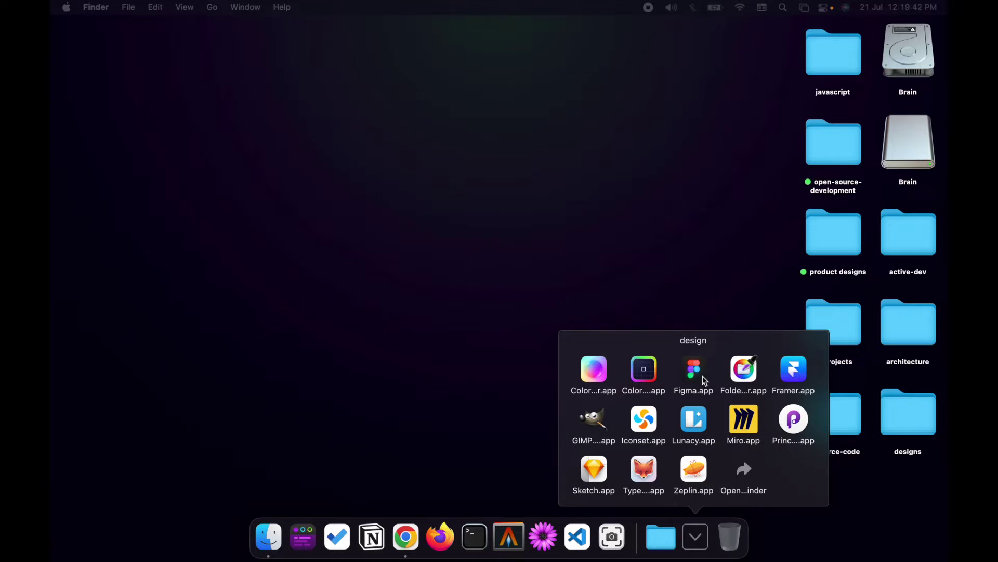
# Move the Chrome window into its own full-screen space with Mission Control and switch to it
pyautogui.press('Escape')
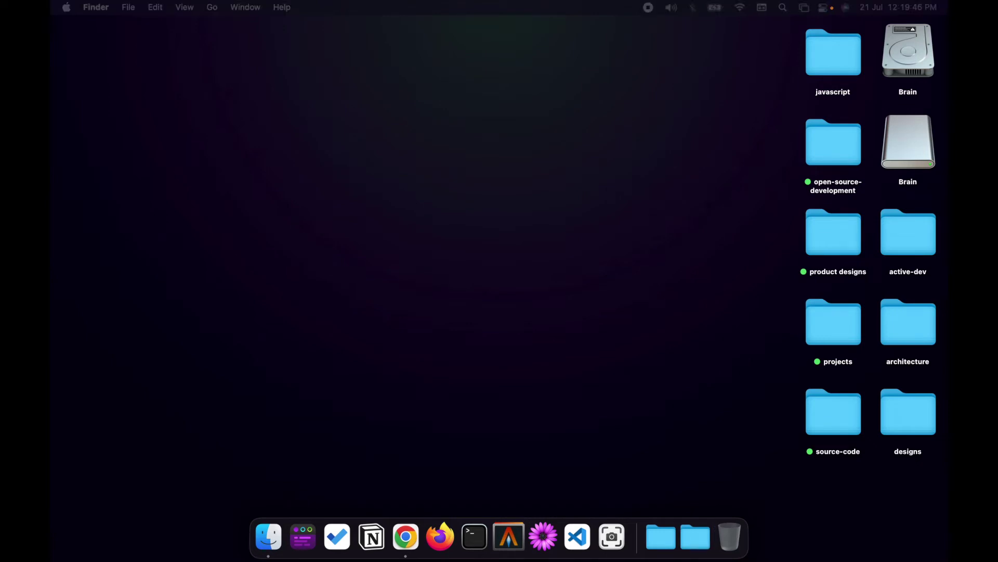
pyautogui.hotkey('ctrl', 'Up')
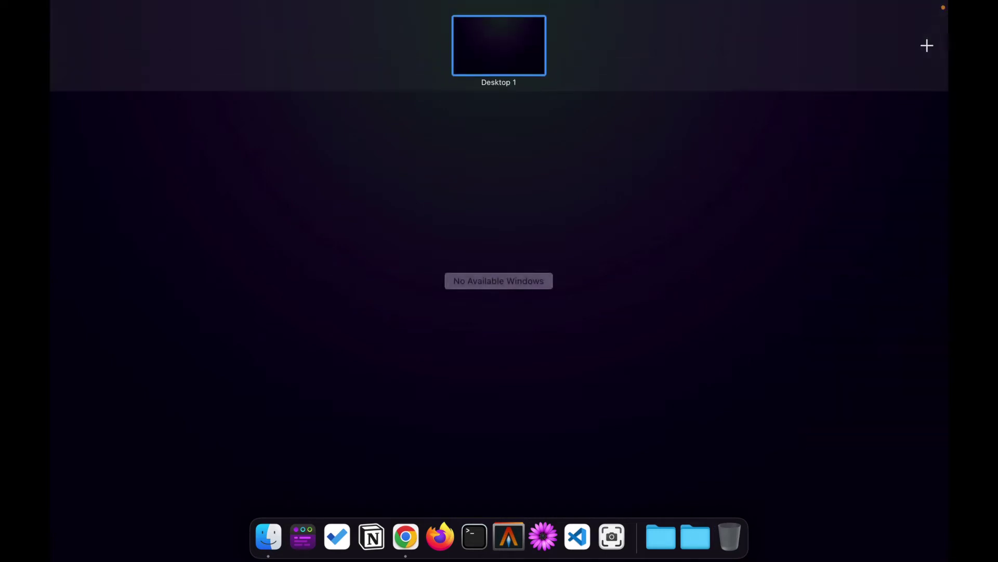
pyautogui.moveTo(328, 322); pyautogui.dragTo(418, 35)
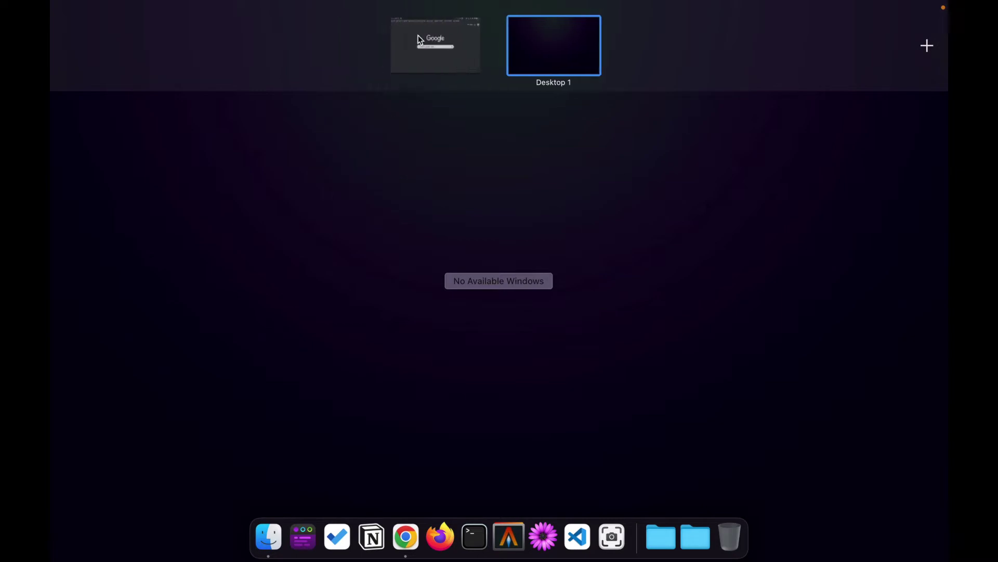
pyautogui.click(419, 37)
# Load figma.com and open the Downloads page from the Products menu
pyautogui.click(415, 38)
pyautogui.write('figm')
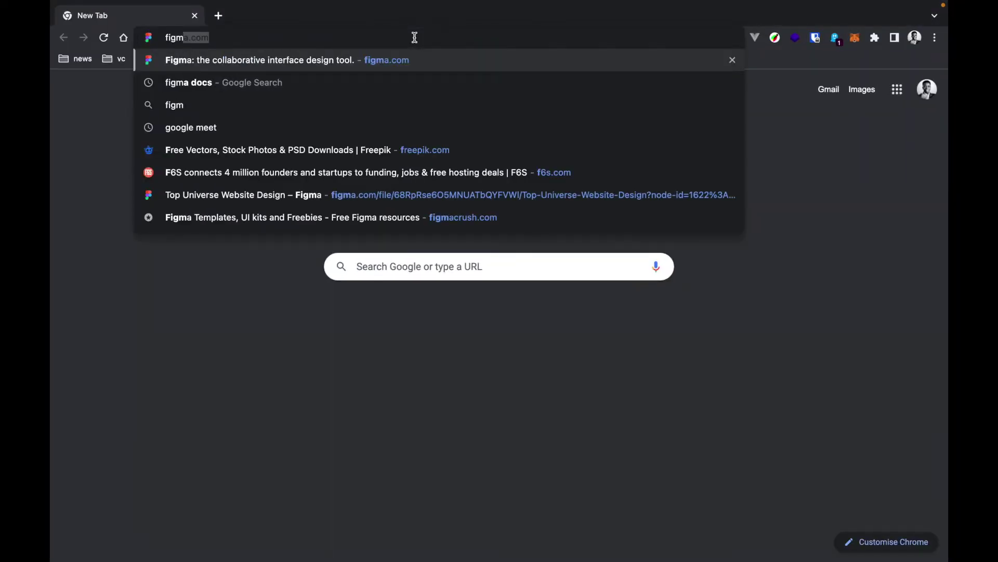
pyautogui.press('Return')
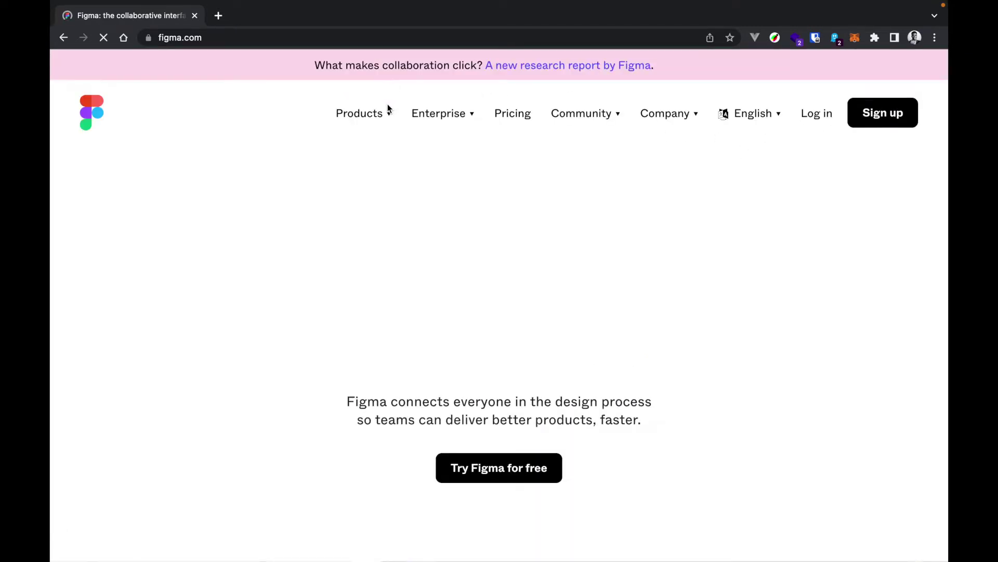
pyautogui.click(389, 115)
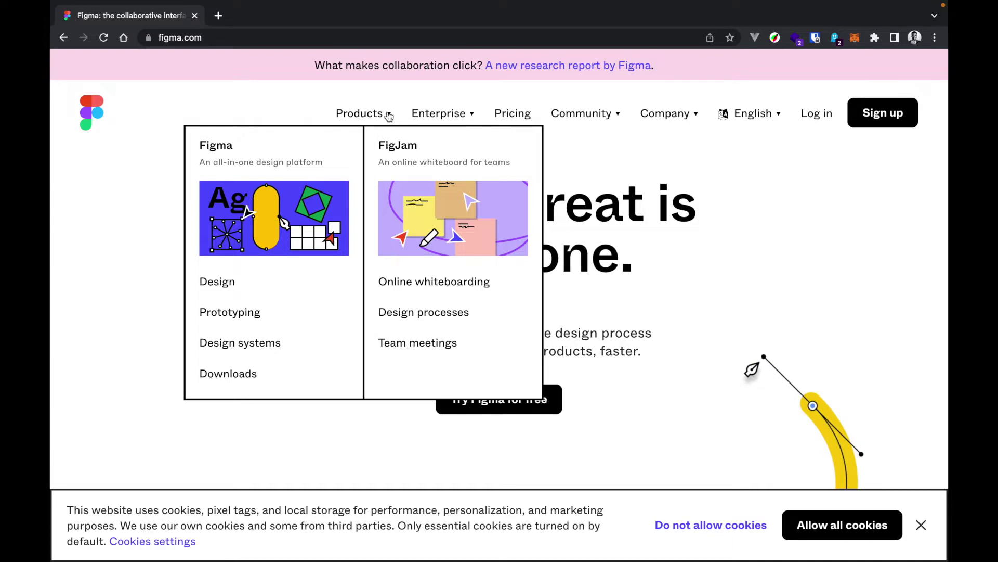
pyautogui.click(235, 376)
pyautogui.scroll(-1, 369, 341)
pyautogui.scroll(-3, 369, 337)
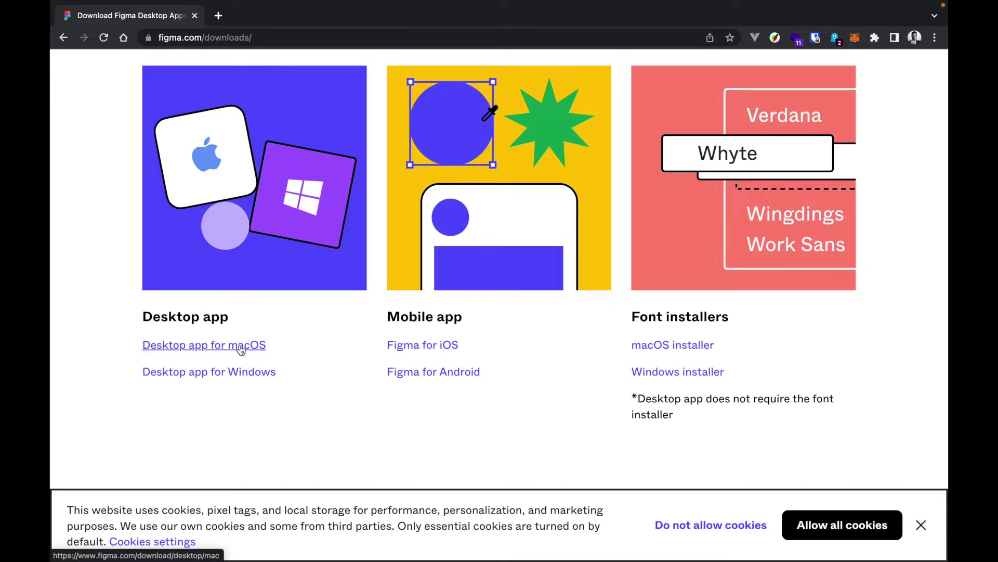
pyautogui.scroll(1, 471, 335)
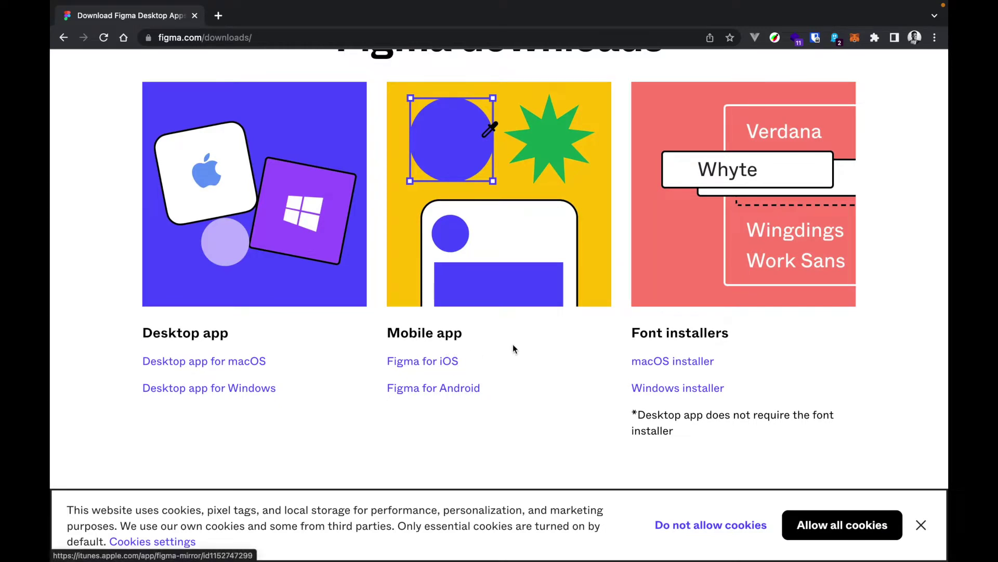
pyautogui.scroll(1, 512, 349)
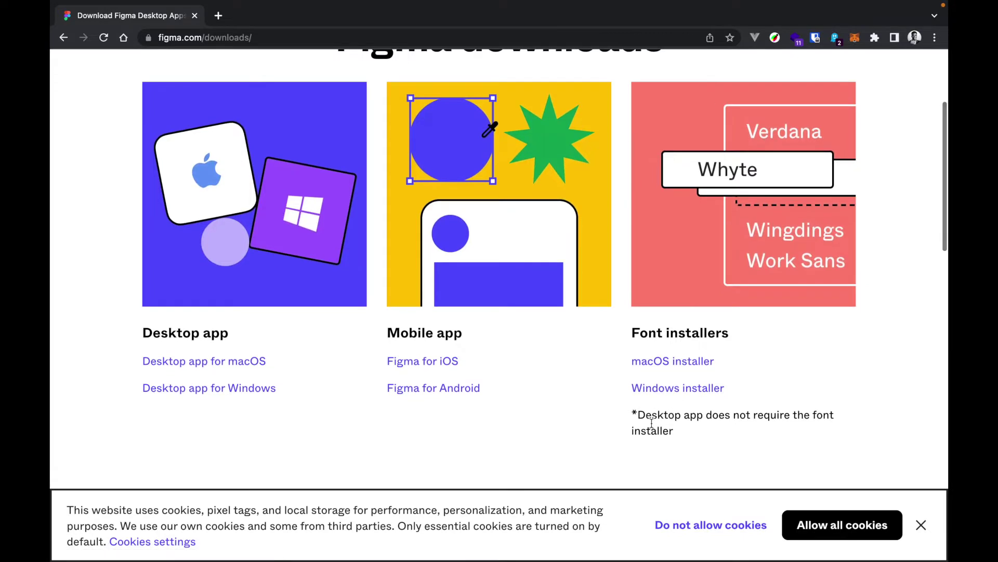
pyautogui.scroll(-1, 671, 414)
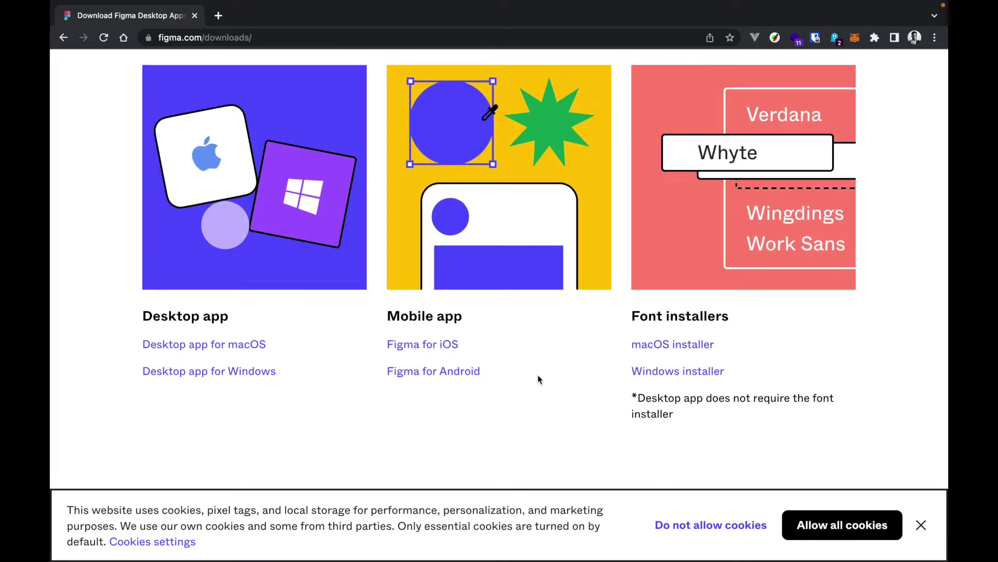
pyautogui.scroll(-3, 538, 379)
pyautogui.scroll(1, 537, 379)
pyautogui.scroll(1, 539, 376)
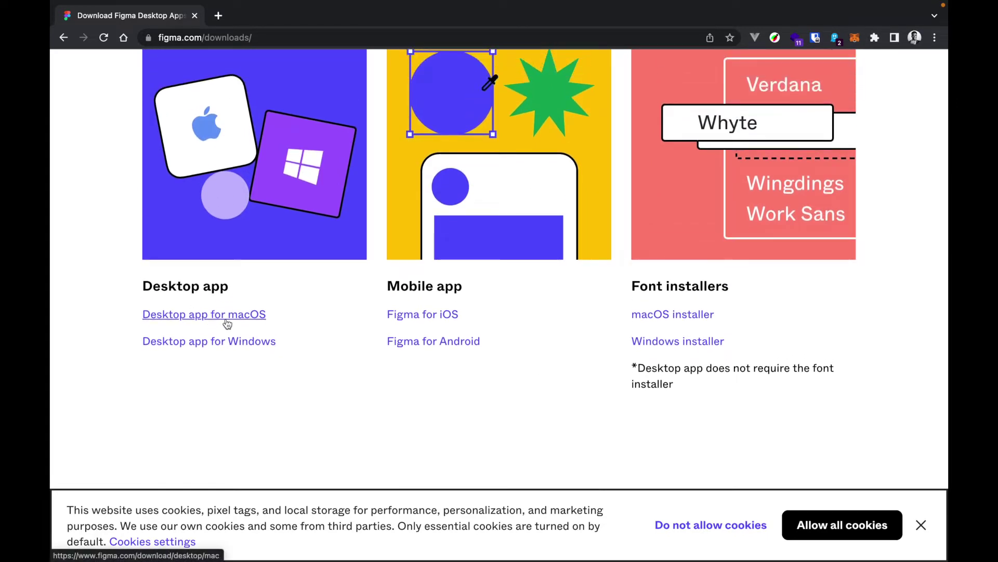
# Cancel the accidentally started FigmaSetup.exe Windows installer download and close the downloads shelf
pyautogui.click(246, 344)
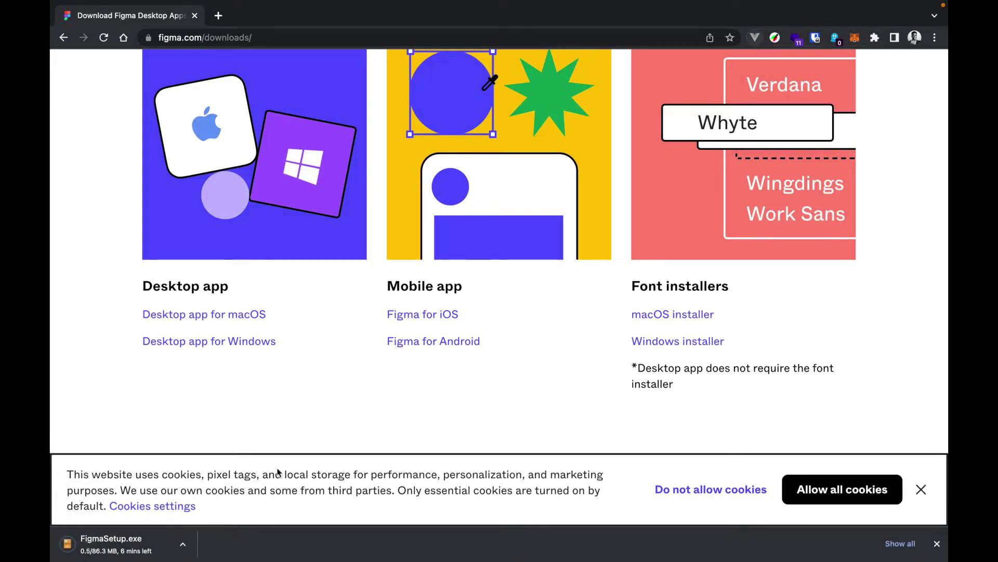
pyautogui.click(178, 547)
pyautogui.click(198, 548)
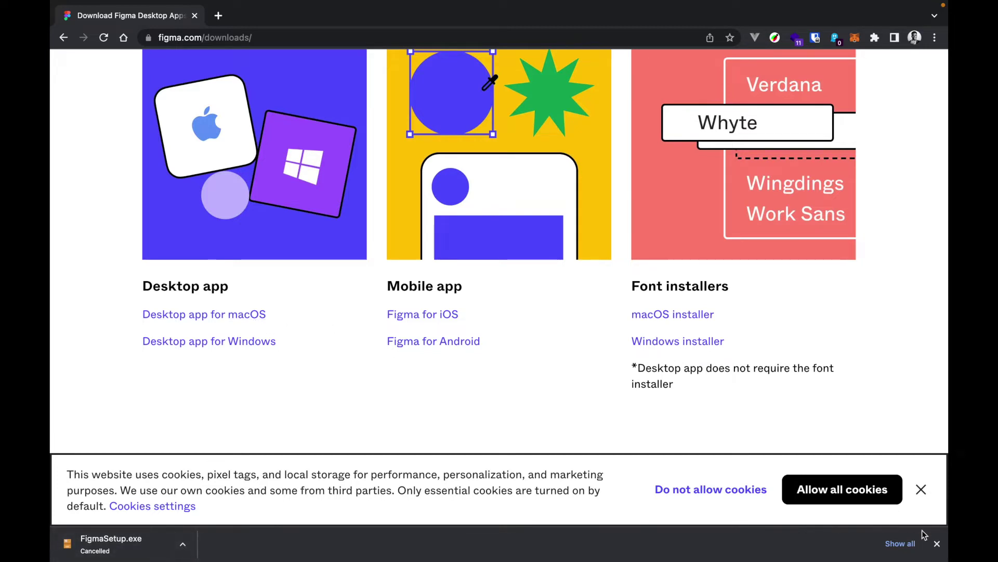
pyautogui.click(937, 543)
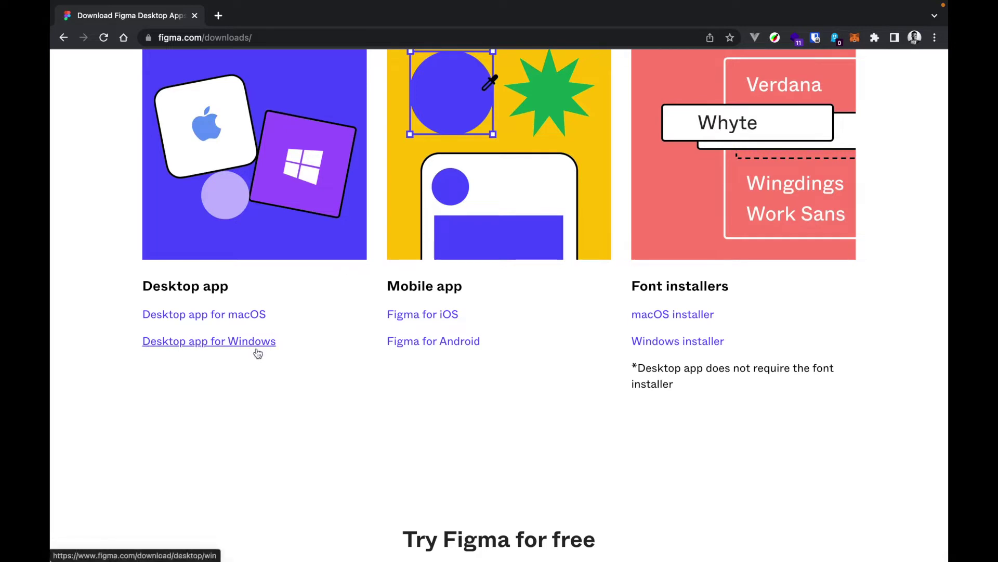
pyautogui.scroll(-1, 270, 385)
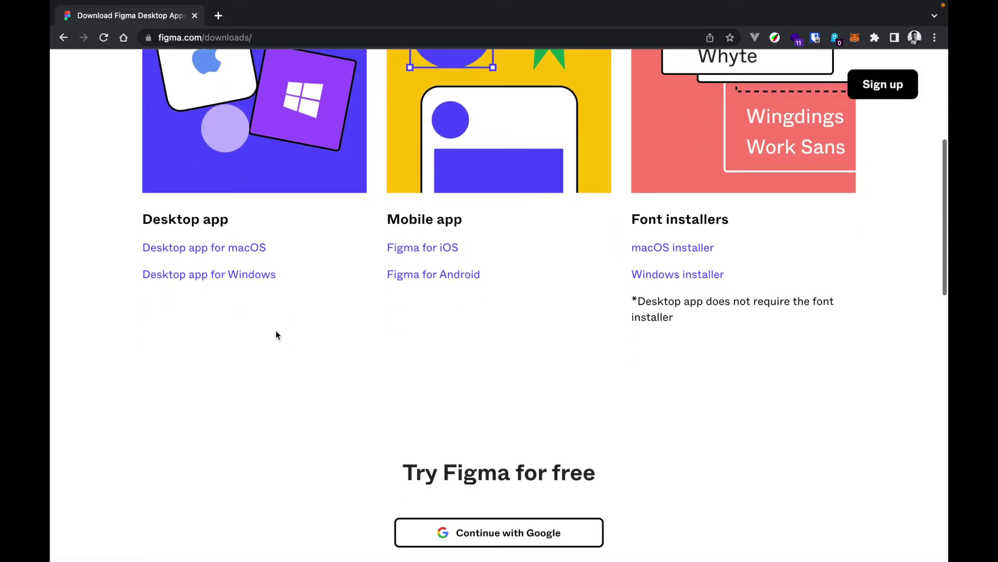
pyautogui.scroll(1, 421, 307)
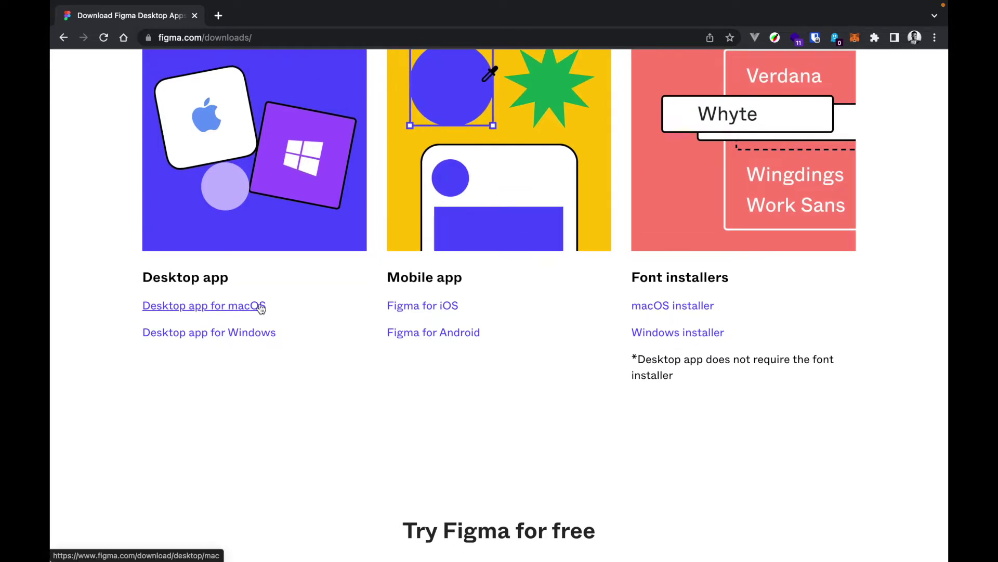
pyautogui.scroll(2, 334, 304)
pyautogui.scroll(2, 250, 137)
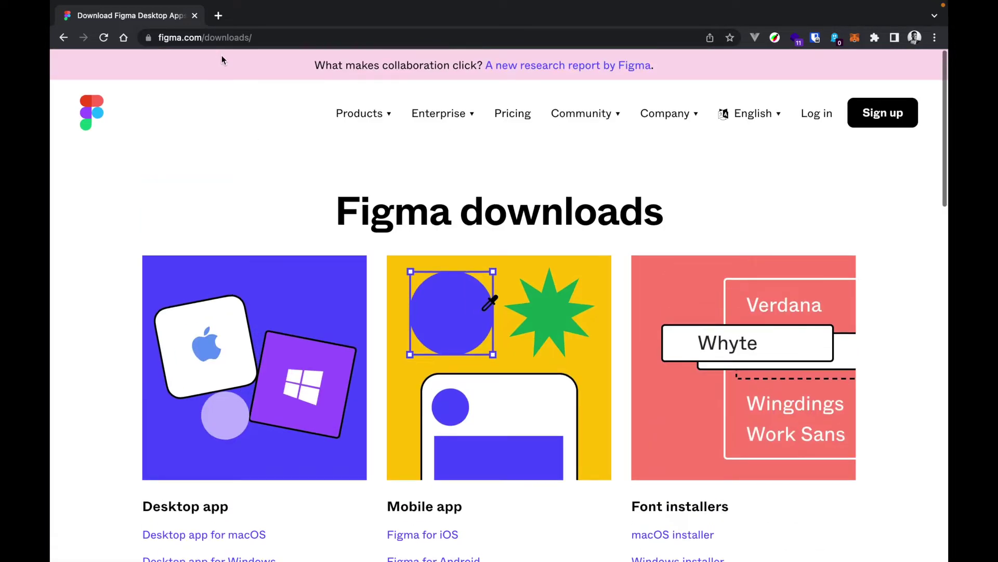
# Close the Figma tab, remove Chrome's full-screen space, and launch Figma.app from the design Dock folder
pyautogui.click(217, 15)
pyautogui.click(194, 16)
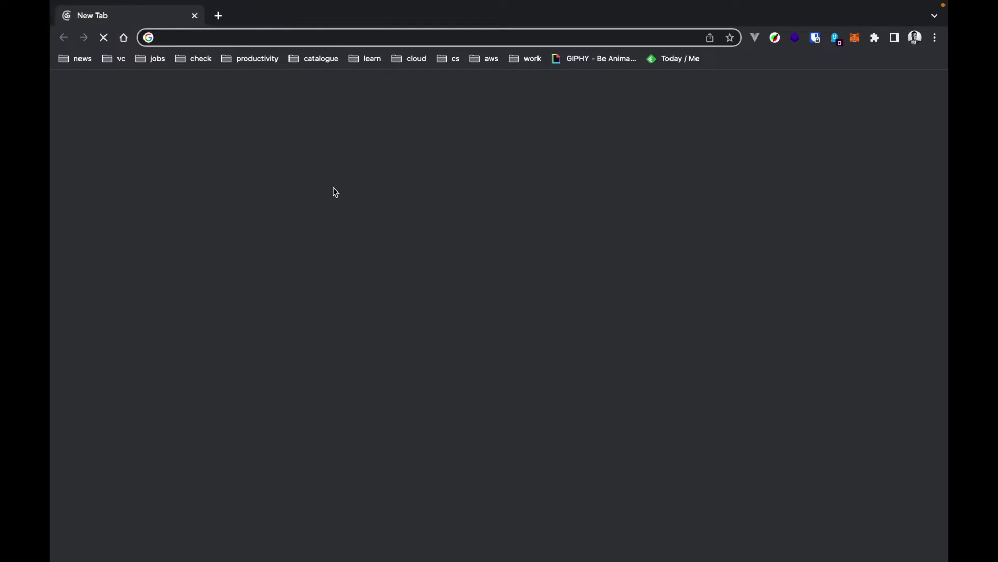
pyautogui.hotkey('ctrl', 'Up')
pyautogui.moveTo(453, 61); pyautogui.dragTo(51, 234)
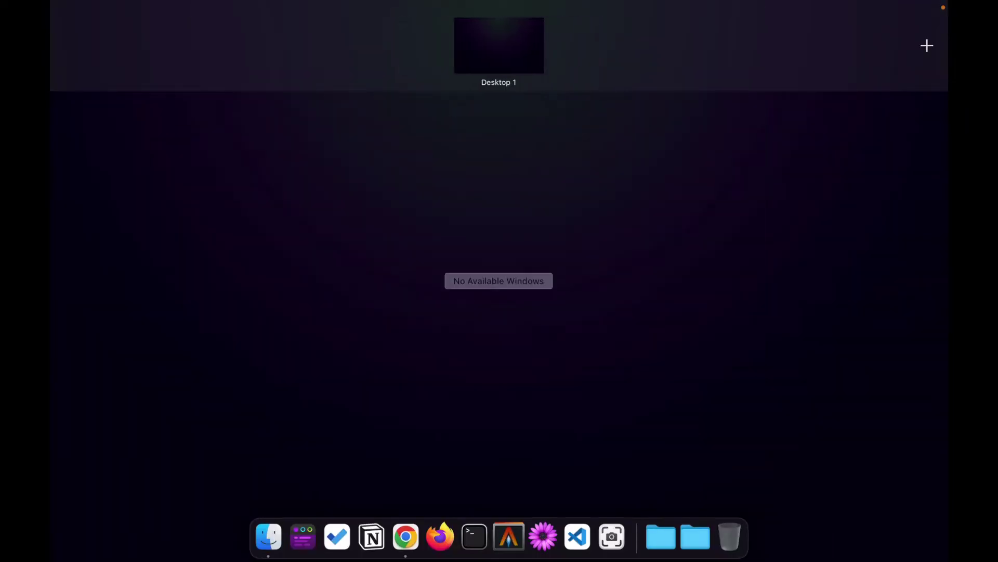
pyautogui.press('Escape')
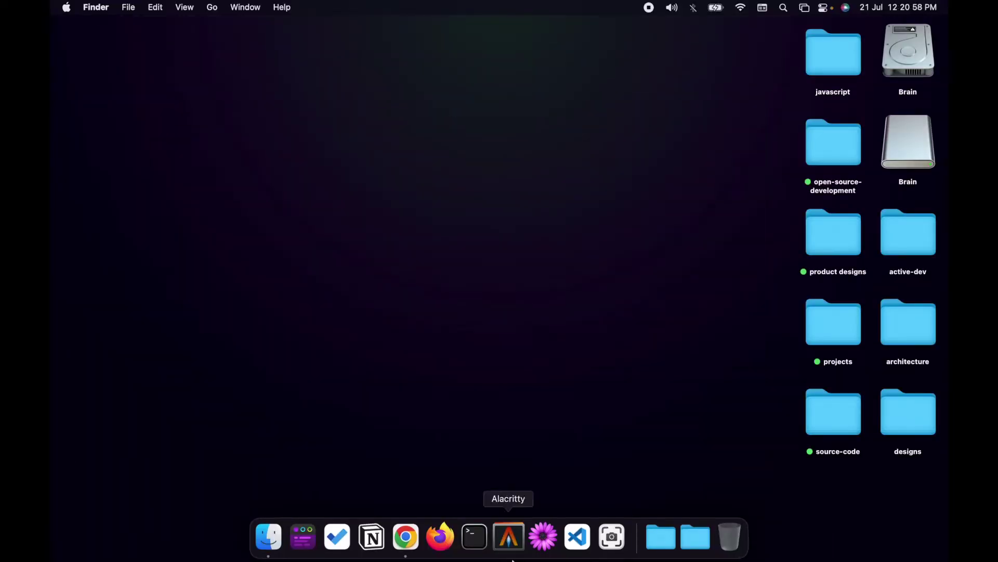
pyautogui.click(696, 538)
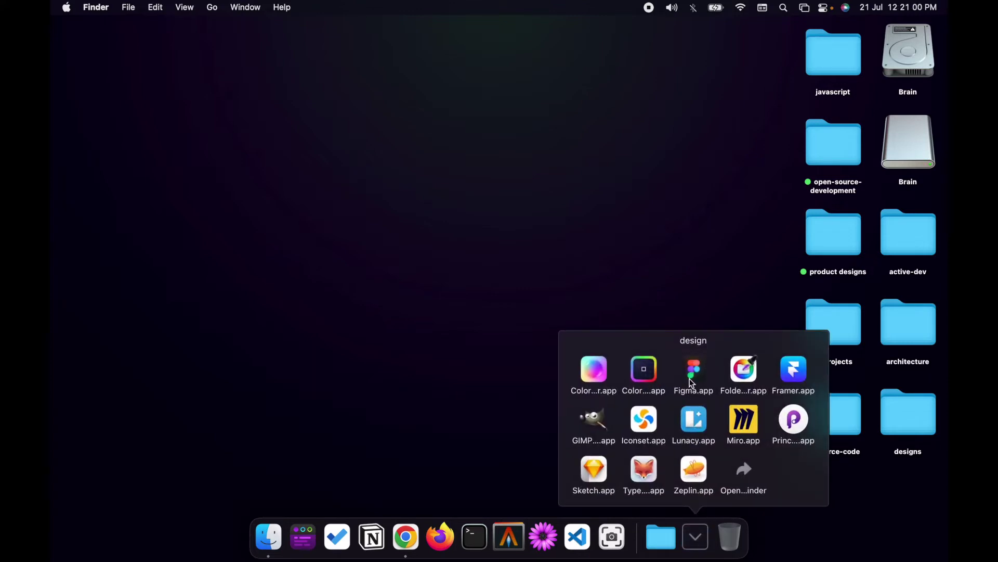
pyautogui.click(692, 382)
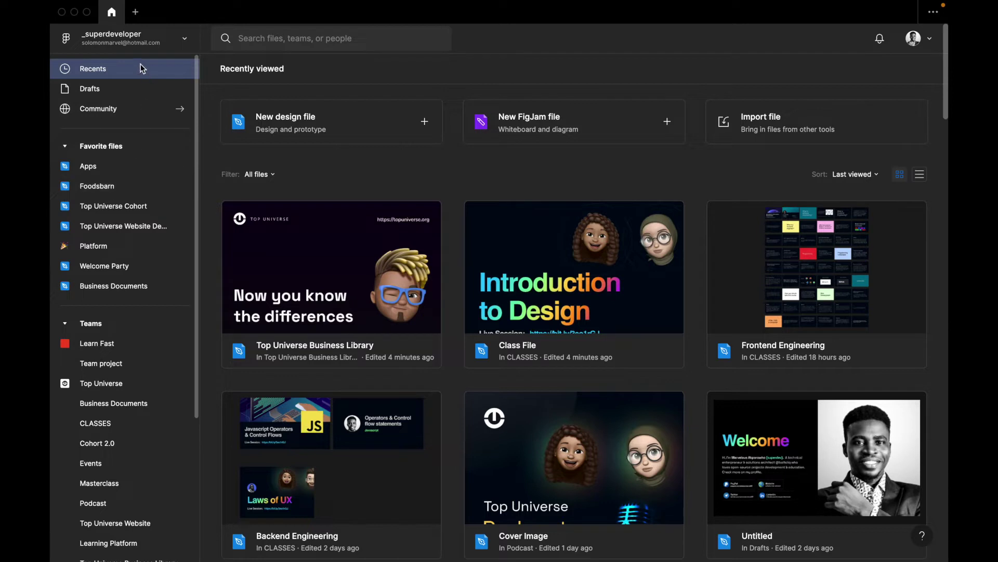
# Open the Figma Community page from the account switcher and browse its top plugins
pyautogui.click(183, 42)
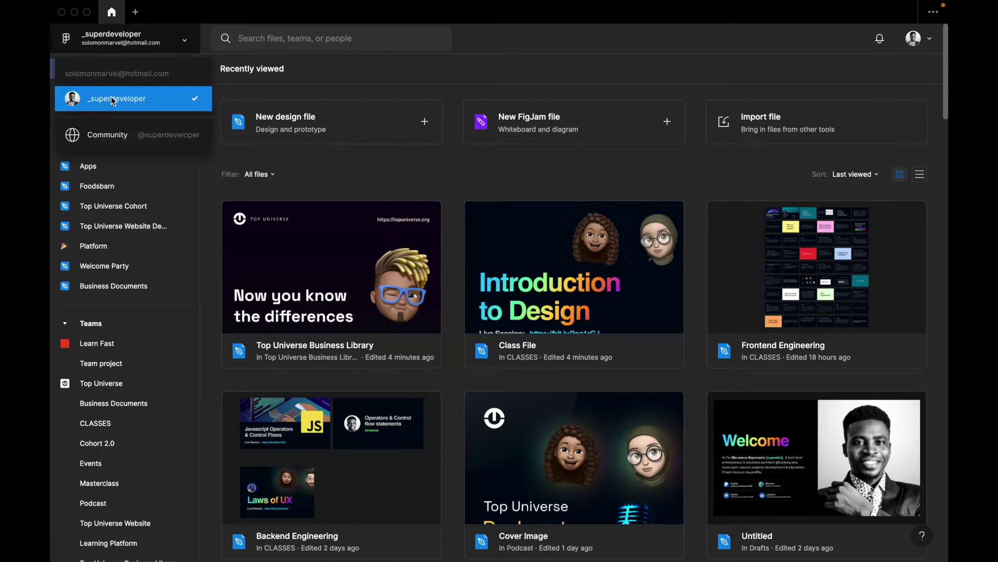
pyautogui.click(102, 141)
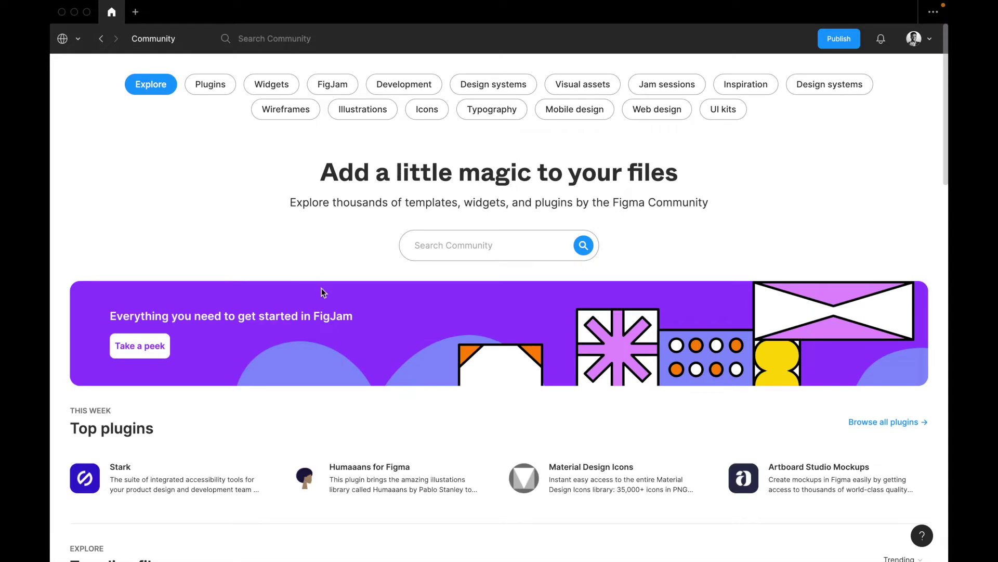
pyautogui.scroll(-6, 321, 288)
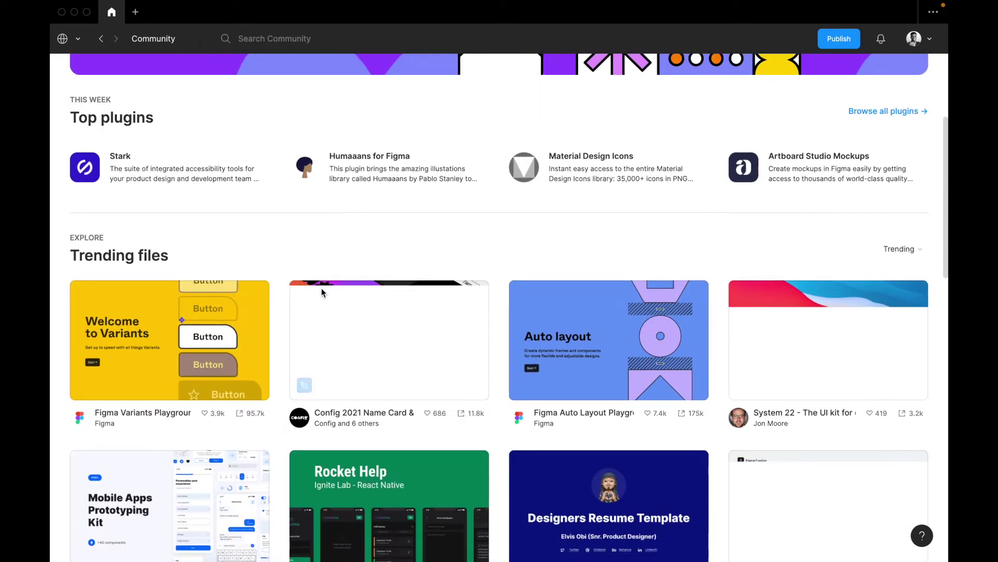
pyautogui.scroll(-5, 322, 292)
pyautogui.scroll(-2, 351, 332)
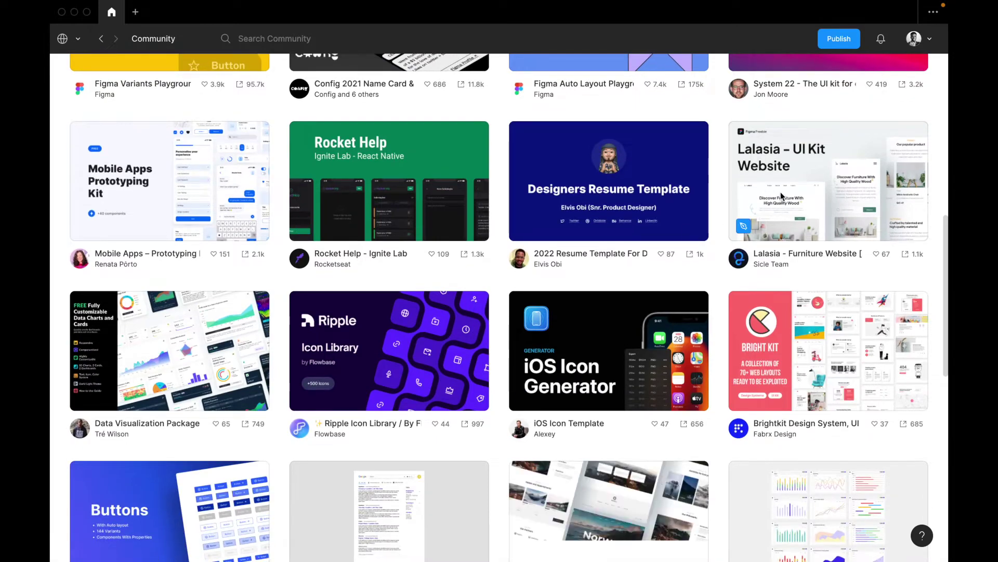
pyautogui.scroll(-2, 782, 196)
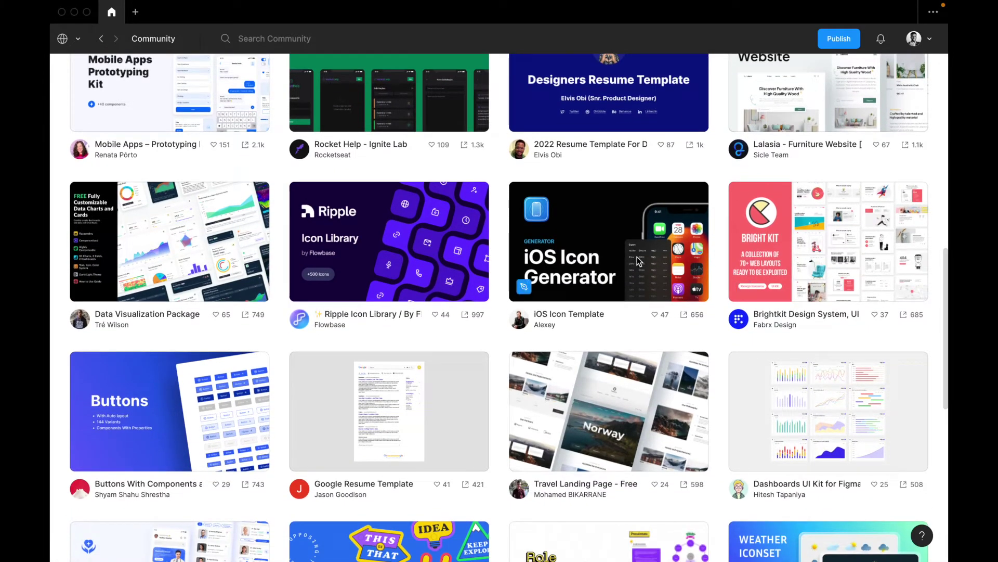
pyautogui.scroll(-2, 382, 289)
pyautogui.scroll(9, 390, 296)
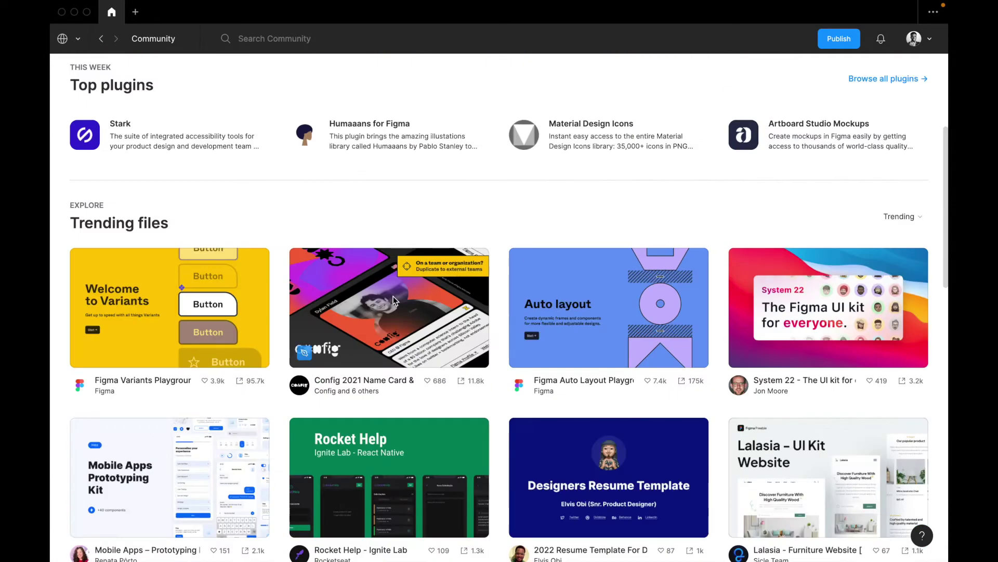
pyautogui.scroll(6, 393, 296)
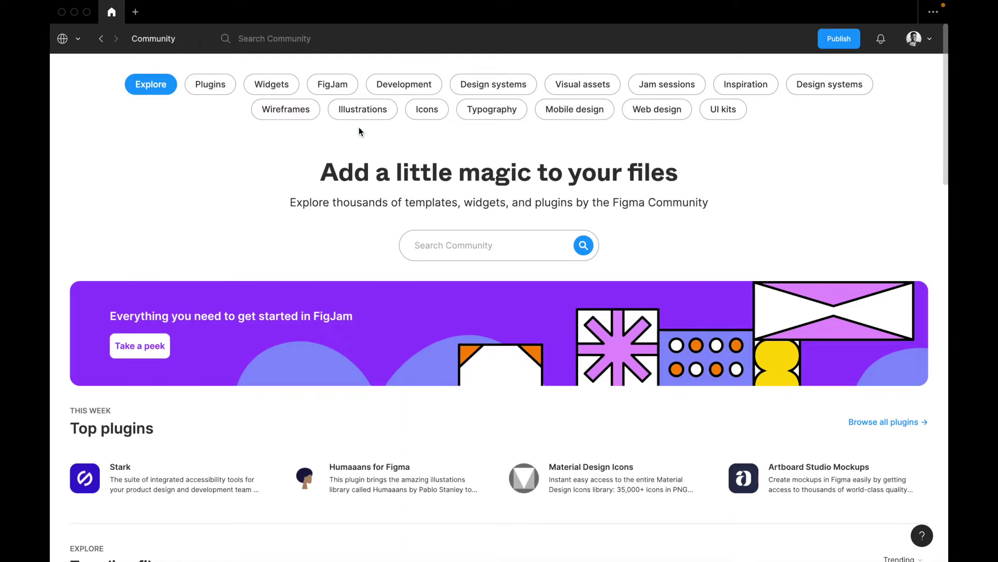
# Browse the trending Community files, then switch back to your personal files home
pyautogui.scroll(-8, 406, 259)
pyautogui.scroll(4, 406, 259)
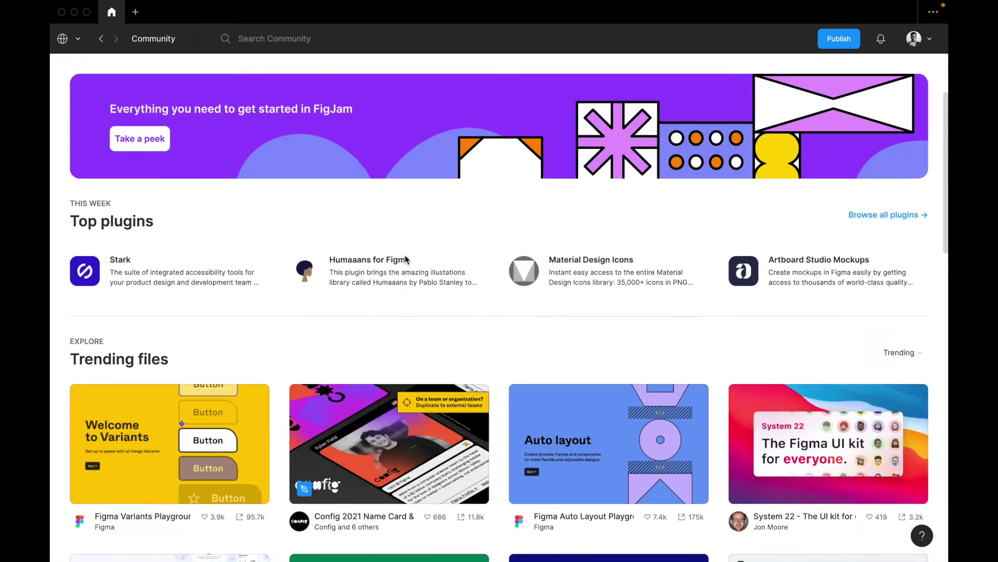
pyautogui.scroll(-8, 406, 259)
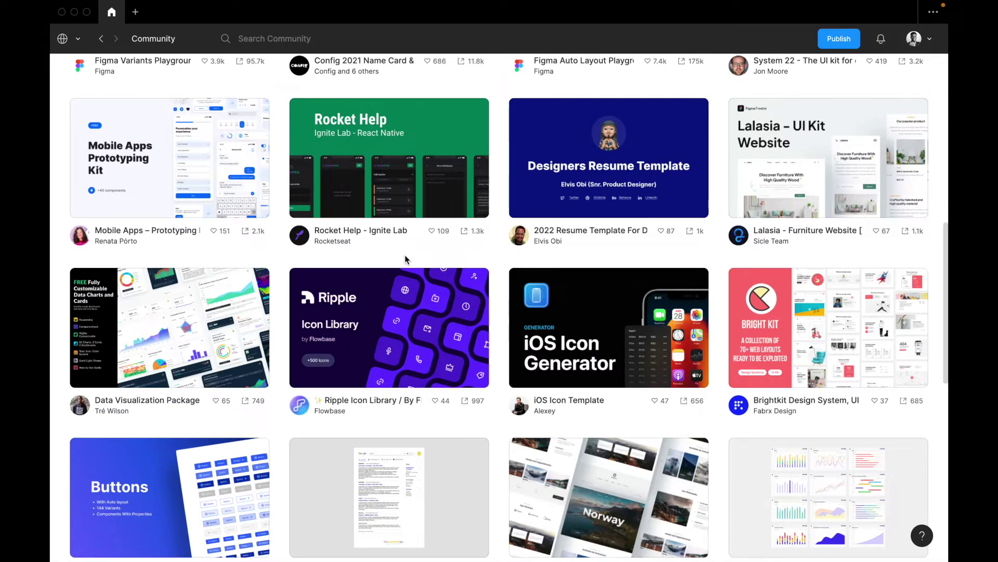
pyautogui.scroll(-3, 406, 259)
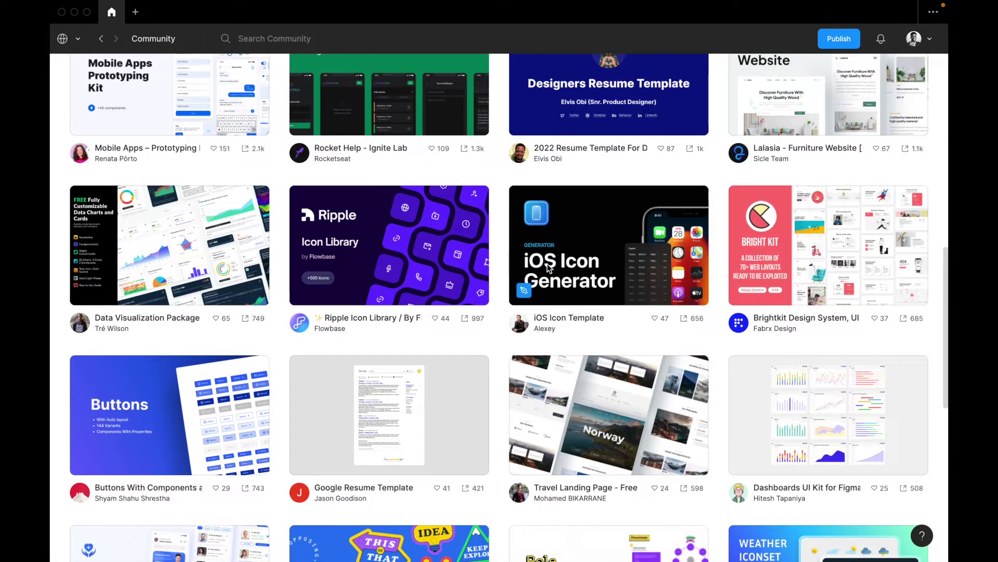
pyautogui.scroll(-5, 657, 269)
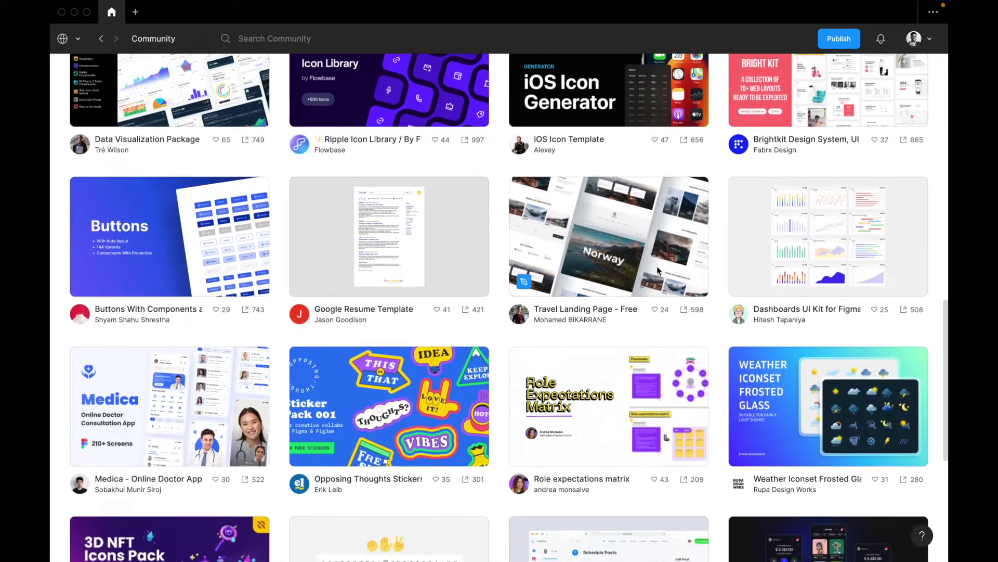
pyautogui.scroll(-2, 657, 266)
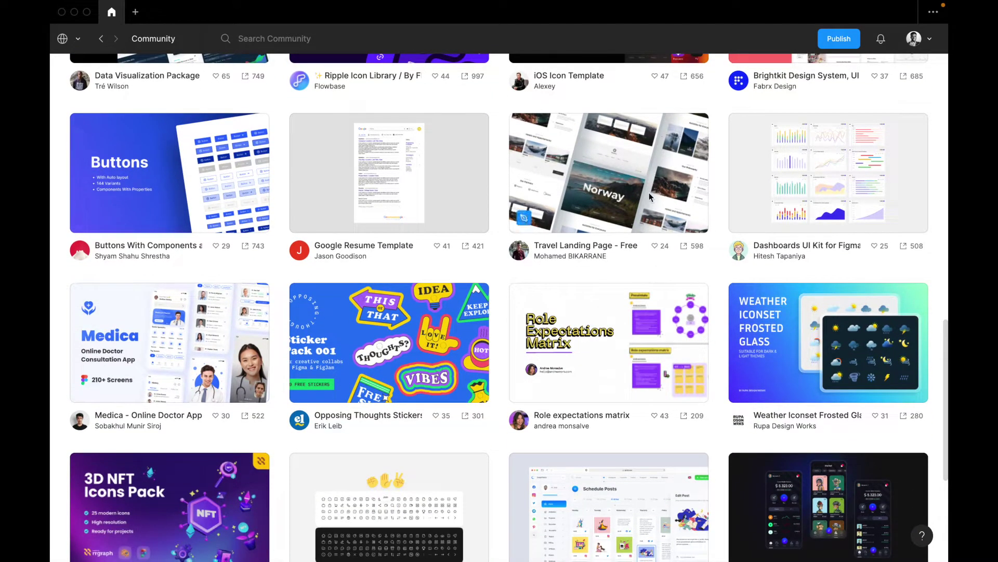
pyautogui.click(145, 42)
pyautogui.click(145, 43)
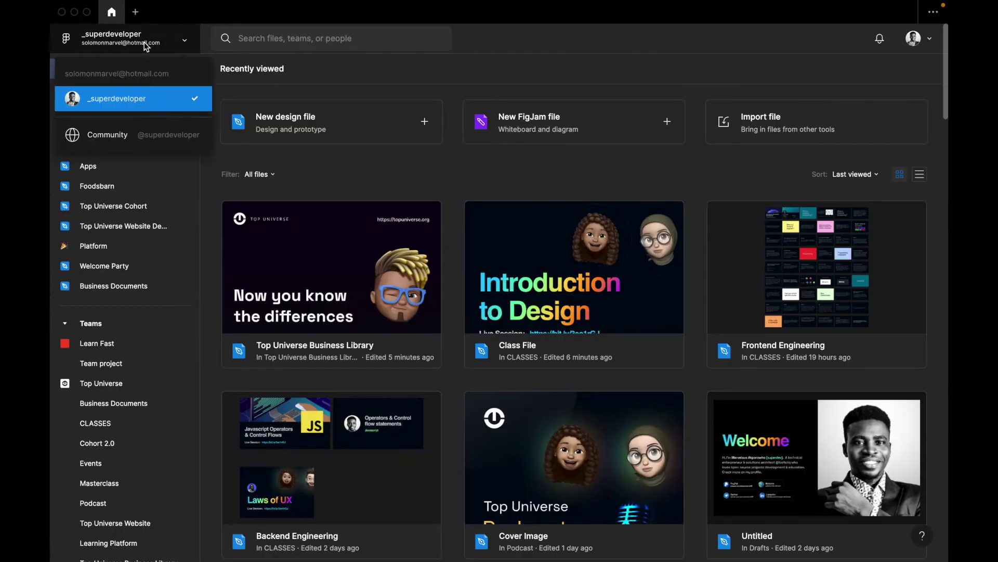
# Close the account switcher and look through the recently viewed files
pyautogui.click(145, 42)
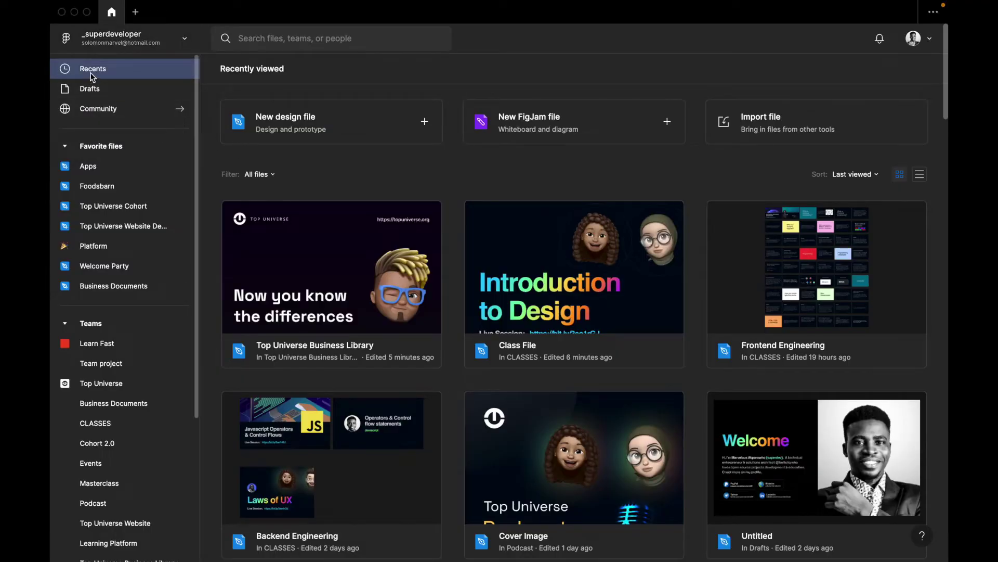
pyautogui.scroll(-2, 508, 339)
pyautogui.scroll(2, 509, 341)
pyautogui.scroll(-2, 602, 350)
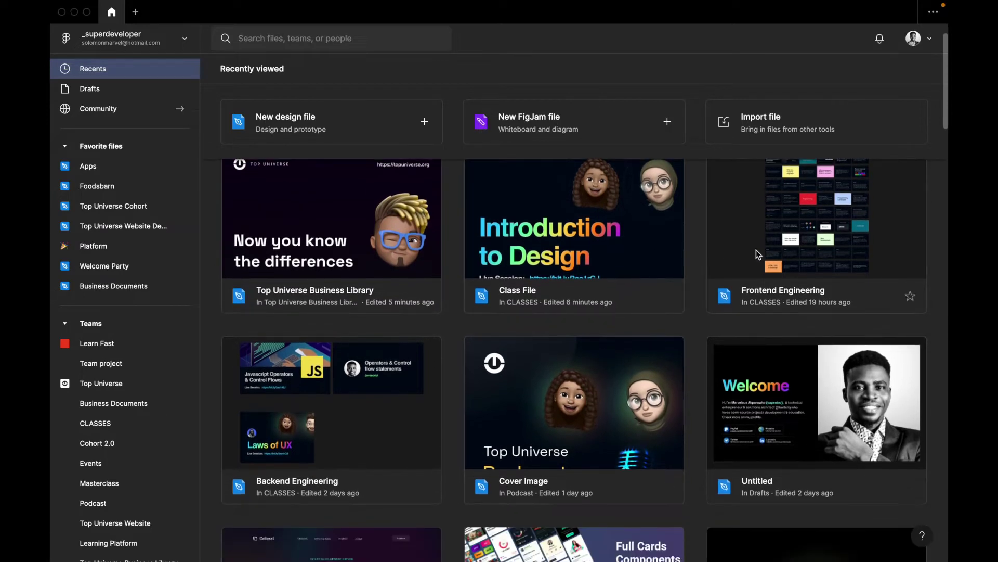
pyautogui.scroll(-10, 762, 402)
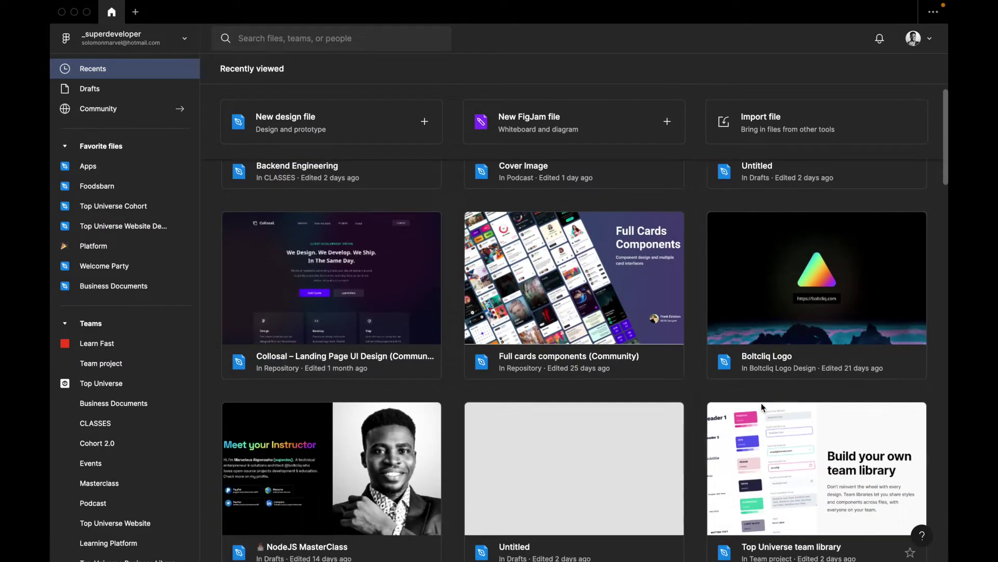
pyautogui.scroll(-5, 295, 432)
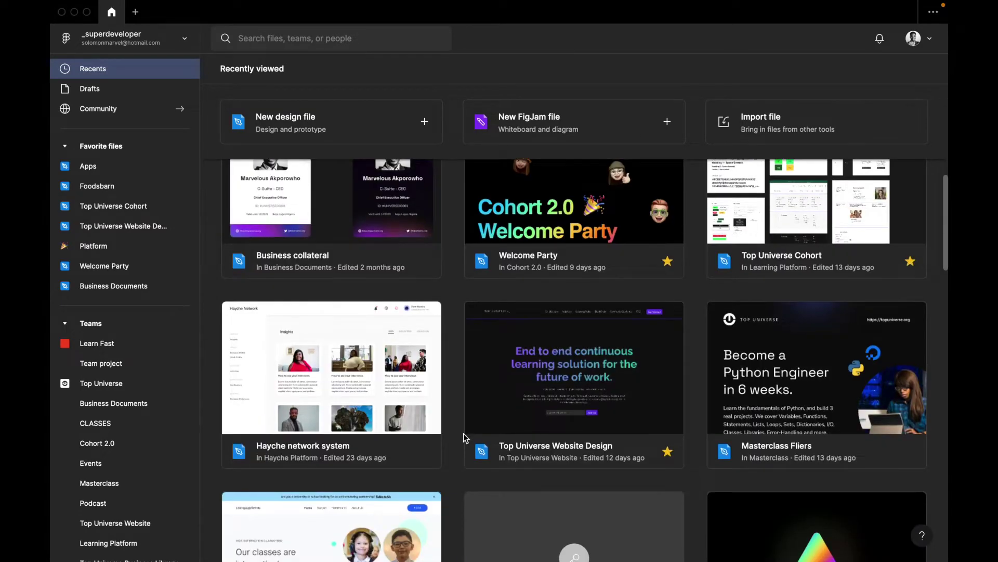
pyautogui.scroll(-1, 368, 420)
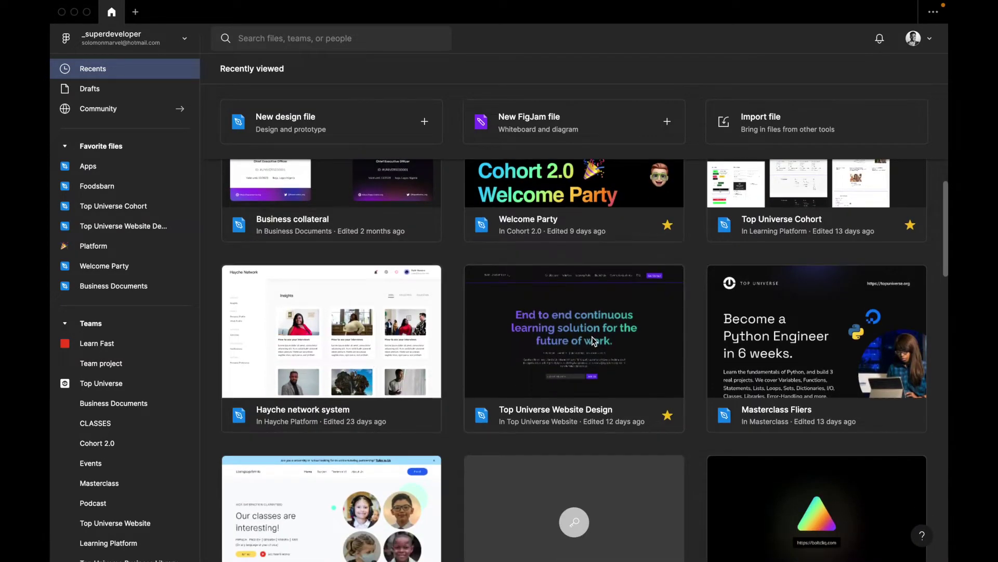
pyautogui.scroll(-2, 588, 341)
pyautogui.scroll(-10, 809, 287)
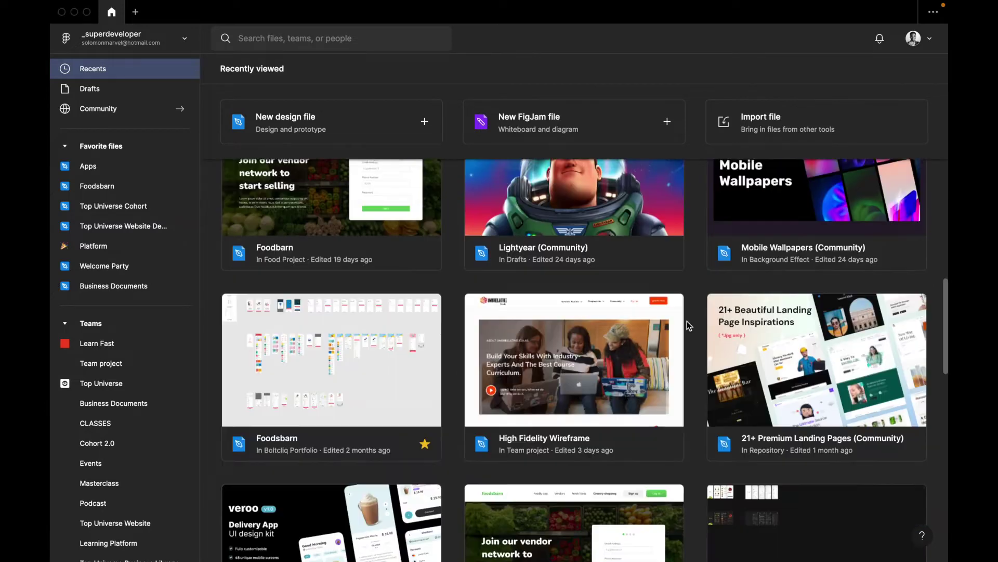
pyautogui.scroll(15, 687, 323)
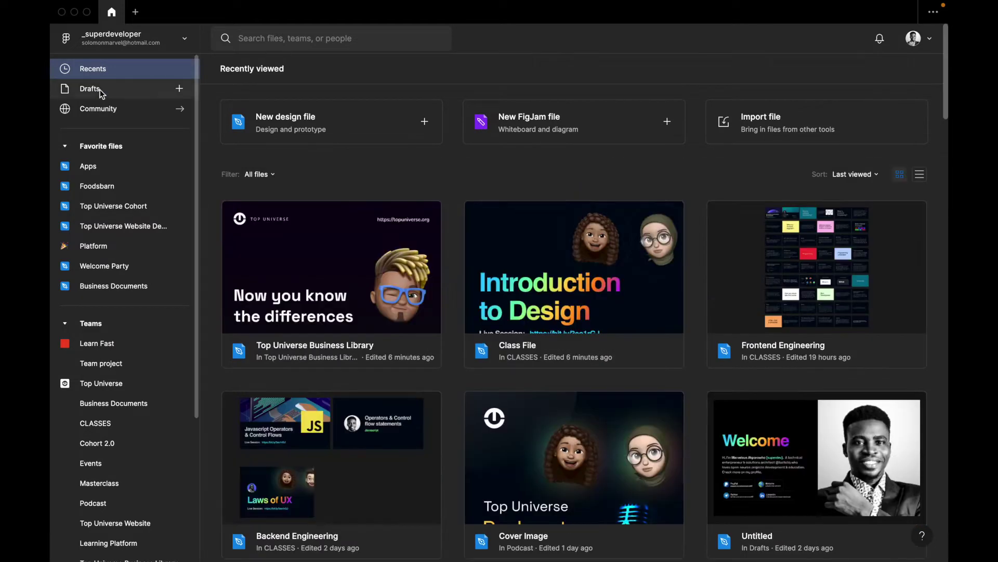
# Open Drafts and look through the draft files sorted by last modified
pyautogui.click(99, 90)
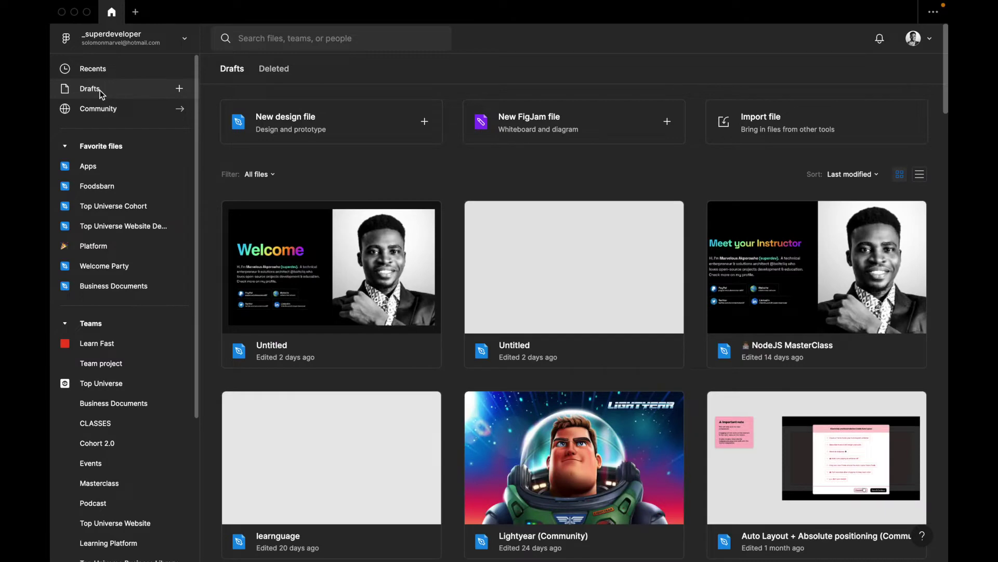
pyautogui.scroll(-1, 357, 289)
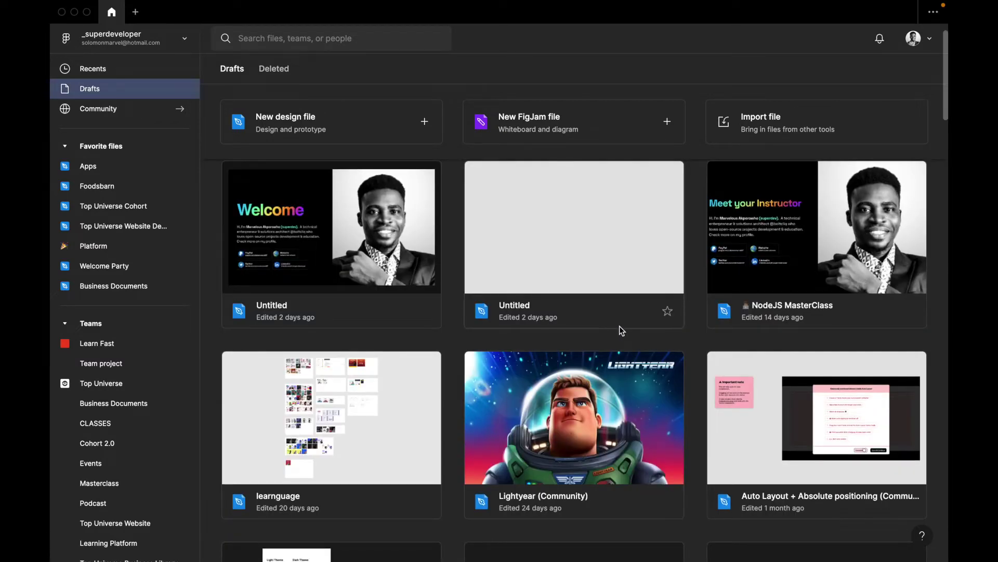
pyautogui.scroll(-10, 616, 358)
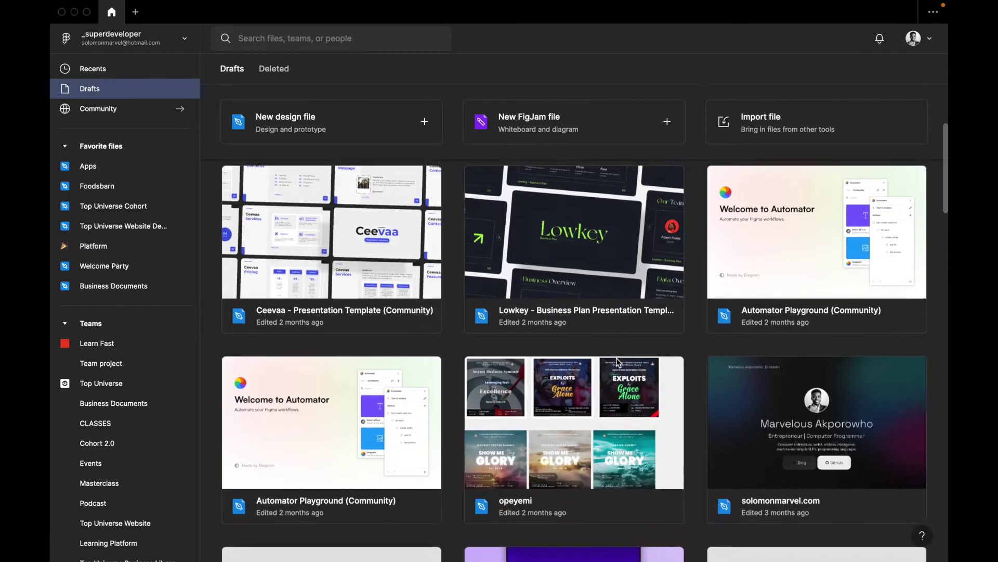
pyautogui.scroll(10, 279, 186)
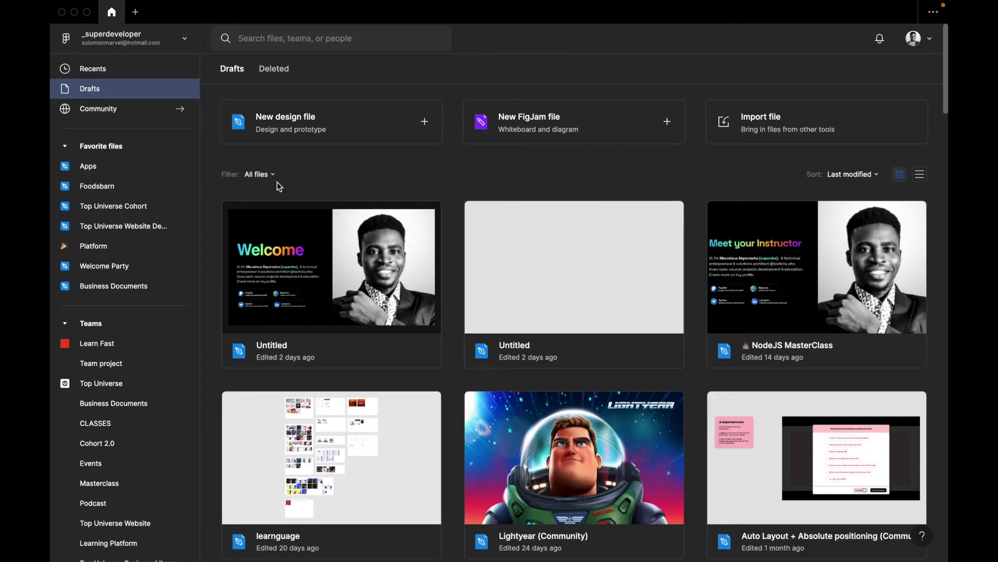
pyautogui.scroll(-2, 378, 233)
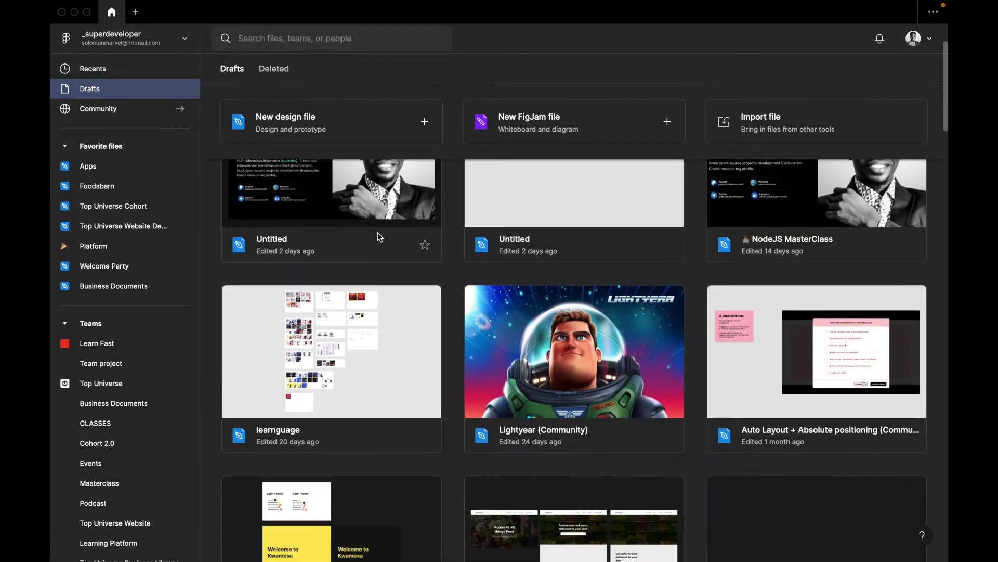
pyautogui.scroll(-4, 377, 232)
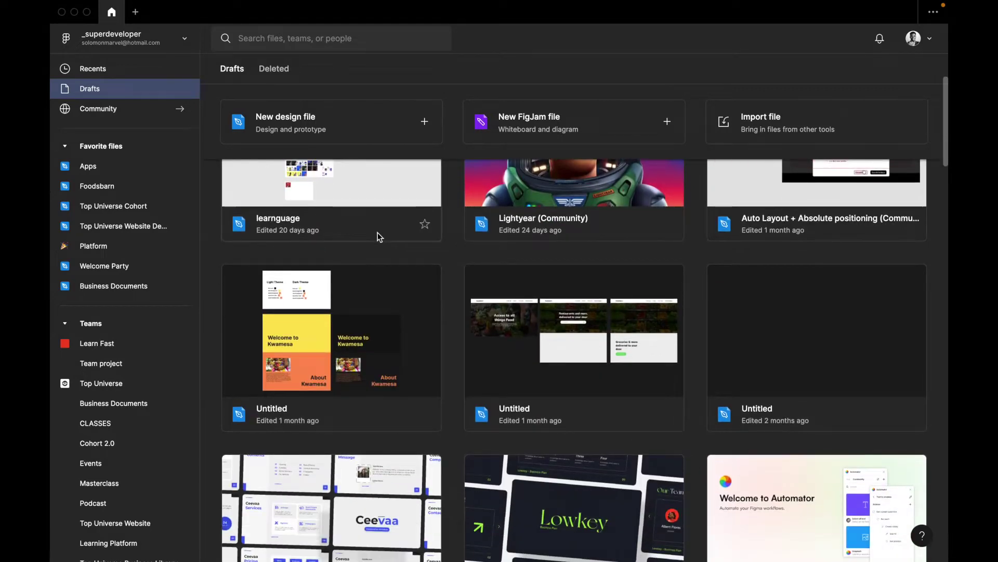
pyautogui.scroll(-2, 378, 234)
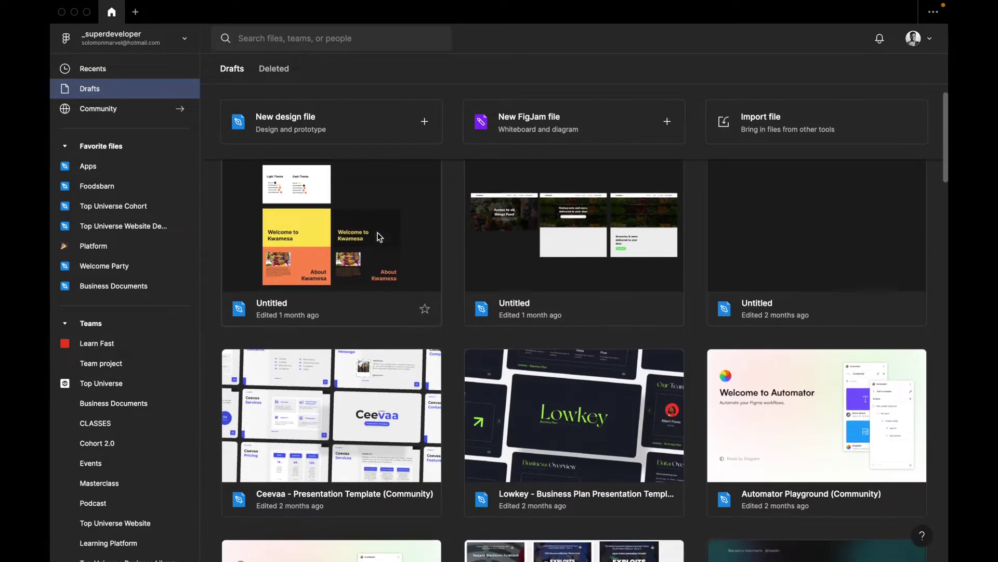
pyautogui.scroll(-1, 380, 237)
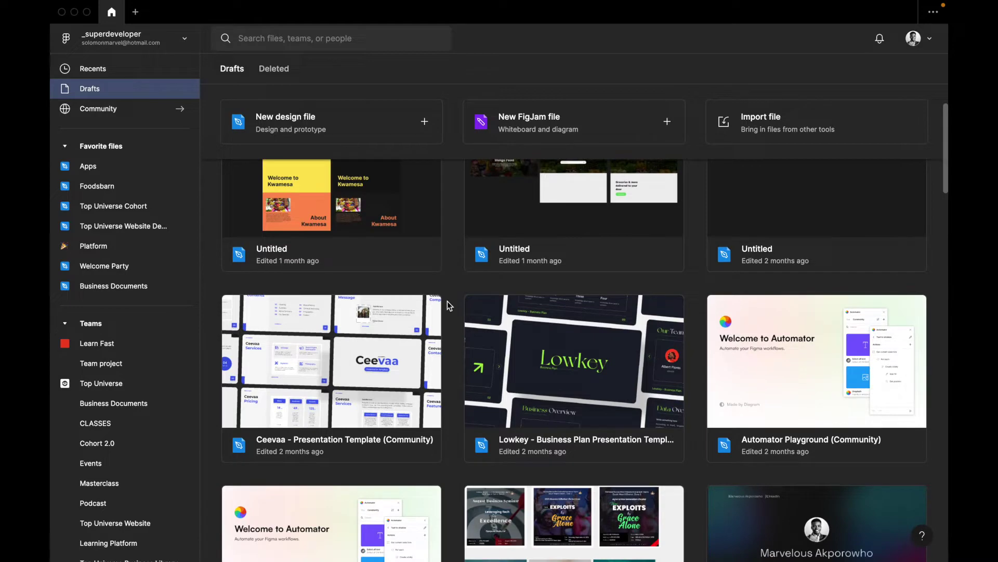
pyautogui.scroll(-3, 444, 356)
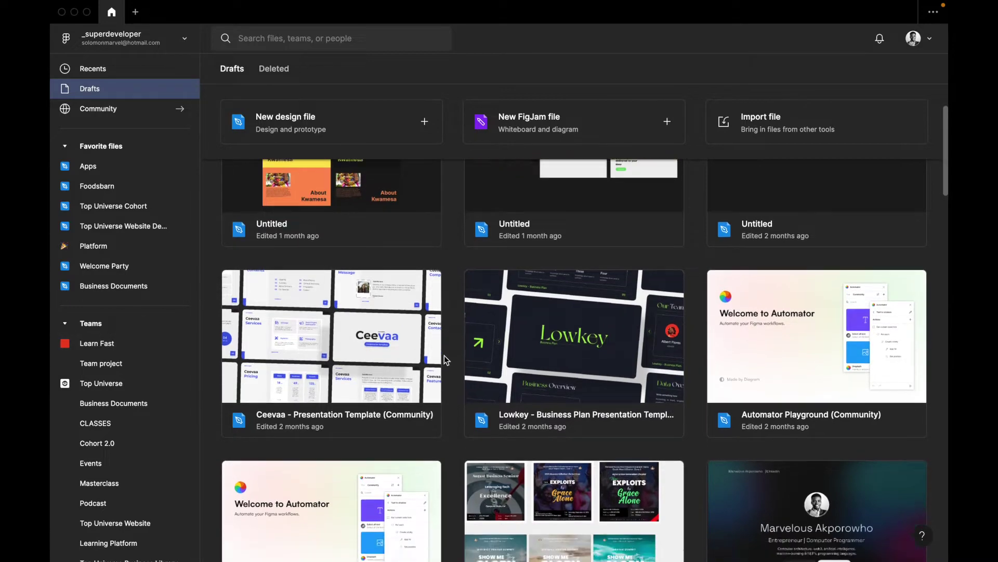
pyautogui.scroll(-12, 444, 358)
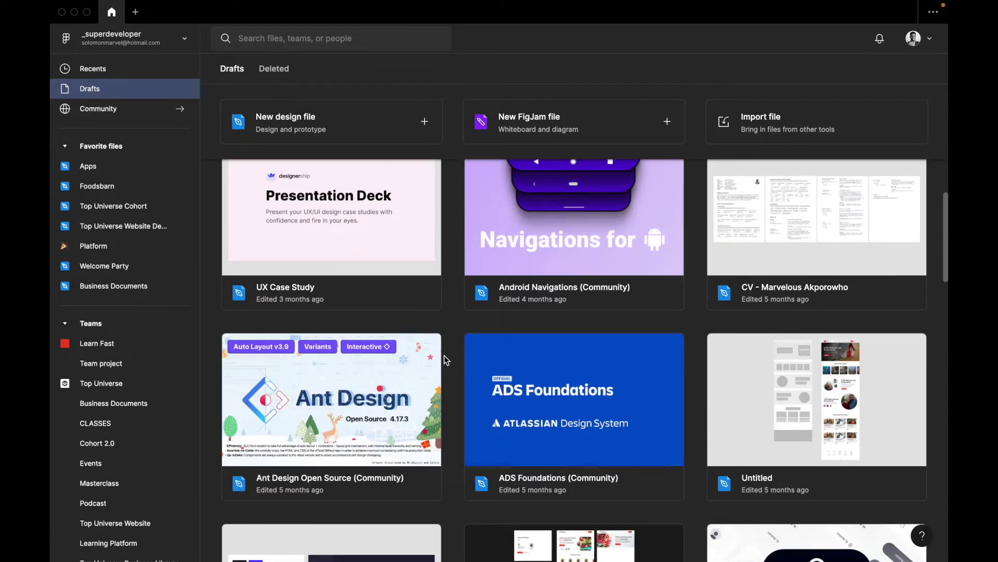
pyautogui.scroll(-10, 444, 357)
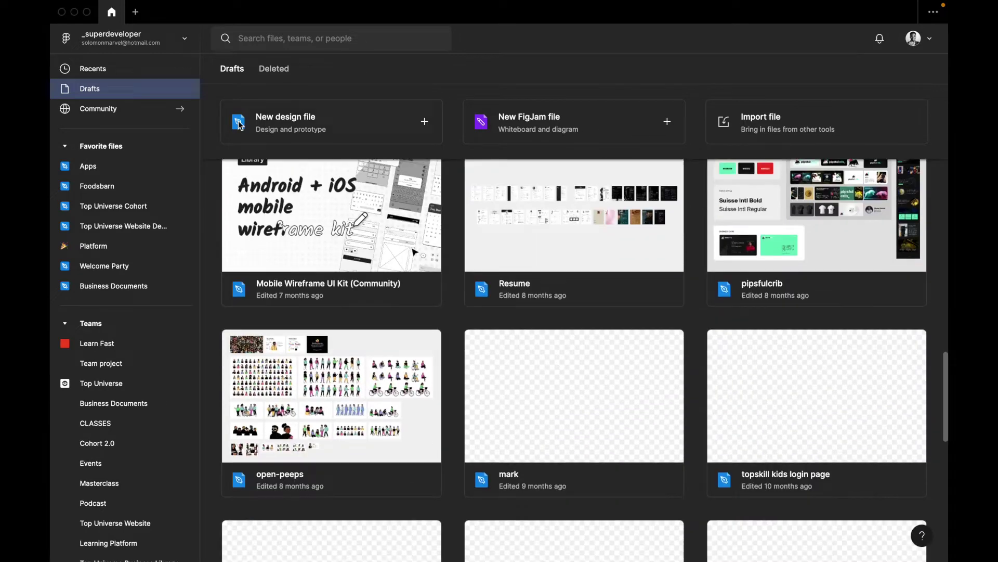
pyautogui.click(124, 89)
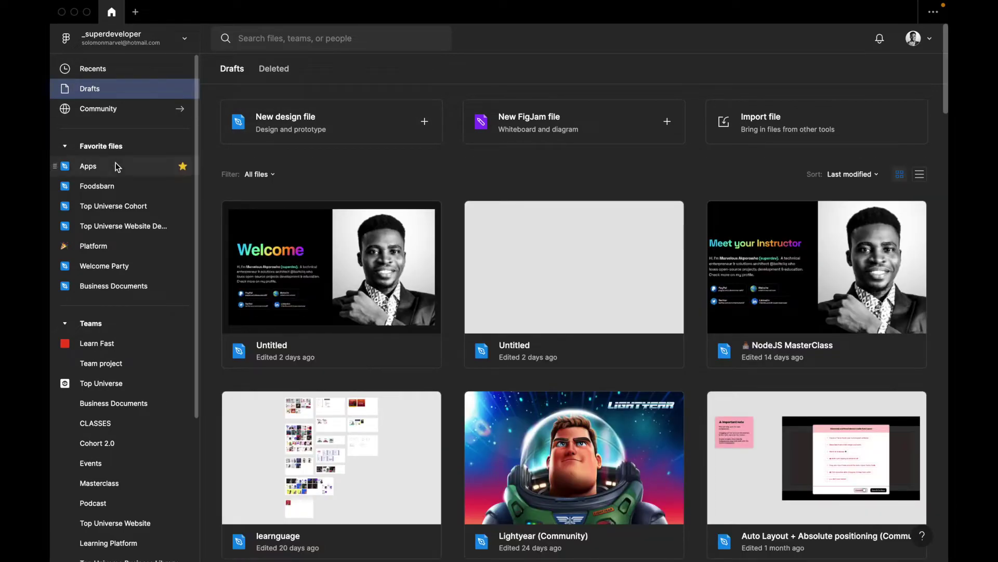
# Collapse the Teams and Favorite files groups in the left sidebar
pyautogui.scroll(-1, 117, 149)
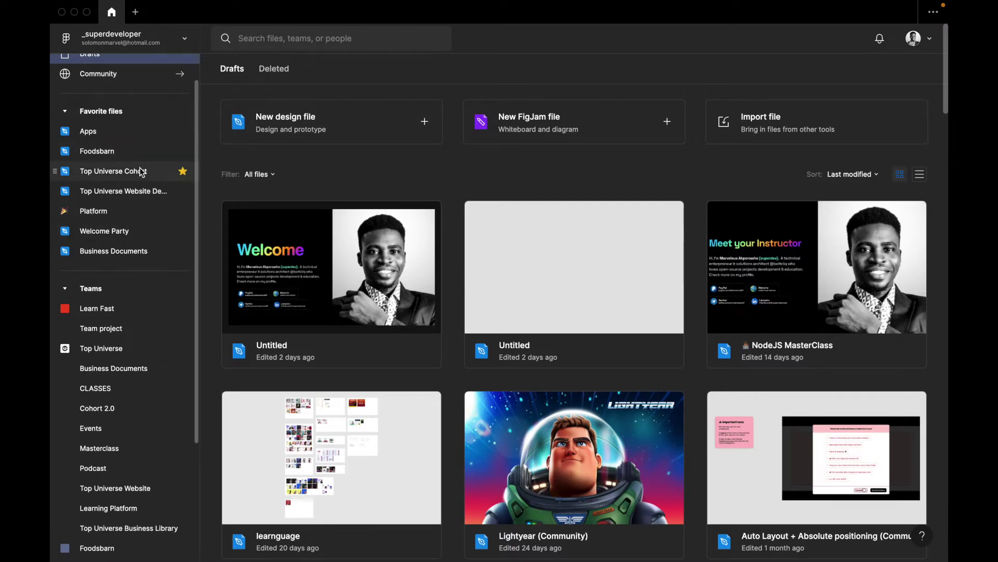
pyautogui.scroll(-3, 70, 288)
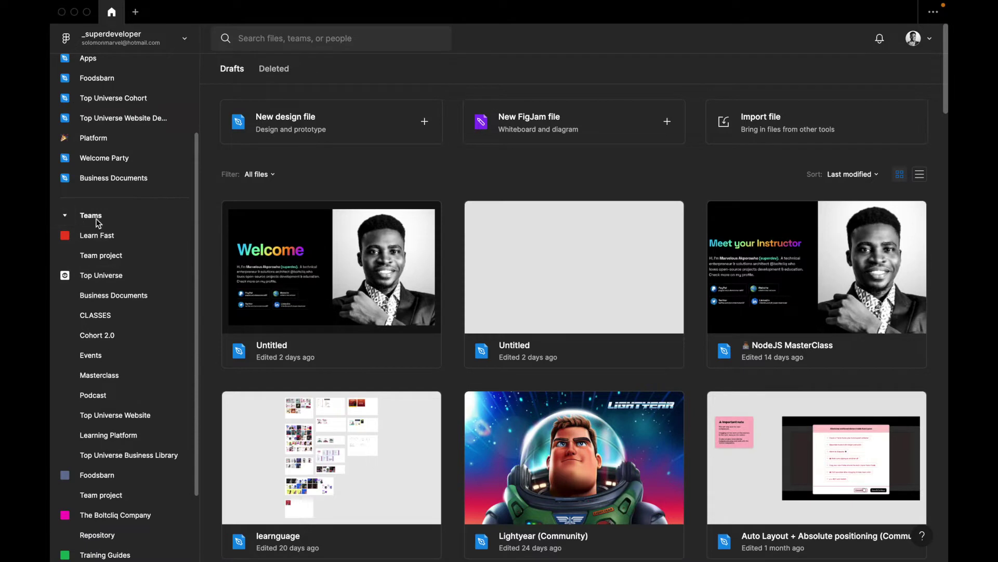
pyautogui.click(67, 216)
pyautogui.click(65, 322)
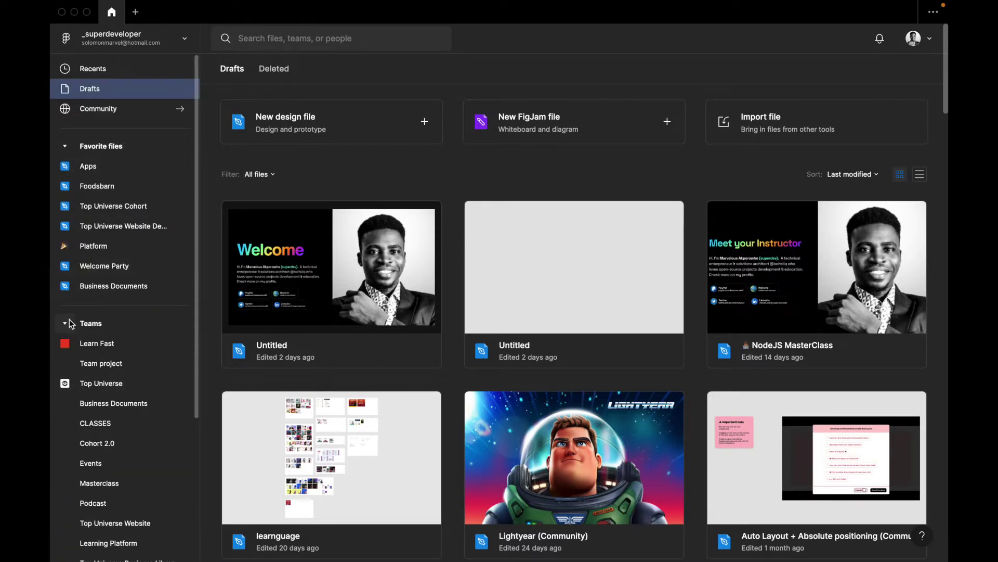
pyautogui.click(70, 322)
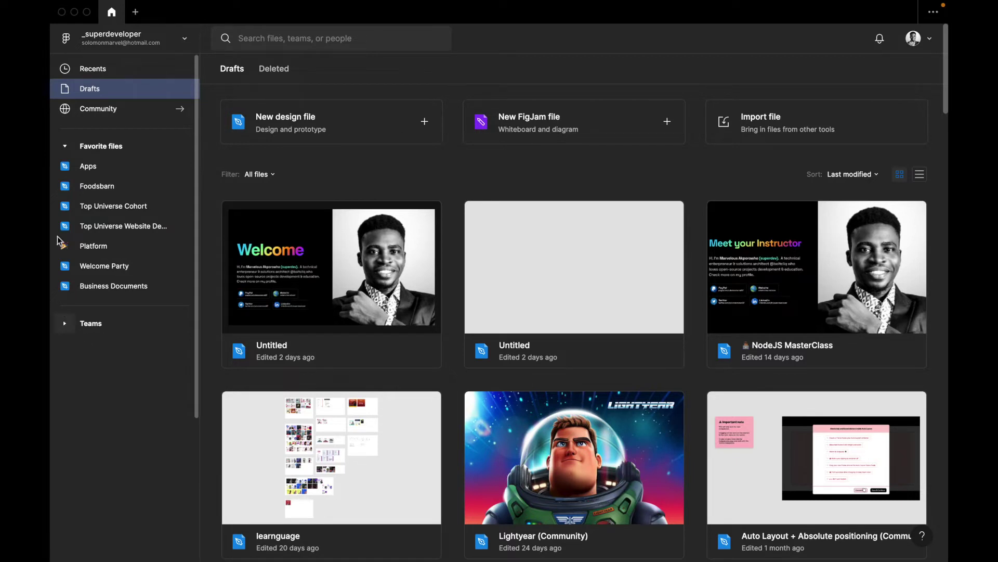
pyautogui.click(65, 145)
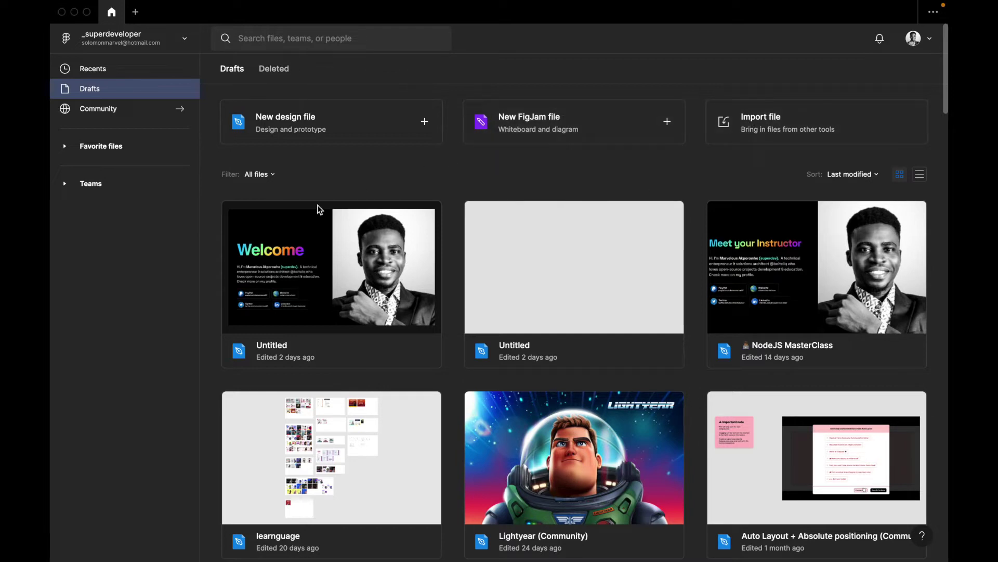
# Try the file filter with FigJam files, prototypes and design files
pyautogui.click(274, 177)
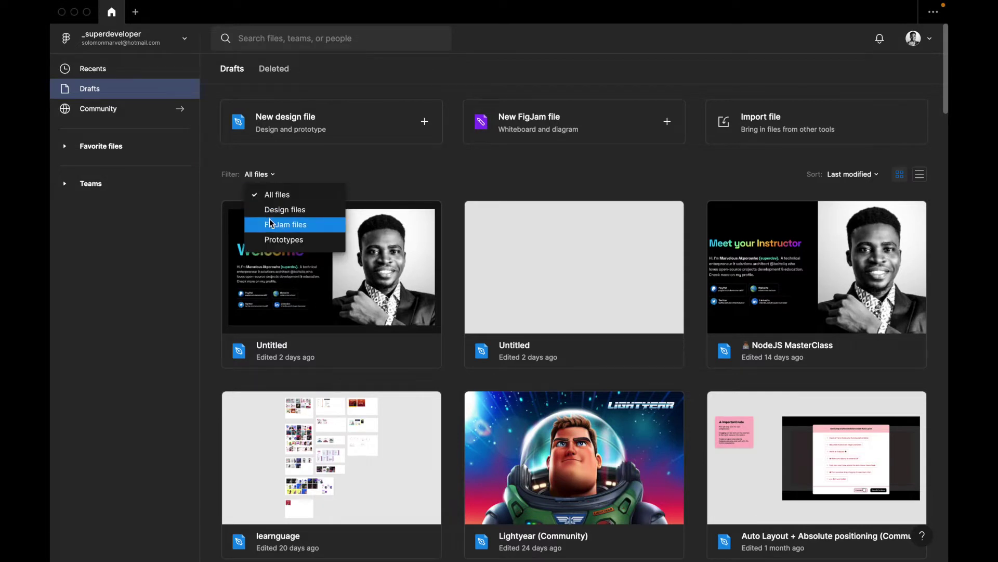
pyautogui.click(274, 224)
pyautogui.click(272, 180)
pyautogui.click(274, 240)
pyautogui.click(274, 175)
pyautogui.click(274, 210)
pyautogui.click(276, 176)
pyautogui.click(306, 230)
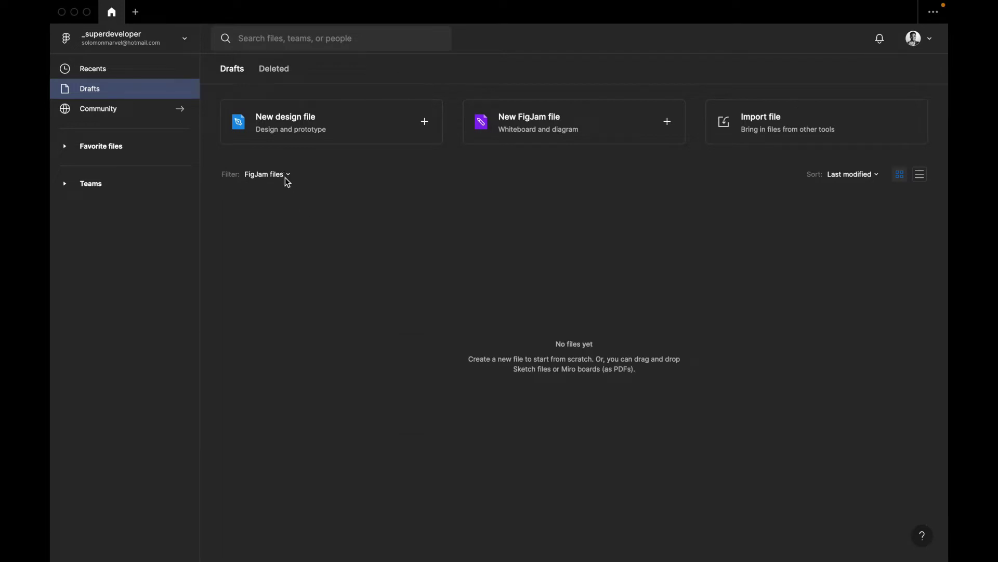
# Set the file filter back to All files and bring up the account menu
pyautogui.click(288, 175)
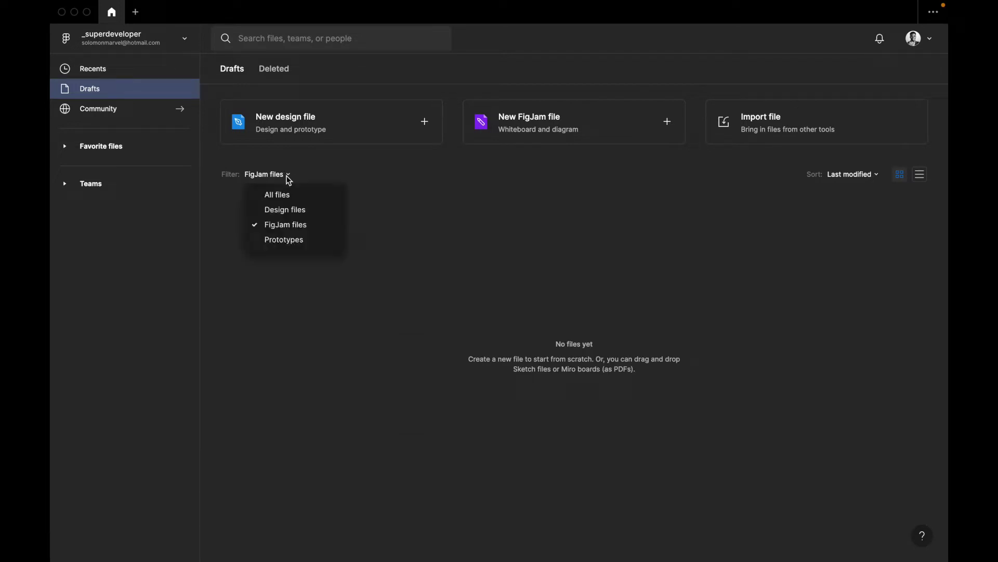
pyautogui.click(290, 196)
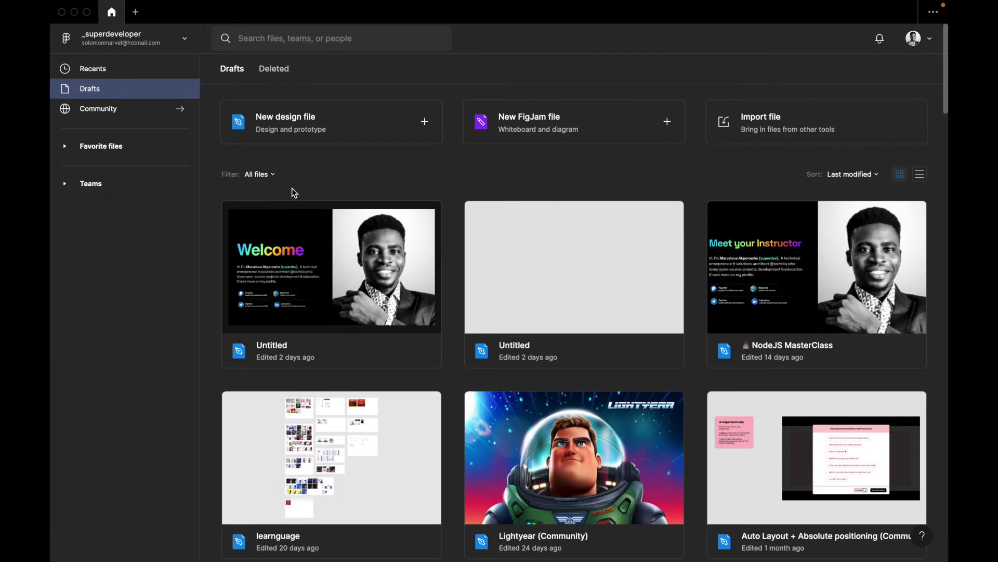
pyautogui.click(259, 174)
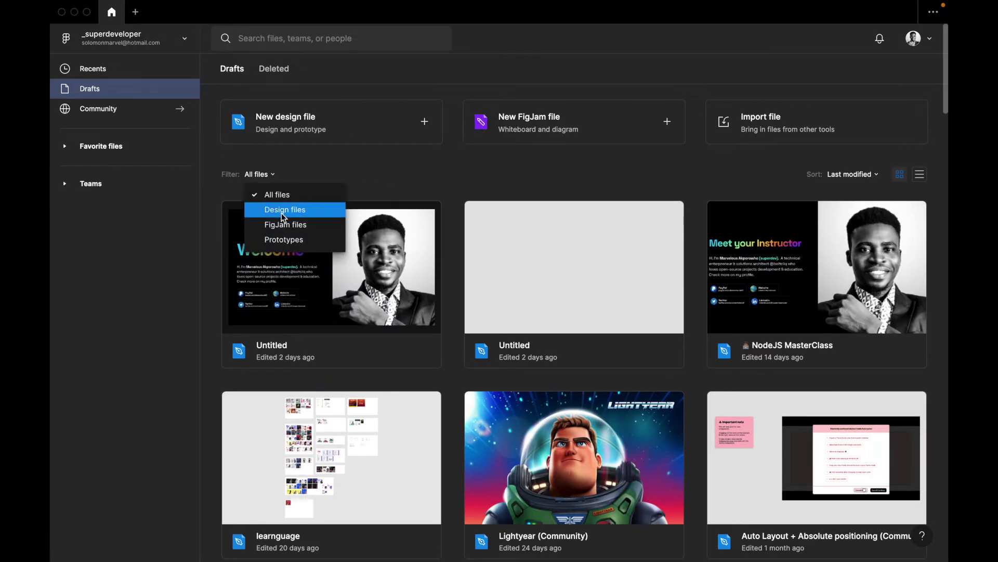
pyautogui.click(417, 189)
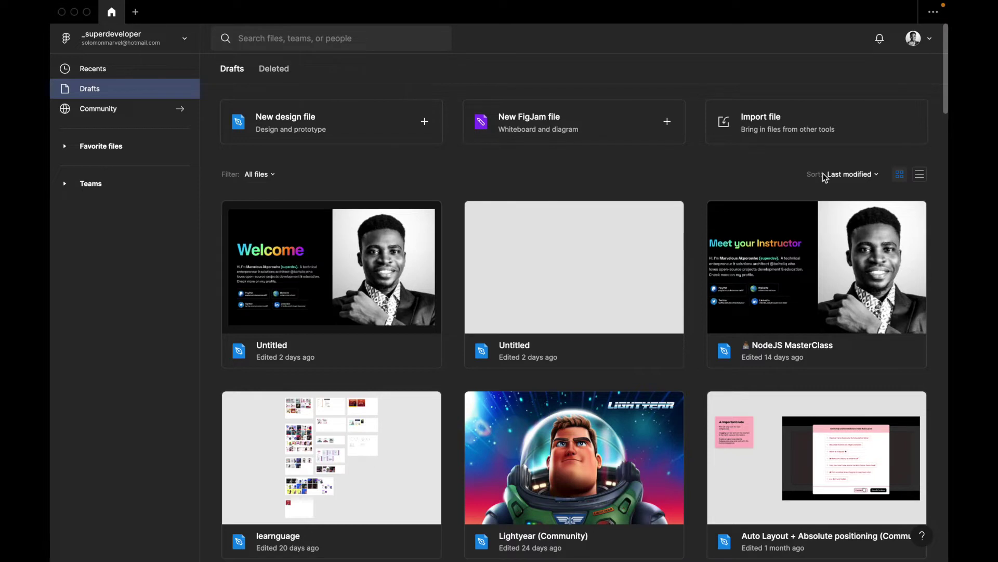
pyautogui.click(930, 42)
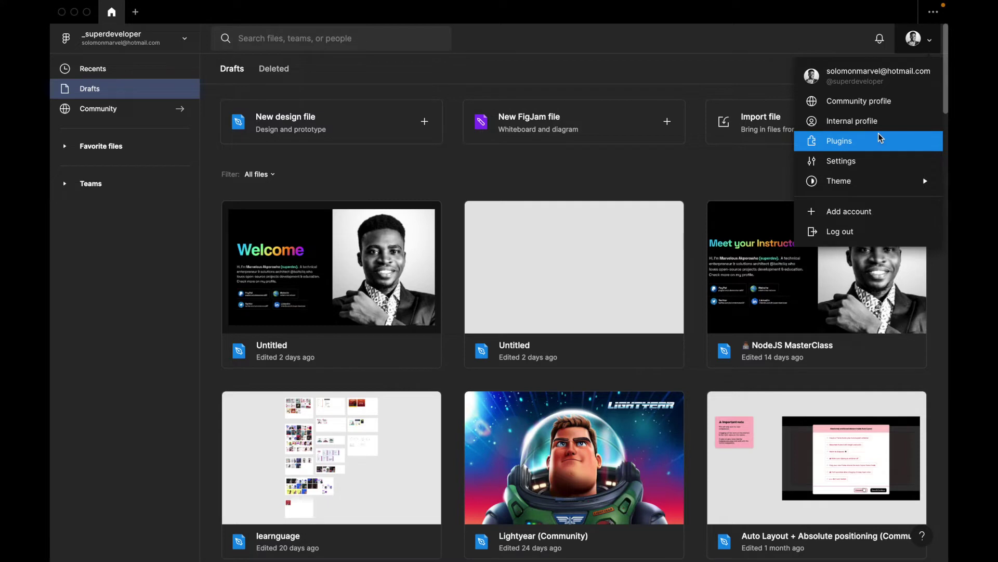
# Change the Figma theme from Dark to System theme and dismiss the account menu
pyautogui.moveTo(863, 185)
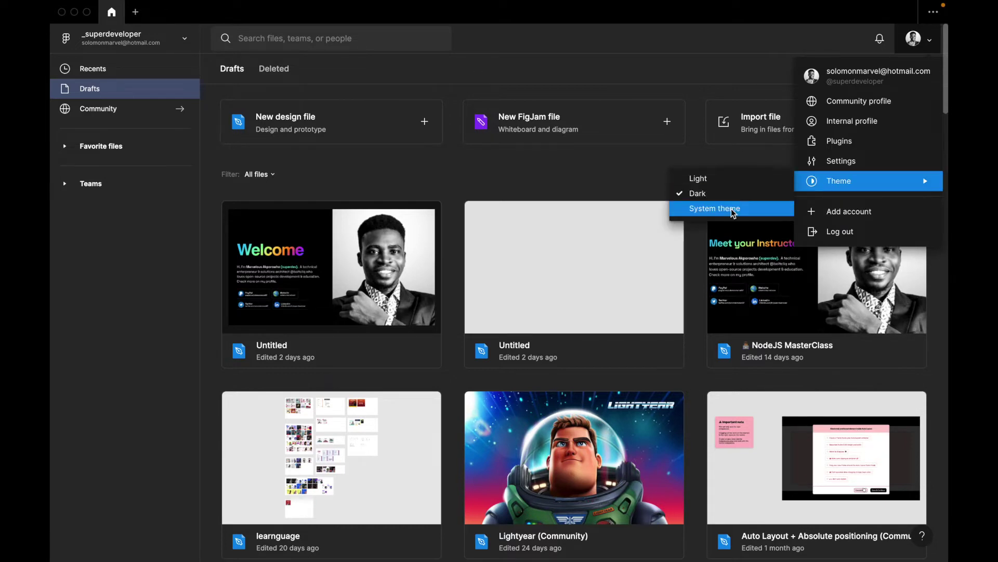
pyautogui.click(732, 209)
pyautogui.click(931, 45)
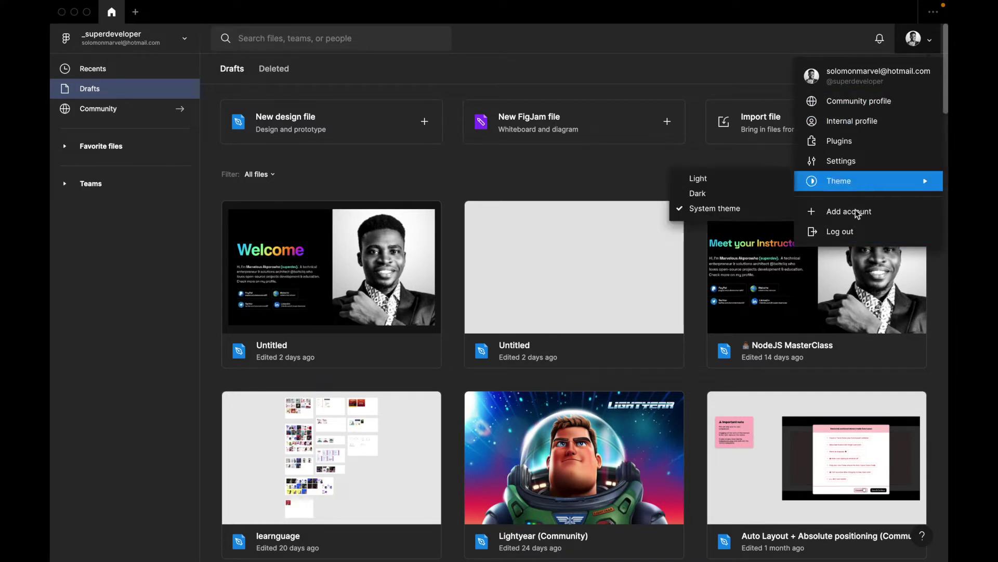
pyautogui.click(746, 161)
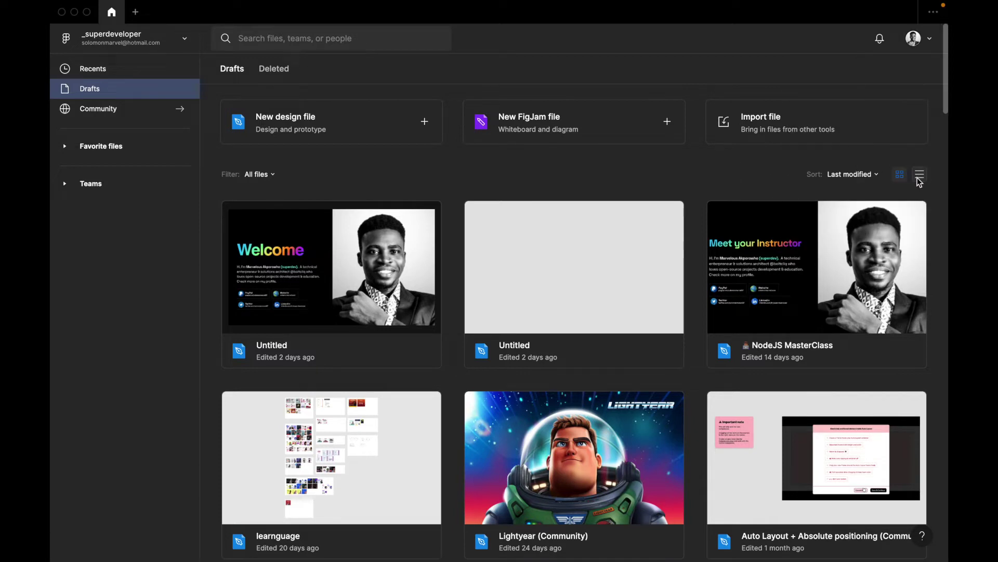
pyautogui.click(866, 174)
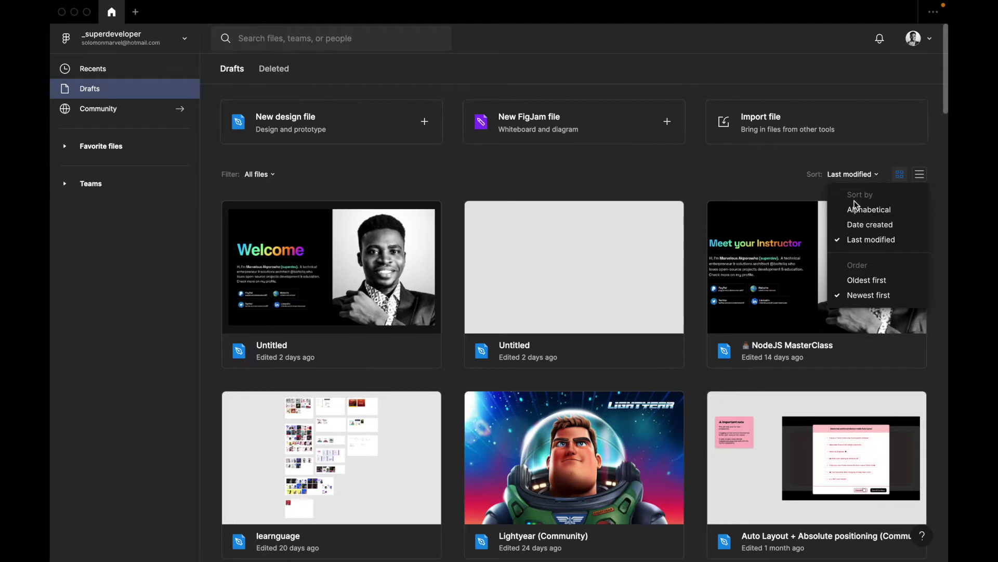
pyautogui.click(816, 182)
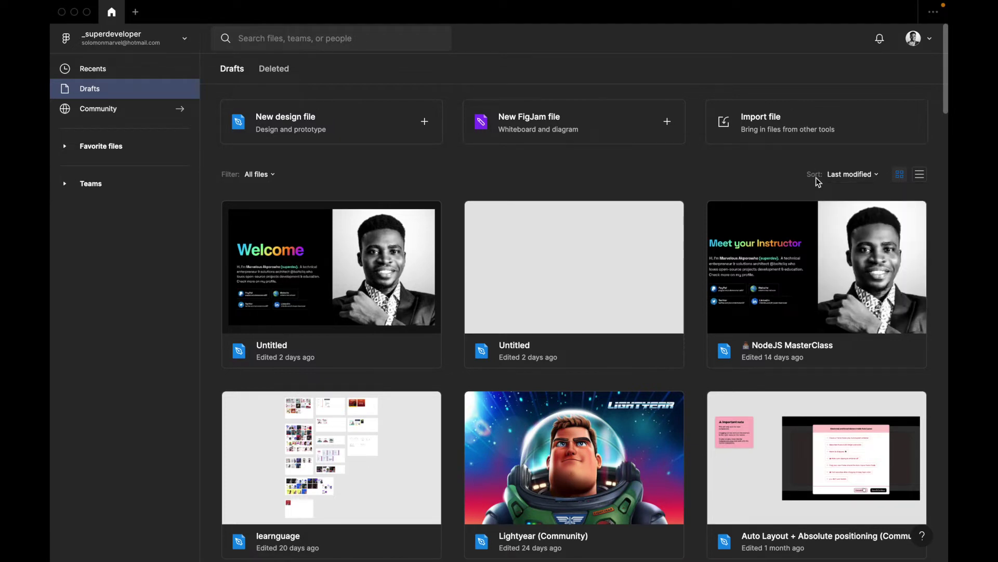
pyautogui.click(869, 180)
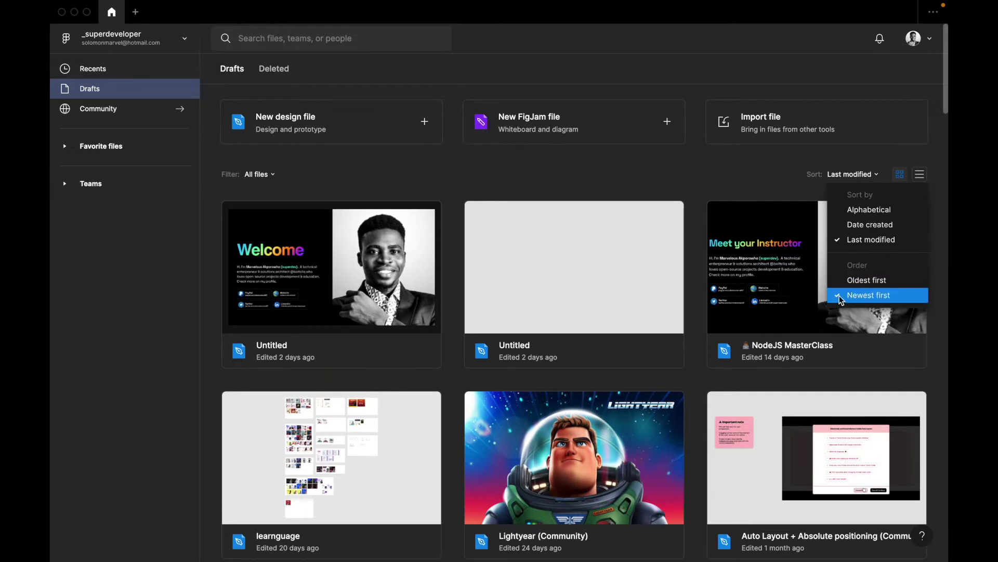
pyautogui.click(732, 173)
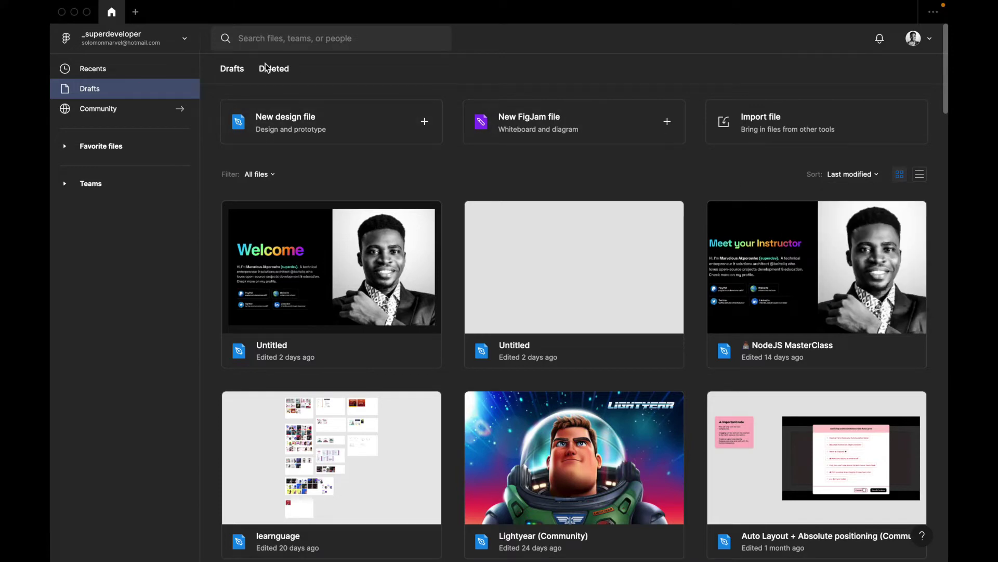
pyautogui.click(268, 70)
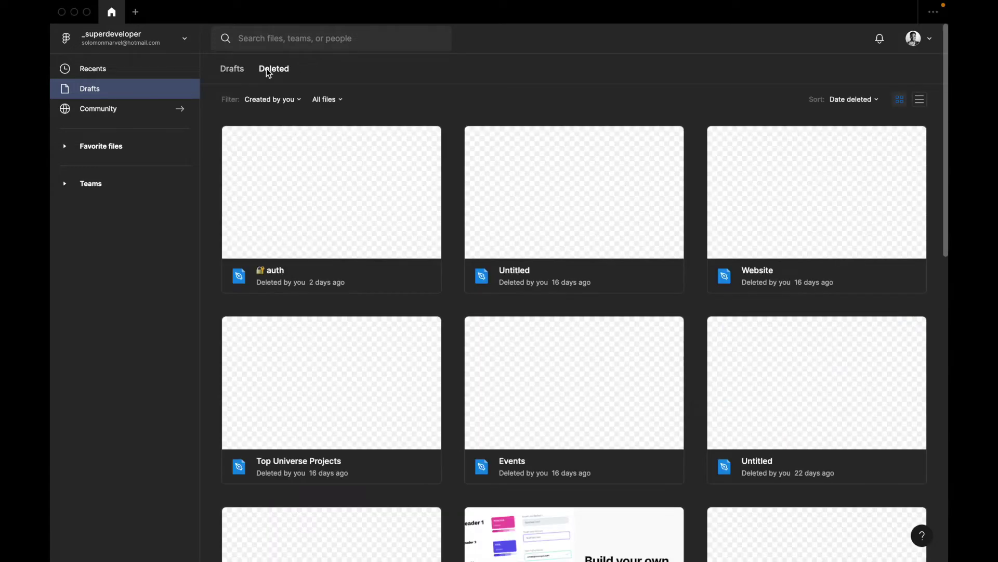
pyautogui.scroll(-1, 319, 171)
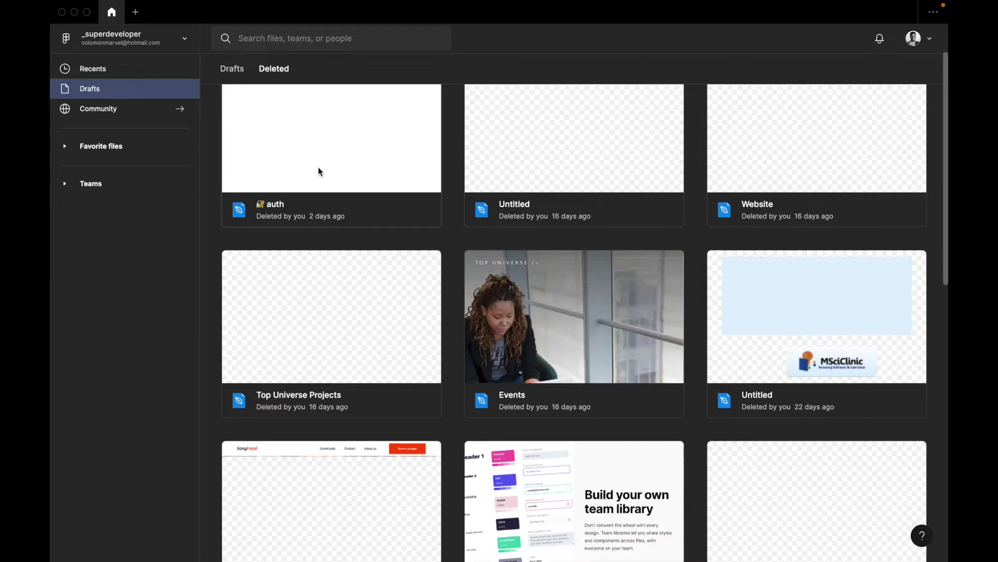
pyautogui.scroll(-10, 319, 172)
pyautogui.scroll(-5, 319, 172)
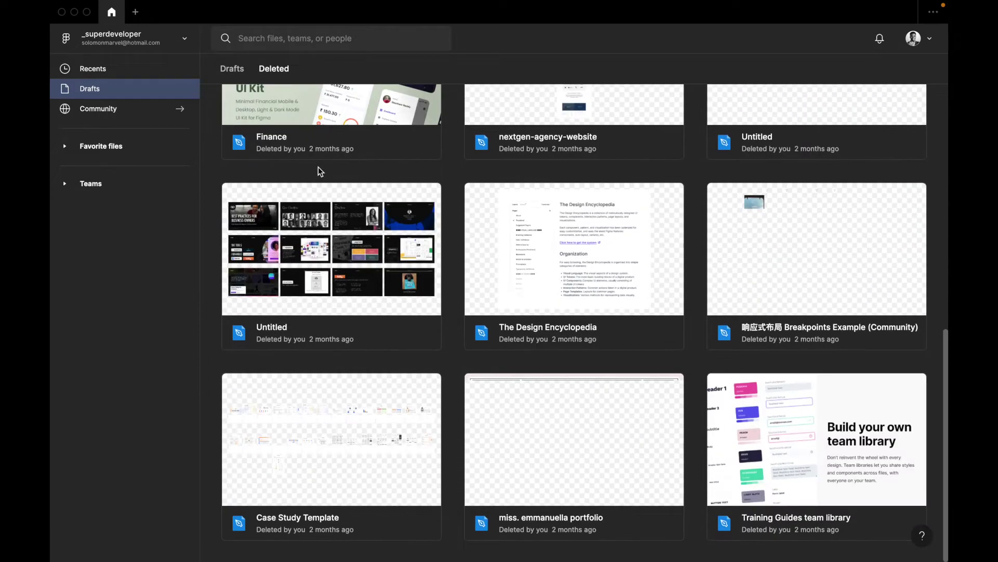
pyautogui.click(232, 71)
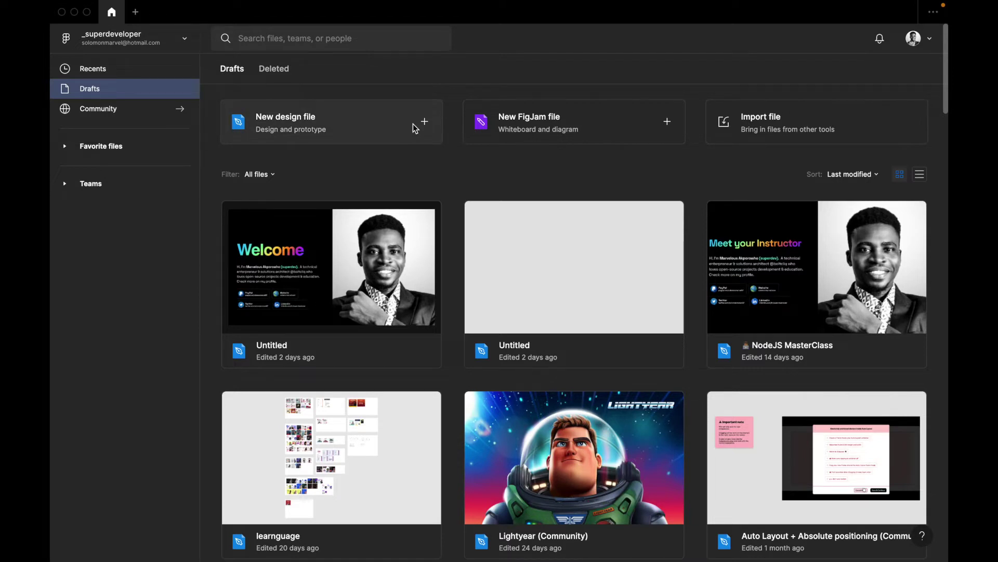
# On the Internal profile page, replace the bio with 'Architect/Products'
pyautogui.click(915, 39)
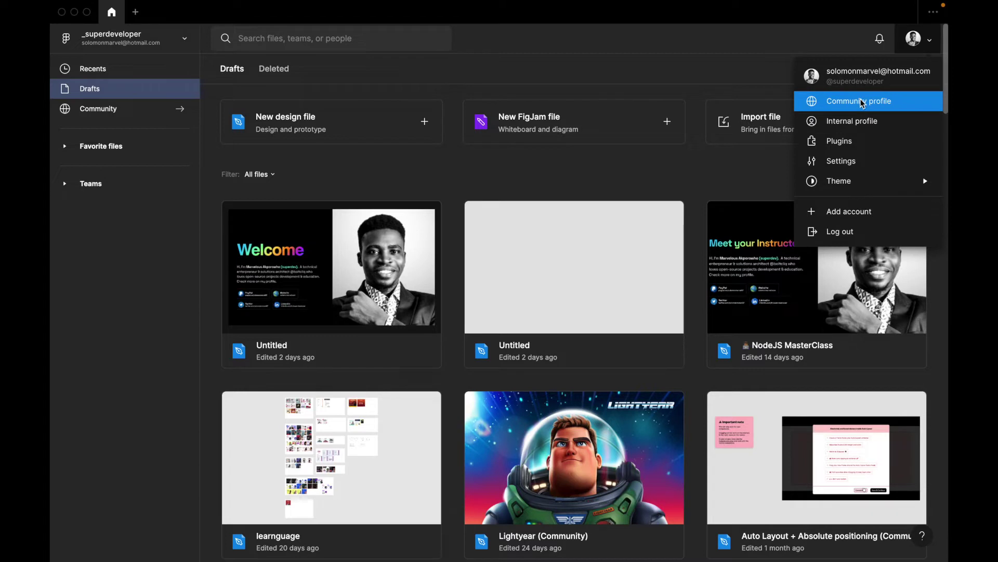
pyautogui.click(865, 121)
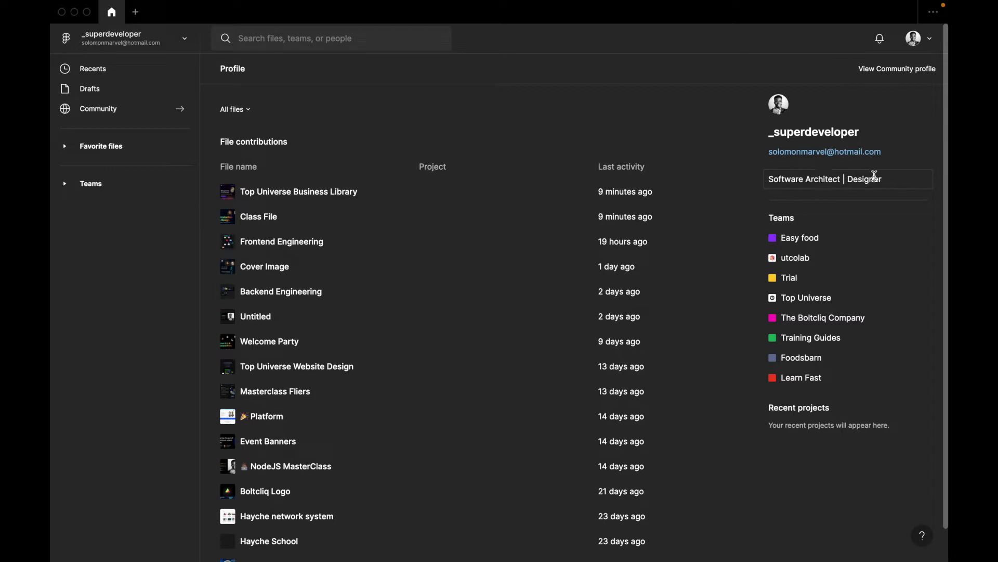
pyautogui.click(823, 179)
pyautogui.doubleClick(852, 182)
pyautogui.moveTo(891, 175); pyautogui.dragTo(631, 175)
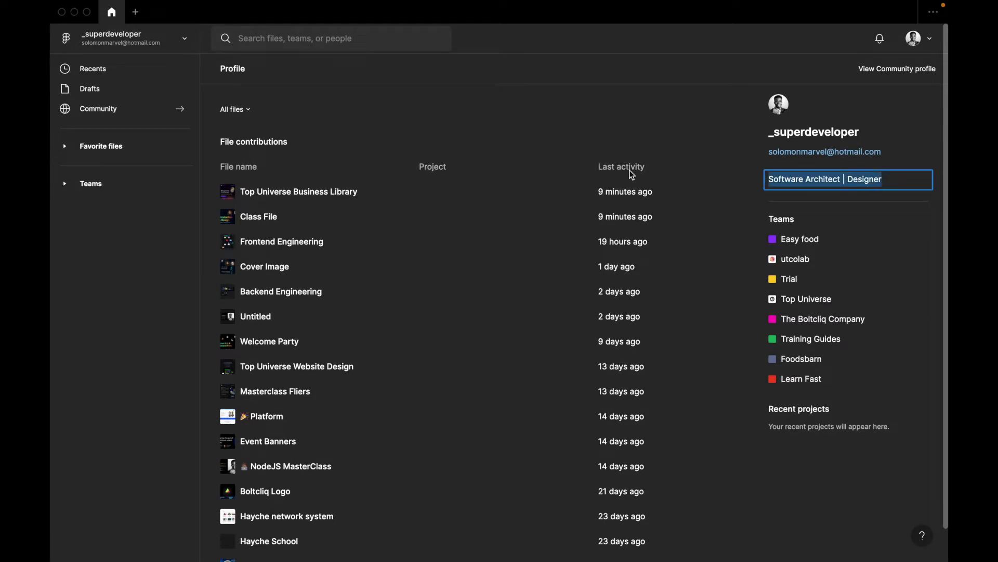
pyautogui.write('A')
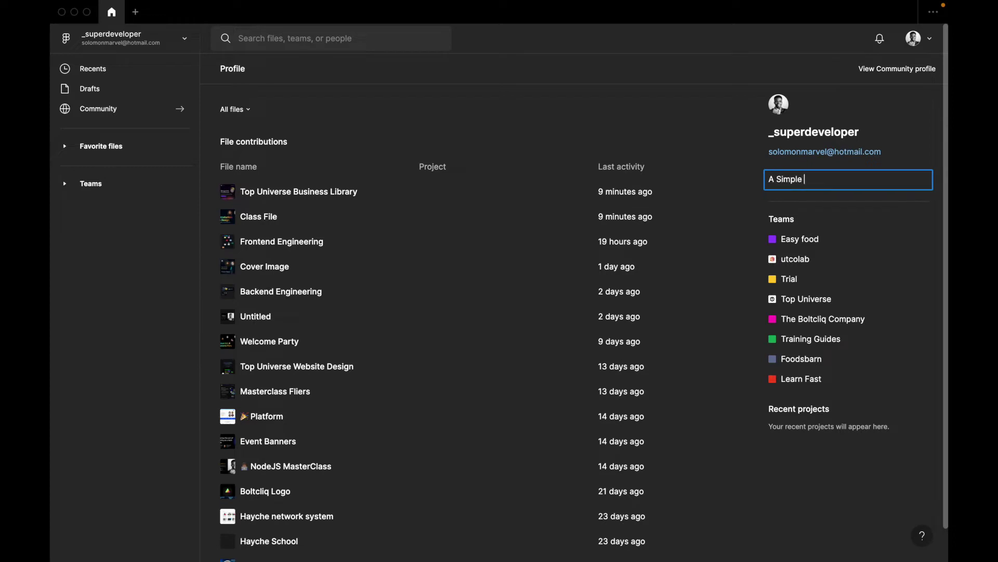
pyautogui.write(' Simple')
pyautogui.press('super+a')
pyautogui.write('Architect/Produc')
pyautogui.click(665, 113)
# Look over the updated profile, then go back to the Drafts file browser
pyautogui.scroll(-1, 820, 169)
pyautogui.scroll(1, 820, 169)
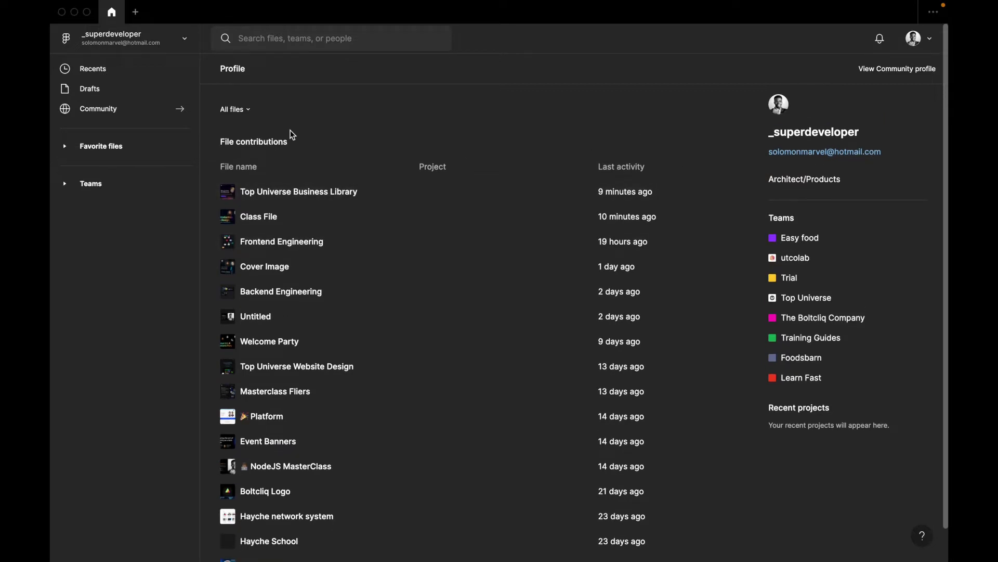
pyautogui.scroll(-5, 299, 358)
pyautogui.scroll(-6, 299, 357)
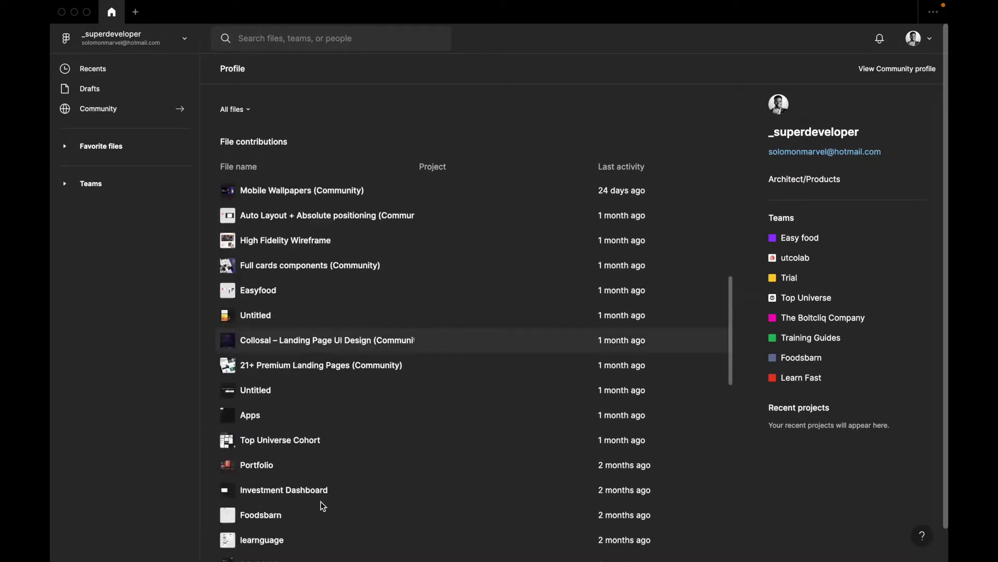
pyautogui.scroll(10, 321, 505)
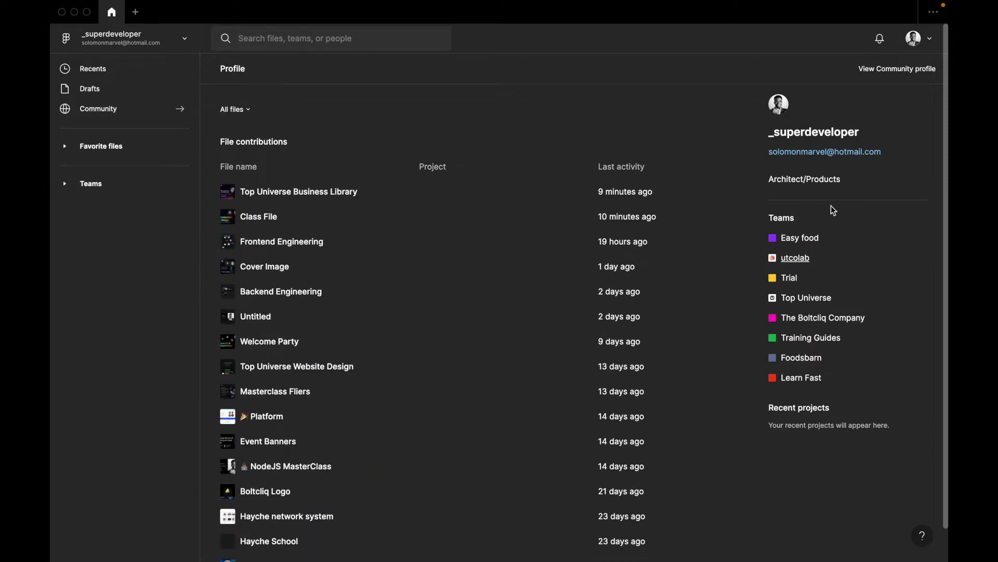
pyautogui.click(917, 38)
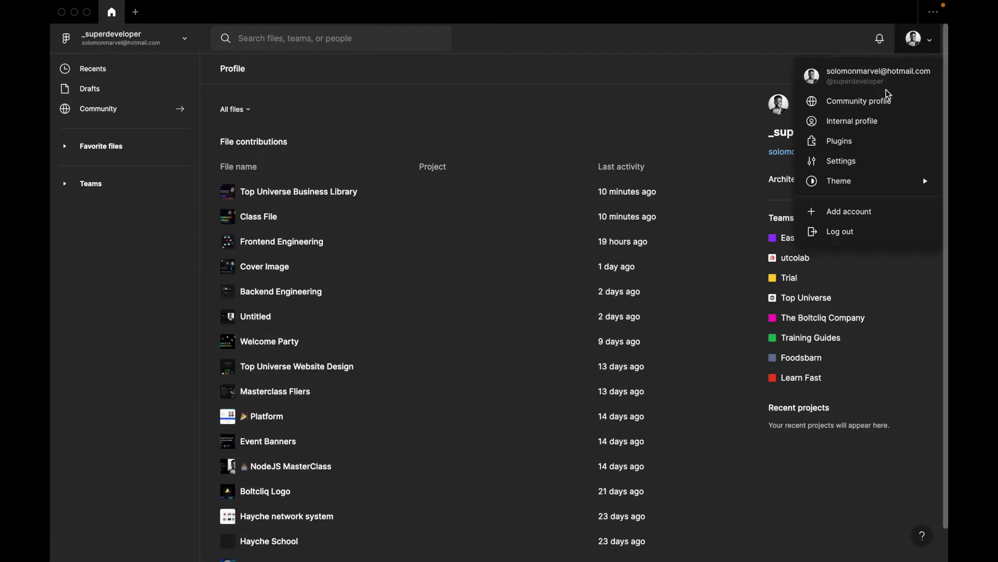
pyautogui.click(718, 118)
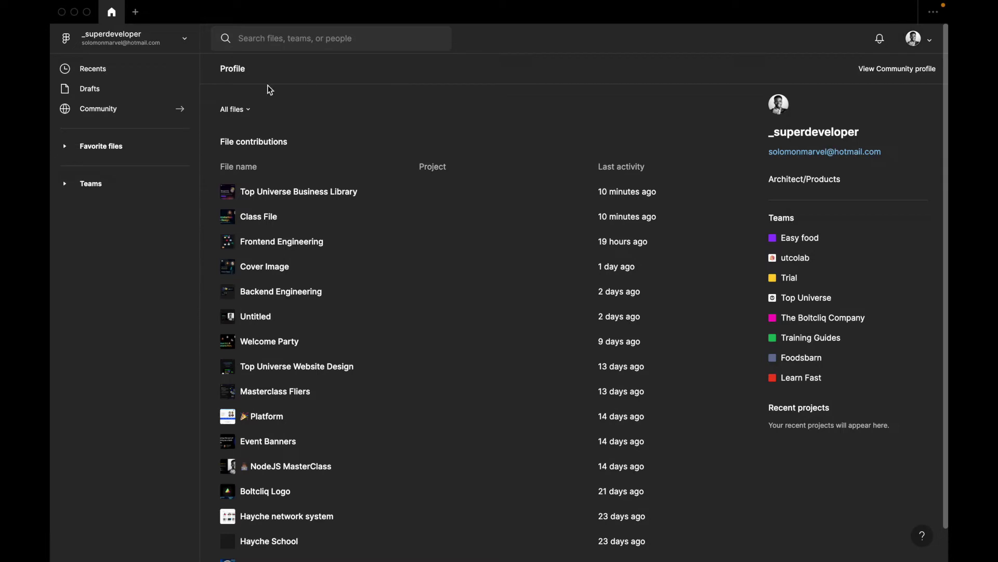
pyautogui.click(89, 92)
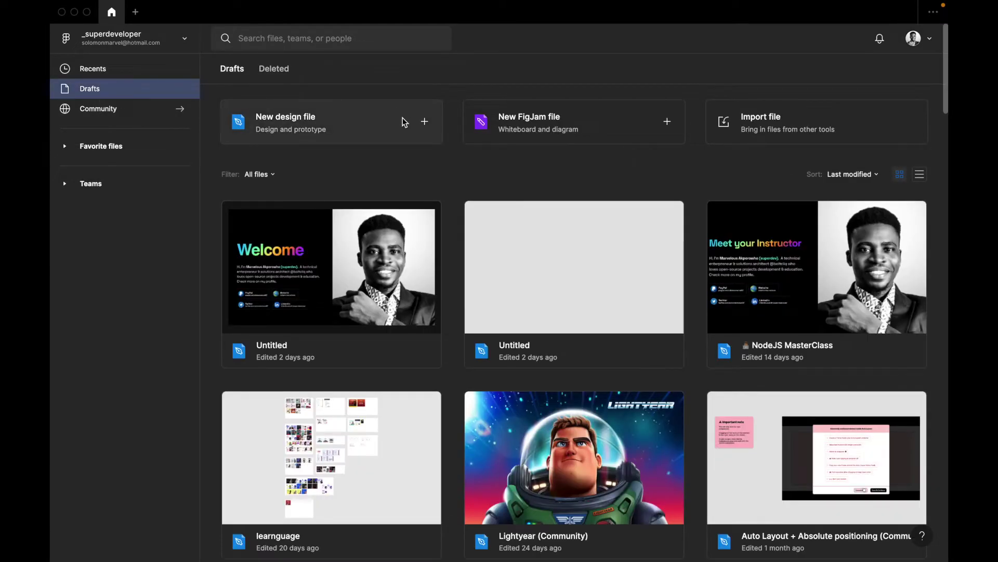
# Create a new Untitled design file, mark it with Favorite this file, and return Home
pyautogui.click(404, 123)
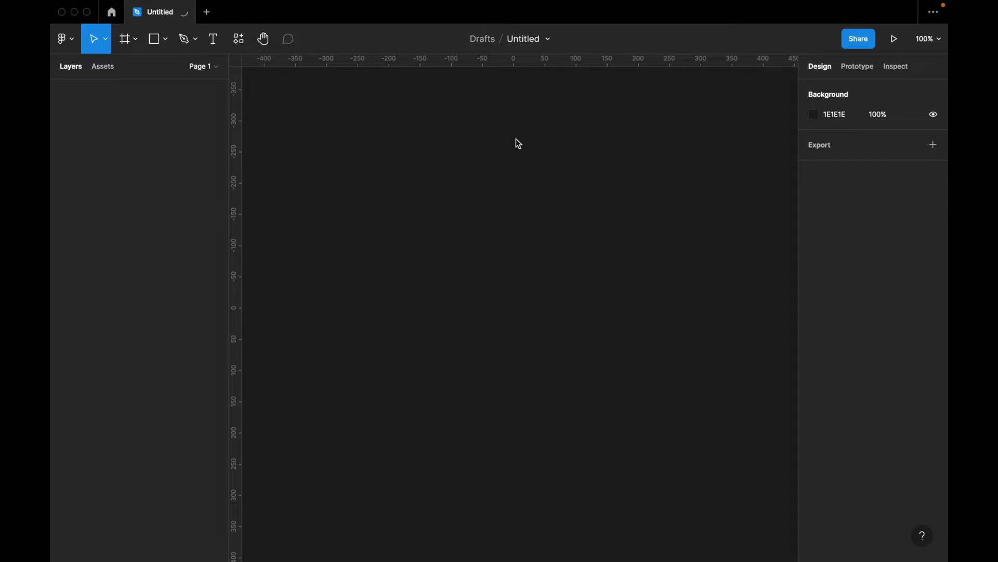
pyautogui.moveTo(628, 4)
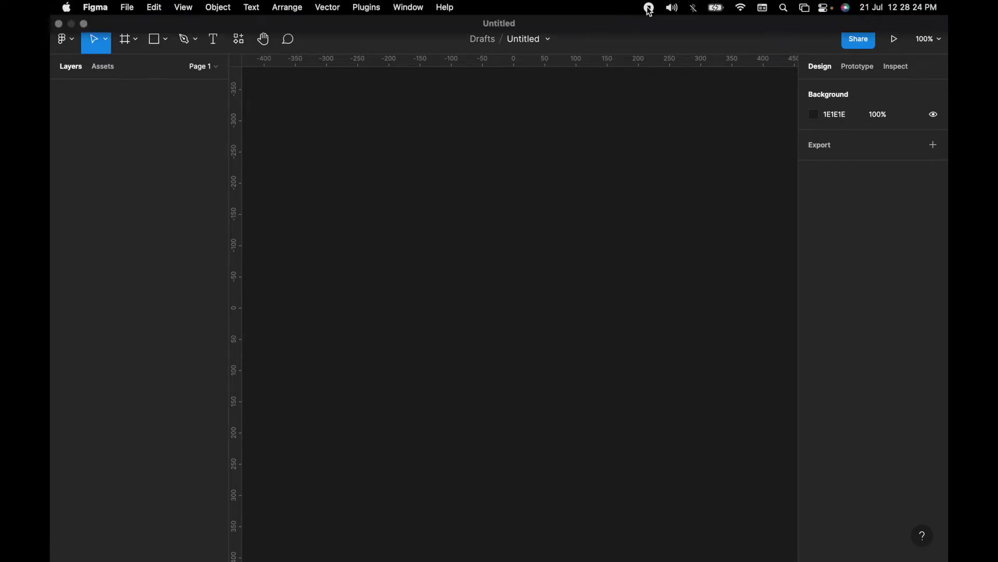
pyautogui.click(547, 45)
pyautogui.click(547, 42)
pyautogui.click(551, 48)
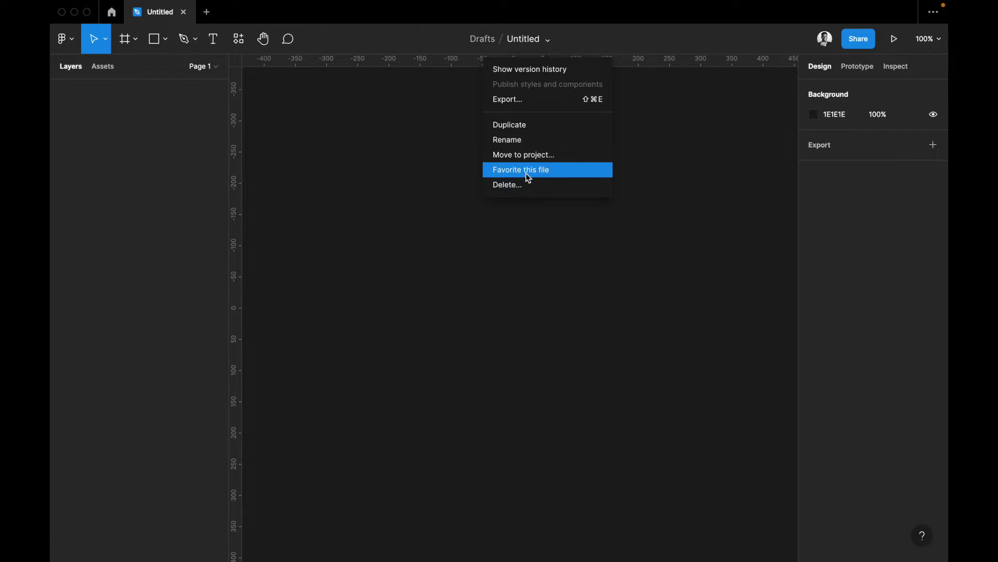
pyautogui.click(526, 172)
pyautogui.click(115, 17)
# Return from the favourites list to the Untitled design file and bring up its file options
pyautogui.click(84, 146)
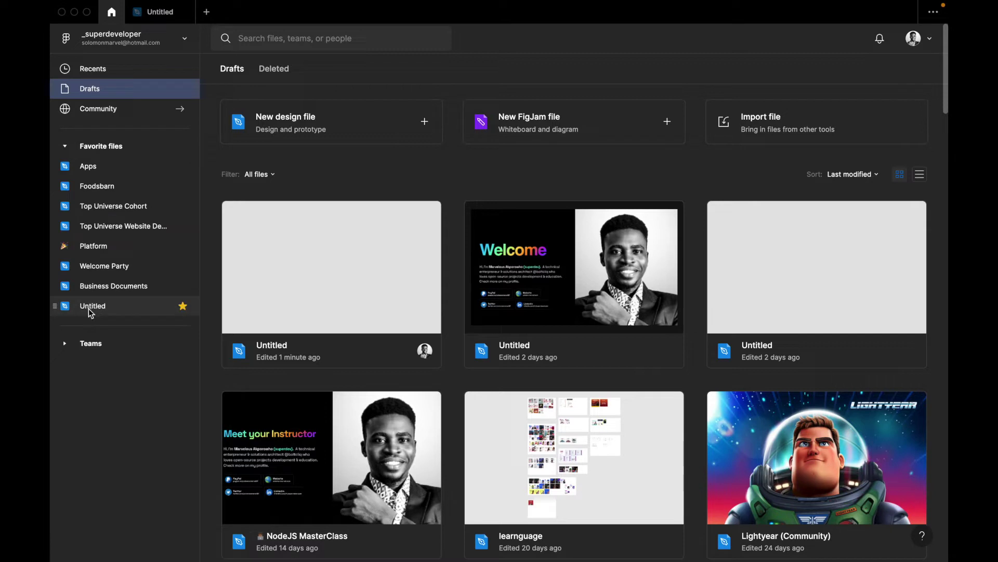
pyautogui.click(159, 15)
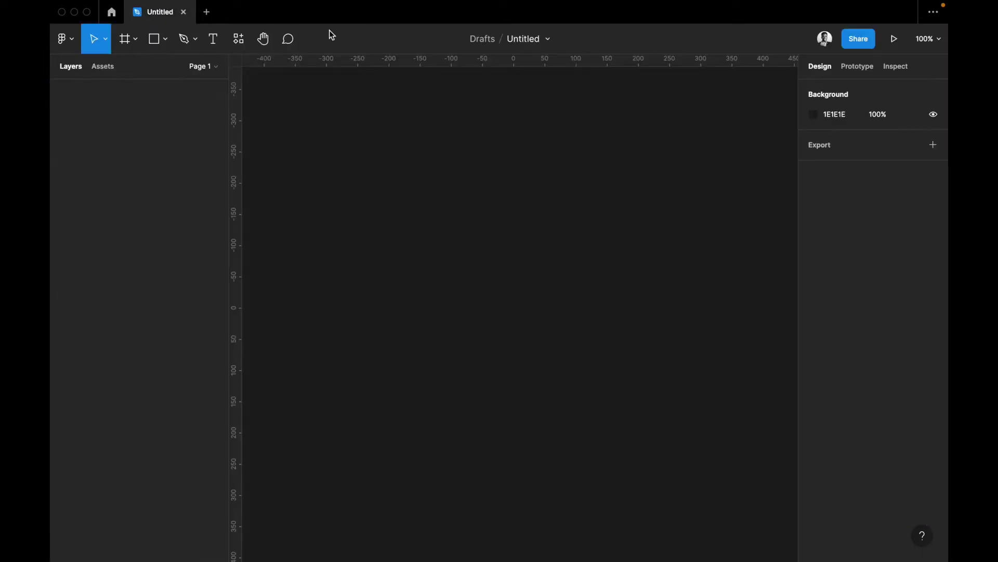
pyautogui.click(549, 37)
pyautogui.doubleClick(531, 40)
pyautogui.press('Return')
pyautogui.doubleClick(533, 42)
pyautogui.click(540, 40)
pyautogui.click(548, 39)
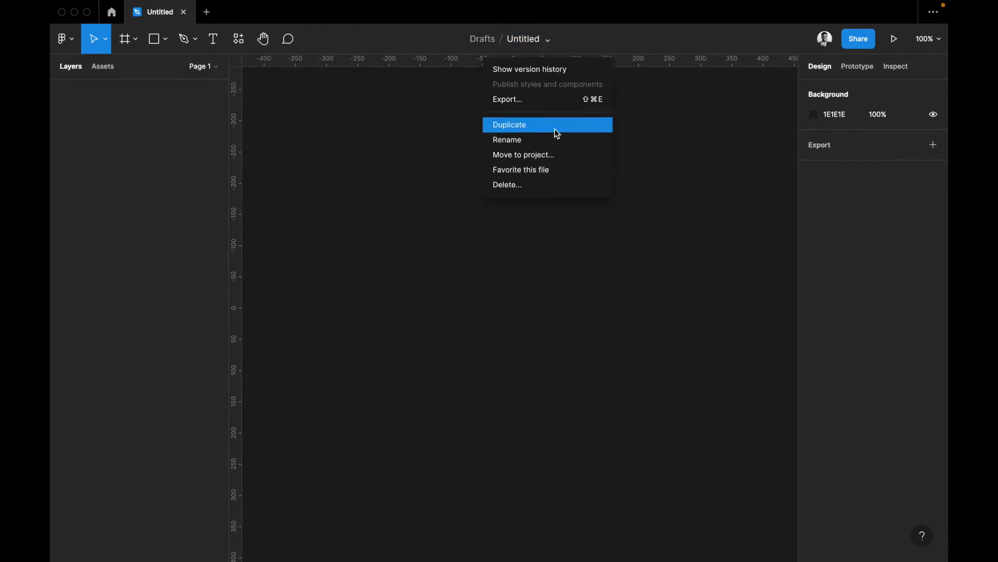
# Rename the file to 'Cohort 2.0 Learning File', then reopen it from the file browser
pyautogui.click(522, 139)
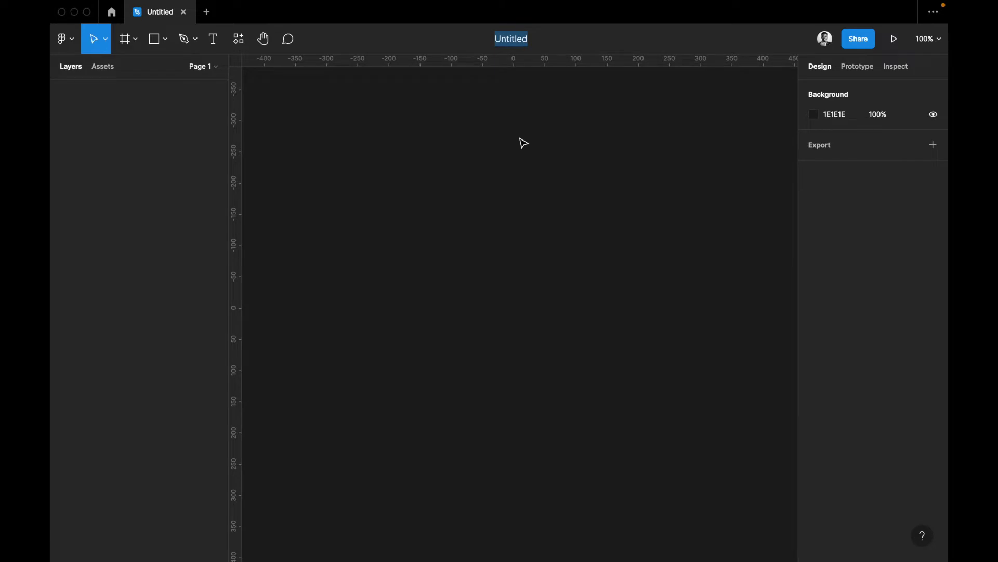
pyautogui.write('Un')
pyautogui.press('BackSpace')
pyautogui.press('BackSpace')
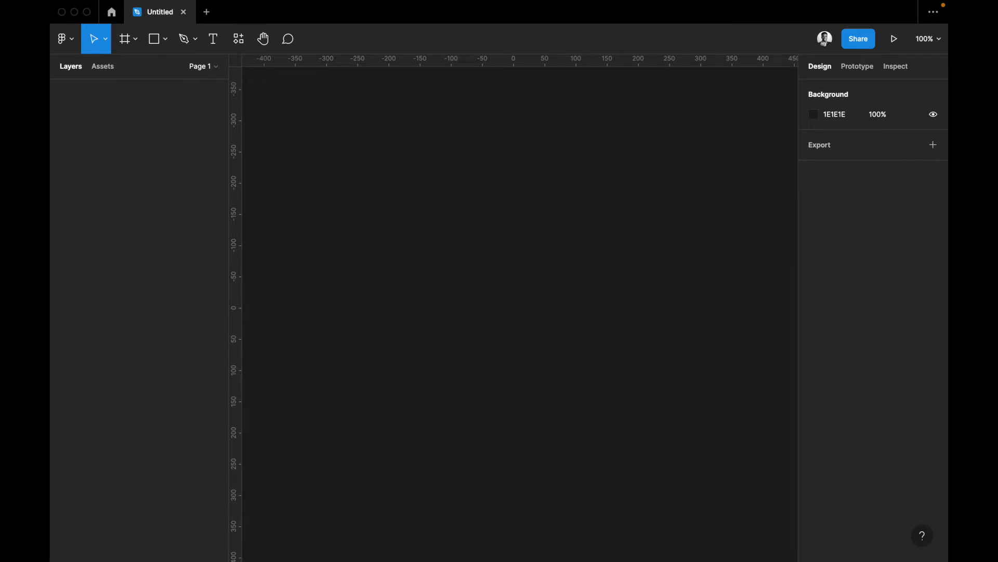
pyautogui.write('Cohort 2.0 Learning File')
pyautogui.press('Return')
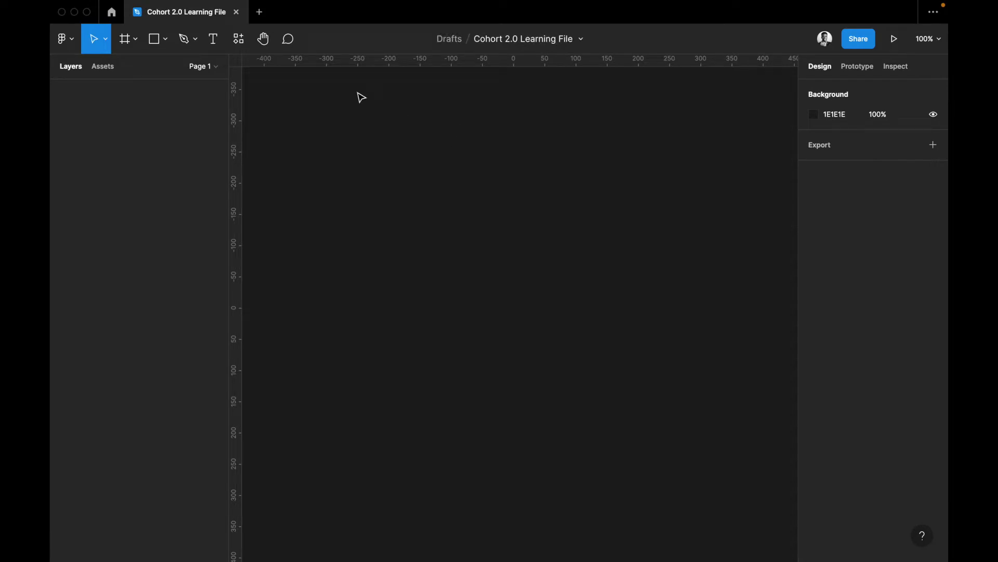
pyautogui.click(111, 11)
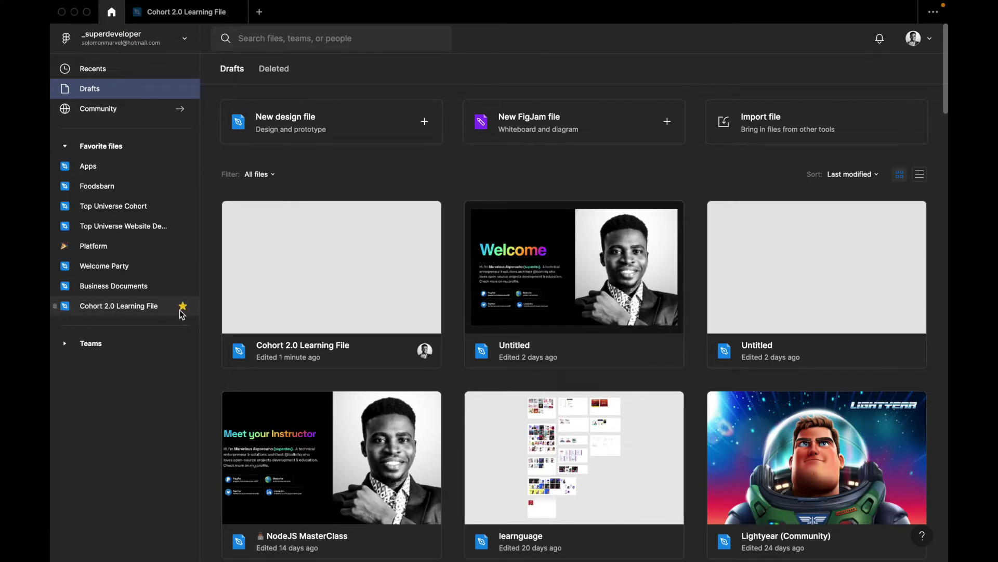
pyautogui.click(156, 12)
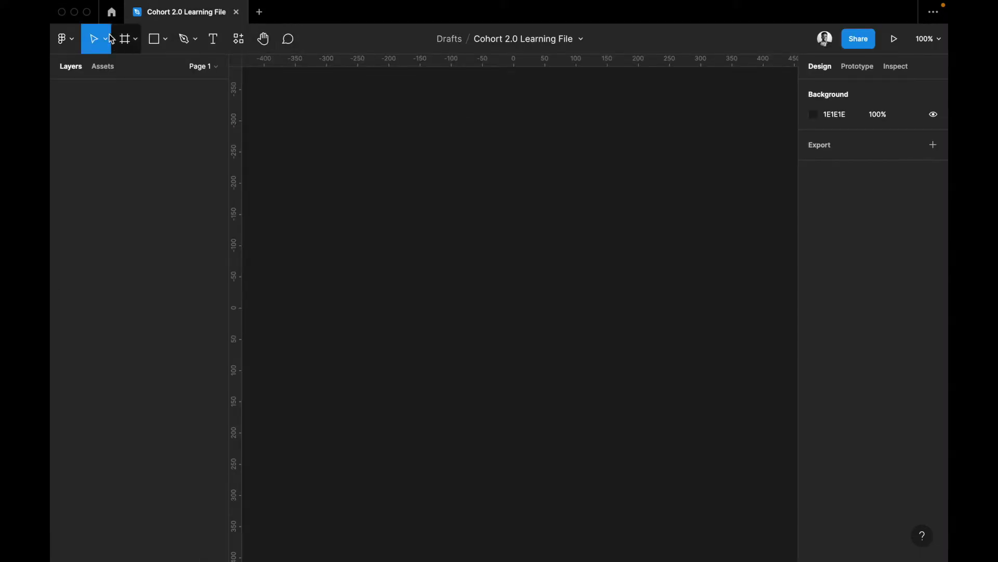
# Search Quick actions for 'plugin'
pyautogui.click(71, 46)
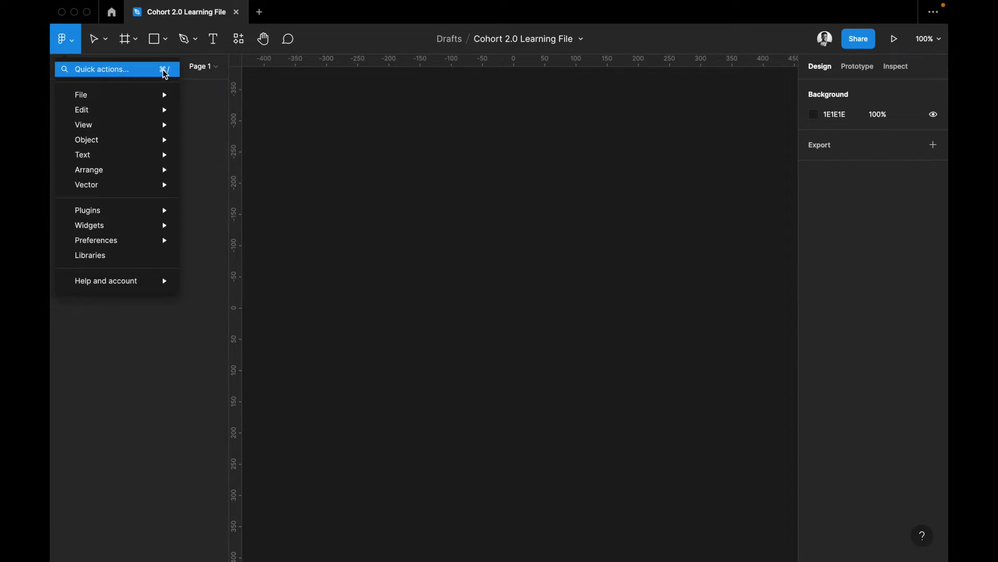
pyautogui.click(442, 159)
pyautogui.press('super+slash')
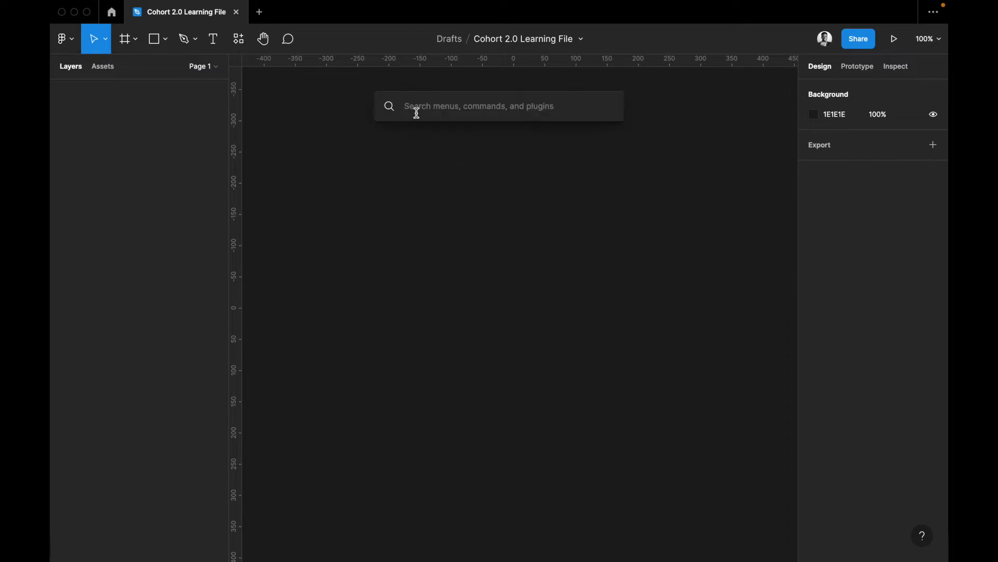
pyautogui.write('plugin')
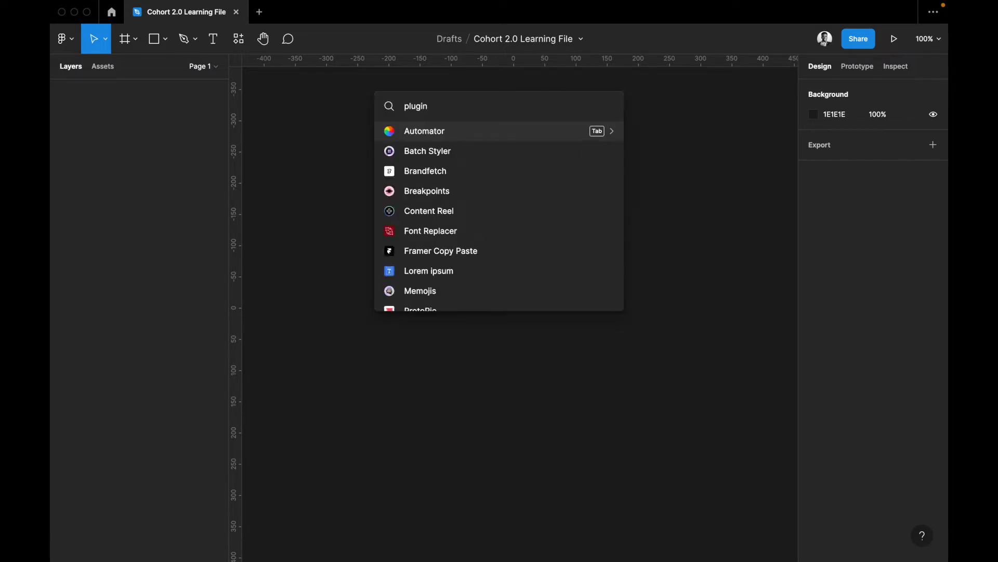
# Change the Quick actions search to 'unspla', then dismiss it and bring back the main menu
pyautogui.scroll(-2, 423, 205)
pyautogui.press('BackSpace')
pyautogui.press('BackSpace')
pyautogui.press('BackSpace')
pyautogui.press('BackSpace')
pyautogui.press('BackSpace')
pyautogui.press('BackSpace')
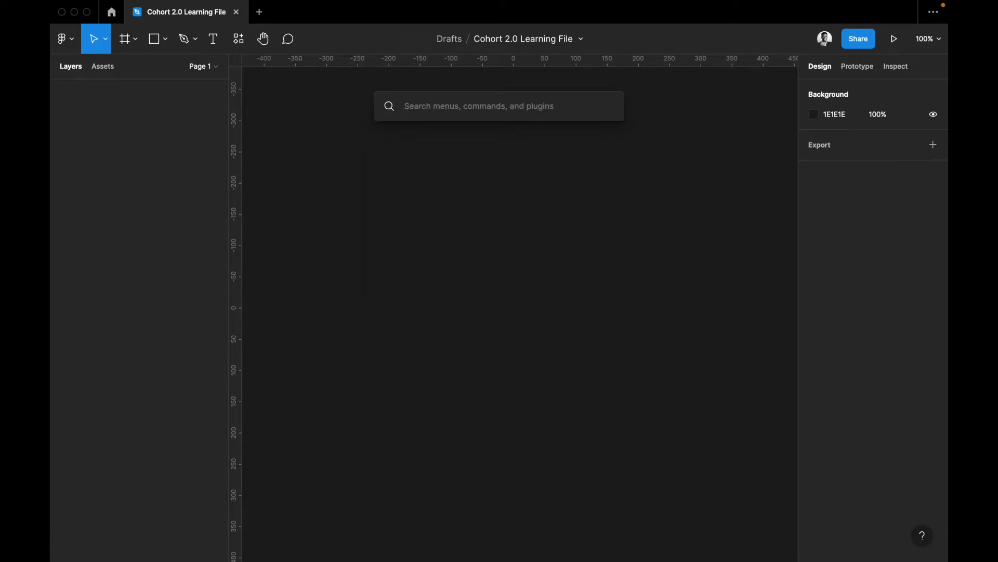
pyautogui.write('unspla')
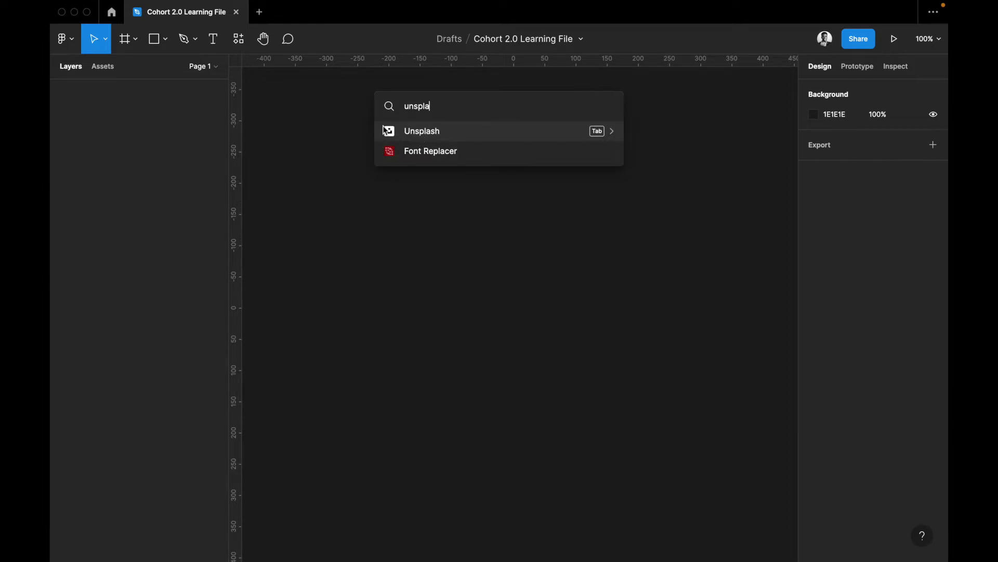
pyautogui.click(351, 137)
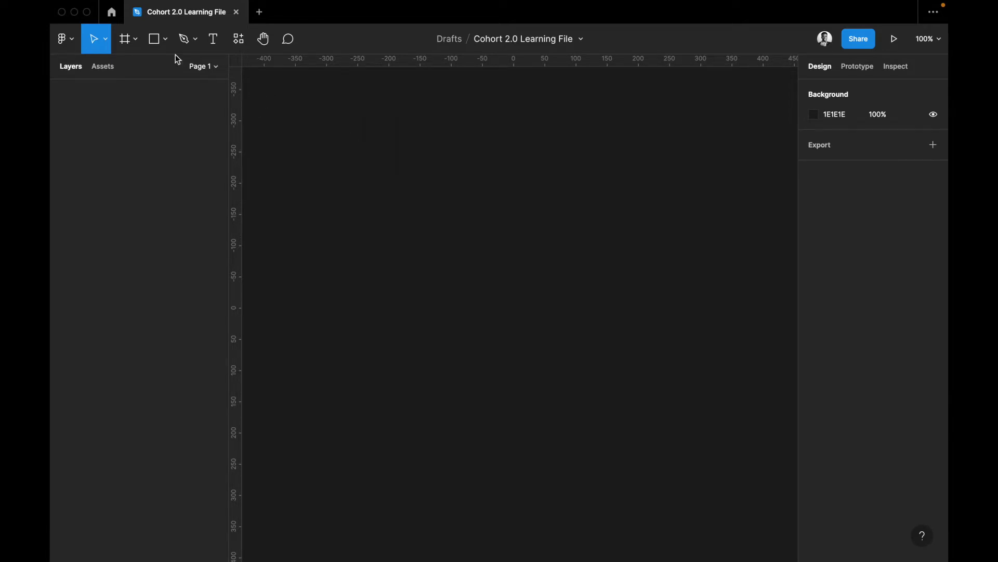
pyautogui.click(75, 44)
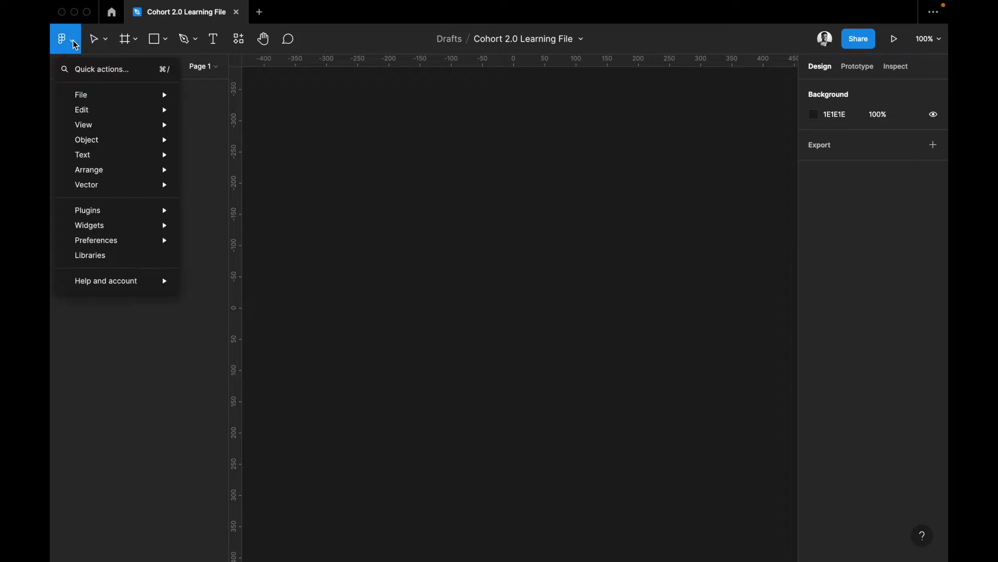
# Browse the main menu's File and Edit submenus, then close the menu over the empty canvas
pyautogui.moveTo(92, 102)
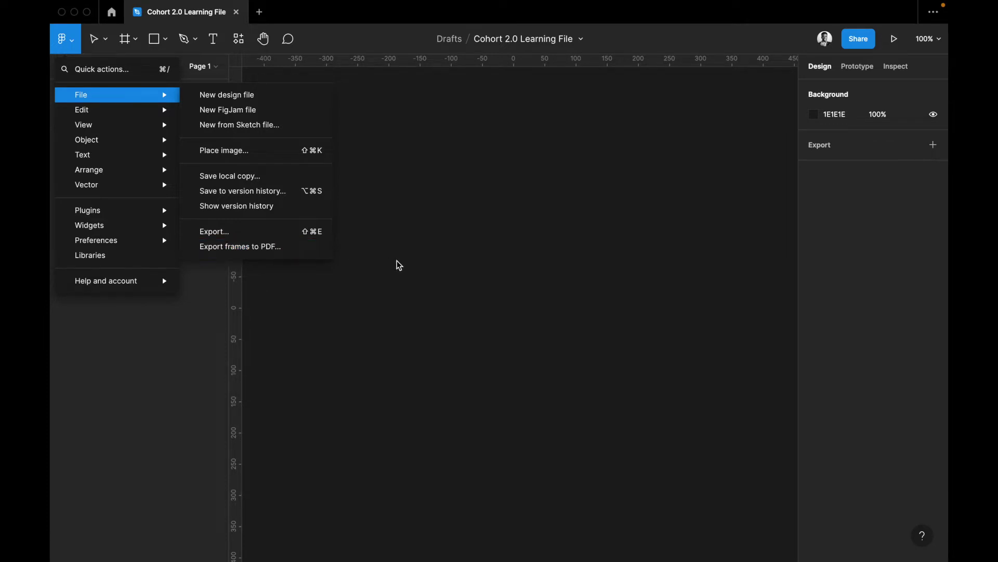
pyautogui.moveTo(138, 109)
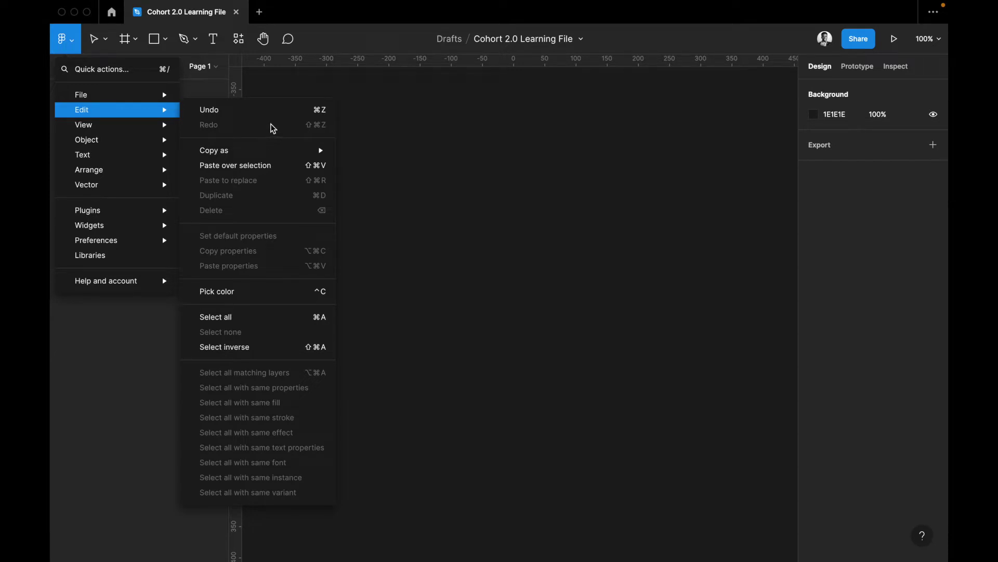
pyautogui.click(385, 157)
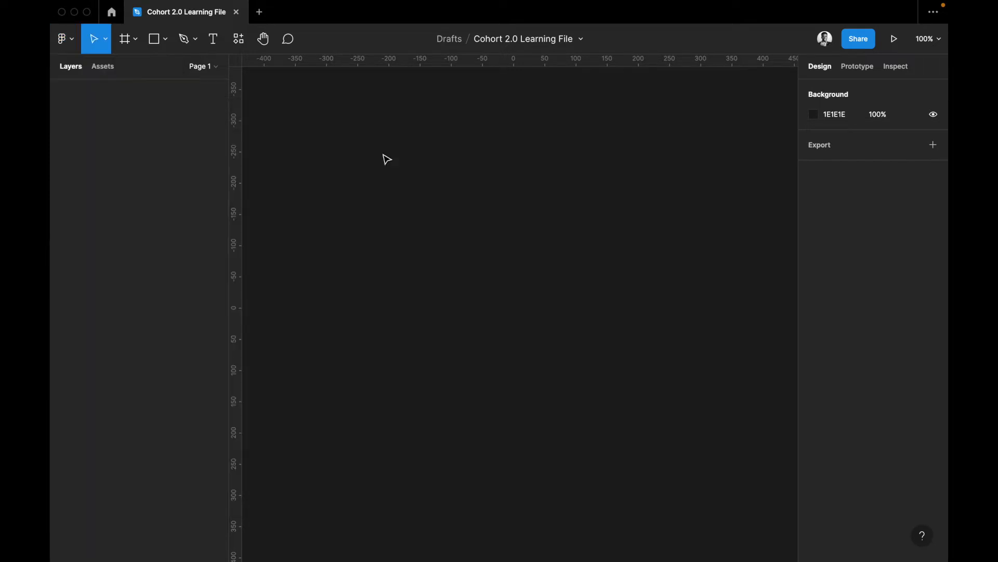
# Draw a 226×159 rectangle near the canvas centre, remove it, and restore it with Cmd+Z
pyautogui.click(155, 40)
pyautogui.moveTo(427, 193); pyautogui.dragTo(568, 293)
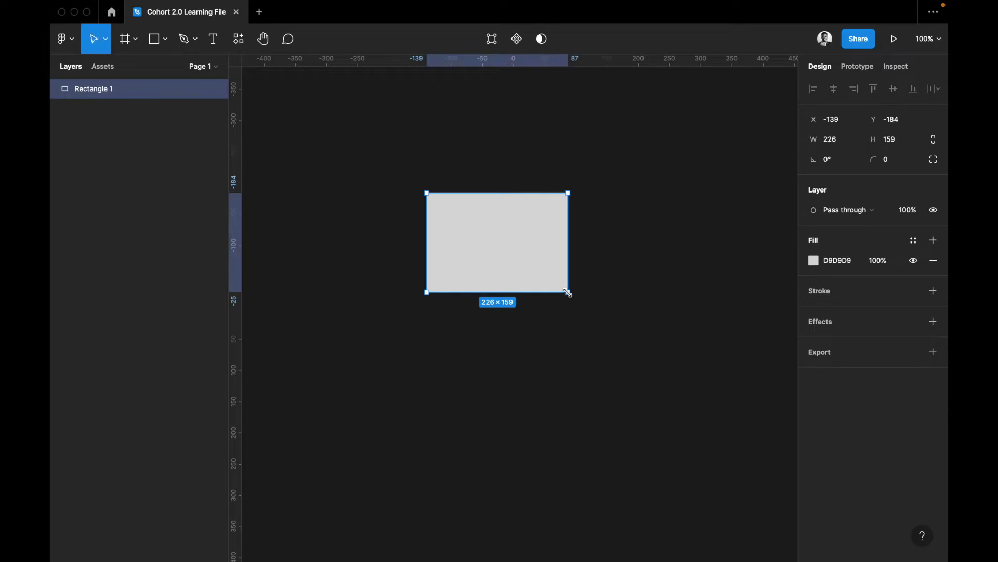
pyautogui.press('Delete')
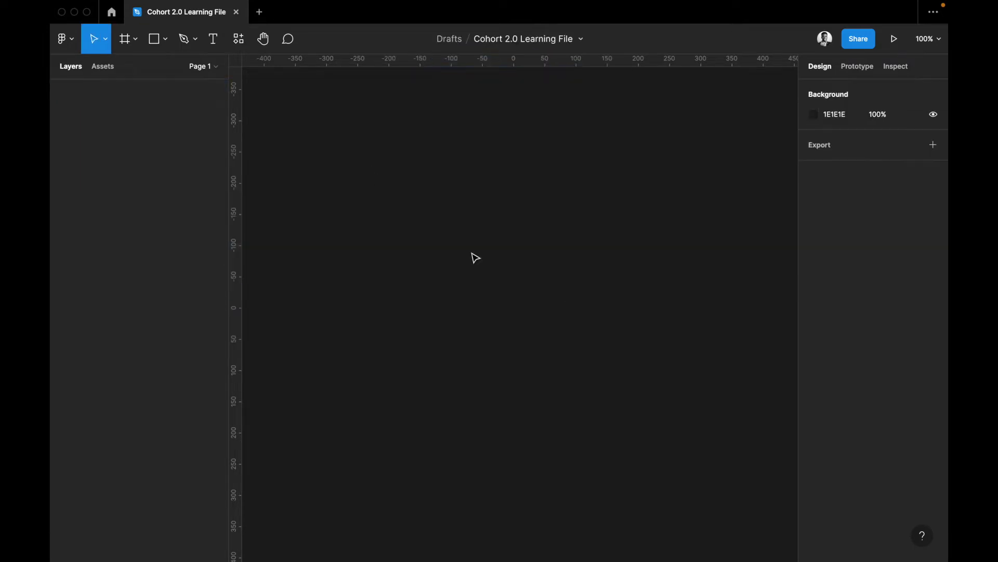
pyautogui.press('super+z')
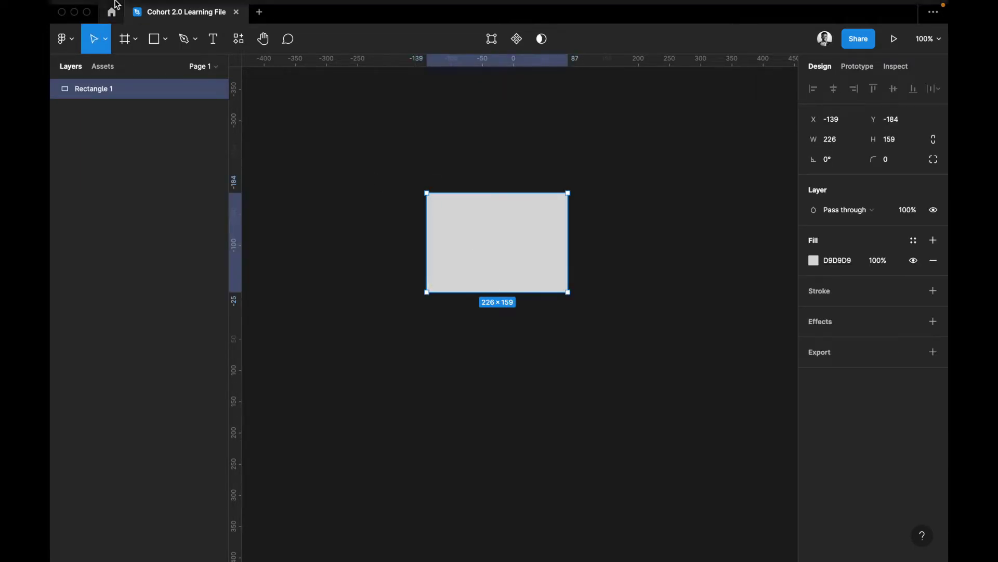
# Undo and redo the rectangle using the main menu's Edit commands
pyautogui.moveTo(104, 20)
pyautogui.click(63, 39)
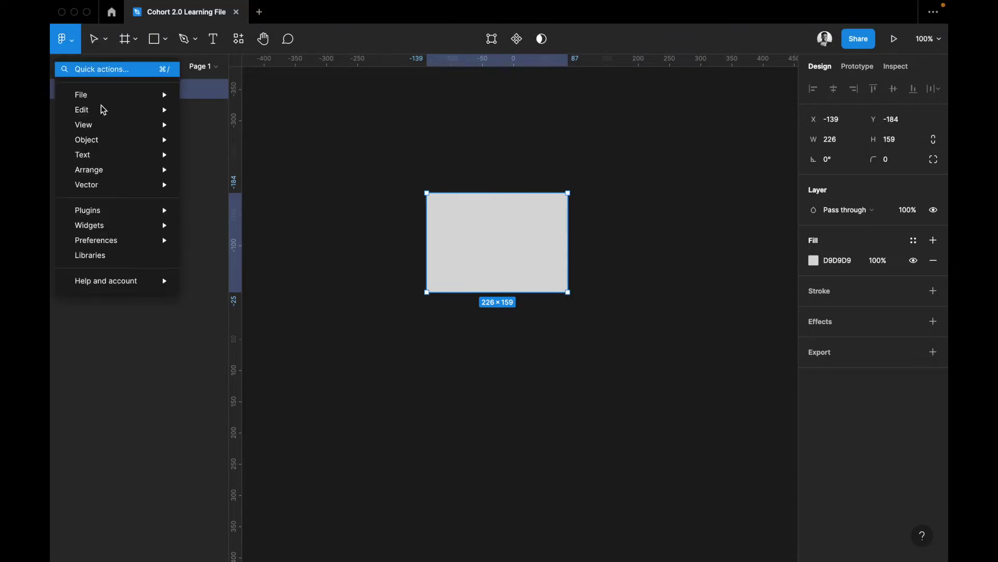
pyautogui.moveTo(115, 93)
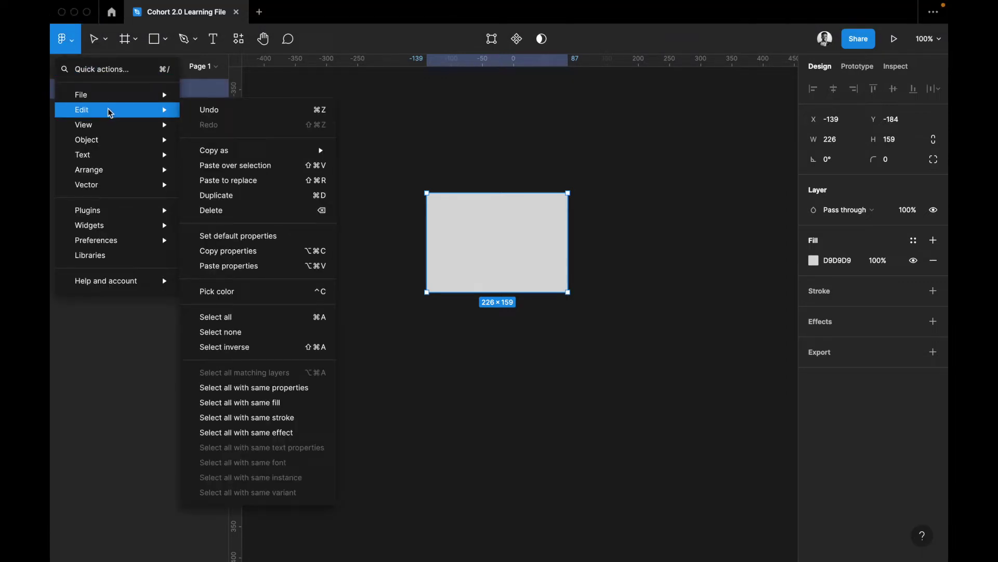
pyautogui.click(262, 113)
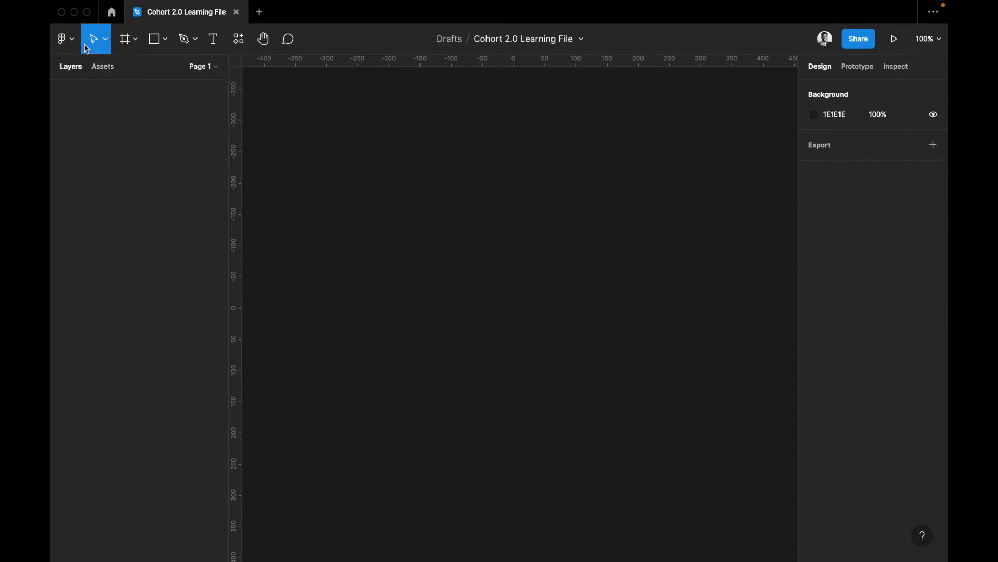
pyautogui.click(64, 39)
pyautogui.moveTo(127, 98)
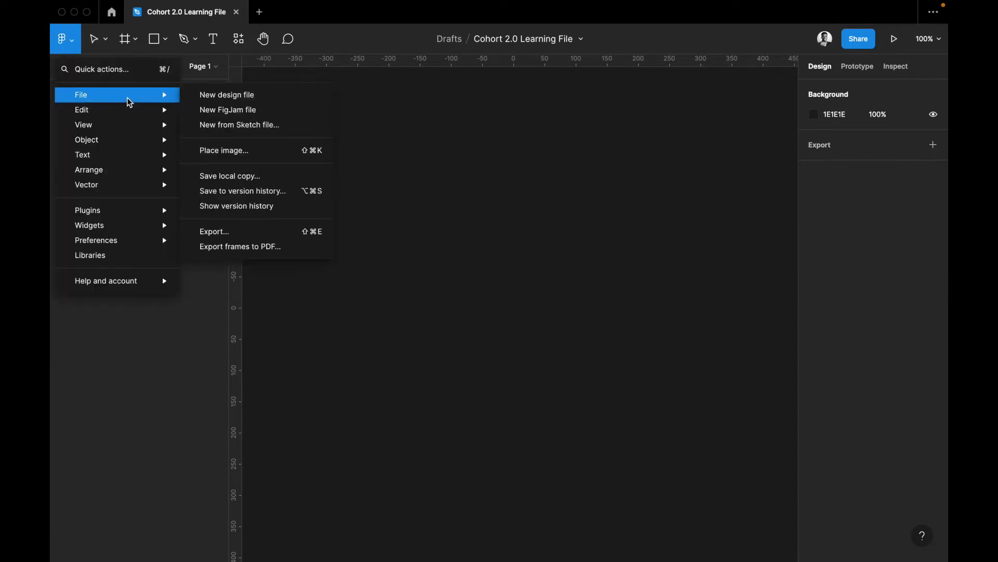
pyautogui.click(263, 126)
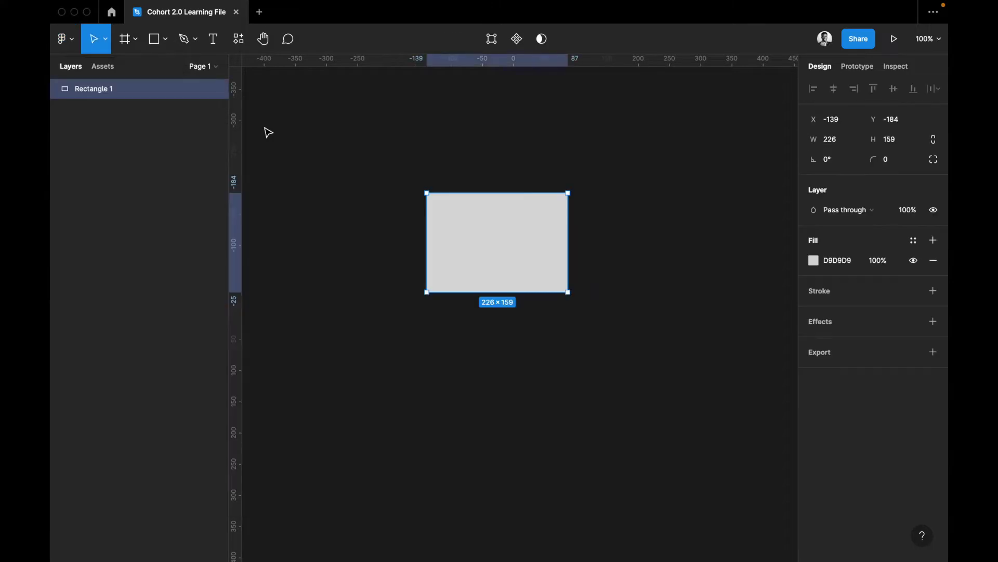
pyautogui.click(64, 39)
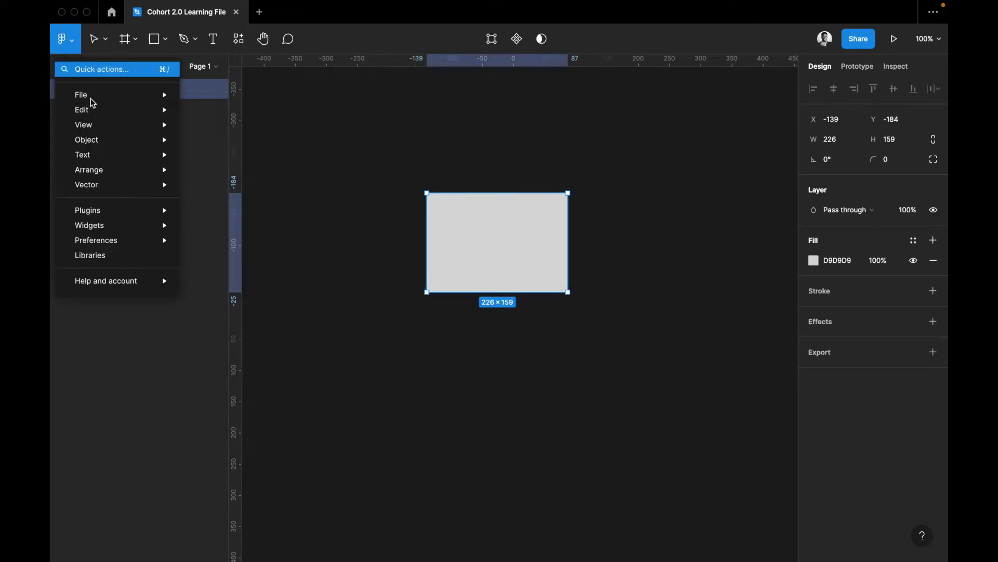
pyautogui.moveTo(96, 109)
pyautogui.moveTo(231, 154)
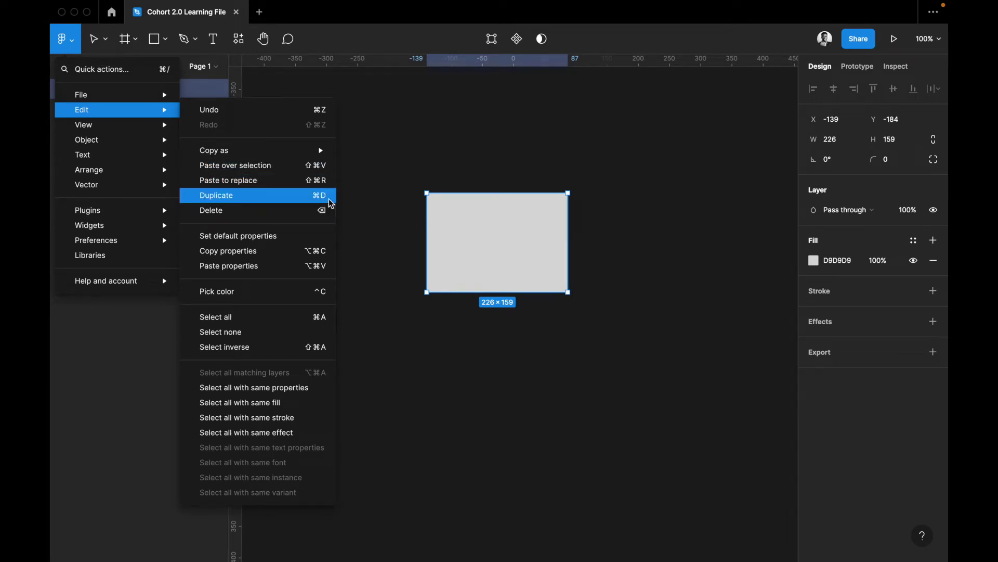
# Make several duplicates of the rectangle and arrange them around the original
pyautogui.click(479, 248)
pyautogui.press('super+d')
pyautogui.moveTo(495, 232); pyautogui.dragTo(532, 346)
pyautogui.press('super+d')
pyautogui.hscroll(5, 537, 350)
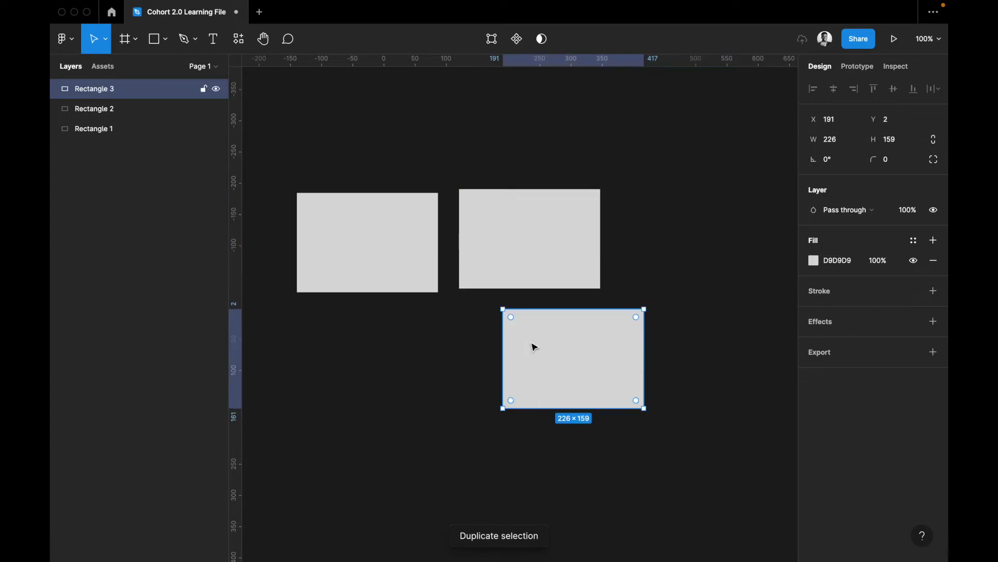
pyautogui.press('super+d')
pyautogui.moveTo(498, 421); pyautogui.dragTo(410, 358)
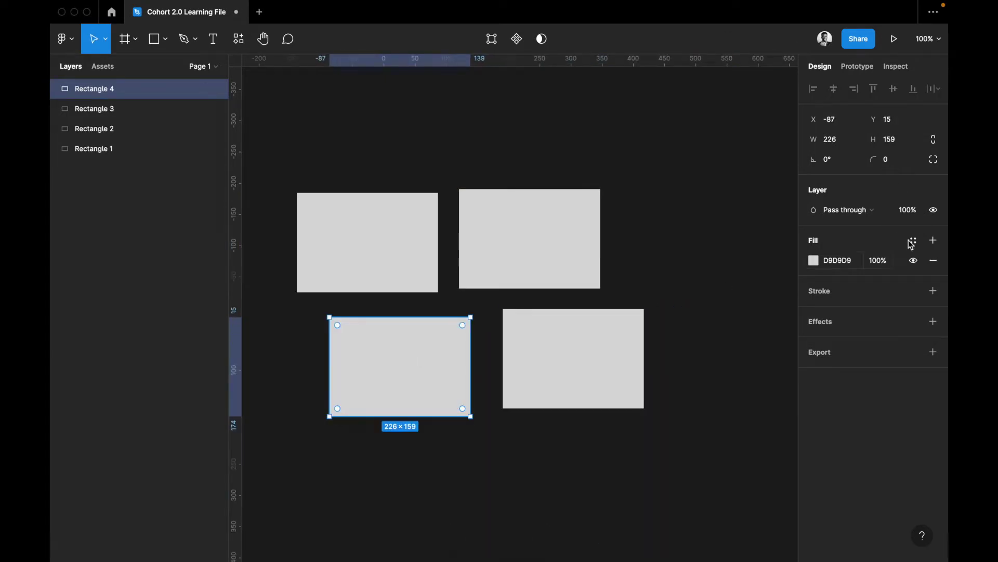
# Delete every rectangle one by one until the canvas is empty
pyautogui.click(74, 48)
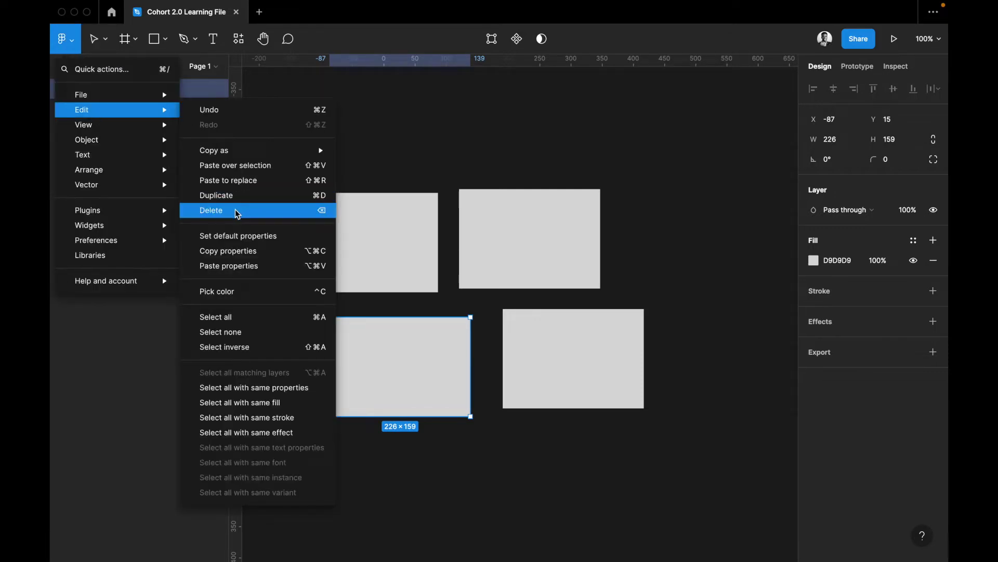
pyautogui.click(219, 210)
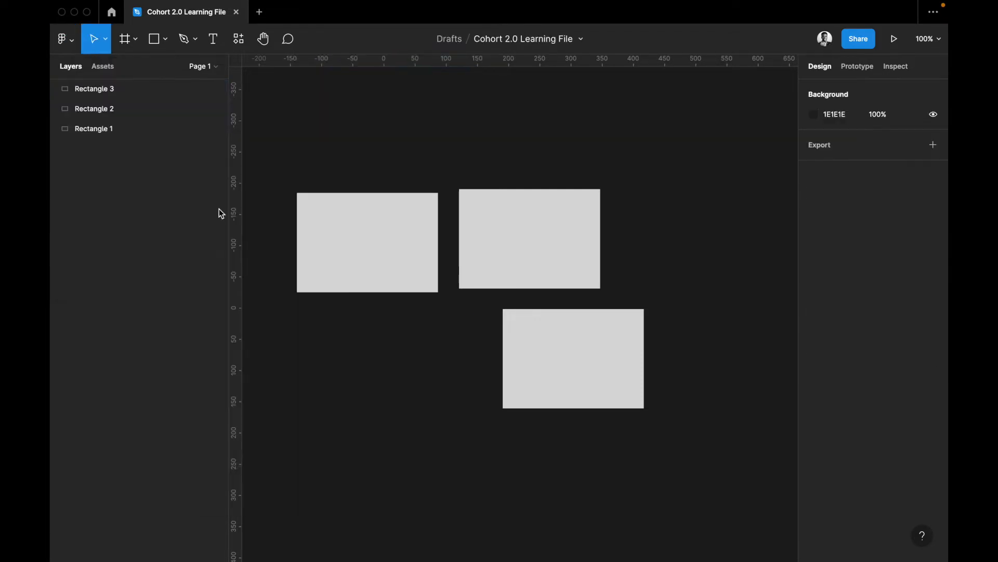
pyautogui.click(368, 258)
pyautogui.press('BackSpace')
pyautogui.click(557, 250)
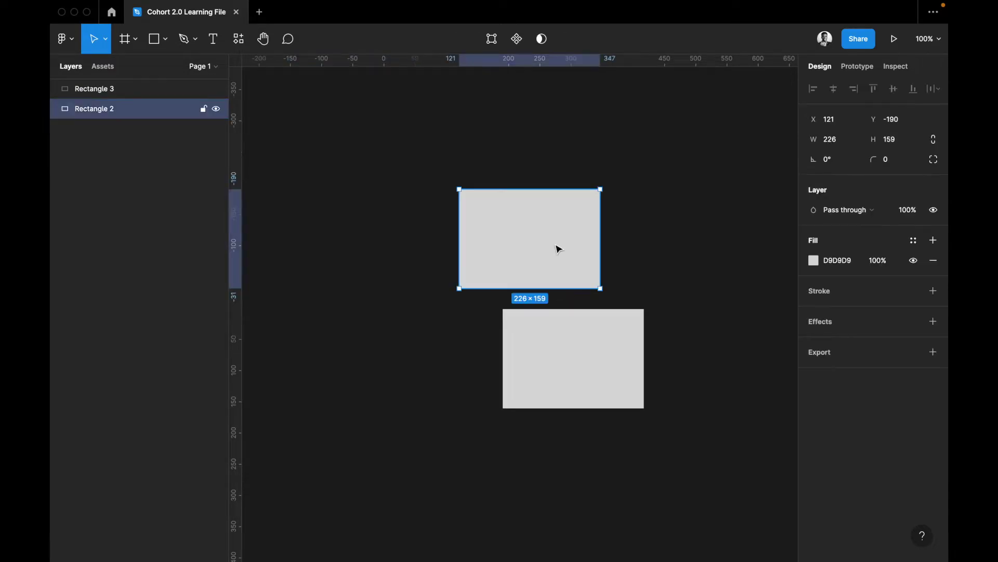
pyautogui.press('BackSpace')
pyautogui.click(555, 350)
pyautogui.press('BackSpace')
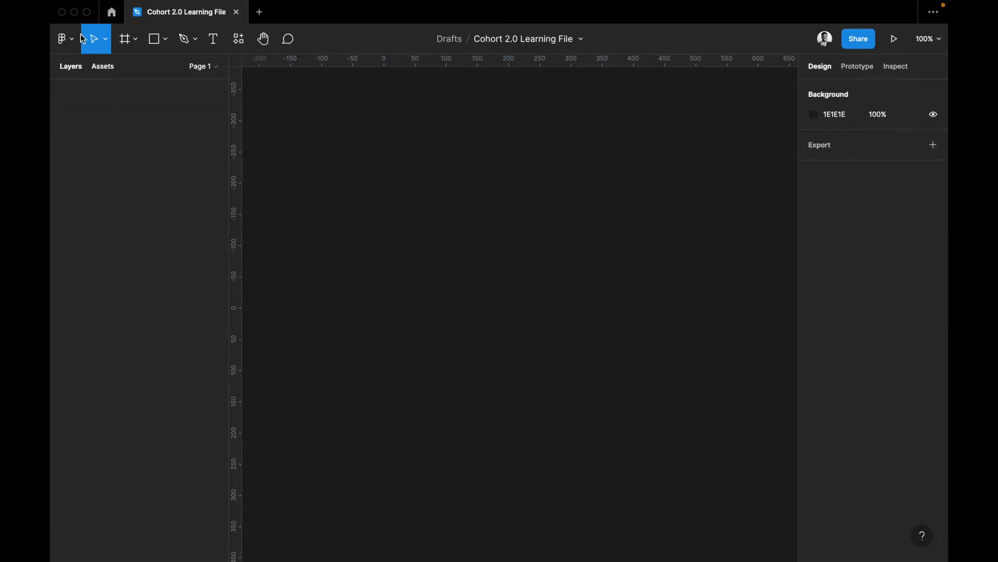
pyautogui.click(64, 38)
# Draw a 257×154 rectangle on the canvas
pyautogui.moveTo(121, 109)
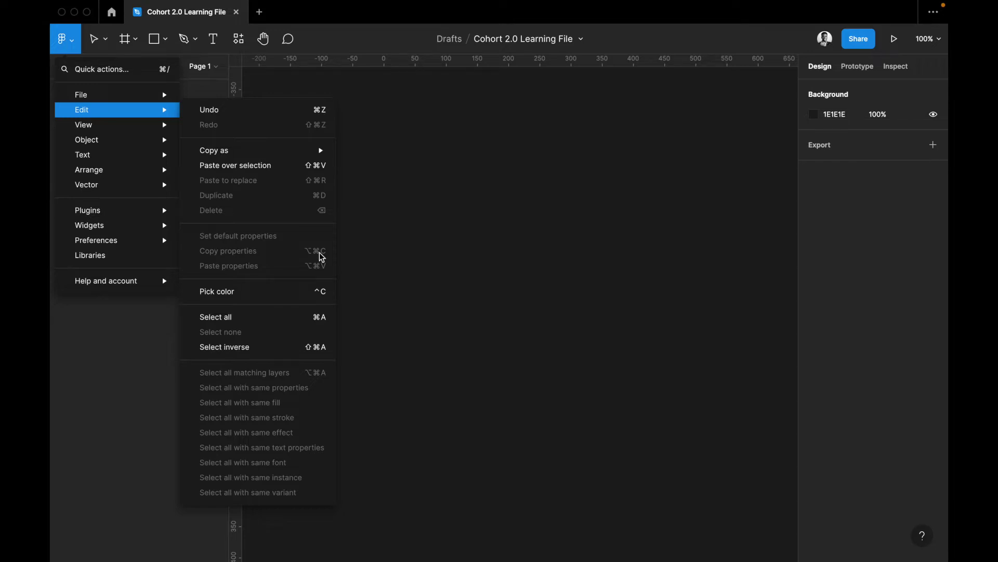
pyautogui.click(448, 239)
pyautogui.press('r')
pyautogui.moveTo(520, 298); pyautogui.dragTo(358, 200)
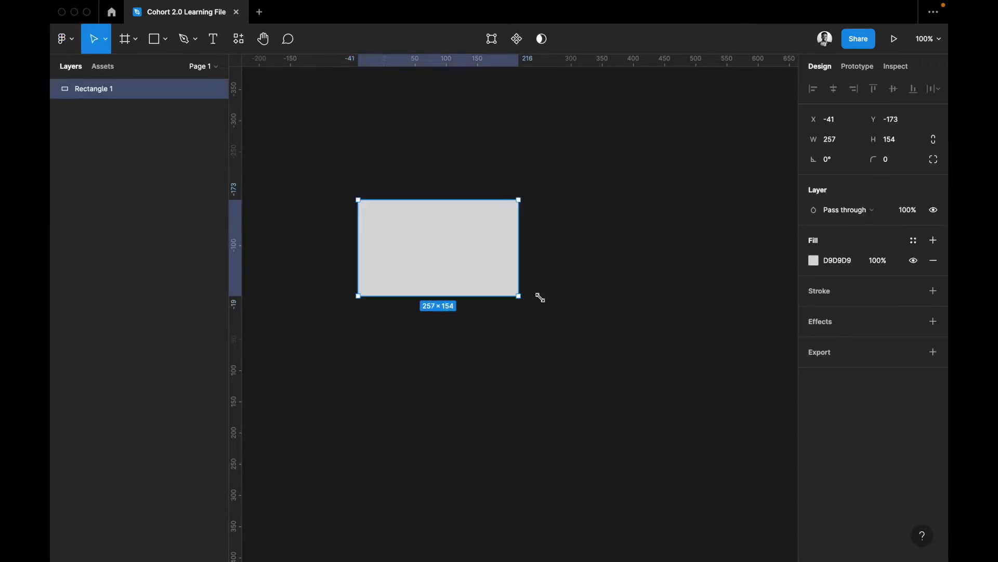
# Fill the rectangle with red FF5A5A
pyautogui.click(812, 262)
pyautogui.click(810, 262)
pyautogui.click(810, 262)
pyautogui.click(745, 250)
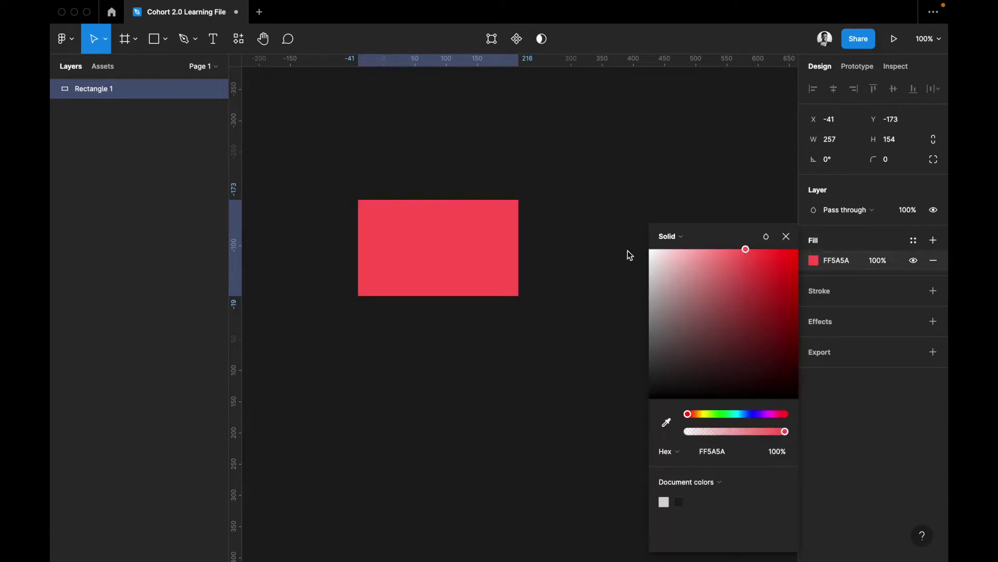
pyautogui.click(627, 254)
# Duplicate the red rectangle below the original and give the copy a default grey fill
pyautogui.click(448, 263)
pyautogui.press('super+d')
pyautogui.moveTo(443, 237); pyautogui.dragTo(446, 342)
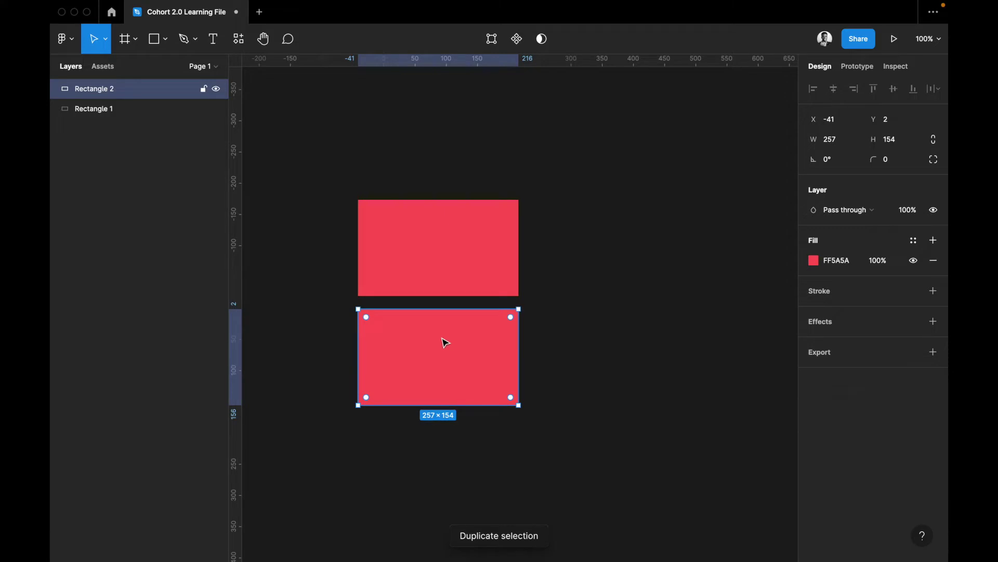
pyautogui.click(934, 261)
pyautogui.click(858, 248)
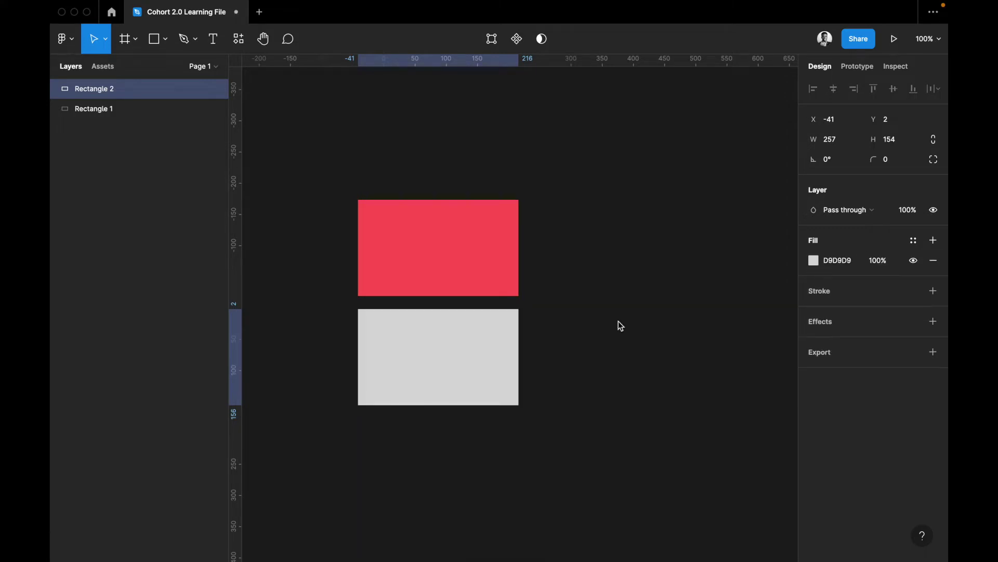
# Copy the red rectangle's properties and paste them onto the grey rectangle
pyautogui.click(402, 271)
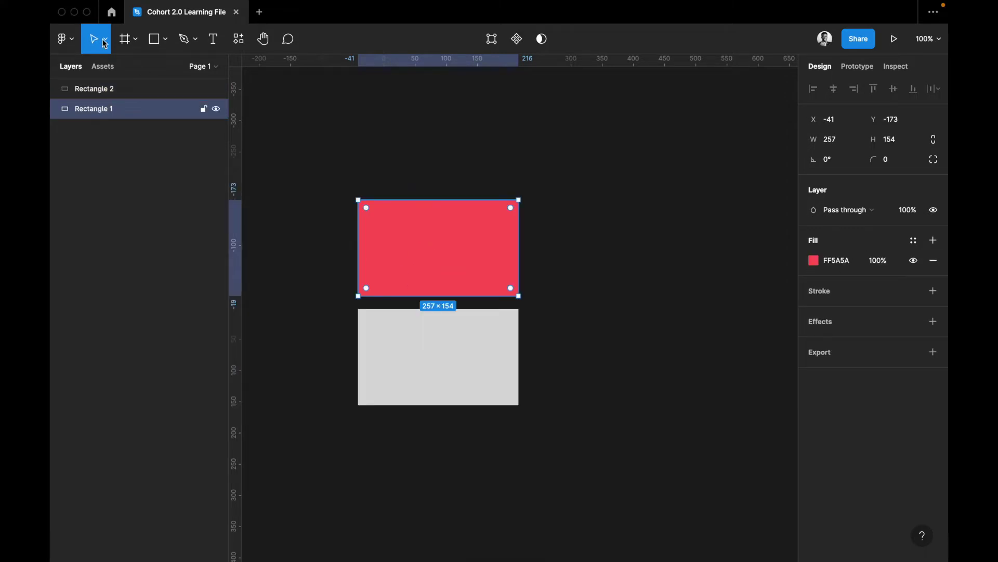
pyautogui.click(68, 42)
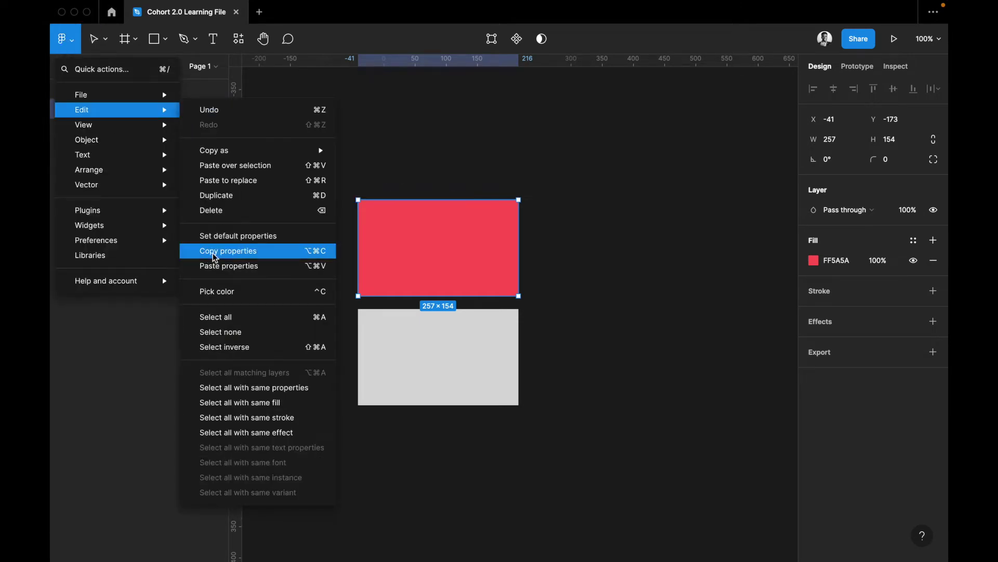
pyautogui.click(213, 251)
pyautogui.click(430, 378)
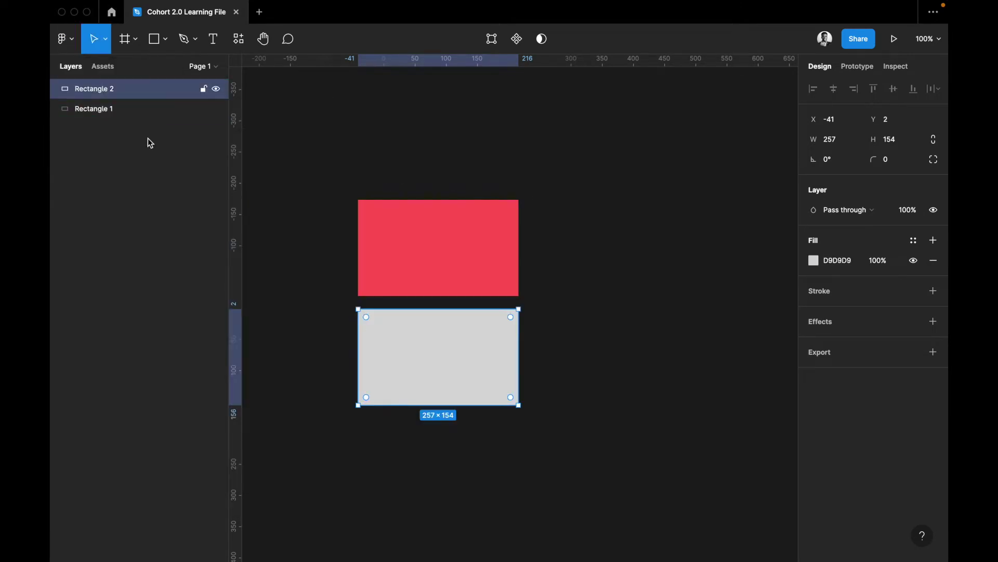
pyautogui.click(66, 39)
pyautogui.moveTo(104, 110)
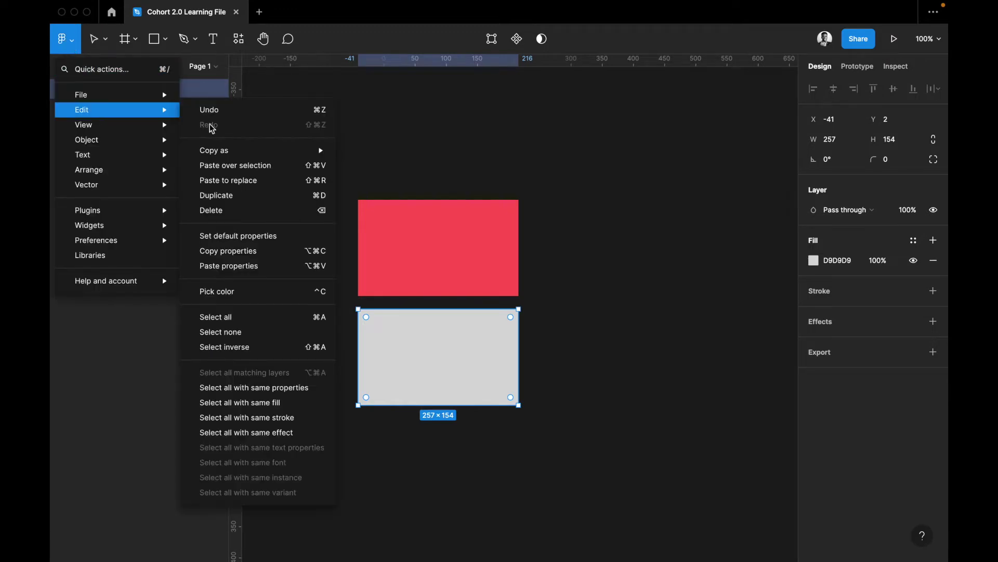
pyautogui.click(245, 267)
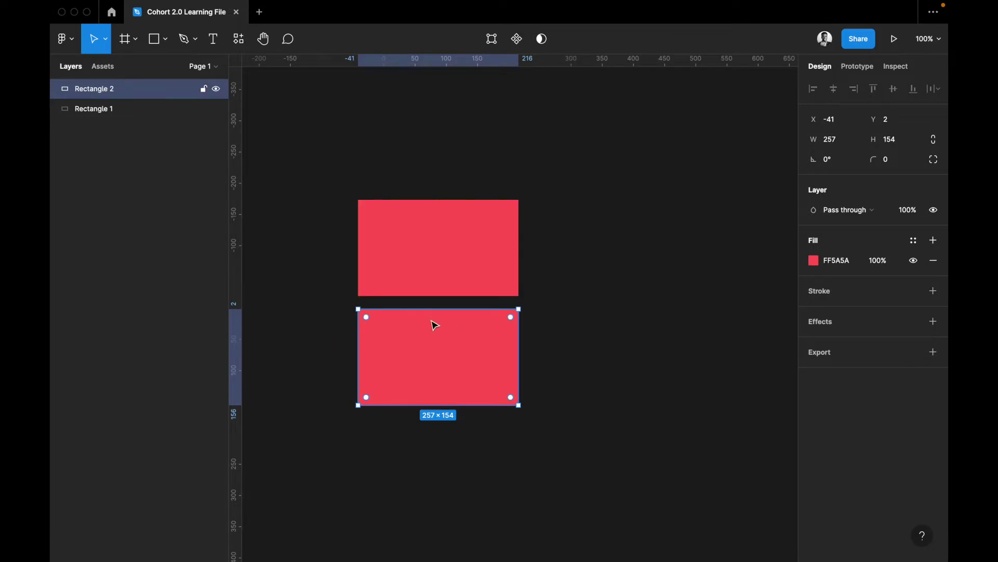
# Delete the restyled lower rectangle and select what remains
pyautogui.press('Delete')
pyautogui.press('super+a')
pyautogui.click(73, 39)
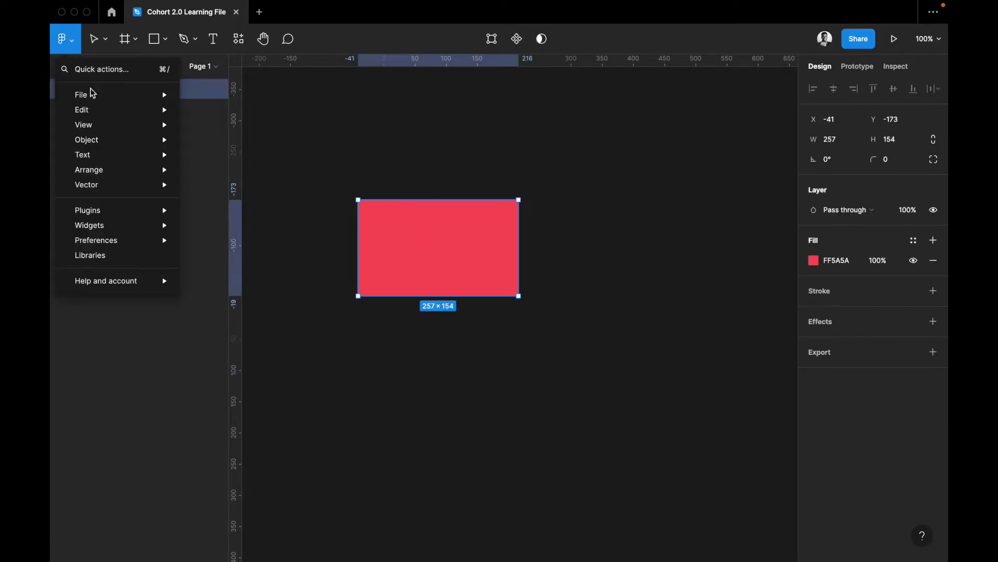
pyautogui.moveTo(100, 113)
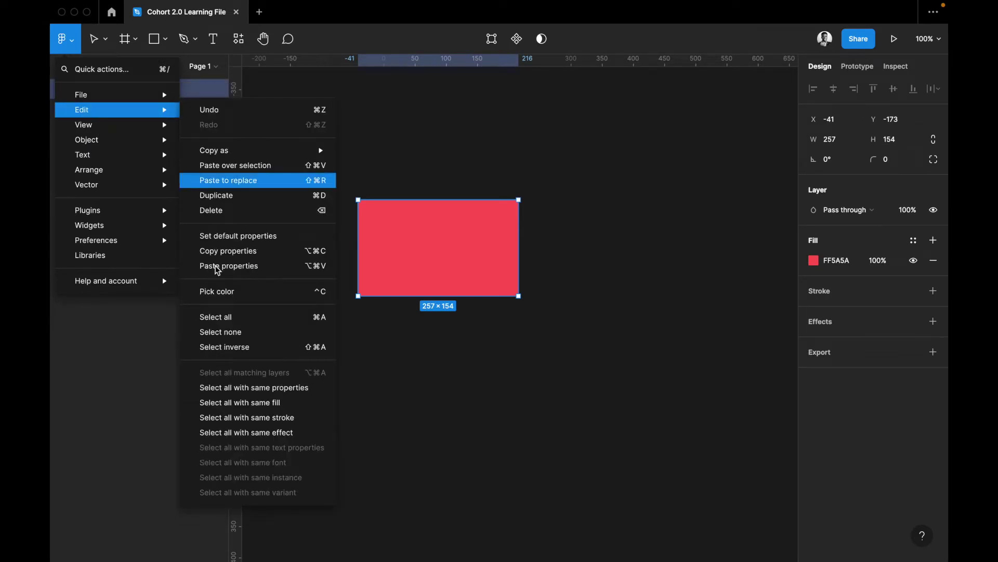
pyautogui.click(278, 294)
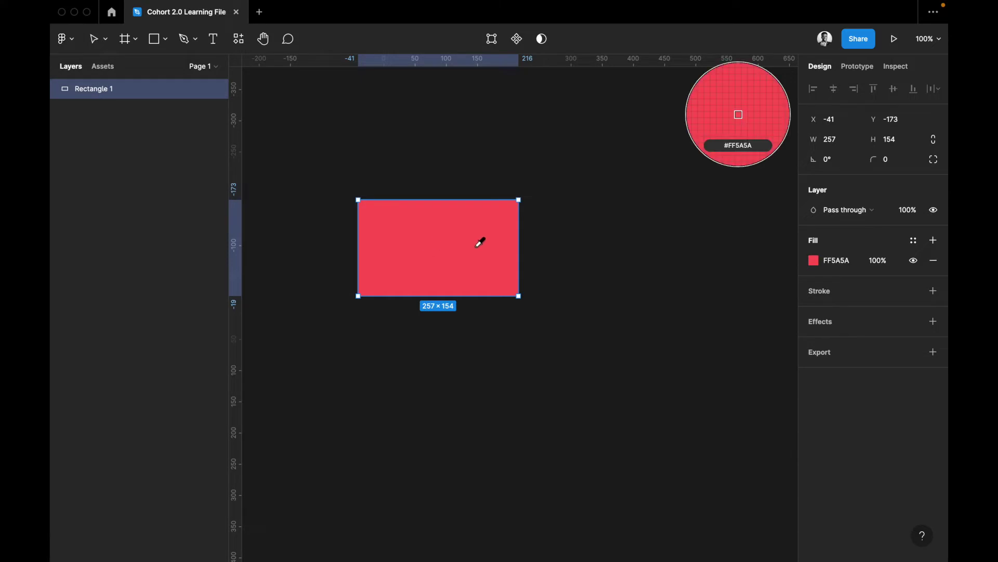
pyautogui.click(584, 151)
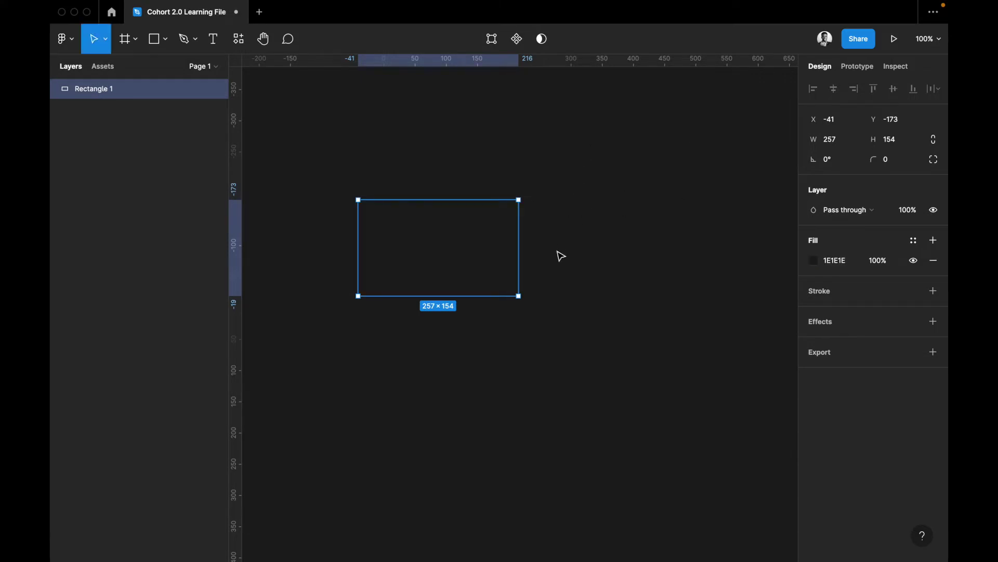
pyautogui.press('super+z')
pyautogui.click(814, 260)
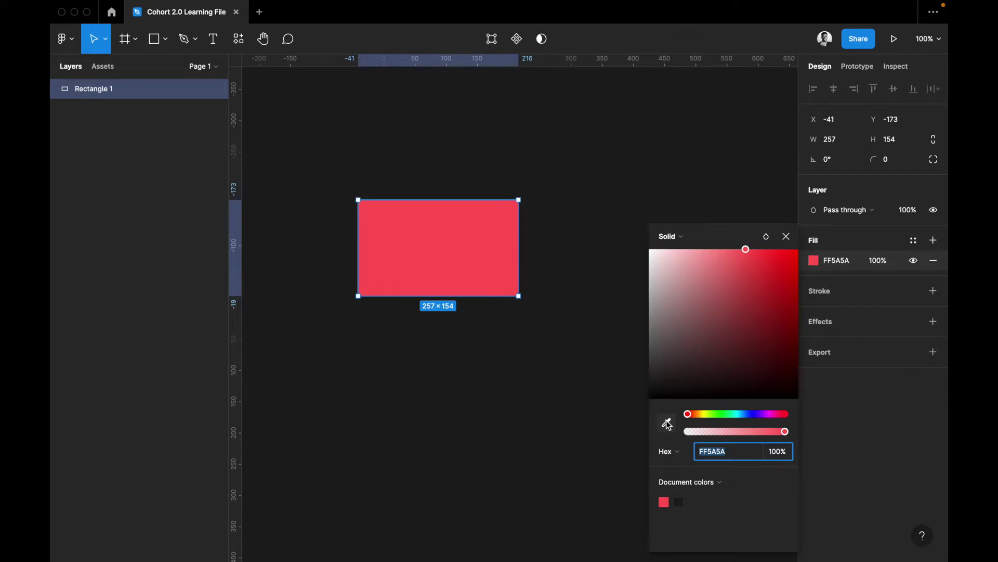
pyautogui.click(818, 243)
pyautogui.click(65, 38)
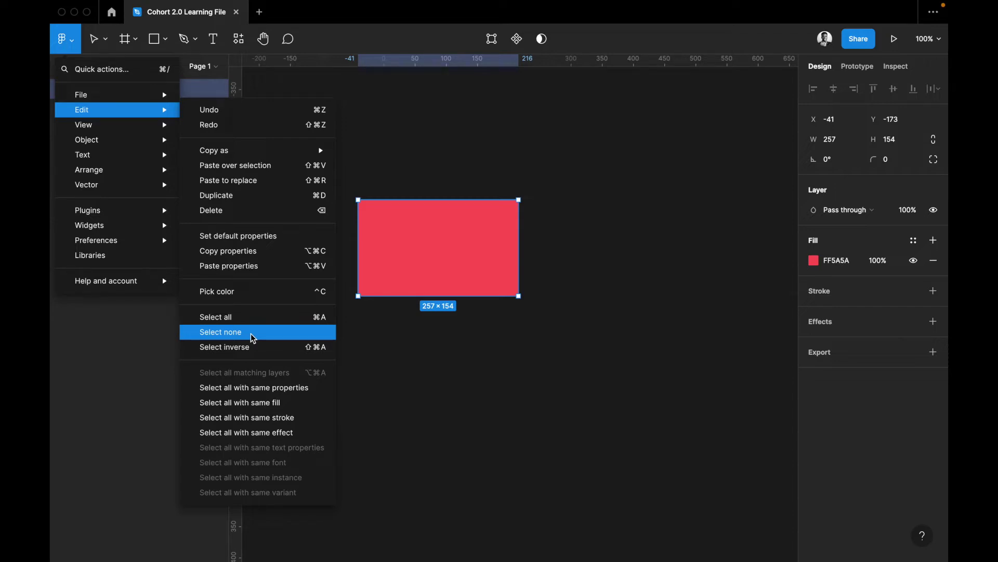
# Deselect everything with Select none, then browse the main menu's File, Edit and View entries
pyautogui.click(252, 335)
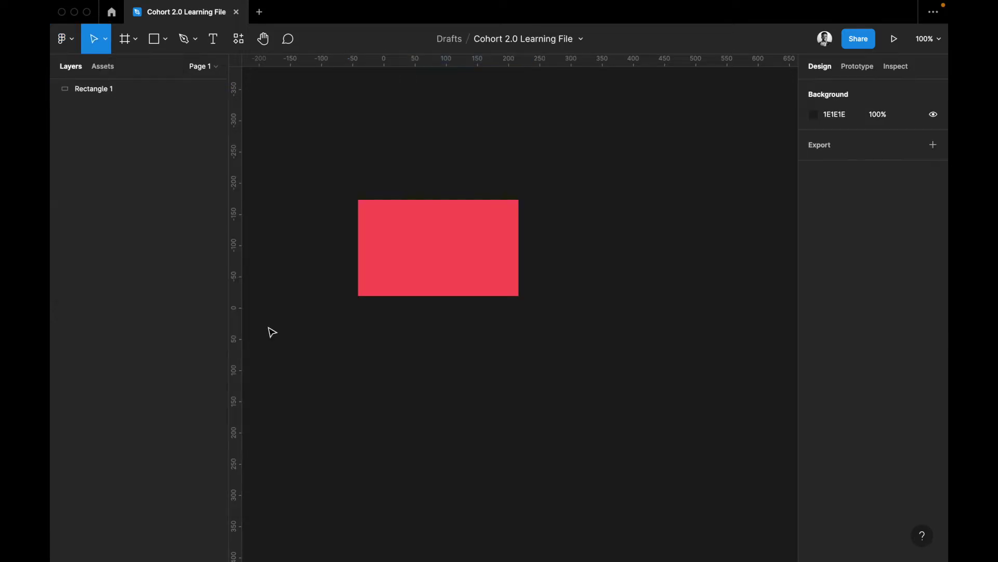
pyautogui.click(64, 39)
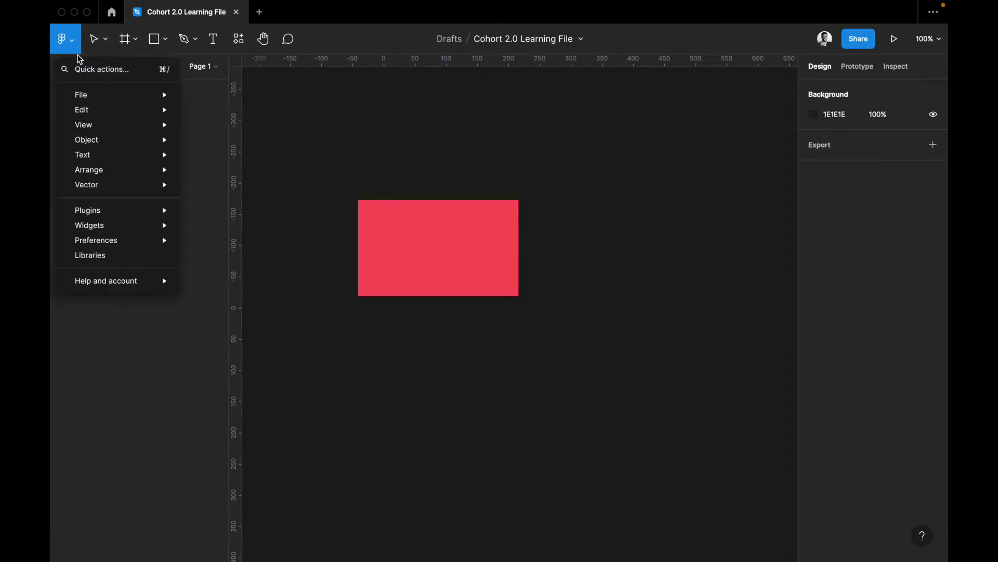
pyautogui.moveTo(136, 94)
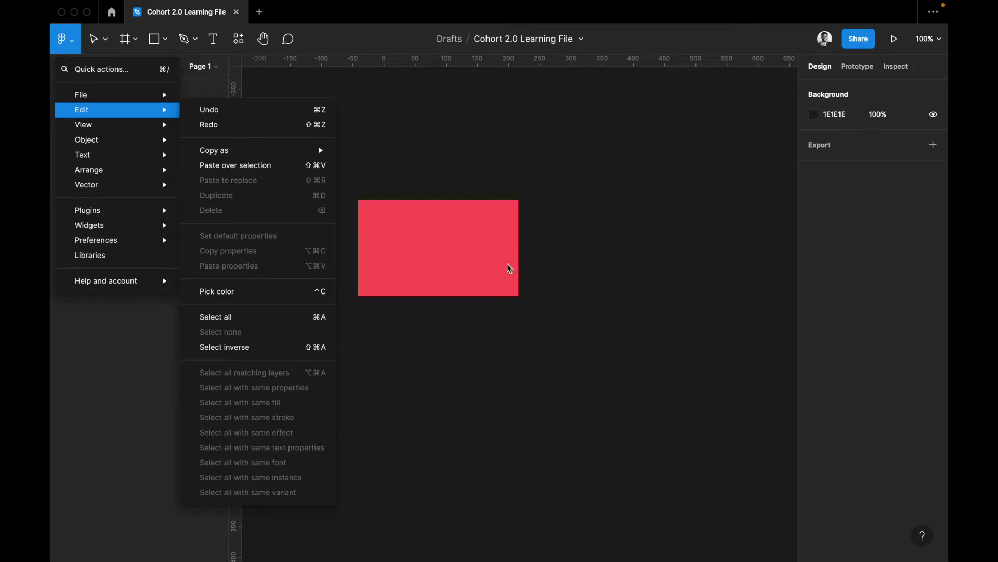
pyautogui.moveTo(159, 128)
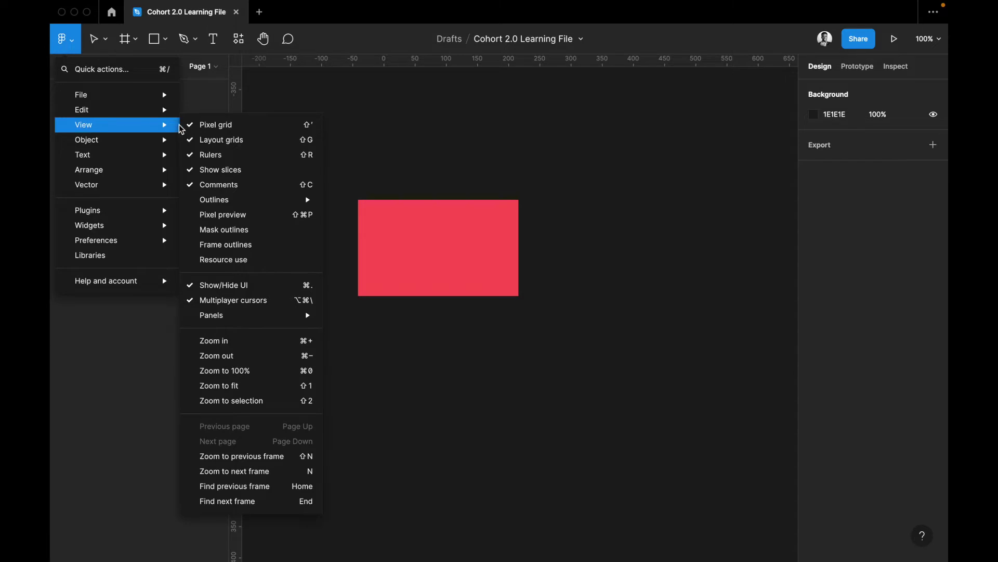
pyautogui.moveTo(223, 203)
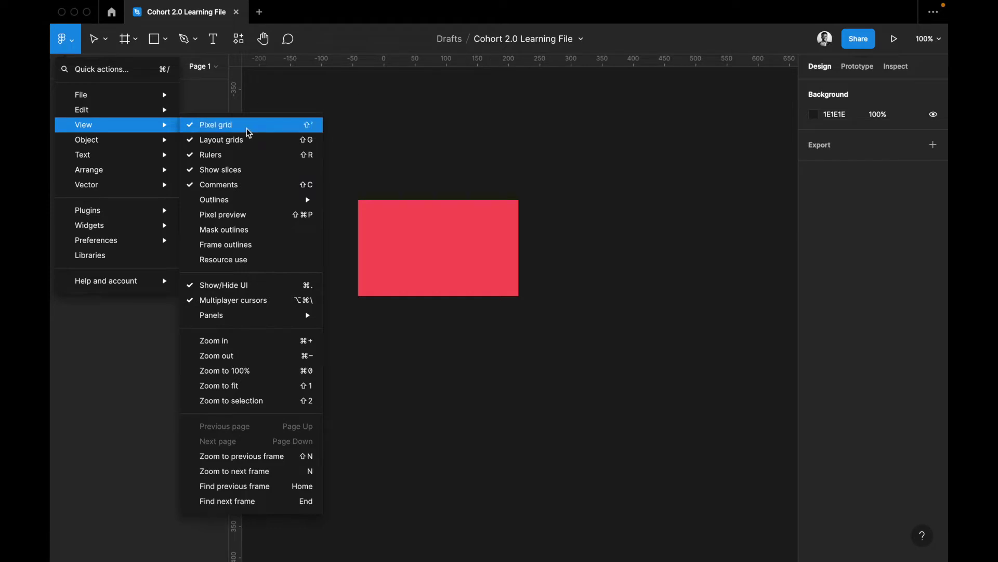
pyautogui.click(249, 91)
pyautogui.moveTo(236, 100); pyautogui.dragTo(285, 104)
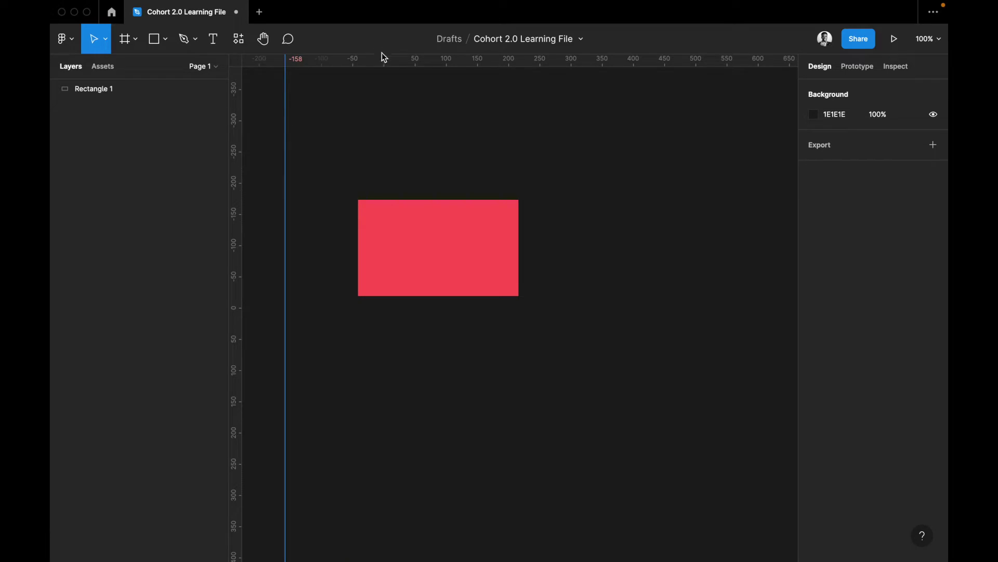
pyautogui.moveTo(378, 77); pyautogui.dragTo(281, 107)
pyautogui.press('Delete')
pyautogui.moveTo(208, 107); pyautogui.dragTo(201, 104)
pyautogui.click(64, 39)
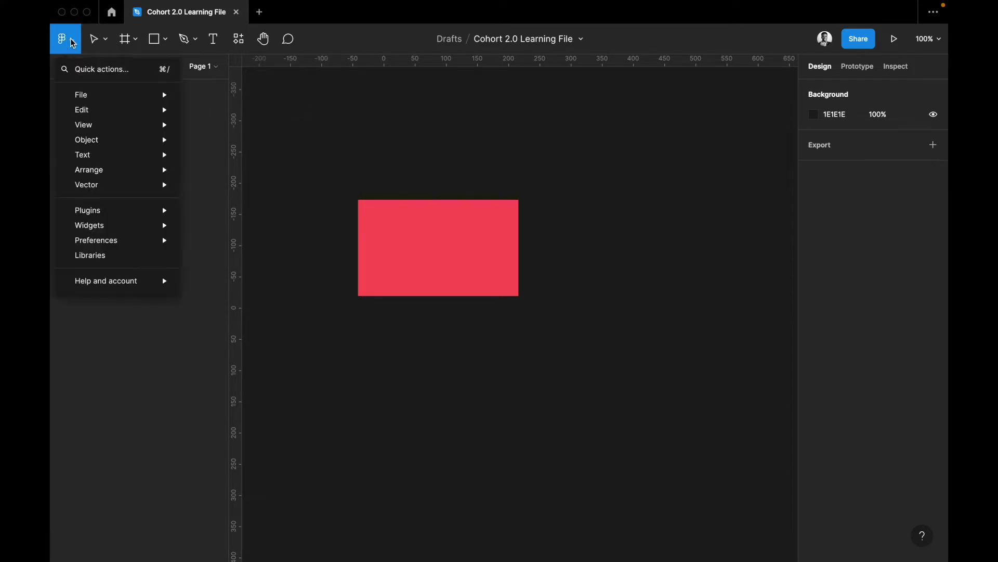
pyautogui.moveTo(122, 115)
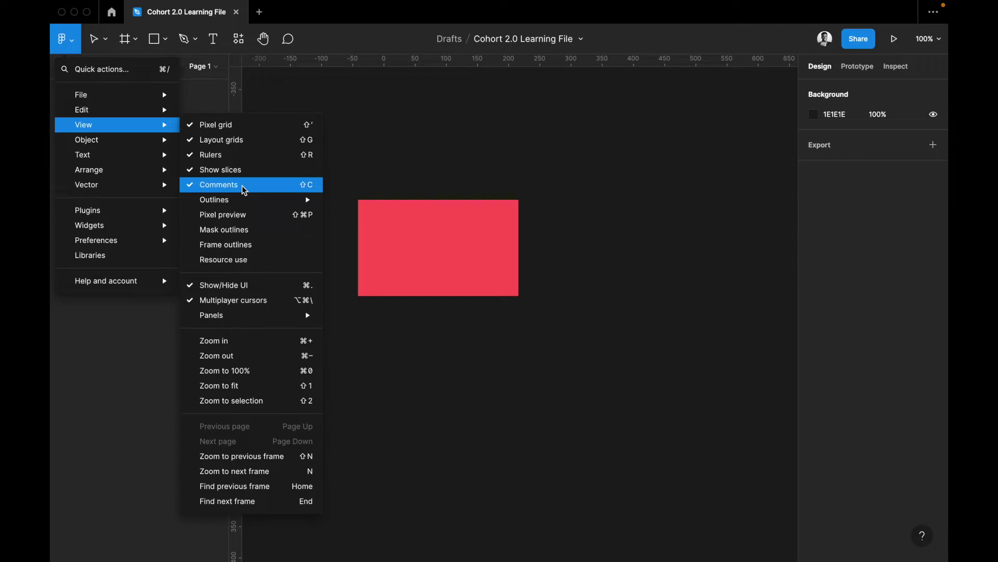
pyautogui.click(289, 48)
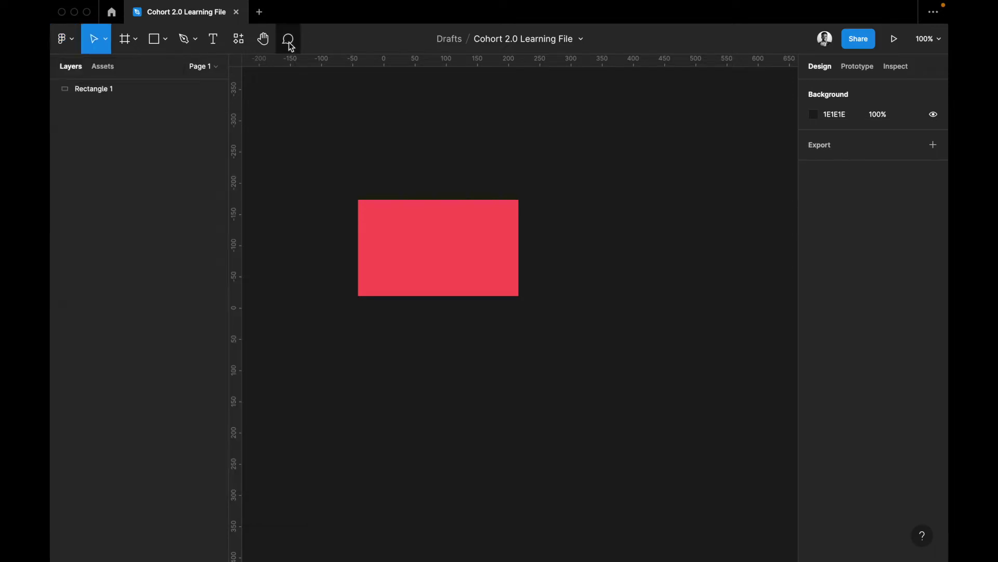
# Pin a comment reading 'change the color to blue' on the red rectangle
pyautogui.press('c')
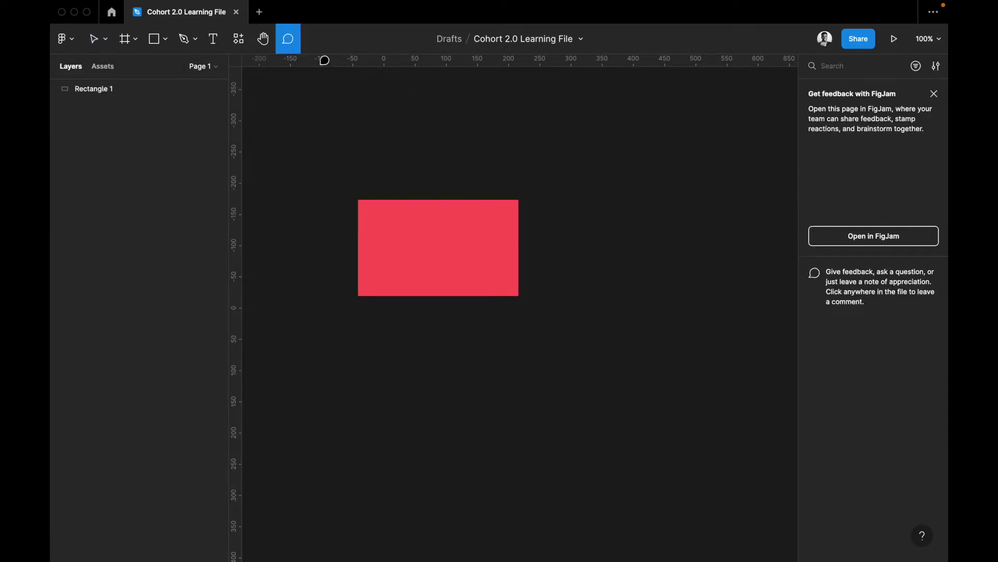
pyautogui.click(472, 222)
pyautogui.write('change the color to blue')
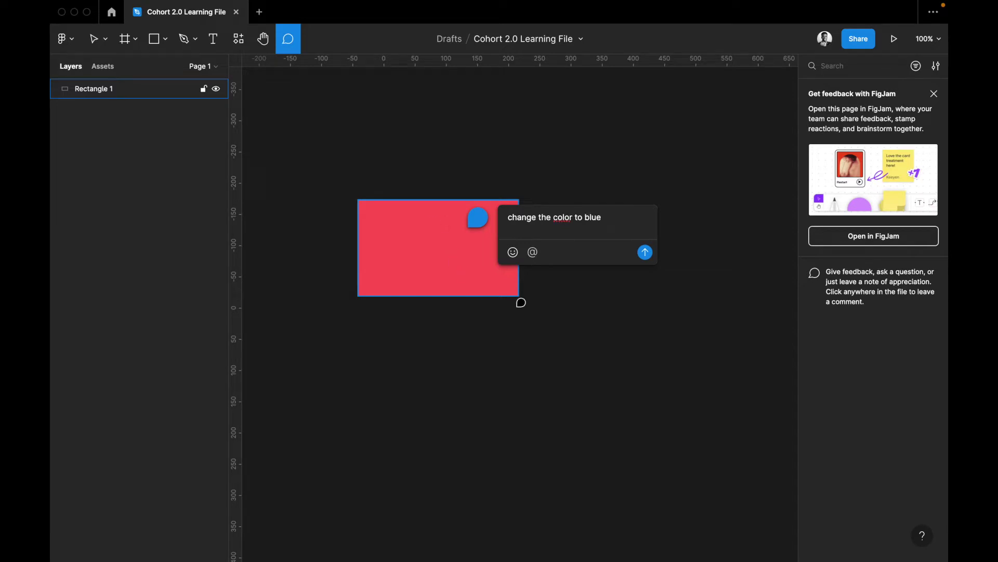
pyautogui.press('super+a')
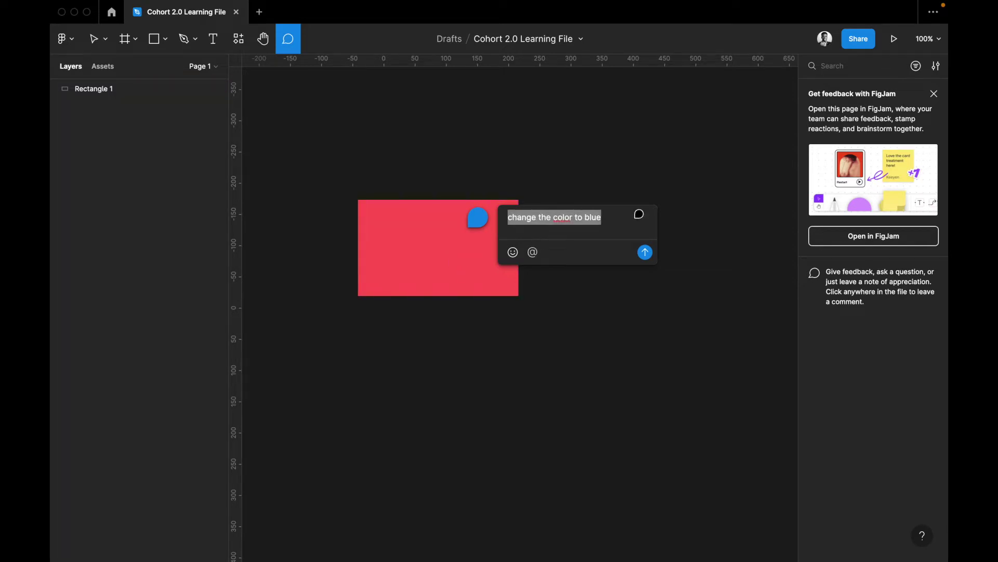
pyautogui.press('Return')
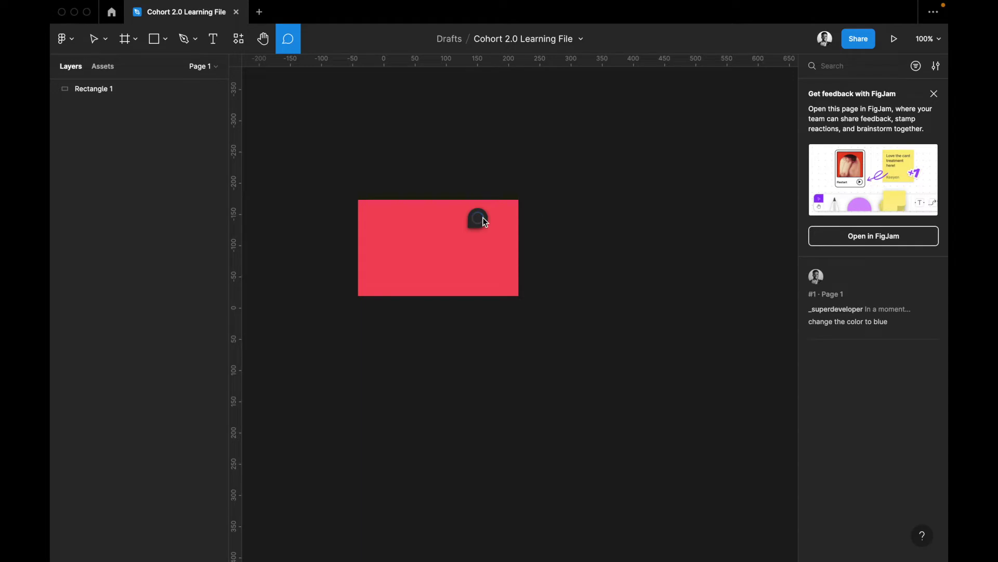
pyautogui.moveTo(484, 221)
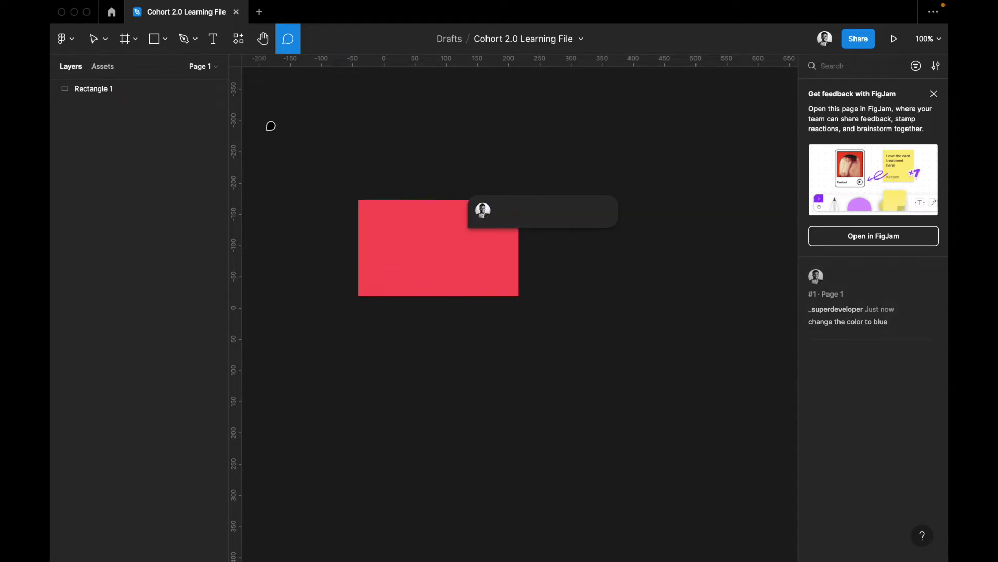
pyautogui.click(64, 39)
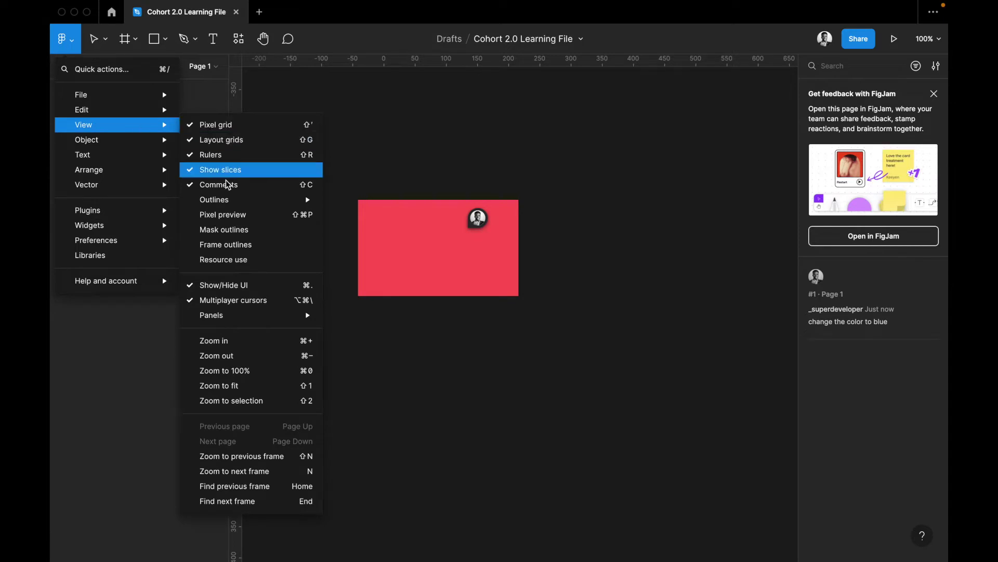
# Hide comments on the canvas, then show them again from the View menu
pyautogui.click(227, 184)
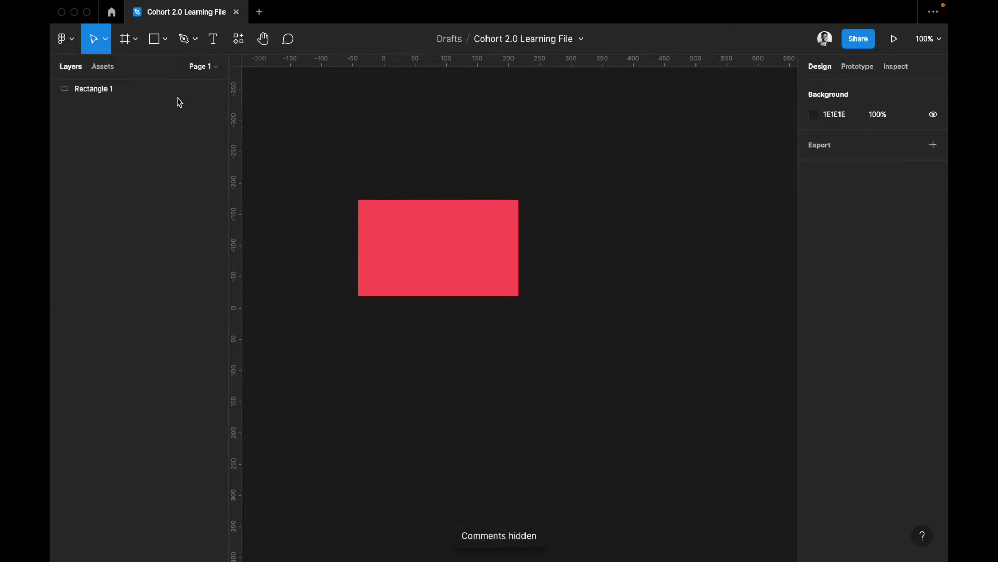
pyautogui.click(63, 40)
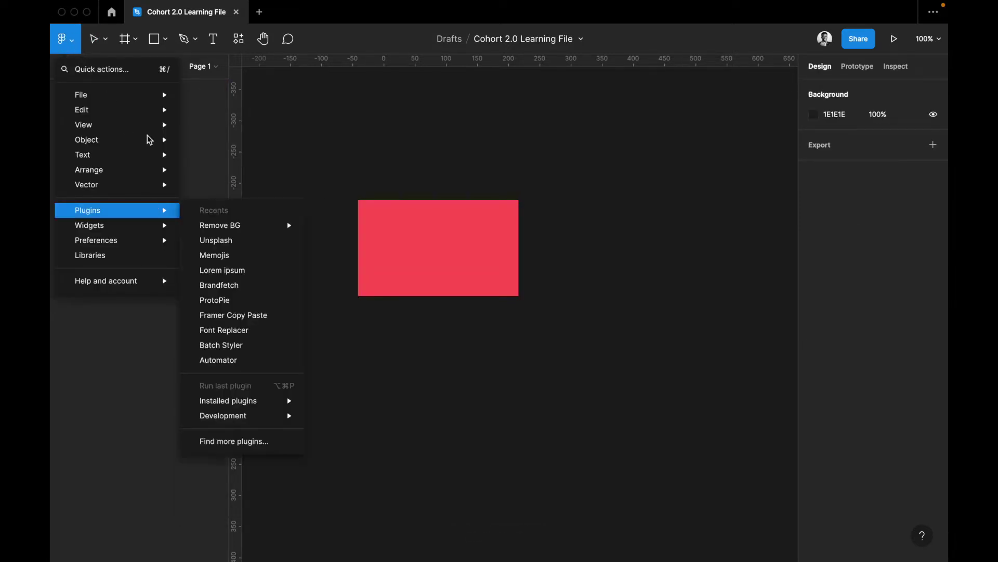
pyautogui.moveTo(150, 125)
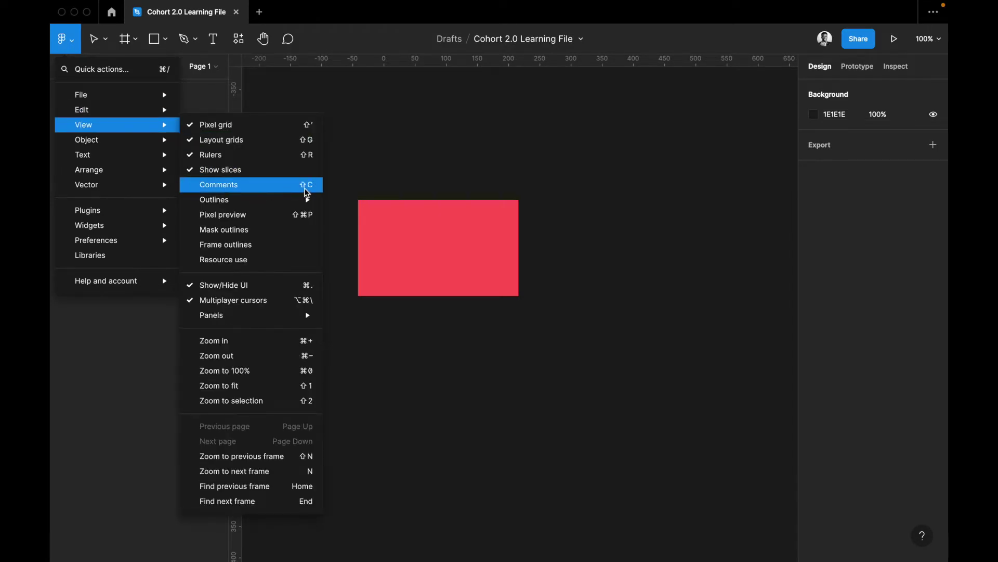
pyautogui.click(241, 186)
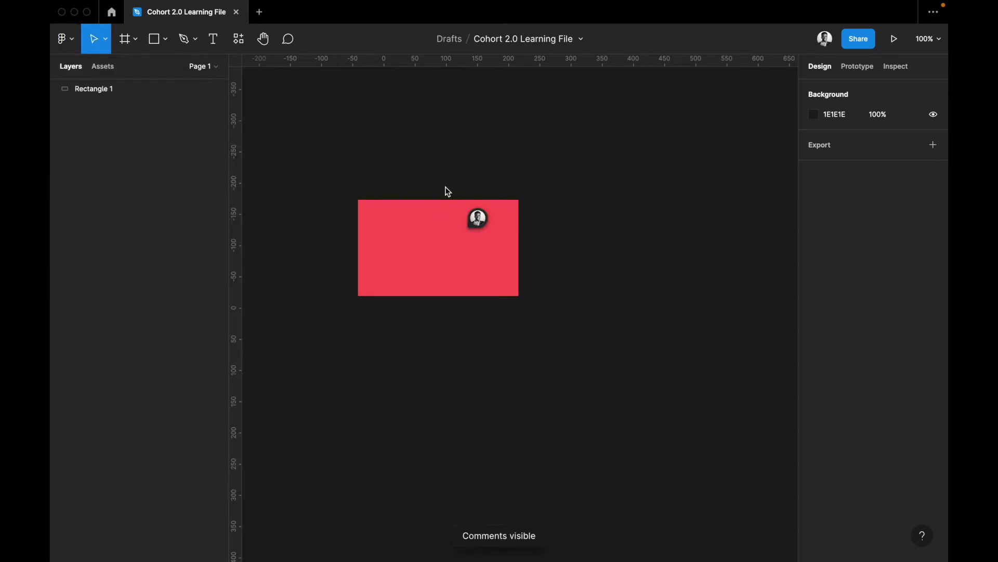
# Browse the View menu's Panels submenu, then the Object submenu
pyautogui.click(71, 40)
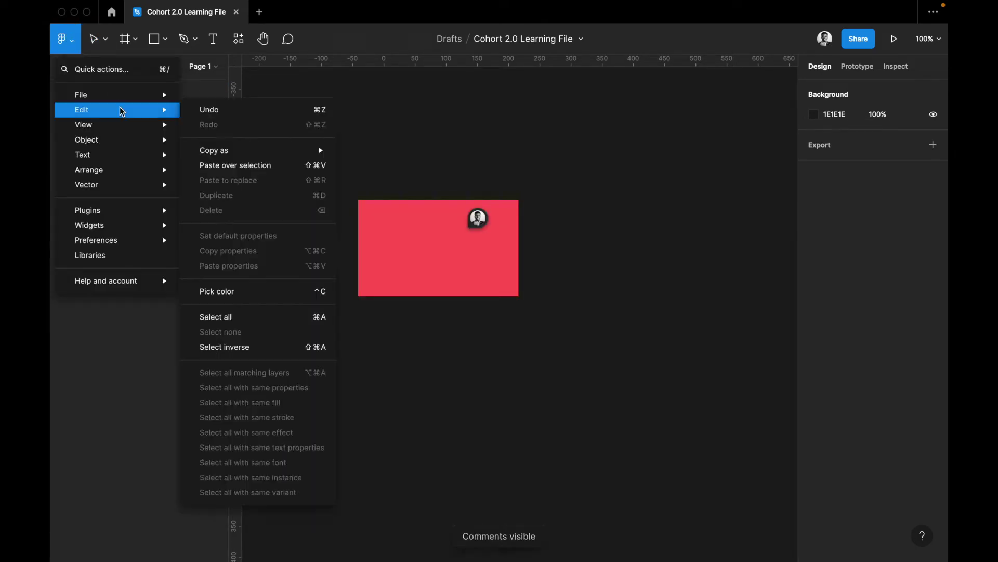
pyautogui.moveTo(120, 130)
pyautogui.moveTo(212, 203)
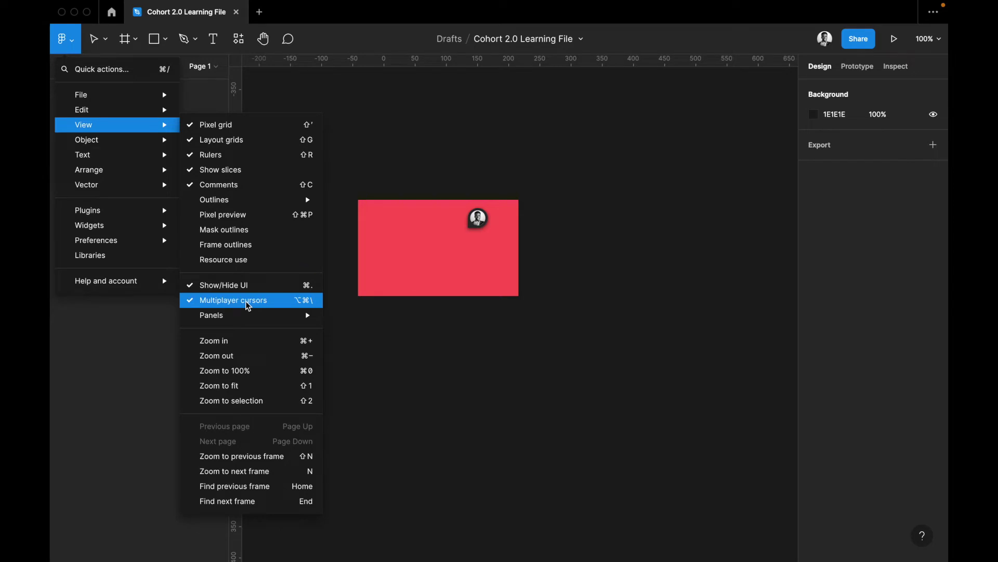
pyautogui.moveTo(247, 319)
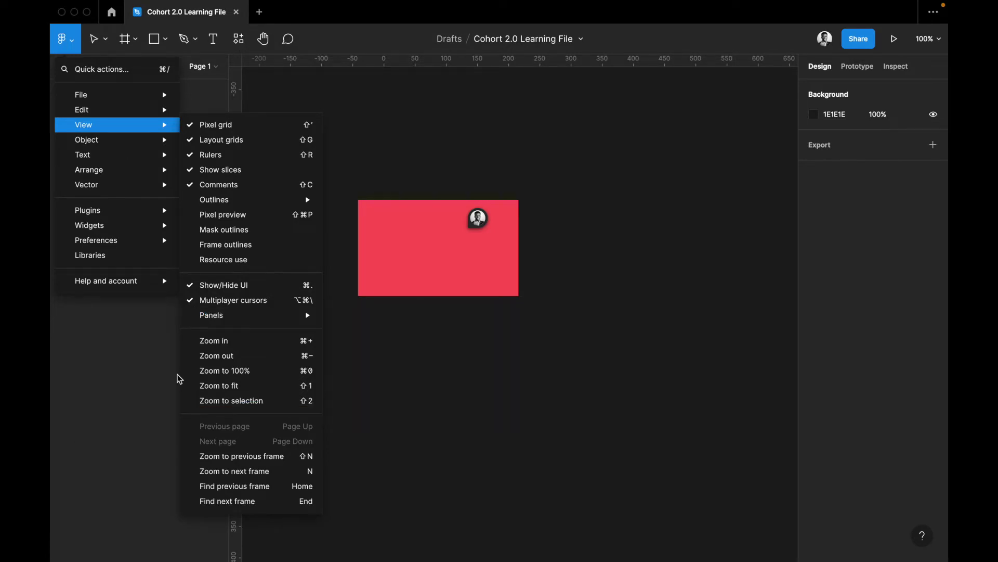
pyautogui.moveTo(130, 154)
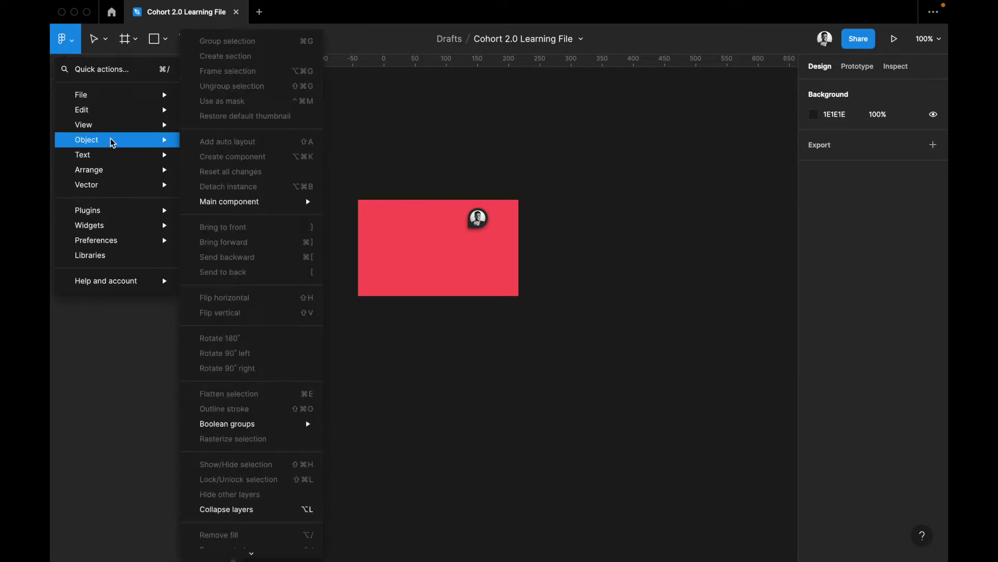
# Select the red rectangle, scroll through the Object commands, then view the Text submenu
pyautogui.click(441, 238)
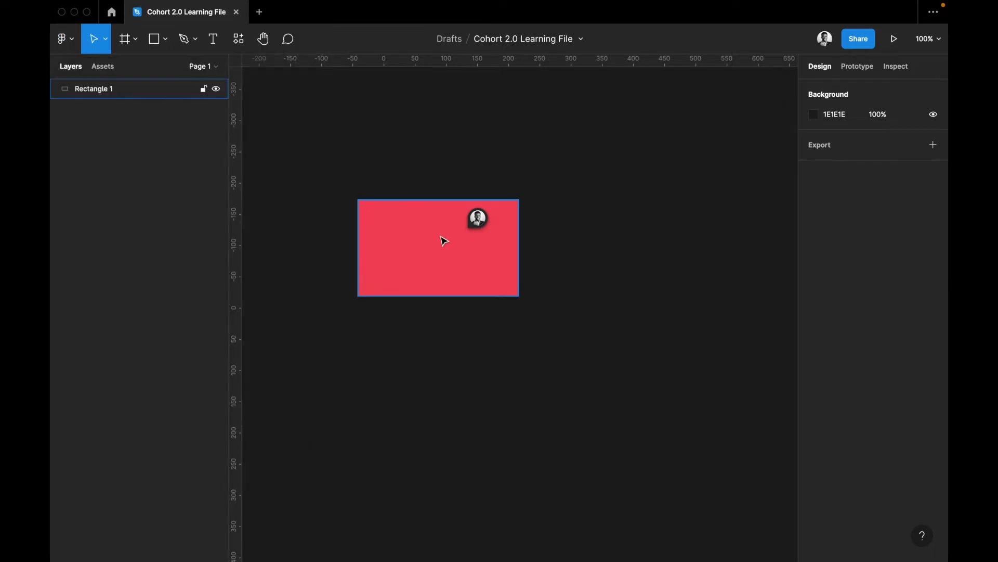
pyautogui.click(434, 243)
pyautogui.click(63, 39)
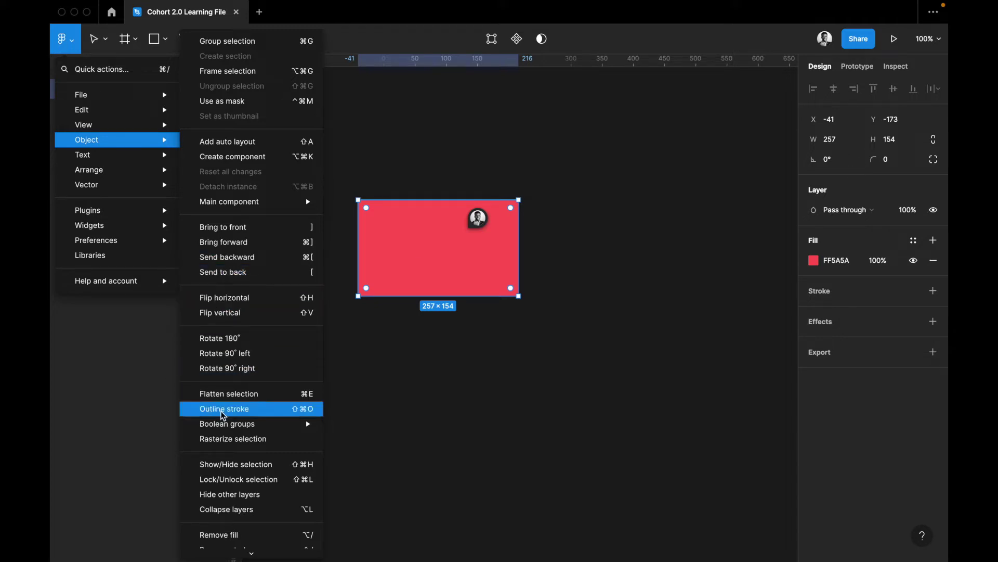
pyautogui.scroll(-1, 223, 408)
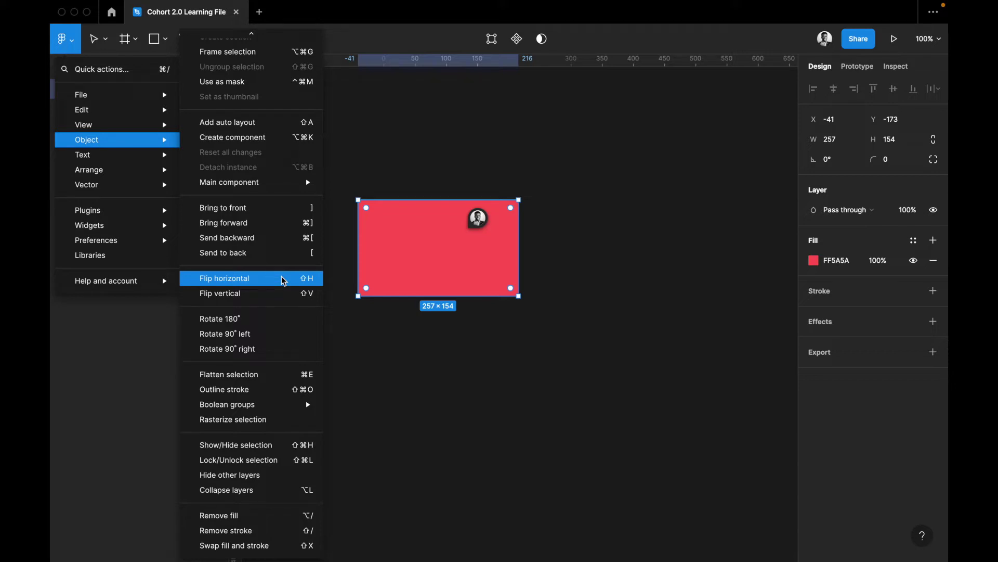
pyautogui.moveTo(139, 156)
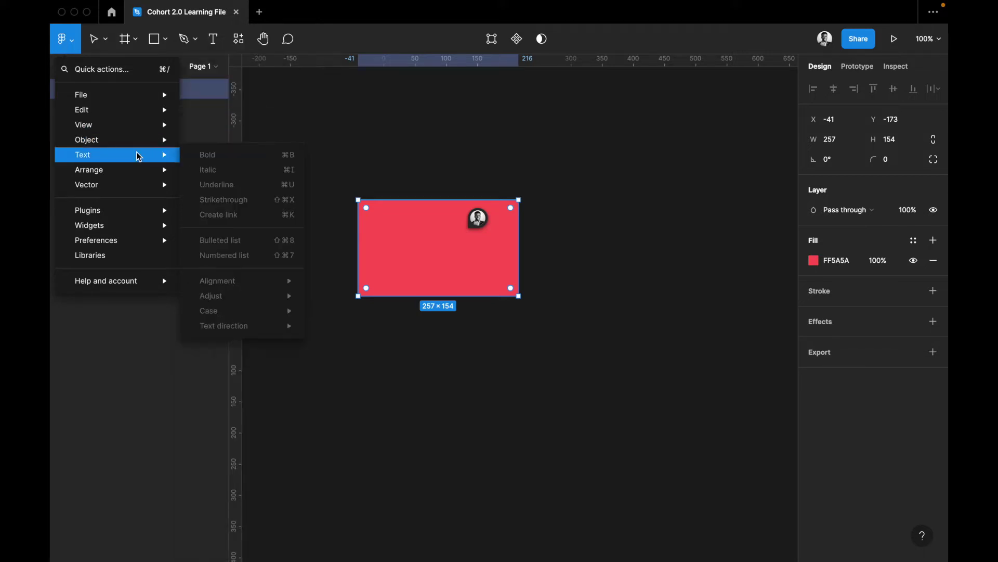
# Add a 'Hello World' text layer above the red rectangle at font size 100
pyautogui.click(462, 183)
pyautogui.click(465, 170)
pyautogui.press('r')
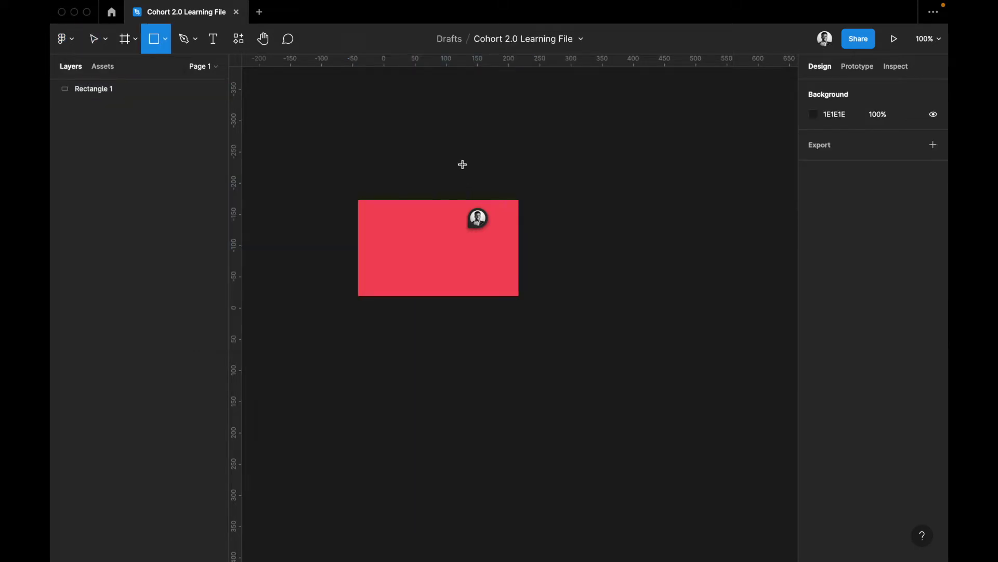
pyautogui.press('t')
pyautogui.click(464, 137)
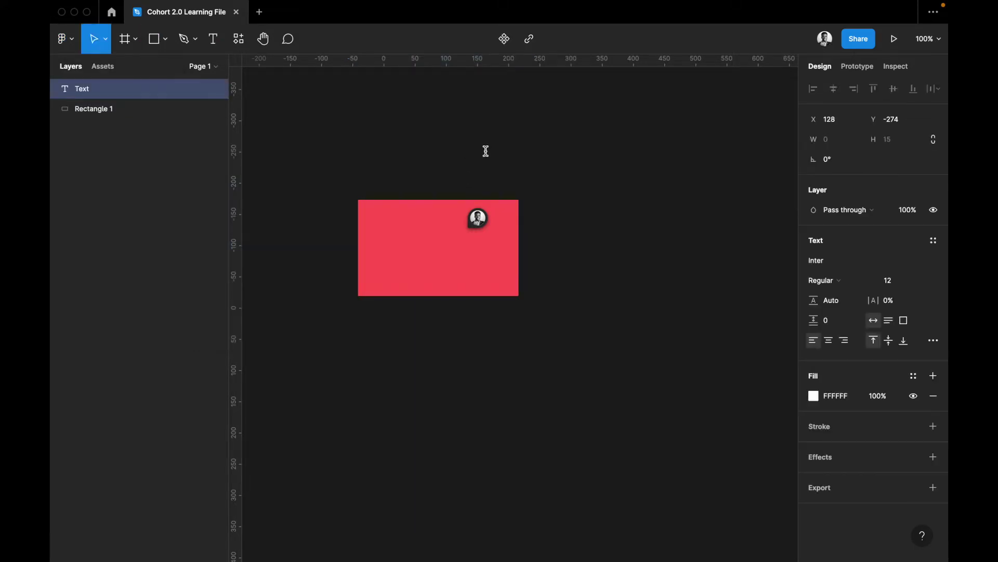
pyautogui.write('Hello World')
pyautogui.press('Escape')
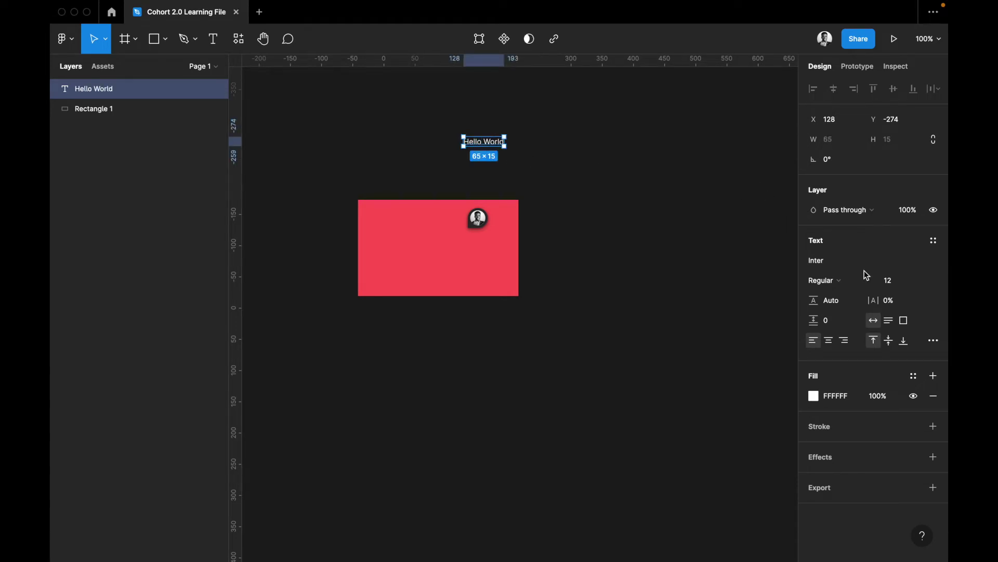
pyautogui.click(909, 285)
pyautogui.write('100')
pyautogui.press('Return')
# Move Hello World into place and delete the red rectangle
pyautogui.moveTo(624, 182); pyautogui.dragTo(487, 242)
pyautogui.click(488, 242)
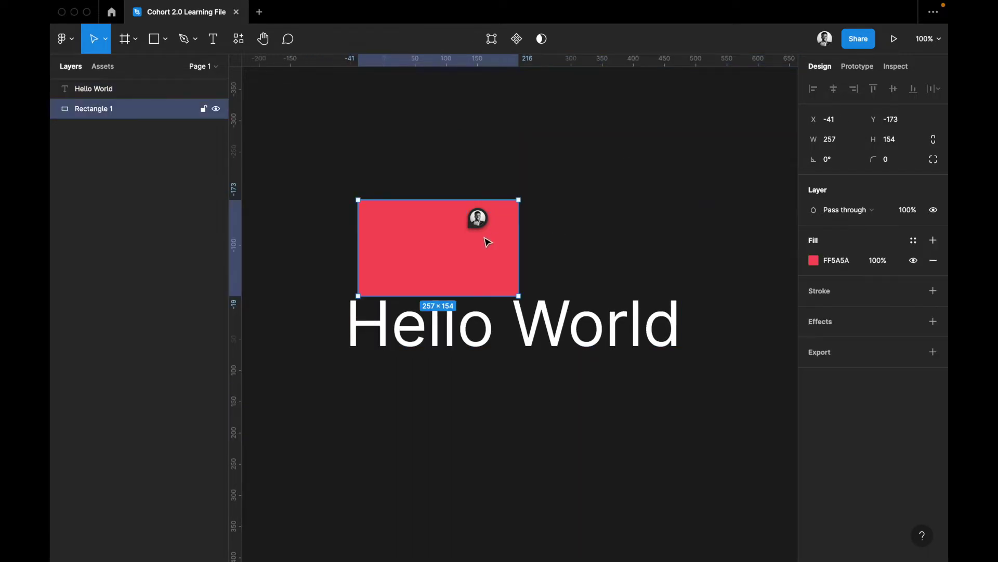
pyautogui.press('Delete')
# Delete the old comment thread from the canvas and reselect the Hello World text
pyautogui.click(482, 215)
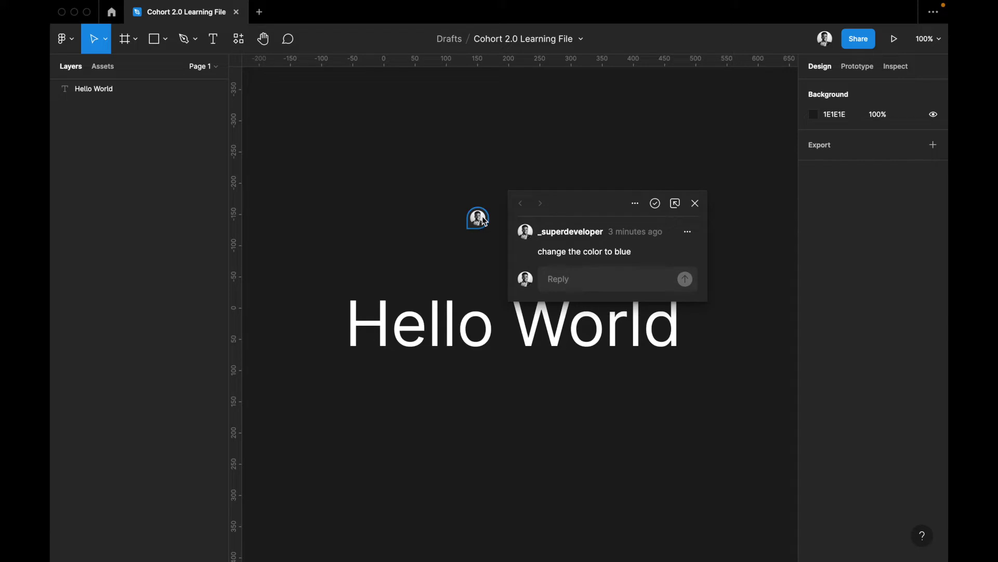
pyautogui.click(688, 233)
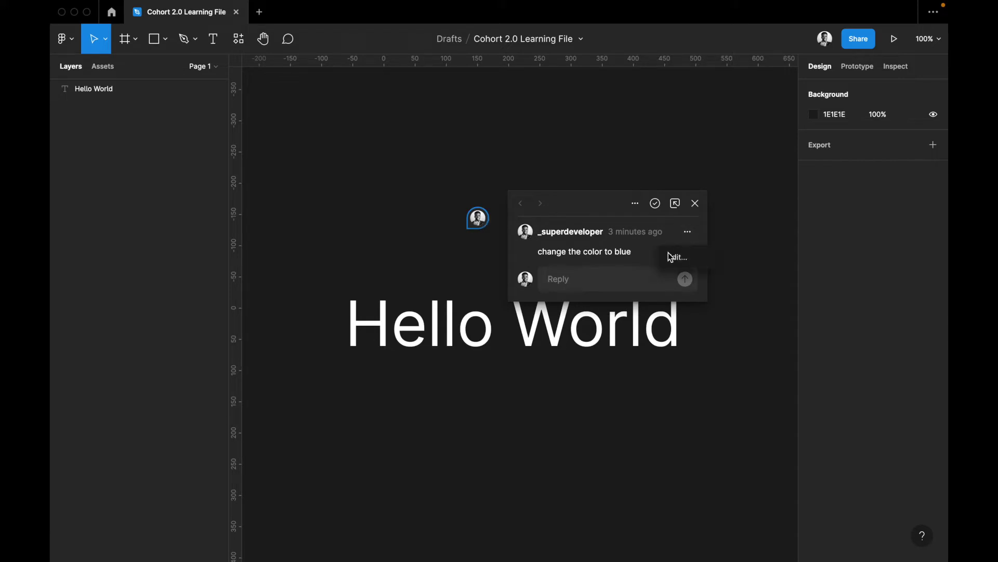
pyautogui.click(635, 204)
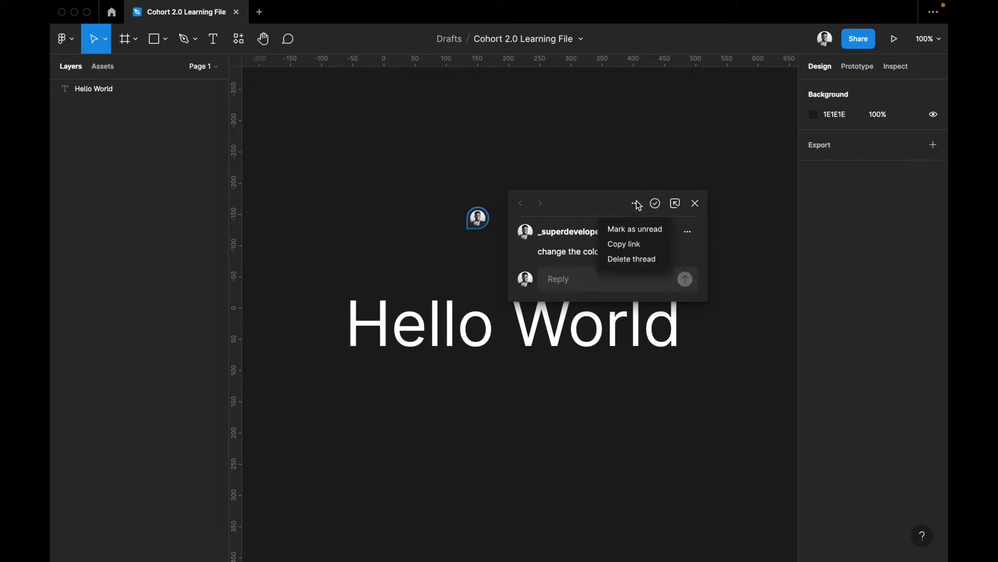
pyautogui.click(637, 259)
pyautogui.click(591, 322)
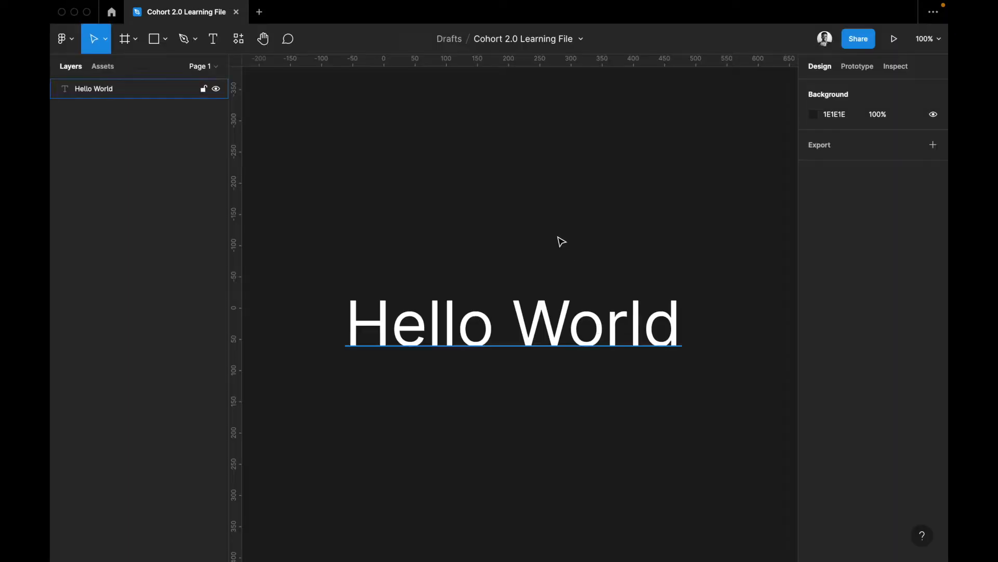
pyautogui.click(508, 323)
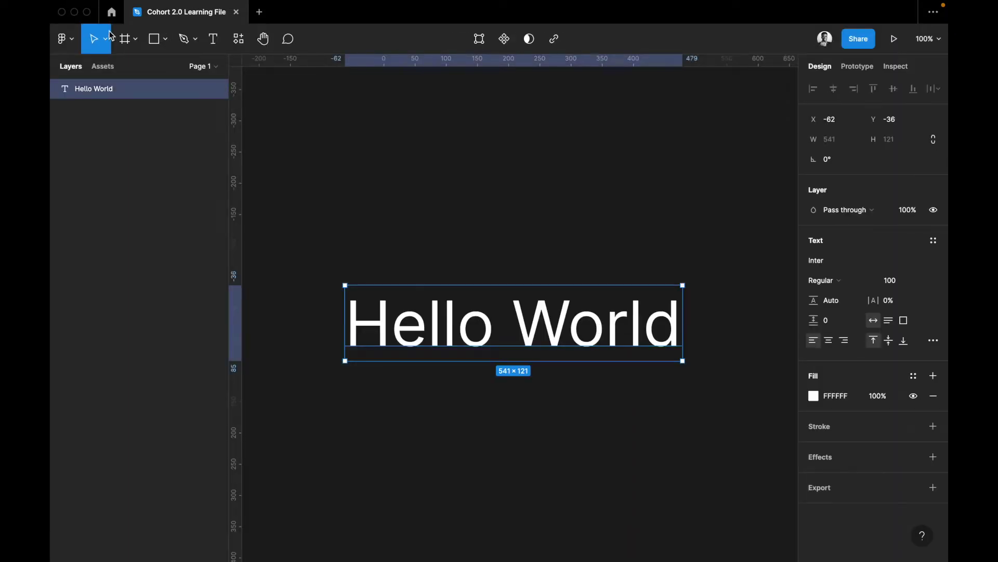
# Make Hello World bold and then italic using the Text commands
pyautogui.click(63, 39)
pyautogui.moveTo(88, 154)
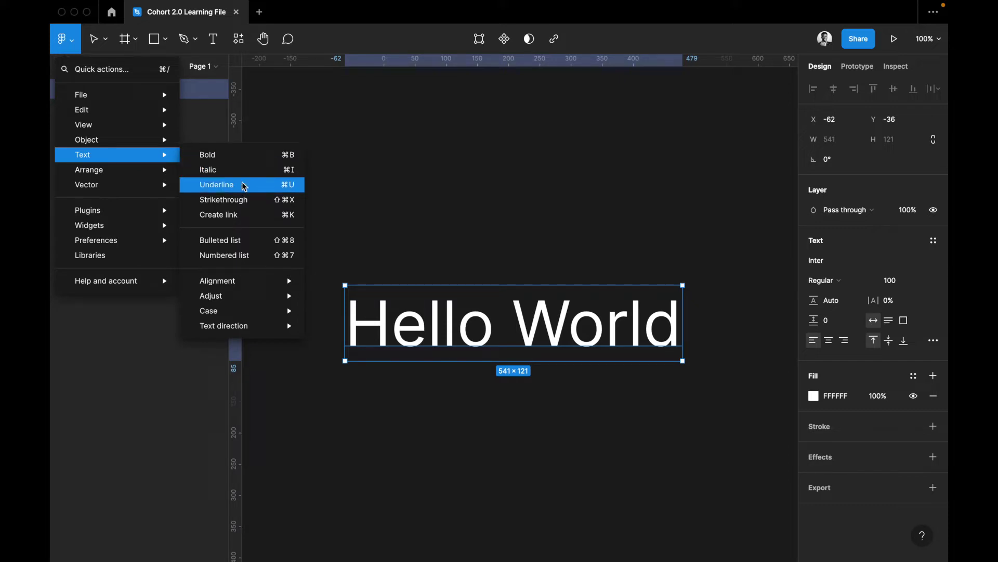
pyautogui.click(249, 156)
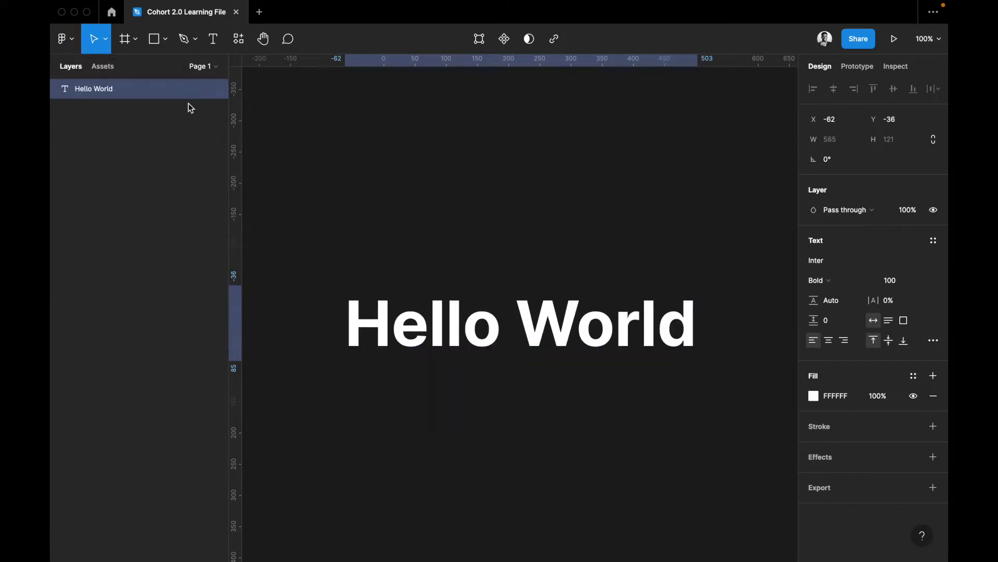
pyautogui.click(62, 39)
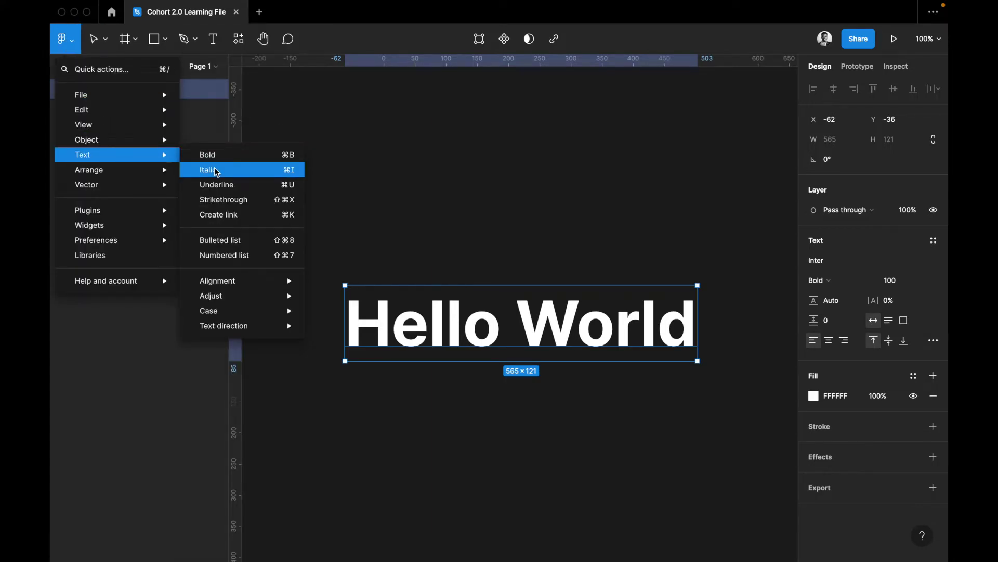
pyautogui.click(214, 169)
# Underline the Hello World text using the Text commands
pyautogui.click(70, 43)
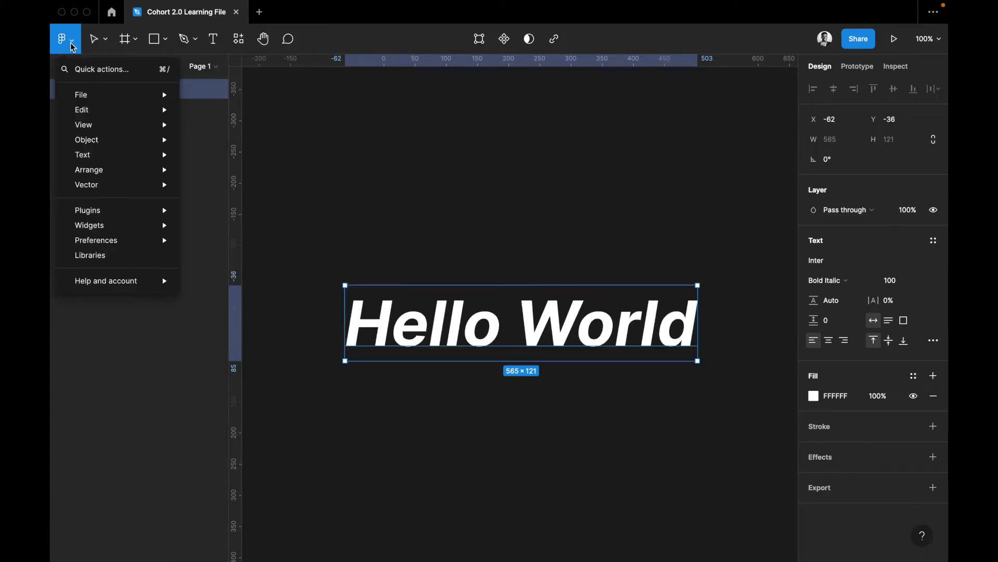
pyautogui.moveTo(107, 153)
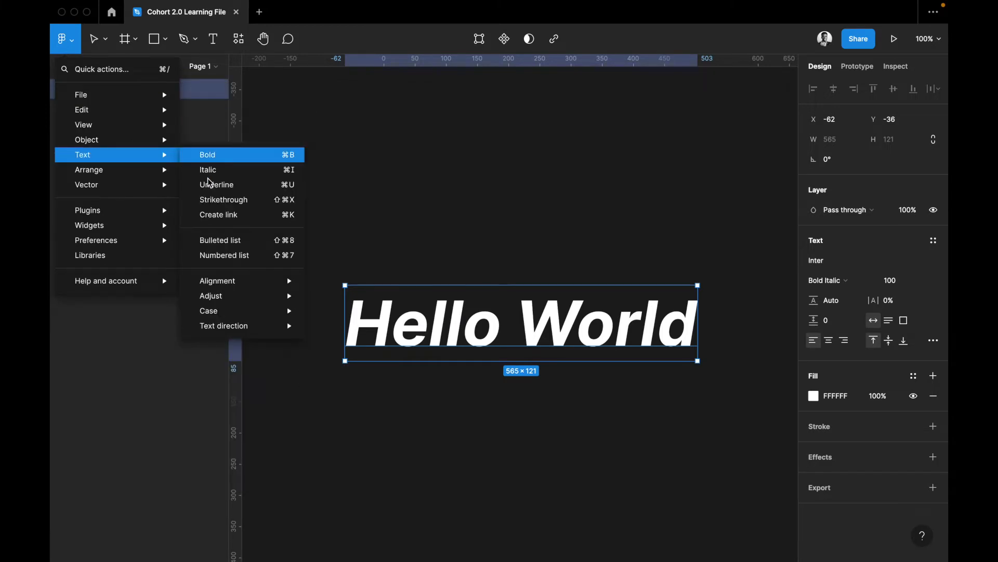
pyautogui.click(209, 184)
pyautogui.click(63, 42)
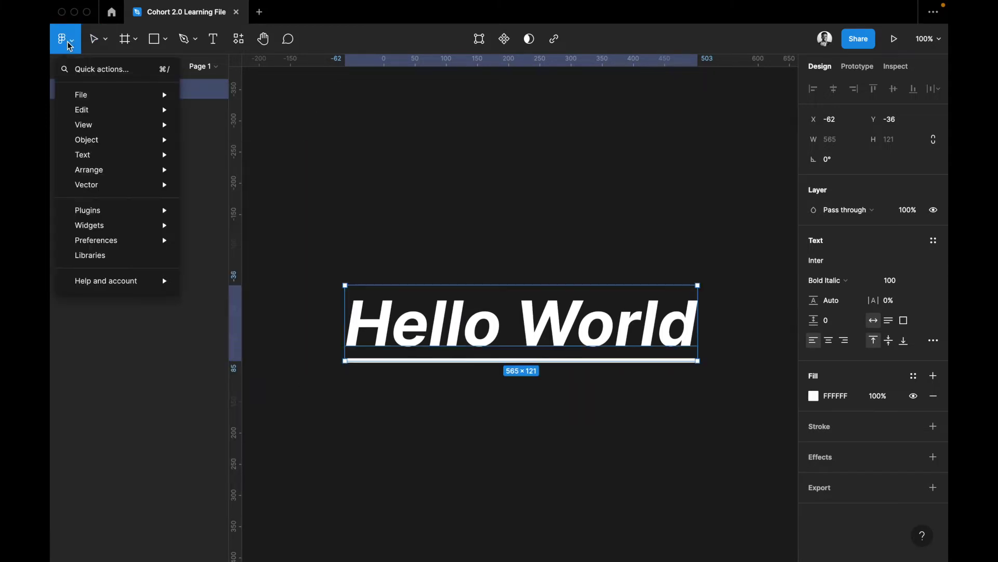
pyautogui.moveTo(99, 154)
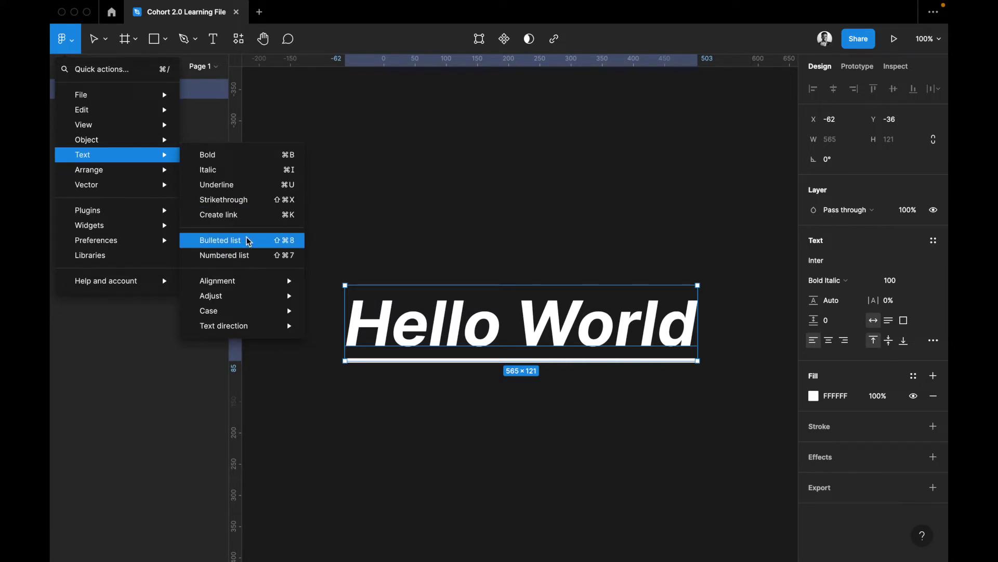
# Convert Hello World into a bulleted list and place the cursor after its text
pyautogui.click(248, 242)
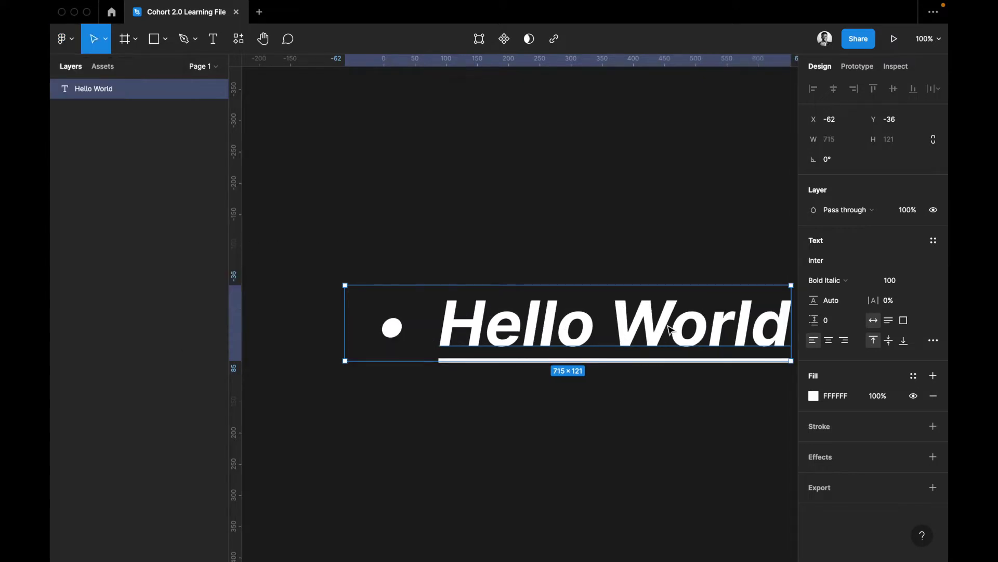
pyautogui.hscroll(3, 669, 327)
pyautogui.press('Return')
# Add bullet lines 'My name', 'is' and 'Marvel', then finish editing
pyautogui.press('Return')
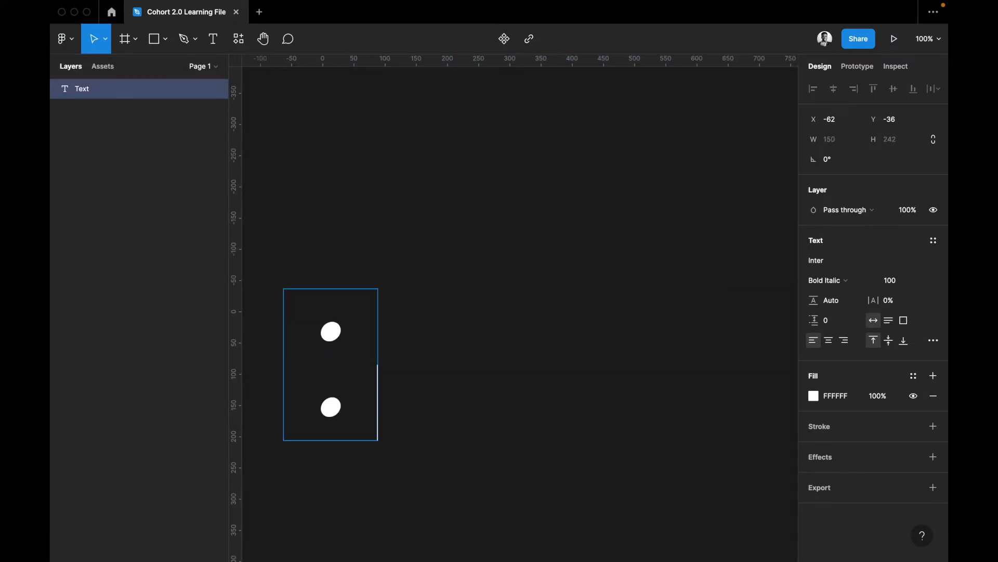
pyautogui.hotkey('ctrl', 'z')
pyautogui.press('Right')
pyautogui.press('Return')
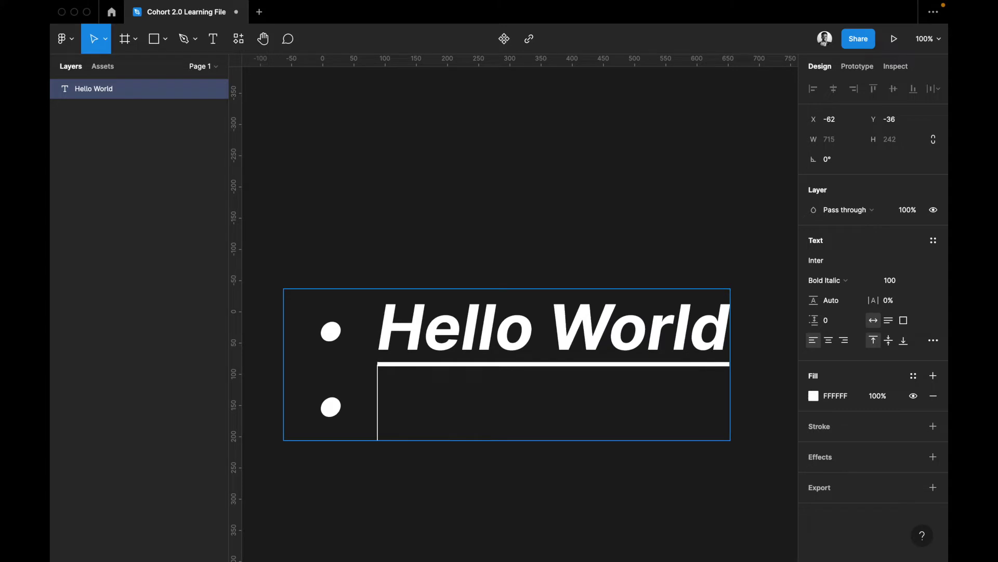
pyautogui.write('My name')
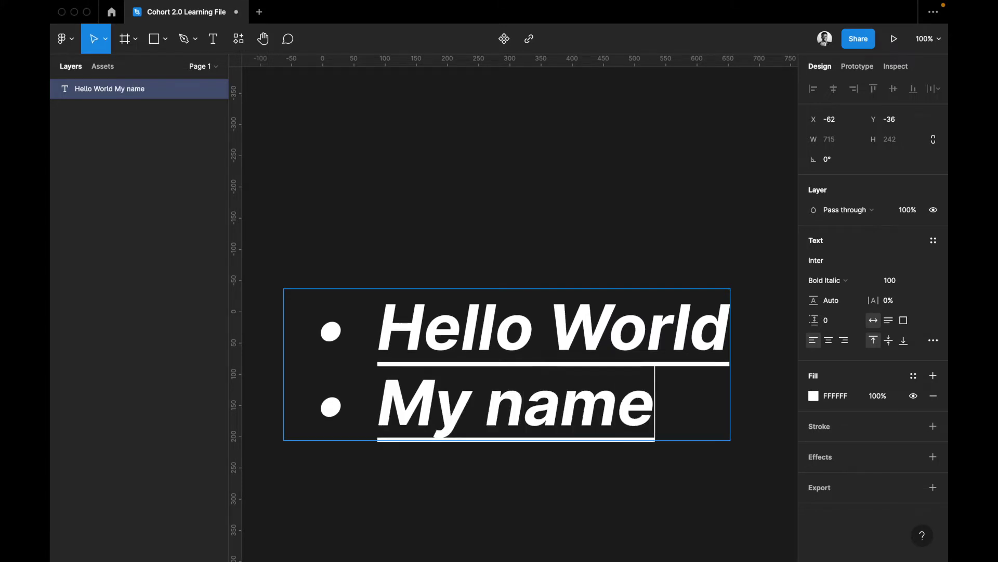
pyautogui.press('Return')
pyautogui.write('is')
pyautogui.press('Return')
pyautogui.write('Marvel')
pyautogui.press('BackSpace')
pyautogui.write('l')
pyautogui.scroll(-3, 675, 134)
pyautogui.hscroll(1, 675, 133)
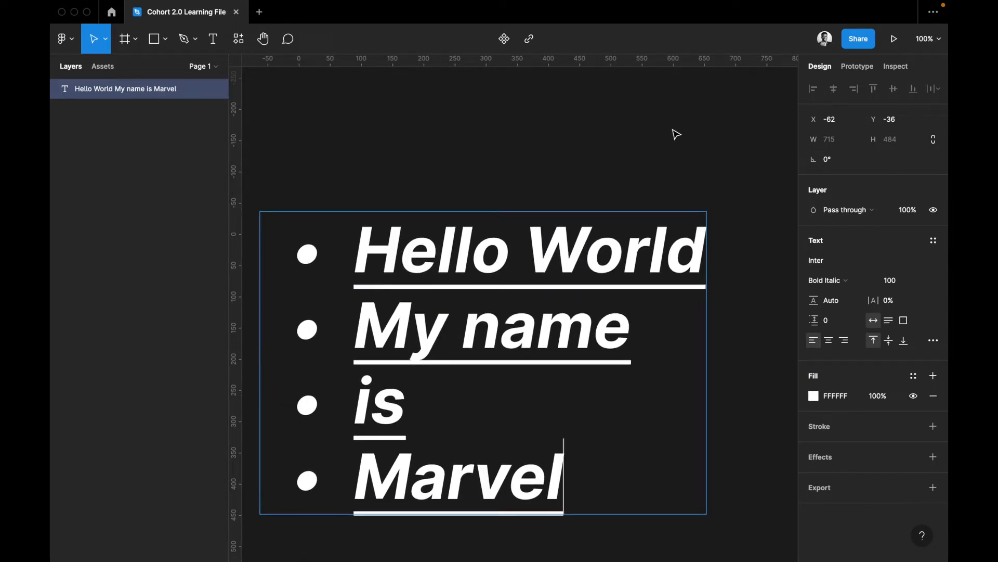
pyautogui.press('Escape')
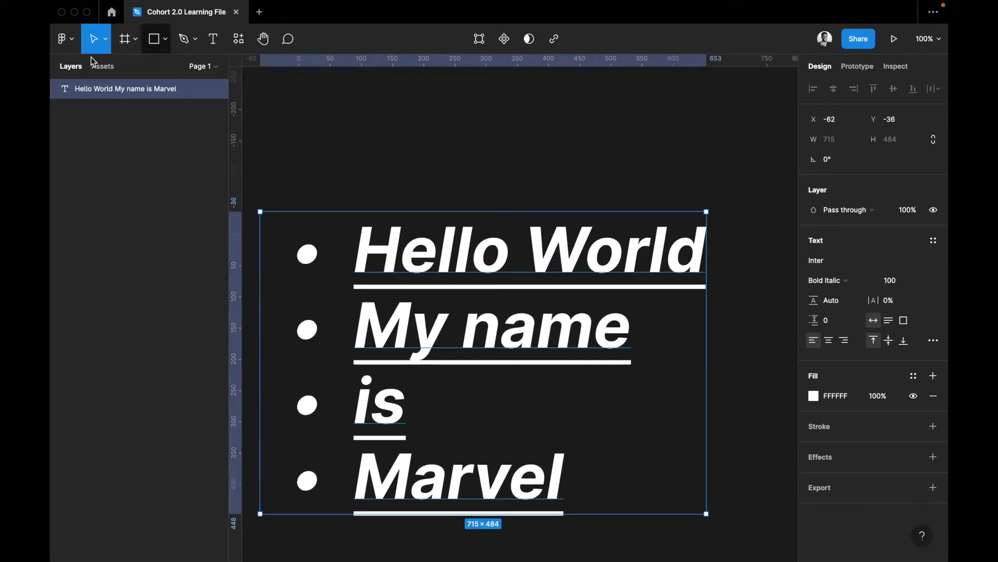
# Set the text direction to right to left, then undo back to one plain Bold line
pyautogui.click(65, 39)
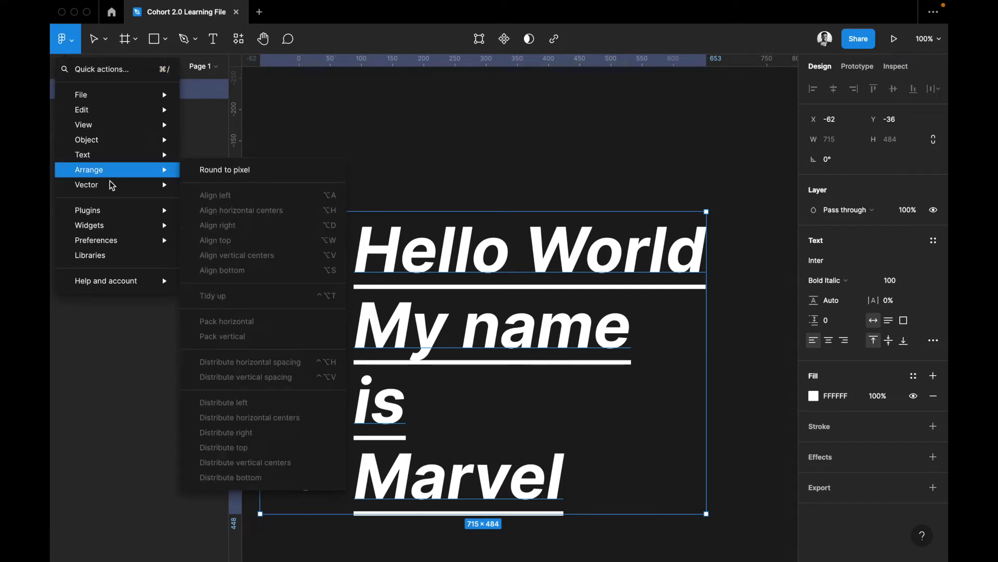
pyautogui.moveTo(235, 283)
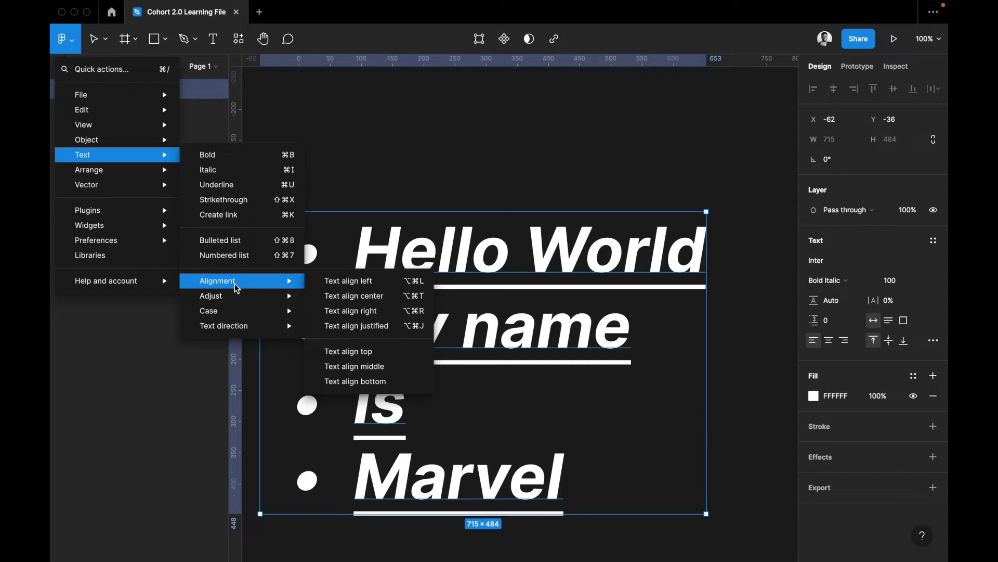
pyautogui.moveTo(281, 296)
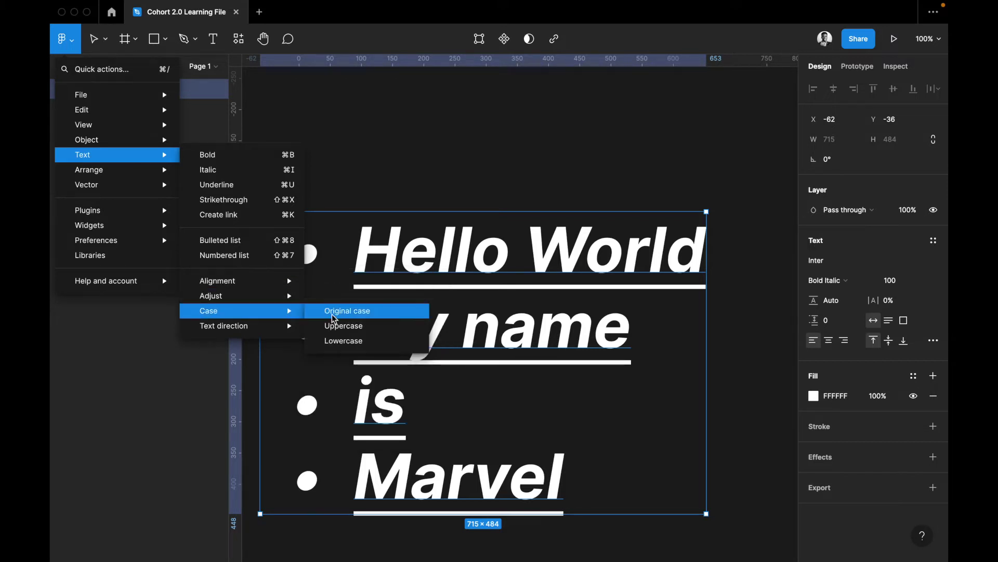
pyautogui.moveTo(263, 332)
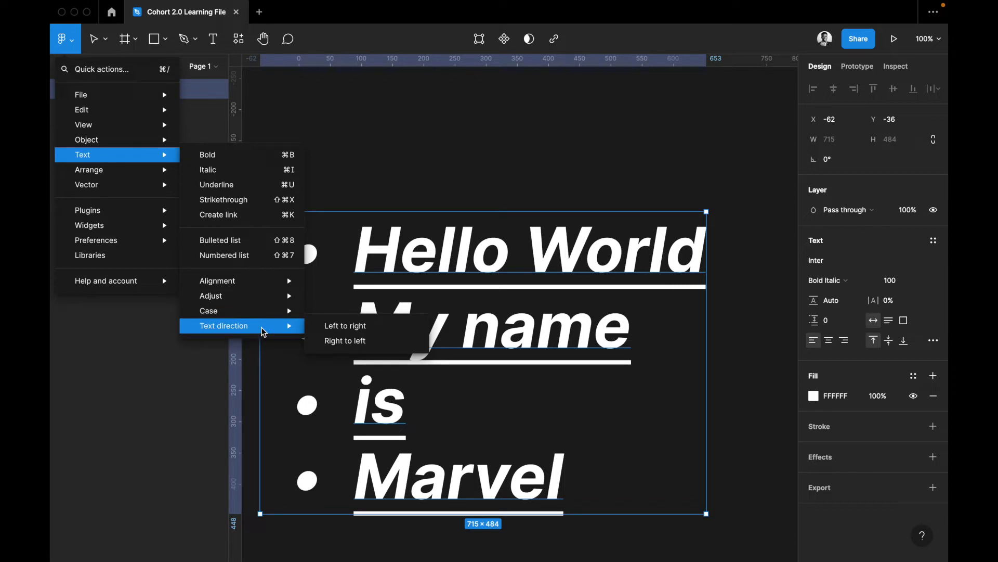
pyautogui.click(341, 345)
pyautogui.press('super+z')
pyautogui.press('super+z')
pyautogui.press('super+z')
pyautogui.click(65, 38)
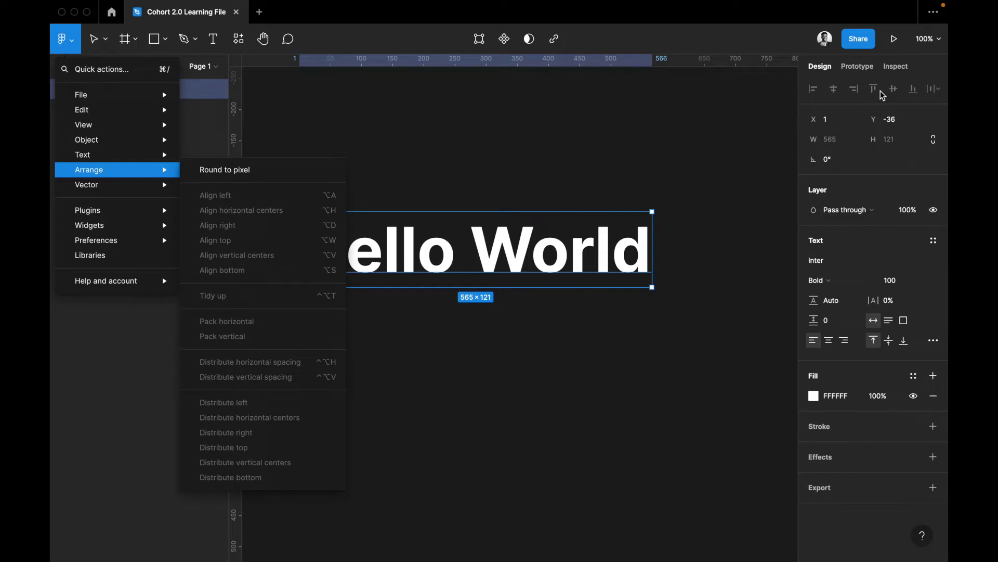
# Duplicate Hello World, retype the copy as 'I am marv', and select both layers
pyautogui.click(601, 330)
pyautogui.click(598, 318)
pyautogui.click(582, 269)
pyautogui.press('super+d')
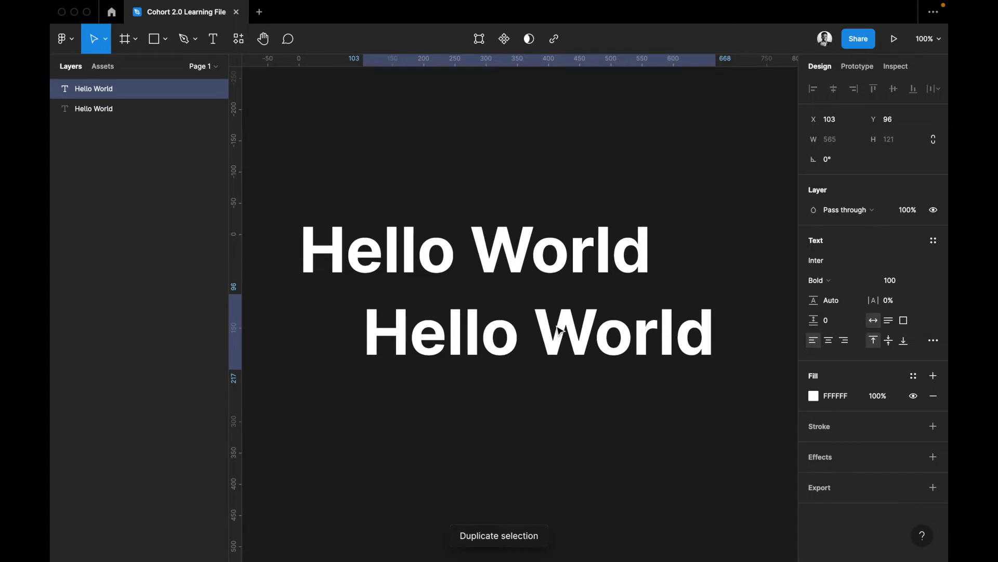
pyautogui.doubleClick(574, 325)
pyautogui.write('I am a')
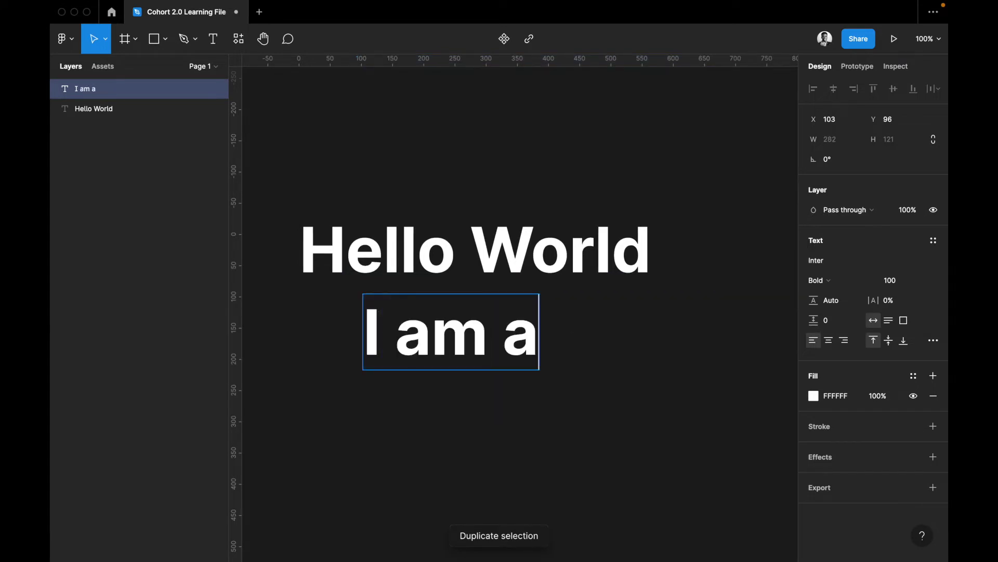
pyautogui.press('BackSpace')
pyautogui.press('BackSpace')
pyautogui.write('marv')
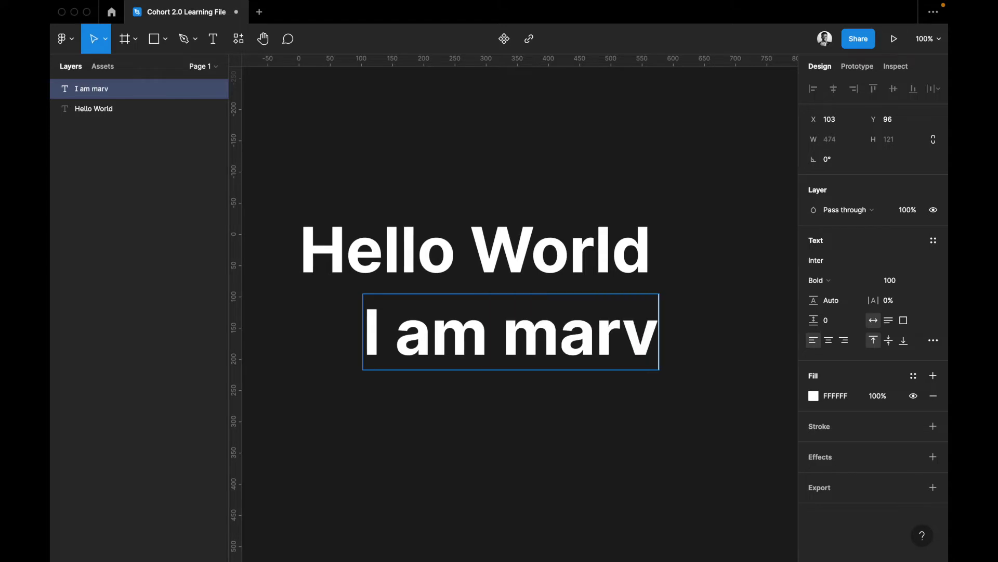
pyautogui.keyDown('shift'); pyautogui.click(596, 260); pyautogui.keyUp('shift')
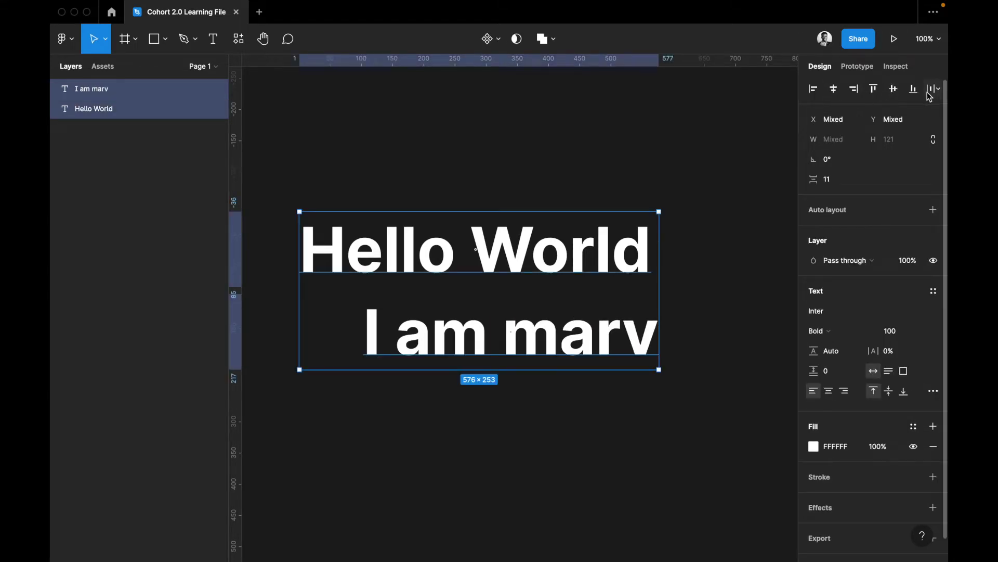
# Left-align both text layers from the Arrange menu
pyautogui.click(66, 38)
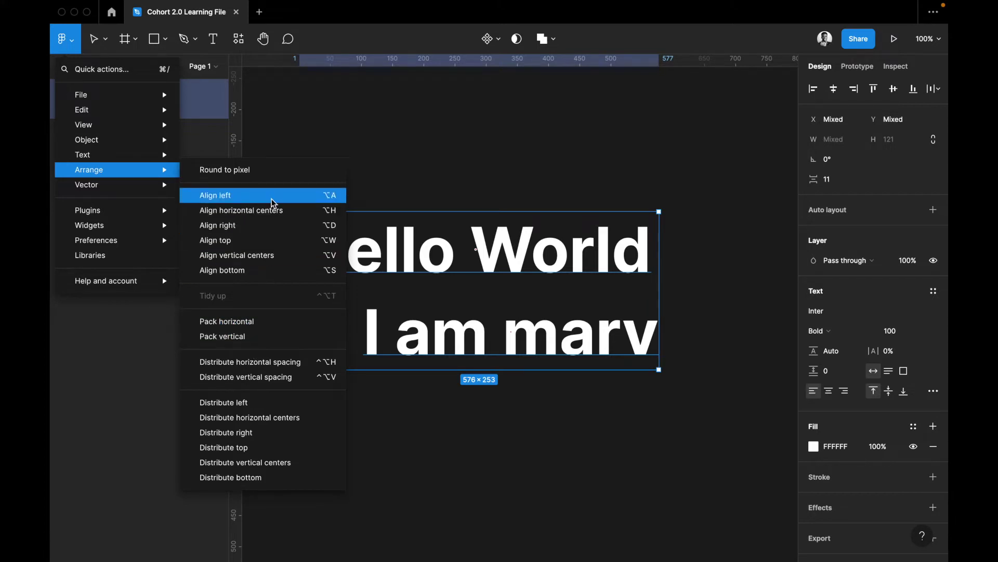
pyautogui.press('Return')
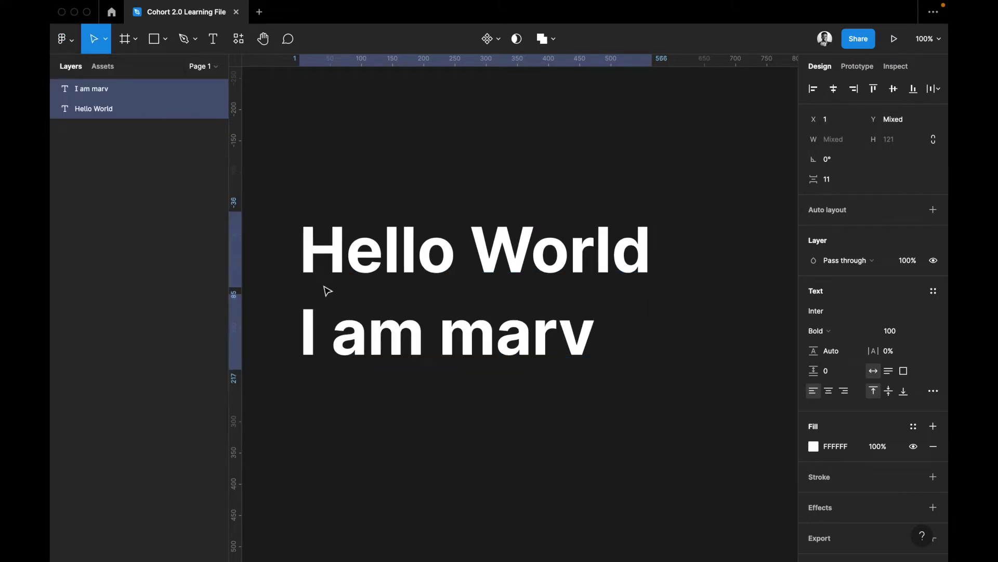
pyautogui.press('super+z')
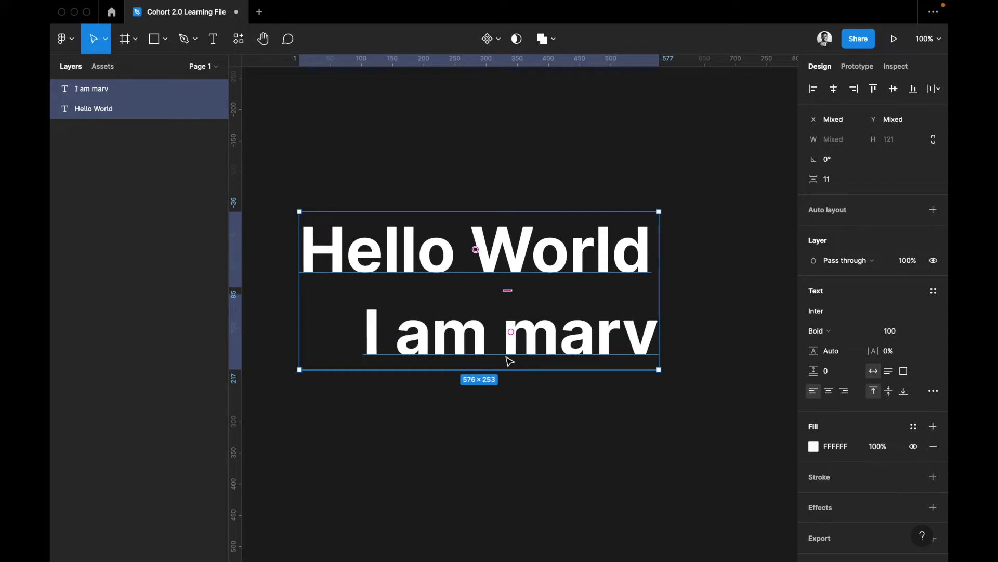
pyautogui.press('super+shift+z')
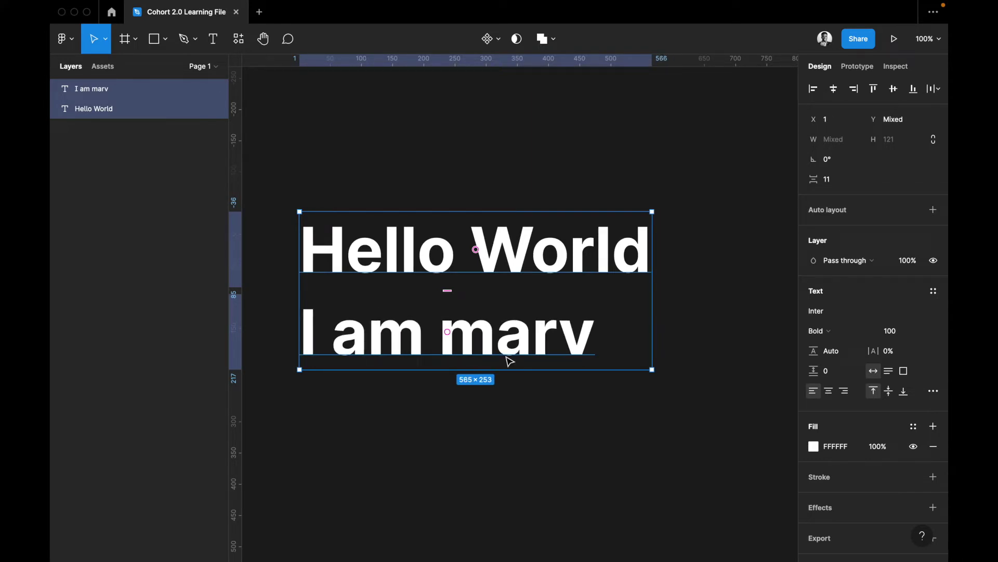
# Try centre, right and top alignment and Tidy up, then left-align the stack with Option+A
pyautogui.click(74, 43)
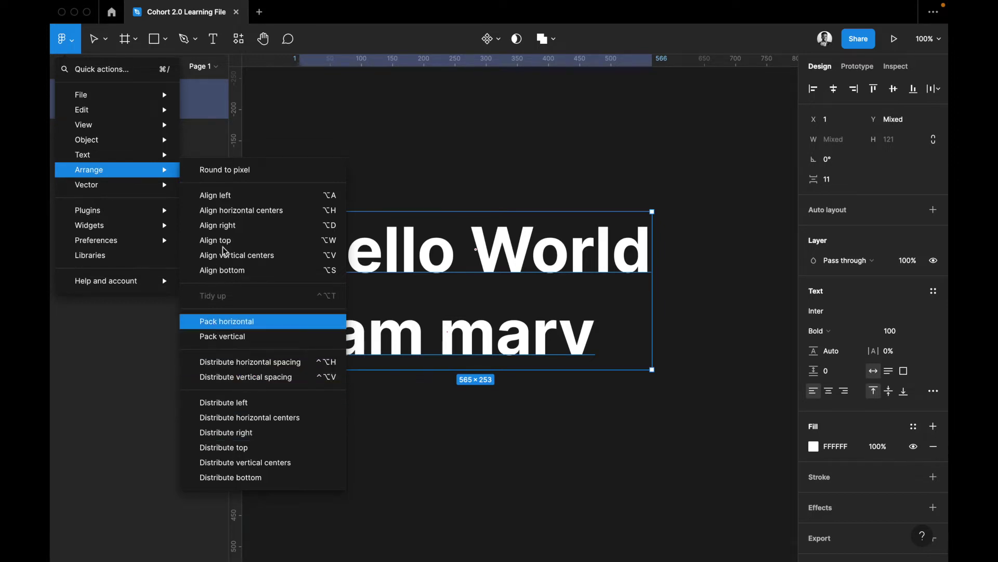
pyautogui.click(833, 93)
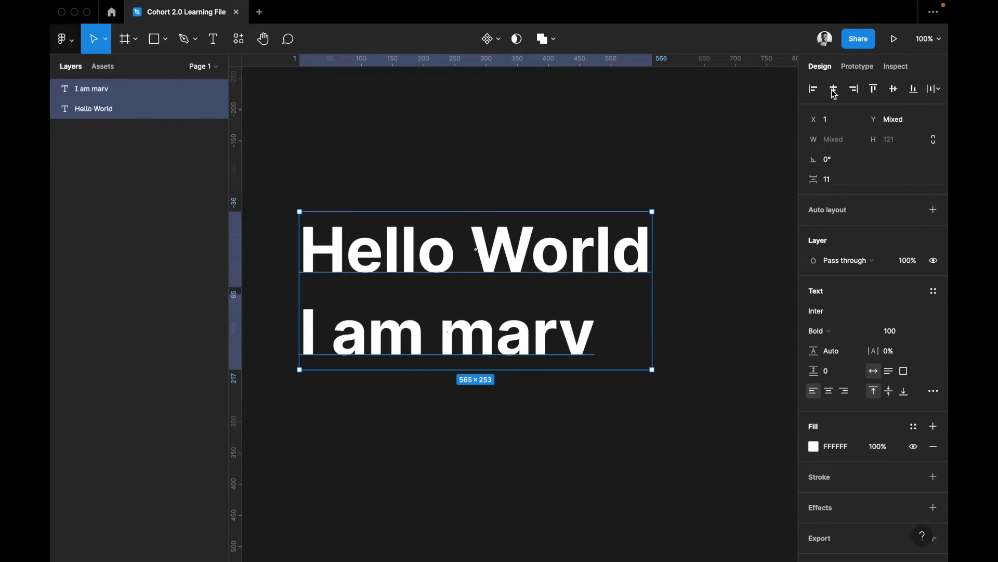
pyautogui.click(834, 92)
pyautogui.click(854, 91)
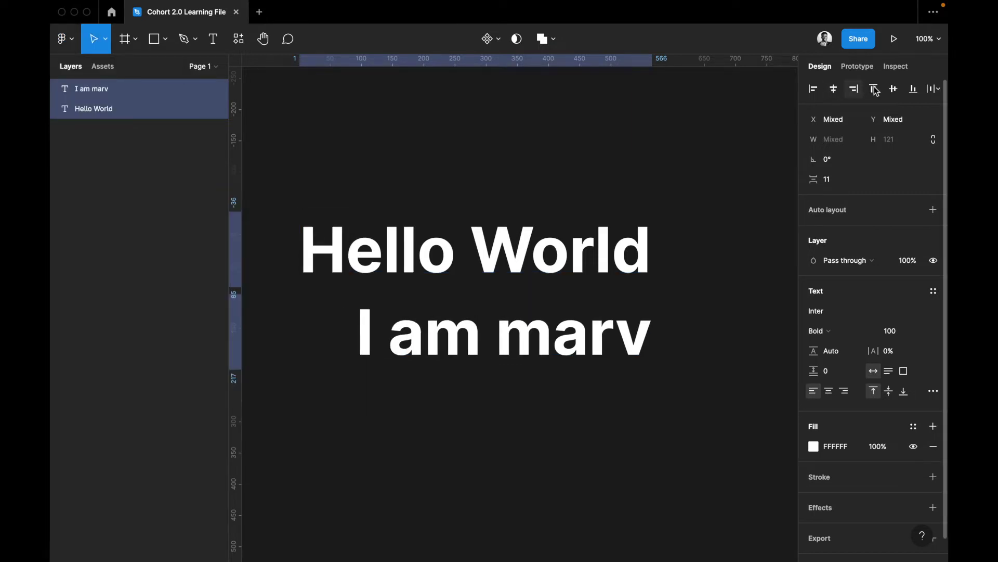
pyautogui.click(874, 89)
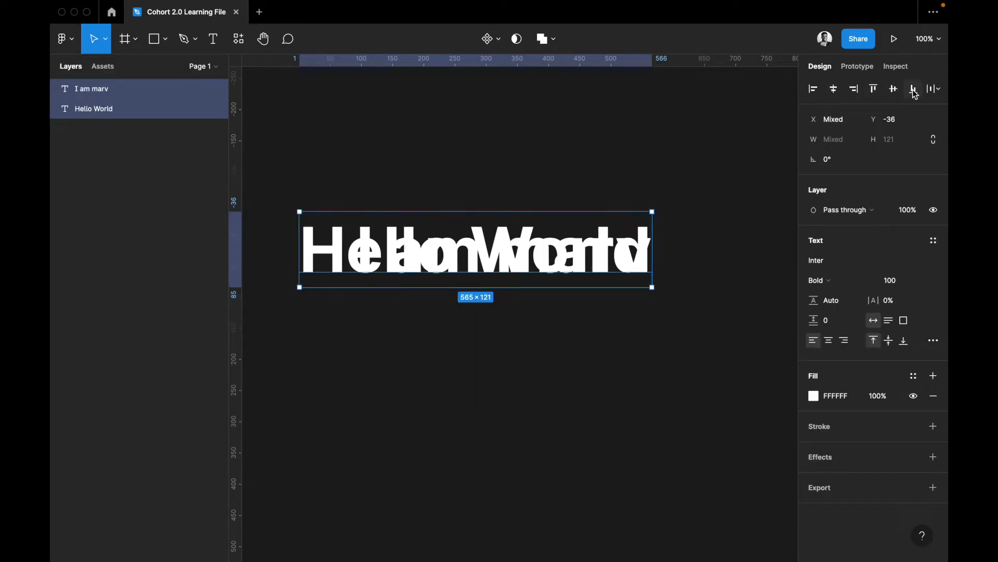
pyautogui.click(935, 90)
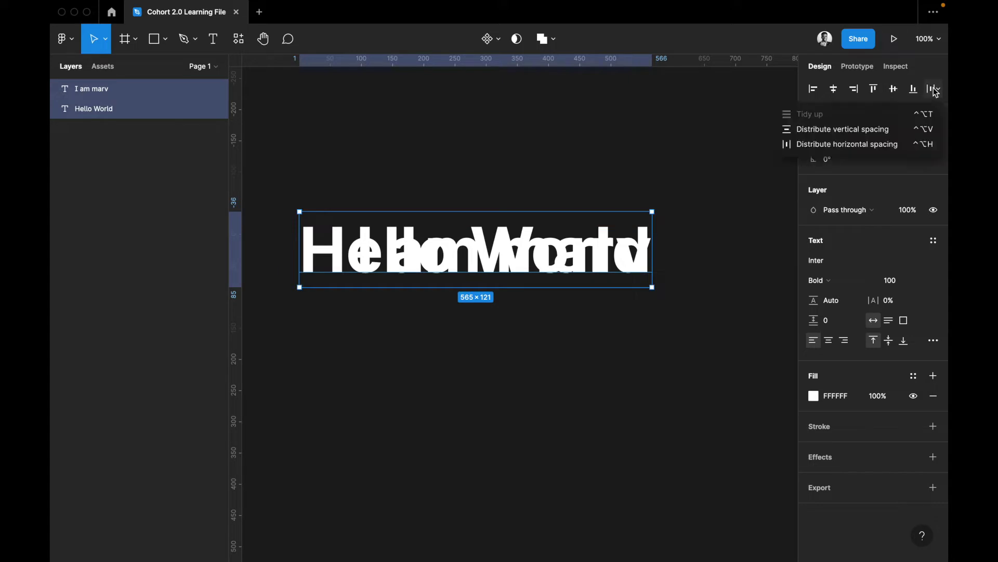
pyautogui.click(935, 90)
pyautogui.hotkey('ctrl', 'alt', 't')
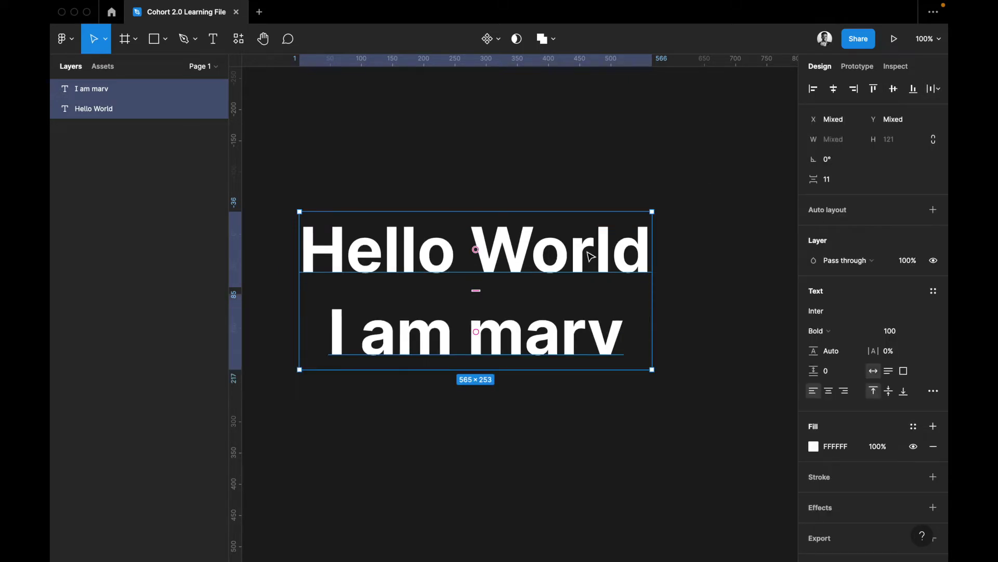
pyautogui.hotkey('alt', 'a')
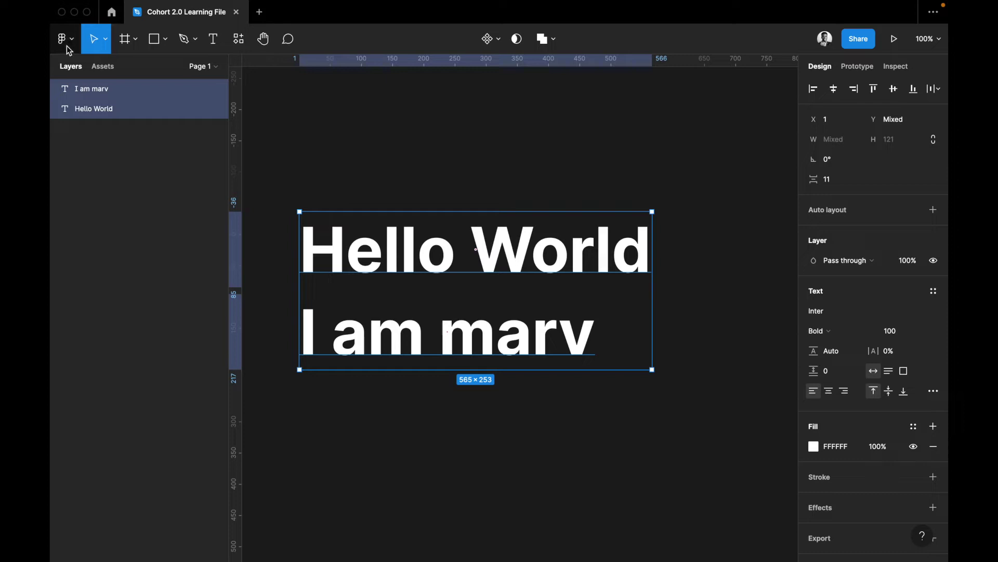
pyautogui.click(66, 46)
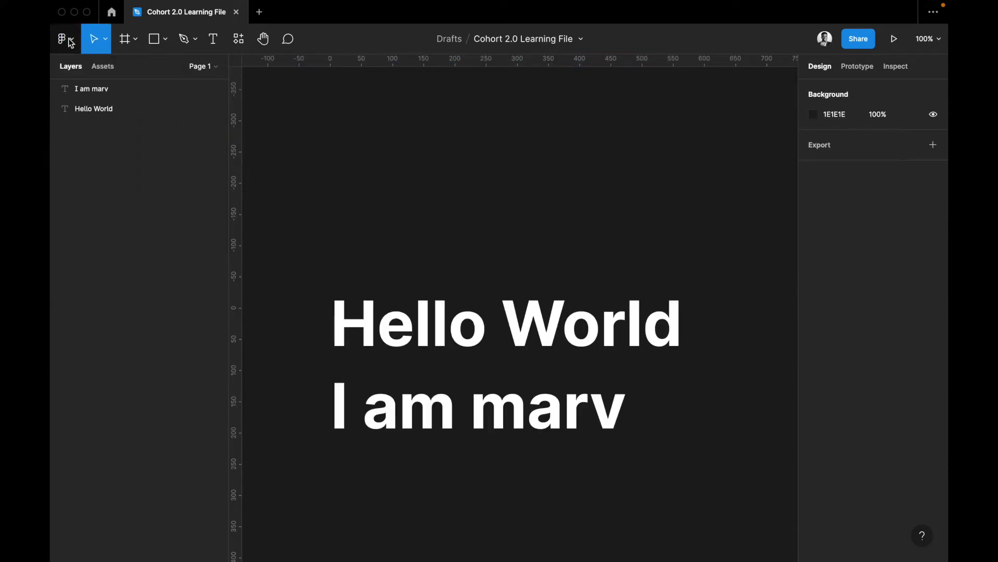
# Show the Plugins list with recent plugins like Remove BG, Unsplash and Lorem ipsum
pyautogui.click(71, 43)
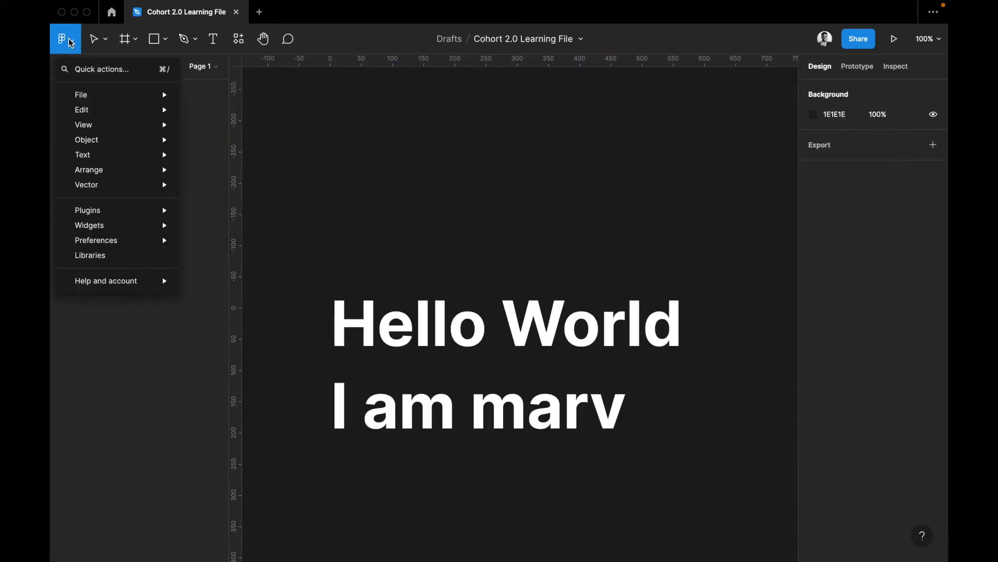
pyautogui.moveTo(97, 191)
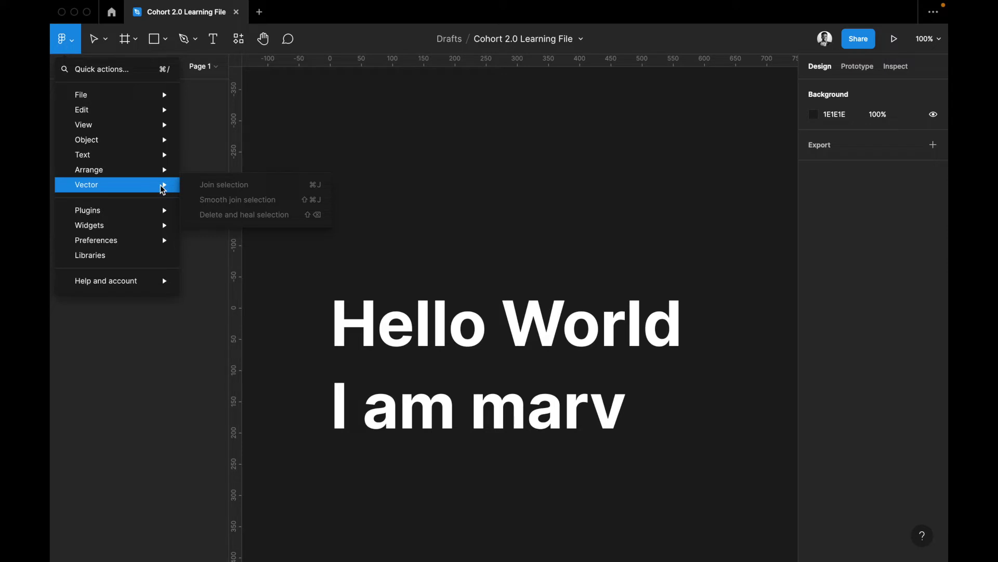
pyautogui.moveTo(159, 216)
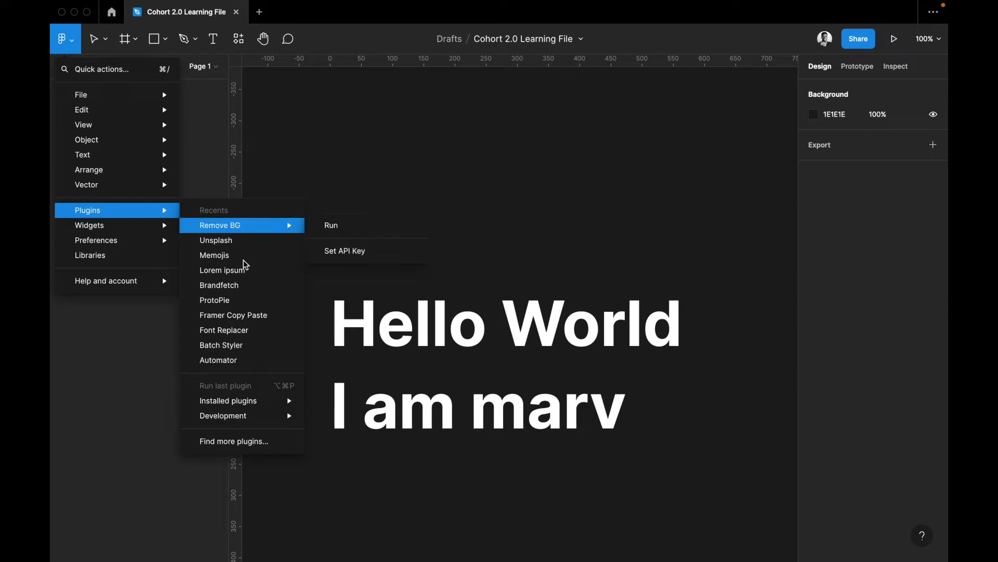
pyautogui.moveTo(242, 400)
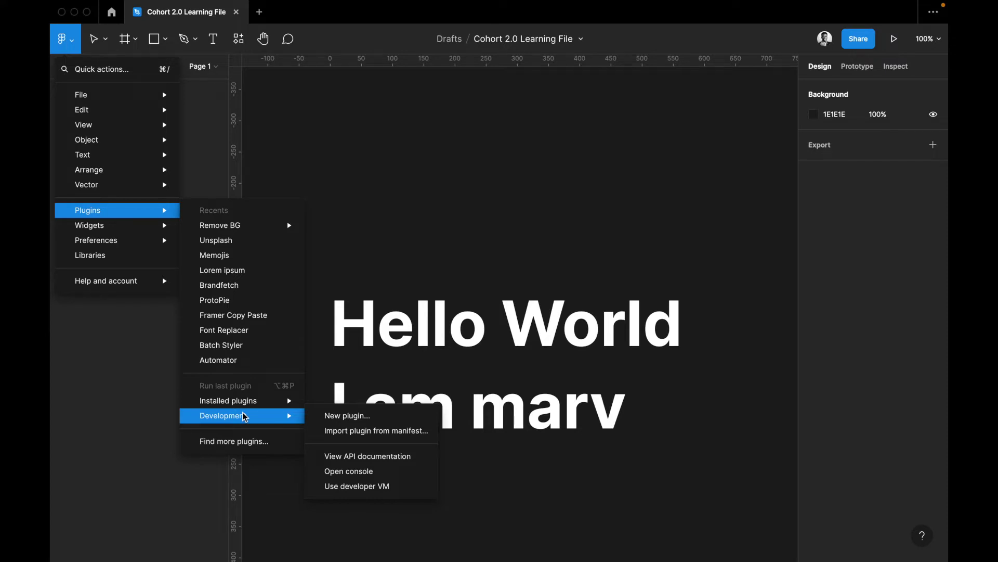
pyautogui.click(245, 441)
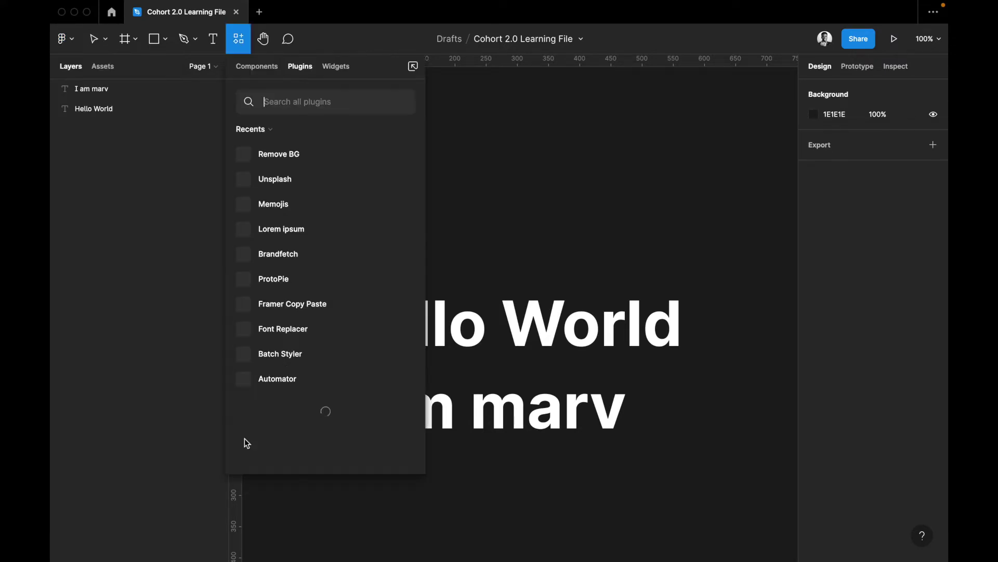
# Browse the Plugins, Widgets and Components tabs of the resources panel, then close it
pyautogui.click(321, 103)
pyautogui.scroll(-3, 291, 390)
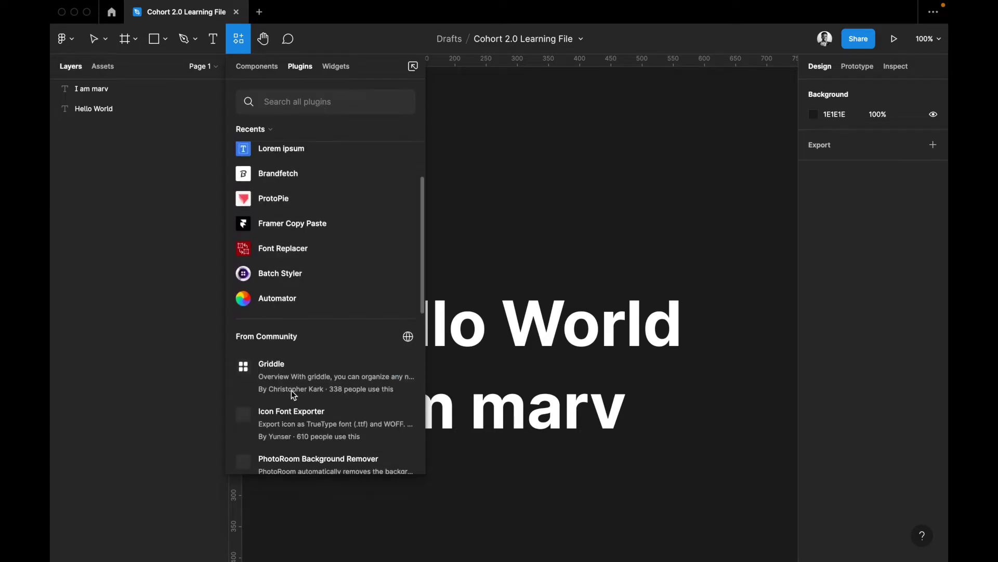
pyautogui.scroll(3, 298, 343)
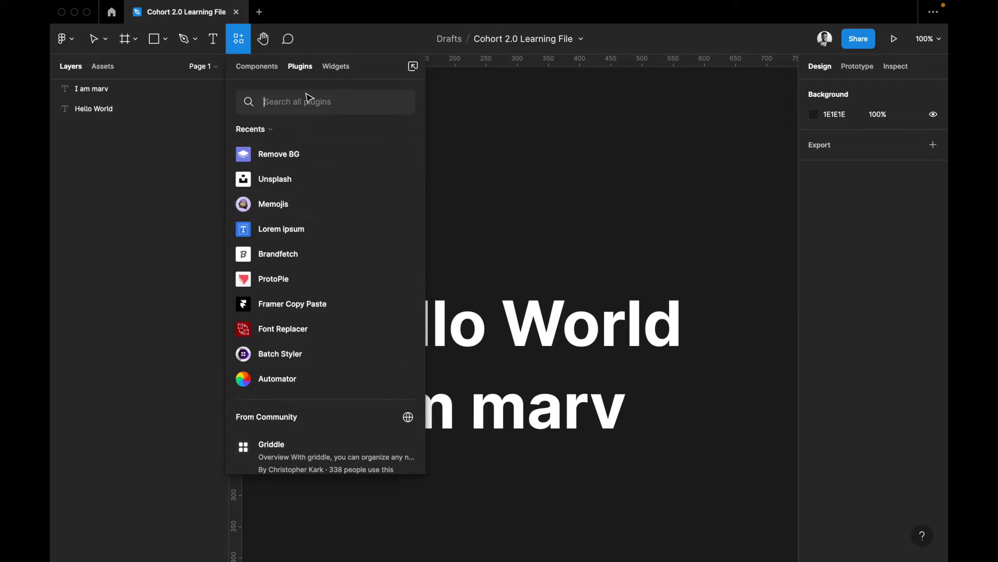
pyautogui.click(341, 68)
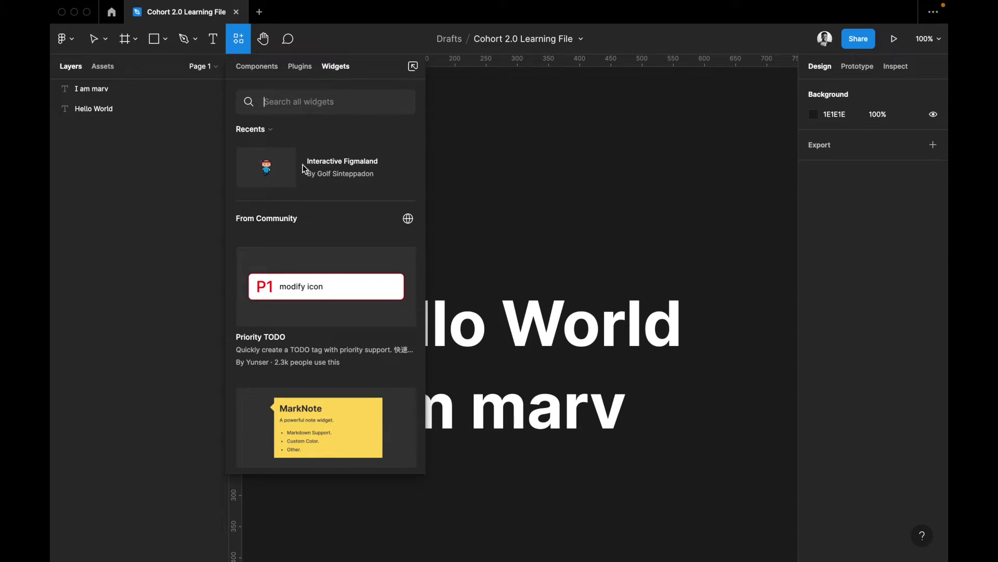
pyautogui.scroll(-5, 302, 166)
pyautogui.scroll(4, 303, 165)
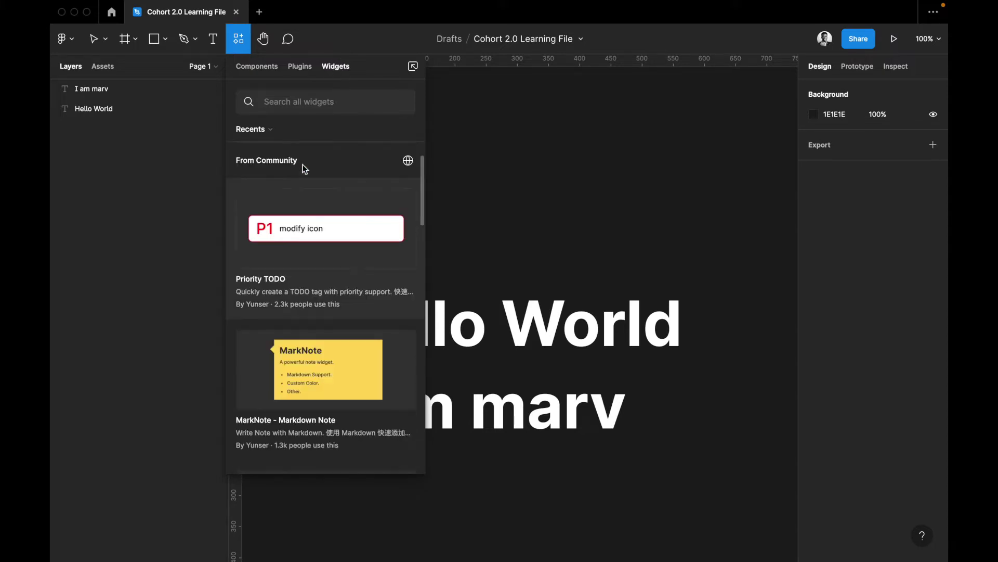
pyautogui.click(266, 67)
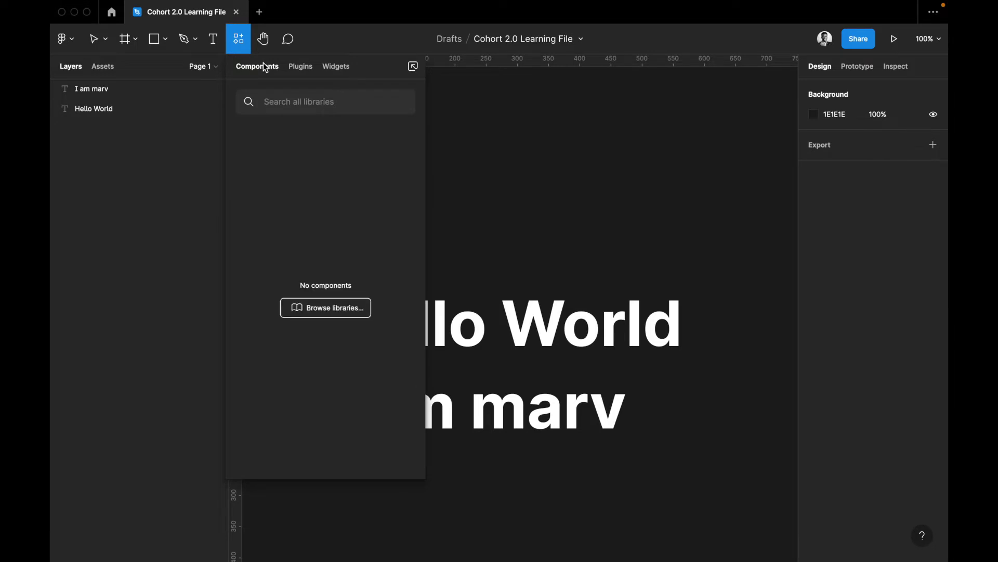
pyautogui.click(474, 147)
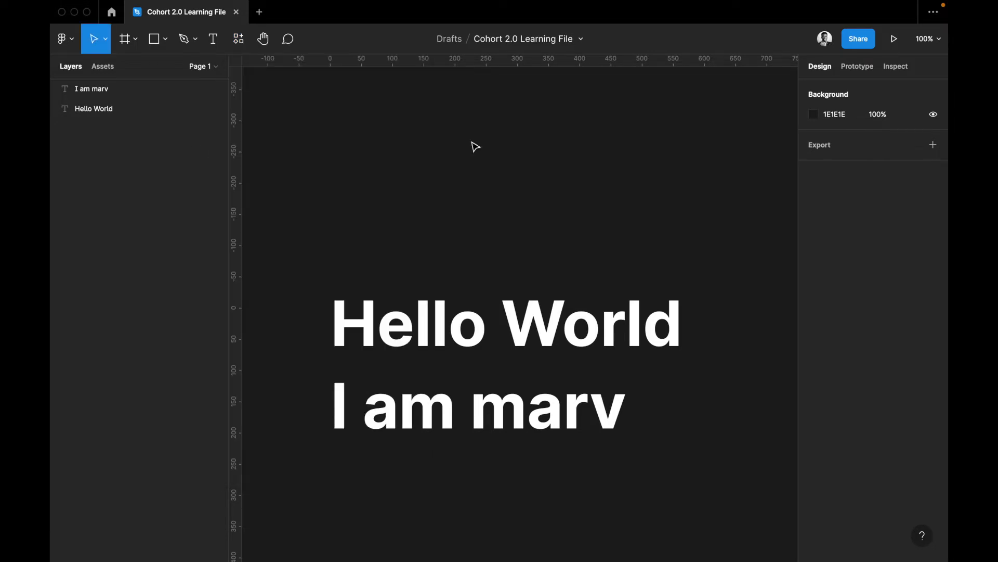
# Show the main menu's Preferences list of snapping and editing options
pyautogui.click(72, 37)
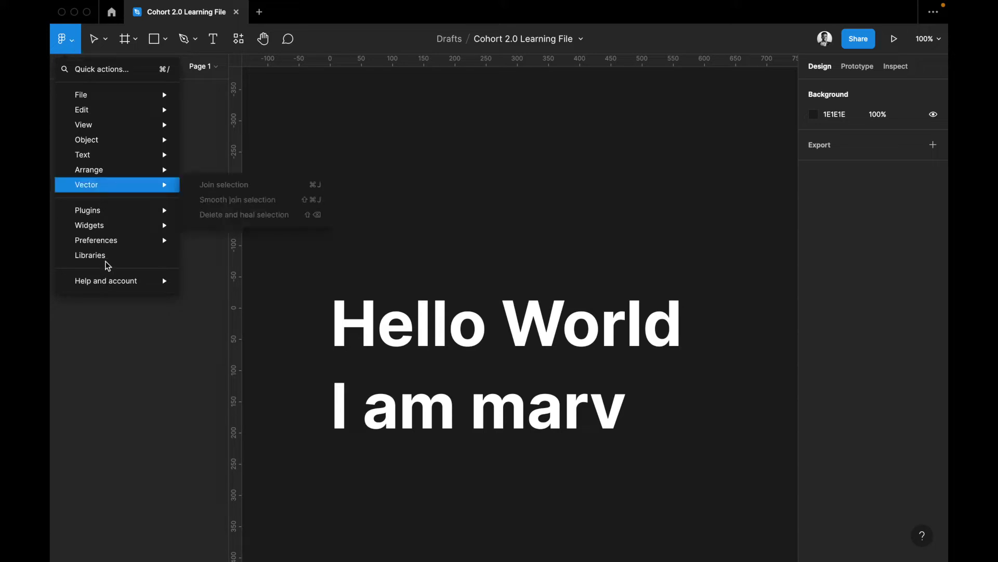
pyautogui.moveTo(108, 247)
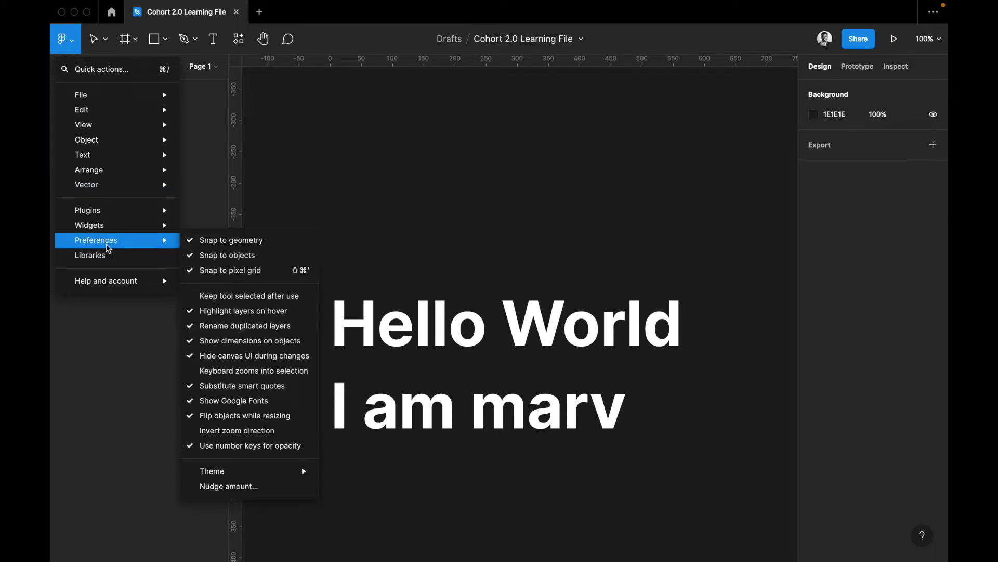
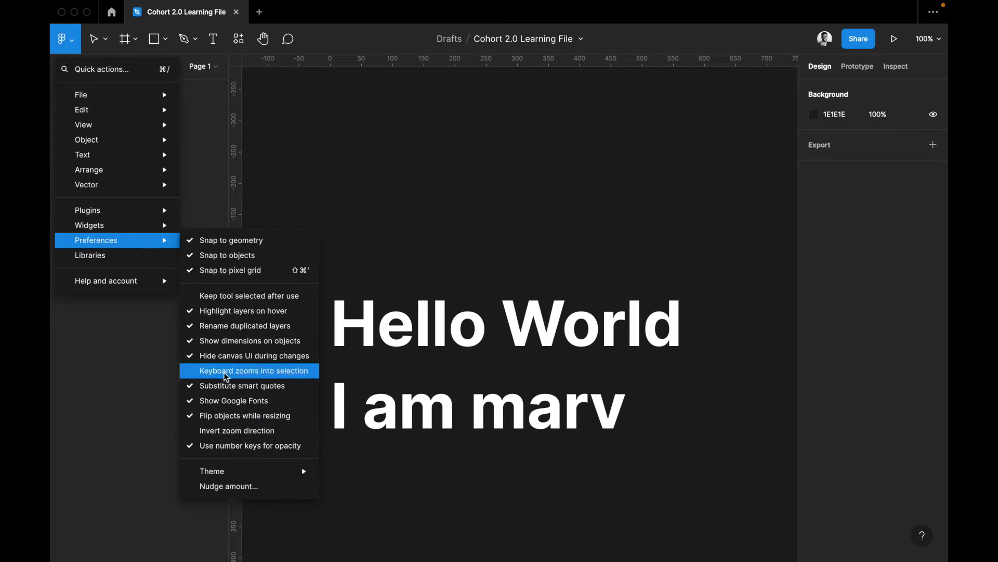
# Bring up the Libraries list and scroll through the available team libraries
pyautogui.moveTo(244, 476)
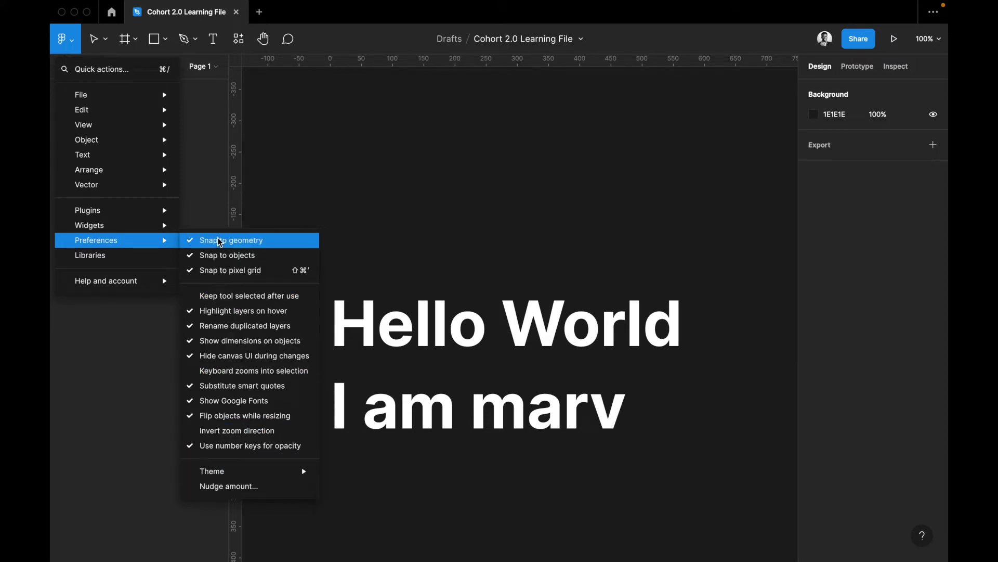
pyautogui.click(114, 258)
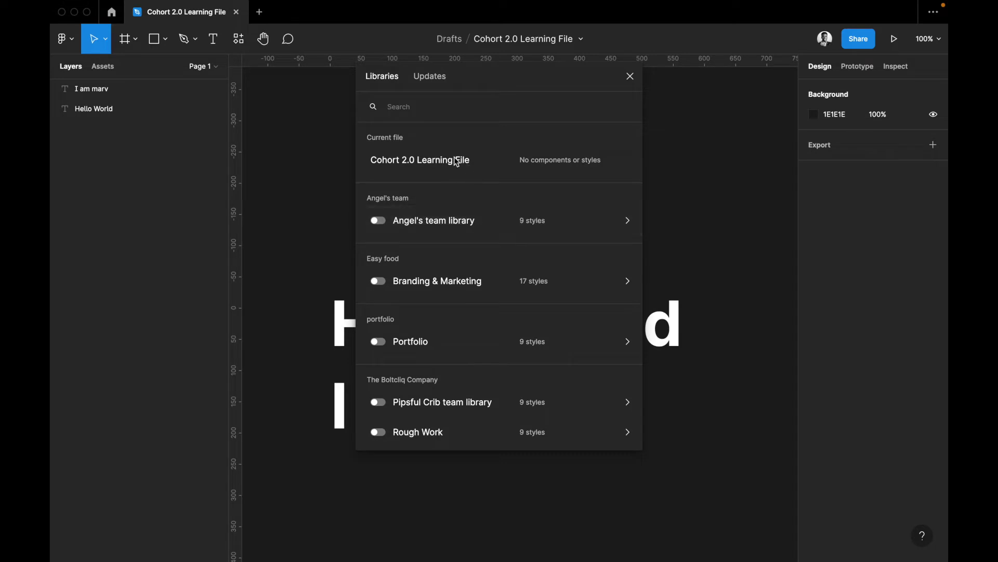
pyautogui.scroll(-2, 417, 168)
pyautogui.scroll(-3, 418, 170)
pyautogui.scroll(2, 417, 170)
pyautogui.scroll(-2, 418, 170)
pyautogui.scroll(-1, 417, 168)
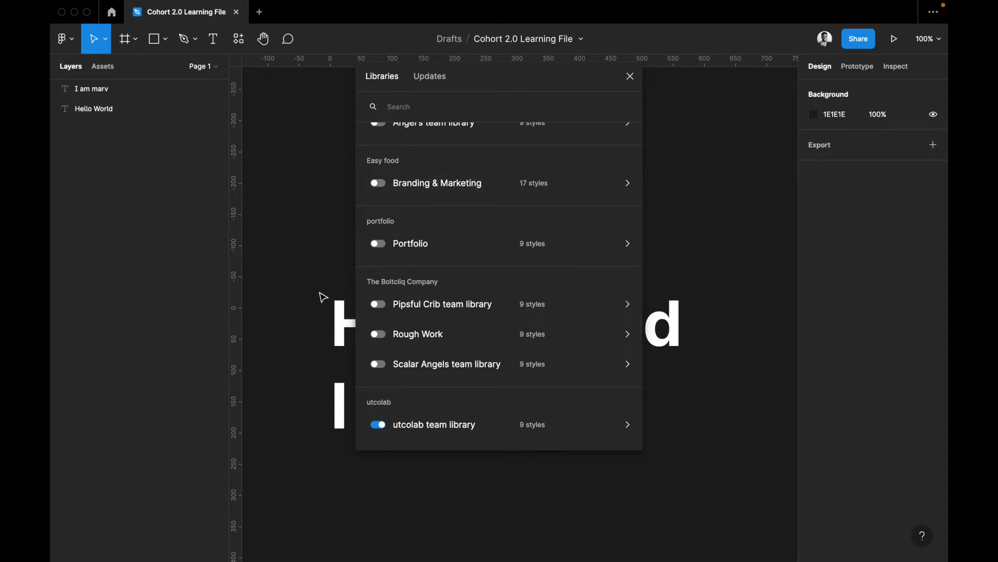
pyautogui.scroll(3, 432, 237)
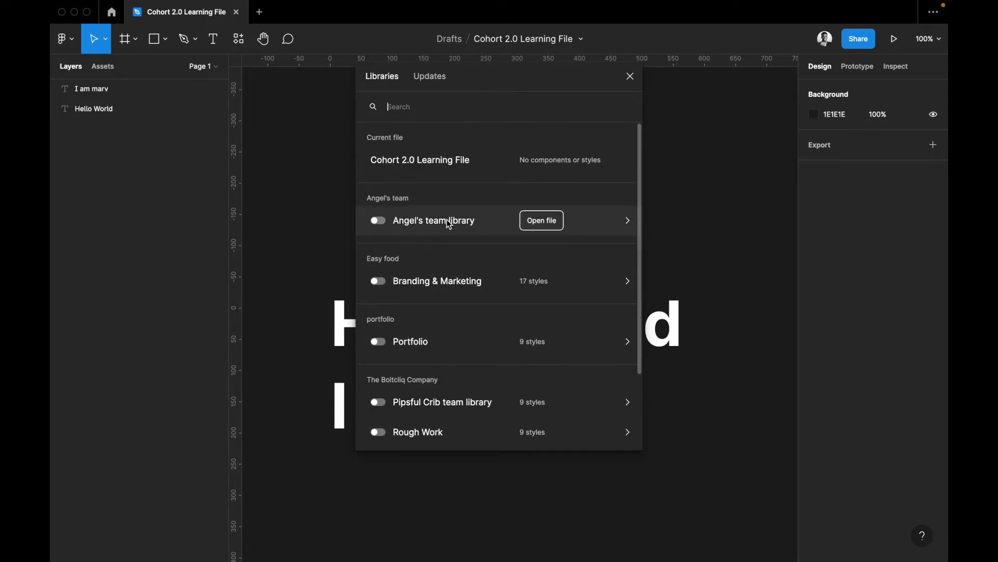
# Preview a teammate's team library styles, go back, and close Libraries without enabling any
pyautogui.click(542, 218)
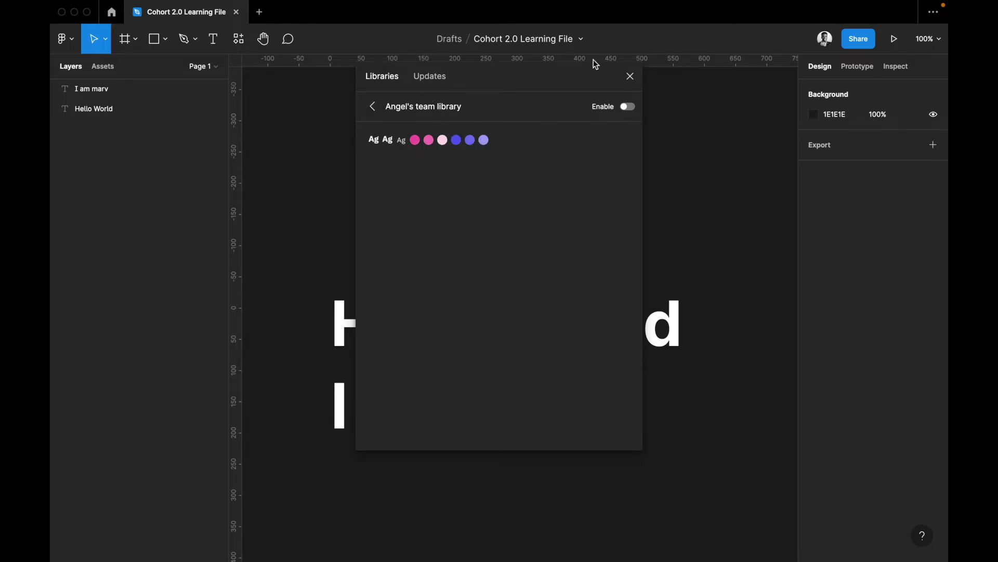
pyautogui.click(627, 75)
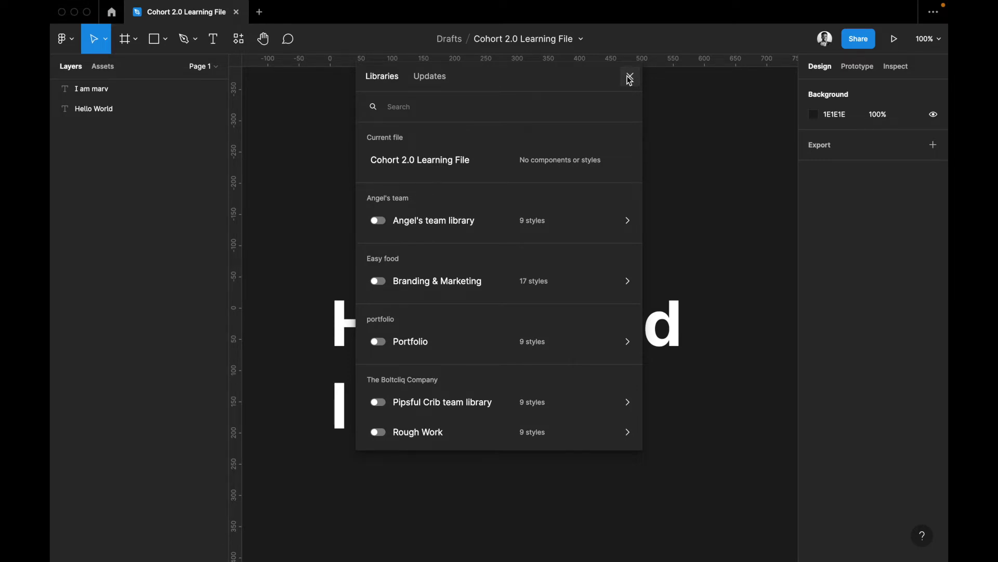
pyautogui.click(630, 78)
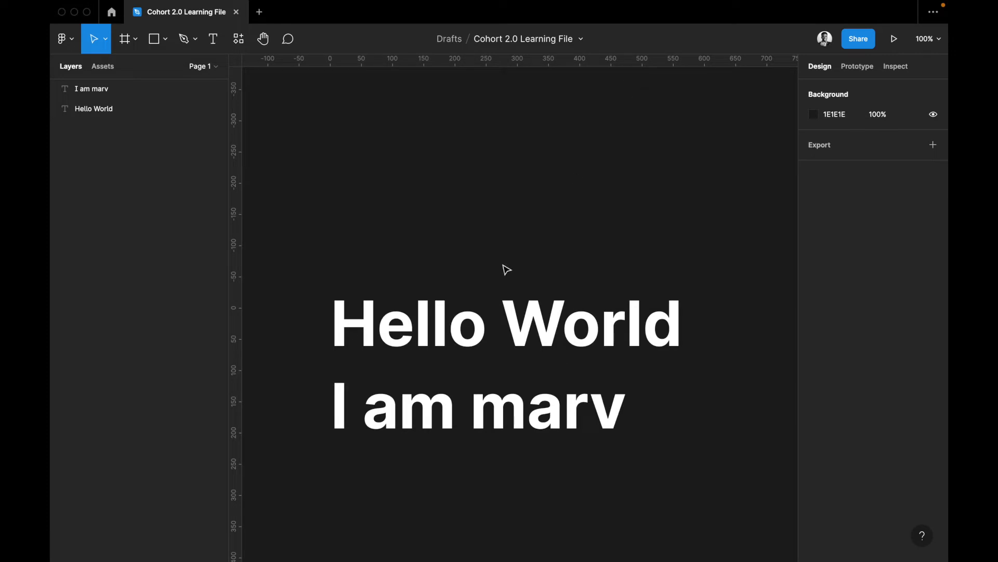
# Select both the Hello World text and the introduction line together with Cmd+A
pyautogui.click(451, 335)
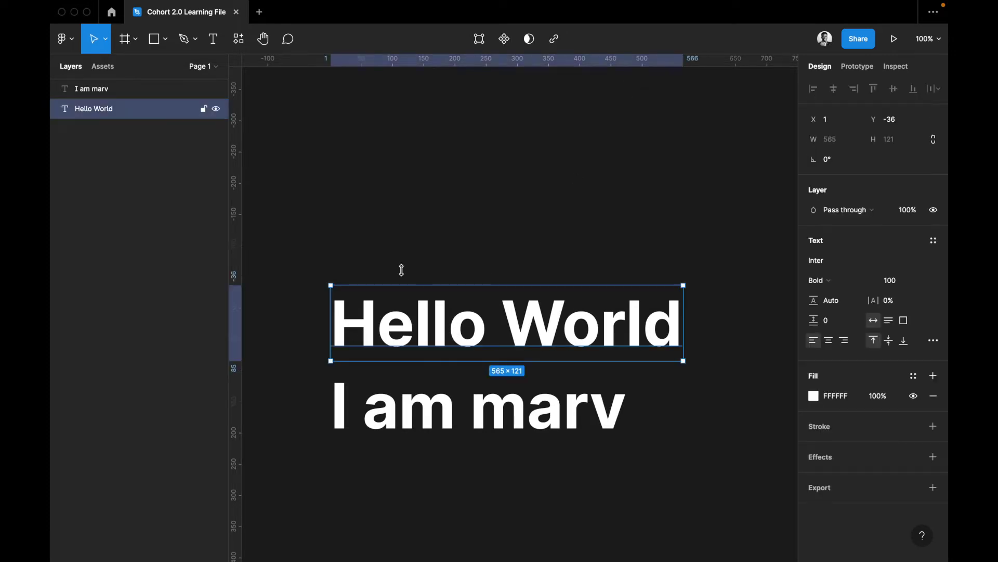
pyautogui.press('Escape')
pyautogui.press('super+a')
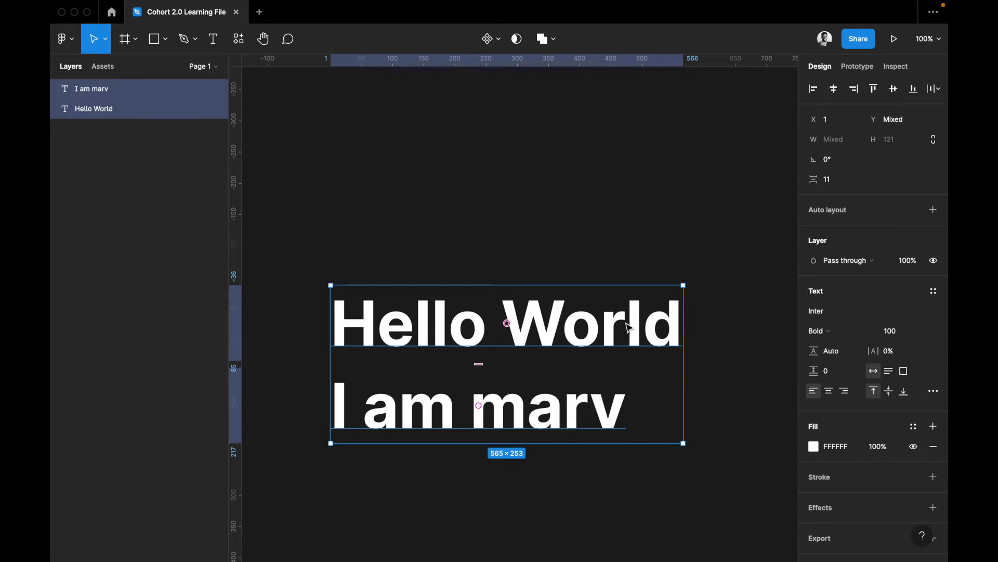
pyautogui.scroll(-3, 631, 327)
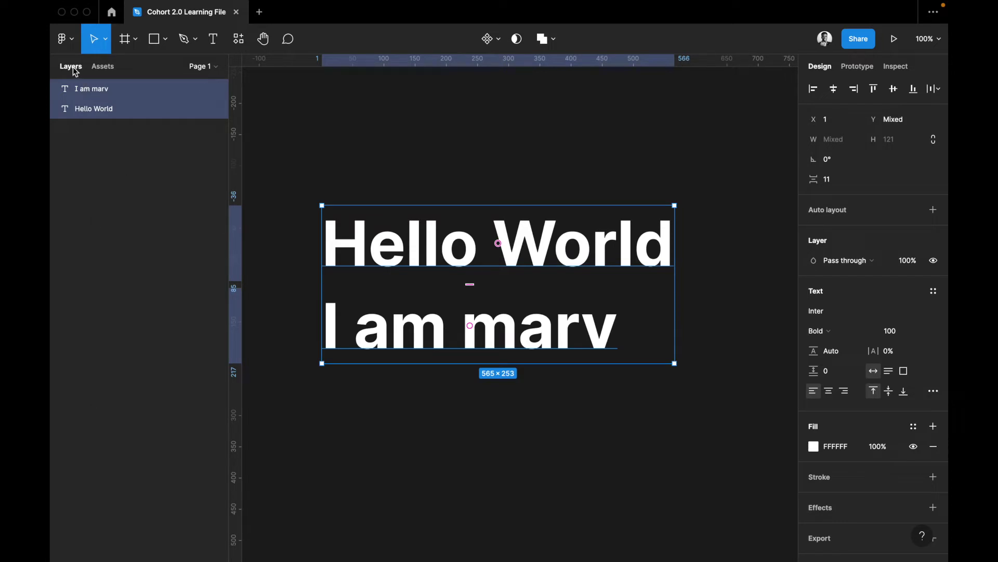
# Add an empty Page 2 from the Pages list, then return to Page 1
pyautogui.click(107, 67)
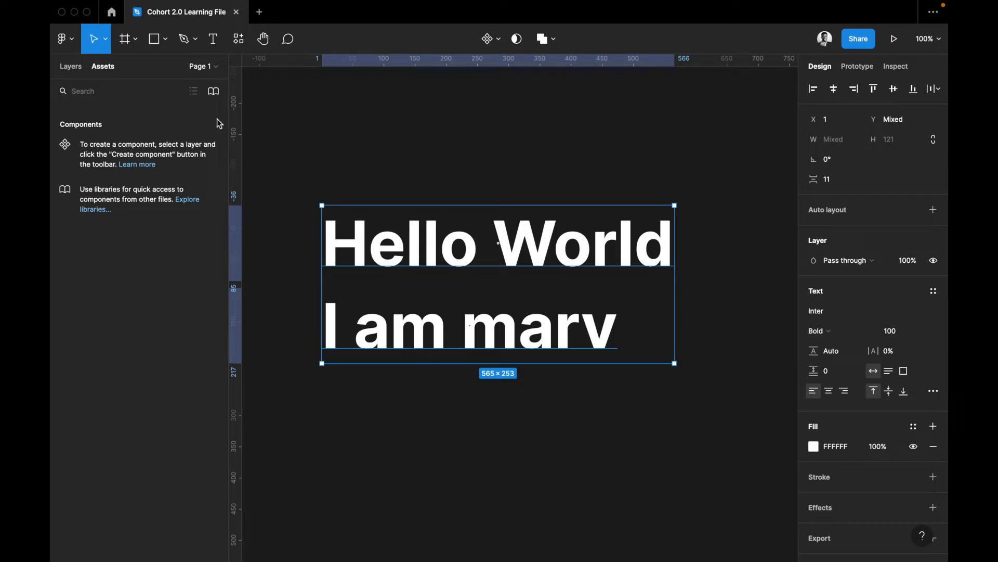
pyautogui.click(215, 67)
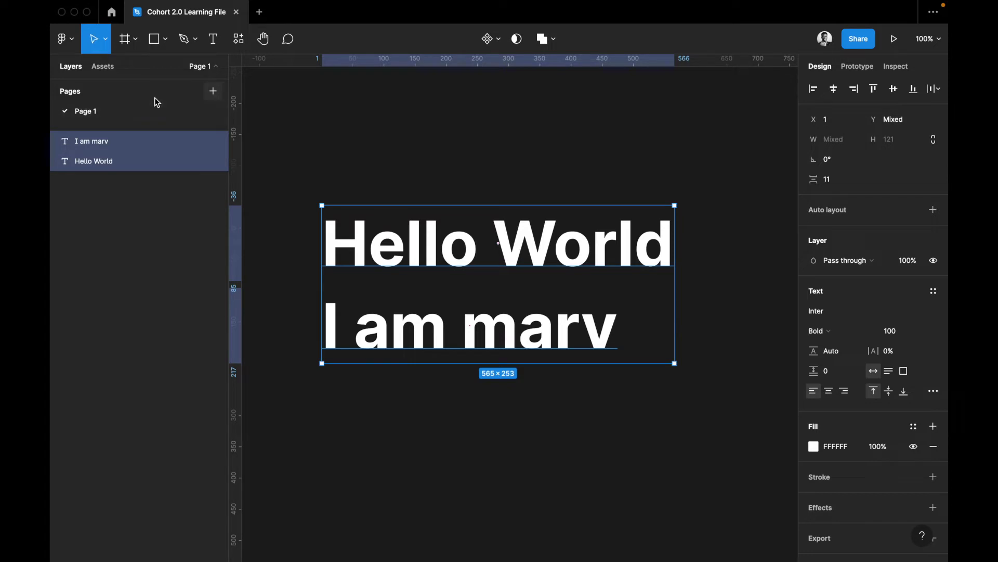
pyautogui.click(214, 91)
pyautogui.click(94, 119)
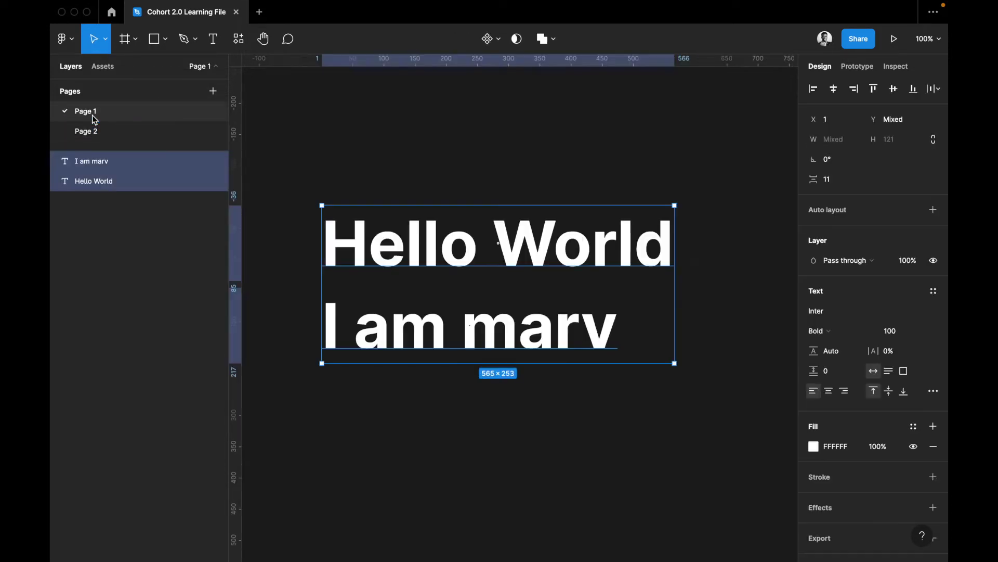
pyautogui.click(94, 137)
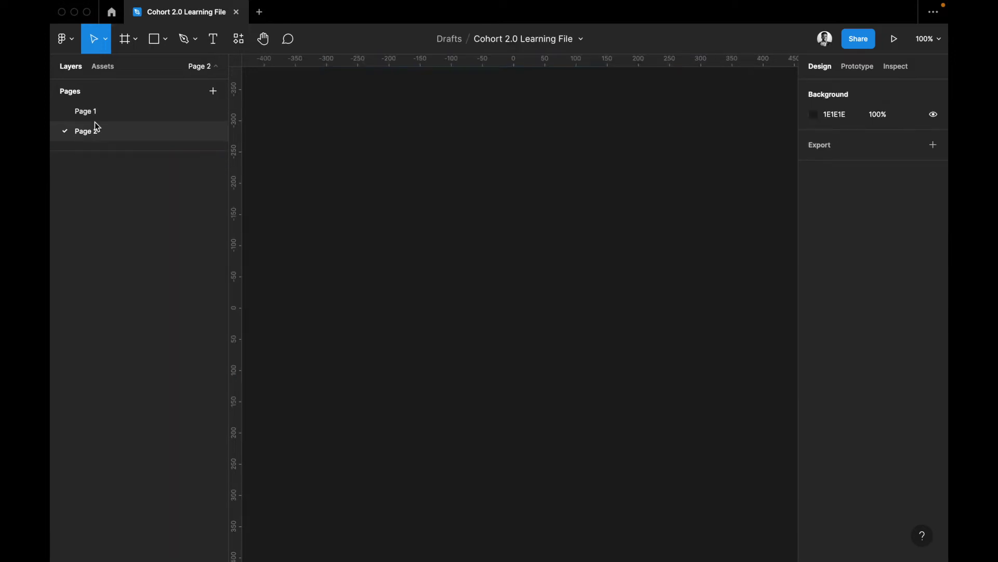
pyautogui.click(95, 106)
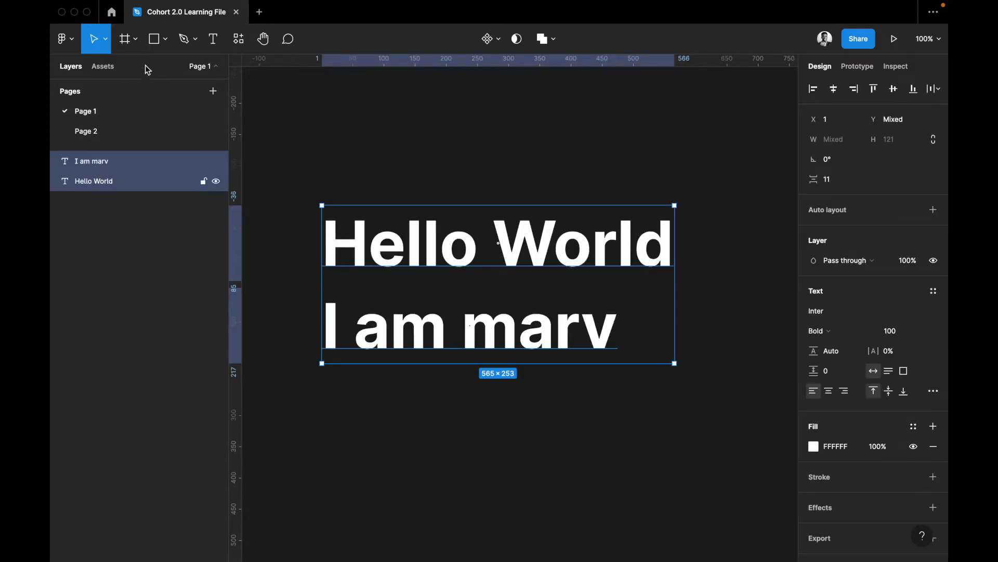
pyautogui.click(153, 43)
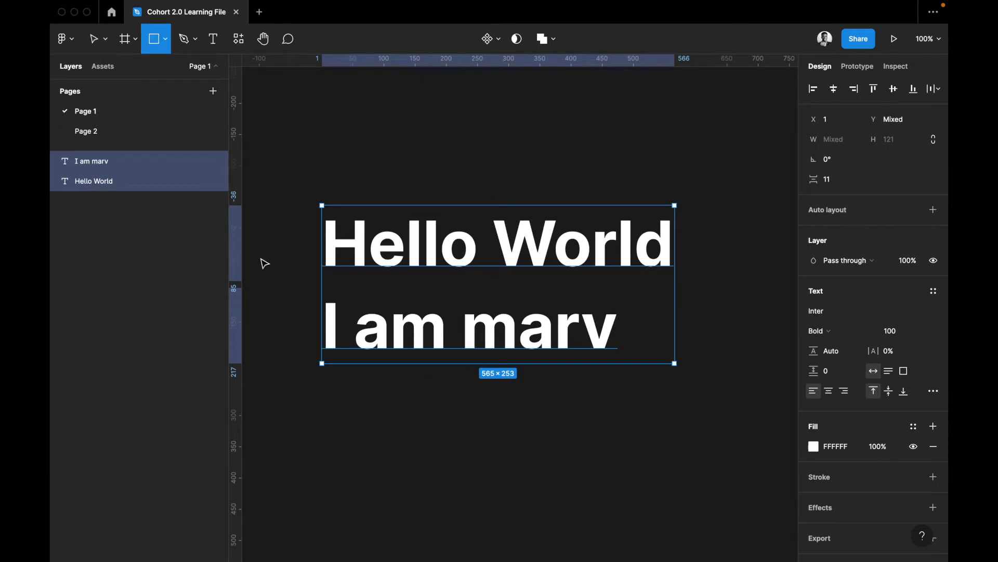
# Draw a 278×203 rectangle below the text and name its layer 'my rectangle'
pyautogui.moveTo(412, 385); pyautogui.dragTo(586, 511)
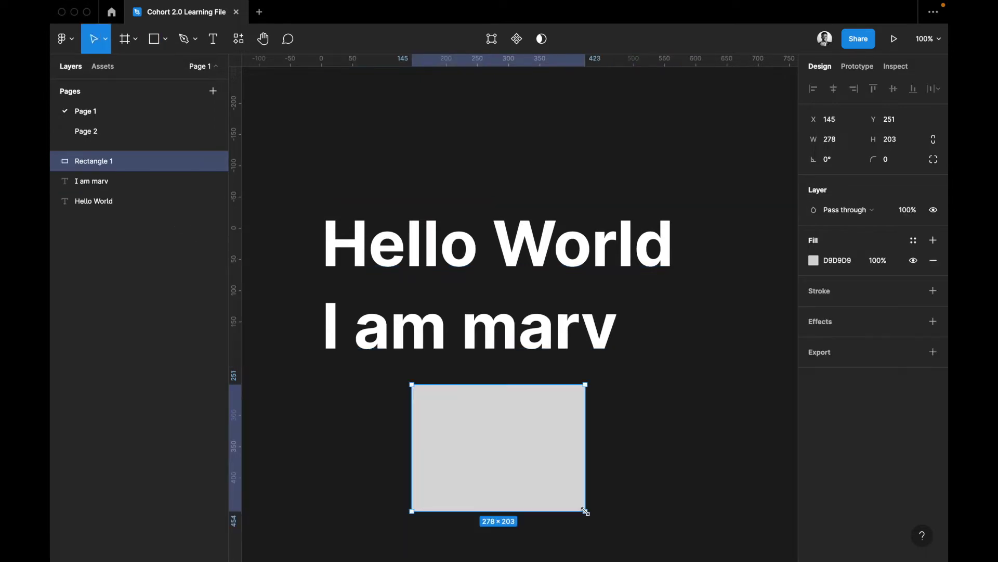
pyautogui.doubleClick(102, 162)
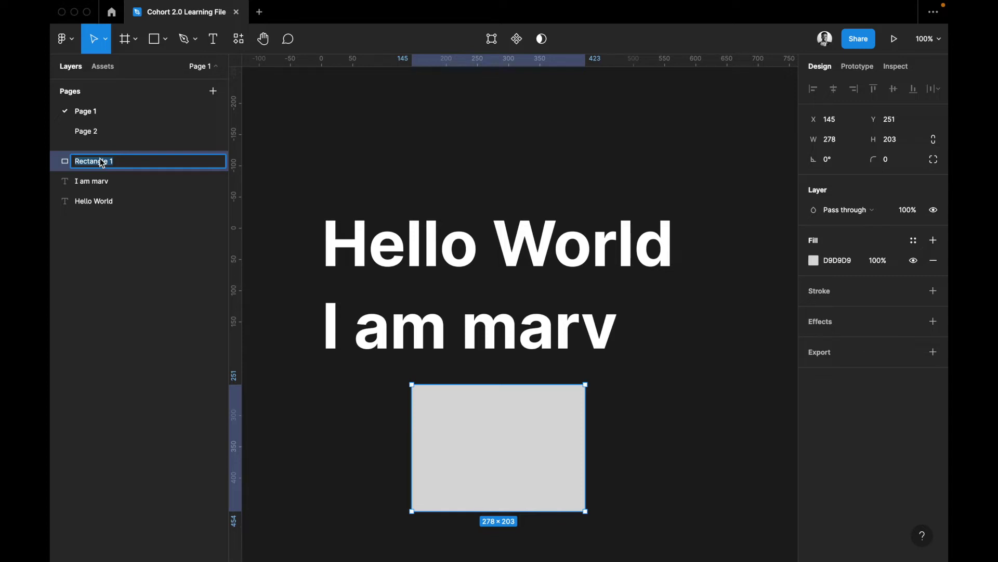
pyautogui.write('my rectangle')
pyautogui.press('Return')
# Rename the introduction text layer to 'name' and the Hello World layer to 'greeting'
pyautogui.doubleClick(89, 180)
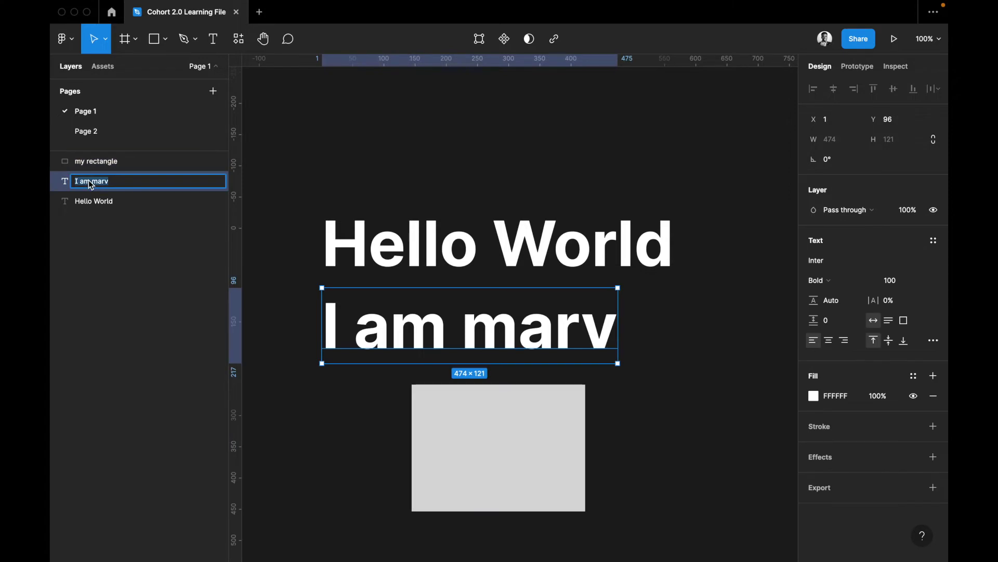
pyautogui.write('hell')
pyautogui.press('BackSpace')
pyautogui.write('name')
pyautogui.press('Return')
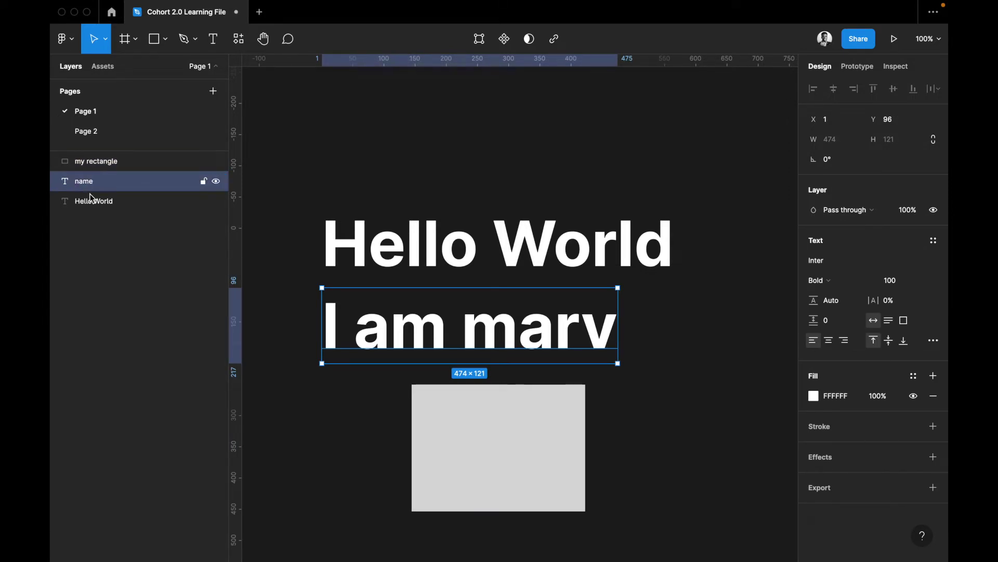
pyautogui.doubleClick(90, 198)
pyautogui.write('greet')
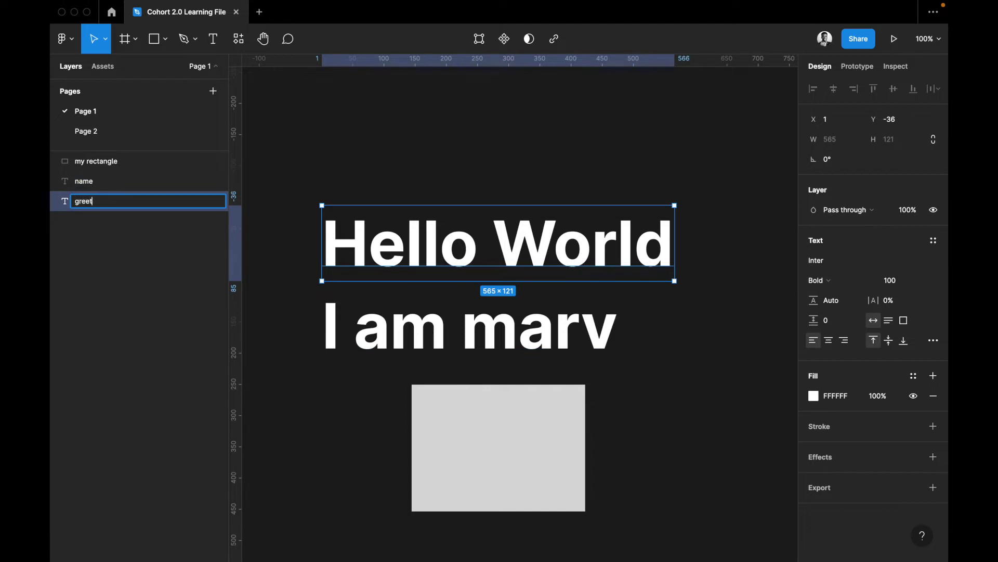
pyautogui.write('ing')
pyautogui.press('Return')
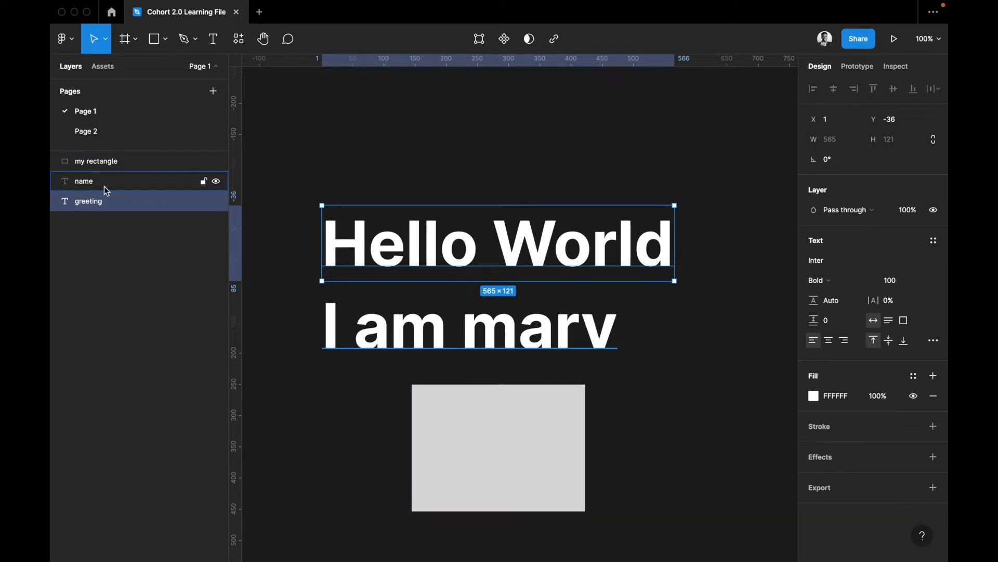
# Drag the Hello World heading up to Y -73, widening the gap above the name line
pyautogui.click(134, 43)
pyautogui.click(105, 41)
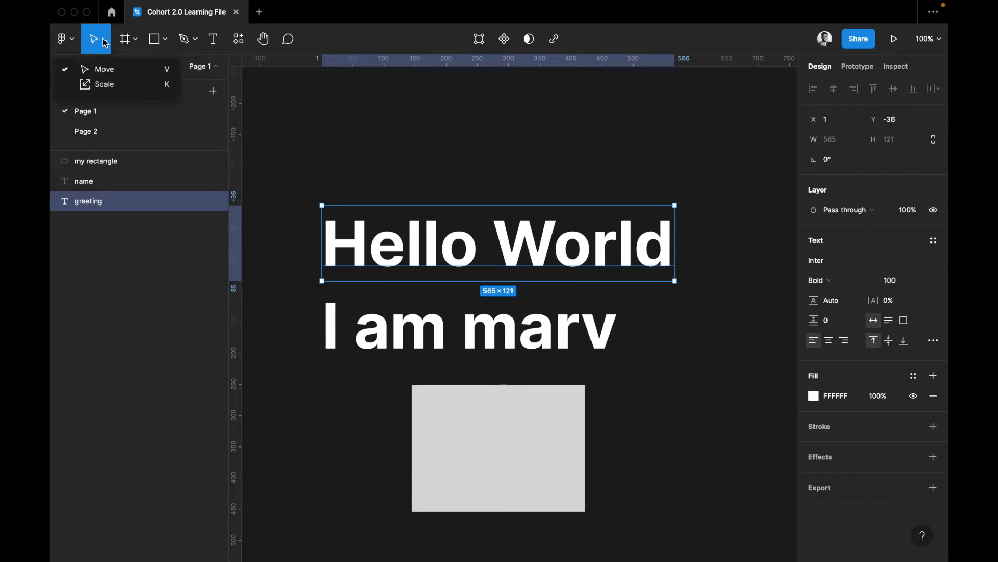
pyautogui.click(88, 69)
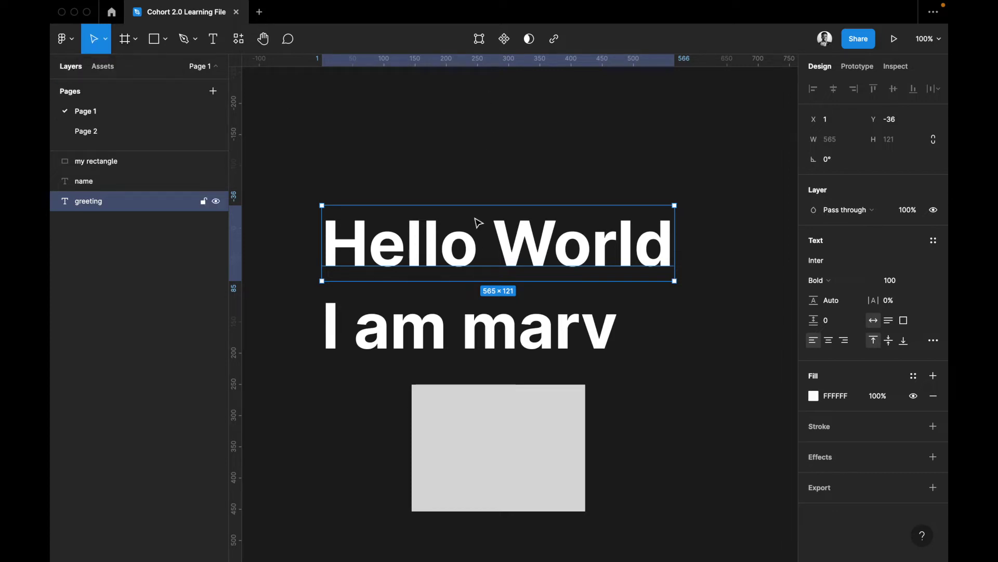
pyautogui.moveTo(477, 223); pyautogui.dragTo(470, 212)
pyautogui.moveTo(467, 236); pyautogui.dragTo(465, 235)
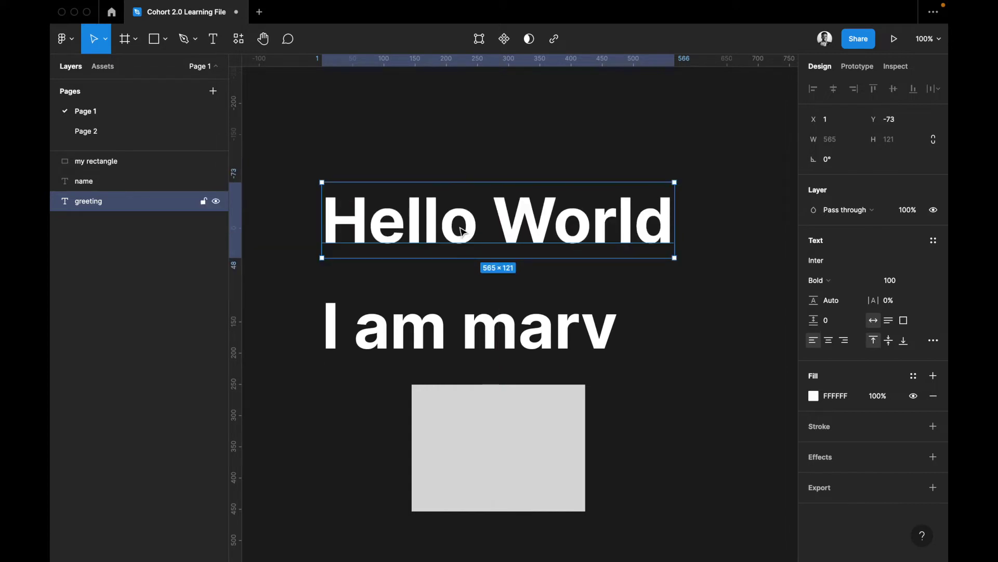
# Switch the Move tool dropdown to Scale (K) for proportional scaling
pyautogui.click(106, 42)
pyautogui.click(103, 84)
pyautogui.scroll(-2, 520, 307)
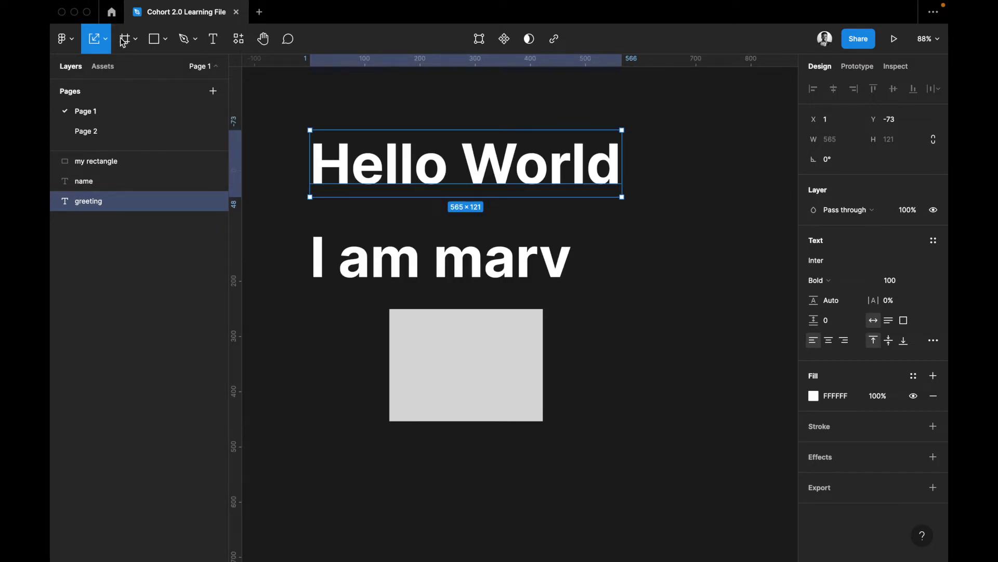
# Draw a 214×206 frame, then delete it along with the rectangle and both text layers
pyautogui.click(136, 40)
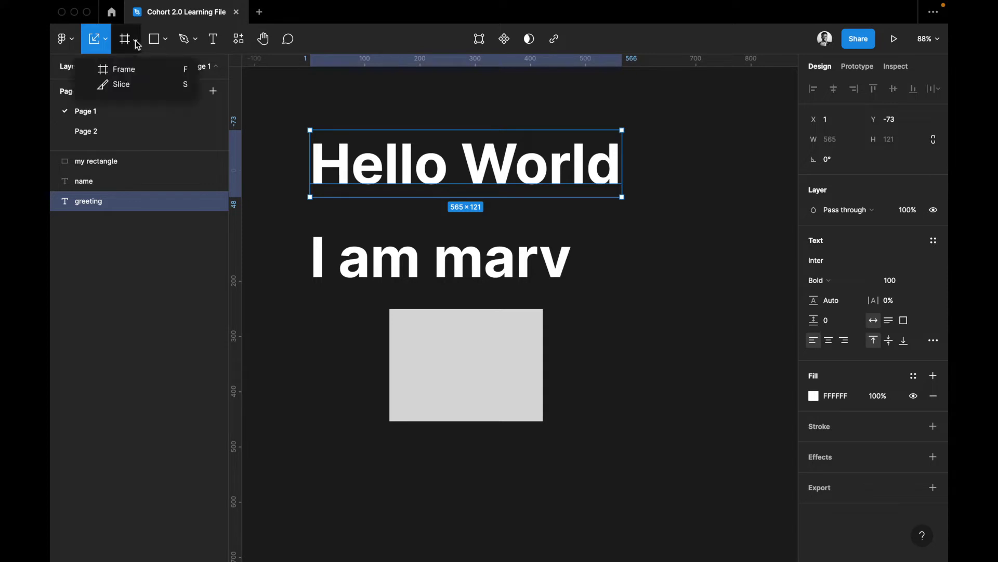
pyautogui.click(130, 70)
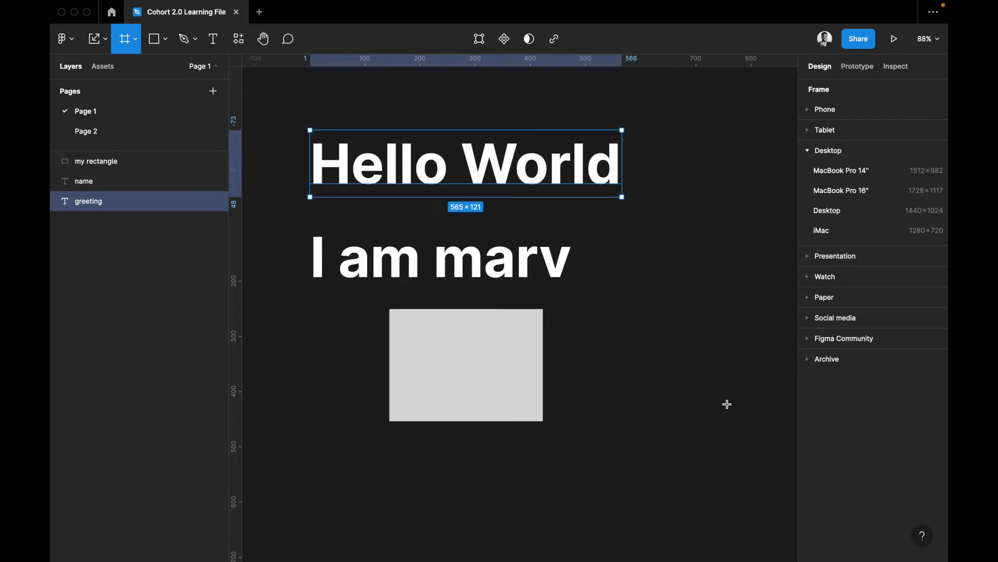
pyautogui.moveTo(726, 403); pyautogui.dragTo(727, 404)
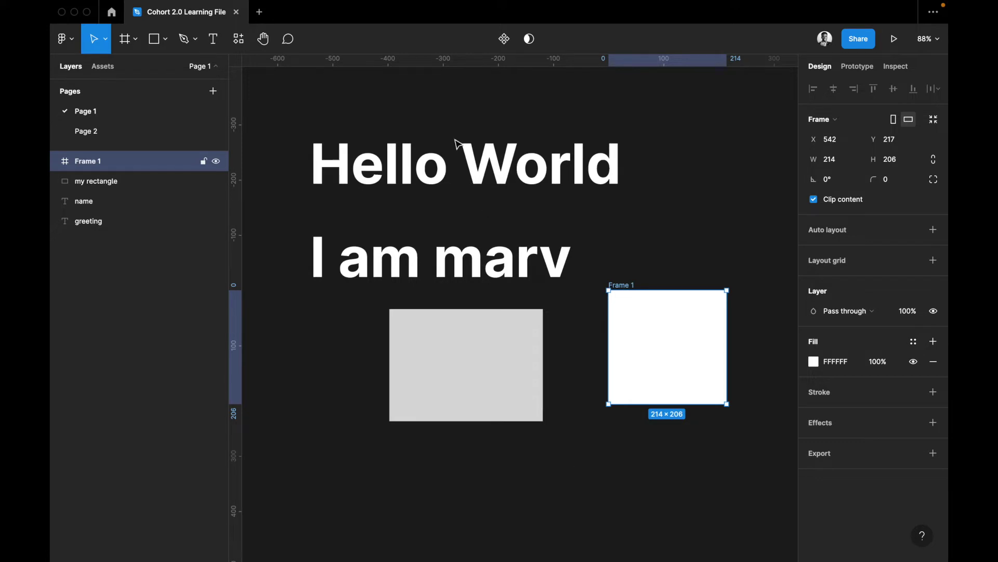
pyautogui.press('BackSpace')
pyautogui.press('super+a')
pyautogui.press('BackSpace')
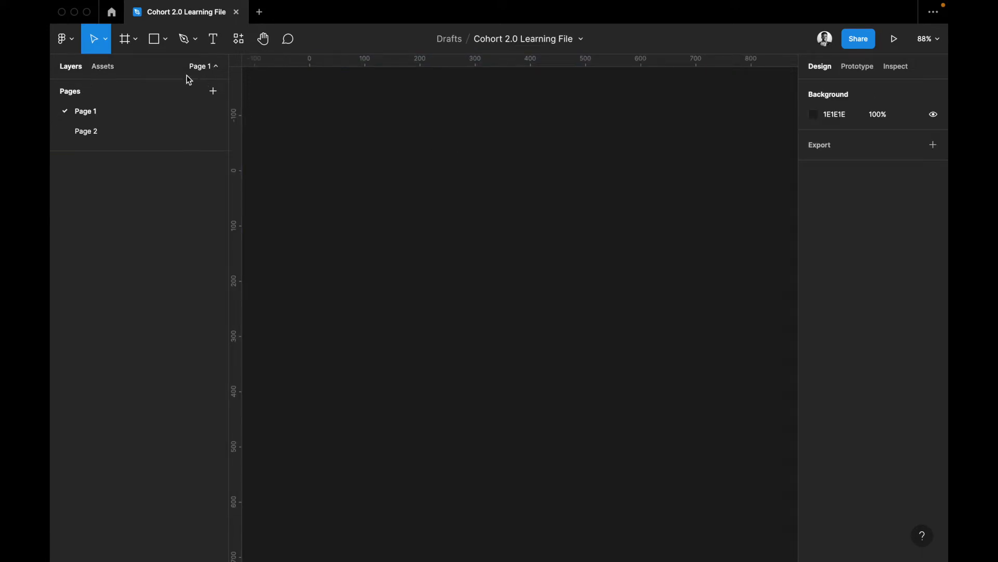
# Create a 360×800 Android Large phone frame, undoing a trial scale with K
pyautogui.click(125, 41)
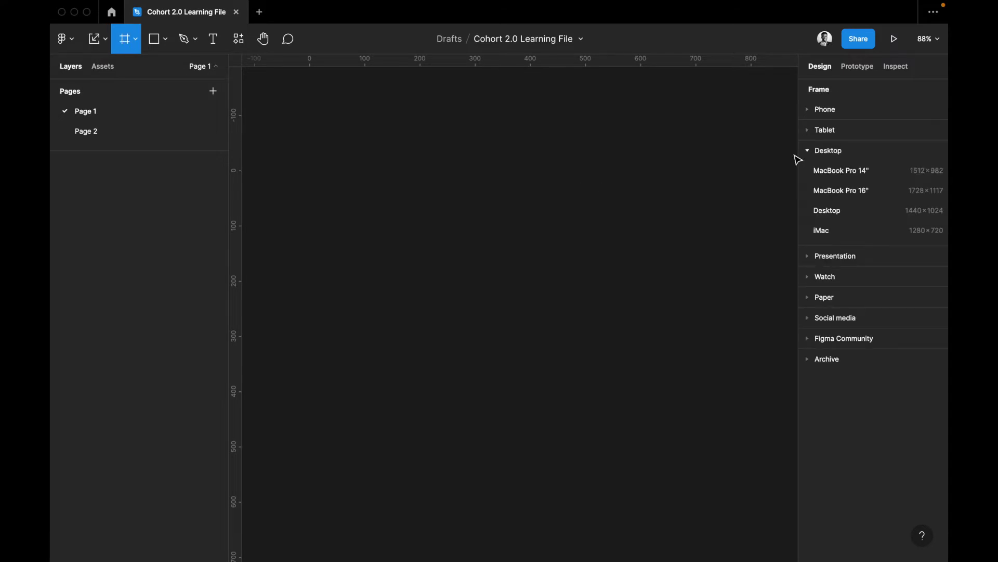
pyautogui.click(809, 110)
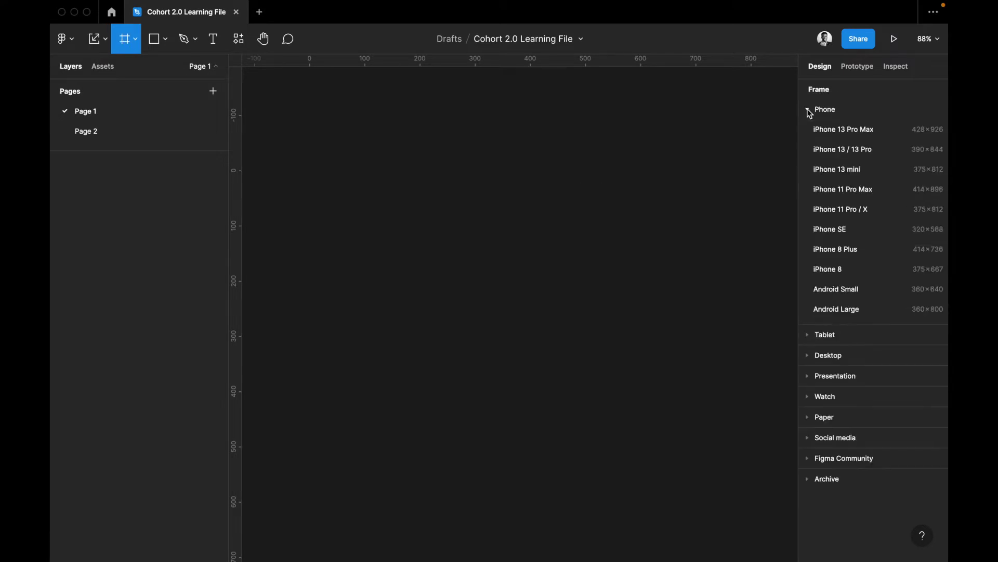
pyautogui.click(837, 310)
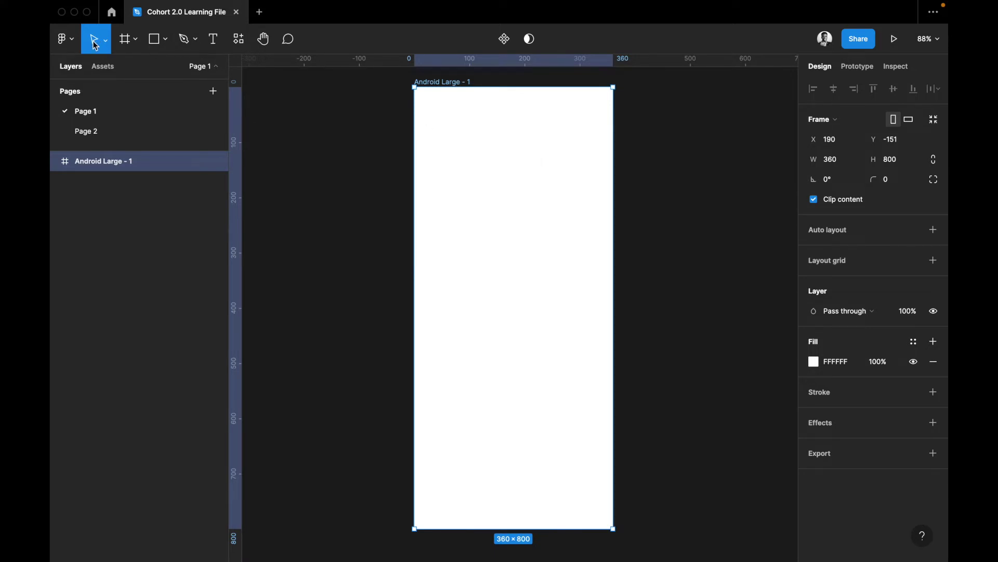
pyautogui.press('k')
pyautogui.moveTo(613, 87); pyautogui.dragTo(605, 104)
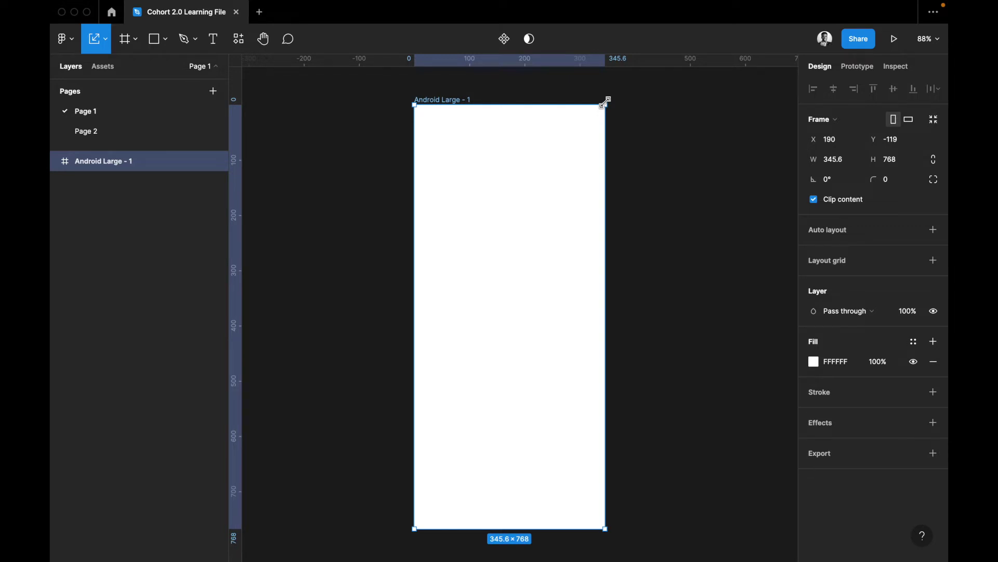
pyautogui.press('super+z')
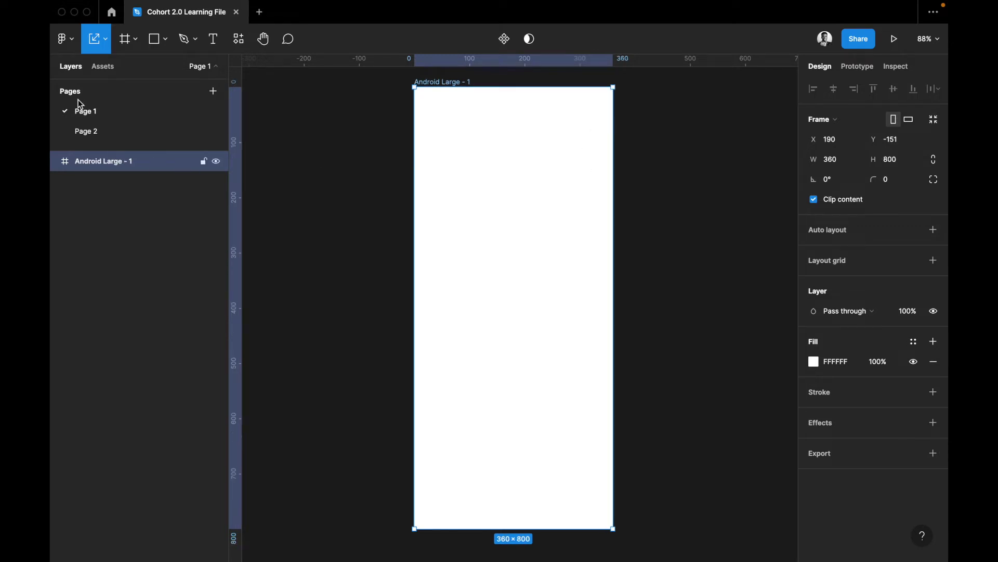
# Add a 'Hello' text layer inside the Android Large - 1 frame
pyautogui.press('t')
pyautogui.click(477, 148)
pyautogui.write('Hell')
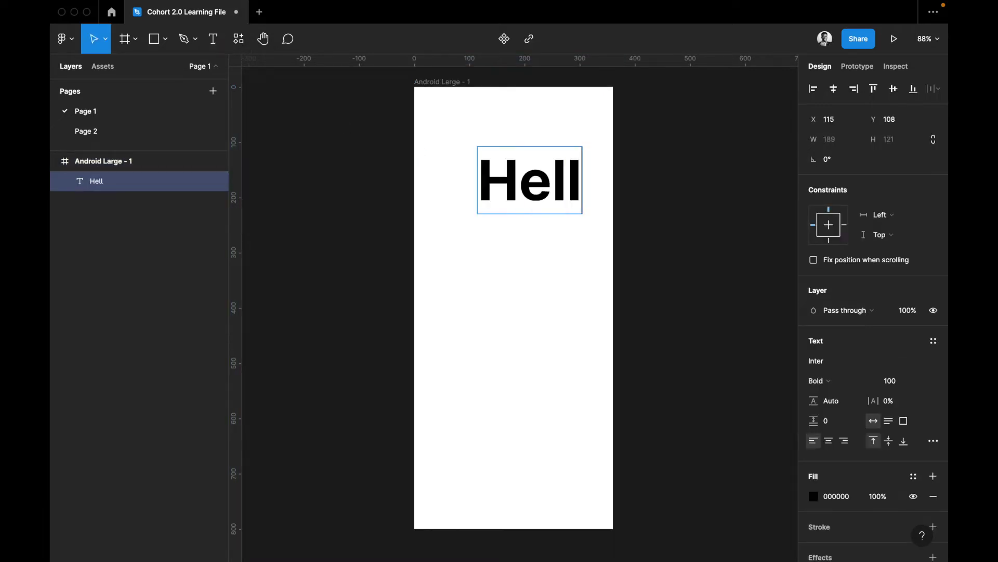
pyautogui.write('o')
pyautogui.press('Escape')
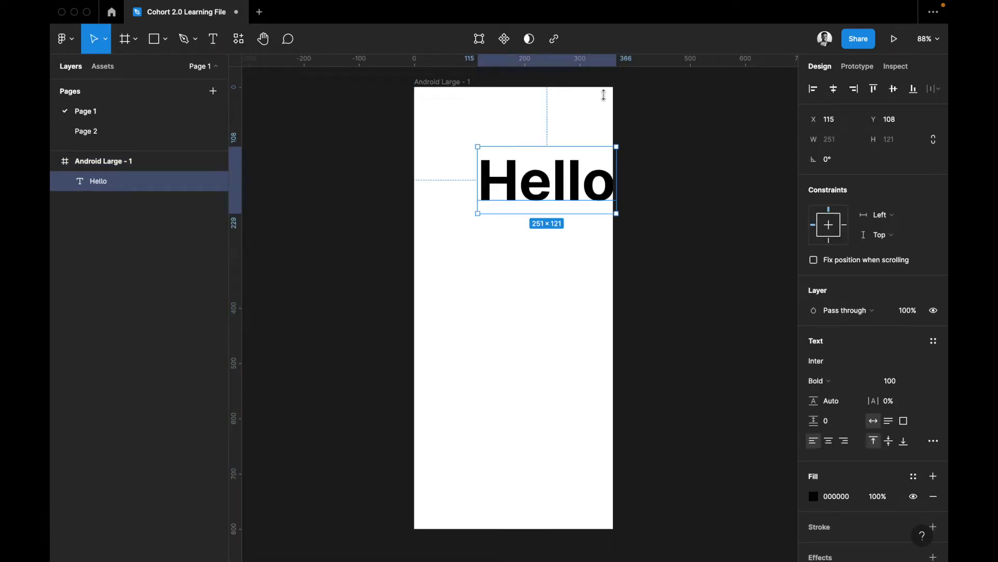
# Scale the frame and its Hello text together to 365×811 with the Scale tool
pyautogui.click(603, 95)
pyautogui.moveTo(591, 108); pyautogui.dragTo(592, 107)
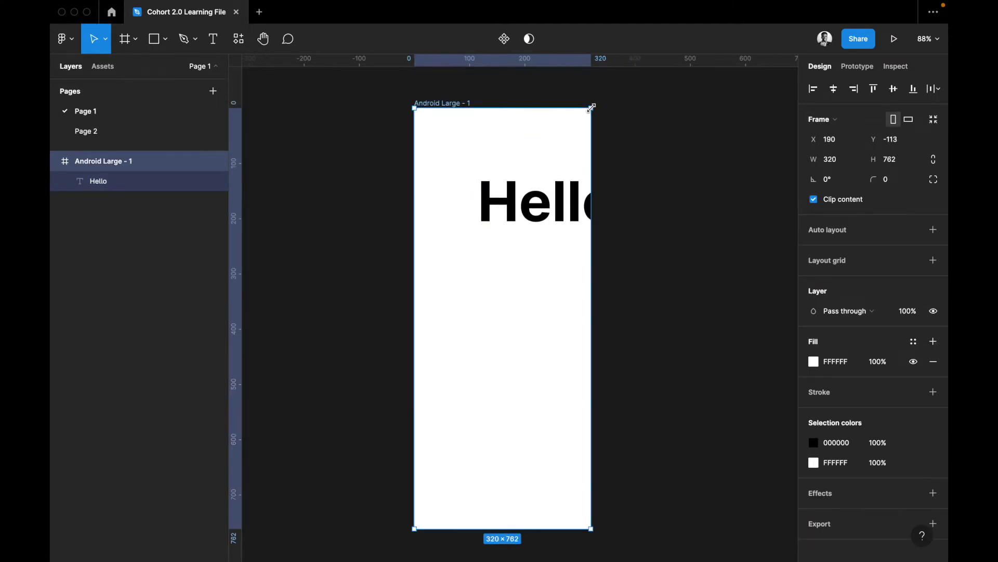
pyautogui.hotkey('ctrl', 'z')
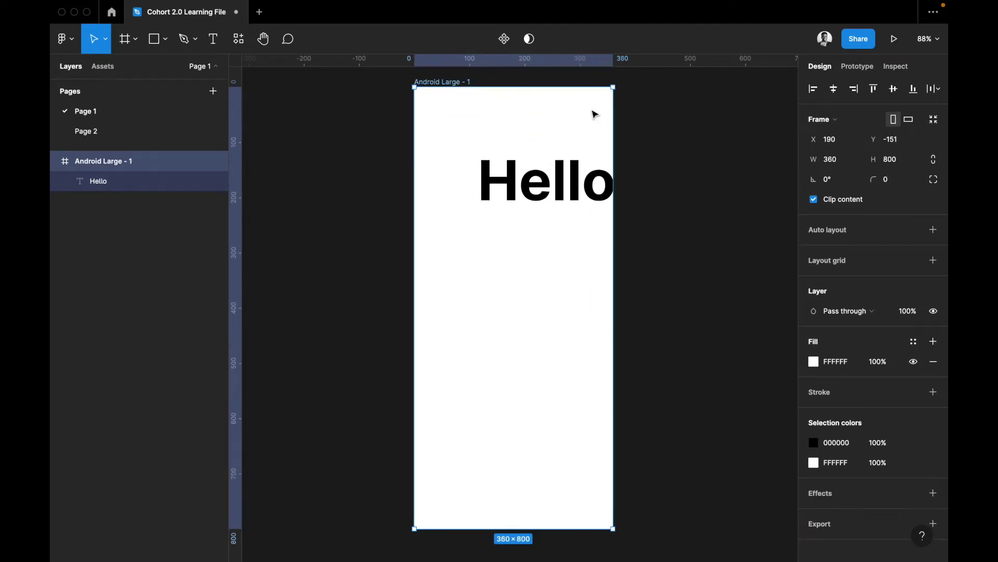
pyautogui.click(105, 41)
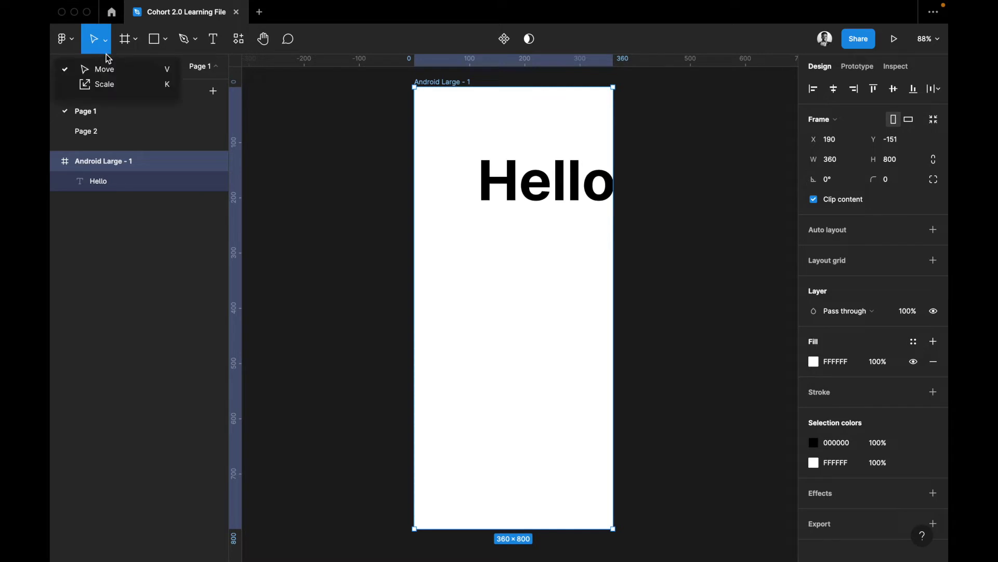
pyautogui.click(113, 86)
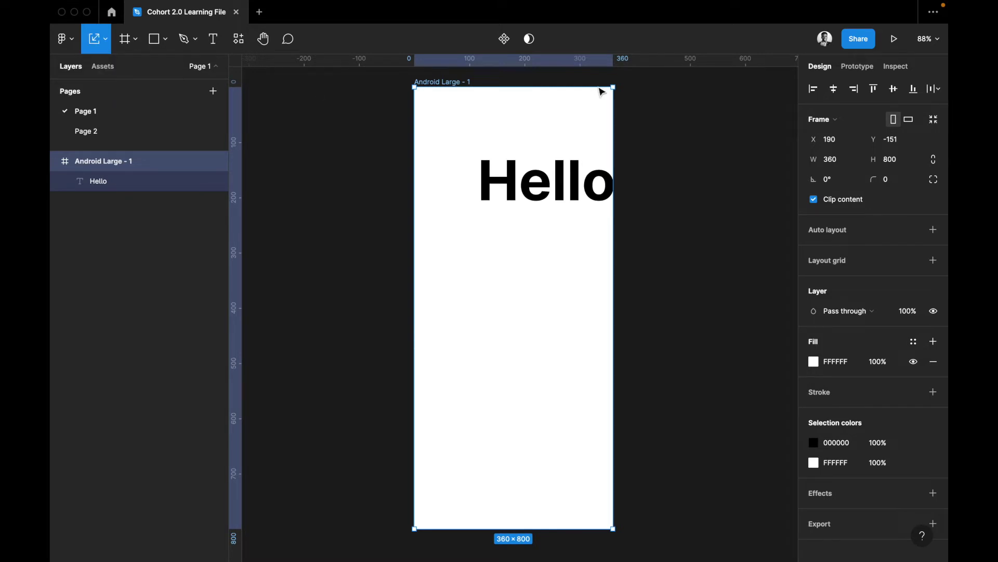
pyautogui.moveTo(617, 86); pyautogui.dragTo(512, 261)
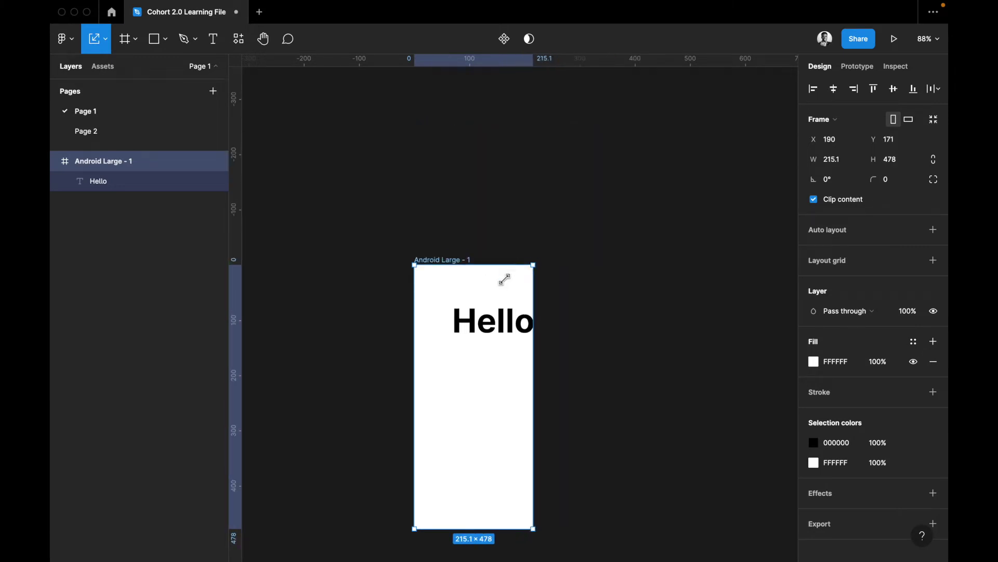
pyautogui.moveTo(481, 334); pyautogui.dragTo(631, 138)
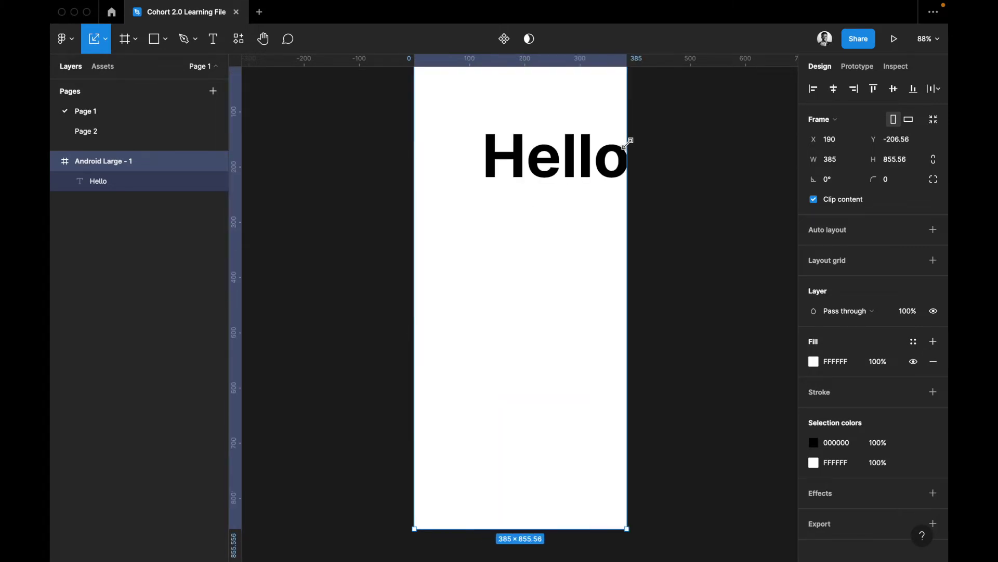
pyautogui.moveTo(617, 184); pyautogui.dragTo(616, 184)
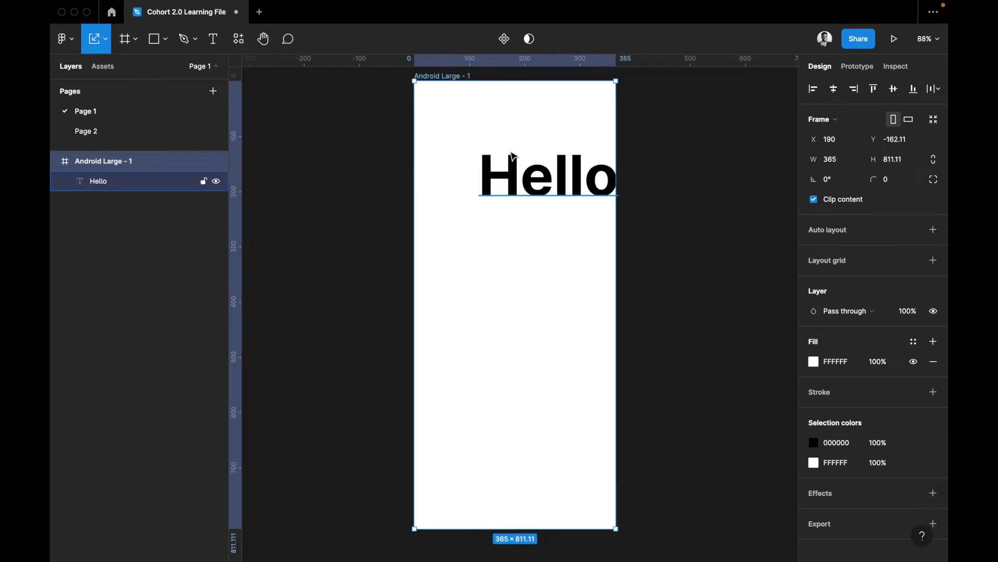
pyautogui.scroll(1, 514, 156)
pyautogui.hscroll(4, 513, 156)
pyautogui.scroll(1, 513, 156)
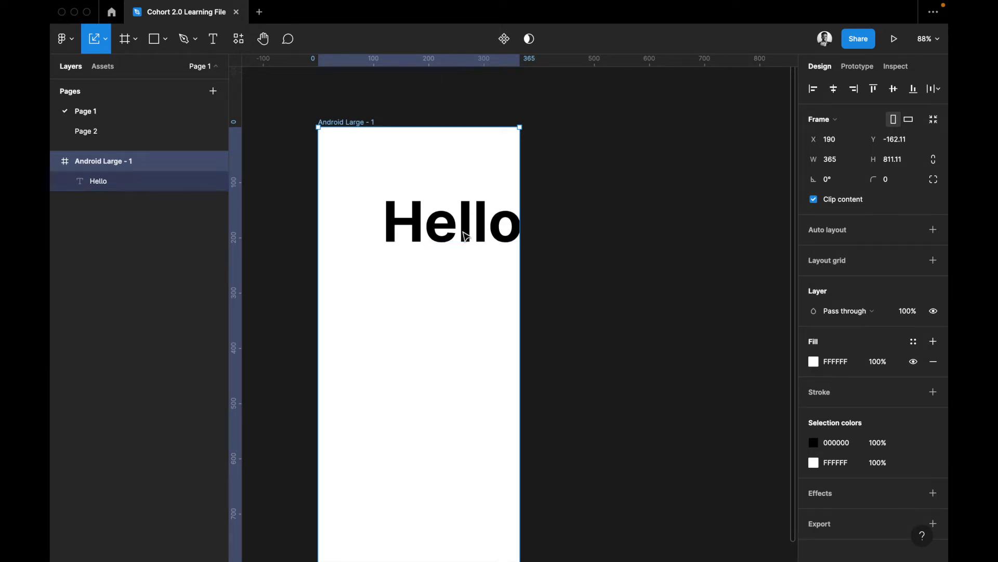
# Switch the Move dropdown back to the ordinary Move tool
pyautogui.click(107, 46)
pyautogui.click(109, 68)
pyautogui.click(137, 41)
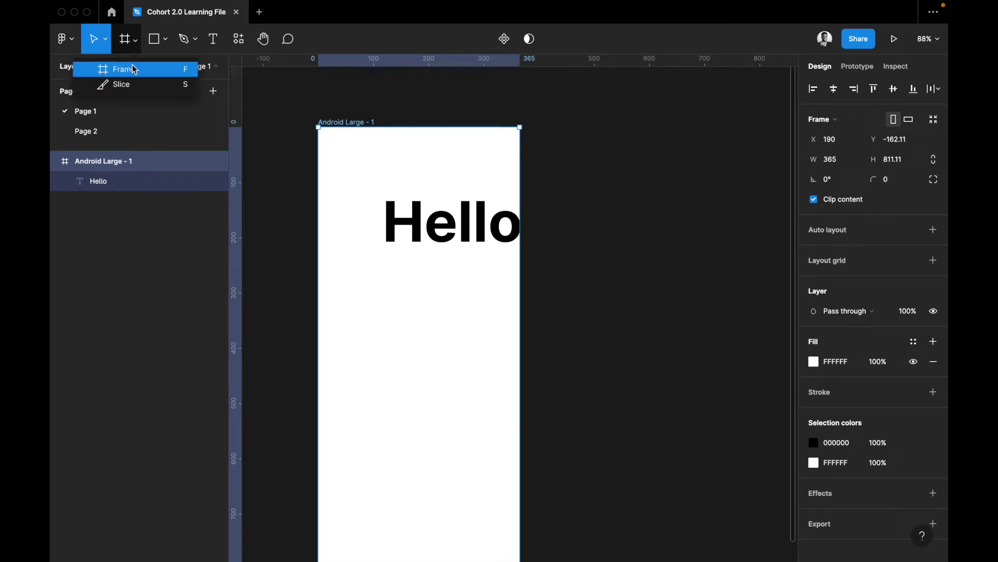
# Add a 1280×720 iMac frame from the Desktop presets at X 595, Y -177
pyautogui.click(134, 70)
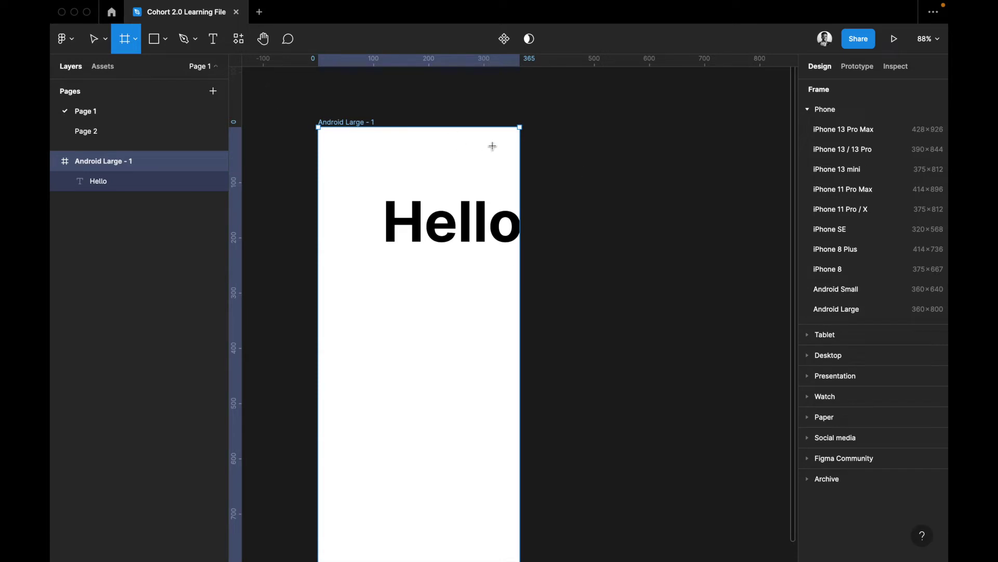
pyautogui.hscroll(5, 501, 187)
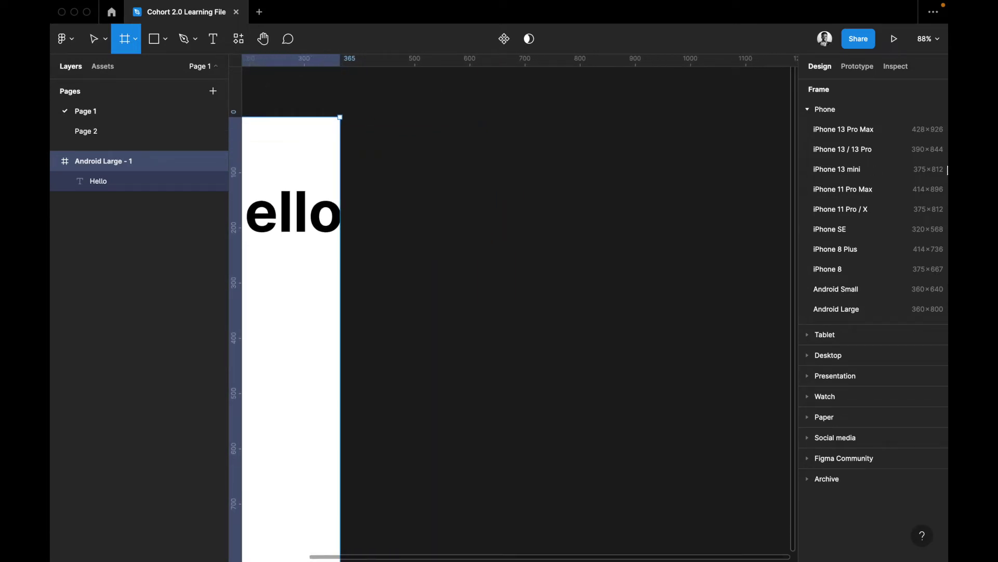
pyautogui.click(824, 356)
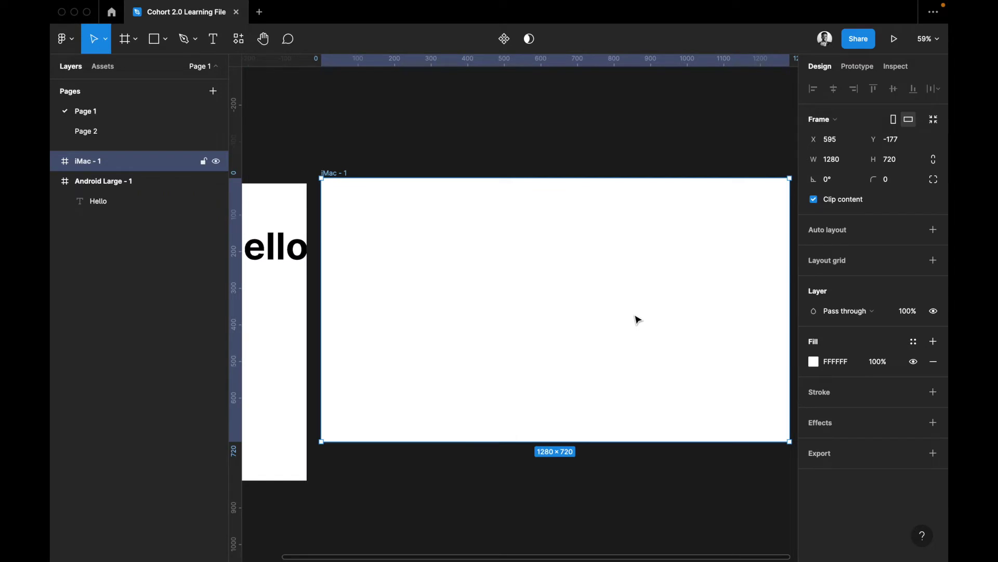
pyautogui.hscroll(2, 634, 312)
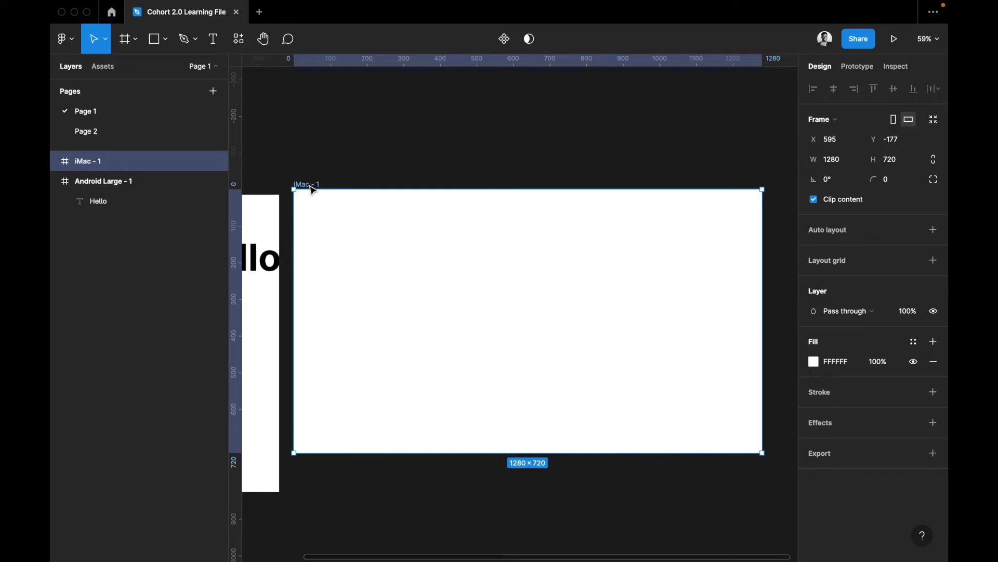
# Draw a 657×720 Slice 1 over the right part of iMac - 1, at X 623, Y 0
pyautogui.click(127, 41)
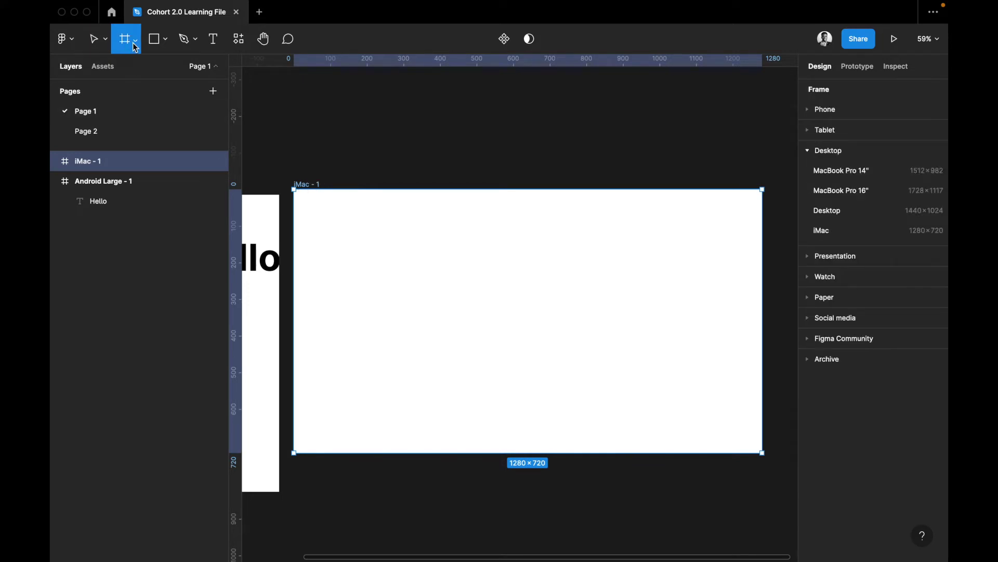
pyautogui.click(137, 44)
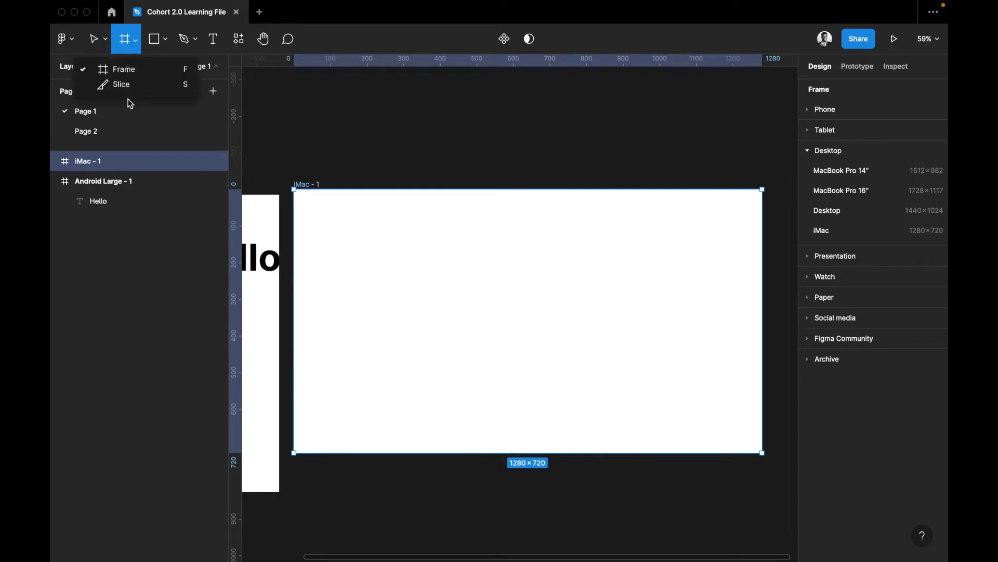
pyautogui.click(127, 100)
pyautogui.click(137, 42)
pyautogui.click(120, 84)
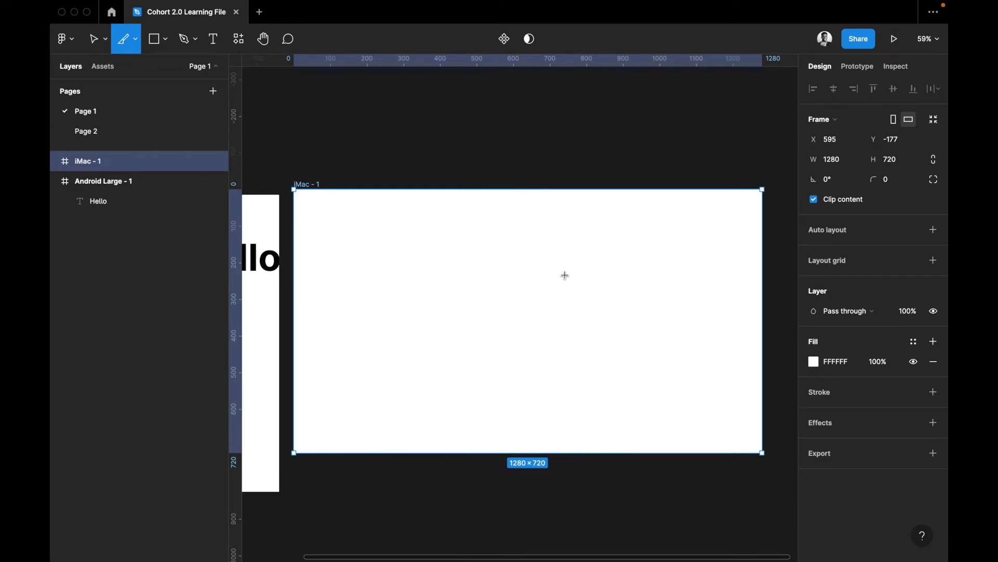
pyautogui.moveTo(522, 190); pyautogui.dragTo(762, 452)
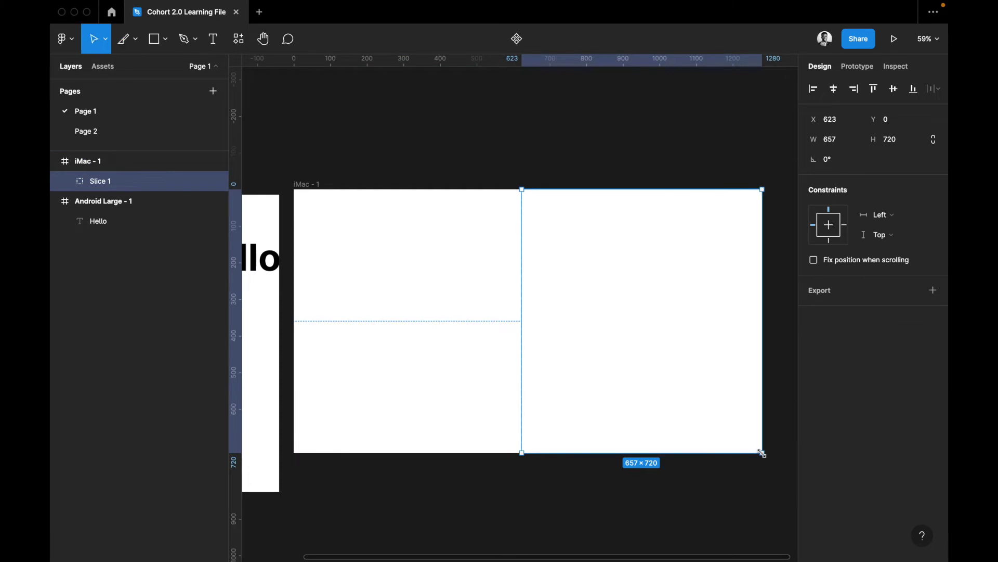
pyautogui.hscroll(5, 762, 454)
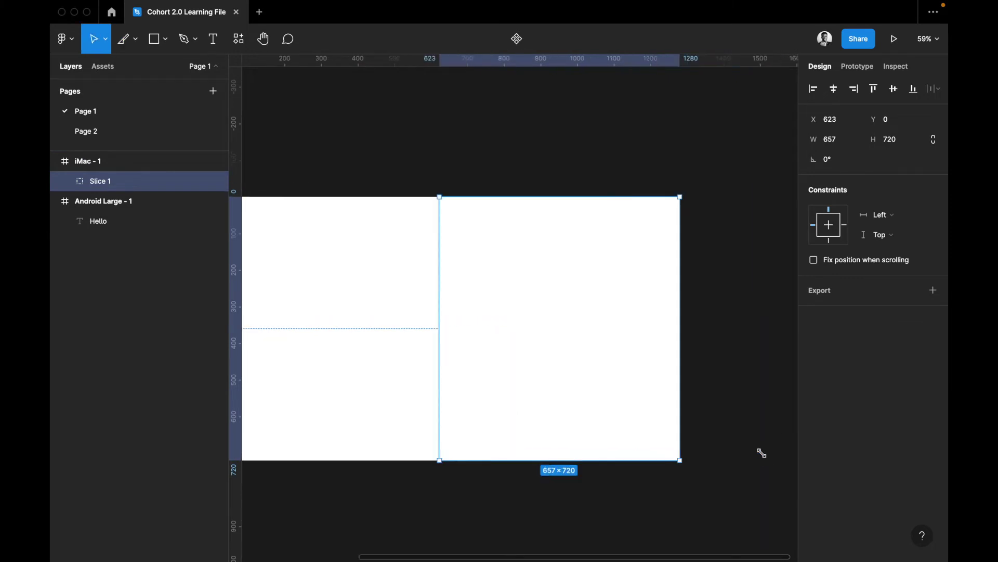
pyautogui.hscroll(-2, 416, 216)
pyautogui.click(470, 244)
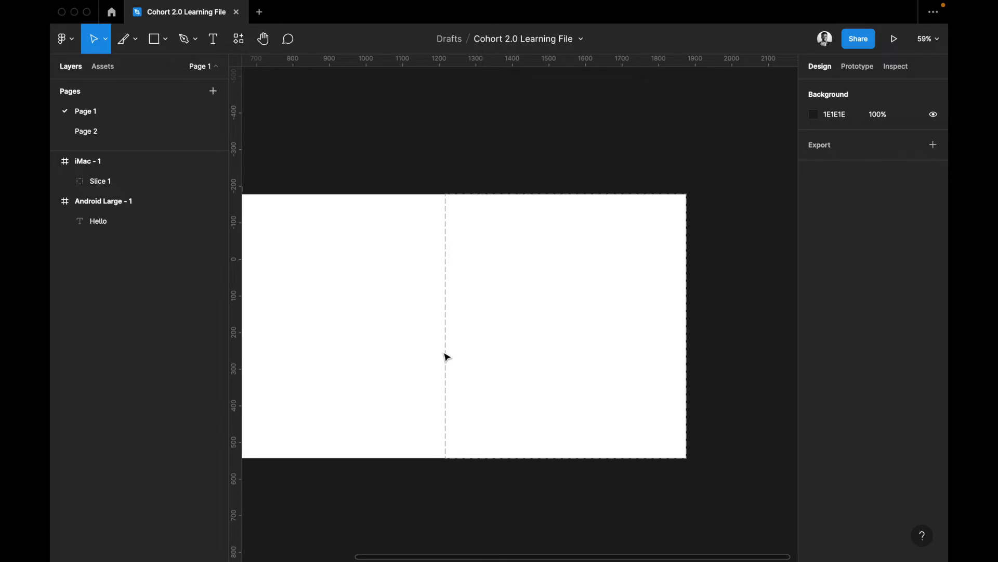
pyautogui.click(448, 306)
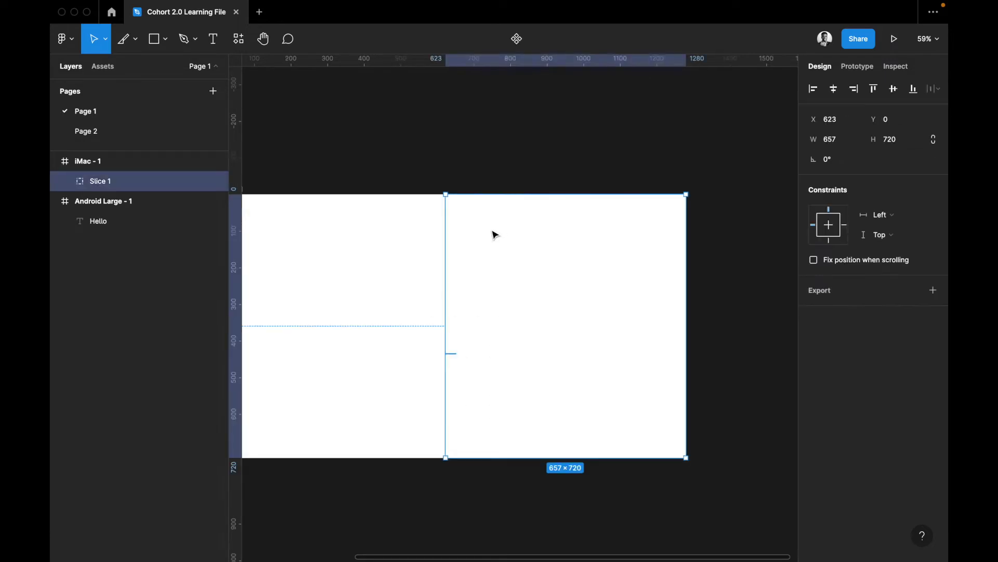
pyautogui.hscroll(-2, 544, 343)
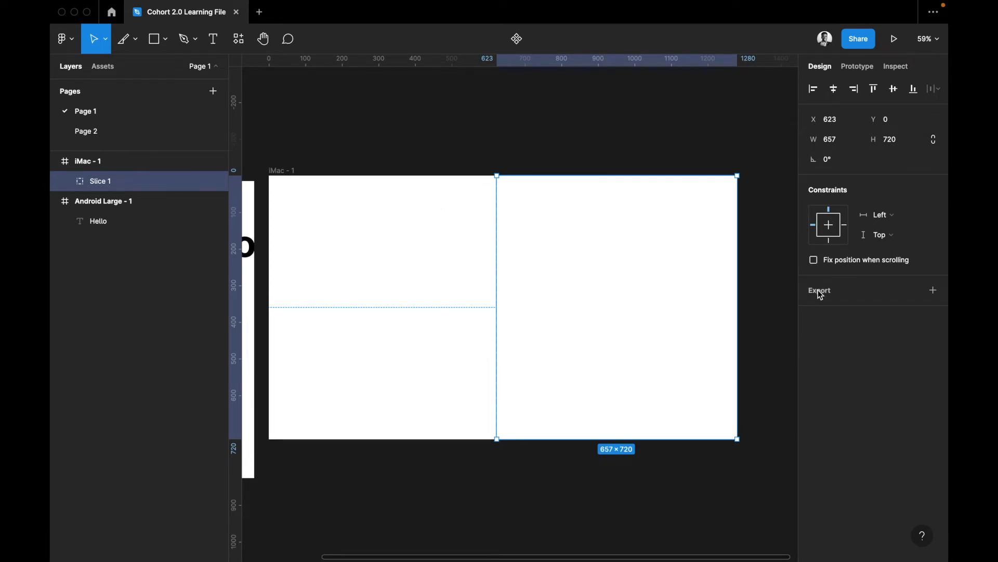
# Draw a 498×283 rectangle inside the iMac frame
pyautogui.click(450, 252)
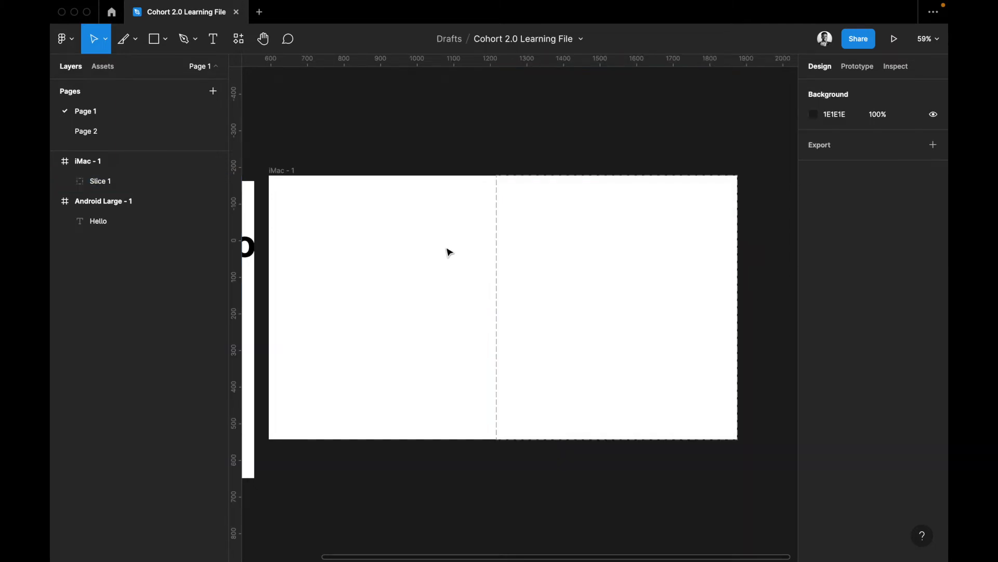
pyautogui.press('r')
pyautogui.moveTo(446, 247); pyautogui.dragTo(629, 350)
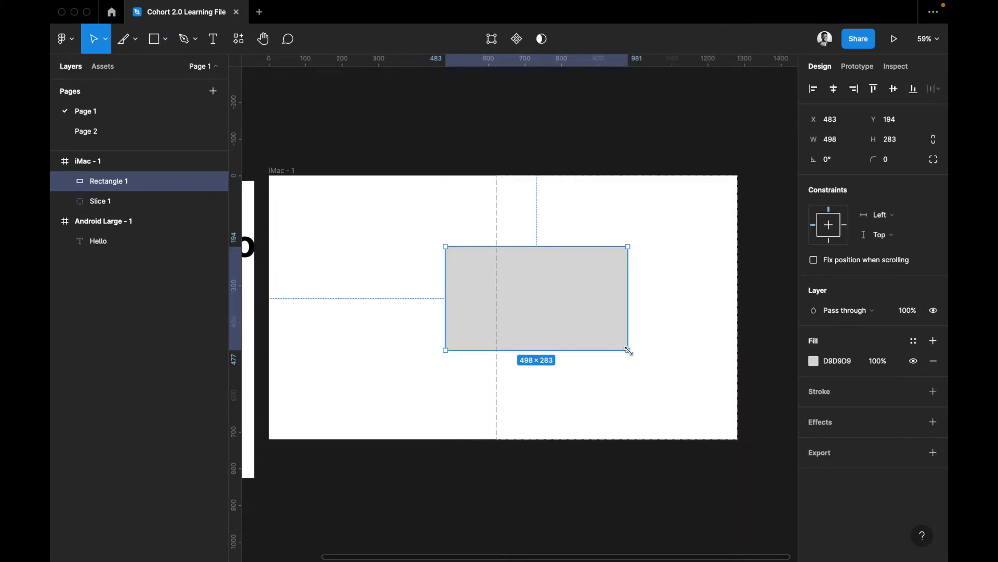
# Set the rectangle's fill to bright red FE1515
pyautogui.click(814, 362)
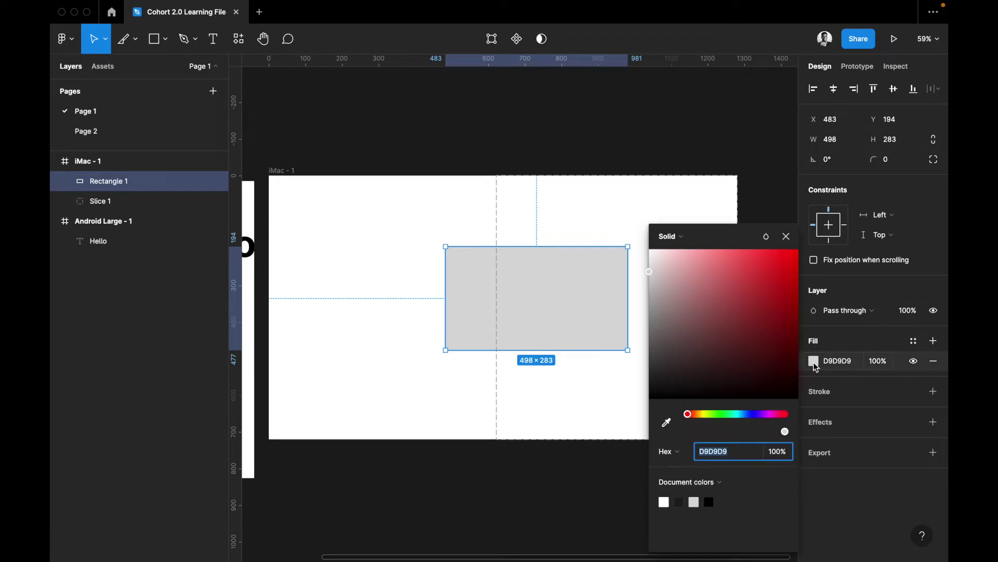
pyautogui.click(774, 290)
pyautogui.moveTo(774, 290); pyautogui.dragTo(769, 263)
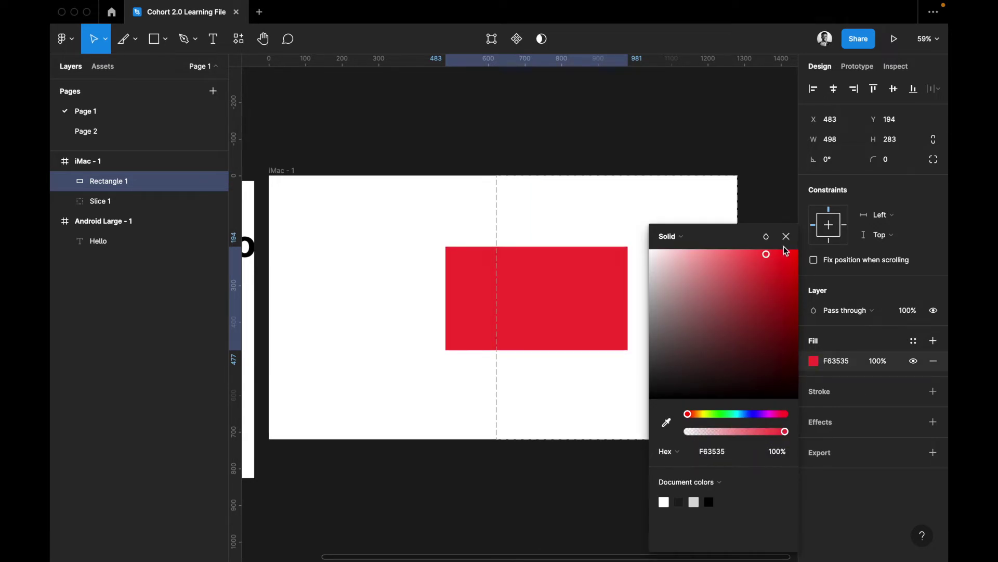
pyautogui.click(786, 254)
pyautogui.moveTo(788, 249); pyautogui.dragTo(787, 244)
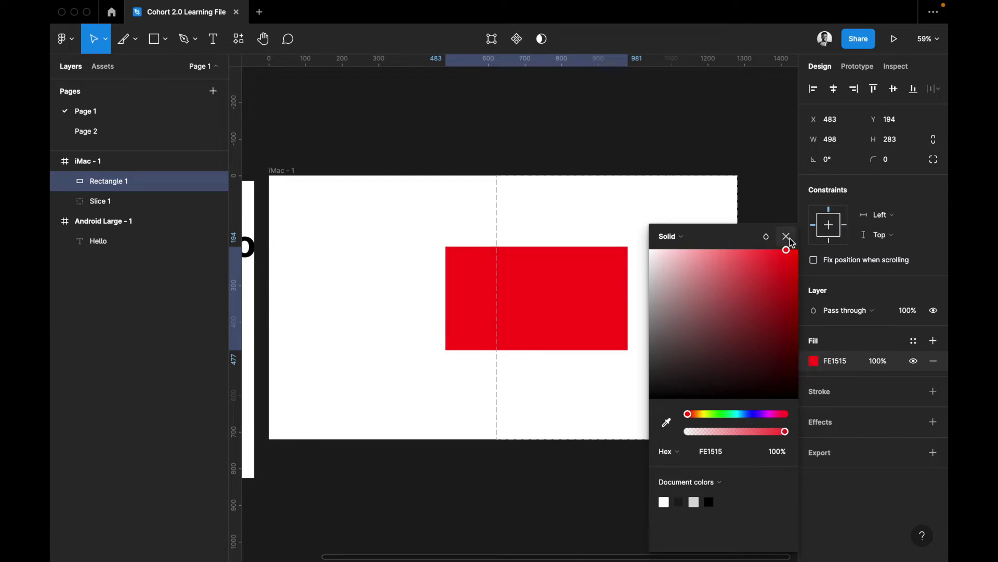
pyautogui.click(786, 236)
# Move the red rectangle left to X 365, Y 185, overlapping the slice
pyautogui.click(522, 294)
pyautogui.moveTo(470, 306); pyautogui.dragTo(428, 303)
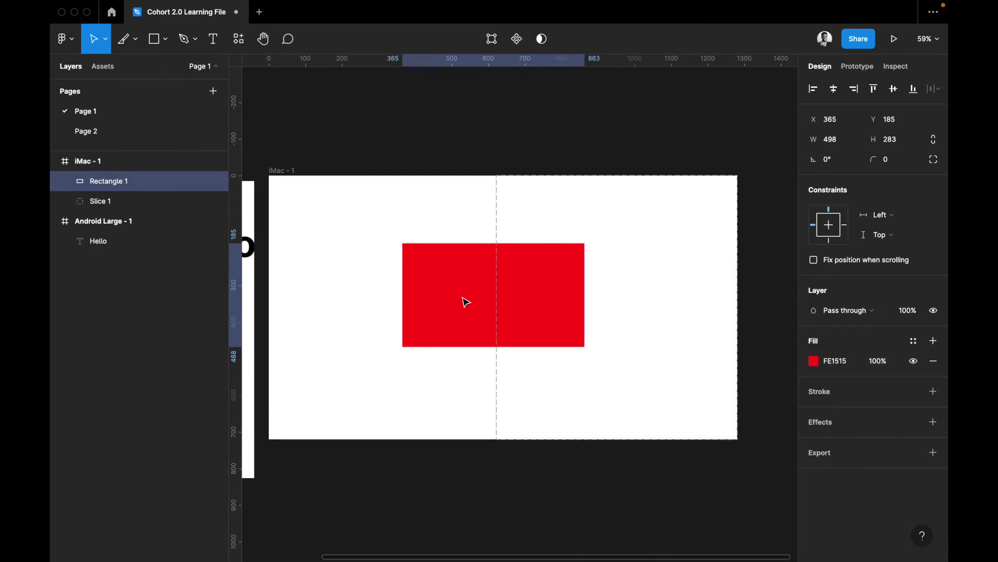
pyautogui.click(557, 343)
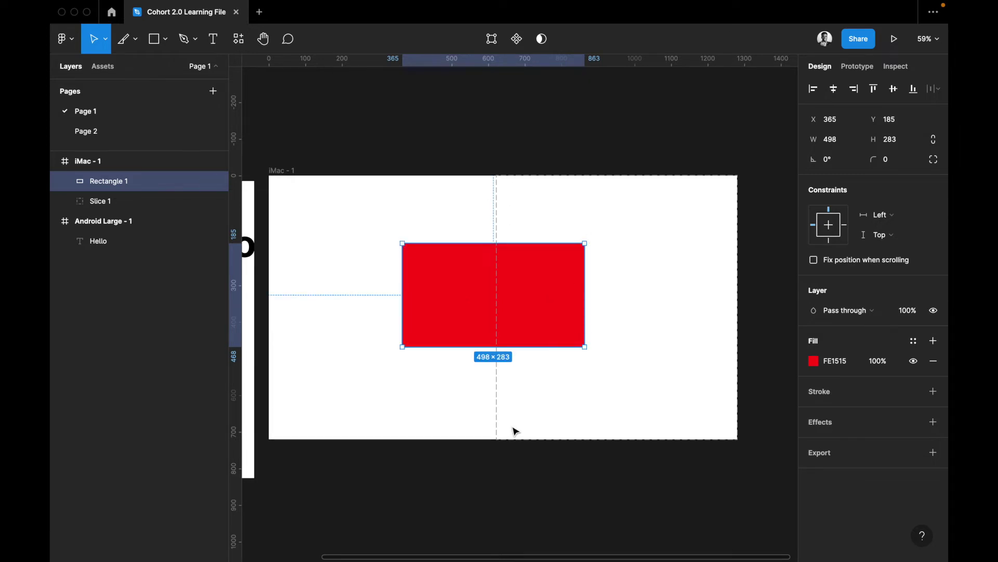
pyautogui.click(500, 214)
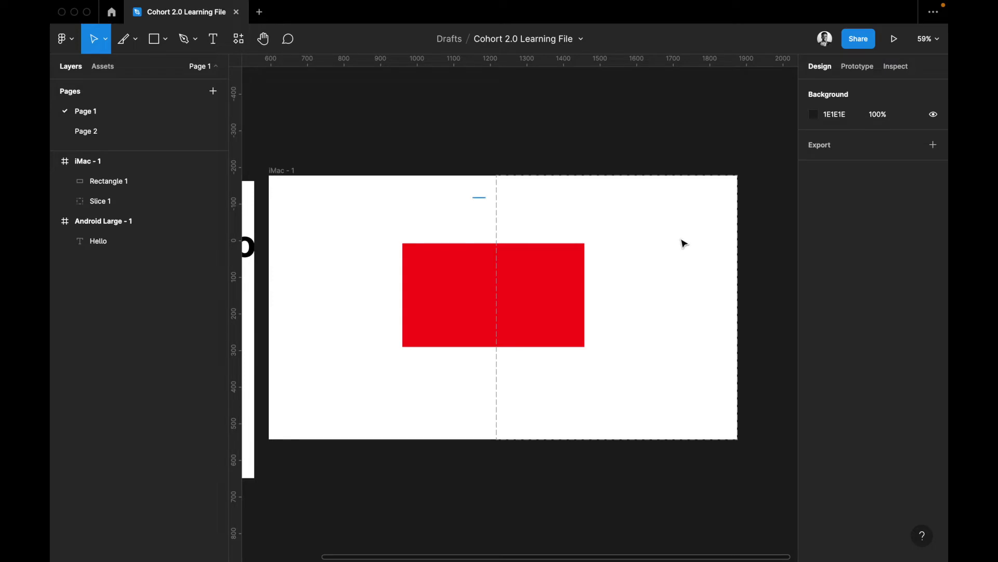
# Add a 1x PNG export to Slice 1 and expand its preview showing the red rectangle
pyautogui.press('super+a')
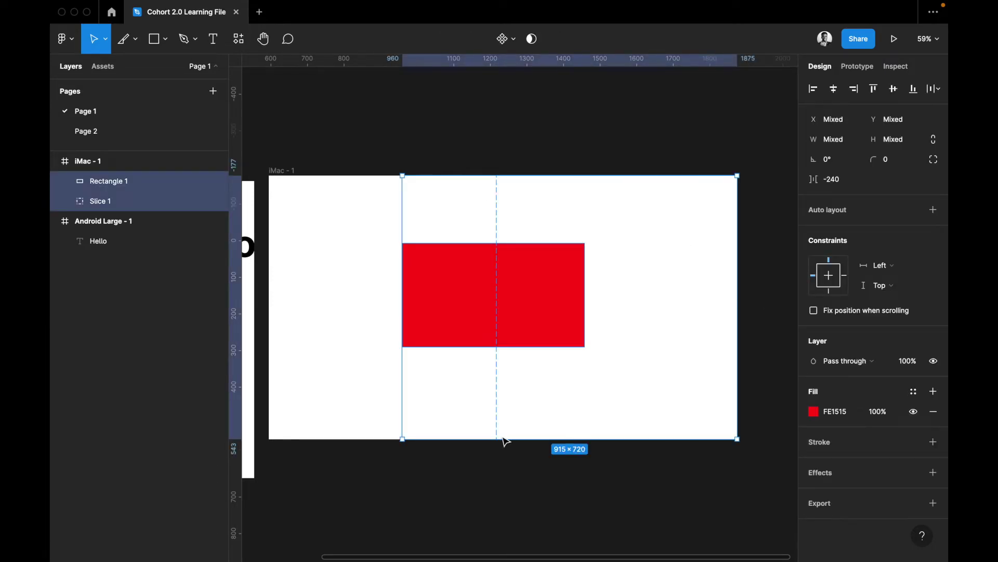
pyautogui.click(488, 430)
pyautogui.click(554, 425)
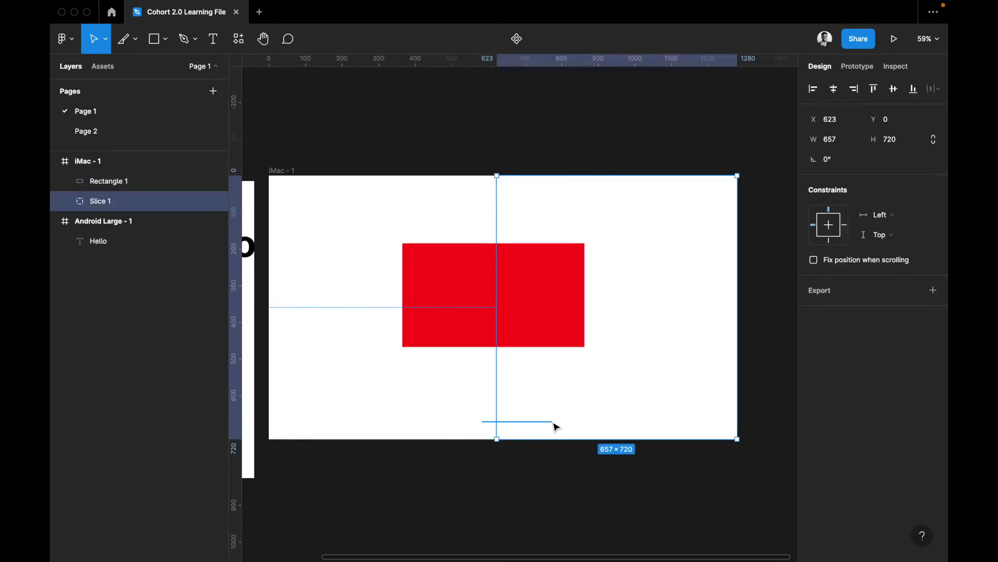
pyautogui.click(851, 291)
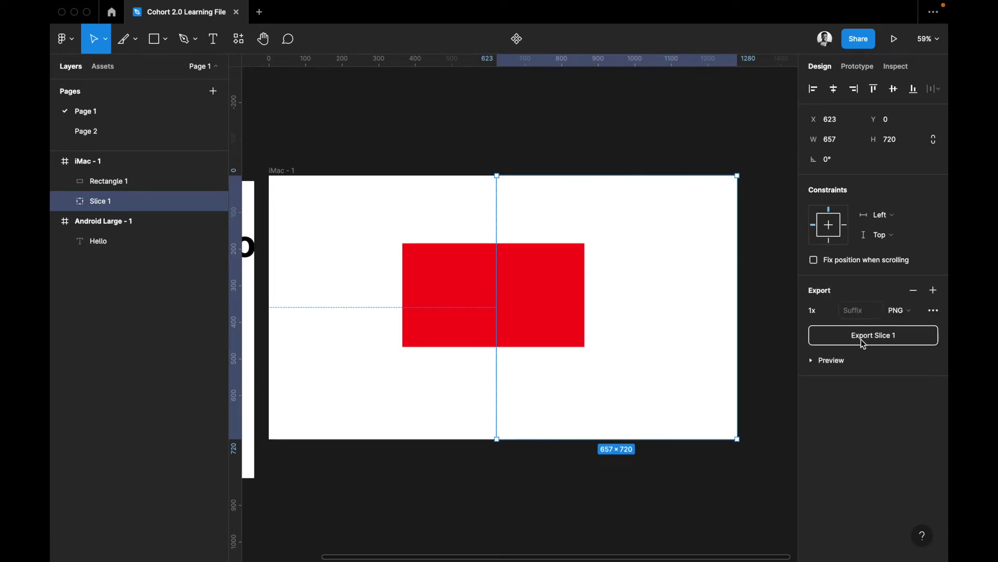
pyautogui.click(812, 361)
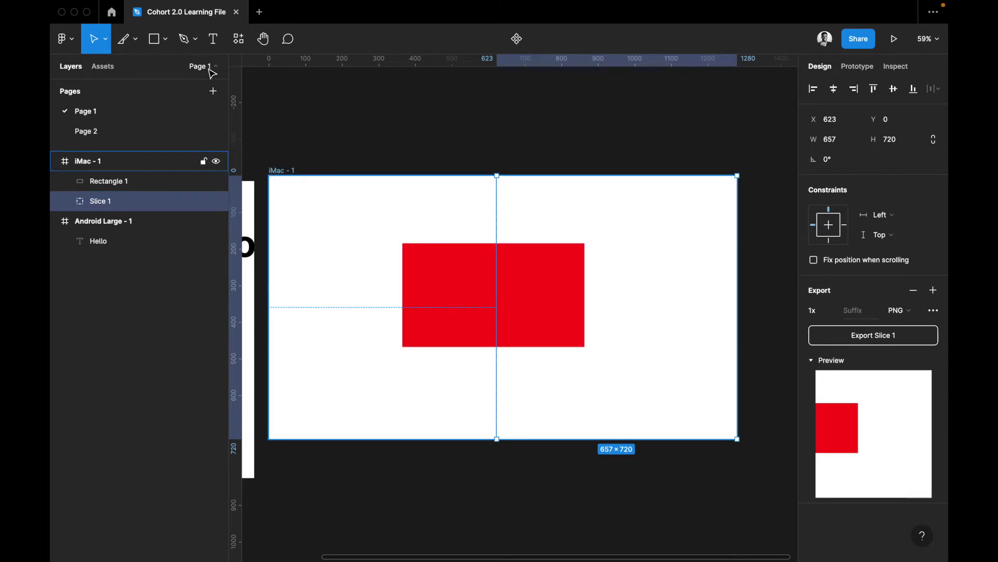
# Choose Frame from the Frame tool dropdown, then open the shape tools dropdown
pyautogui.click(137, 41)
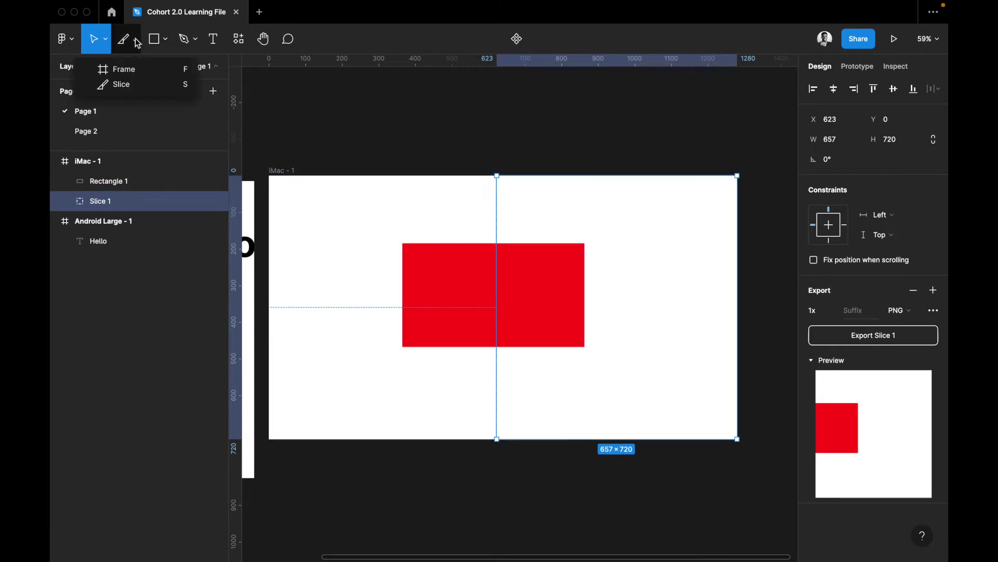
pyautogui.click(148, 71)
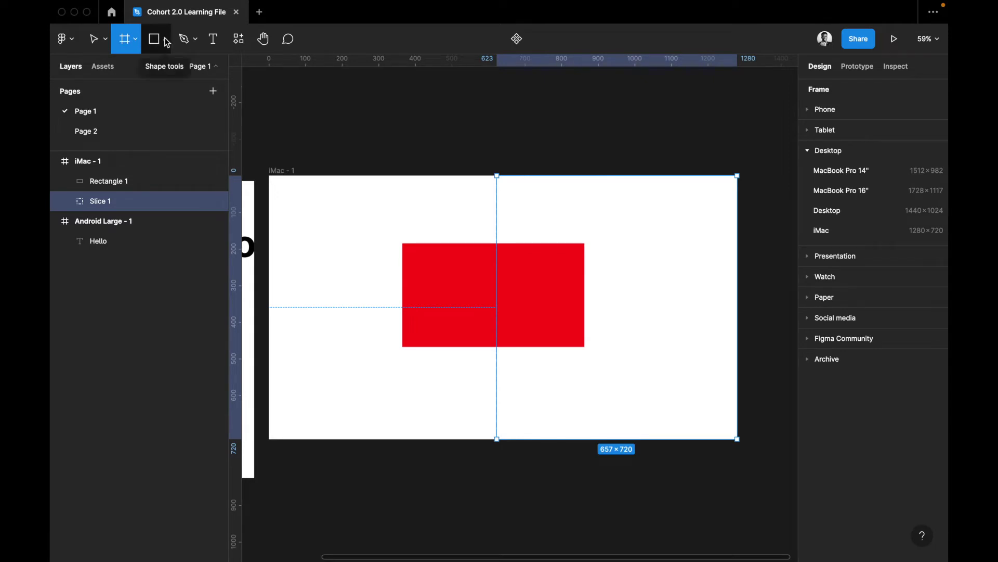
pyautogui.click(166, 41)
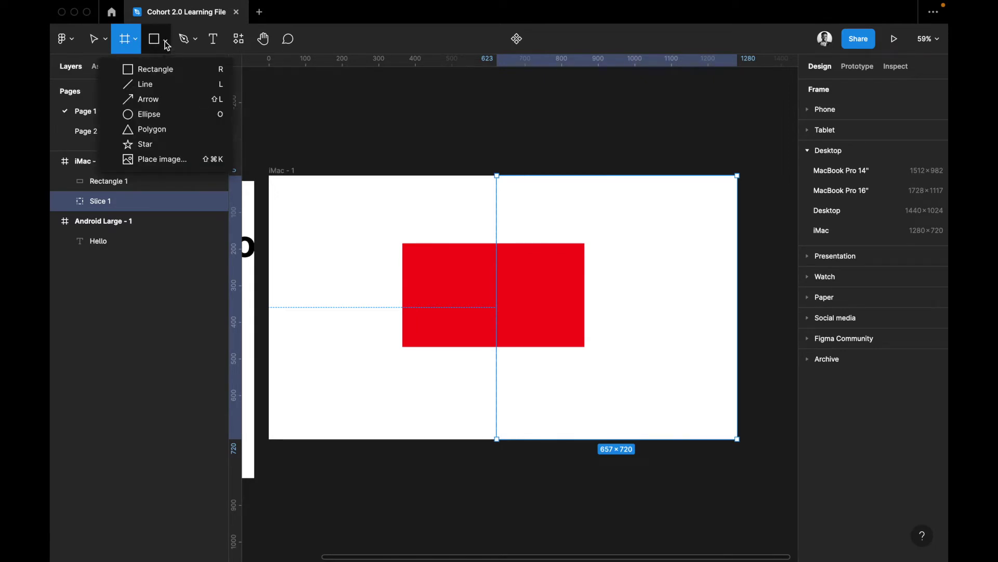
pyautogui.click(166, 42)
pyautogui.click(165, 42)
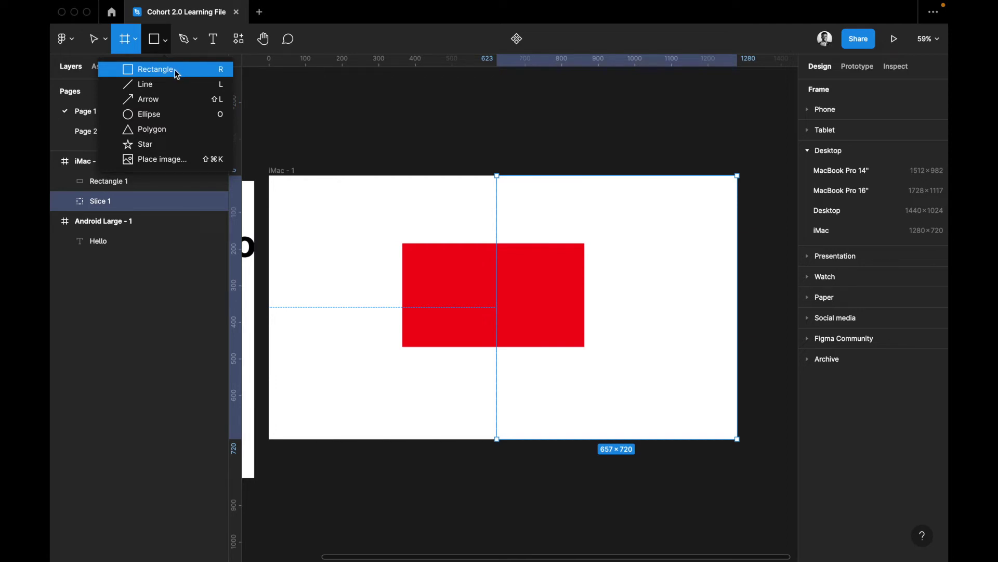
# Create a 484×214 Frame 1 below the red rectangle and fill it lime C1FF3E
pyautogui.click(472, 205)
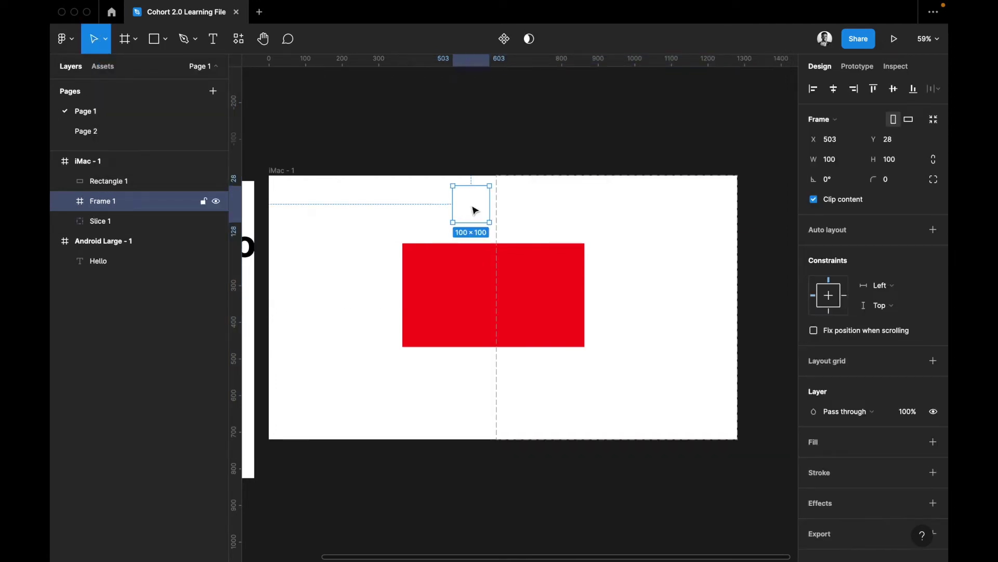
pyautogui.moveTo(474, 210); pyautogui.dragTo(550, 329)
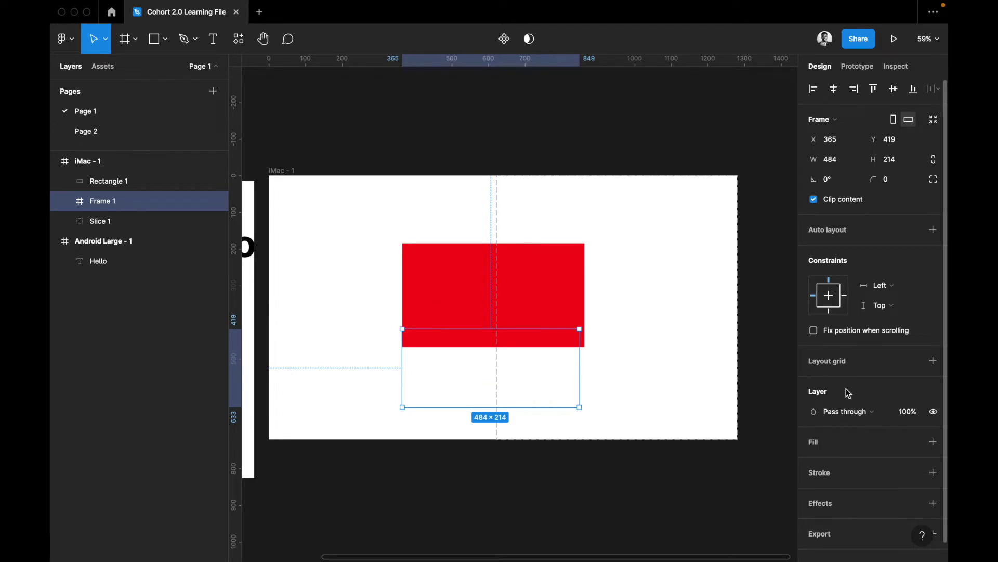
pyautogui.click(832, 452)
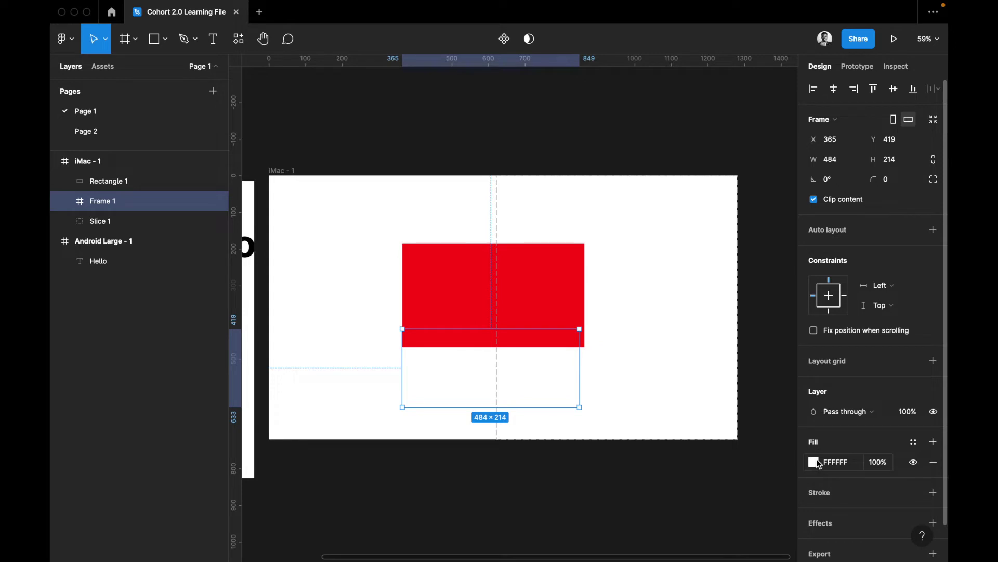
pyautogui.click(819, 464)
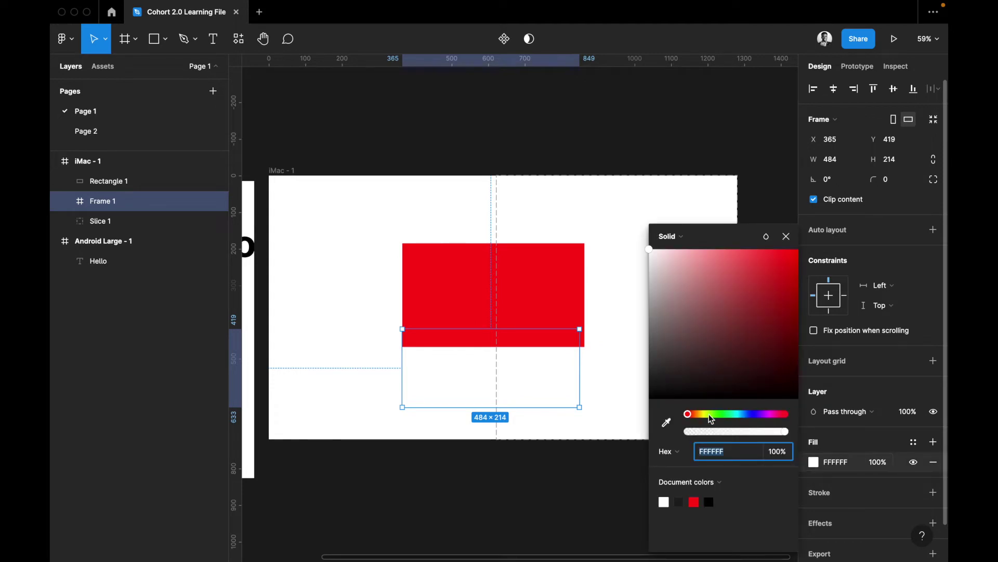
pyautogui.moveTo(750, 267); pyautogui.dragTo(764, 250)
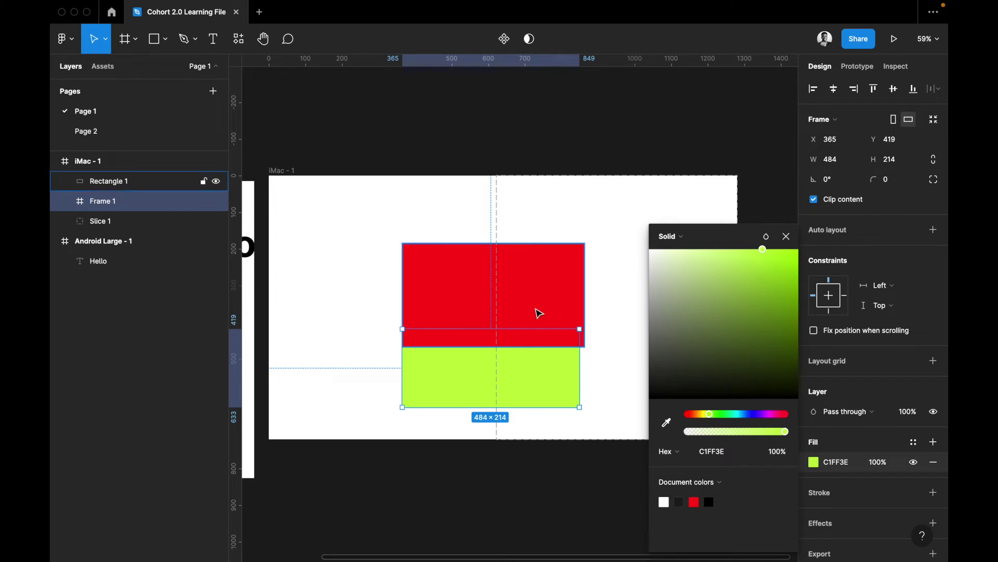
# Move Rectangle 1 up to Y 100 and Frame 1 left to X 101
pyautogui.moveTo(538, 312); pyautogui.dragTo(535, 280)
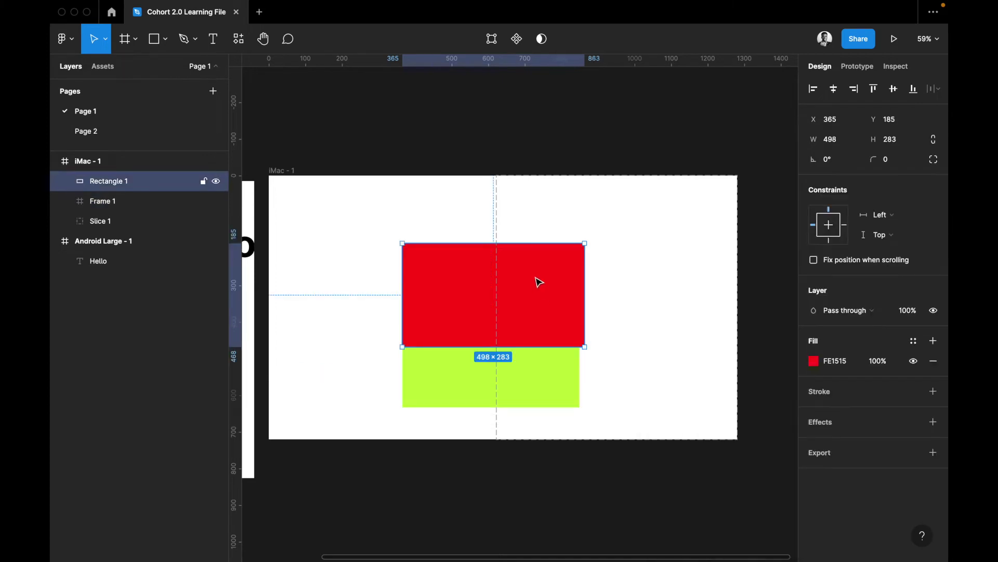
pyautogui.click(535, 366)
pyautogui.moveTo(438, 369); pyautogui.dragTo(341, 373)
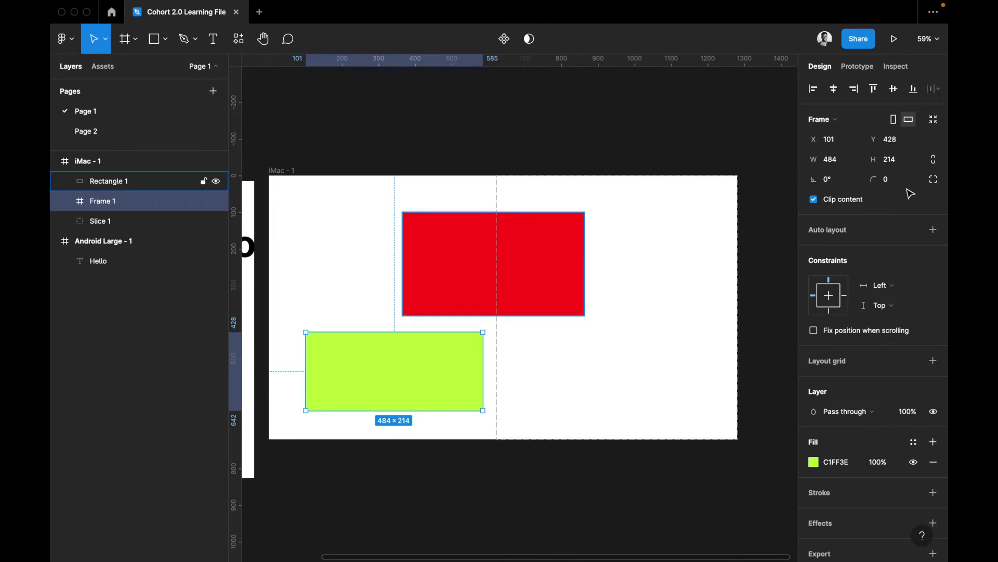
pyautogui.scroll(-2, 878, 419)
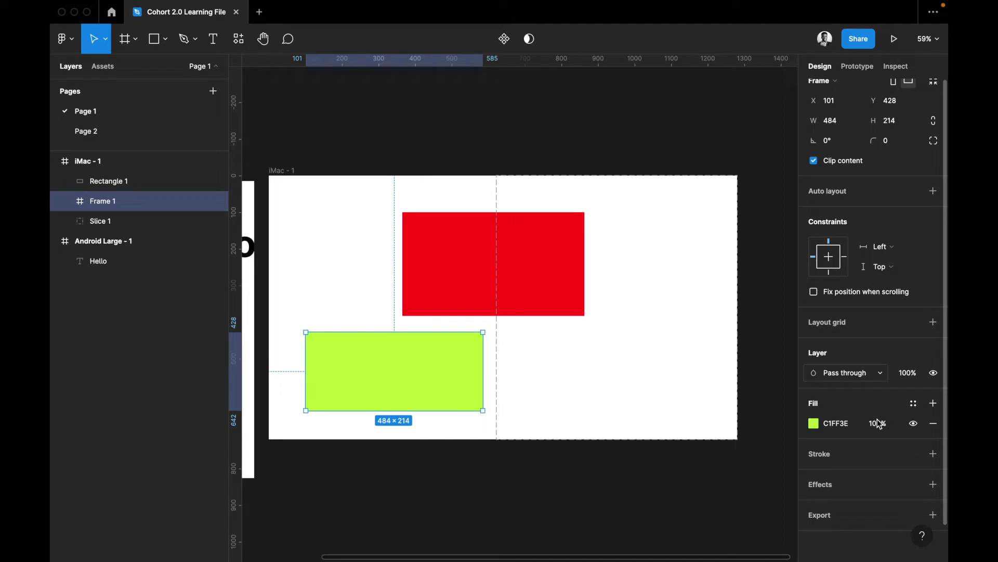
pyautogui.scroll(2, 877, 419)
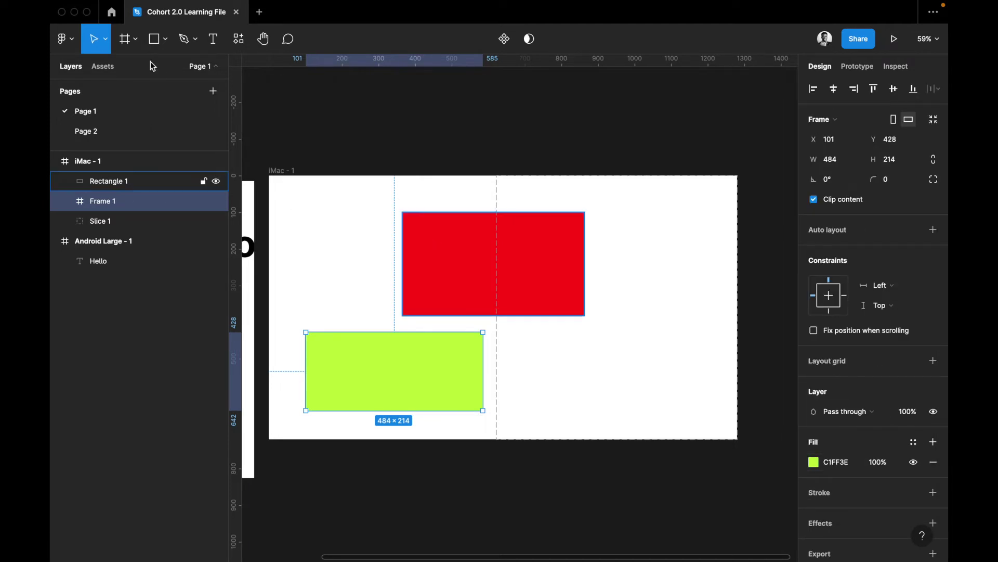
pyautogui.click(135, 39)
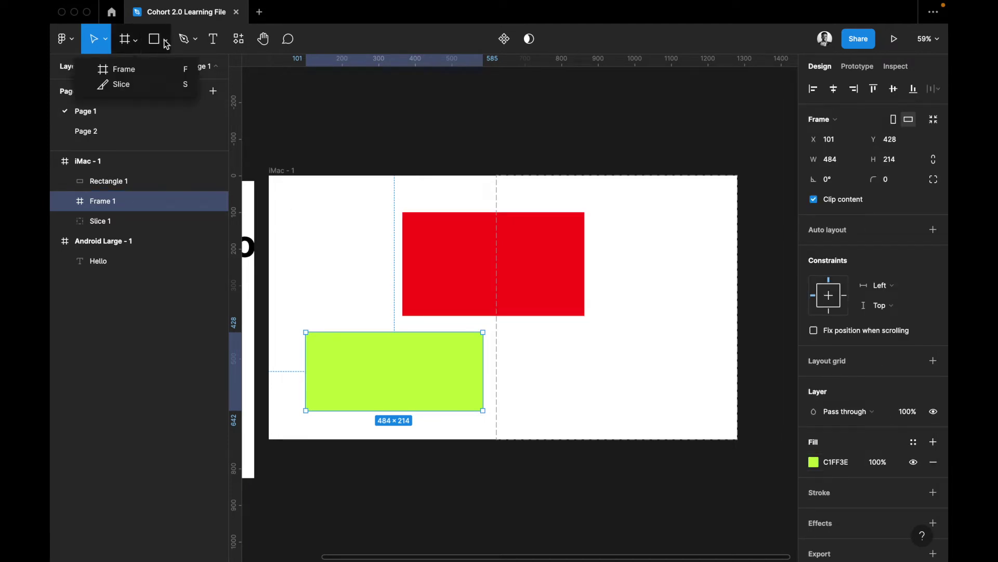
# Draw a horizontal line, Line 1, above the iMac frame
pyautogui.click(167, 44)
pyautogui.click(164, 83)
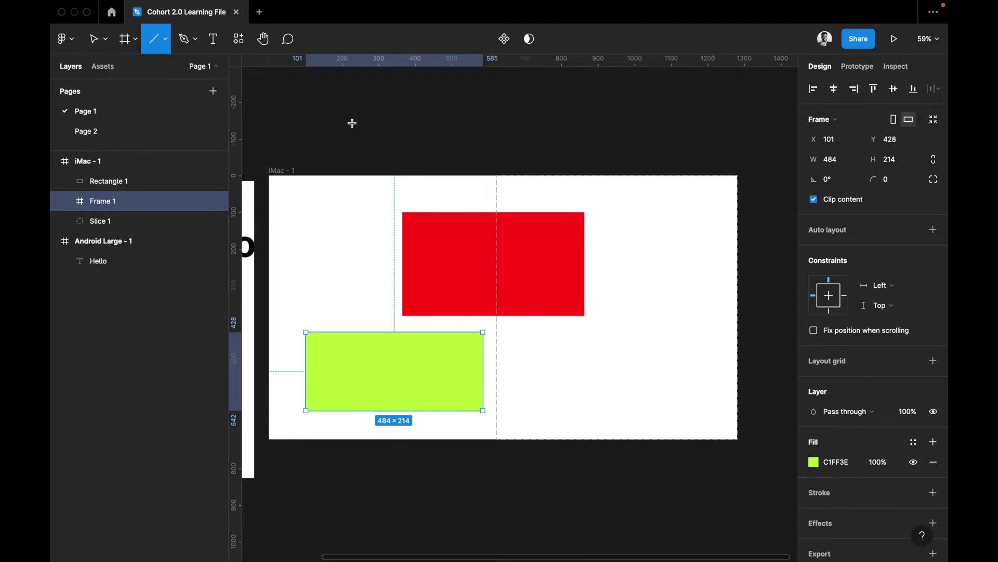
pyautogui.moveTo(342, 111); pyautogui.dragTo(468, 115)
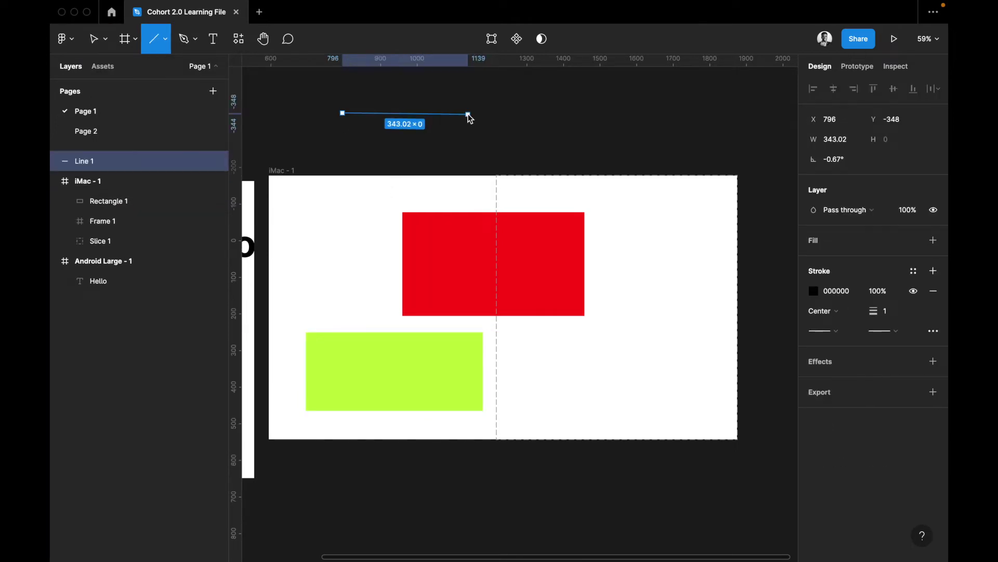
pyautogui.press('Escape')
pyautogui.press('Escape')
pyautogui.click(442, 111)
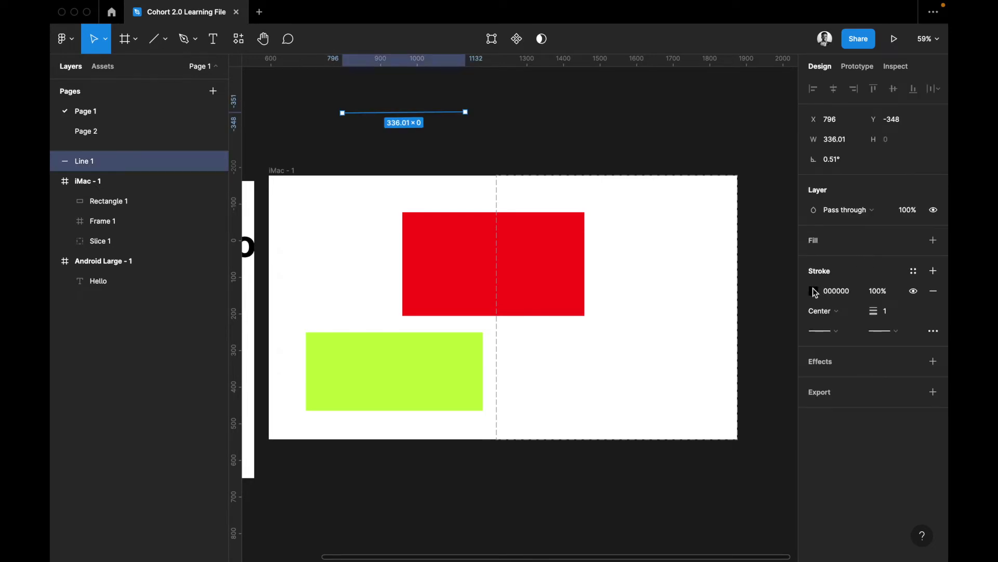
# Set Line 1's stroke colour to white FFFFFF
pyautogui.click(814, 291)
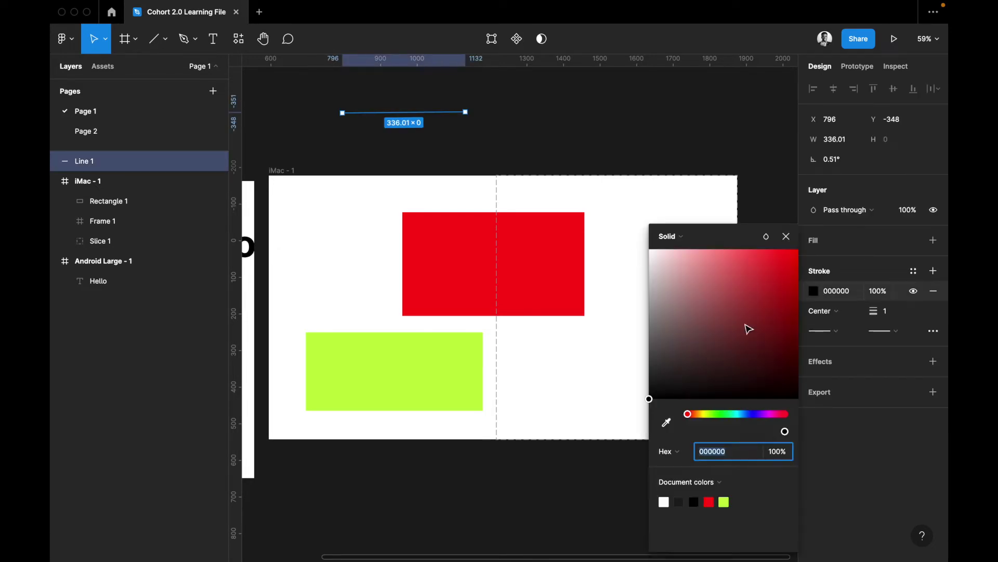
pyautogui.write('FFFFFF')
pyautogui.press('Return')
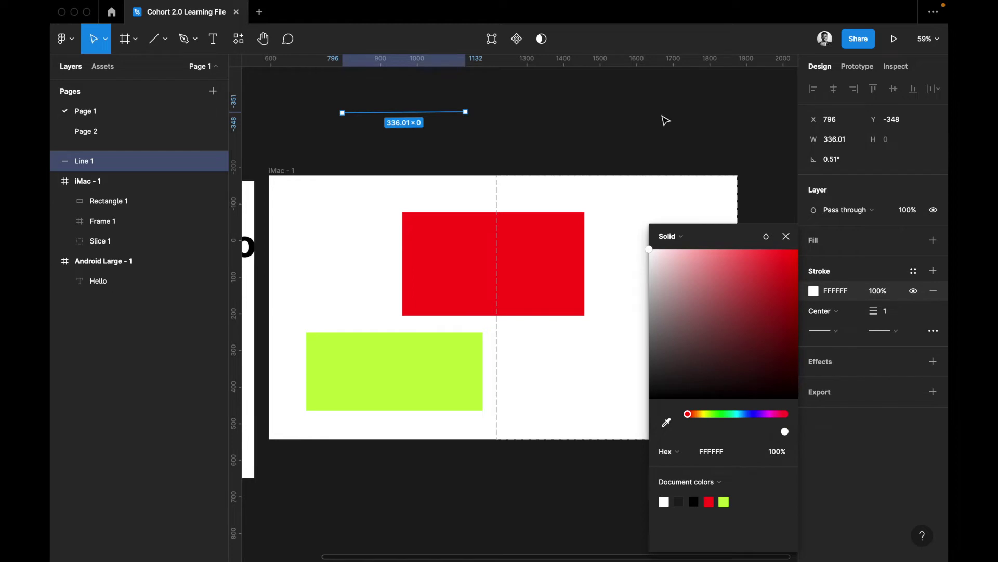
pyautogui.click(505, 114)
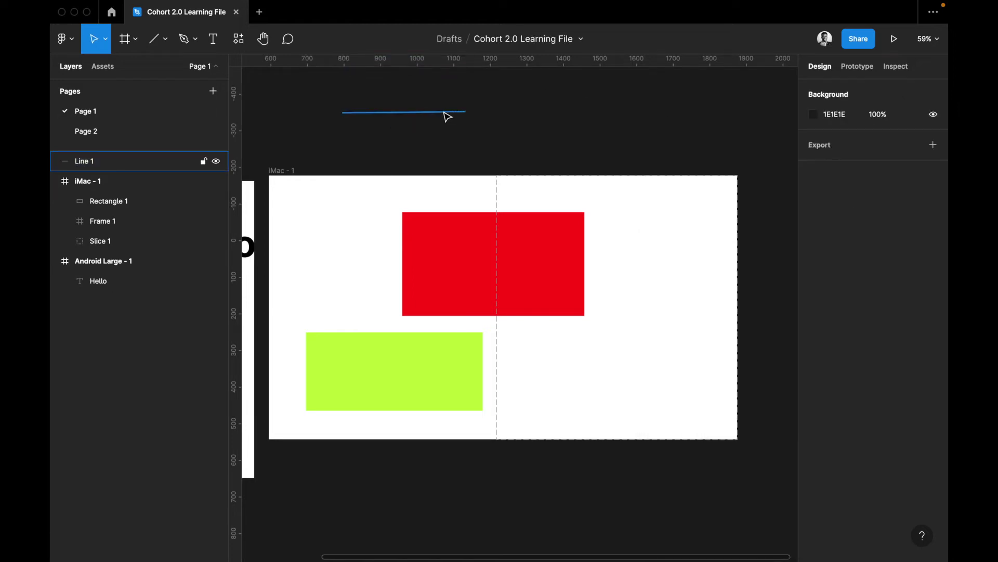
pyautogui.click(168, 41)
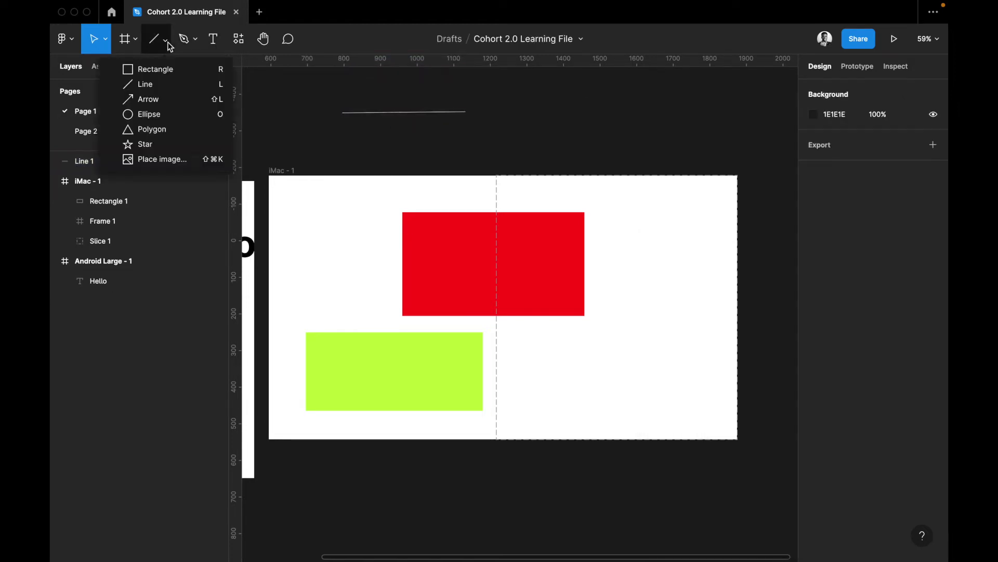
pyautogui.click(173, 100)
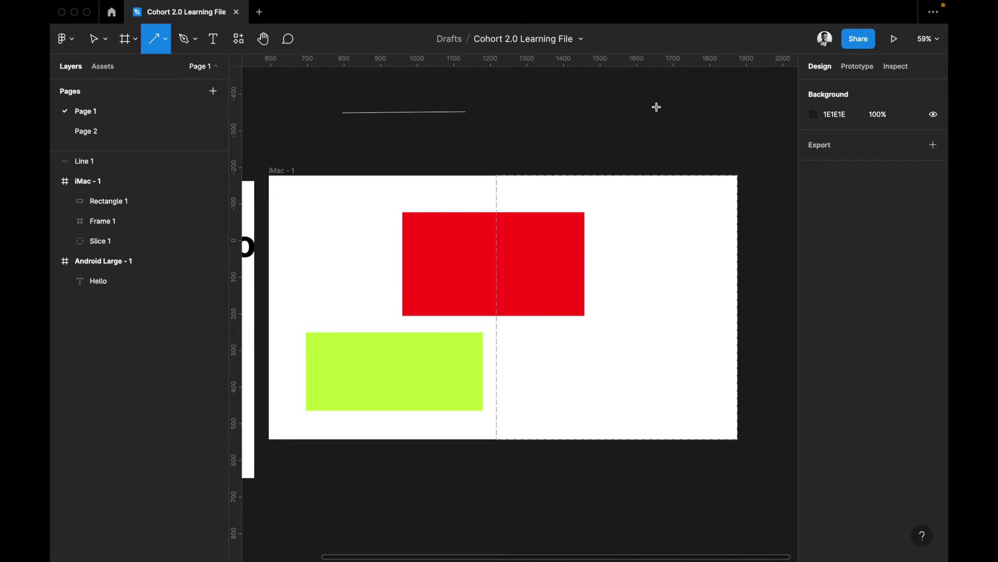
# Draw Arrow 1, then a grey D9D9D9 181×181 circle, Ellipse 1, above the frame
pyautogui.moveTo(503, 118); pyautogui.dragTo(657, 108)
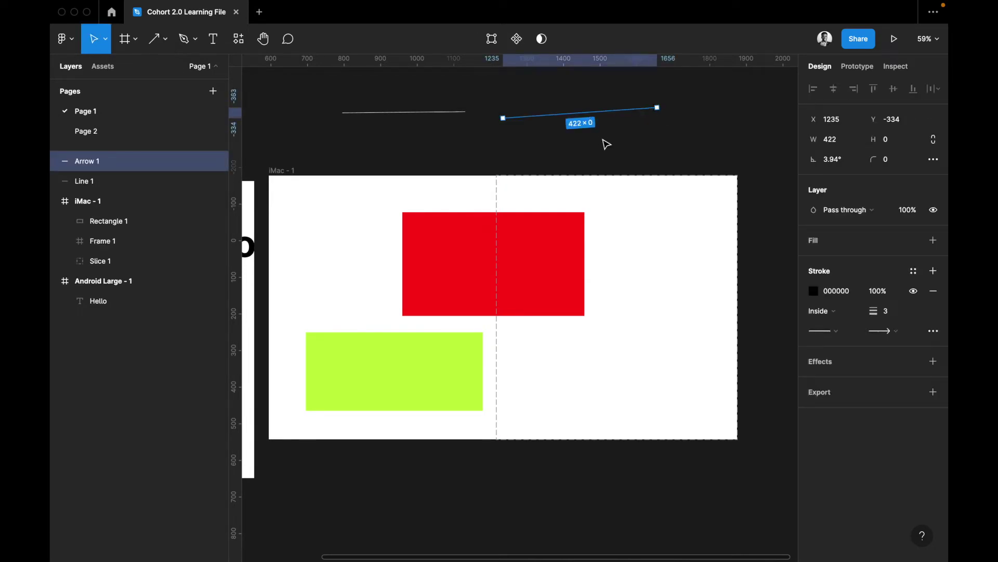
pyautogui.press('Escape')
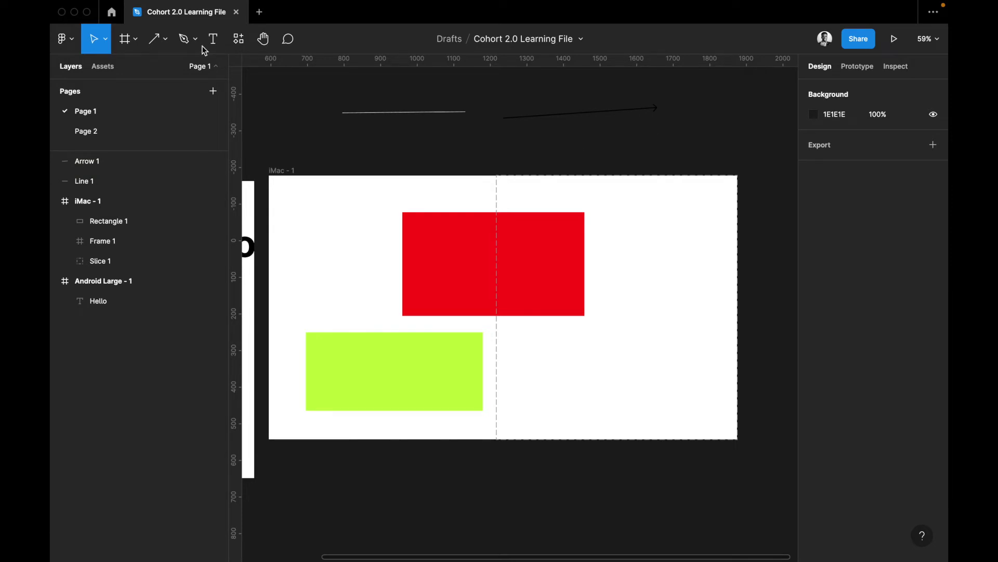
pyautogui.click(165, 42)
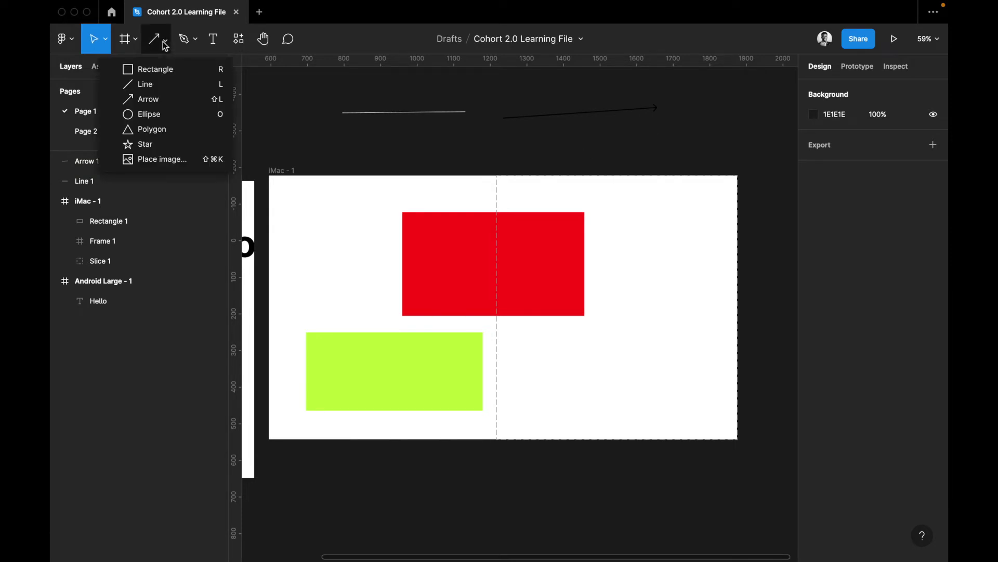
pyautogui.click(167, 115)
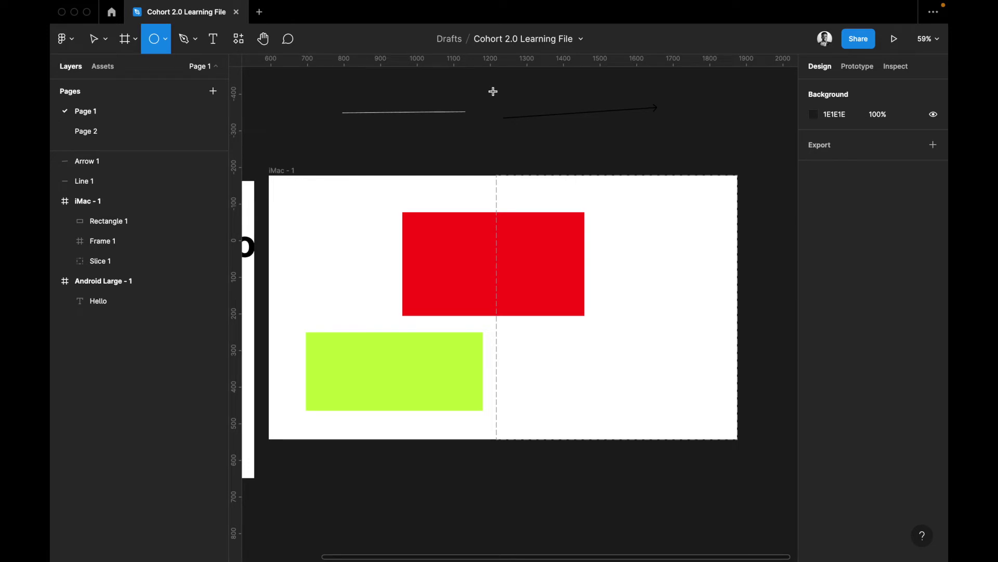
pyautogui.moveTo(492, 90)
pyautogui.mouseDown()
pyautogui.moveTo(570, 157)
pyautogui.moveTo(539, 154)
pyautogui.moveTo(575, 150)
pyautogui.moveTo(566, 163)
pyautogui.moveTo(528, 127)
pyautogui.moveTo(538, 134)
pyautogui.mouseUp()
pyautogui.moveTo(615, 154); pyautogui.dragTo(559, 121)
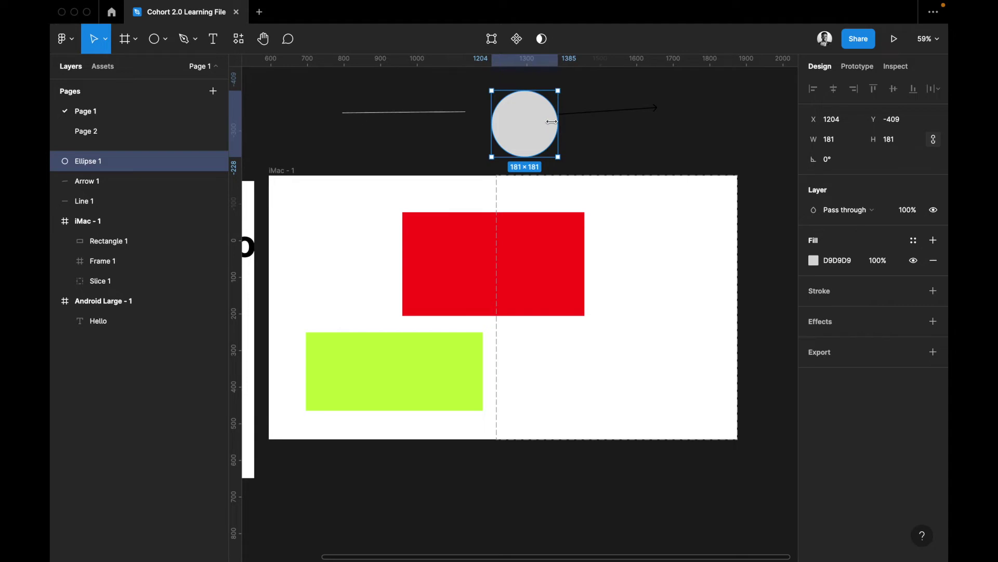
pyautogui.click(169, 43)
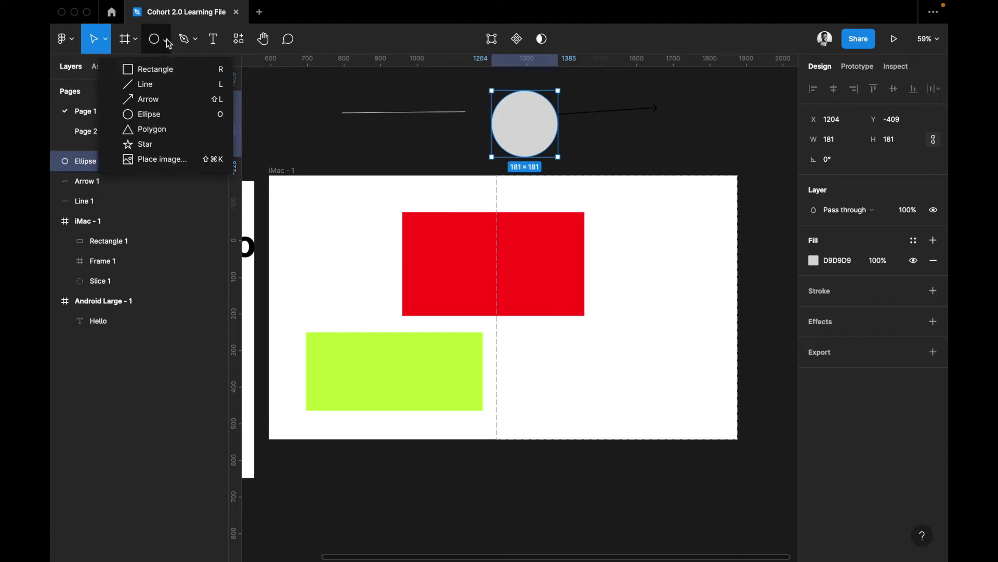
# Draw a 193×193 polygon left of the circle, round corners to radius 14, make it five-sided
pyautogui.click(159, 130)
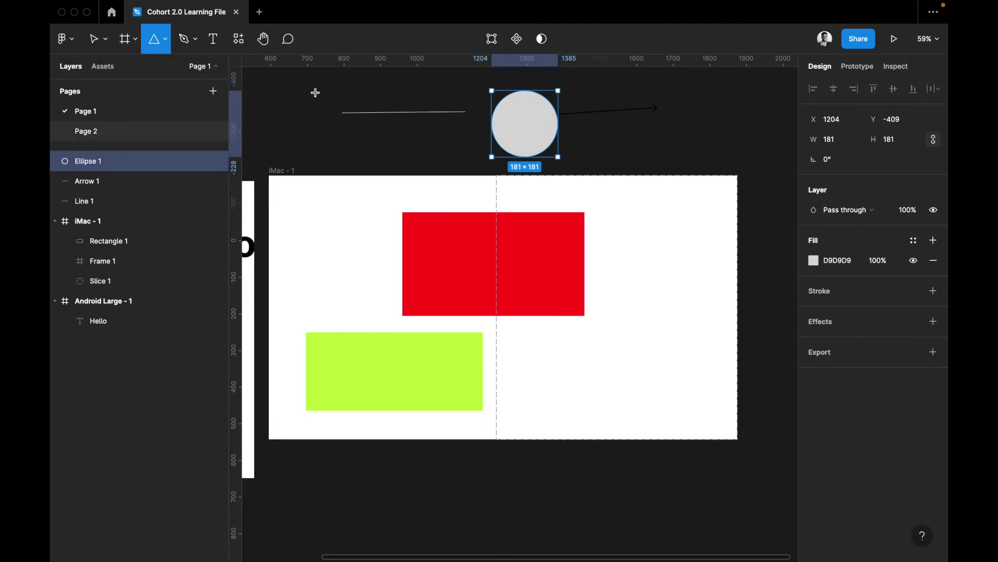
pyautogui.moveTo(315, 91); pyautogui.dragTo(385, 151)
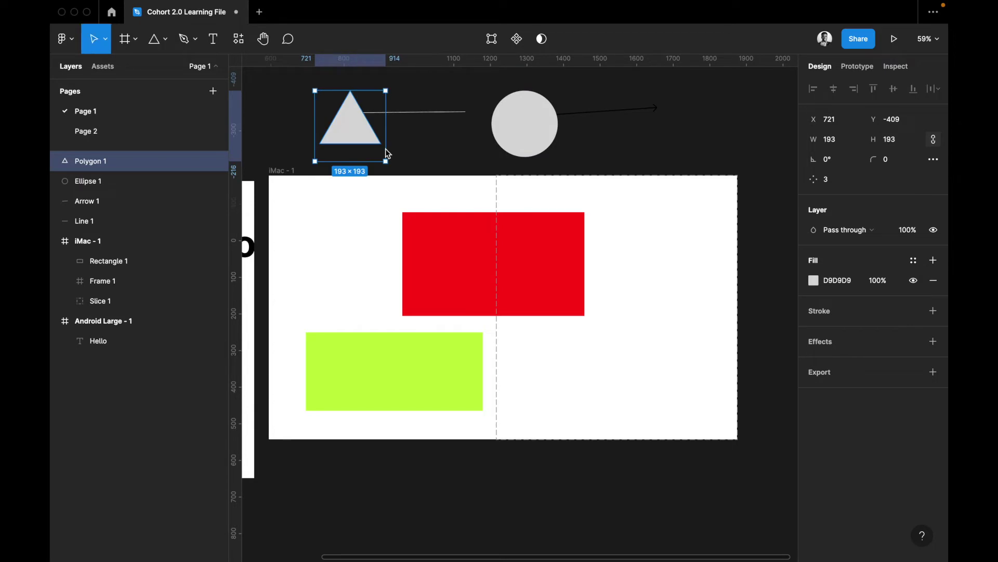
pyautogui.click(166, 40)
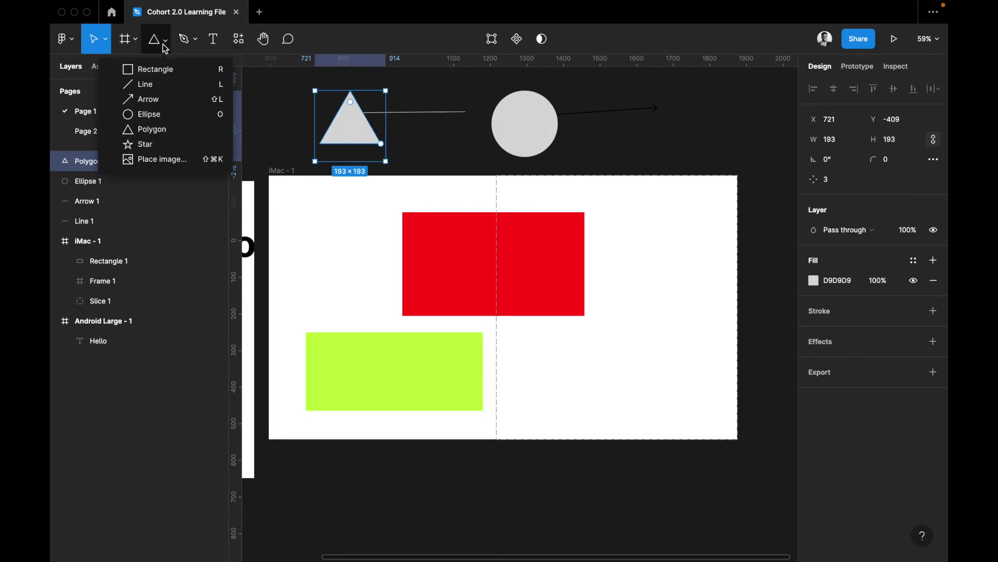
pyautogui.click(353, 107)
pyautogui.click(353, 106)
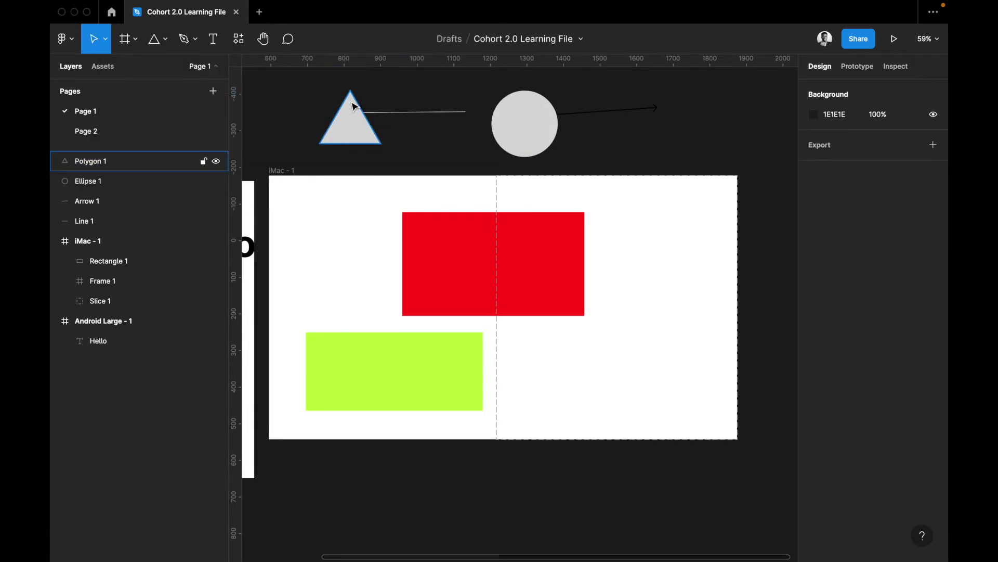
pyautogui.click(351, 106)
pyautogui.moveTo(352, 102)
pyautogui.mouseDown()
pyautogui.moveTo(333, 129)
pyautogui.moveTo(364, 104)
pyautogui.mouseUp()
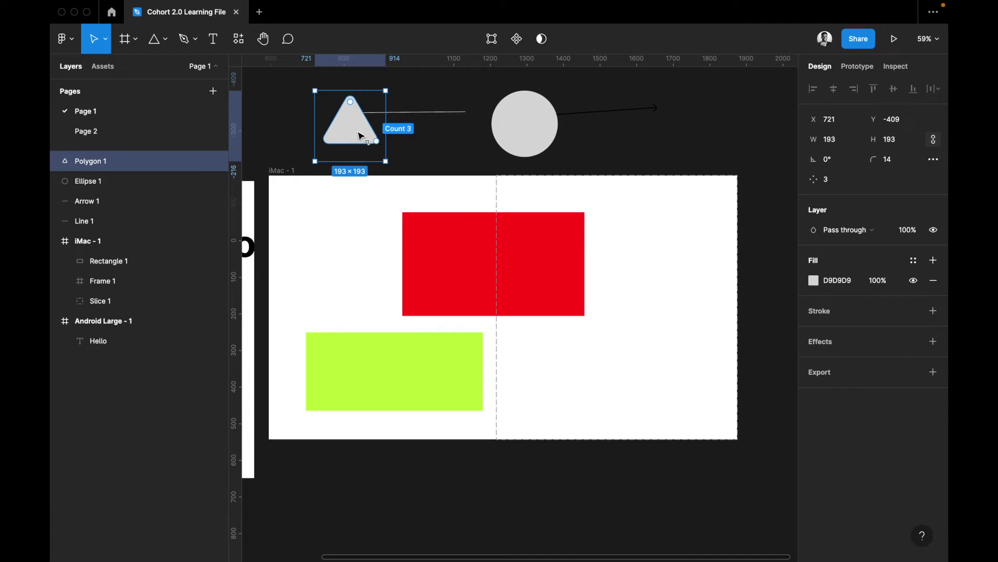
pyautogui.moveTo(354, 128)
pyautogui.mouseDown()
pyautogui.moveTo(350, 151)
pyautogui.moveTo(367, 97)
pyautogui.moveTo(383, 120)
pyautogui.moveTo(377, 150)
pyautogui.moveTo(346, 142)
pyautogui.moveTo(356, 113)
pyautogui.mouseUp()
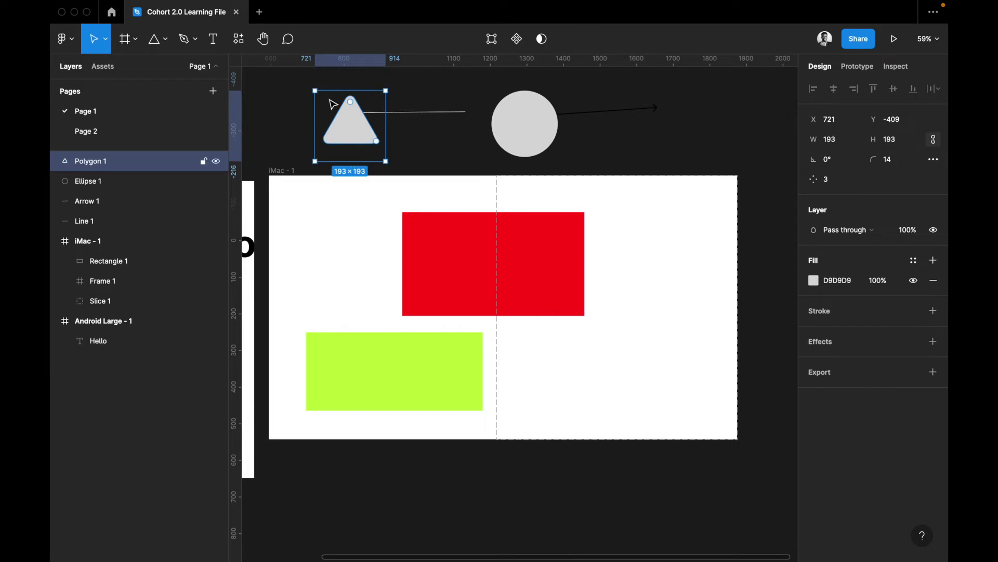
pyautogui.moveTo(379, 127)
pyautogui.mouseDown()
pyautogui.moveTo(382, 95)
pyautogui.moveTo(379, 118)
pyautogui.mouseUp()
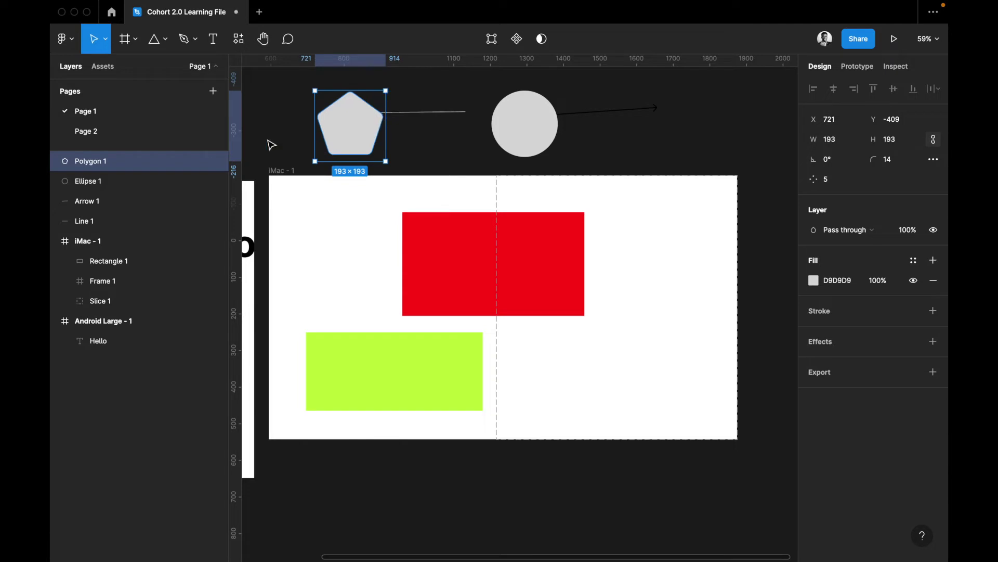
pyautogui.click(164, 40)
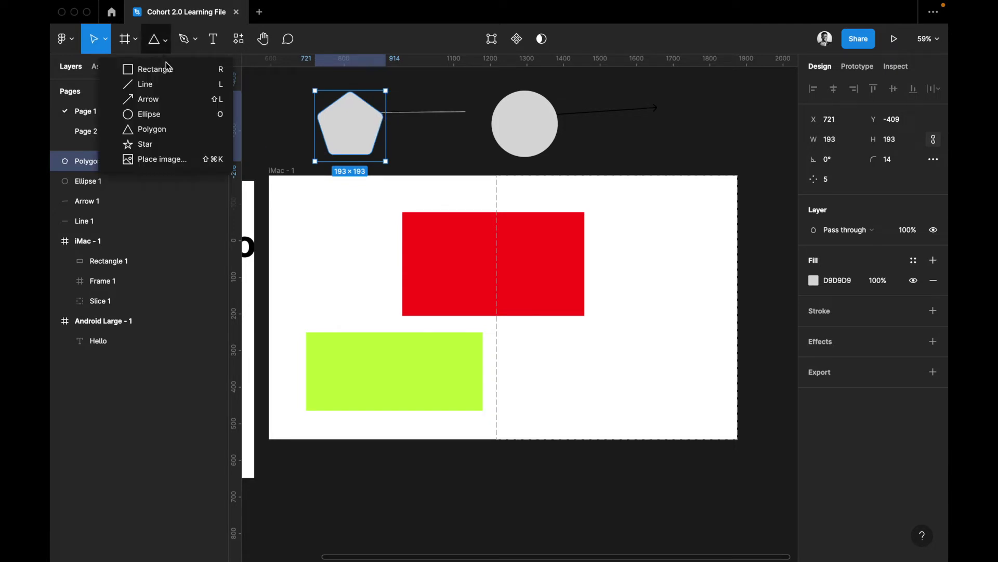
# Draw a 283×202 five-point star right of the circle with a 25% ratio
pyautogui.click(166, 146)
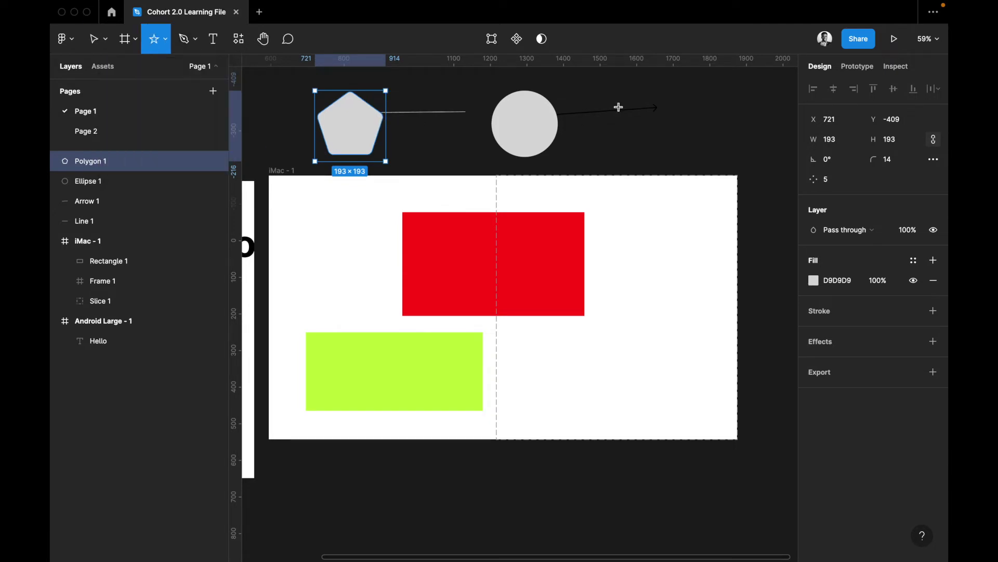
pyautogui.moveTo(612, 101); pyautogui.dragTo(715, 176)
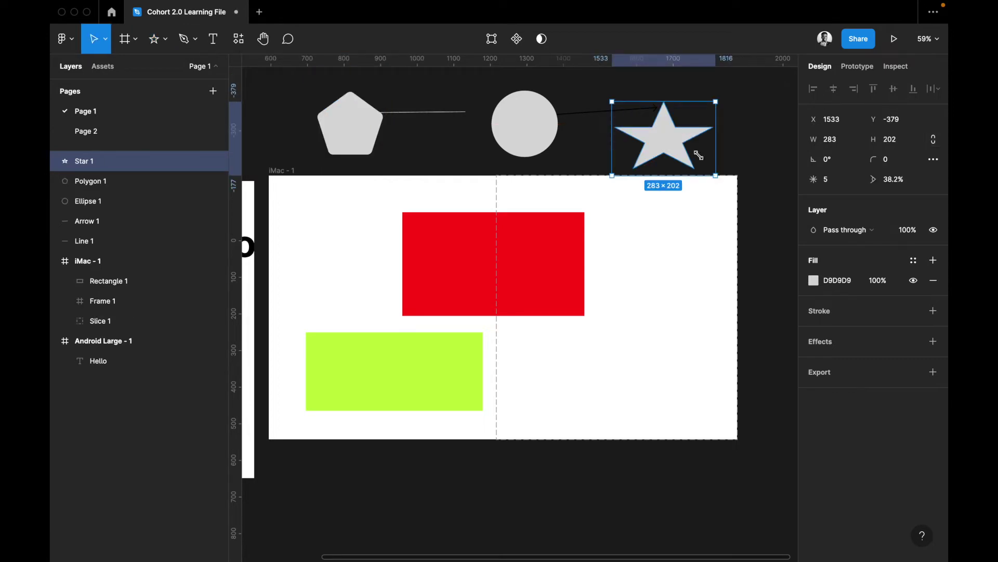
pyautogui.moveTo(678, 130); pyautogui.dragTo(652, 94)
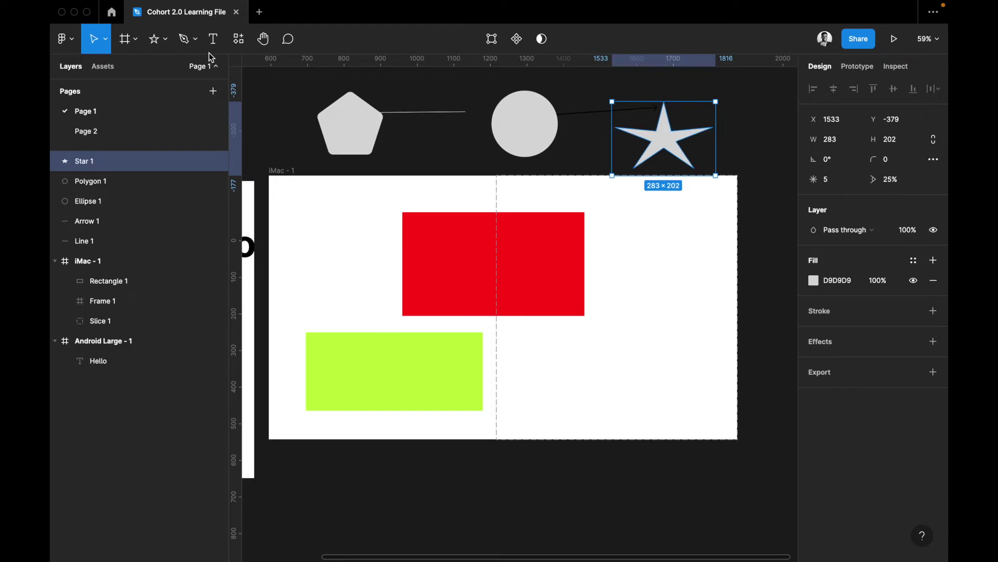
pyautogui.click(166, 41)
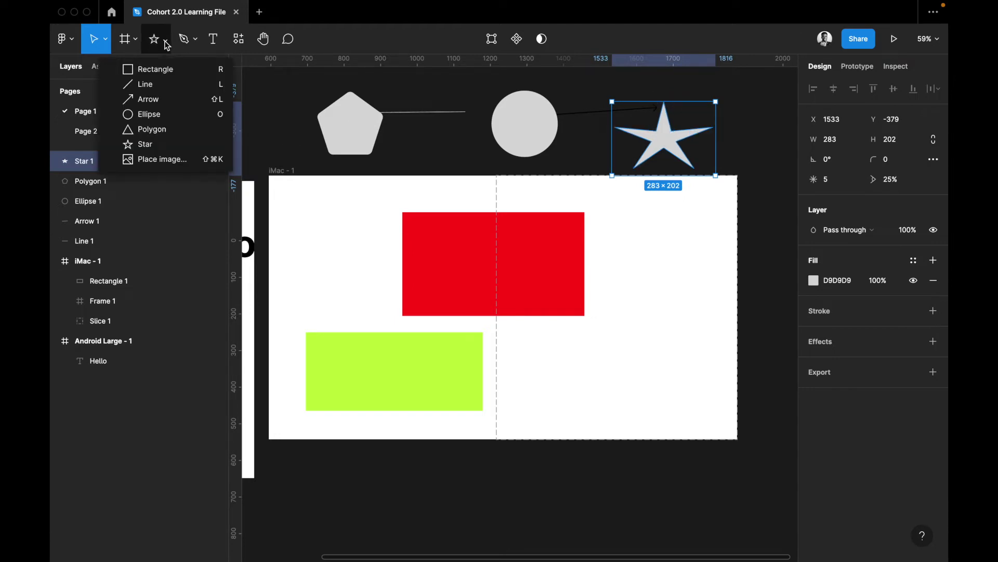
# Import a photo from file and place it inside the iMac frame
pyautogui.click(184, 160)
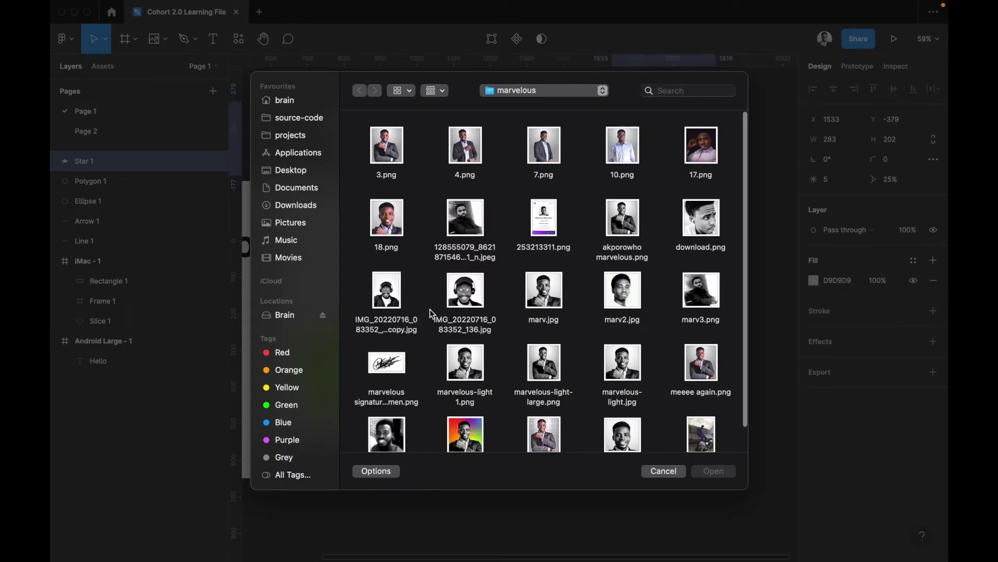
pyautogui.click(472, 302)
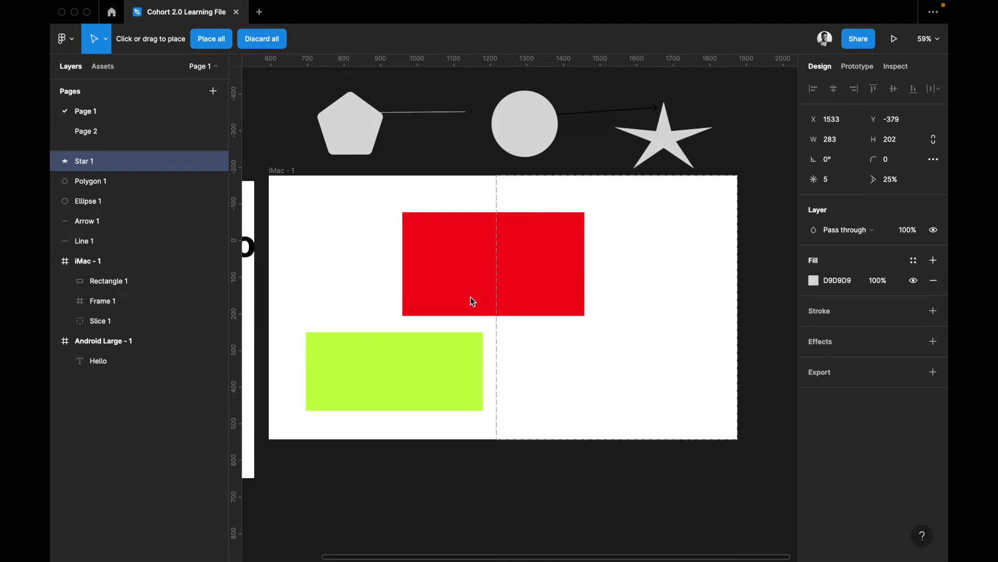
pyautogui.scroll(-5, 471, 298)
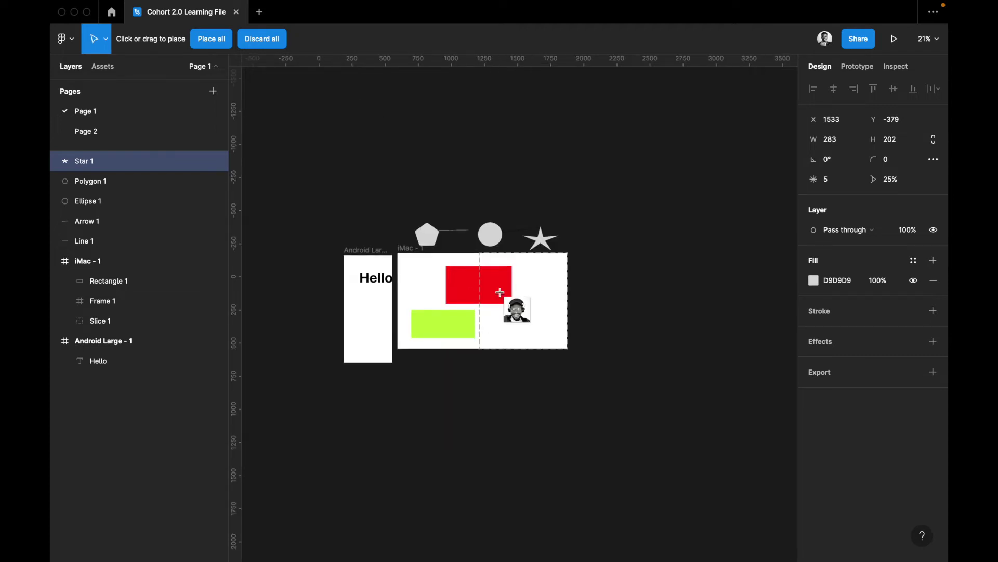
pyautogui.scroll(-1, 484, 336)
pyautogui.scroll(1, 486, 298)
pyautogui.scroll(3, 486, 298)
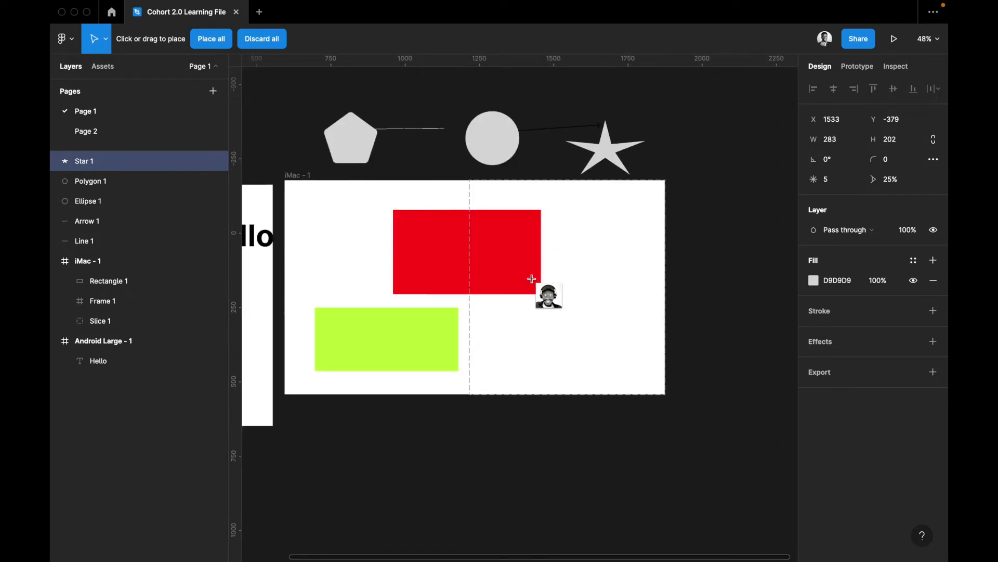
pyautogui.moveTo(622, 293); pyautogui.dragTo(634, 312)
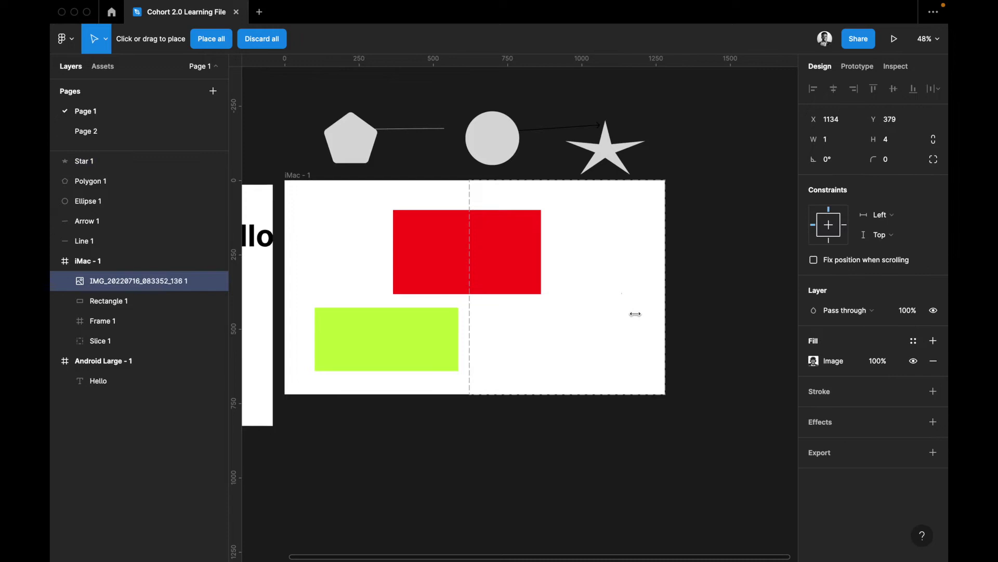
# Stretch the photo taller and wider, then delete it from the frame
pyautogui.moveTo(600, 272); pyautogui.dragTo(590, 264)
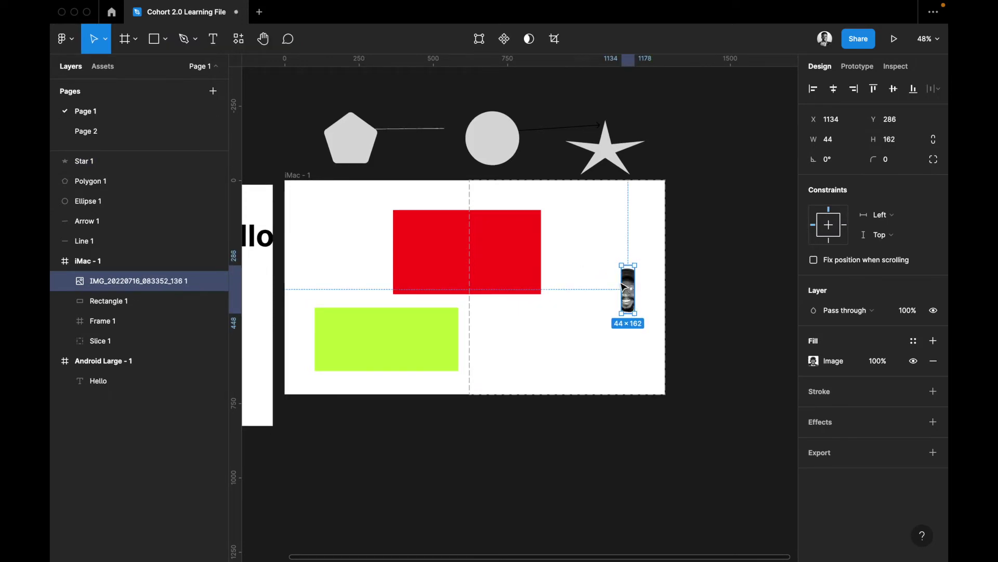
pyautogui.moveTo(609, 281); pyautogui.dragTo(580, 287)
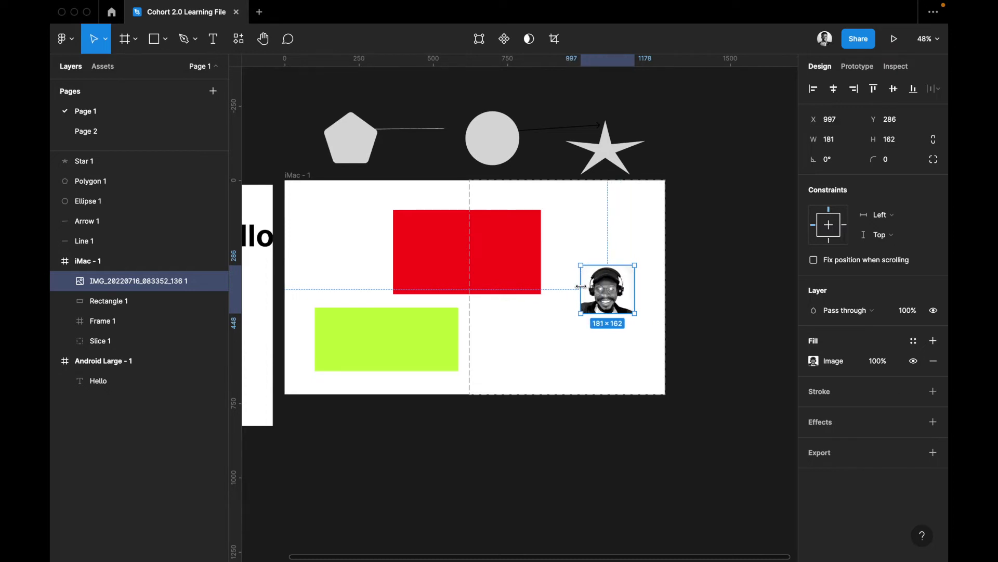
pyautogui.press('Delete')
pyautogui.hscroll(-3, 583, 289)
pyautogui.scroll(2, 582, 288)
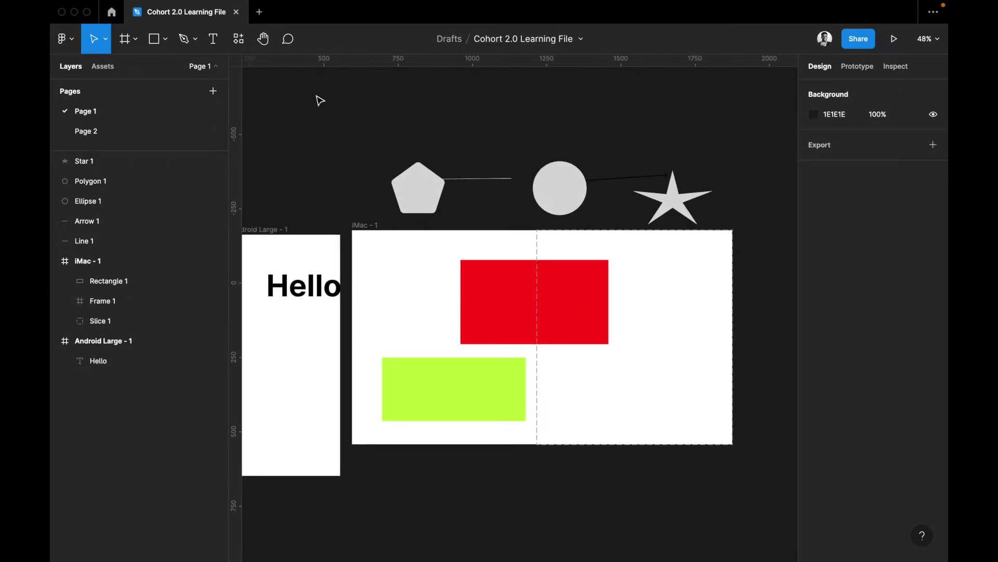
# Browse the frame, shape and pen dropdowns, then choose the Pencil tool
pyautogui.click(136, 41)
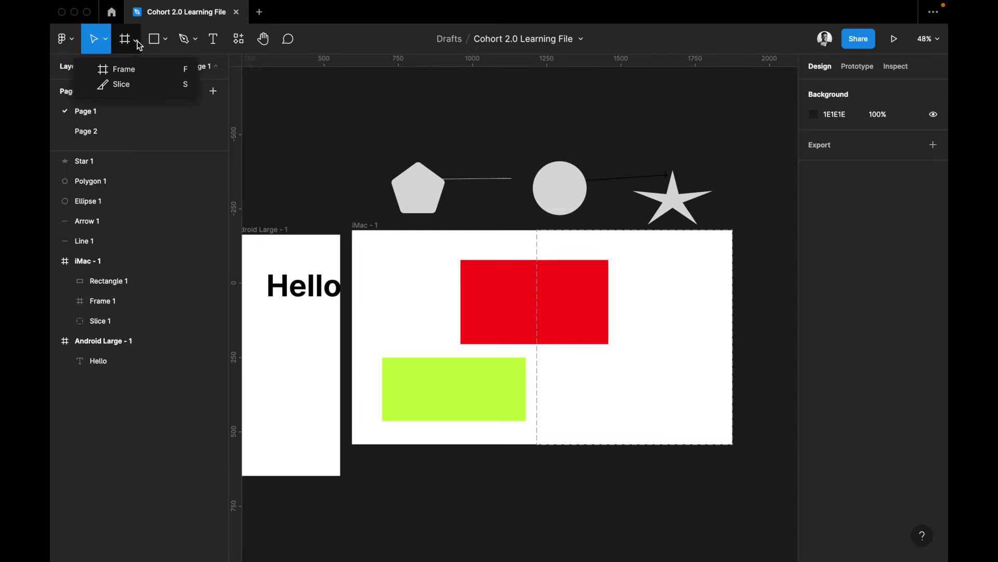
pyautogui.click(167, 41)
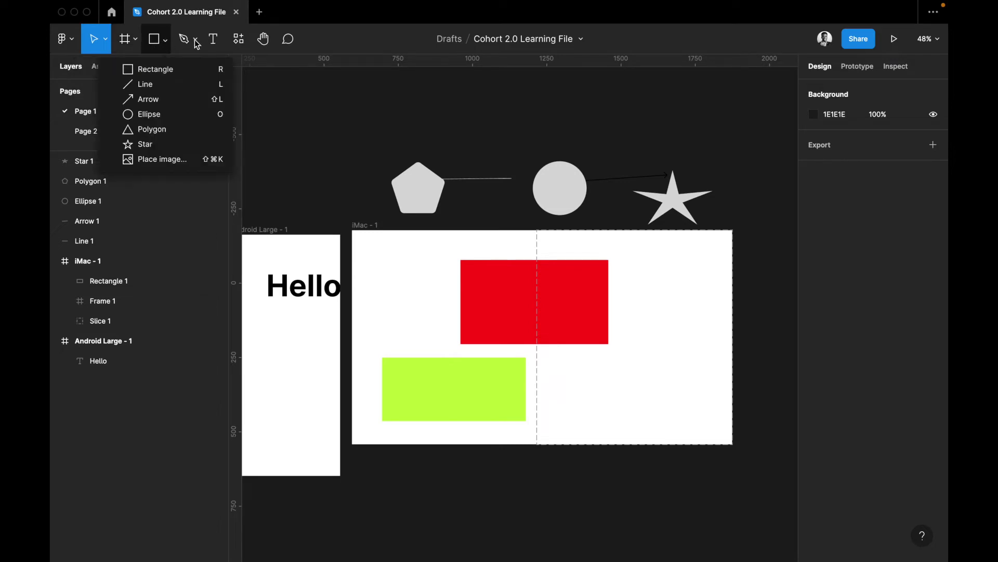
pyautogui.click(196, 40)
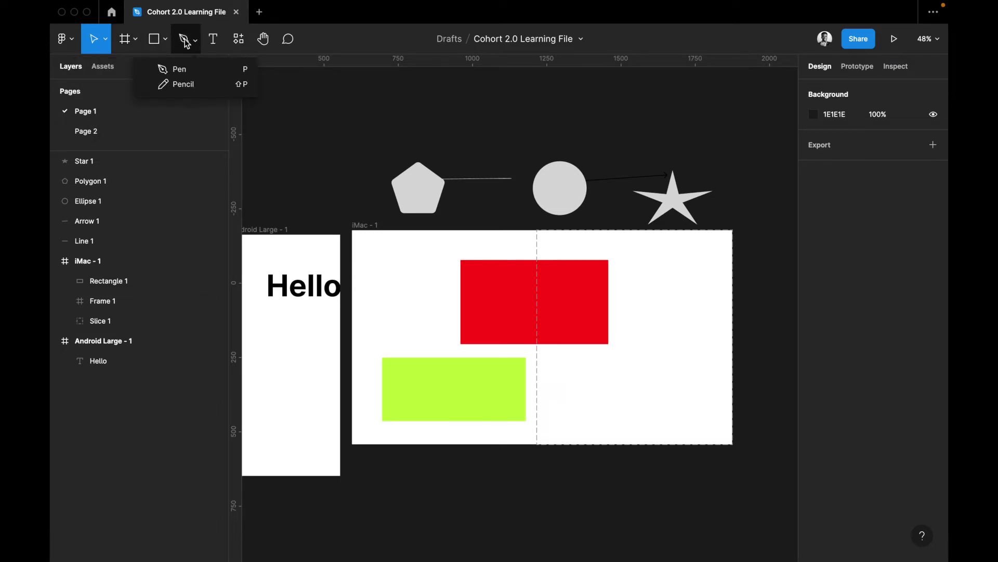
pyautogui.click(186, 42)
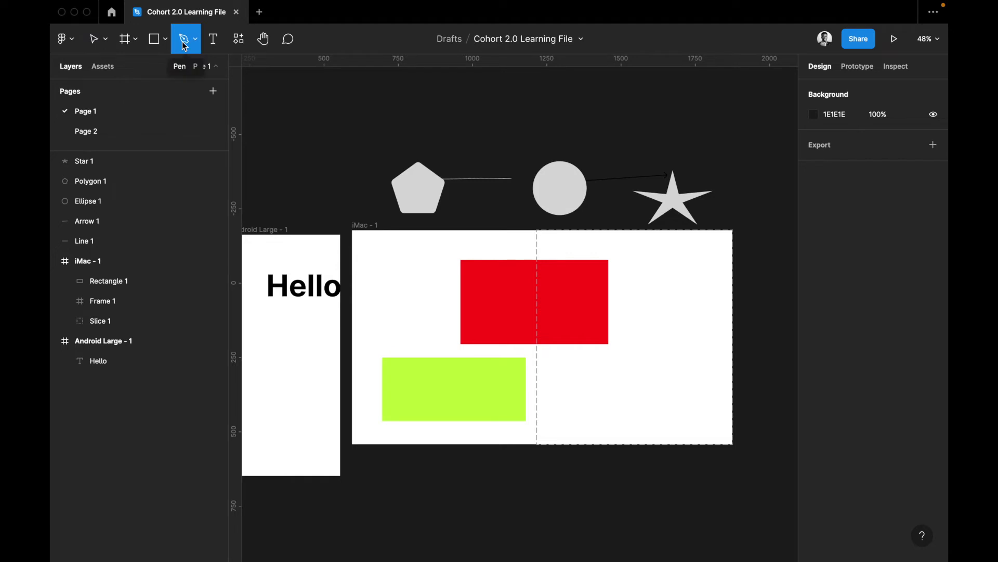
pyautogui.click(197, 41)
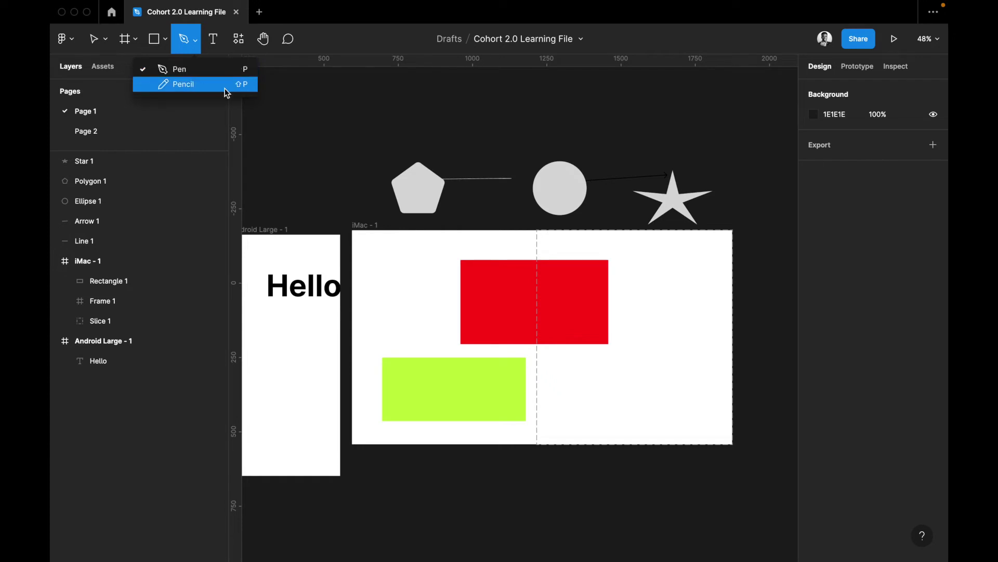
pyautogui.click(192, 85)
# Sketch freehand strokes Vector 1–3 above the shapes, then switch back to the Pen tool
pyautogui.click(333, 104)
pyautogui.moveTo(328, 110)
pyautogui.mouseDown()
pyautogui.moveTo(354, 137)
pyautogui.moveTo(345, 146)
pyautogui.moveTo(376, 136)
pyautogui.moveTo(375, 150)
pyautogui.moveTo(383, 116)
pyautogui.moveTo(431, 146)
pyautogui.moveTo(411, 149)
pyautogui.moveTo(430, 102)
pyautogui.moveTo(445, 160)
pyautogui.moveTo(462, 113)
pyautogui.moveTo(457, 155)
pyautogui.moveTo(482, 114)
pyautogui.moveTo(606, 108)
pyautogui.moveTo(623, 138)
pyautogui.moveTo(636, 103)
pyautogui.moveTo(656, 122)
pyautogui.mouseUp()
pyautogui.moveTo(479, 124)
pyautogui.mouseDown()
pyautogui.moveTo(533, 128)
pyautogui.moveTo(525, 139)
pyautogui.moveTo(475, 145)
pyautogui.moveTo(470, 133)
pyautogui.moveTo(501, 168)
pyautogui.moveTo(519, 151)
pyautogui.mouseUp()
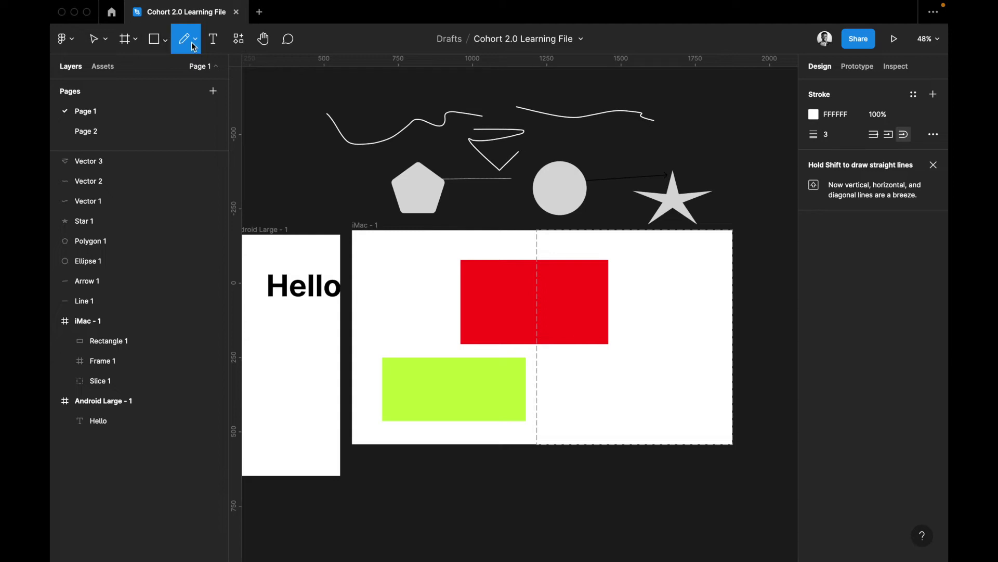
pyautogui.click(196, 40)
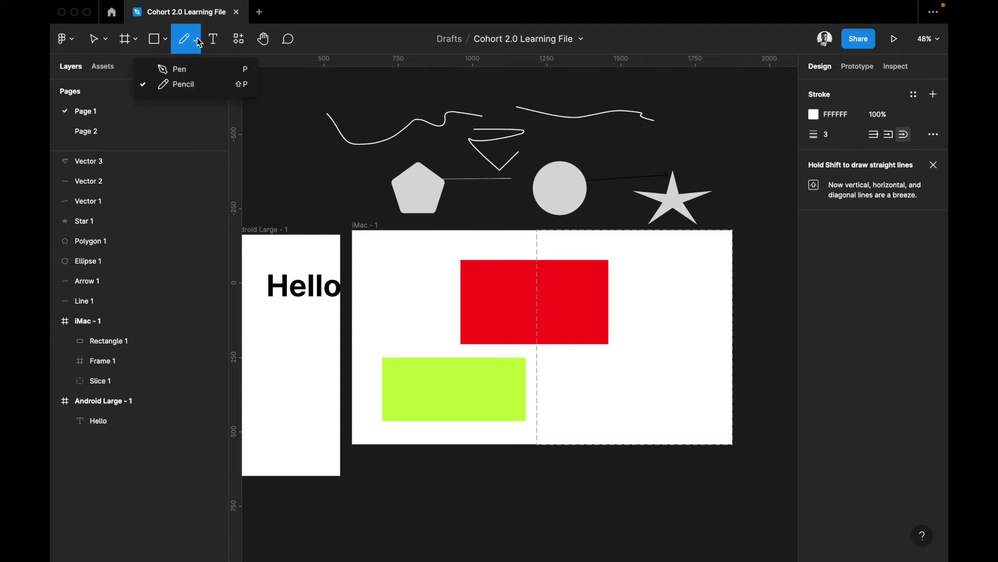
pyautogui.click(197, 71)
pyautogui.scroll(-4, 364, 234)
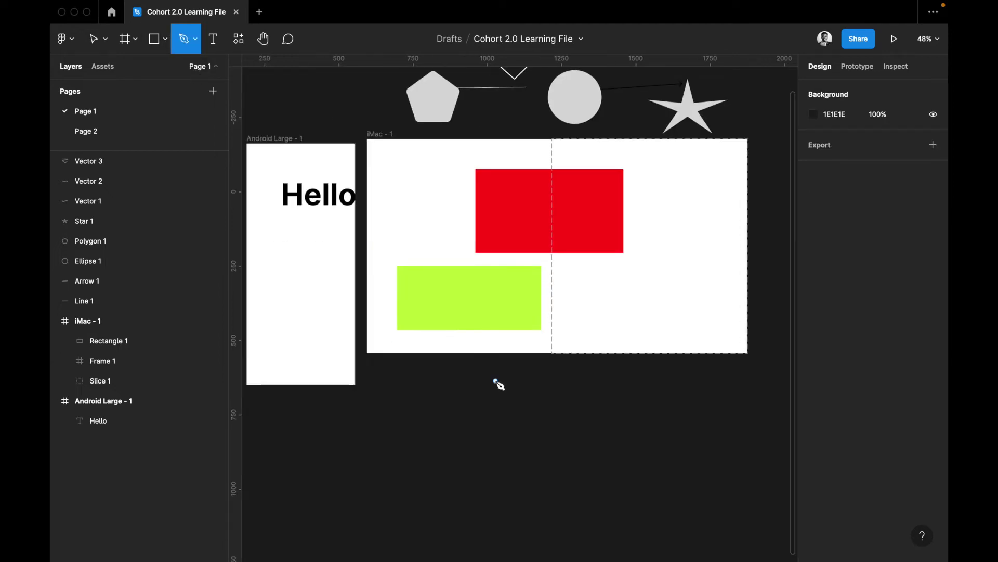
# Start a curved pen path below the iMac frame, bending it across the top and down the right side
pyautogui.moveTo(458, 419); pyautogui.dragTo(472, 395)
pyautogui.moveTo(550, 391); pyautogui.dragTo(607, 432)
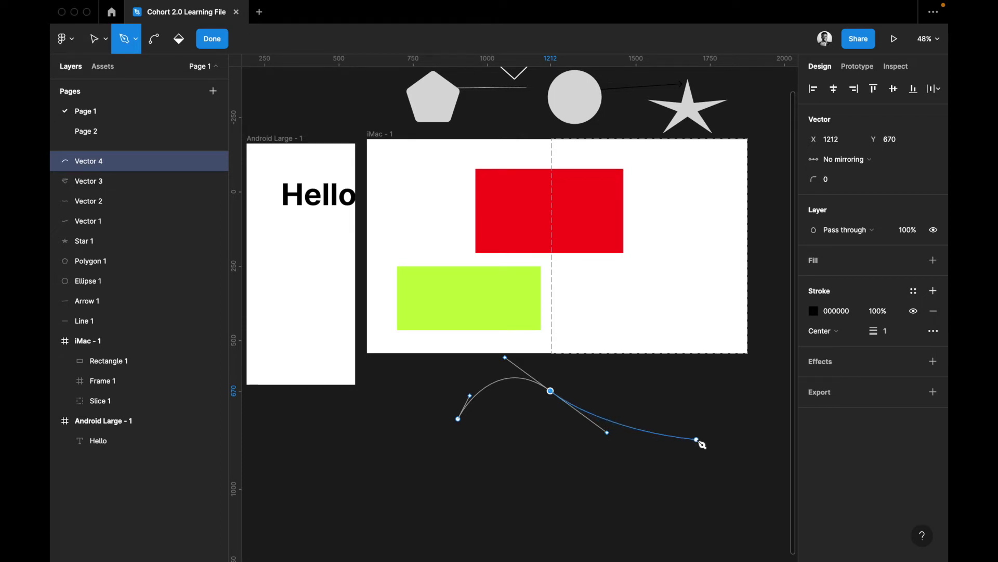
pyautogui.moveTo(698, 440); pyautogui.dragTo(734, 411)
pyautogui.hscroll(5, 737, 414)
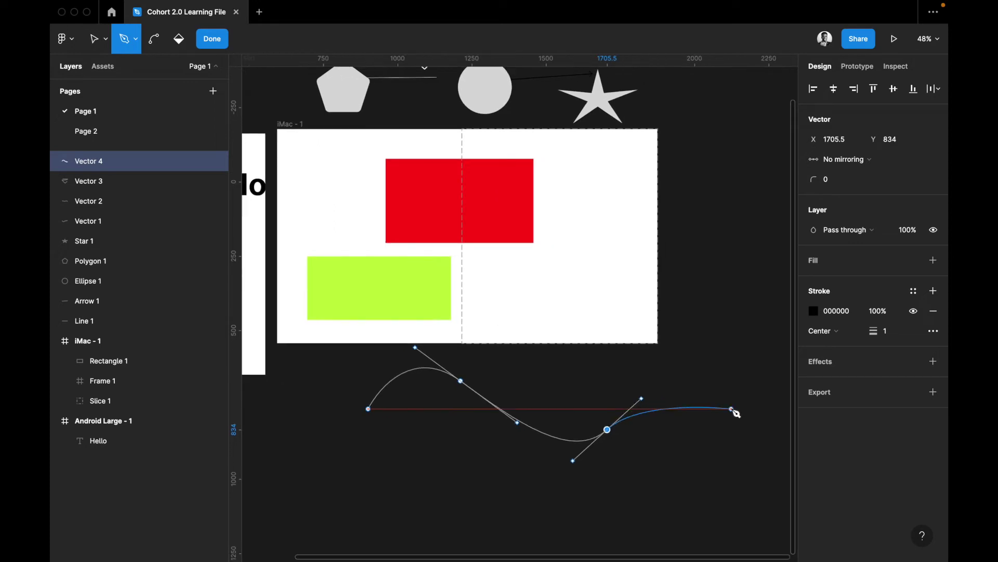
pyautogui.moveTo(661, 375); pyautogui.dragTo(675, 375)
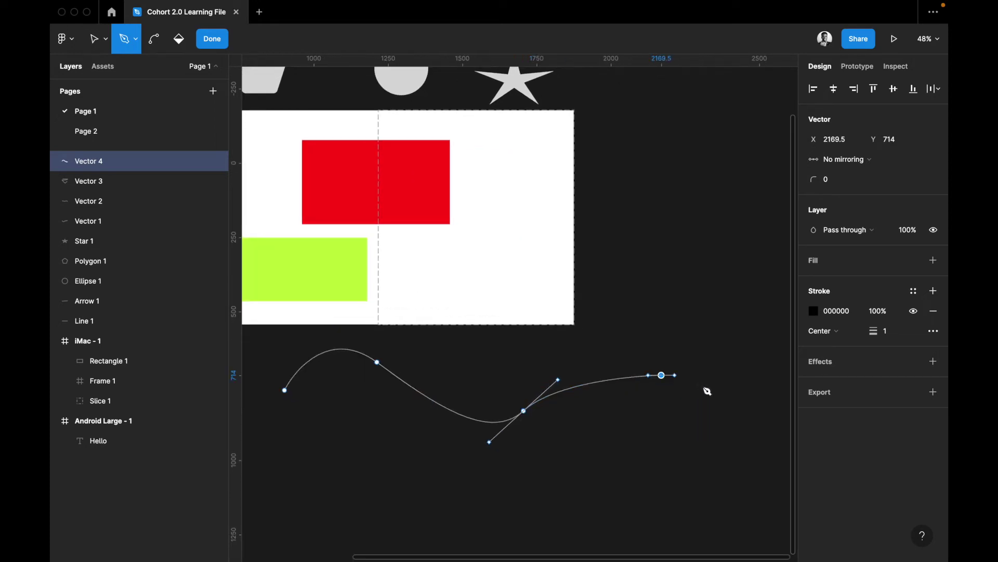
pyautogui.moveTo(719, 401); pyautogui.dragTo(744, 434)
pyautogui.click(729, 514)
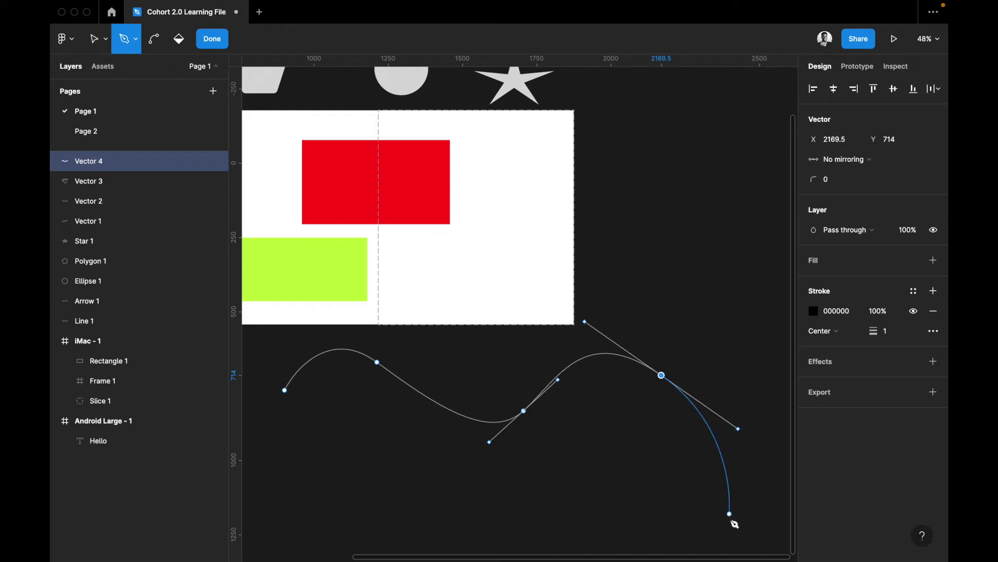
pyautogui.moveTo(712, 547); pyautogui.dragTo(709, 544)
# Curve the path along the bottom and back up, closing the loop at its starting point
pyautogui.click(588, 546)
pyautogui.moveTo(559, 539); pyautogui.dragTo(541, 523)
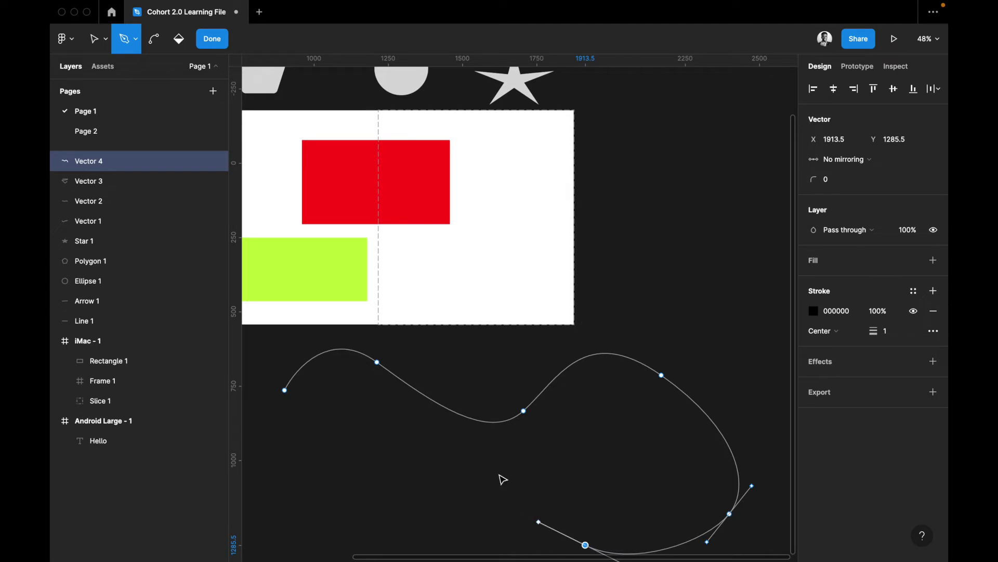
pyautogui.moveTo(496, 468); pyautogui.dragTo(490, 440)
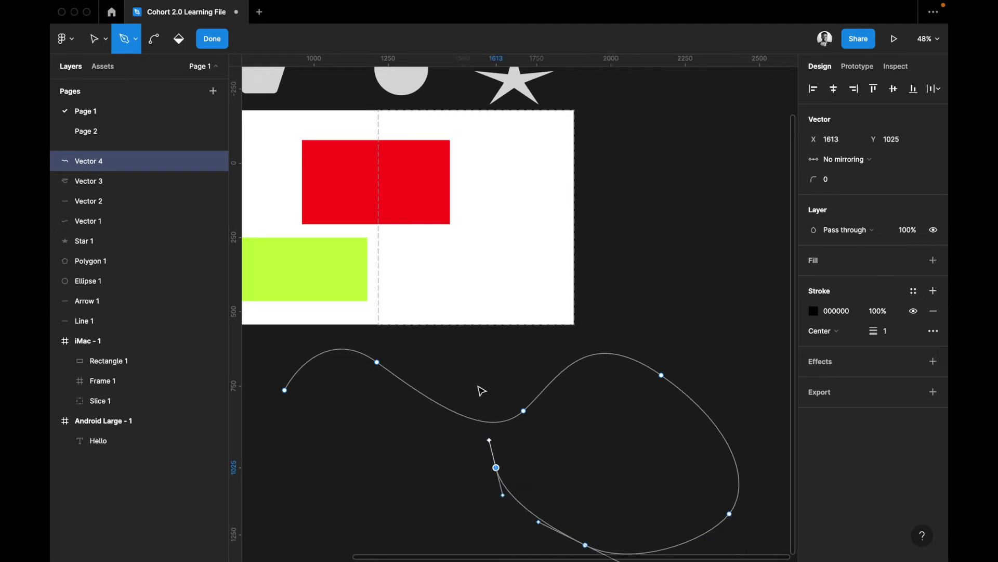
pyautogui.moveTo(475, 370); pyautogui.dragTo(445, 345)
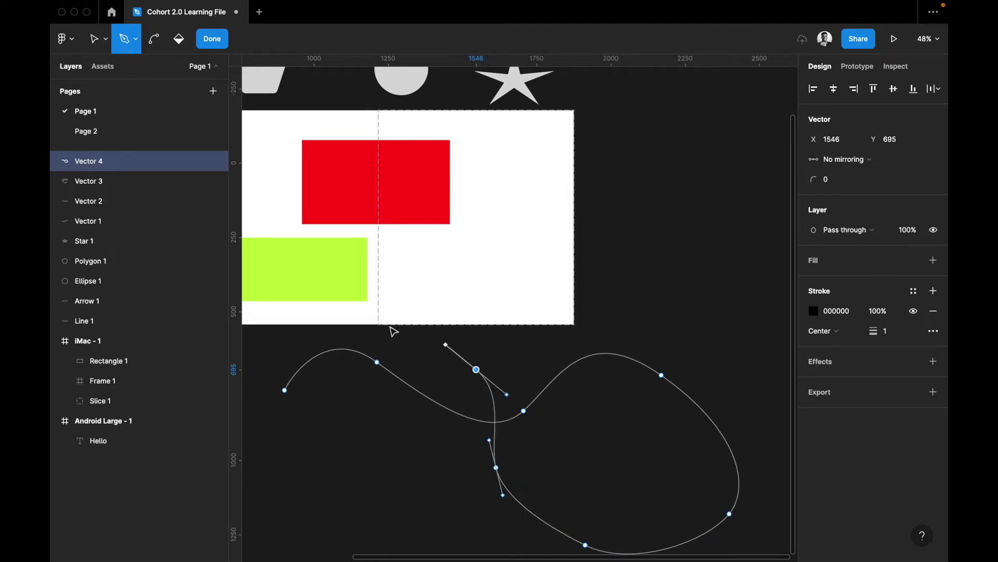
pyautogui.moveTo(381, 329); pyautogui.dragTo(372, 354)
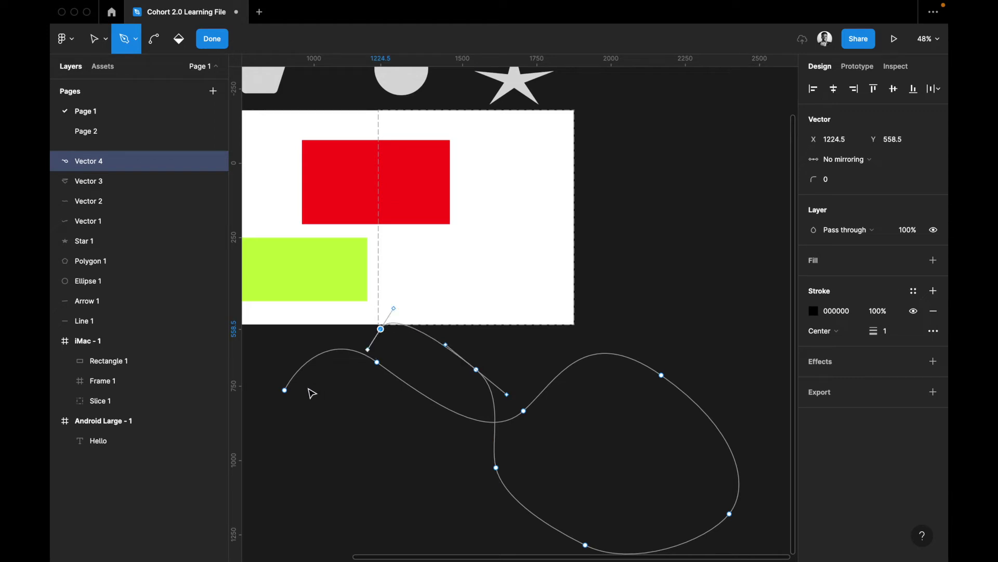
pyautogui.click(310, 404)
pyautogui.moveTo(290, 410); pyautogui.dragTo(285, 404)
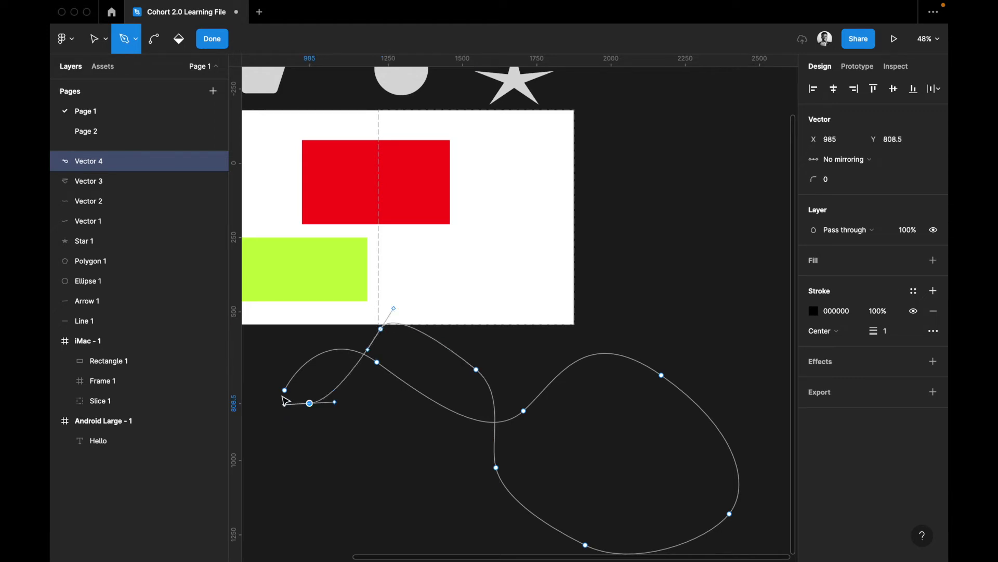
pyautogui.click(286, 391)
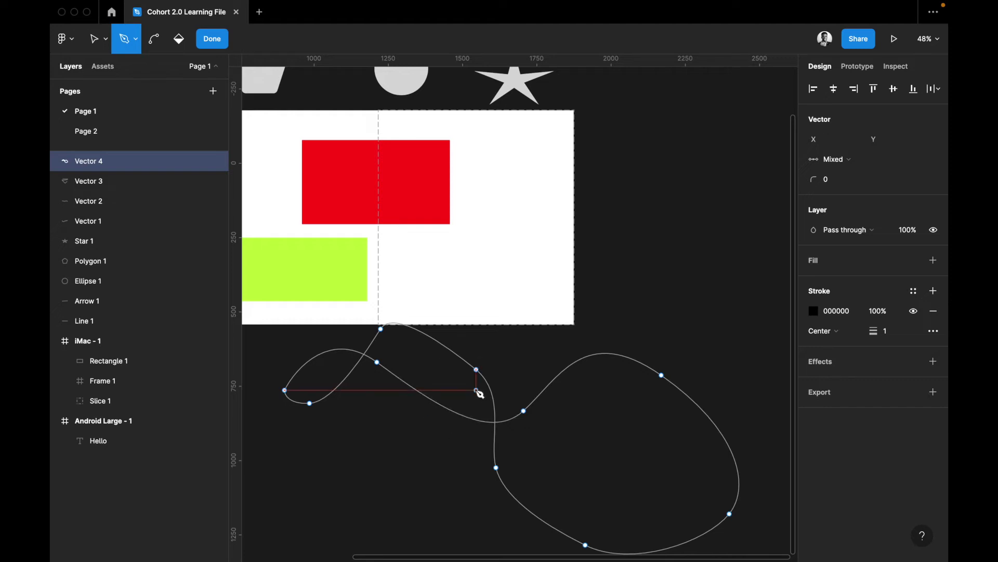
pyautogui.click(285, 390)
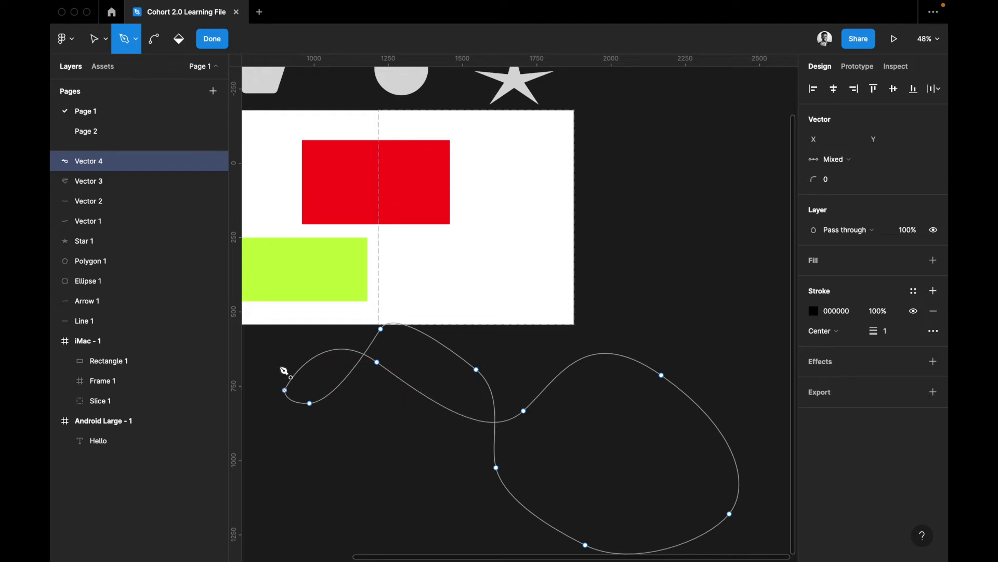
pyautogui.click(154, 40)
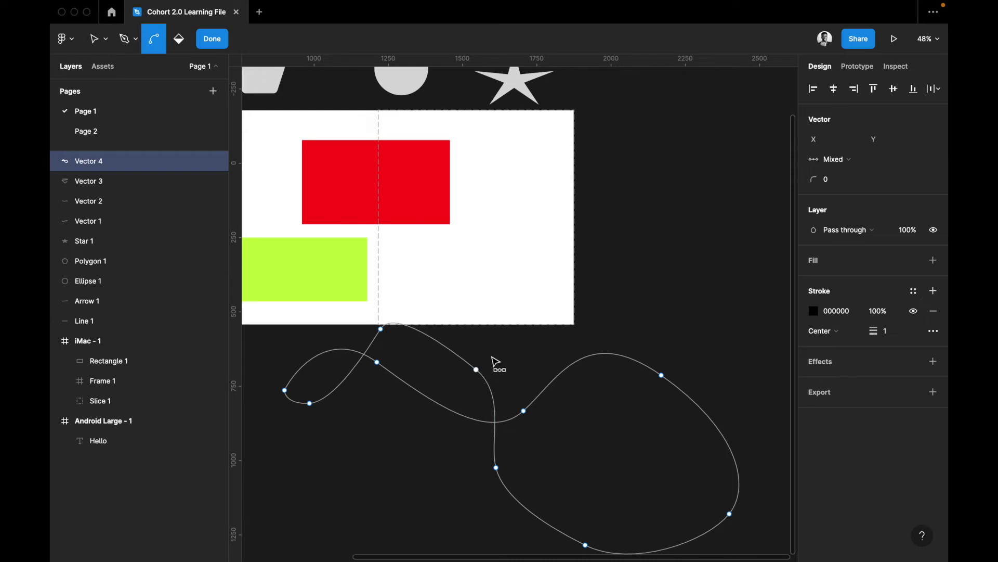
# Bend Vector 4's middle anchor by pulling out and adjusting its curve handles
pyautogui.press('Escape')
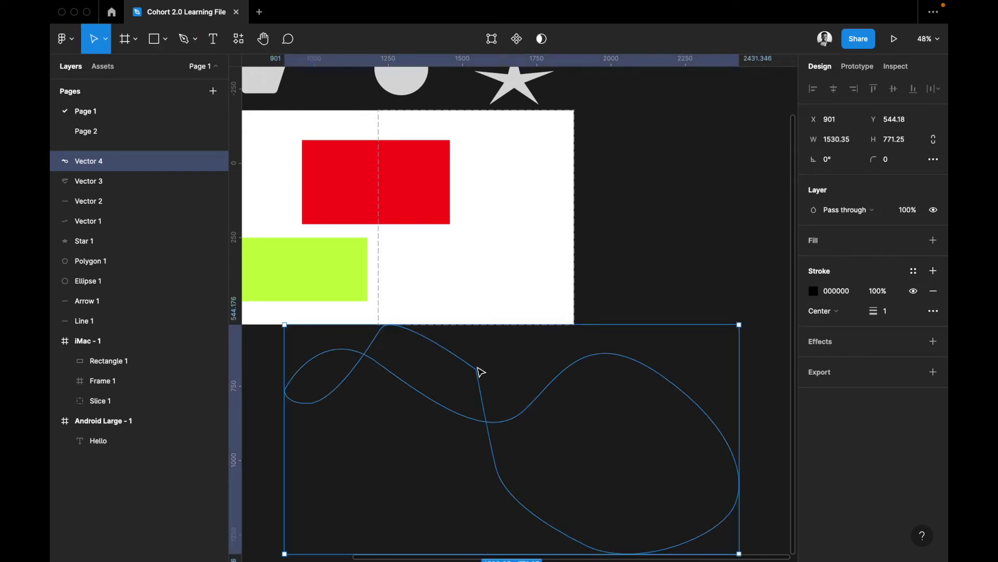
pyautogui.doubleClick(478, 371)
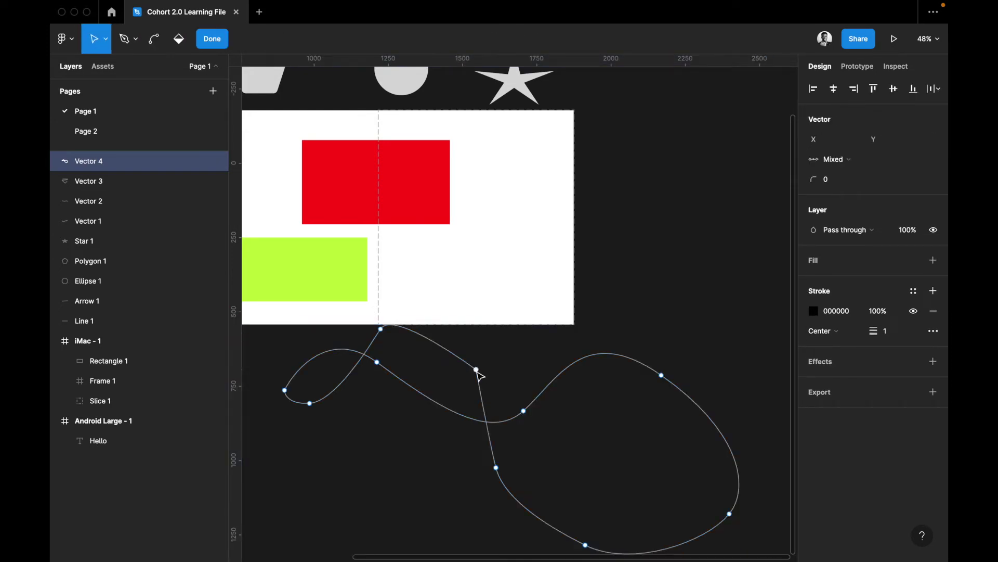
pyautogui.click(476, 369)
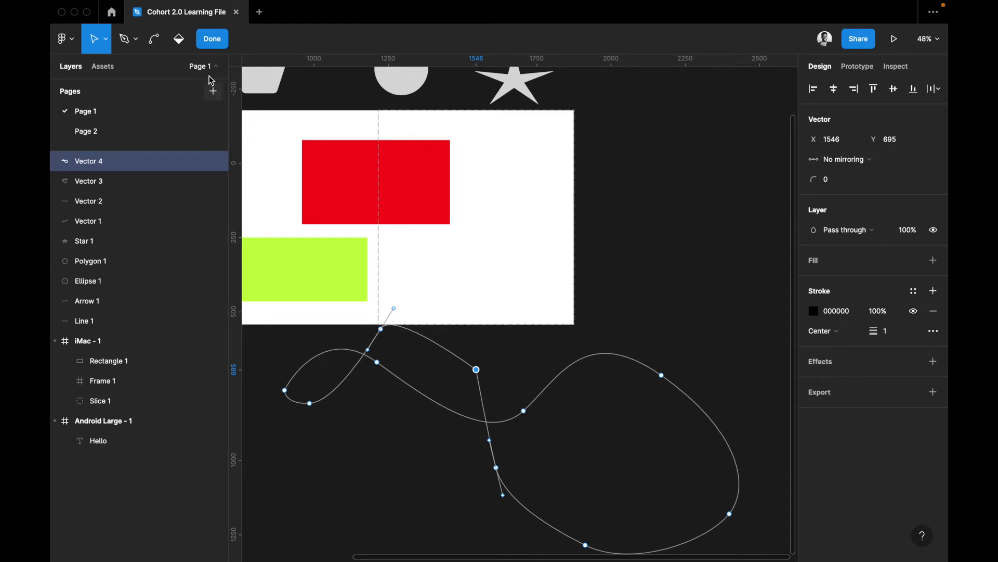
pyautogui.press('super')
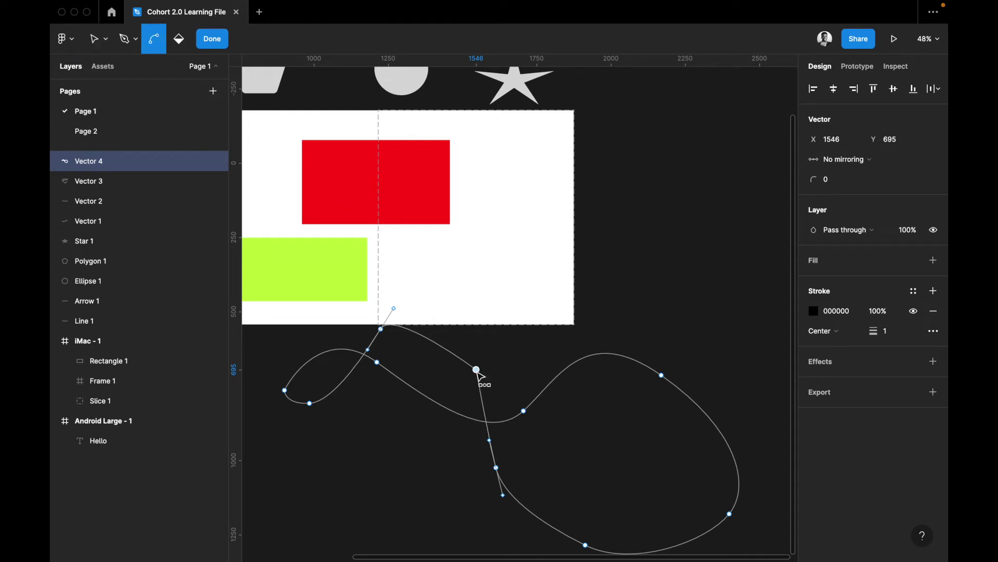
pyautogui.click(475, 355)
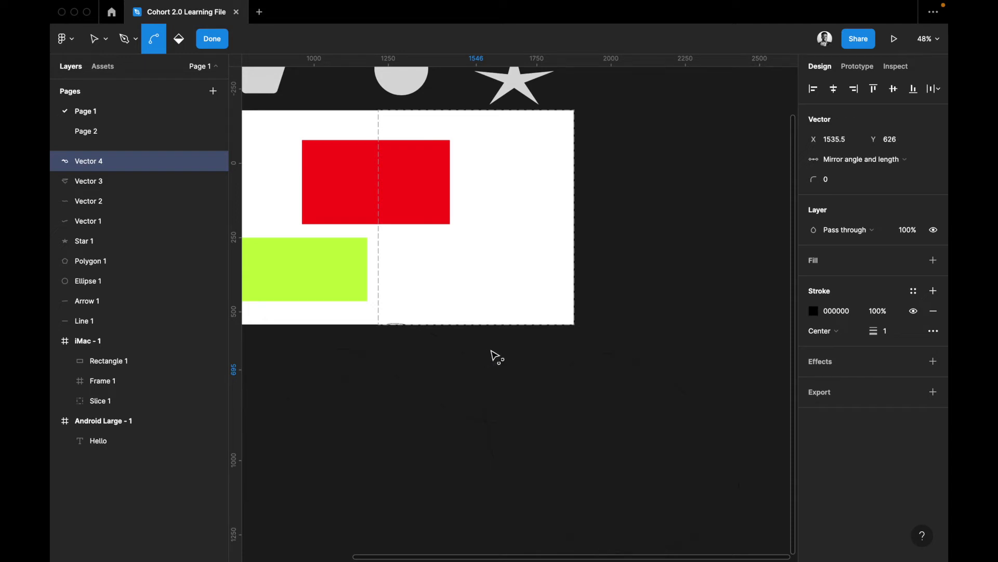
pyautogui.moveTo(516, 411); pyautogui.dragTo(502, 403)
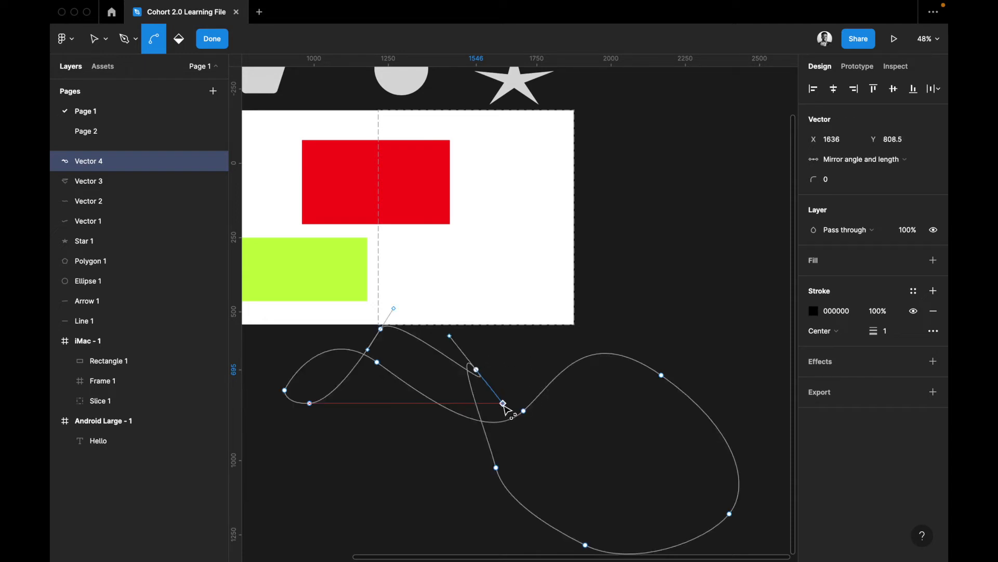
pyautogui.moveTo(450, 336); pyautogui.dragTo(452, 332)
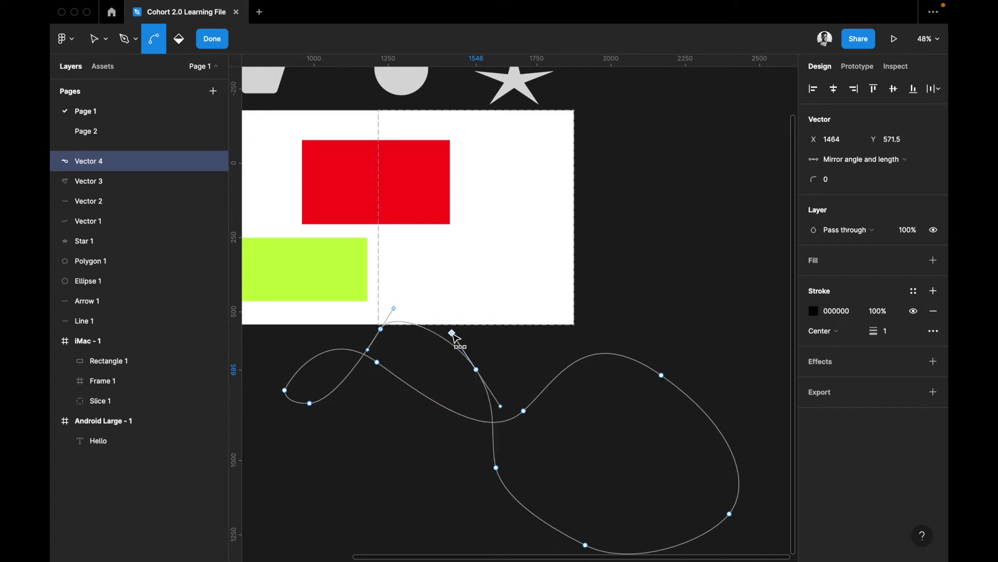
# Reshape the lower bend of Vector 4 by dragging its anchor handles
pyautogui.click(497, 468)
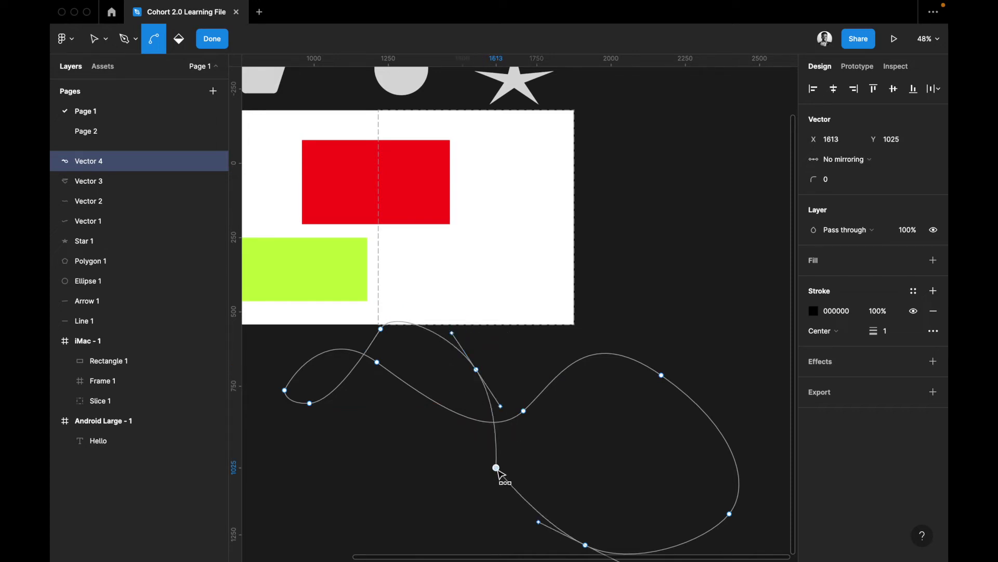
pyautogui.moveTo(539, 521); pyautogui.dragTo(554, 476)
pyautogui.scroll(6, 561, 494)
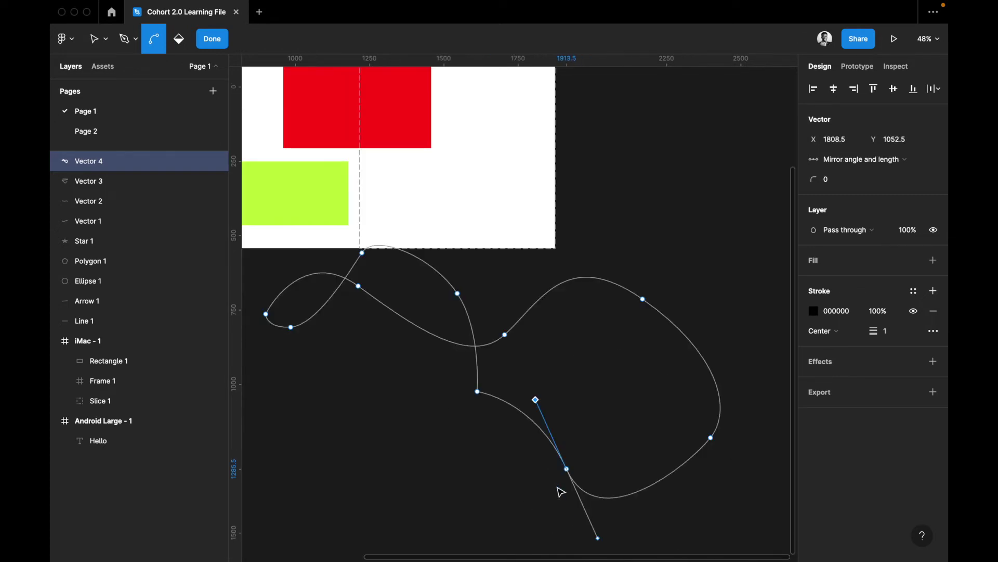
pyautogui.moveTo(484, 237); pyautogui.dragTo(388, 307)
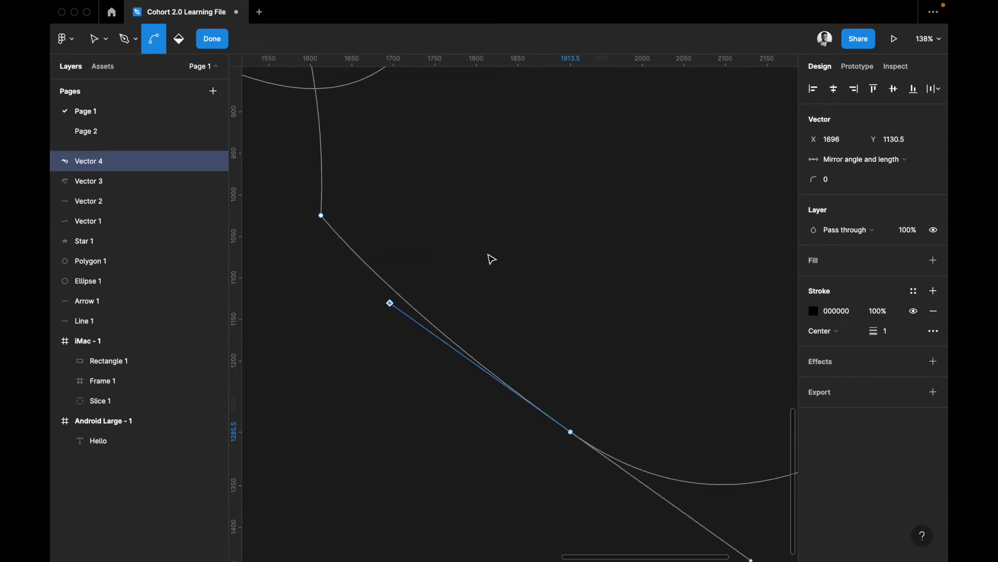
pyautogui.scroll(-10, 490, 259)
pyautogui.scroll(3, 490, 258)
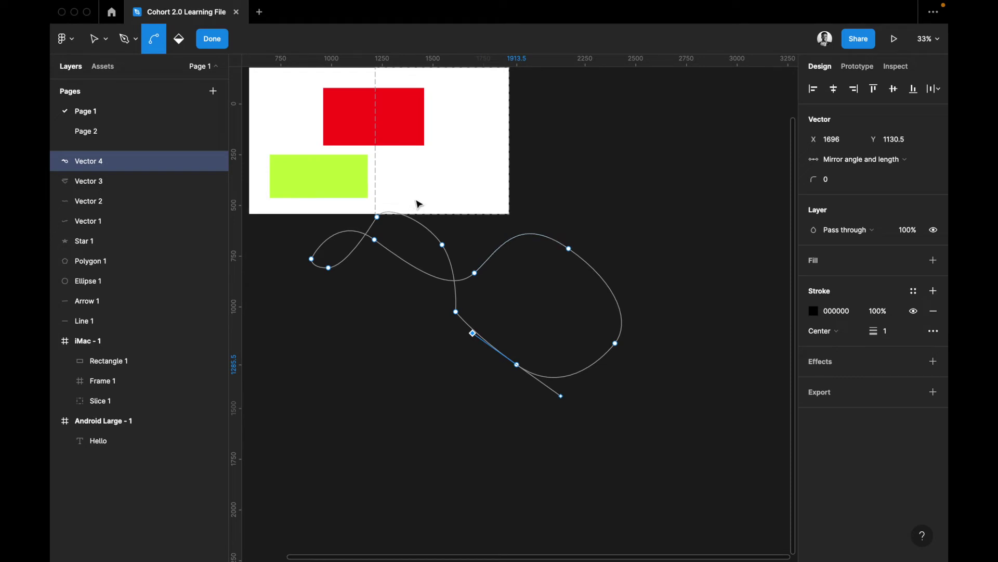
# Exit point editing, reselect the looping curve Vector 4 and delete it
pyautogui.press('Escape')
pyautogui.press('Escape')
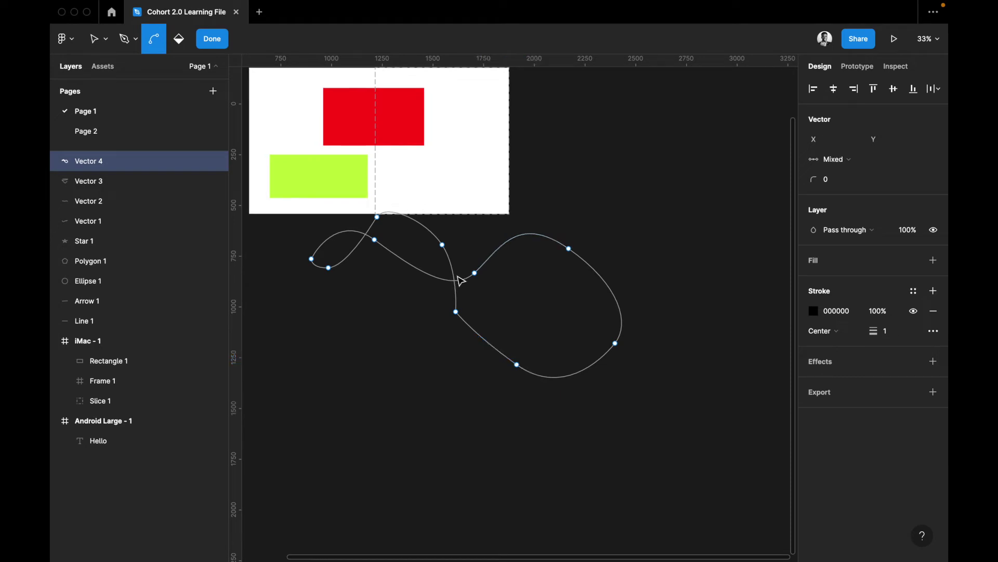
pyautogui.press('Escape')
pyautogui.click(604, 361)
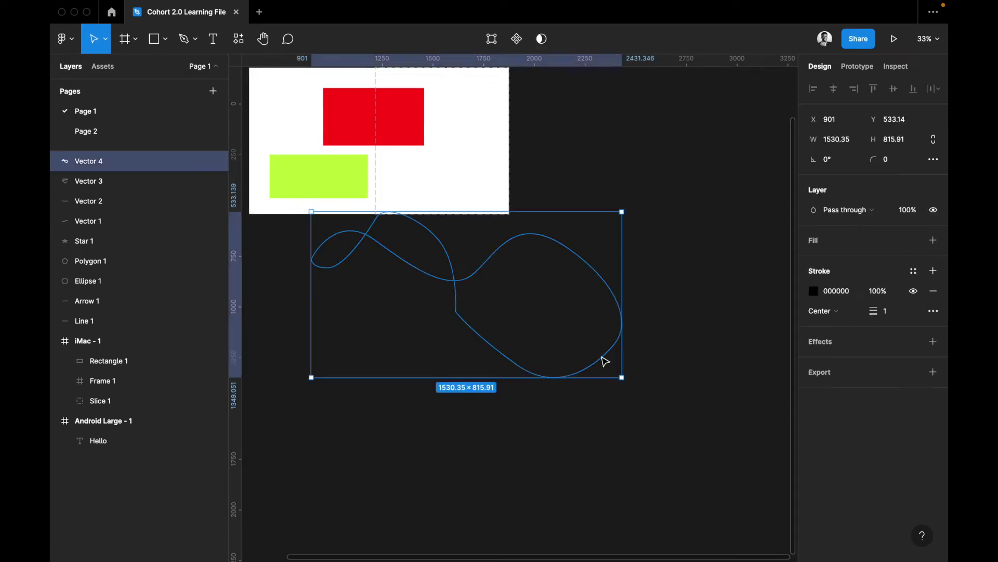
pyautogui.press('Delete')
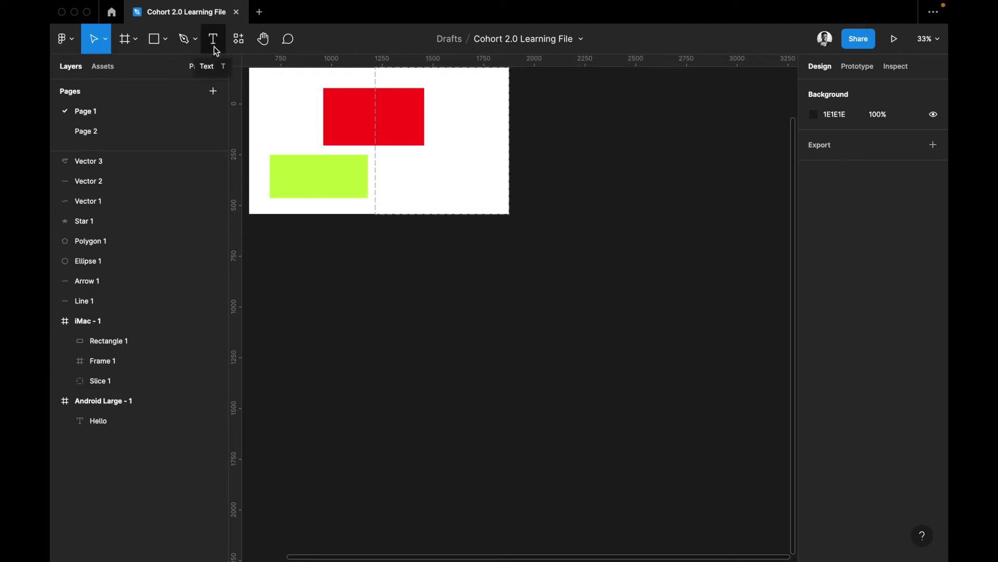
# Add a text layer below the frame reading 'Creating New Texts', fixing the missing 'i'
pyautogui.click(213, 46)
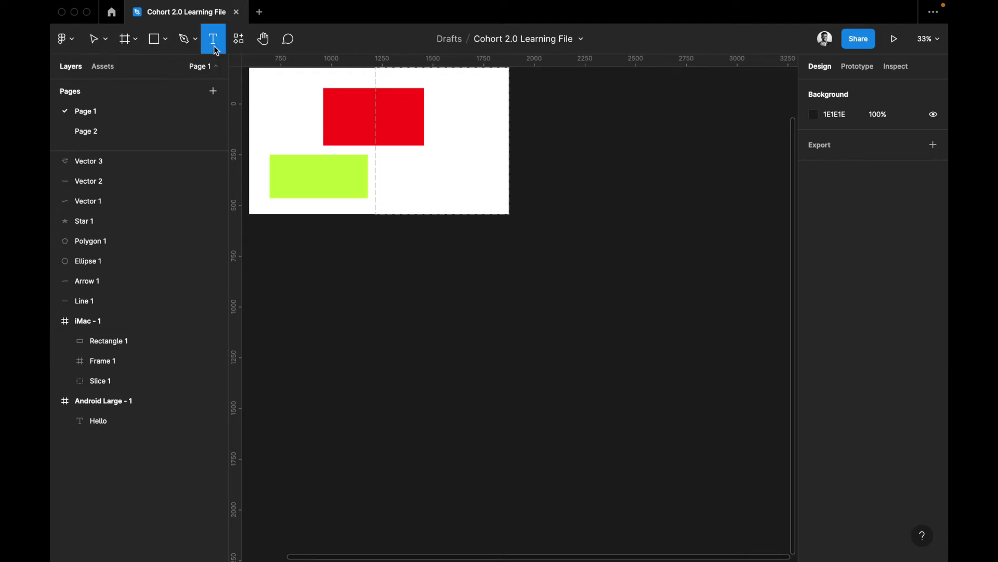
pyautogui.click(386, 252)
pyautogui.write('T')
pyautogui.press('BackSpace')
pyautogui.write('Creatng New ')
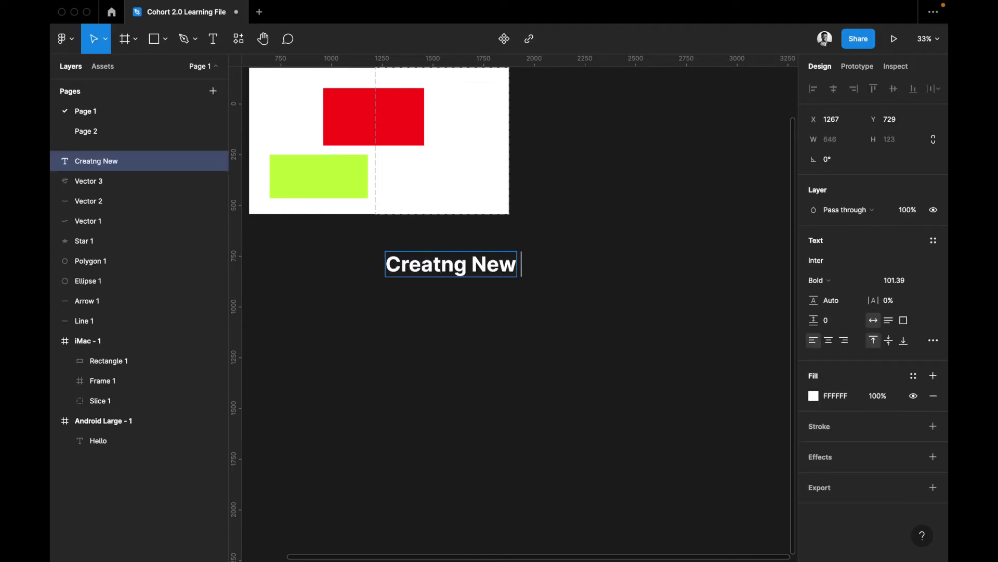
pyautogui.write('Texts')
pyautogui.click(441, 264)
pyautogui.write('i')
pyautogui.press('Escape')
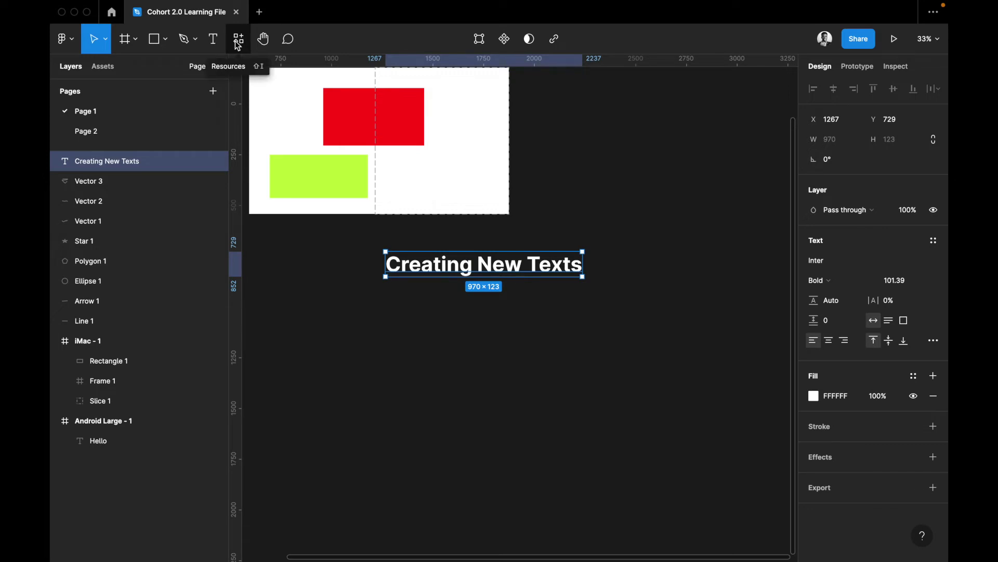
# Insert the Sticky note widget from the Resources Widgets list below the heading
pyautogui.click(238, 41)
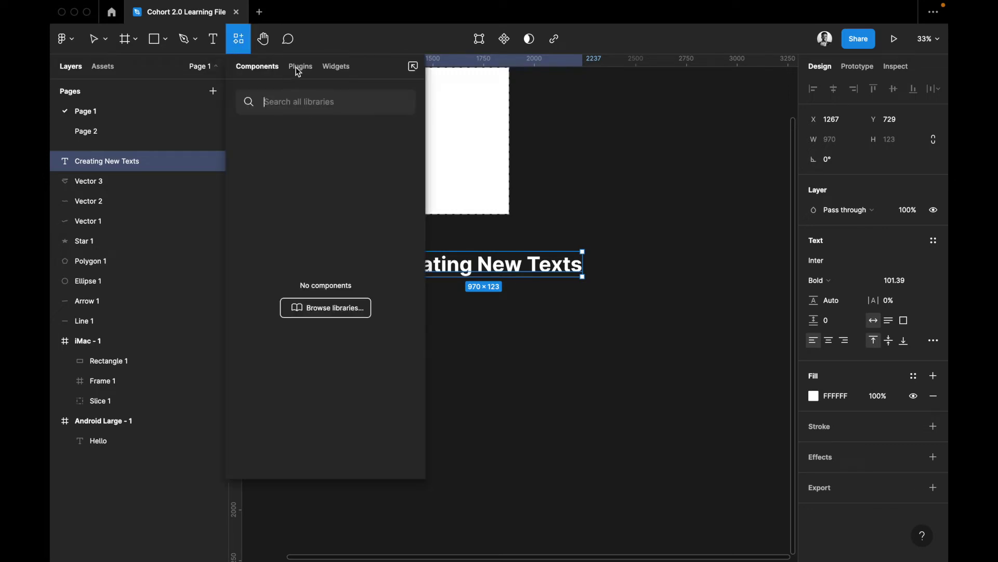
pyautogui.click(335, 66)
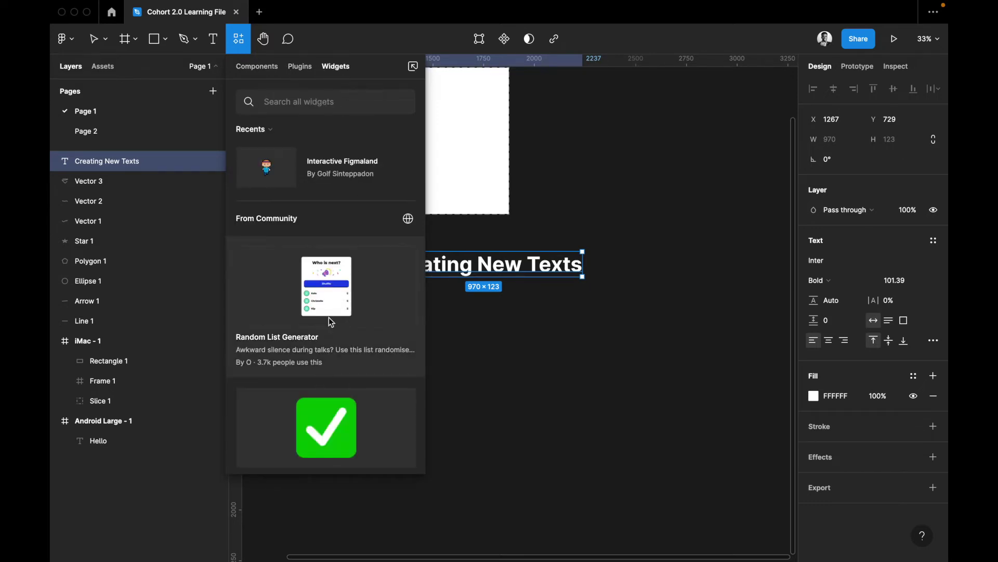
pyautogui.scroll(-1, 328, 317)
pyautogui.scroll(-5, 329, 345)
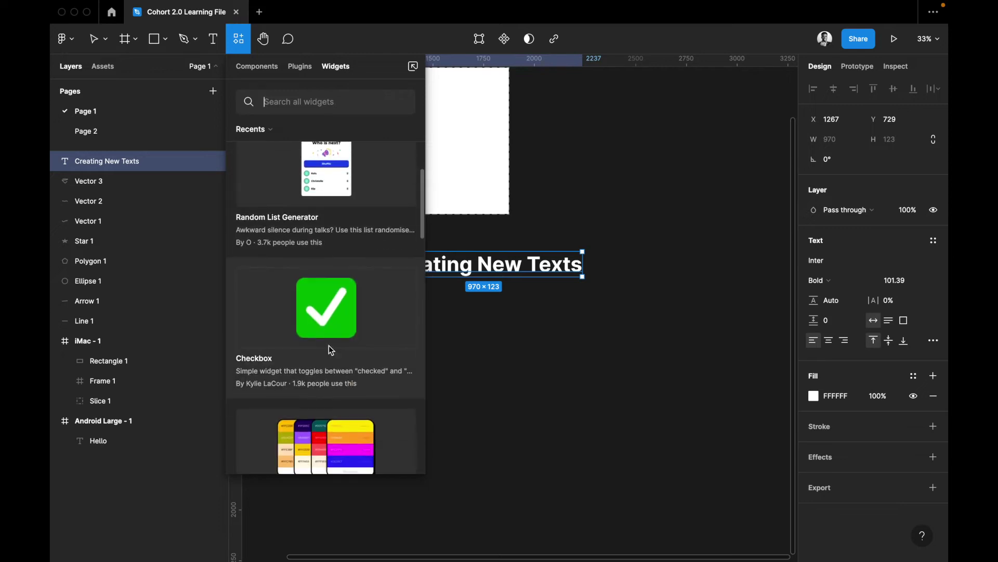
pyautogui.scroll(-10, 329, 345)
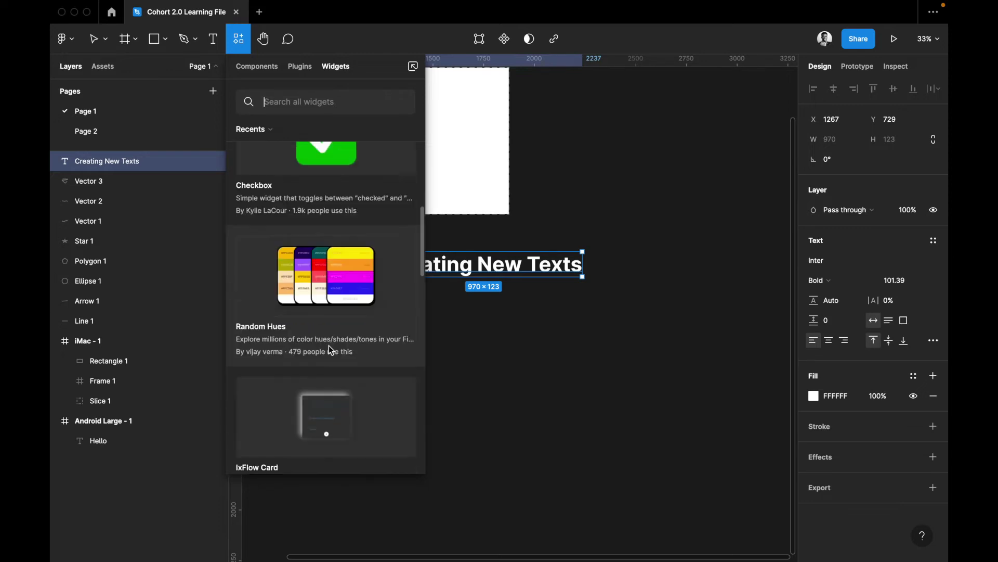
pyautogui.scroll(-2, 329, 345)
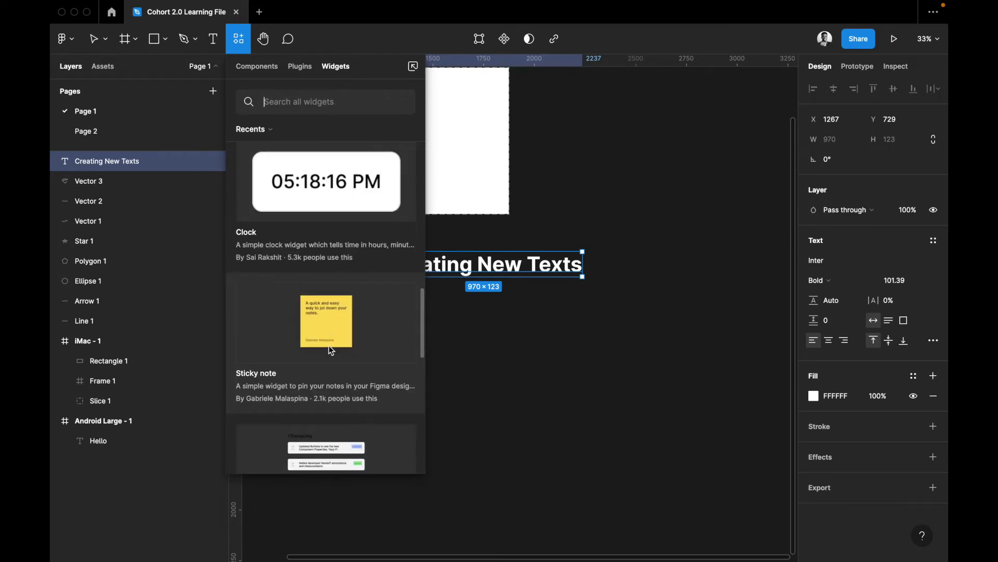
pyautogui.click(330, 306)
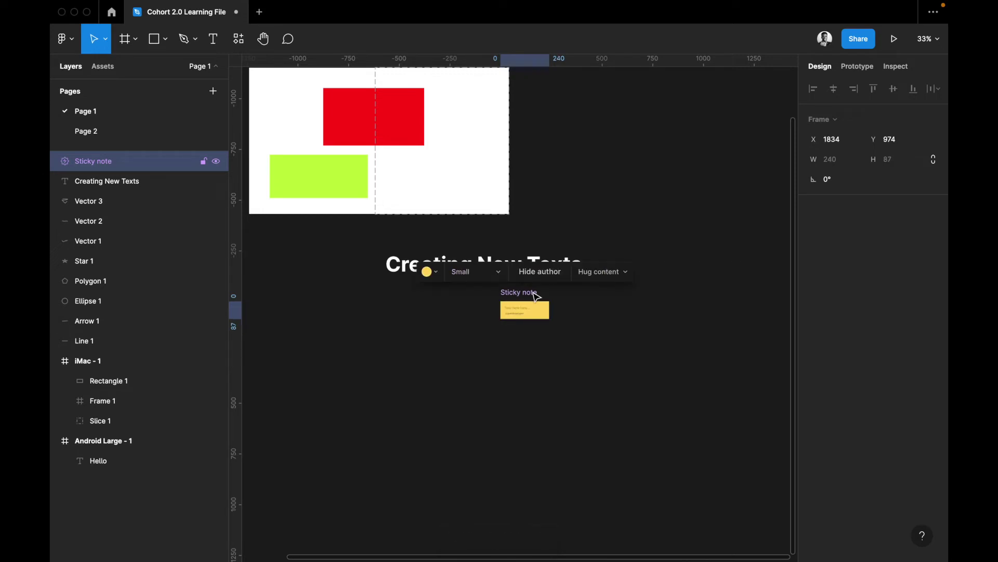
# Switch the sticky note to Large size and write 'Hello' in it
pyautogui.scroll(5, 525, 318)
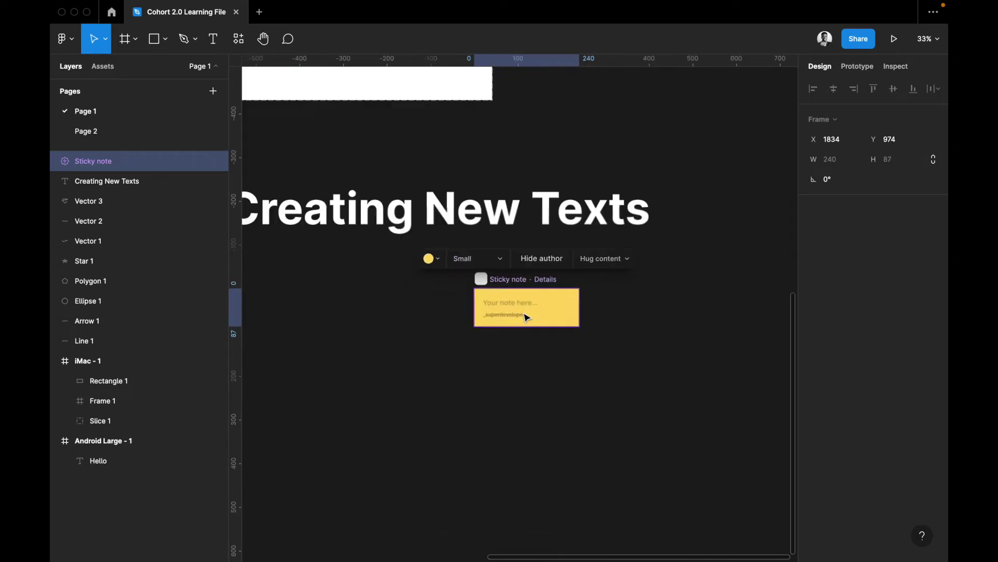
pyautogui.click(488, 260)
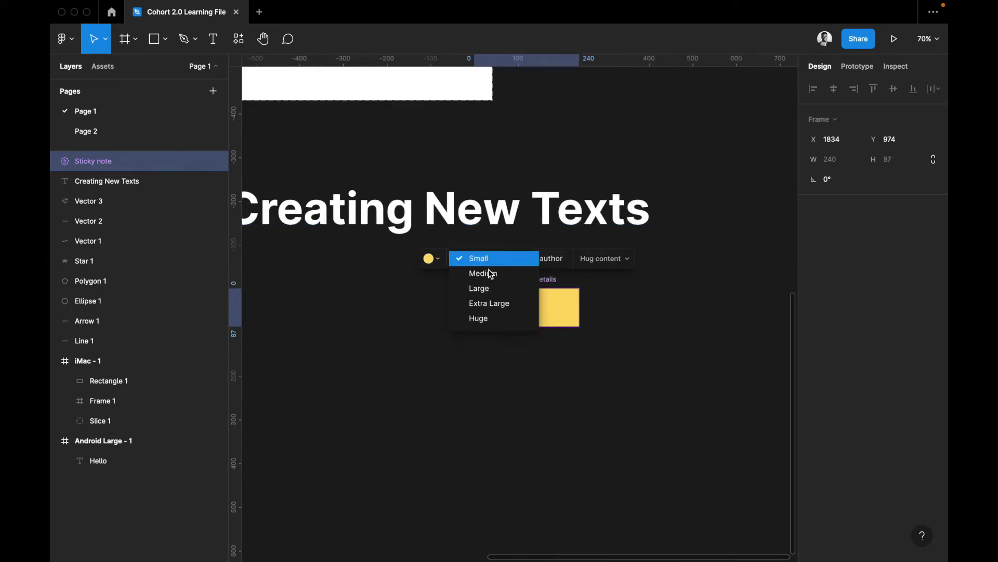
pyautogui.press('Escape')
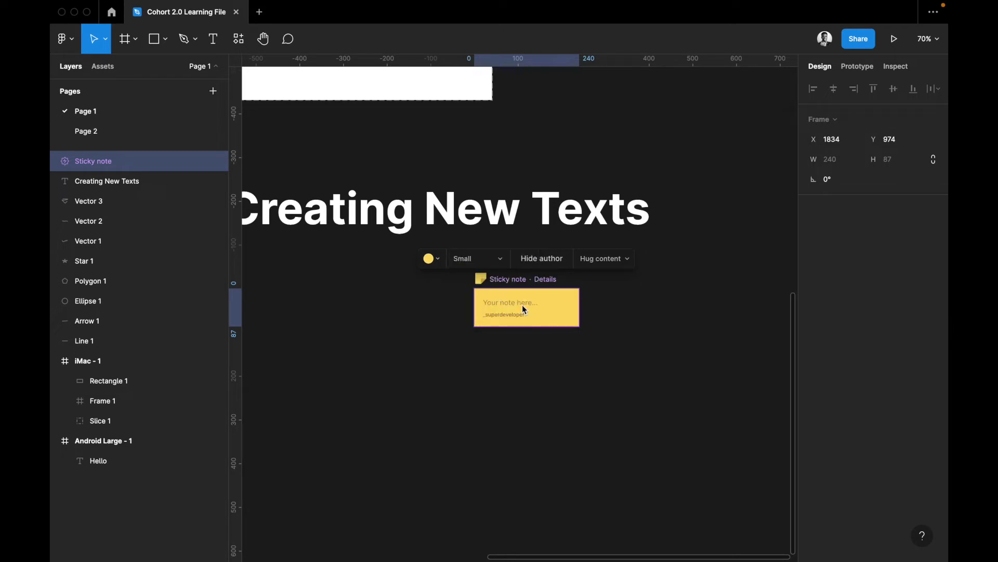
pyautogui.click(544, 314)
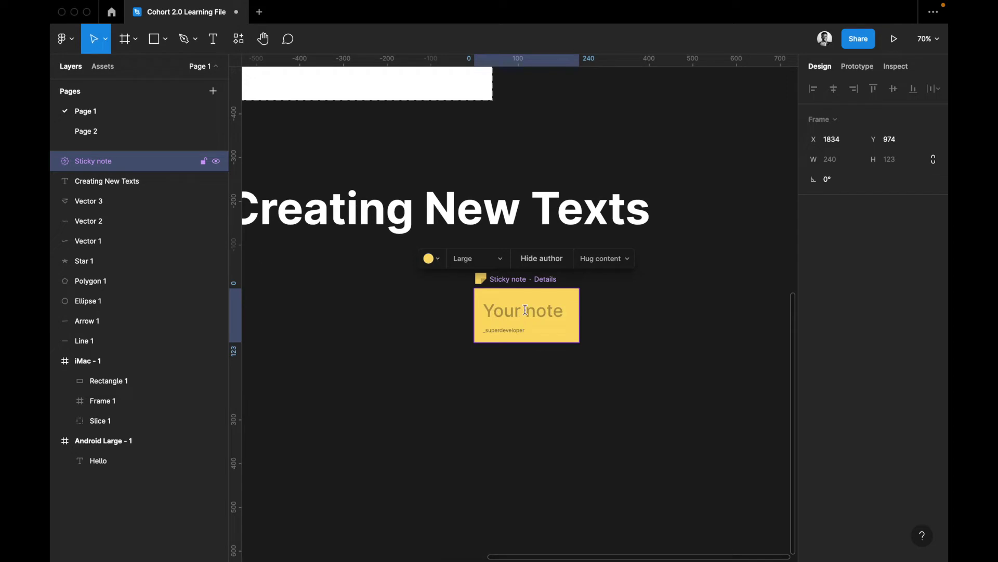
pyautogui.doubleClick(525, 310)
pyautogui.write('Hello')
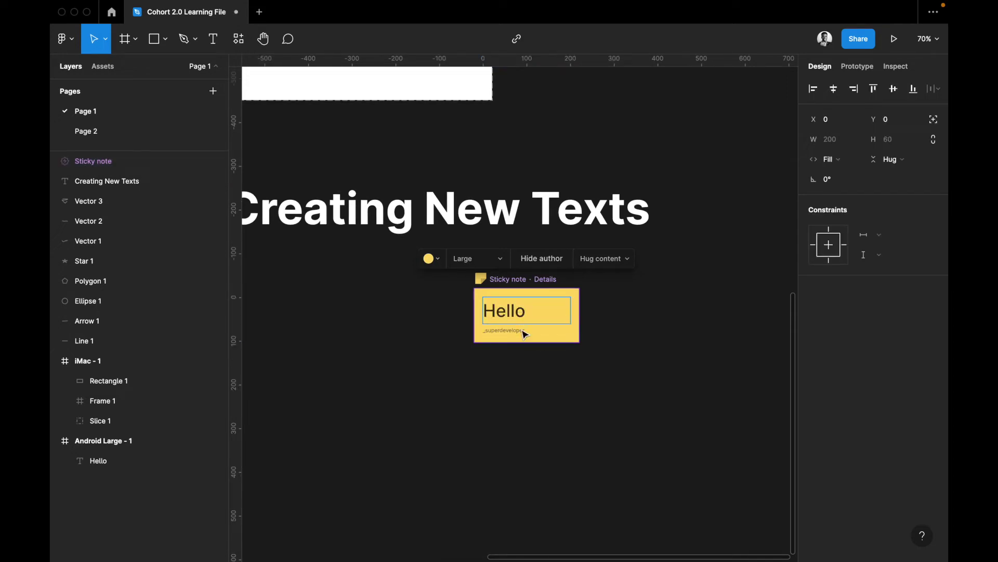
pyautogui.press('Escape')
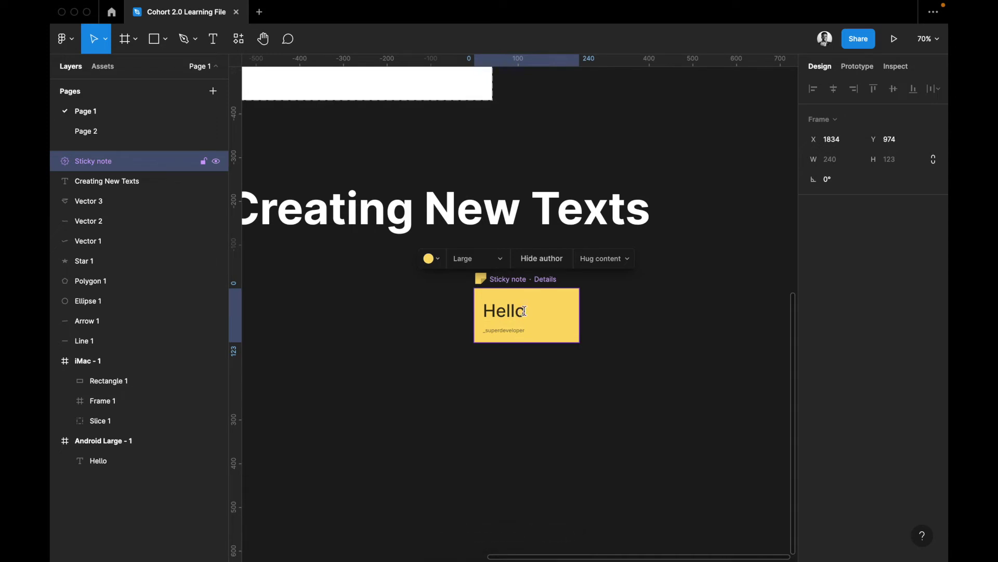
pyautogui.scroll(1, 538, 328)
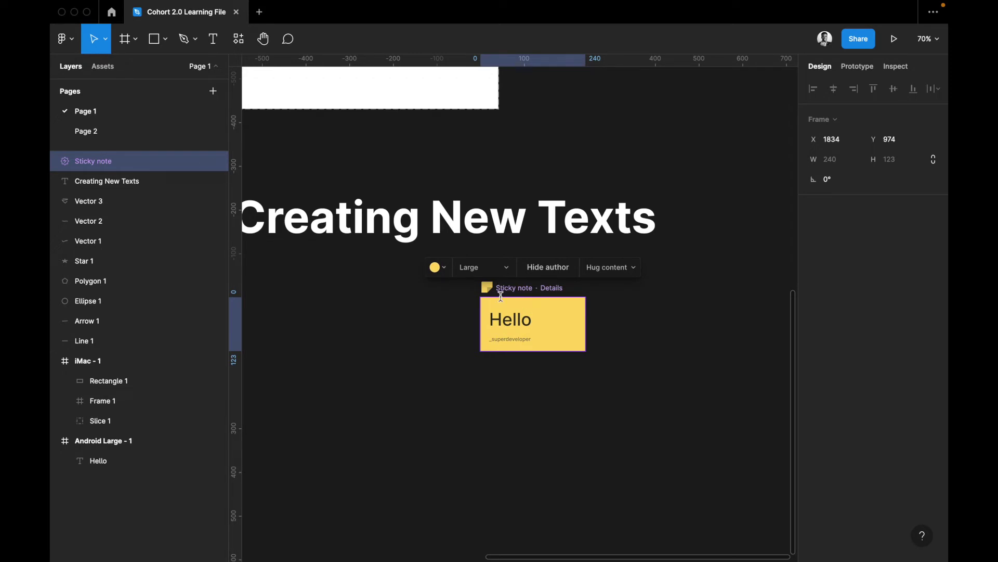
pyautogui.press('Escape')
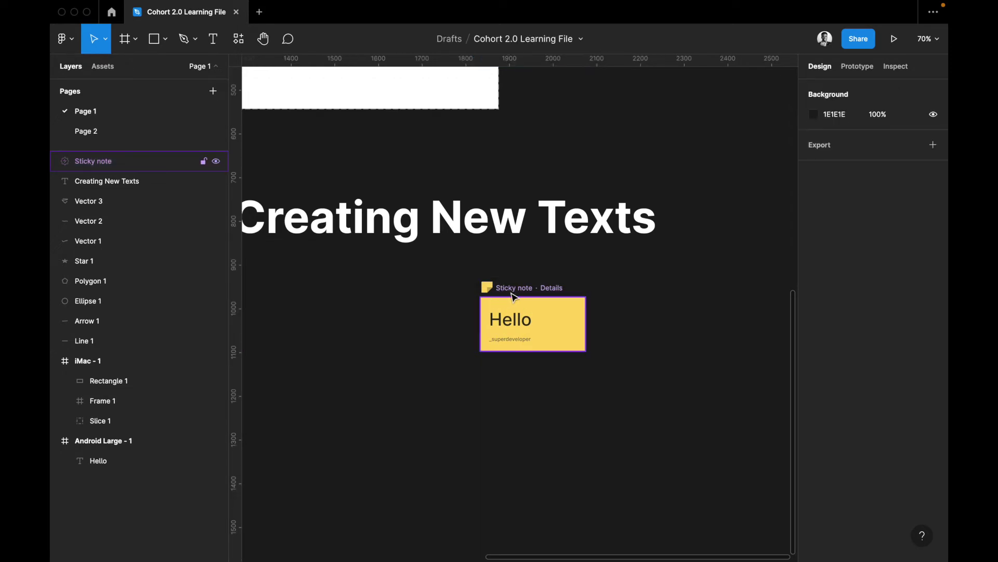
# Place a Checkbox widget on the canvas and move it outside the iMac frame
pyautogui.scroll(4, 516, 293)
pyautogui.hscroll(-4, 516, 293)
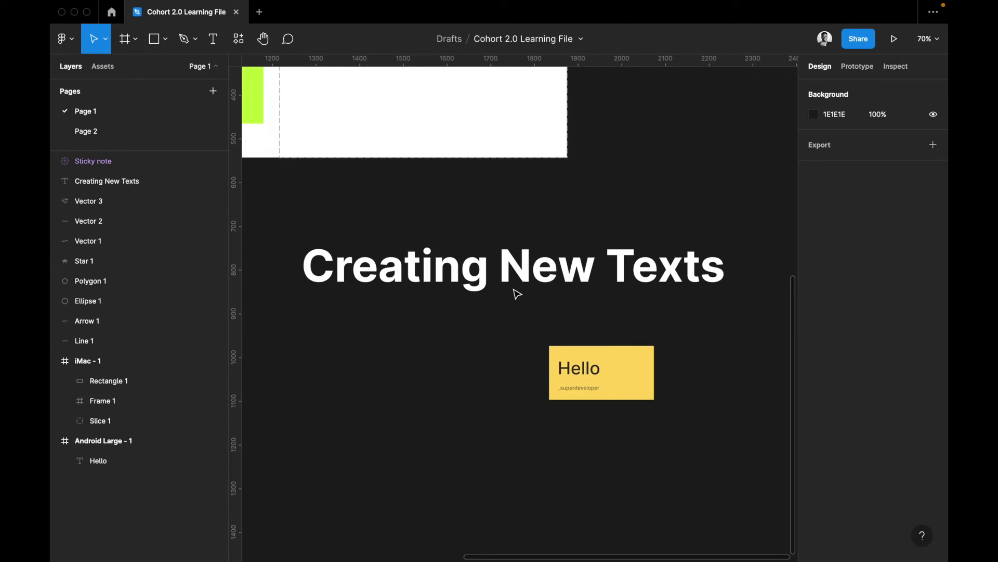
pyautogui.hscroll(3, 494, 315)
pyautogui.scroll(-2, 494, 315)
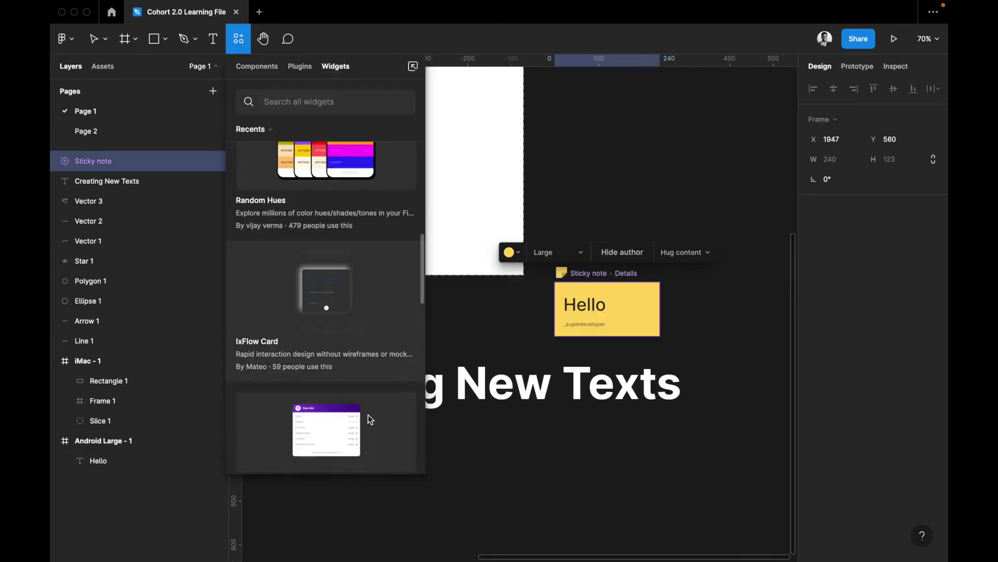
pyautogui.scroll(-2, 370, 420)
pyautogui.scroll(-5, 371, 419)
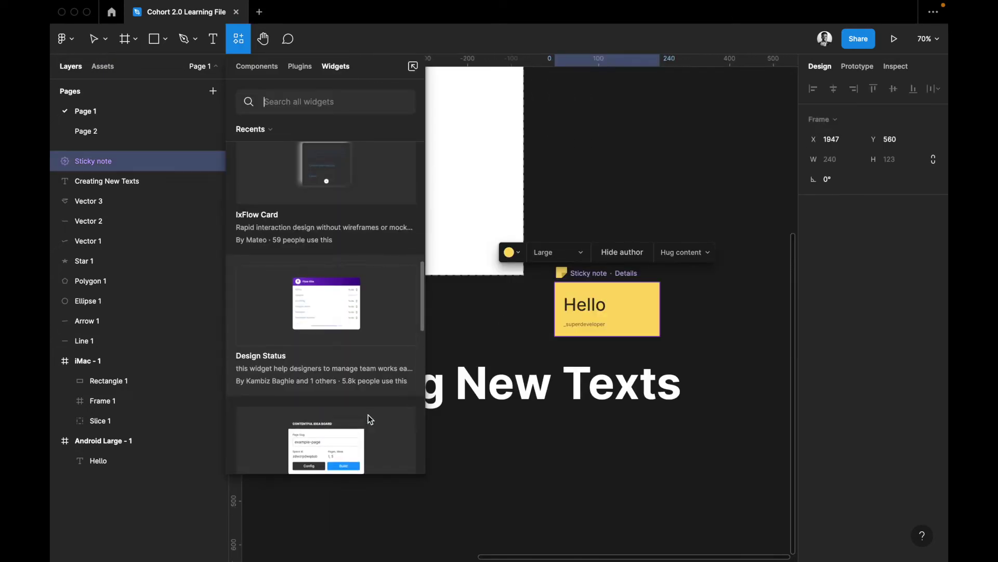
pyautogui.scroll(-3, 368, 415)
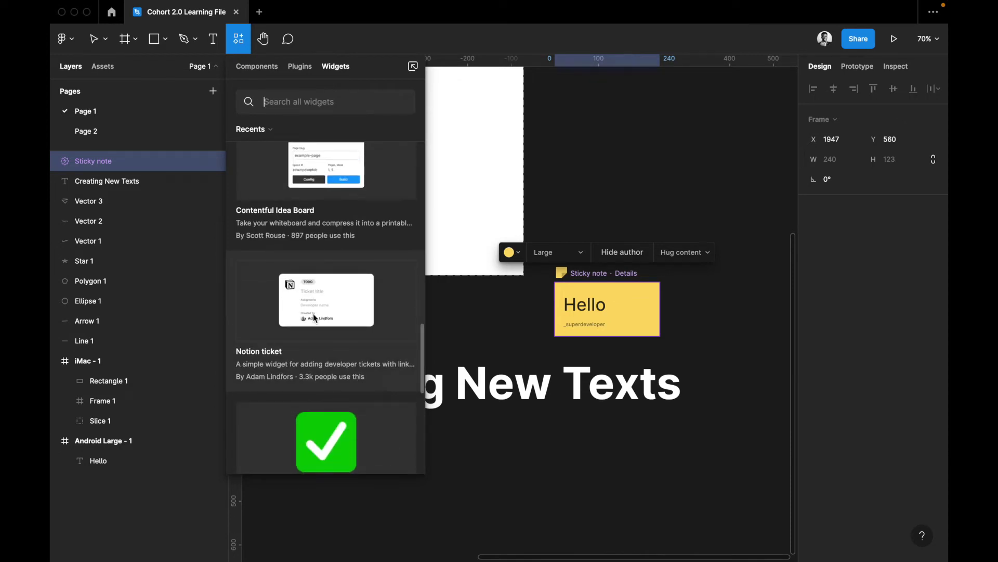
pyautogui.scroll(-3, 341, 385)
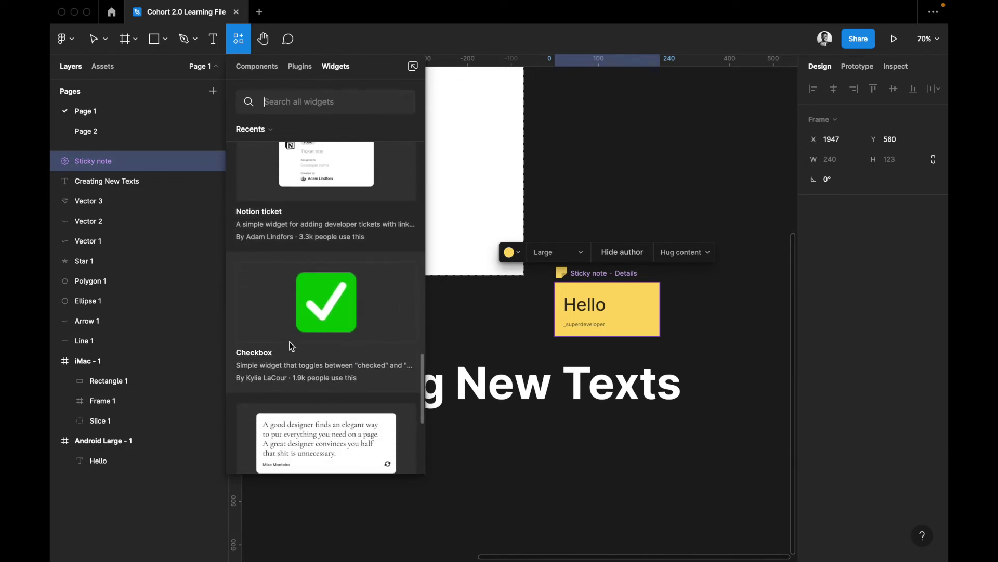
pyautogui.scroll(-3, 340, 316)
pyautogui.scroll(2, 340, 315)
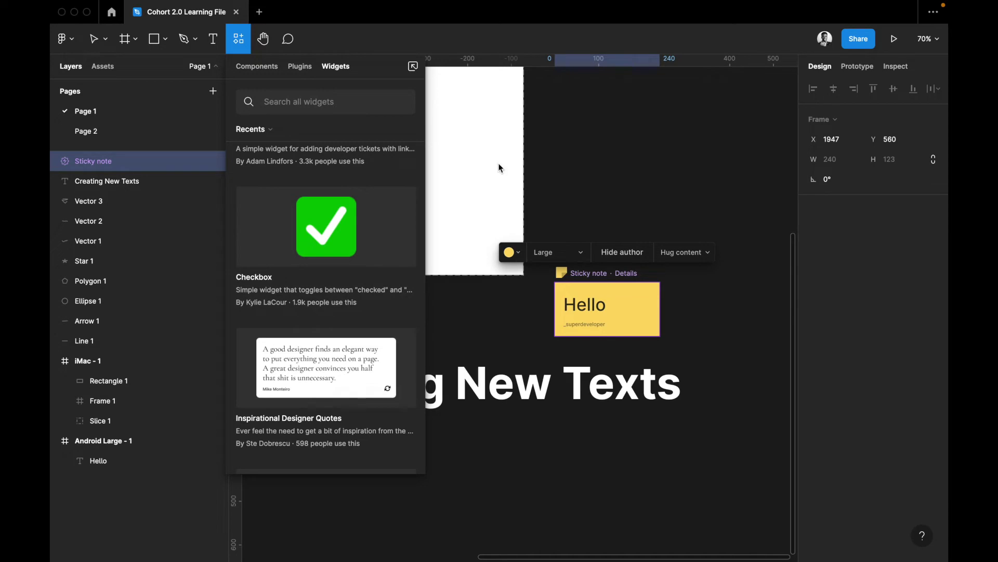
pyautogui.moveTo(498, 167); pyautogui.dragTo(497, 166)
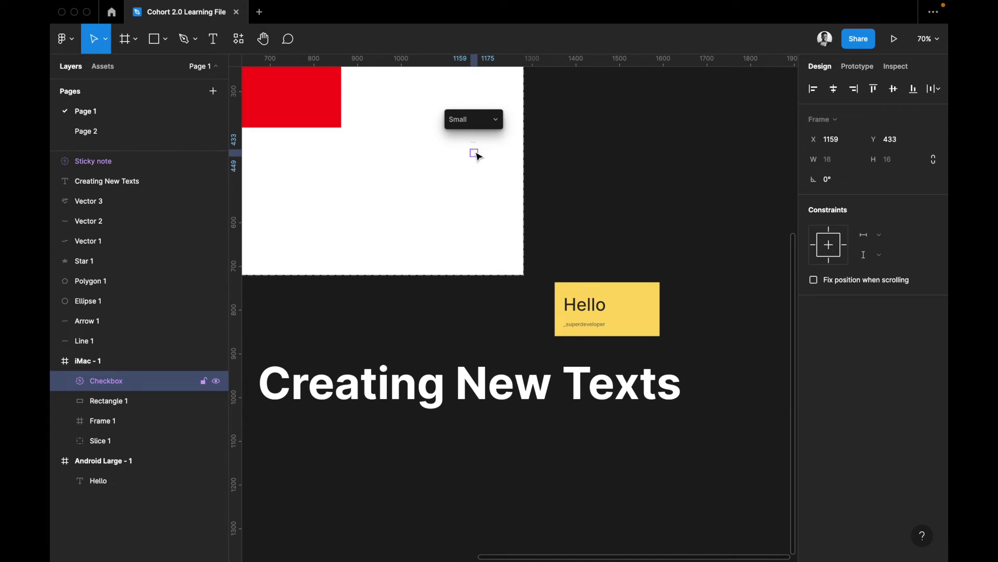
pyautogui.moveTo(474, 153); pyautogui.dragTo(612, 186)
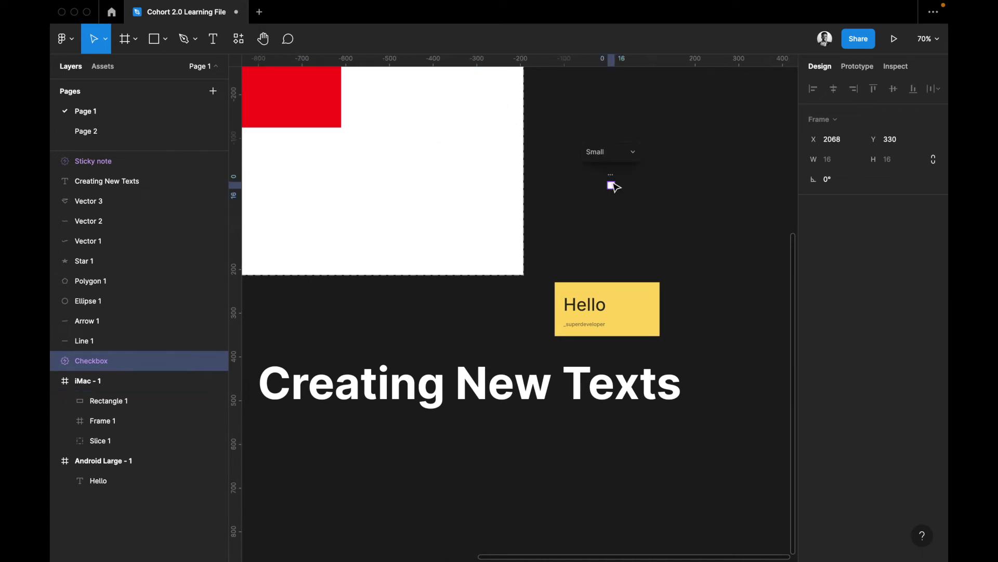
# Tick and untick the checkbox, then remove the Checkbox widget
pyautogui.scroll(5, 612, 186)
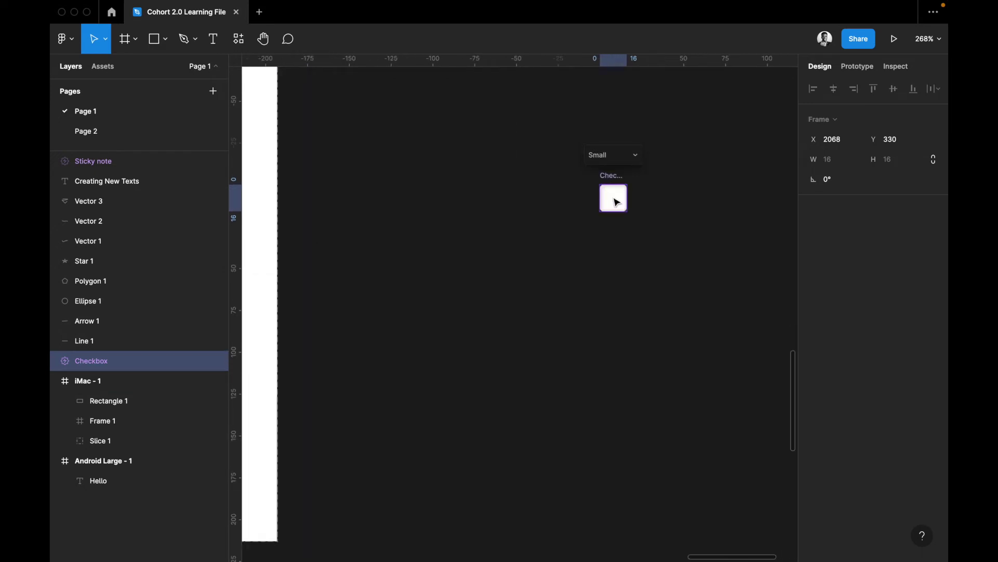
pyautogui.click(614, 199)
pyautogui.click(621, 204)
pyautogui.press('Escape')
pyautogui.scroll(-5, 608, 182)
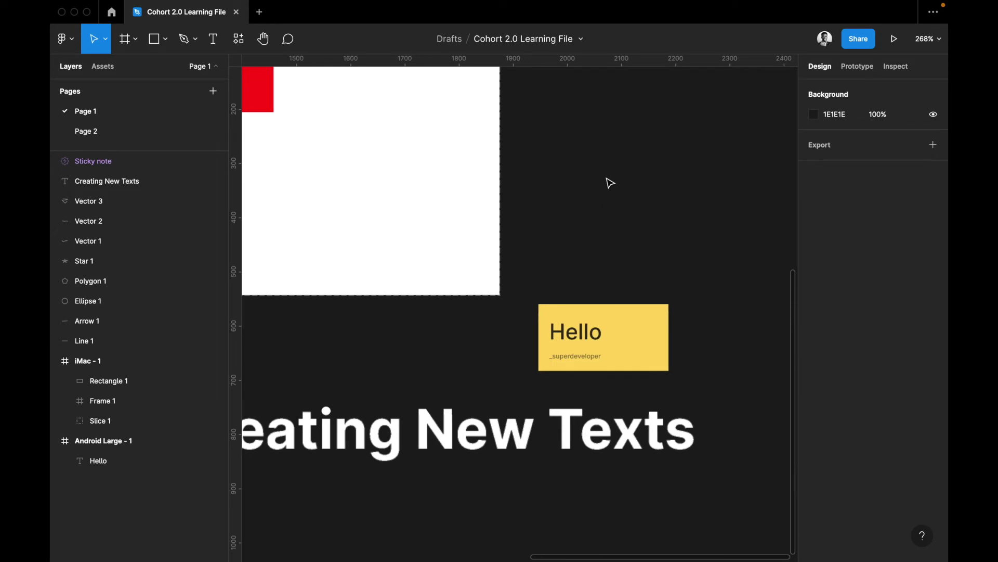
# Delete the 'Hello' sticky note and pan back toward the frames
pyautogui.click(544, 325)
pyautogui.press('Delete')
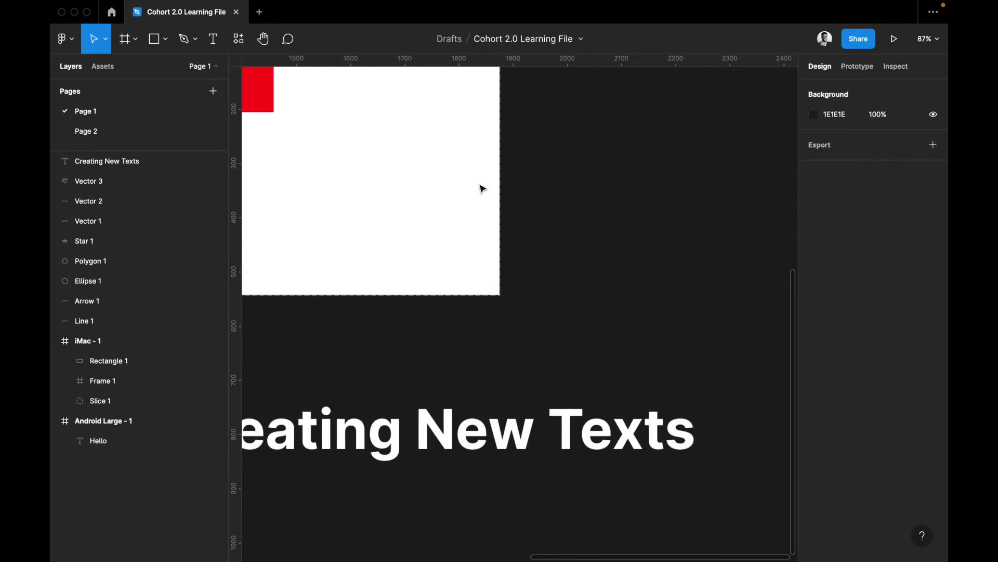
pyautogui.click(264, 43)
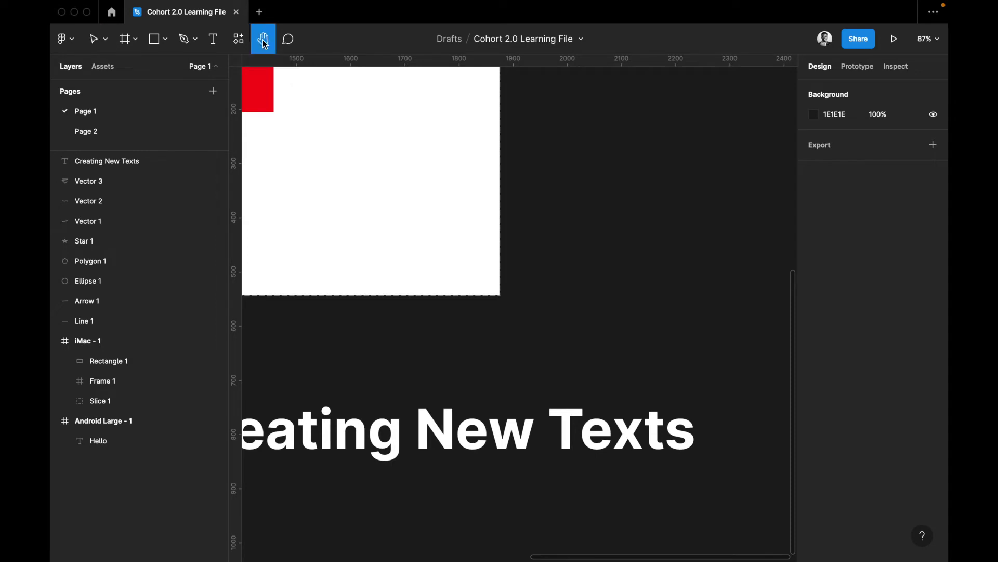
pyautogui.moveTo(526, 136); pyautogui.dragTo(518, 223)
pyautogui.hscroll(-5, 518, 222)
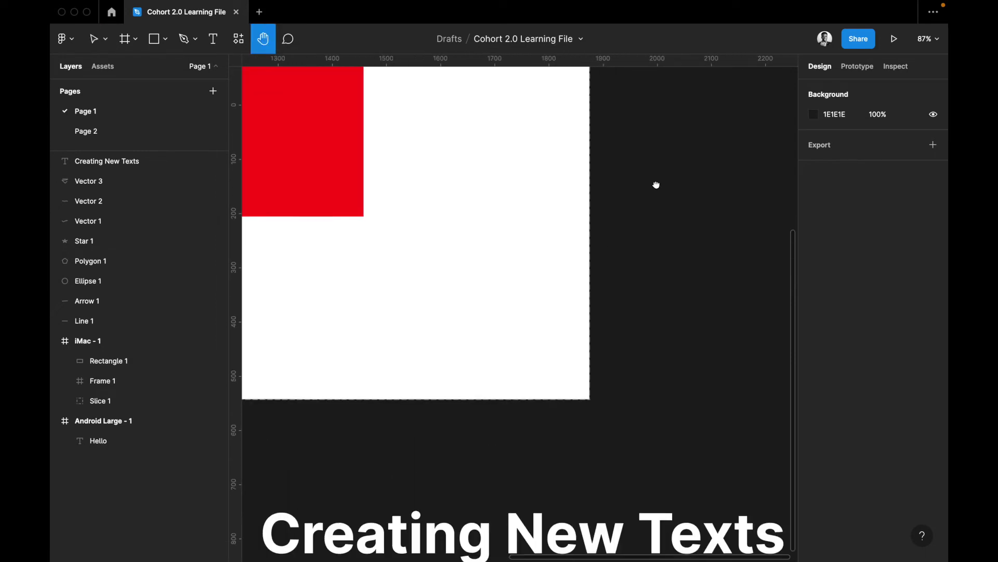
pyautogui.hscroll(-5, 599, 196)
pyautogui.scroll(4, 599, 196)
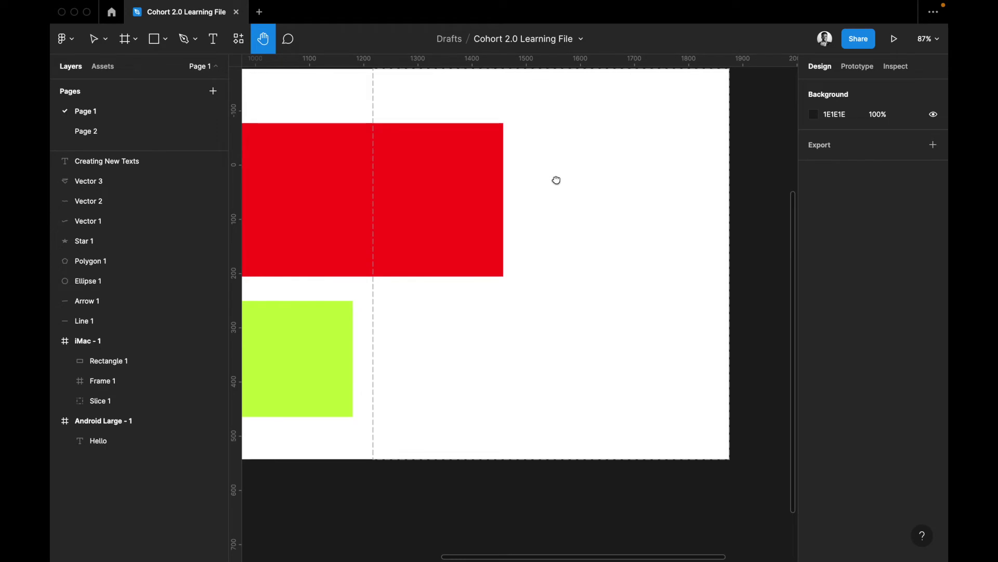
pyautogui.scroll(-10, 633, 274)
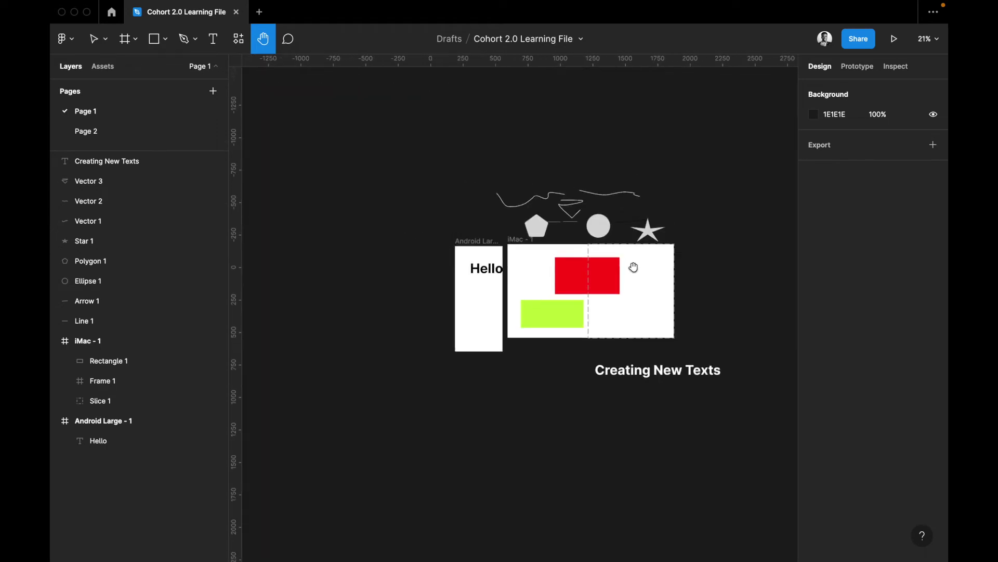
# Stretch the dark iMac - 1 frame's bottom edge so it measures 1280×1227
pyautogui.hscroll(4, 530, 302)
pyautogui.scroll(5, 530, 302)
pyautogui.scroll(-4, 569, 288)
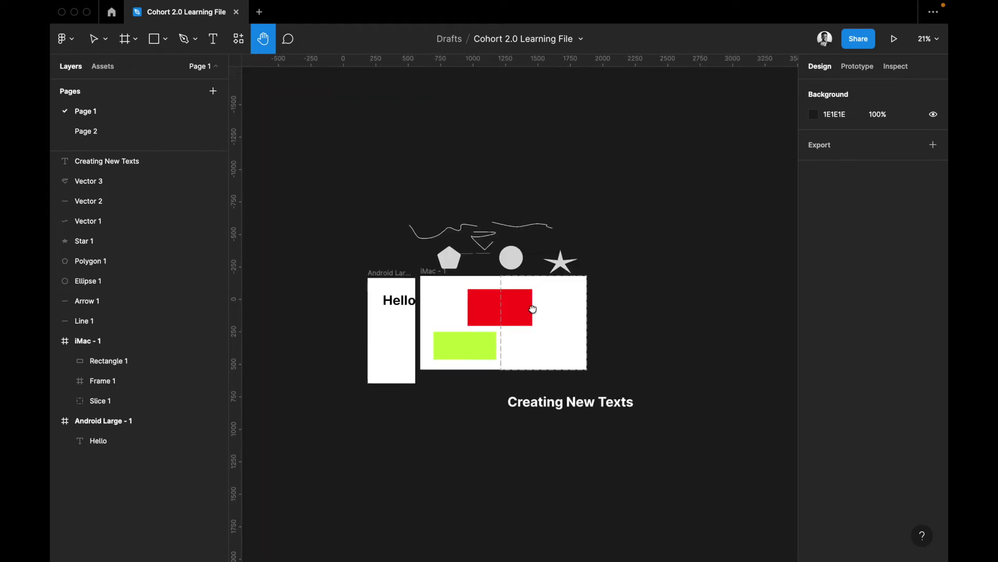
pyautogui.scroll(-1, 531, 309)
pyautogui.hscroll(-1, 530, 309)
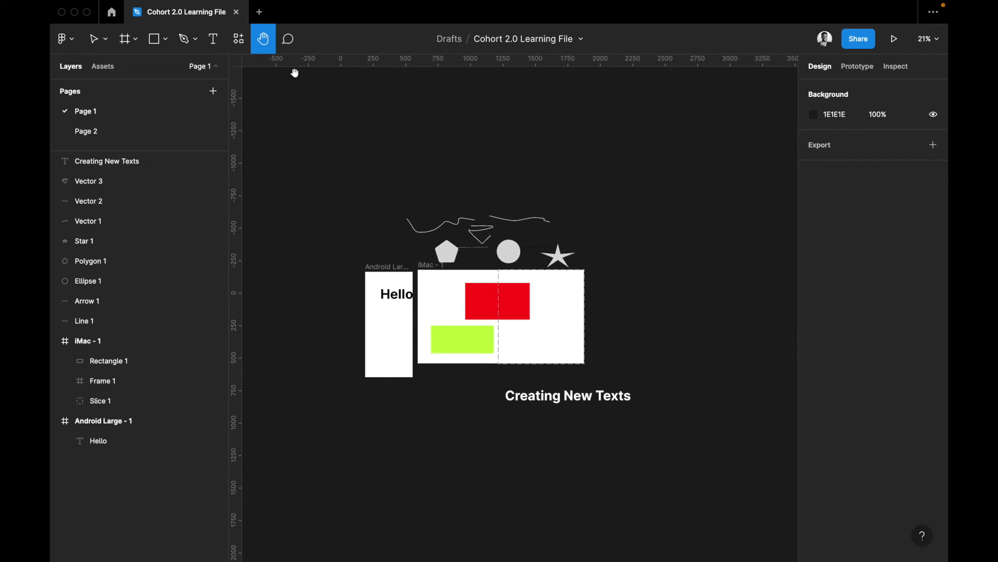
pyautogui.click(289, 40)
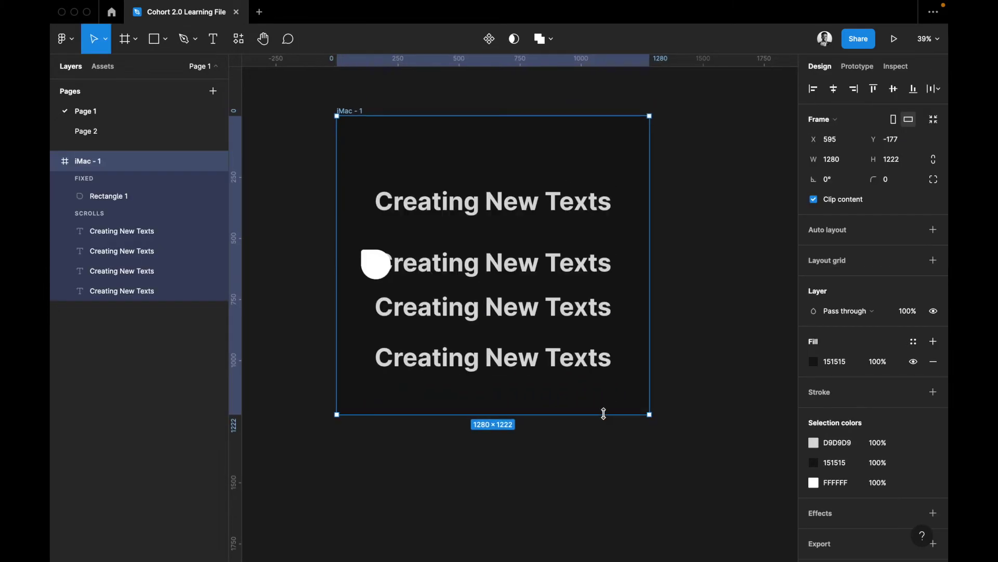
pyautogui.moveTo(604, 413); pyautogui.dragTo(578, 416)
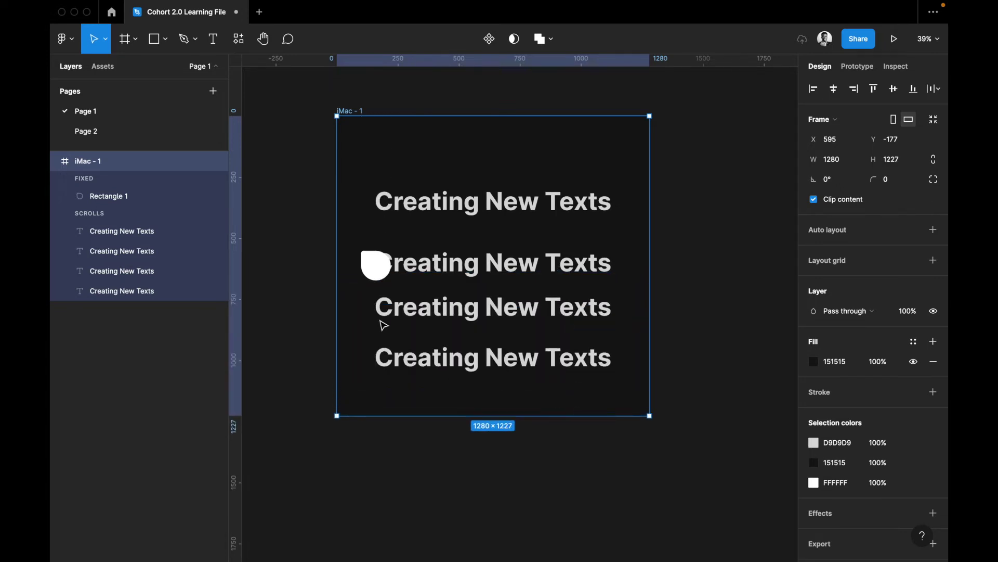
# Resize the iMac - 1 frame by dragging its edges to 1337×1327
pyautogui.moveTo(450, 414); pyautogui.dragTo(444, 353)
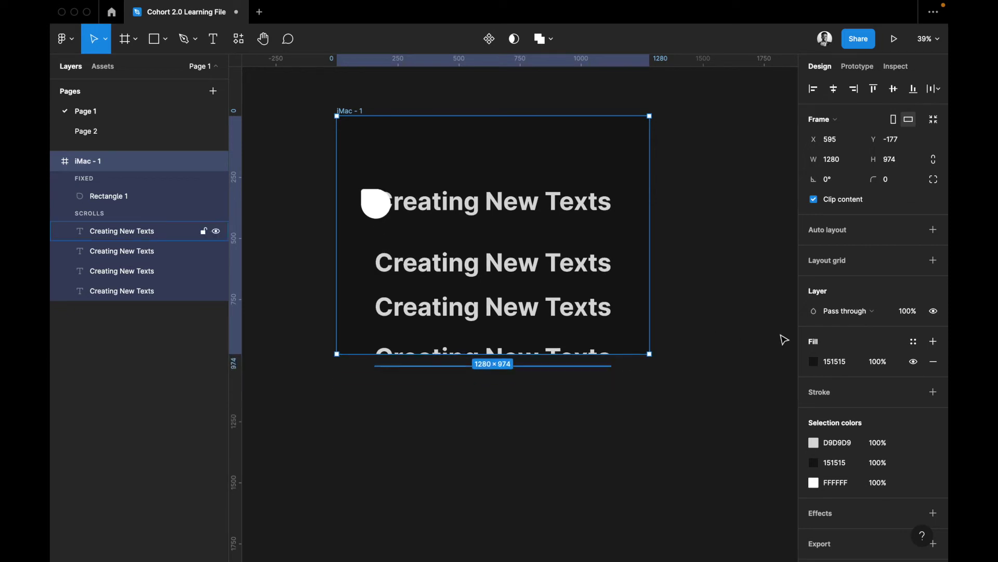
pyautogui.click(374, 211)
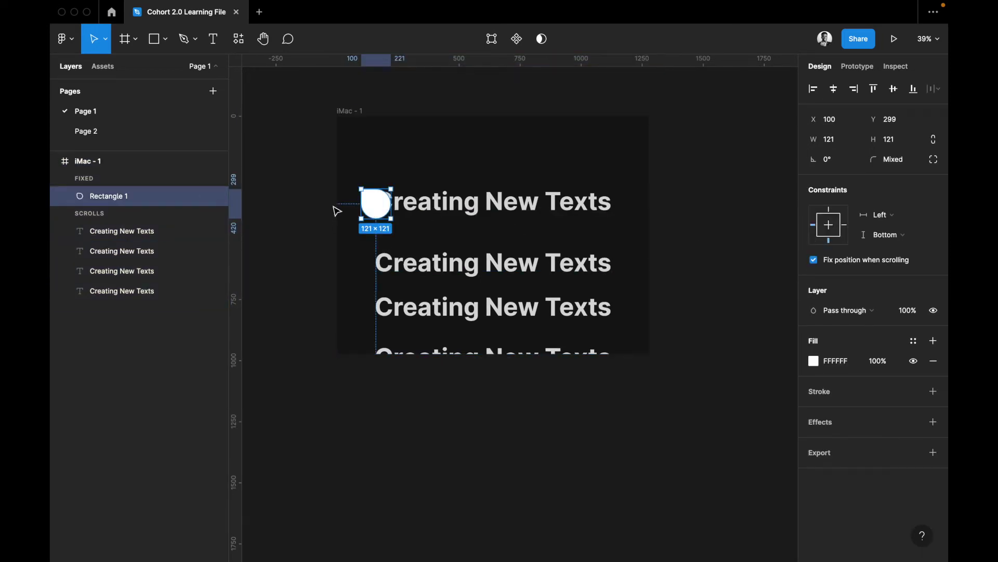
pyautogui.click(653, 252)
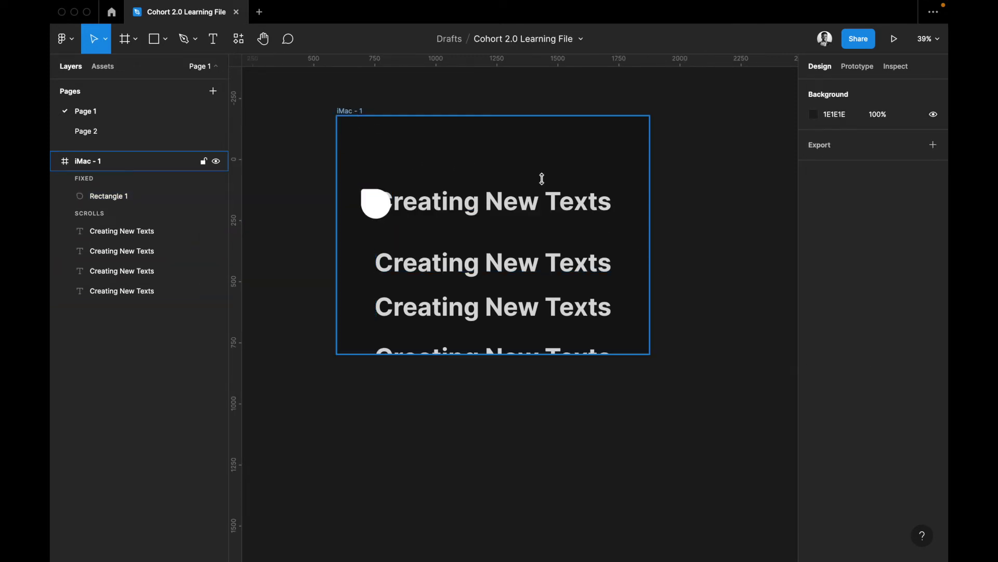
pyautogui.click(467, 161)
pyautogui.moveTo(650, 225); pyautogui.dragTo(605, 253)
pyautogui.moveTo(553, 354); pyautogui.dragTo(546, 440)
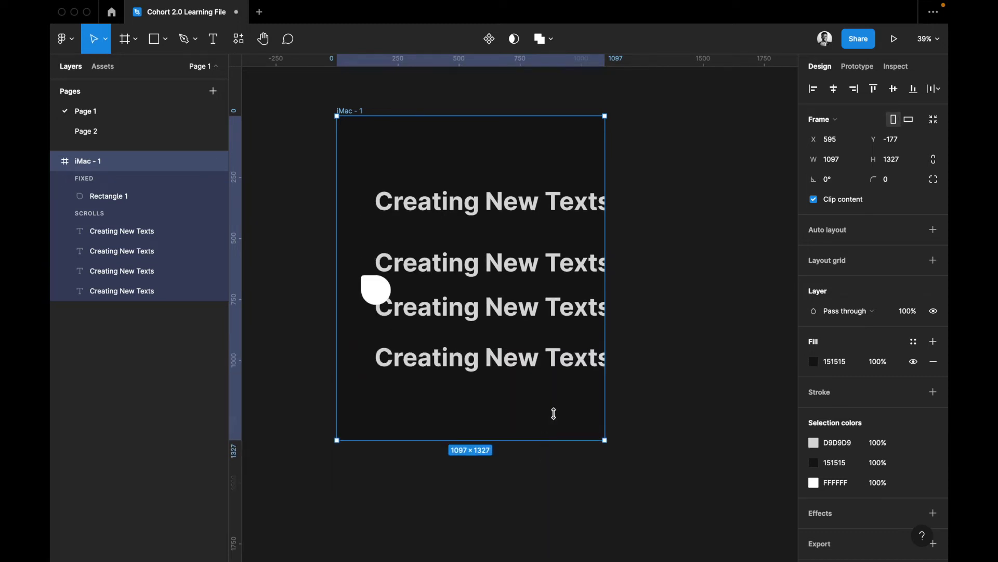
pyautogui.moveTo(604, 300); pyautogui.dragTo(664, 298)
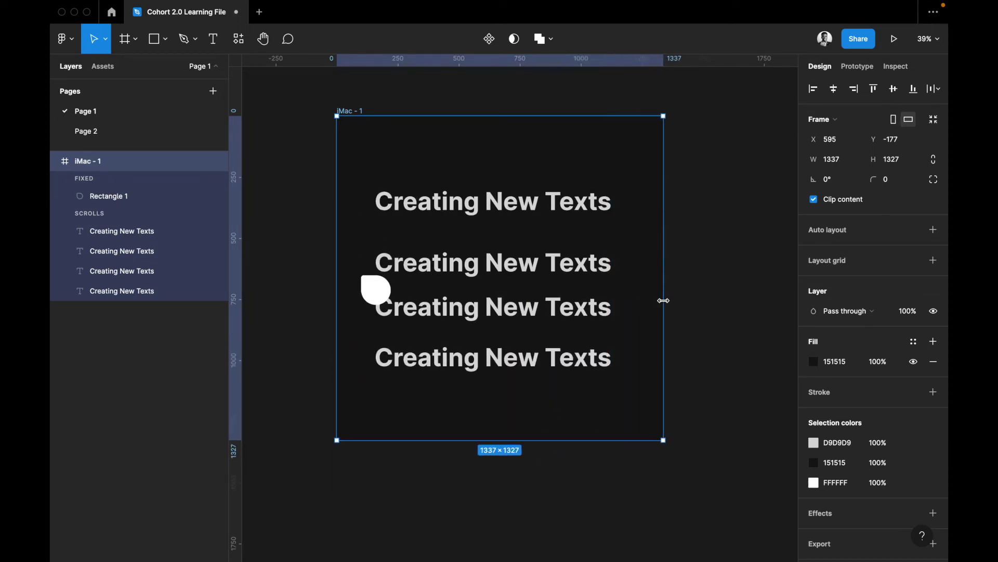
# Uncheck 'Fix position when scrolling' for the white circle Rectangle 1
pyautogui.click(386, 289)
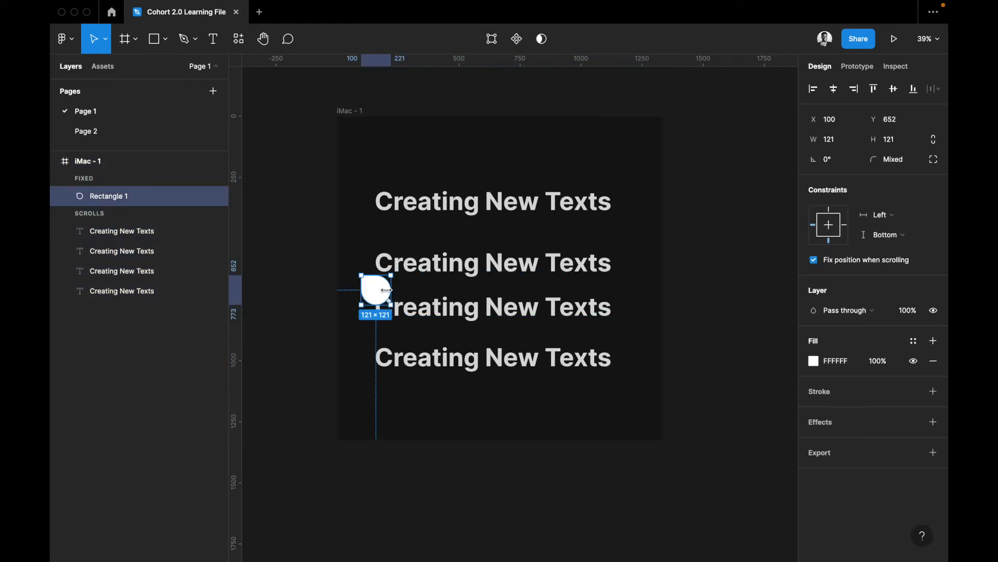
pyautogui.click(844, 263)
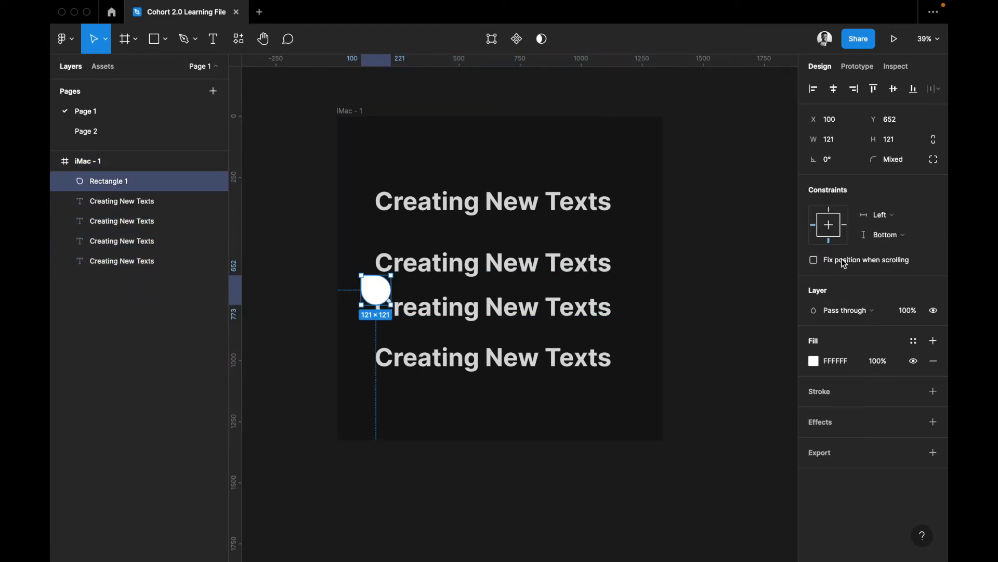
pyautogui.click(631, 447)
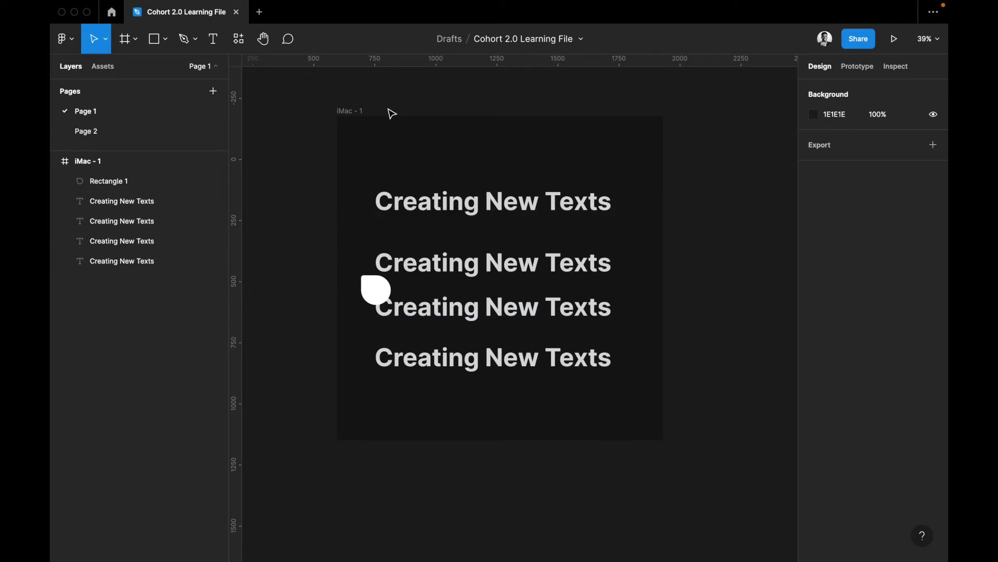
# Narrow and shorten the iMac - 1 frame, cropping the lower headings
pyautogui.click(353, 111)
pyautogui.moveTo(667, 202); pyautogui.dragTo(652, 240)
pyautogui.moveTo(515, 440); pyautogui.dragTo(540, 435)
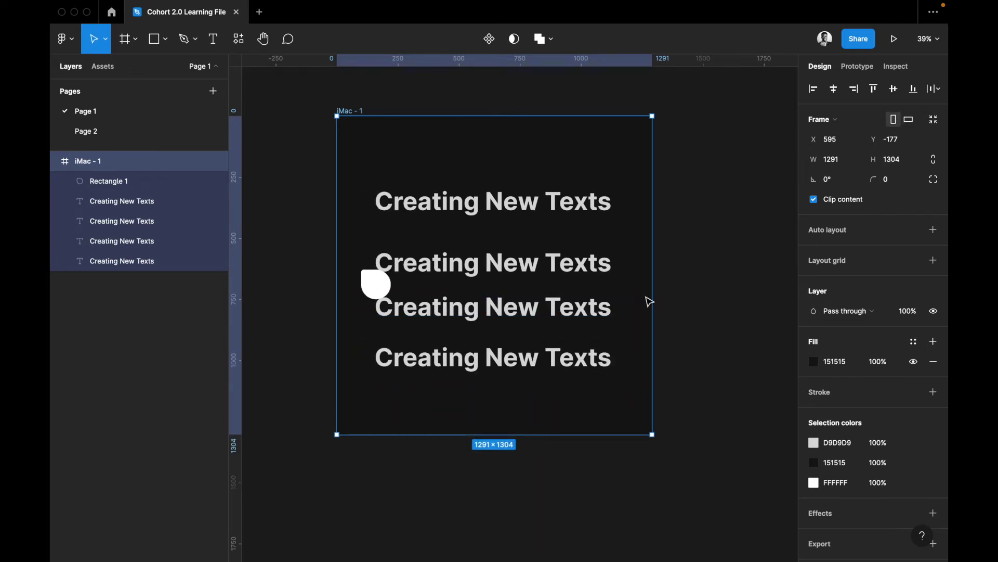
# Turn 'Fix position when scrolling' back on for the white circle Rectangle 1
pyautogui.click(378, 290)
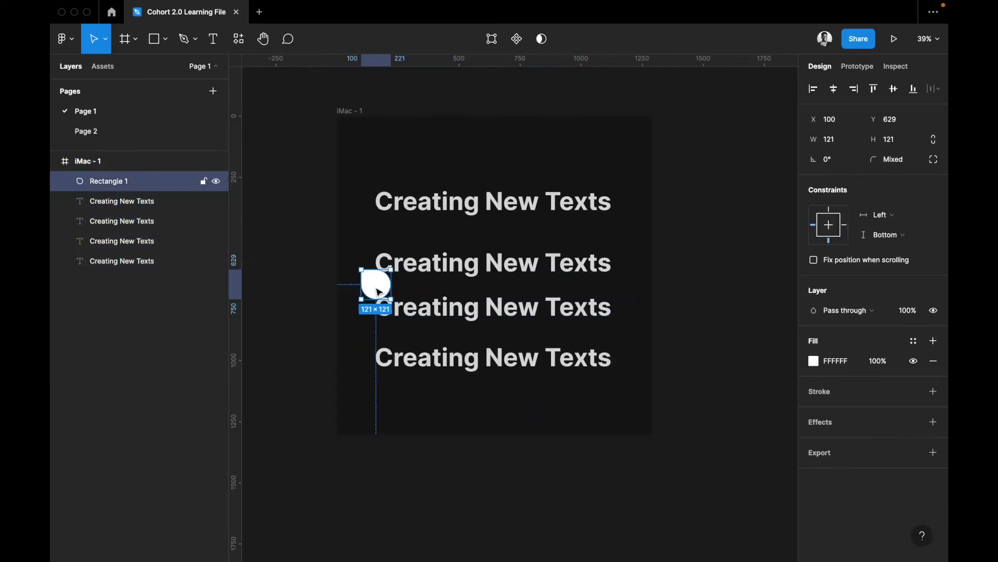
pyautogui.click(813, 261)
pyautogui.click(615, 443)
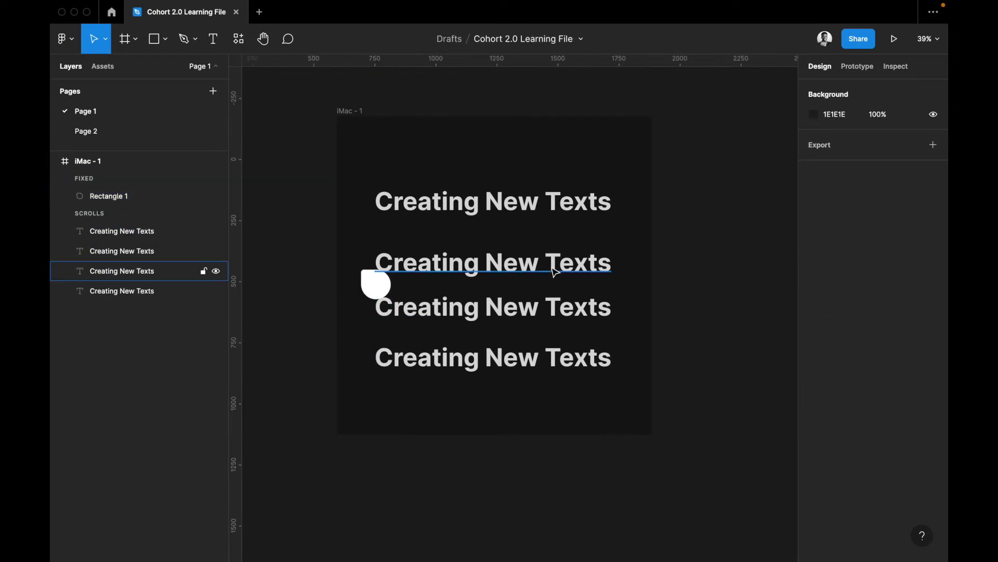
# Drag the iMac - 1 frame's bottom edge to make it 1291×1212
pyautogui.click(349, 111)
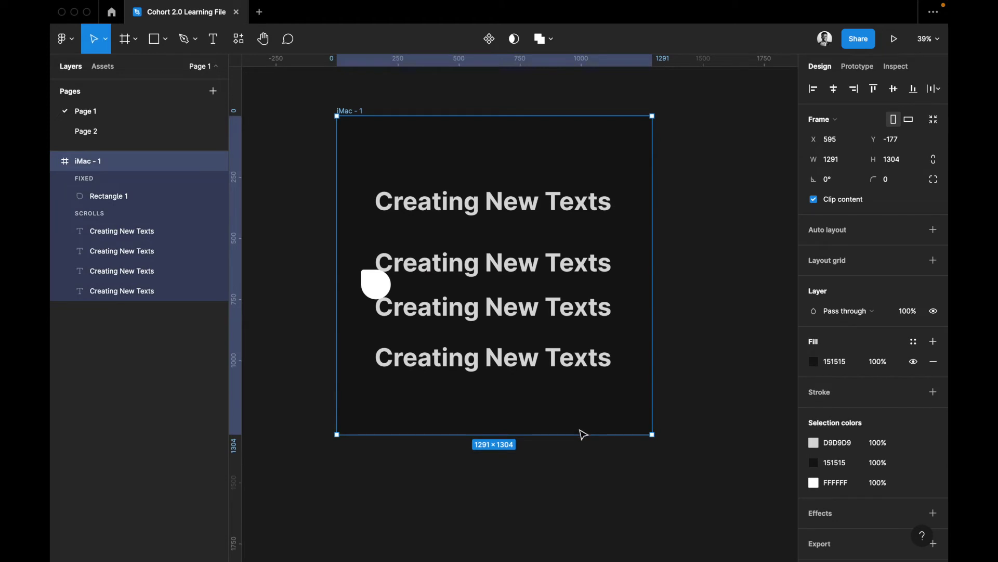
pyautogui.moveTo(579, 429); pyautogui.dragTo(591, 412)
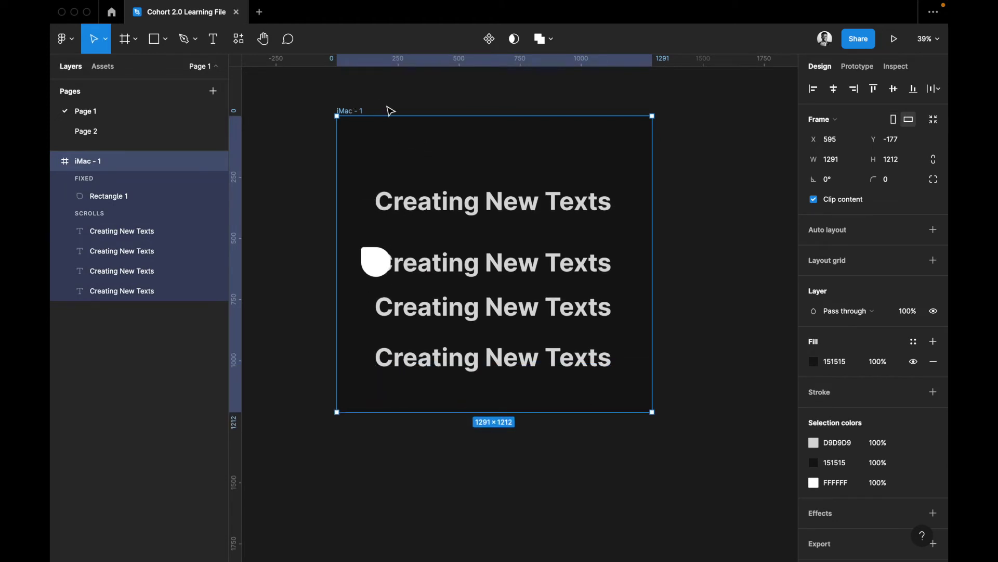
pyautogui.press('Escape')
pyautogui.scroll(-5, 435, 234)
pyautogui.scroll(4, 435, 232)
pyautogui.click(348, 101)
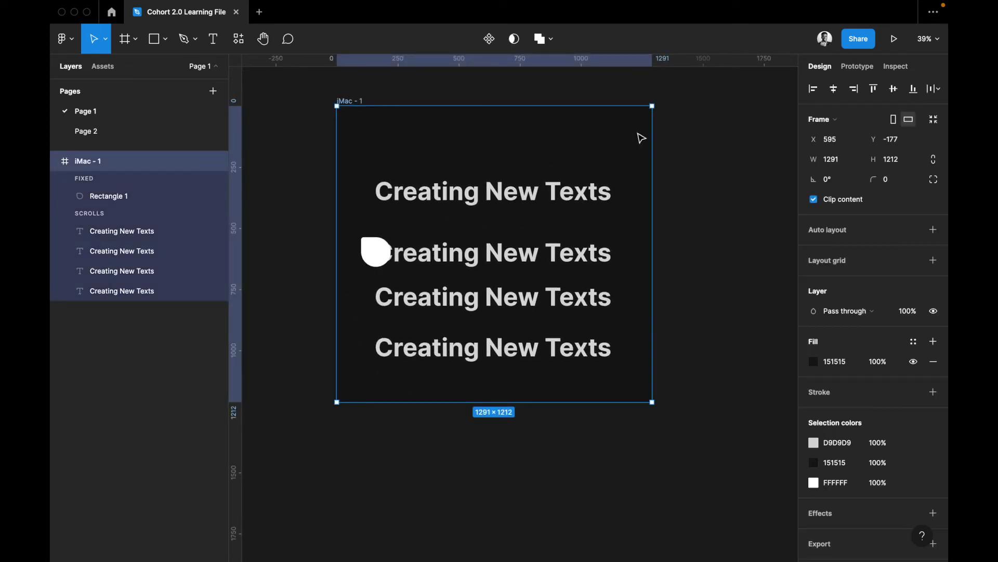
# Resize the frame taller and check the white circle stays fixed at bottom-left when scrolling
pyautogui.moveTo(569, 400); pyautogui.dragTo(576, 523)
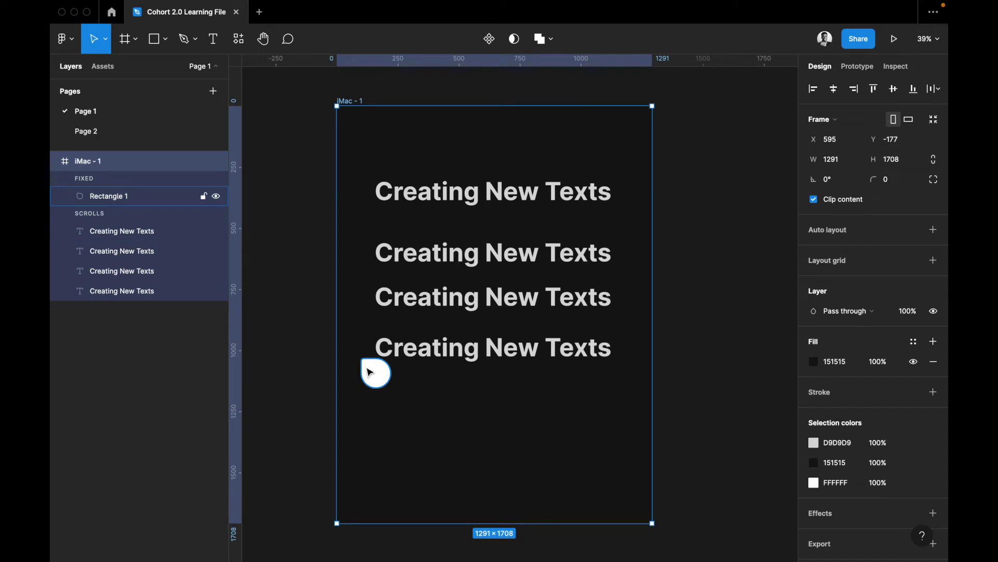
pyautogui.click(374, 375)
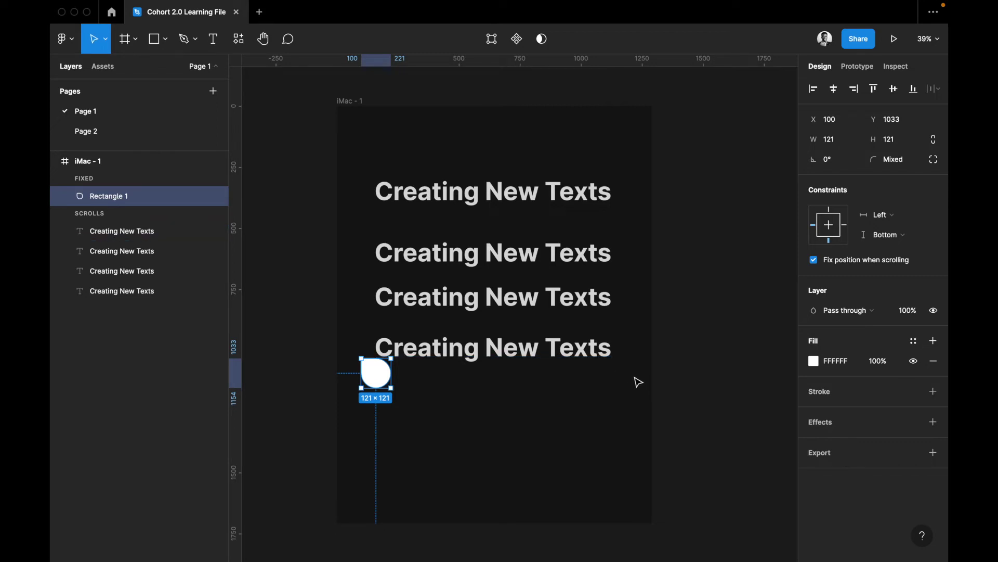
pyautogui.hscroll(-2, 595, 399)
pyautogui.scroll(1, 595, 399)
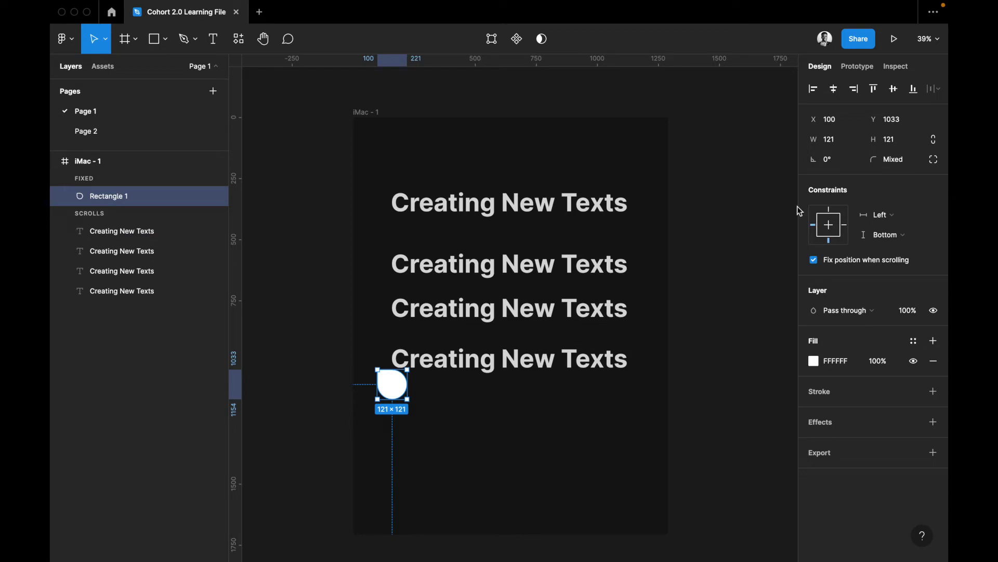
pyautogui.moveTo(833, 257)
pyautogui.click(846, 313)
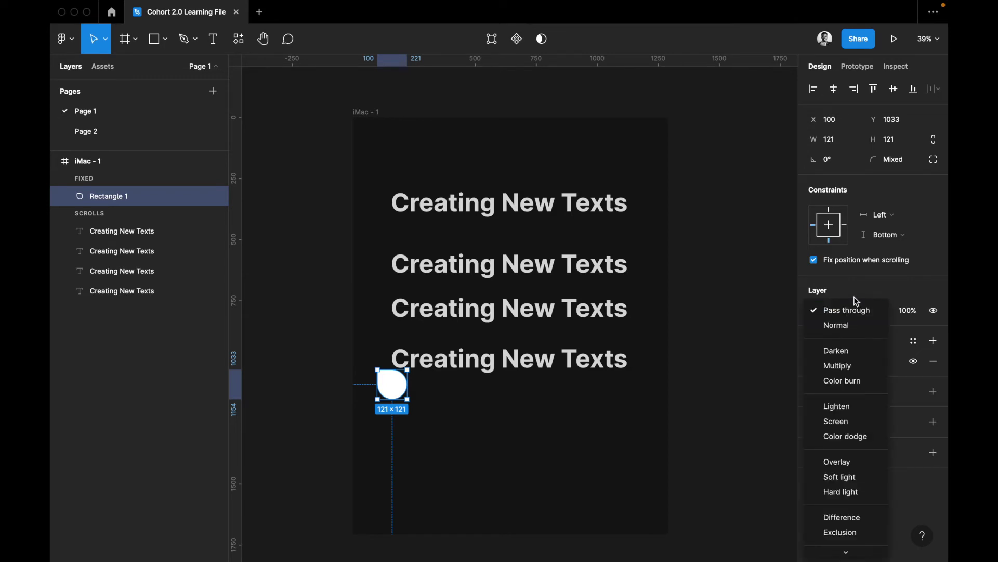
# Select the bottom 'Creating New Texts' heading, then clear the selection
pyautogui.click(543, 332)
pyautogui.click(543, 371)
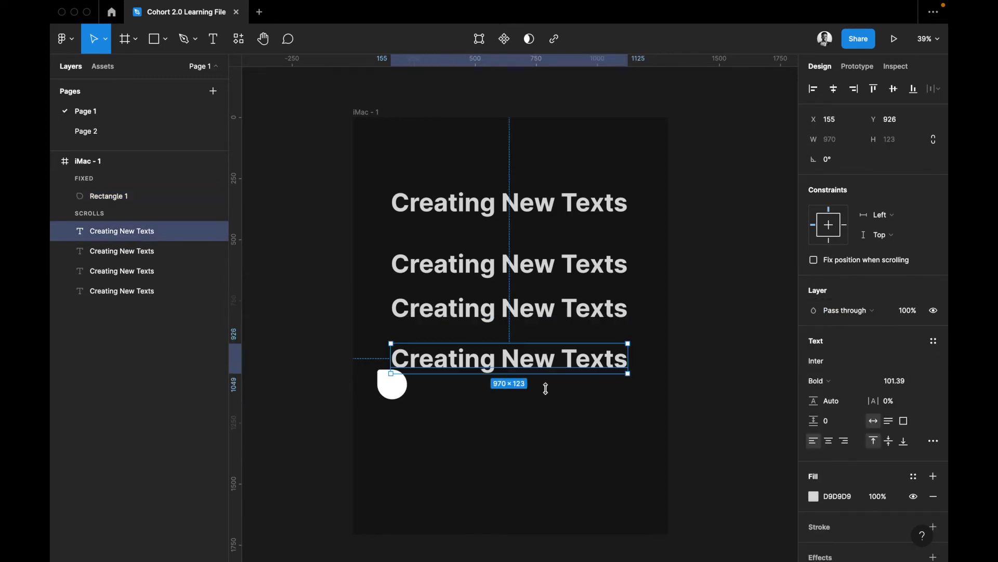
pyautogui.scroll(-1, 557, 444)
pyautogui.scroll(-2, 556, 444)
pyautogui.hscroll(2, 557, 444)
pyautogui.click(544, 446)
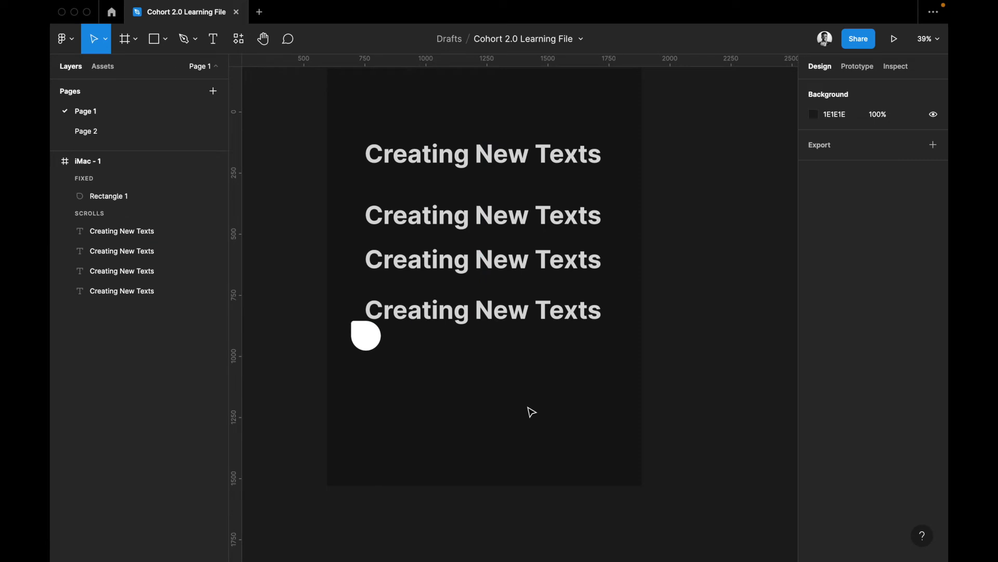
# Draw a 409×401 square below the white circle and fill it red FB5050
pyautogui.press('r')
pyautogui.moveTo(422, 351); pyautogui.dragTo(523, 449)
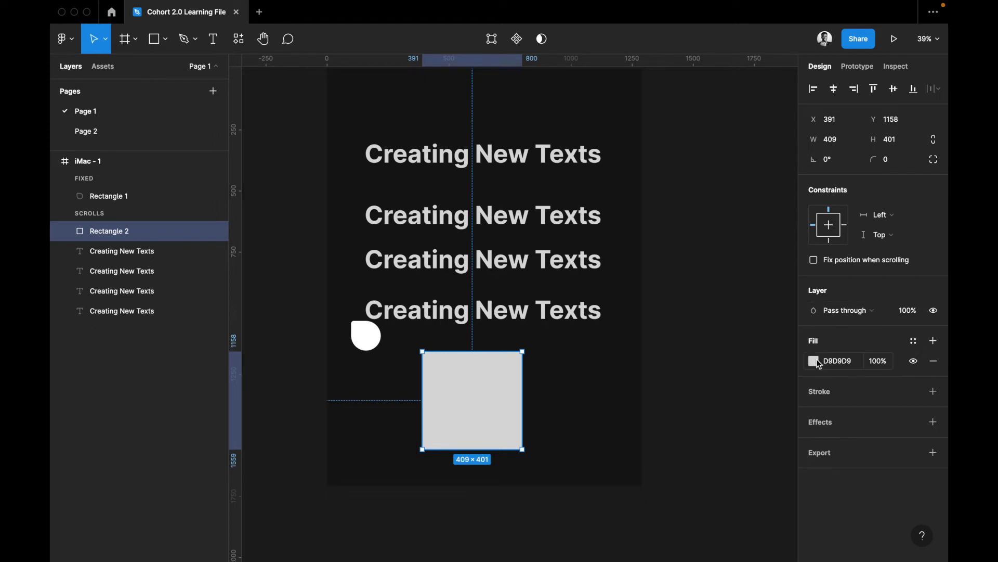
pyautogui.click(815, 361)
pyautogui.moveTo(754, 291); pyautogui.dragTo(751, 253)
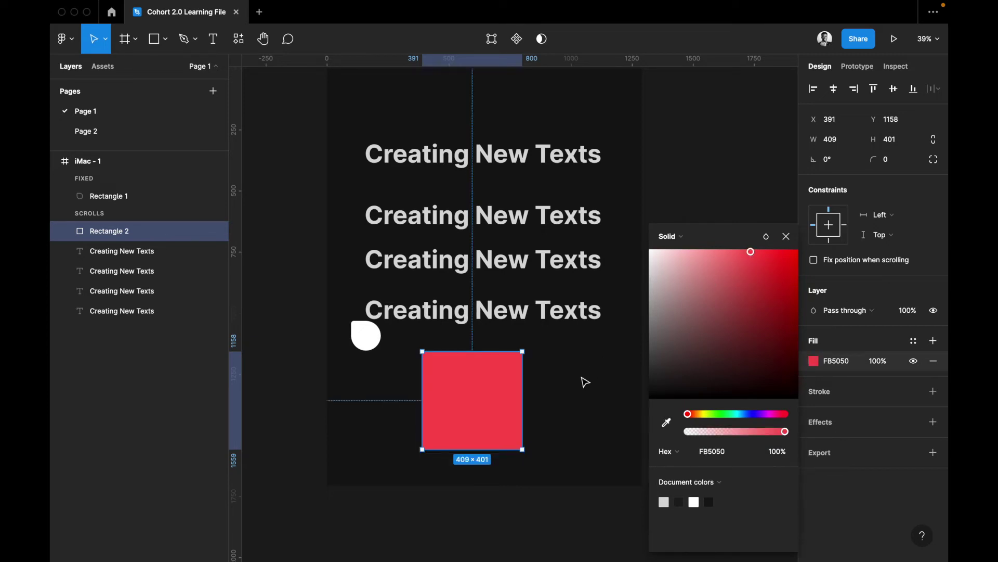
# Bring up the command search and dismiss it again
pyautogui.hscroll(2, 586, 382)
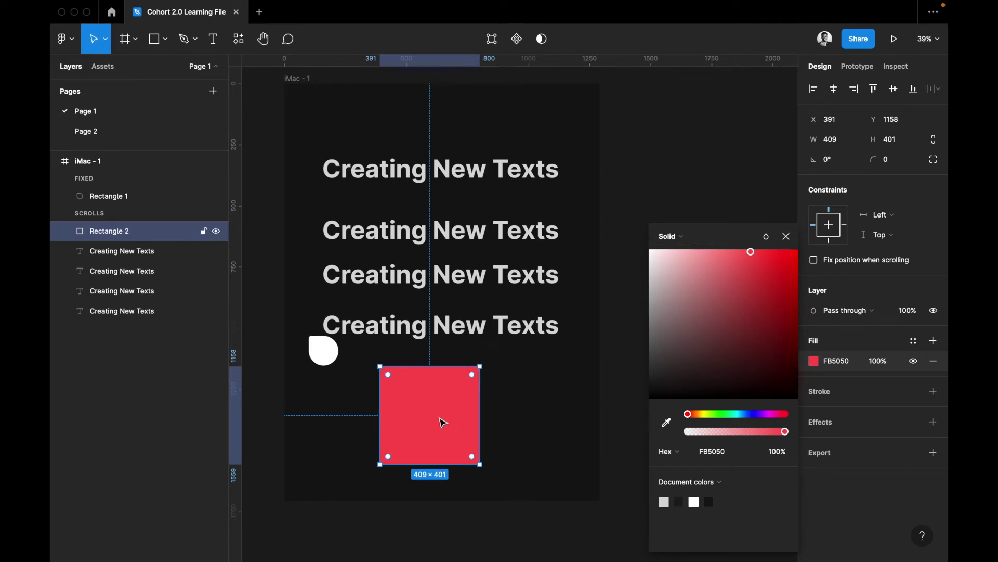
pyautogui.press('super+slash')
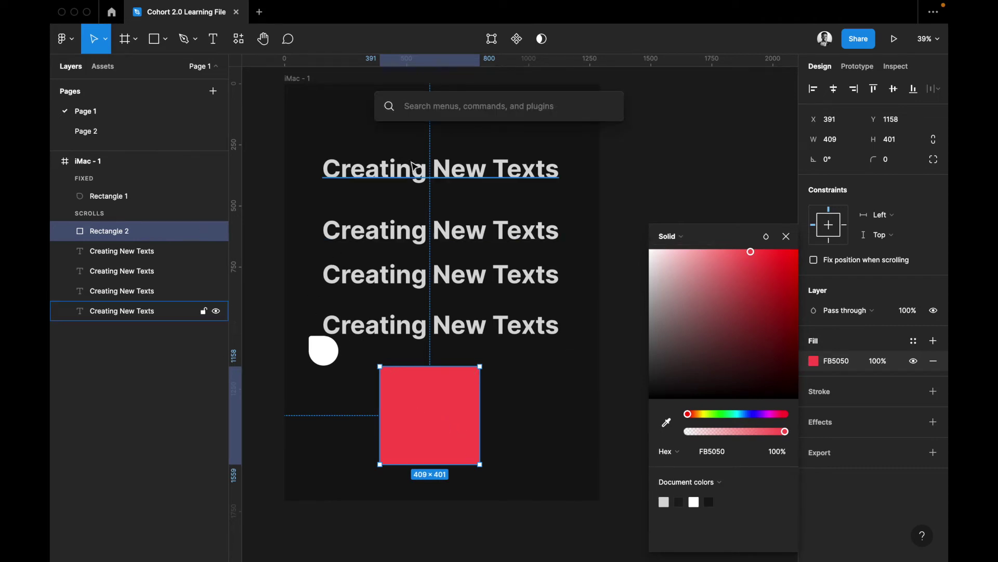
pyautogui.press('Escape')
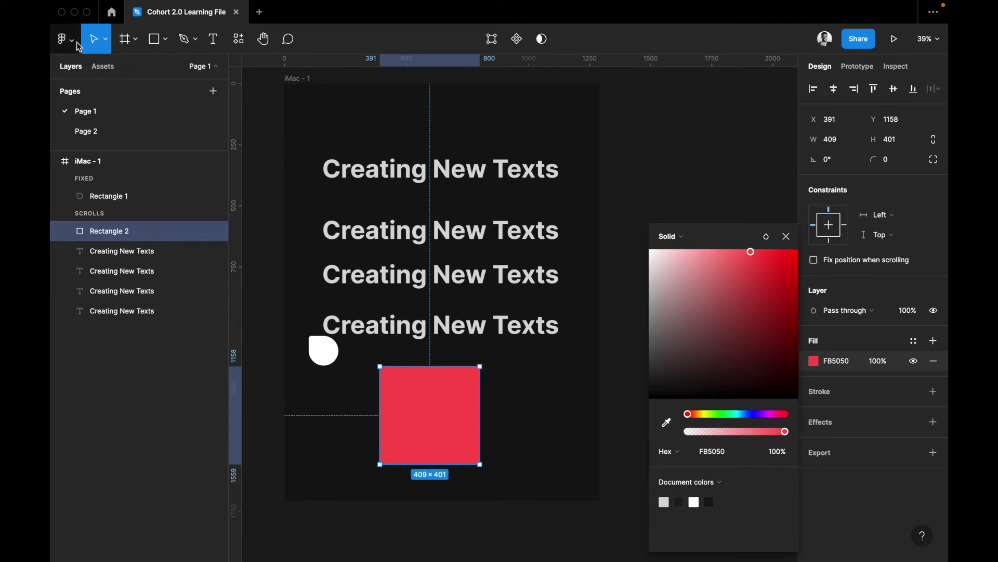
# Search the plugin browser for 'unsplash' and run the Unsplash plugin
pyautogui.click(75, 45)
pyautogui.moveTo(114, 249)
pyautogui.moveTo(107, 208)
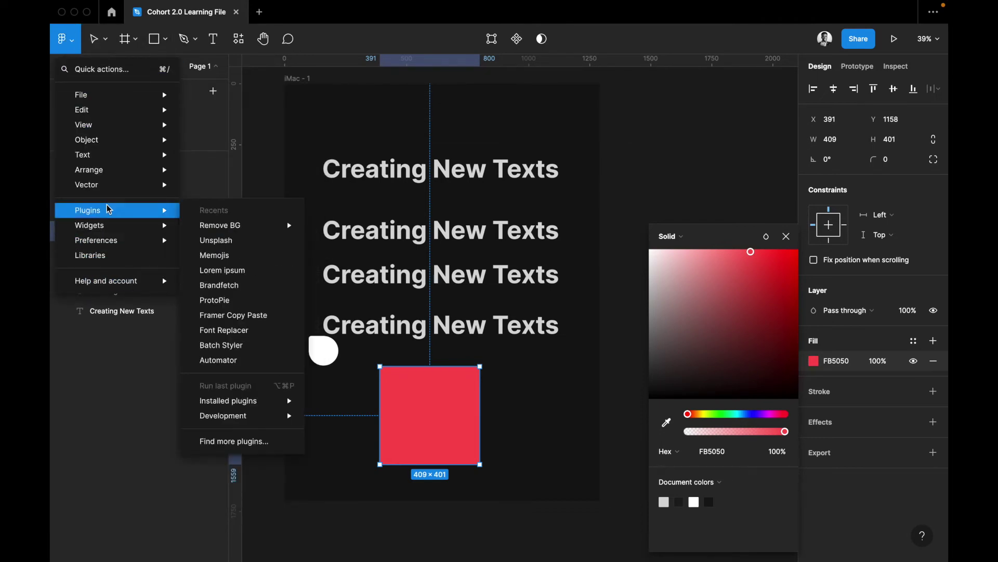
pyautogui.click(234, 441)
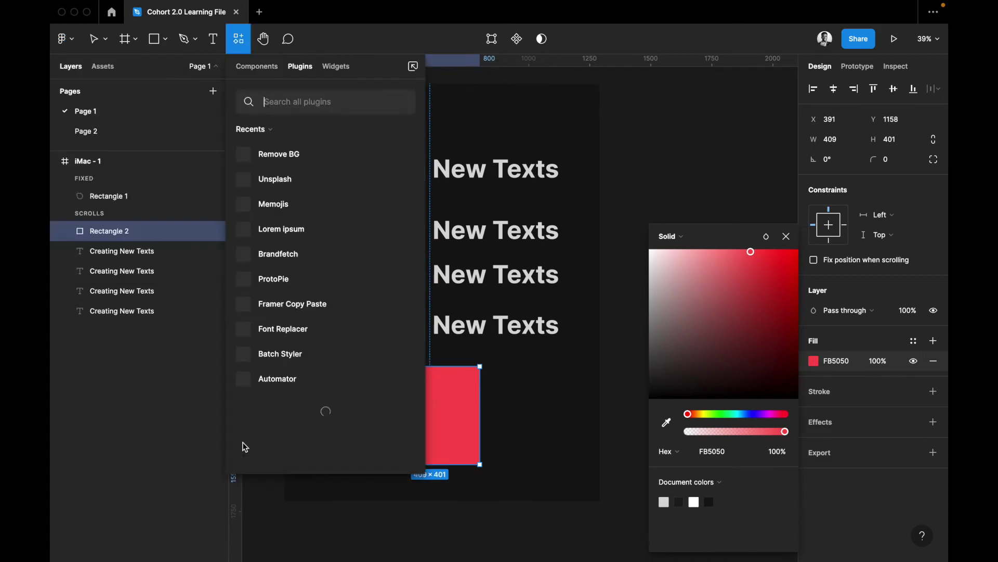
pyautogui.write('unsplash')
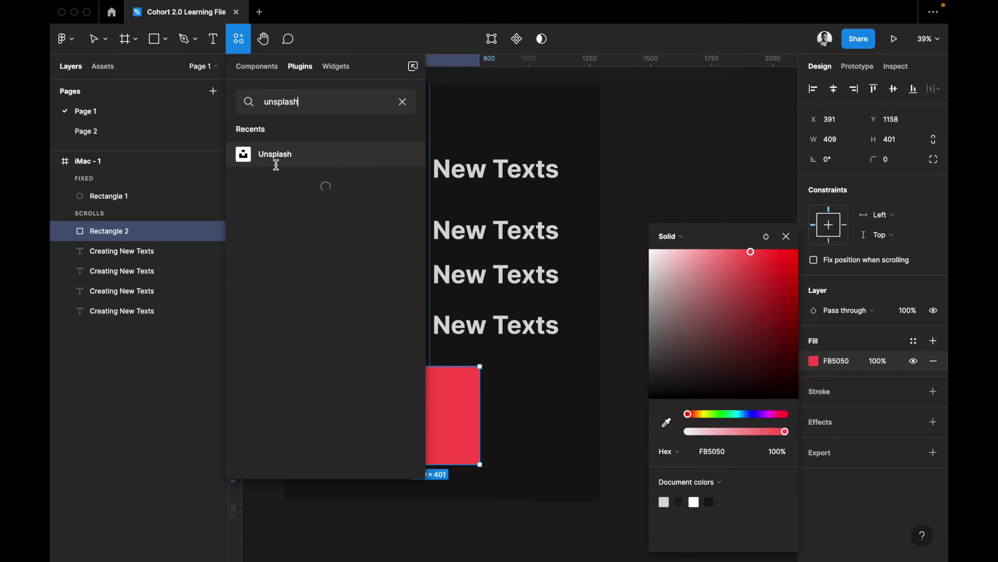
pyautogui.moveTo(275, 159)
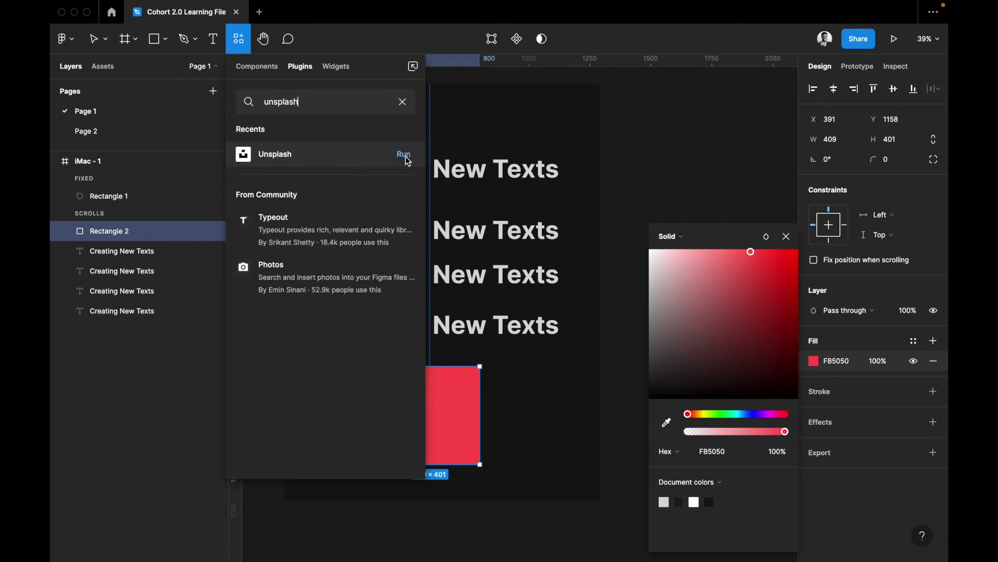
pyautogui.click(406, 158)
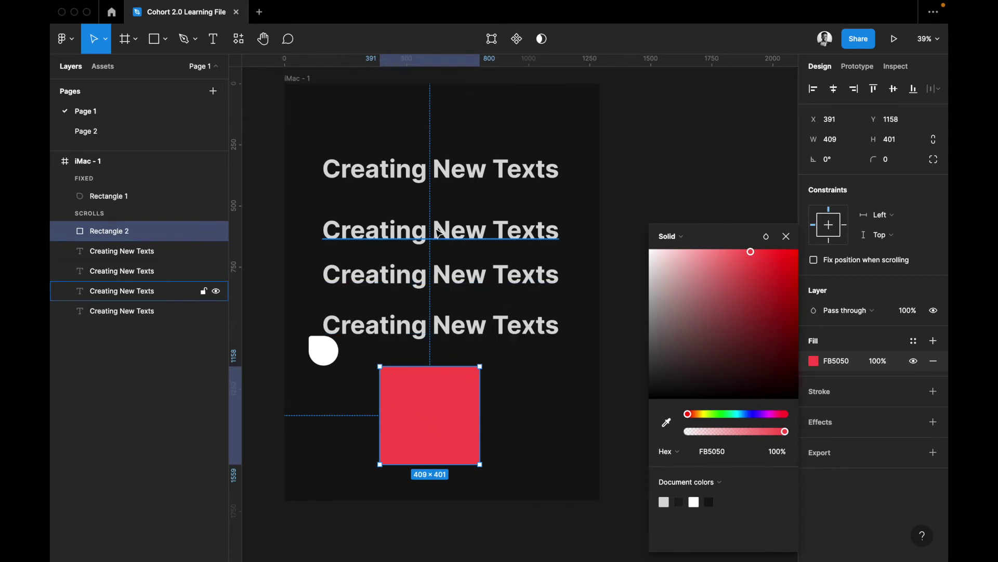
# Close the leftover fill colour picker and bring the square back into view
pyautogui.click(789, 240)
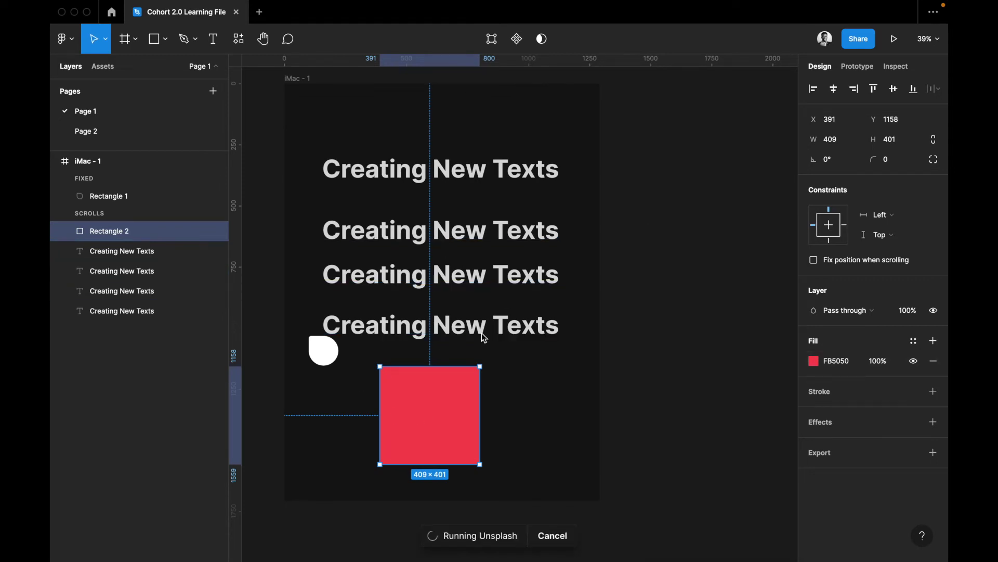
pyautogui.hscroll(-5, 481, 333)
pyautogui.scroll(-3, 485, 338)
pyautogui.hscroll(-2, 485, 339)
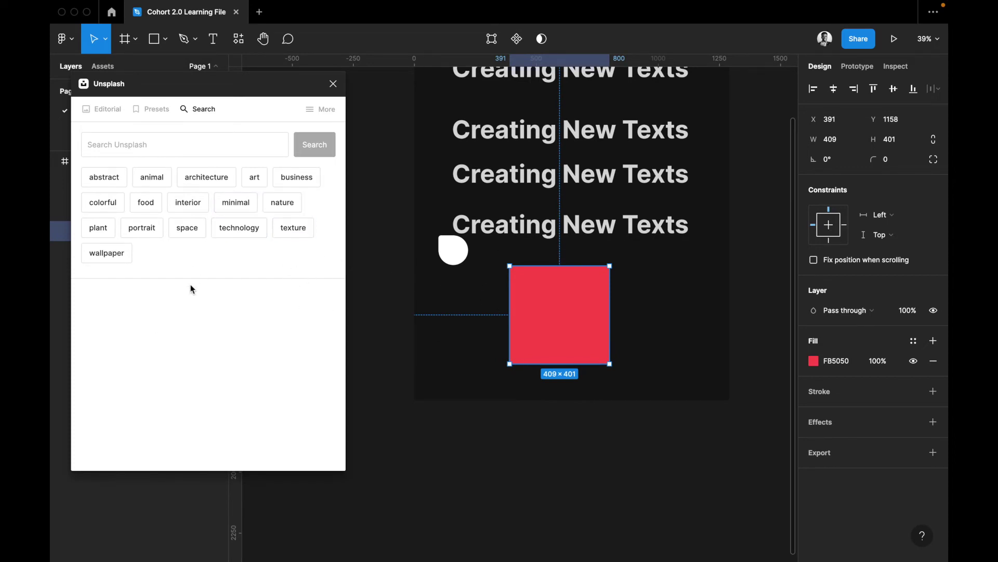
# Apply the first 'abstract' Unsplash image to the square and close the plugin
pyautogui.moveTo(164, 87); pyautogui.dragTo(211, 105)
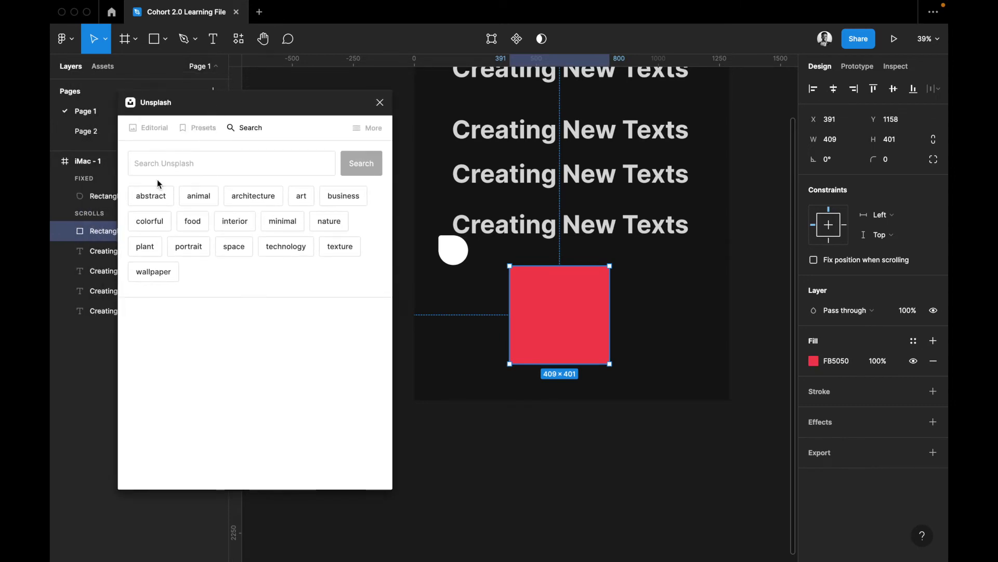
pyautogui.click(154, 198)
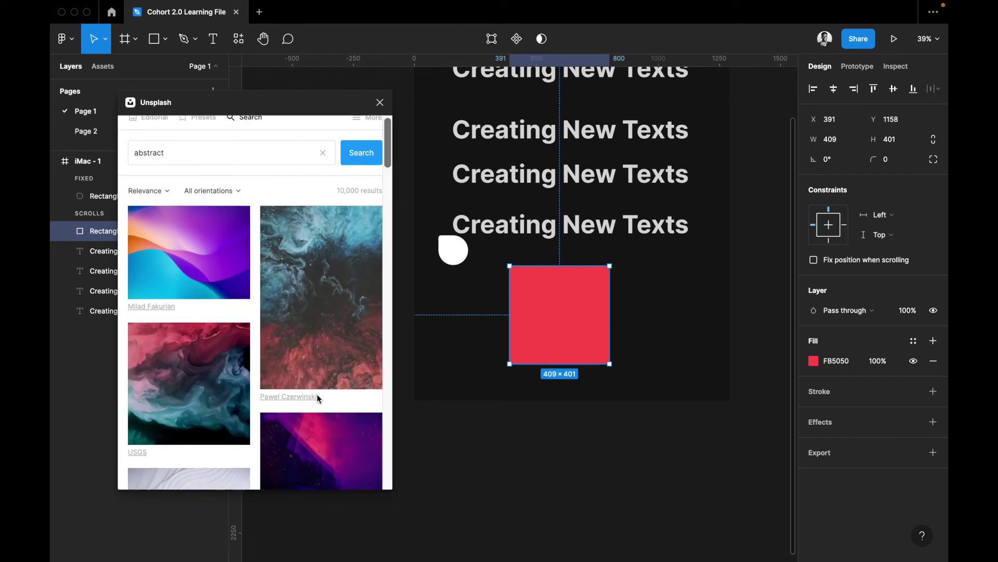
pyautogui.click(185, 260)
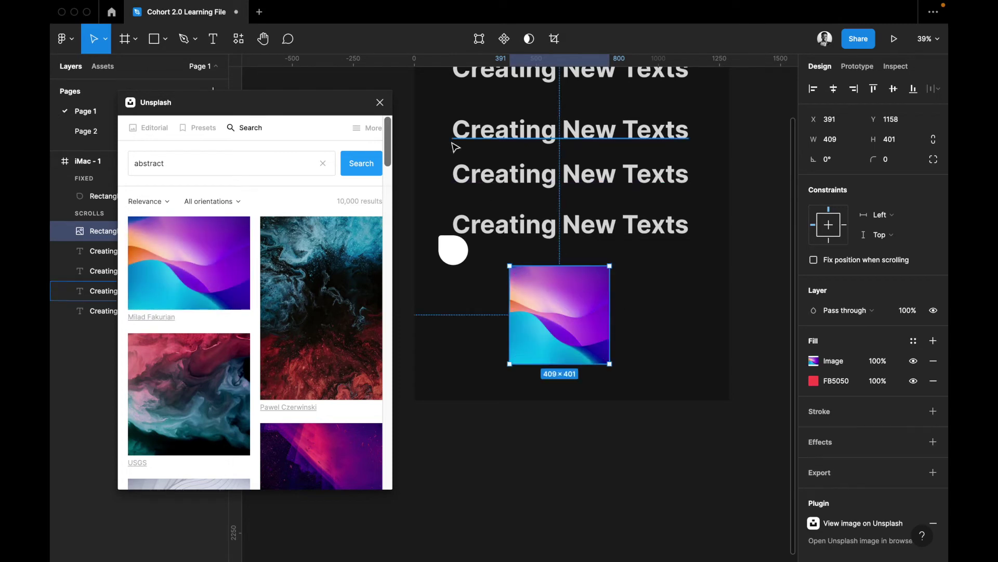
pyautogui.click(380, 103)
pyautogui.hscroll(1, 520, 234)
pyautogui.hscroll(1, 609, 289)
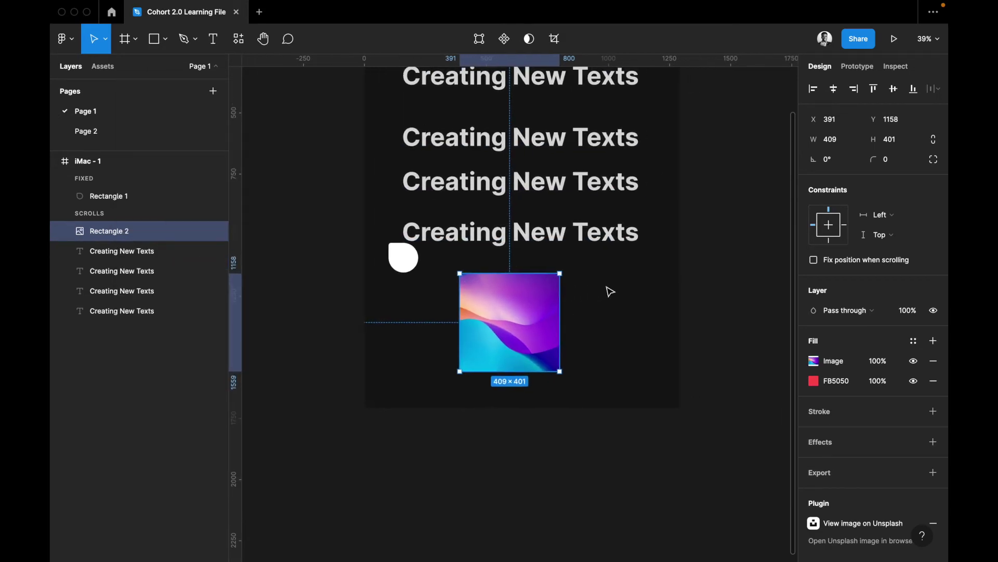
# Cancel replacing the image fill, then try its Exposure, Saturation and Temperature sliders
pyautogui.click(836, 364)
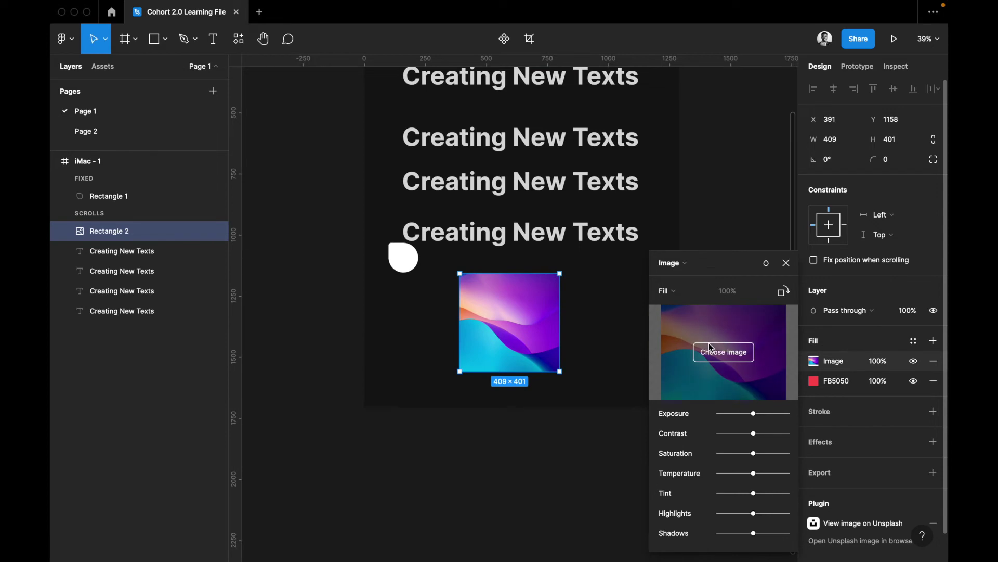
pyautogui.click(720, 356)
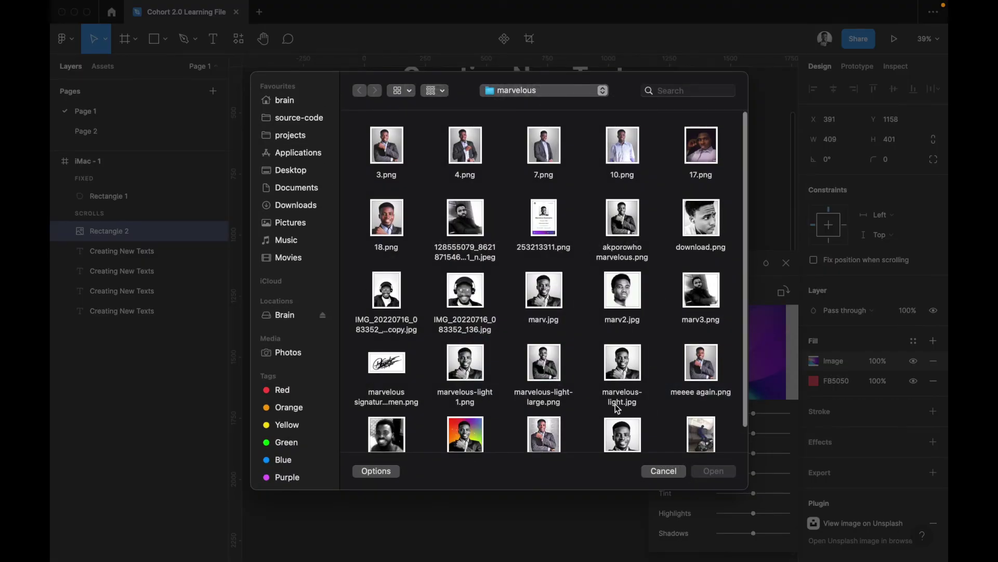
pyautogui.click(665, 470)
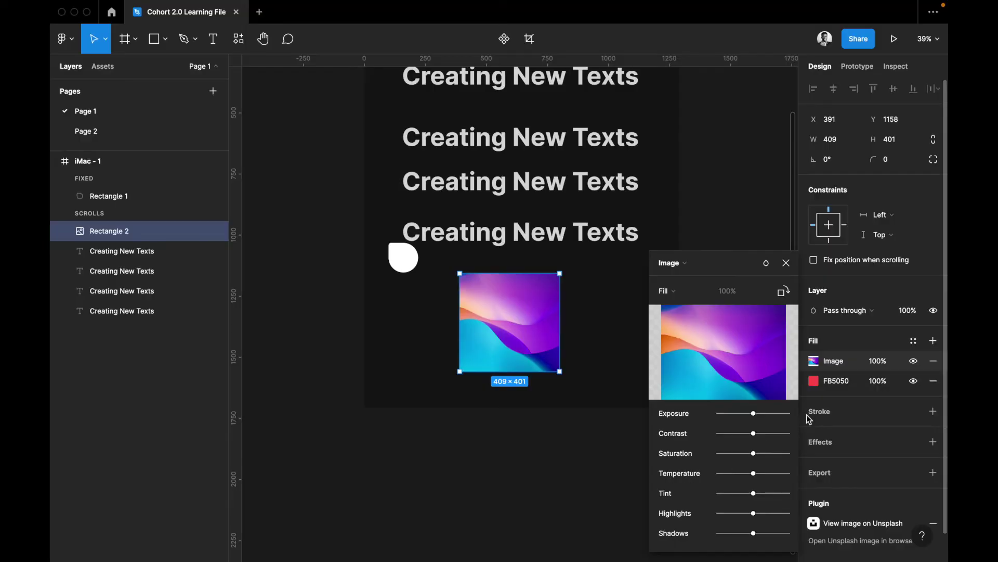
pyautogui.moveTo(757, 413); pyautogui.dragTo(814, 437)
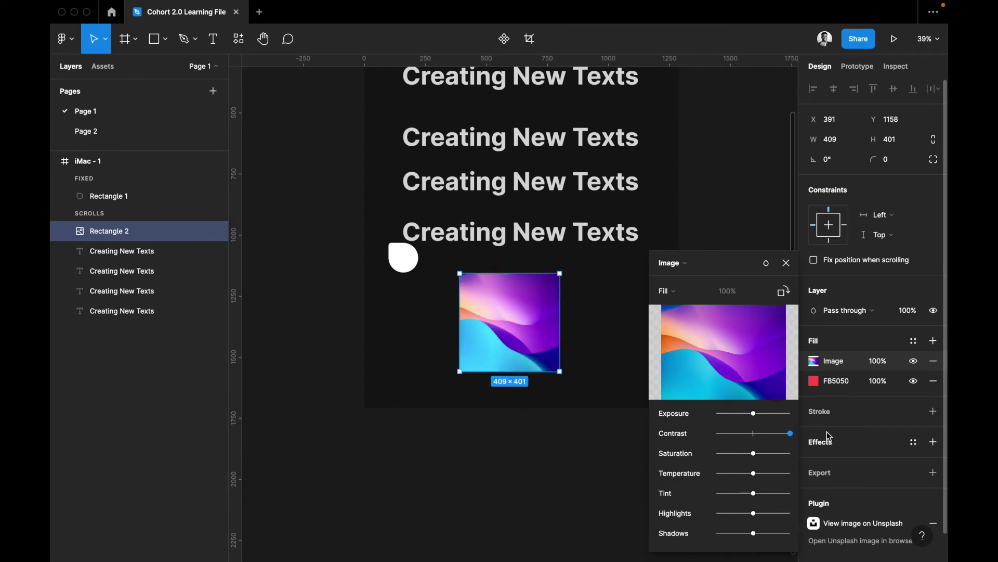
pyautogui.moveTo(748, 455)
pyautogui.mouseDown()
pyautogui.moveTo(715, 454)
pyautogui.moveTo(756, 462)
pyautogui.moveTo(764, 435)
pyautogui.moveTo(754, 436)
pyautogui.mouseUp()
pyautogui.moveTo(755, 480); pyautogui.dragTo(760, 538)
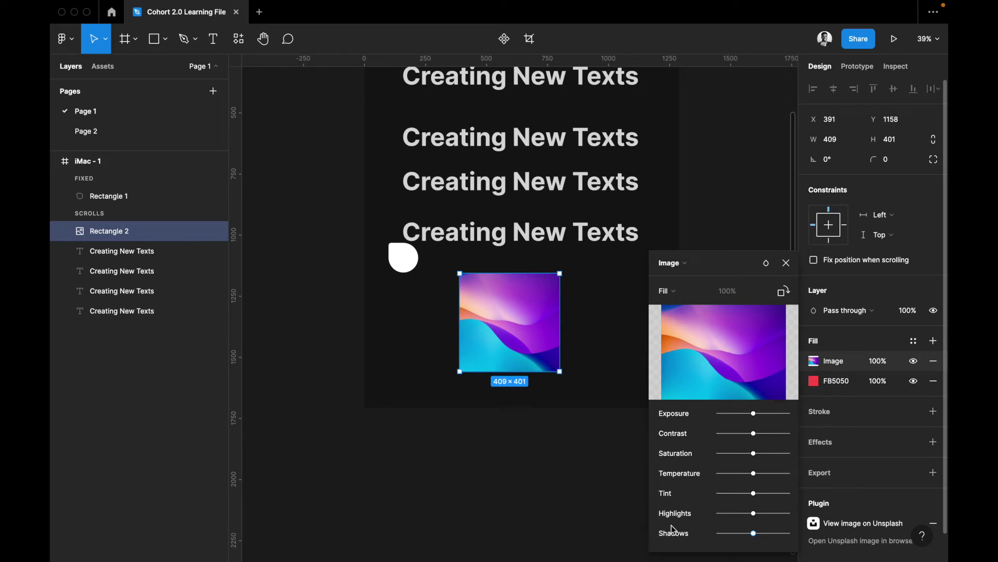
# Rotate the rectangle's image fill through repeated quarter turns
pyautogui.click(782, 296)
pyautogui.click(782, 297)
pyautogui.click(782, 297)
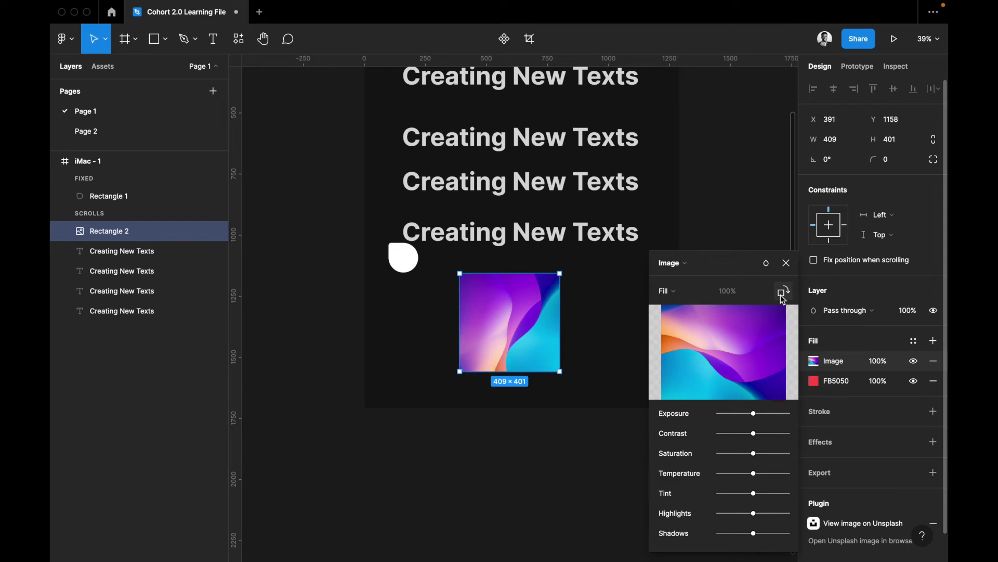
pyautogui.click(782, 296)
pyautogui.click(782, 296)
pyautogui.click(782, 297)
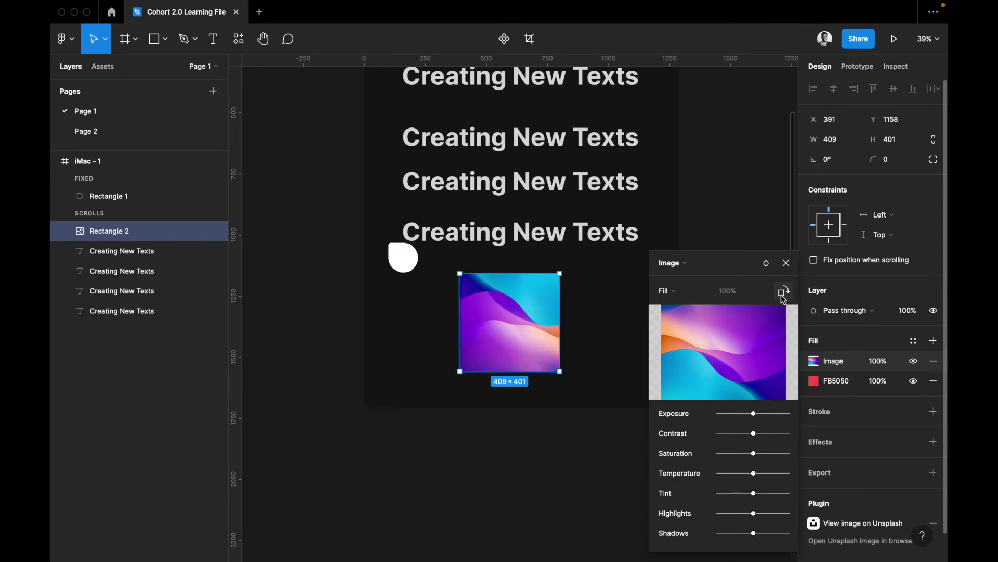
pyautogui.click(782, 297)
pyautogui.click(782, 296)
pyautogui.click(782, 295)
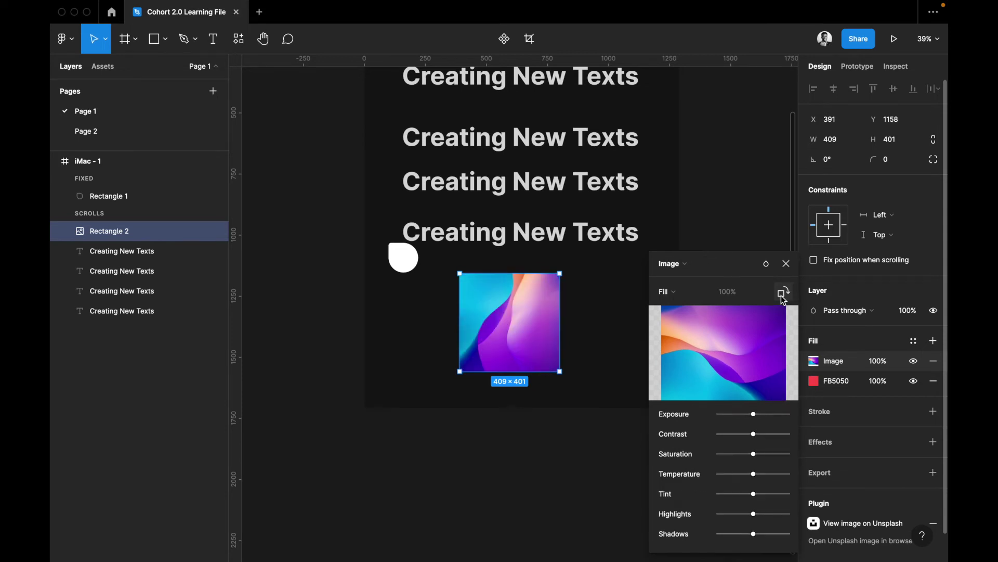
pyautogui.click(782, 295)
# Switch the image mode to Fit, then Crop, and finally Tile
pyautogui.click(679, 290)
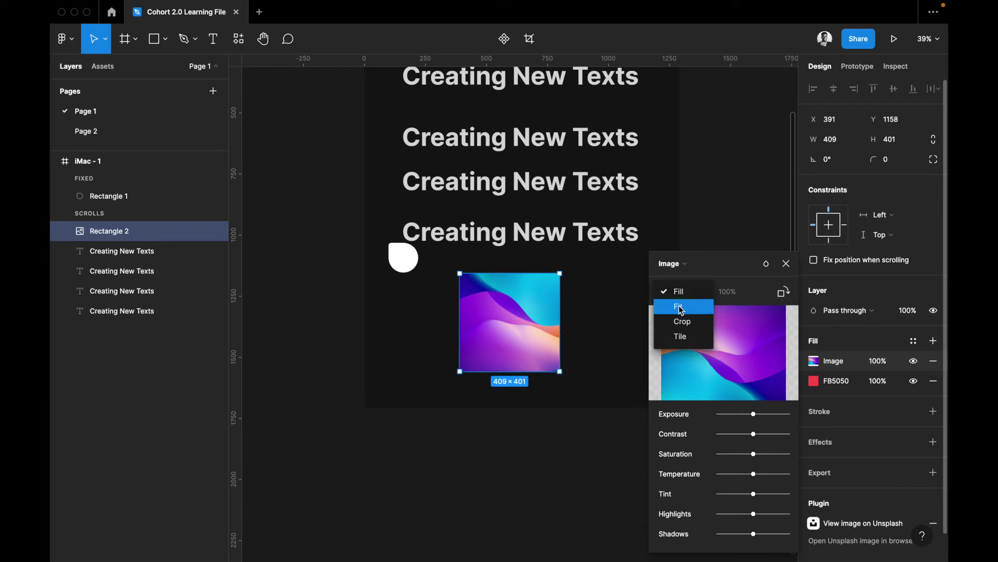
pyautogui.click(679, 305)
pyautogui.click(679, 298)
pyautogui.click(673, 304)
pyautogui.click(668, 292)
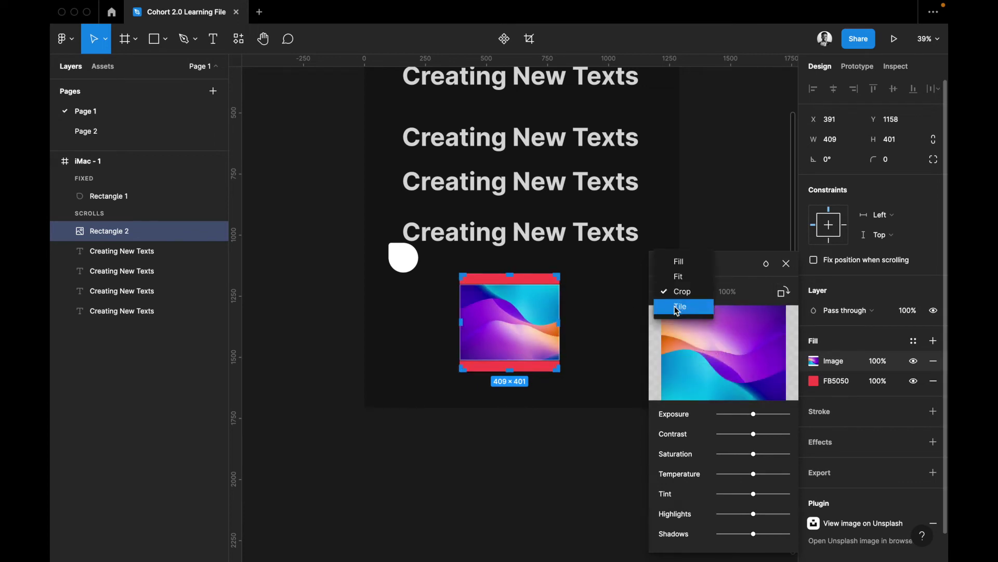
pyautogui.click(676, 308)
# Resize the image tiles, trying scales near 6% and 35% before shrinking them again
pyautogui.hscroll(5, 546, 349)
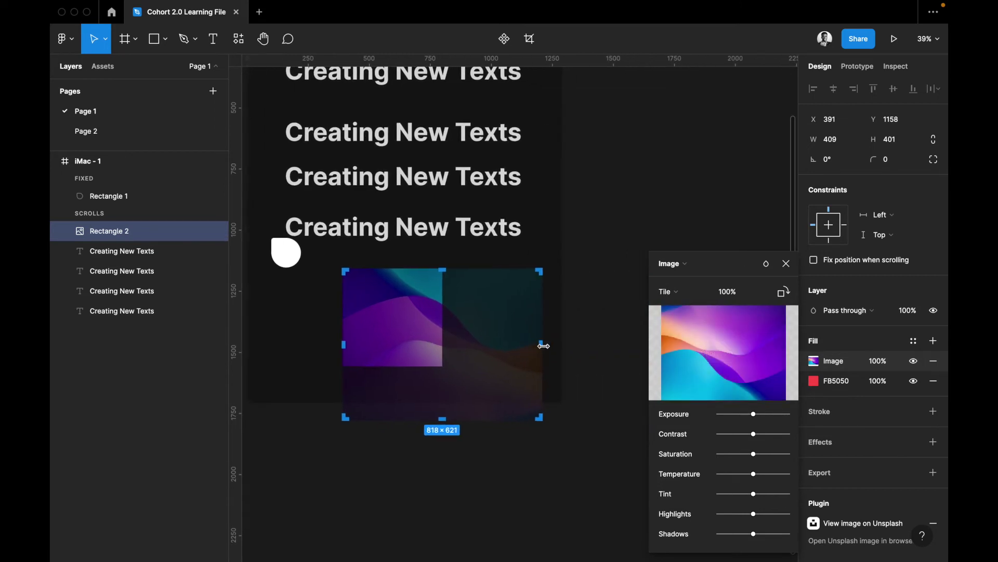
pyautogui.moveTo(540, 421); pyautogui.dragTo(399, 318)
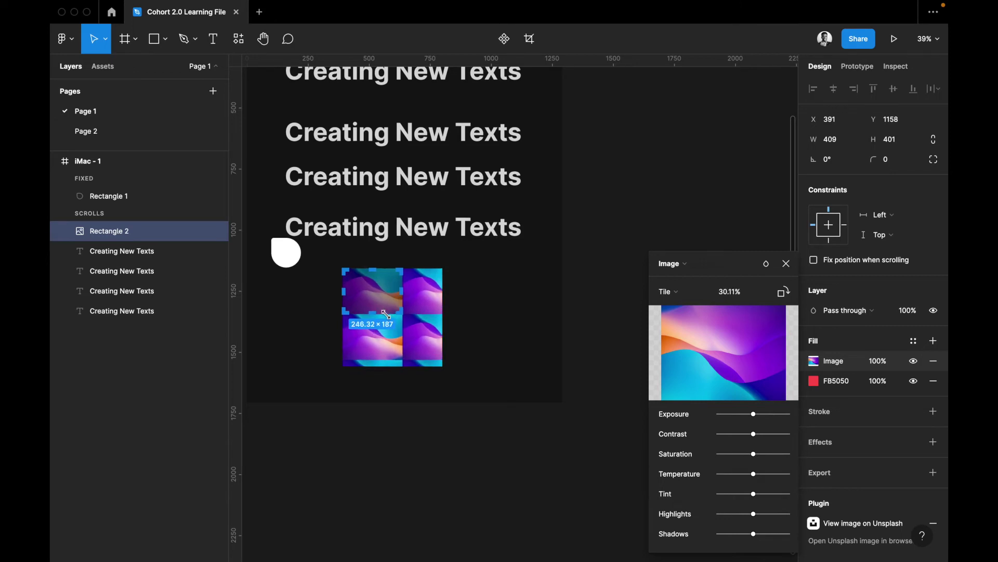
pyautogui.moveTo(351, 281); pyautogui.dragTo(349, 278)
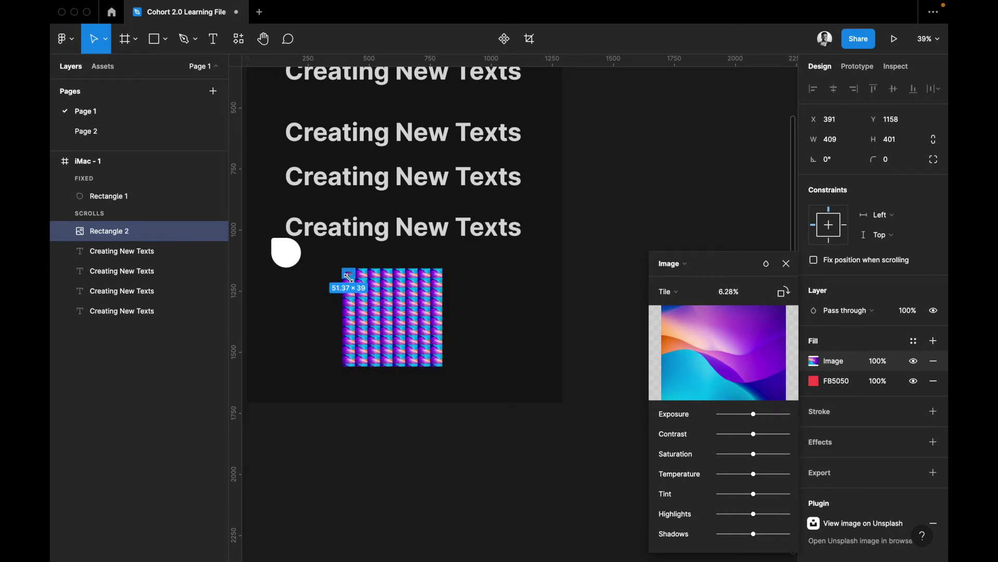
pyautogui.moveTo(383, 314); pyautogui.dragTo(392, 322)
pyautogui.scroll(5, 391, 321)
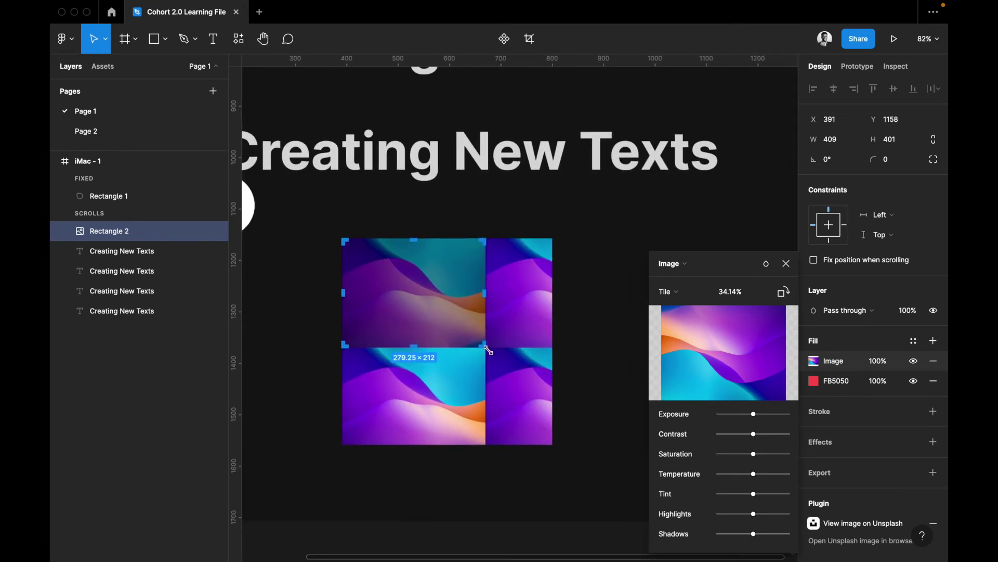
pyautogui.moveTo(467, 340); pyautogui.dragTo(400, 283)
# Set the image back to Fill so it covers the whole rectangle
pyautogui.click(669, 291)
pyautogui.click(668, 245)
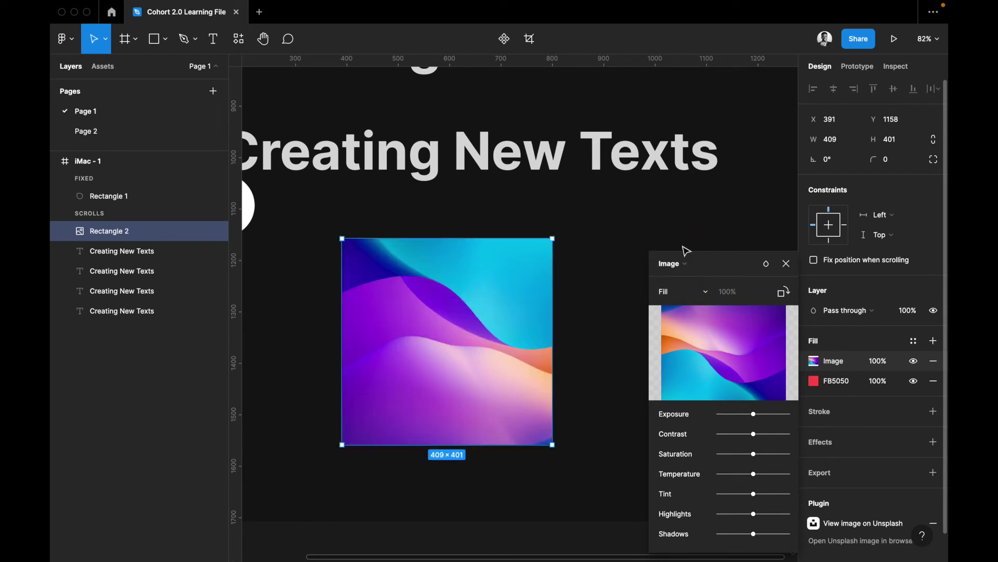
pyautogui.scroll(-10, 609, 322)
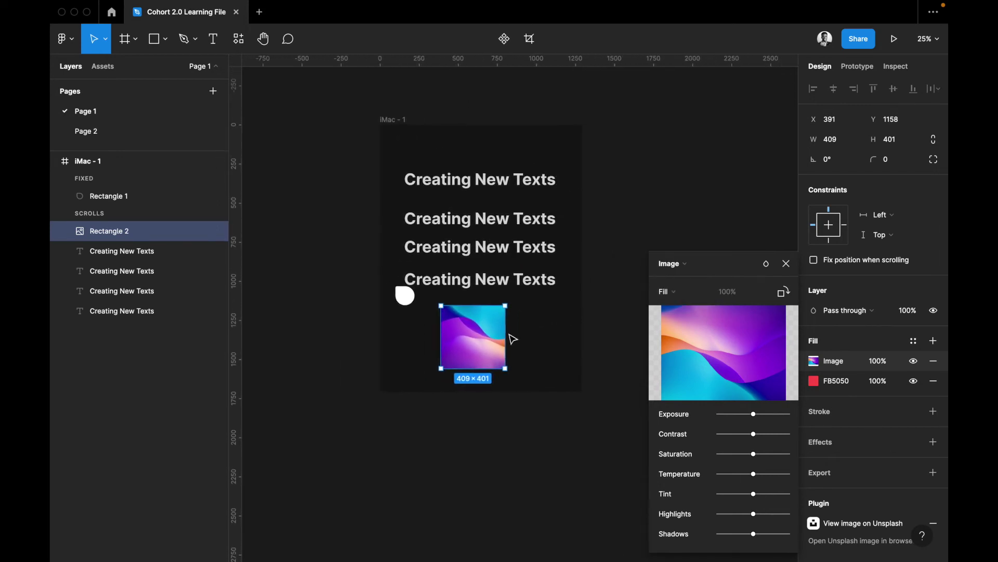
# Widen the image rectangle to 602 and try the Lighten and Color dodge layer blends
pyautogui.scroll(1, 506, 339)
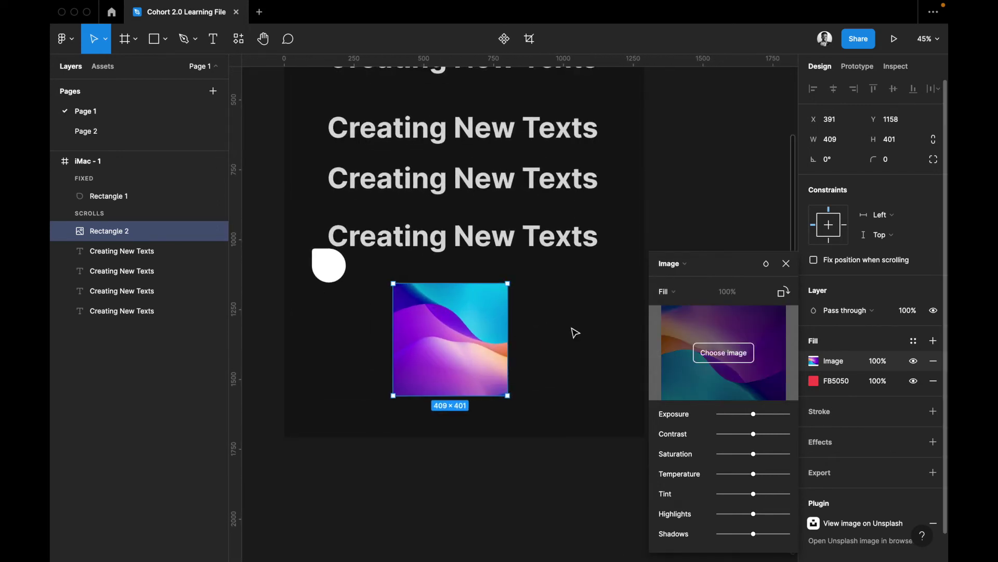
pyautogui.moveTo(542, 330); pyautogui.dragTo(561, 331)
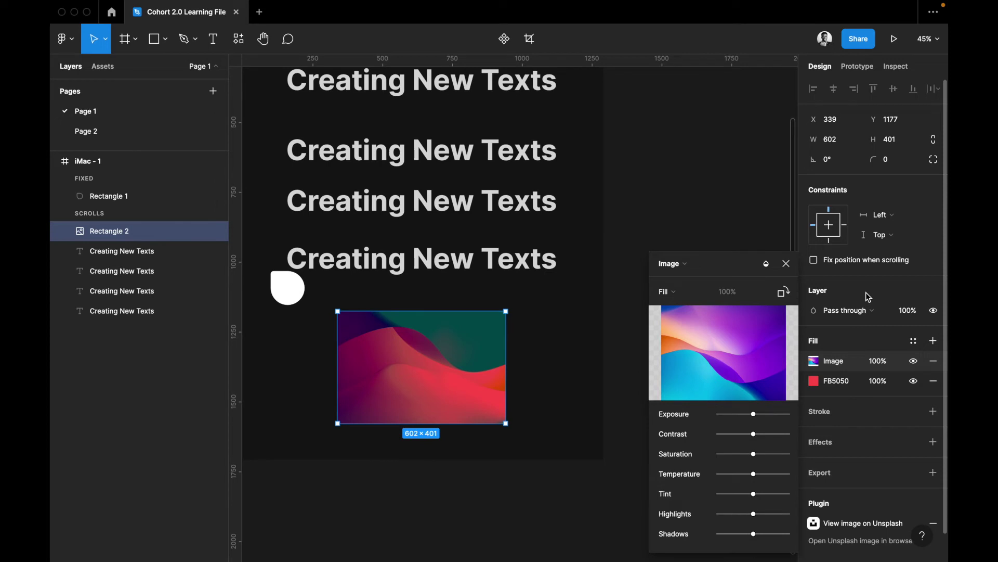
pyautogui.click(832, 311)
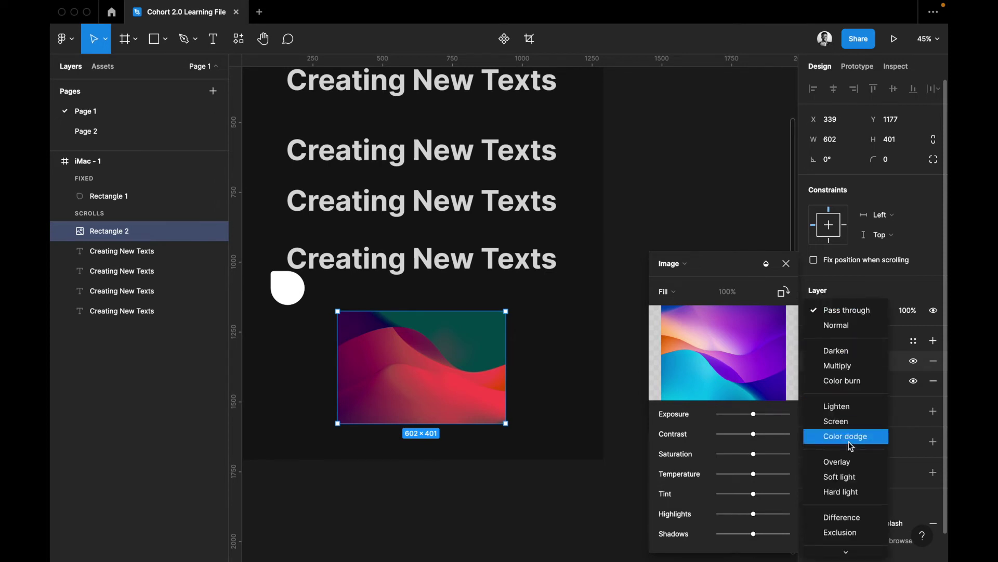
pyautogui.scroll(-1, 847, 437)
pyautogui.scroll(-1, 855, 366)
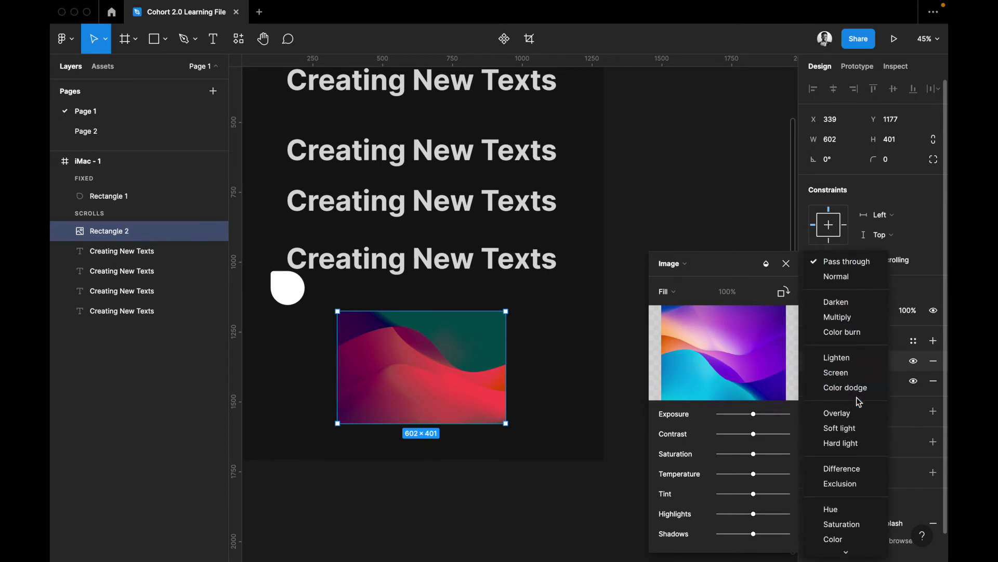
pyautogui.click(853, 355)
pyautogui.click(837, 311)
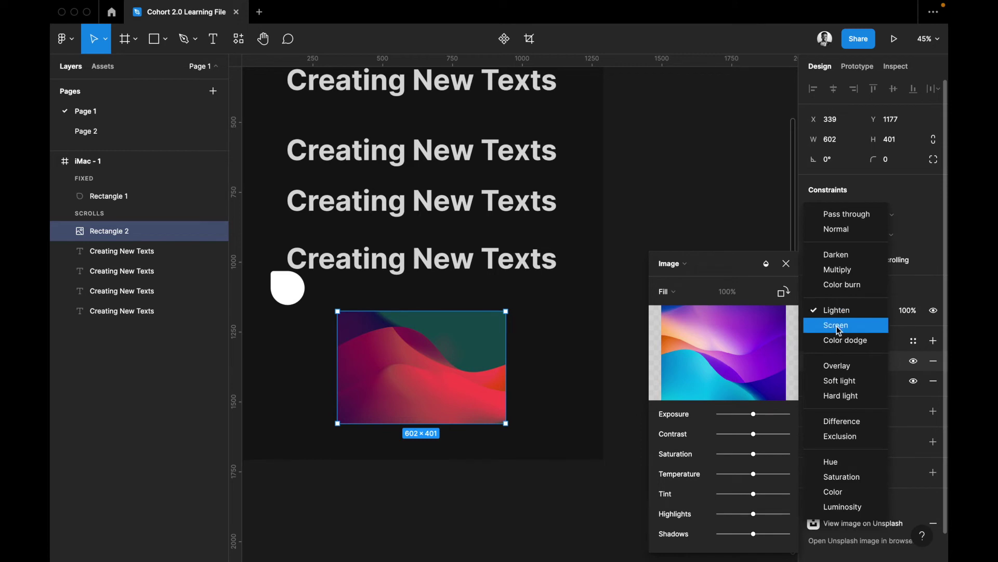
pyautogui.click(841, 338)
# Try the Overlay, Soft light, Hard light, Difference and Exclusion layer blend modes
pyautogui.click(838, 312)
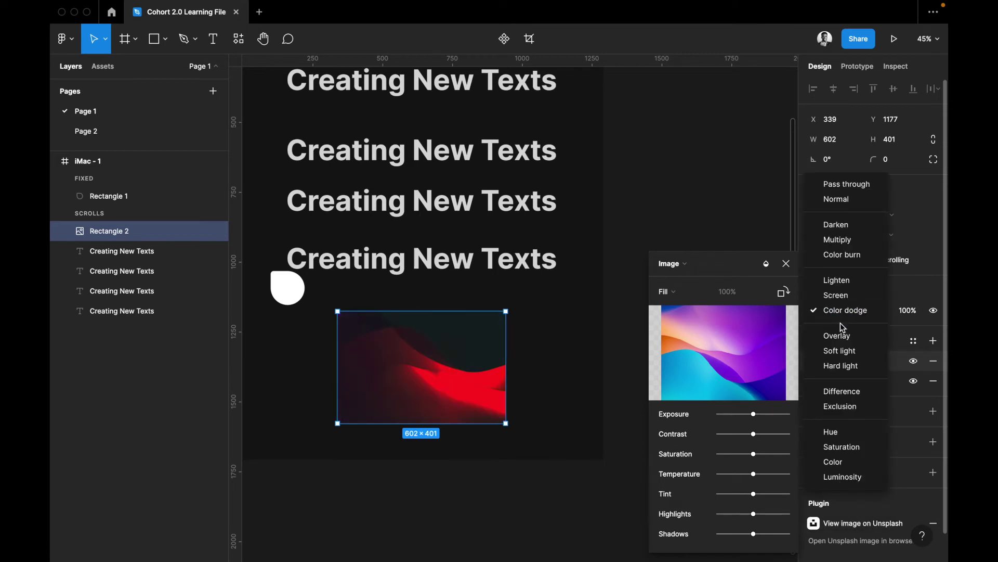
pyautogui.click(841, 333)
pyautogui.click(835, 312)
pyautogui.click(838, 325)
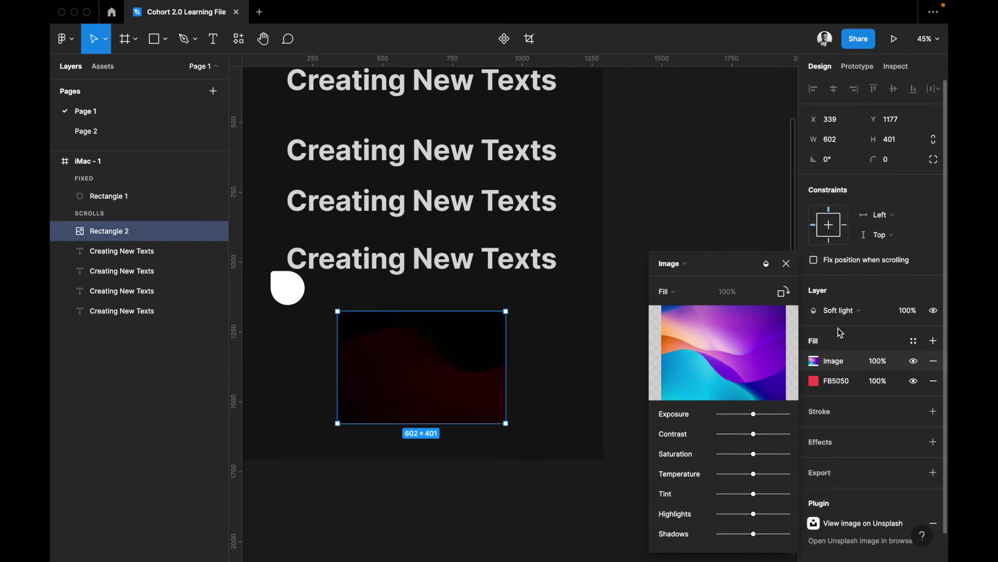
pyautogui.click(836, 312)
pyautogui.click(832, 326)
pyautogui.click(832, 309)
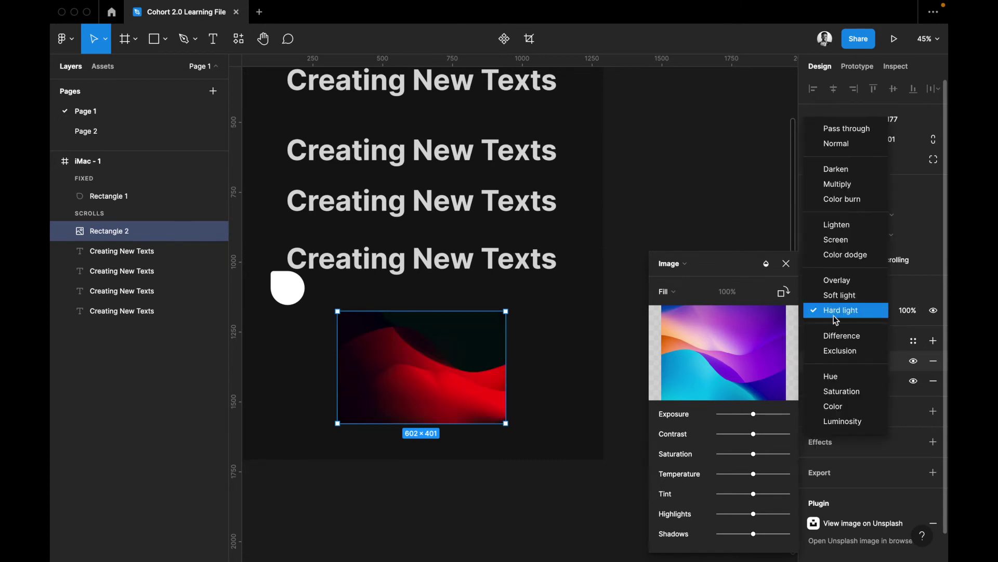
pyautogui.click(835, 331)
pyautogui.click(837, 312)
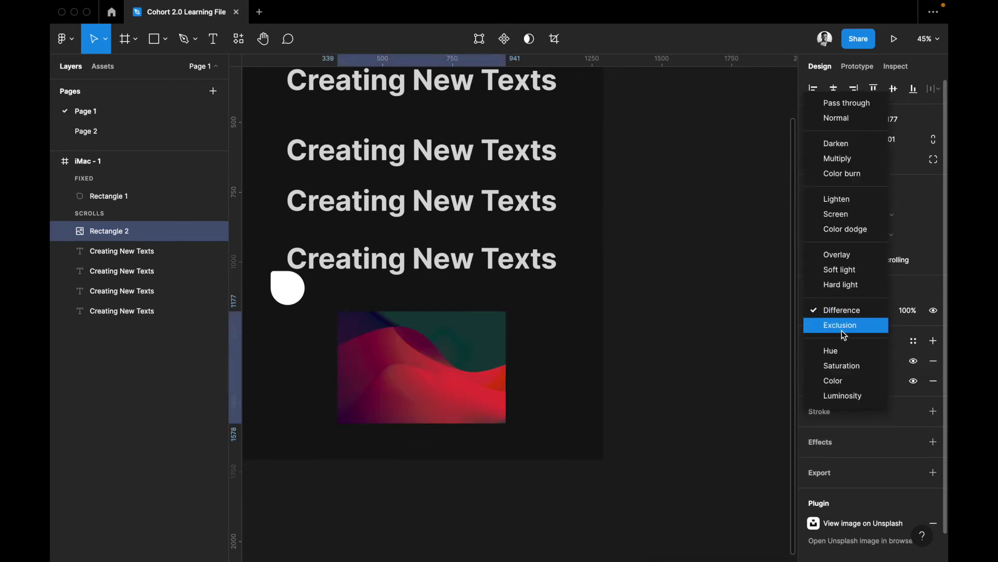
pyautogui.click(841, 325)
# Try Hue, Color and Luminosity blends, then settle on Color dodge
pyautogui.click(841, 310)
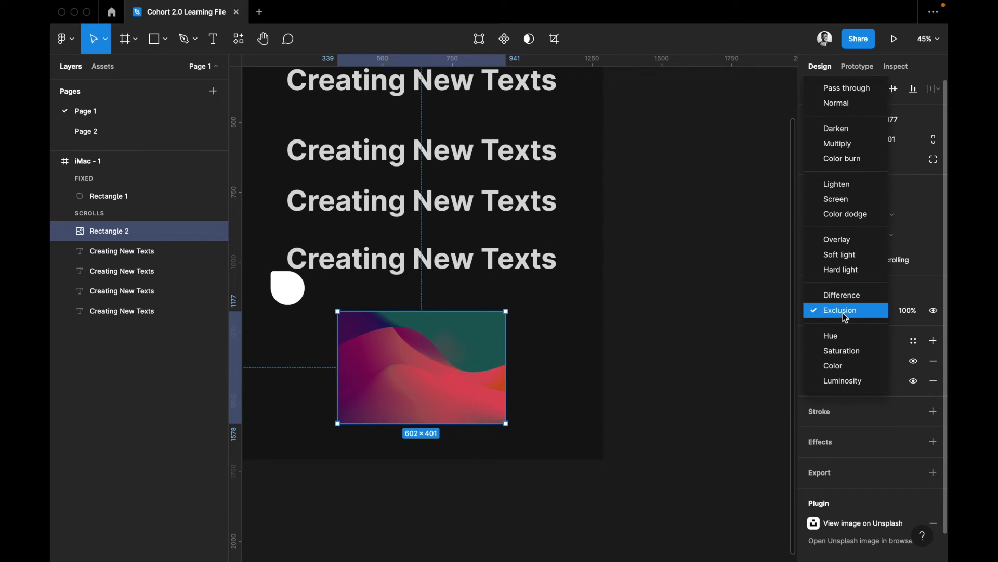
pyautogui.click(845, 335)
pyautogui.click(840, 312)
pyautogui.click(847, 336)
pyautogui.click(842, 312)
pyautogui.click(841, 325)
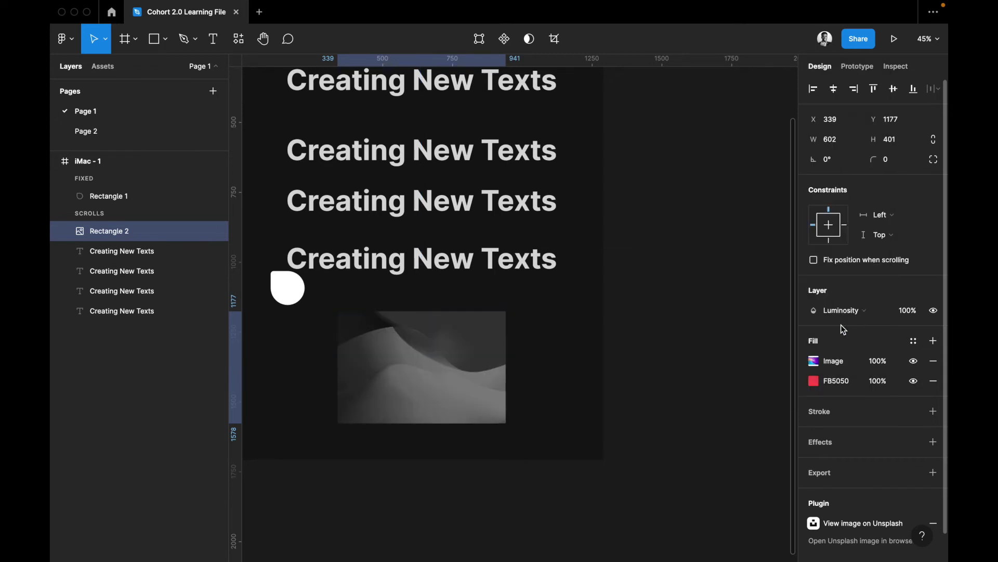
pyautogui.click(841, 314)
pyautogui.scroll(2, 842, 218)
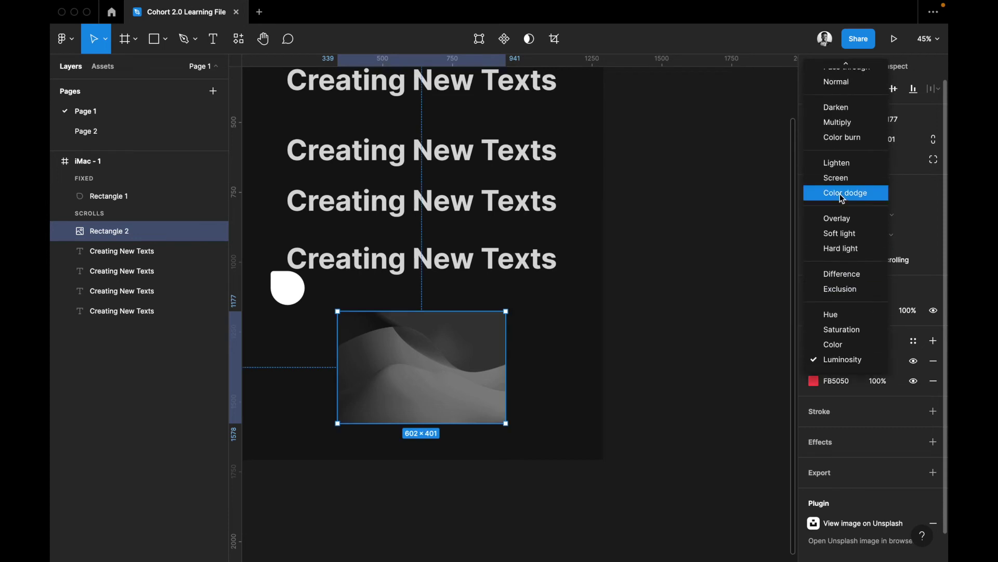
pyautogui.click(841, 193)
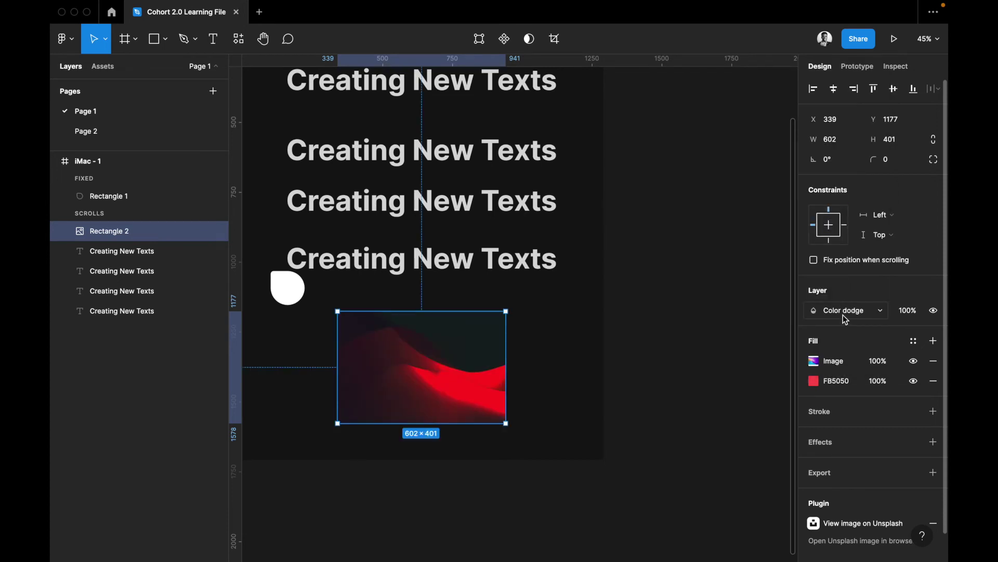
pyautogui.click(899, 165)
# Round the image rectangle's corners to 50 and set its layer blend to Lighten
pyautogui.write('50')
pyautogui.press('Return')
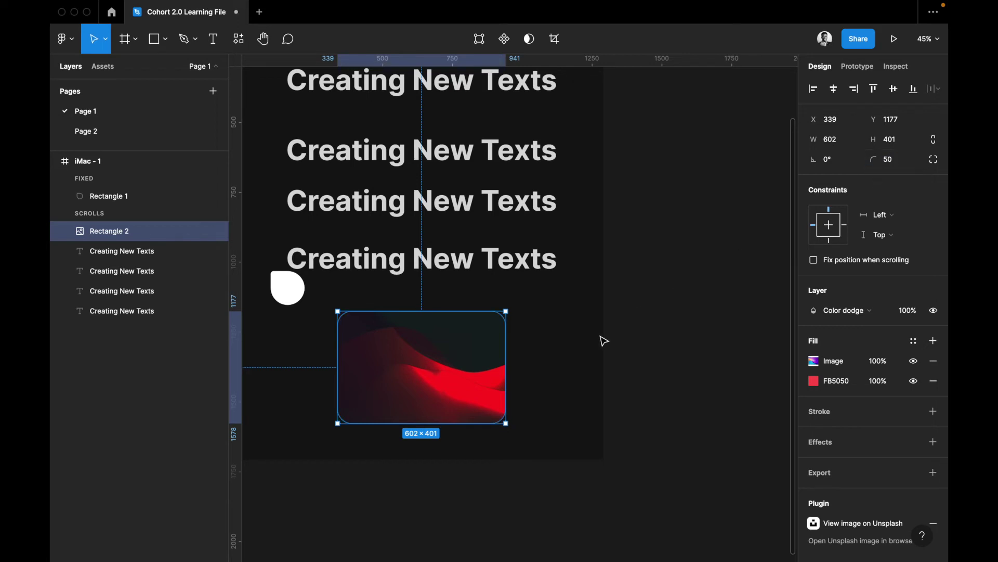
pyautogui.hscroll(-2, 765, 375)
pyautogui.scroll(1, 764, 375)
pyautogui.click(845, 311)
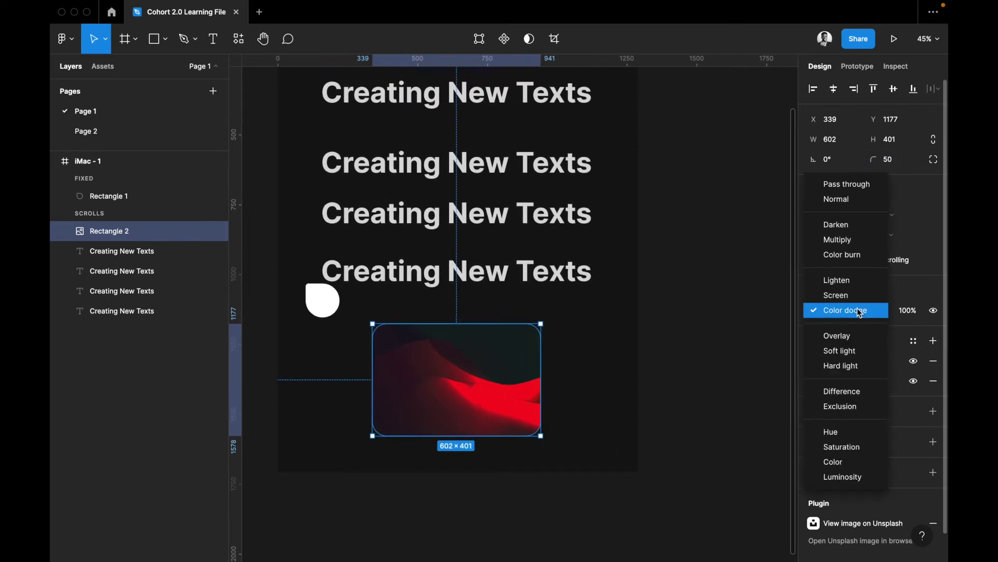
pyautogui.click(845, 280)
# Delete the Creating New Texts layers and the white circle
pyautogui.click(635, 387)
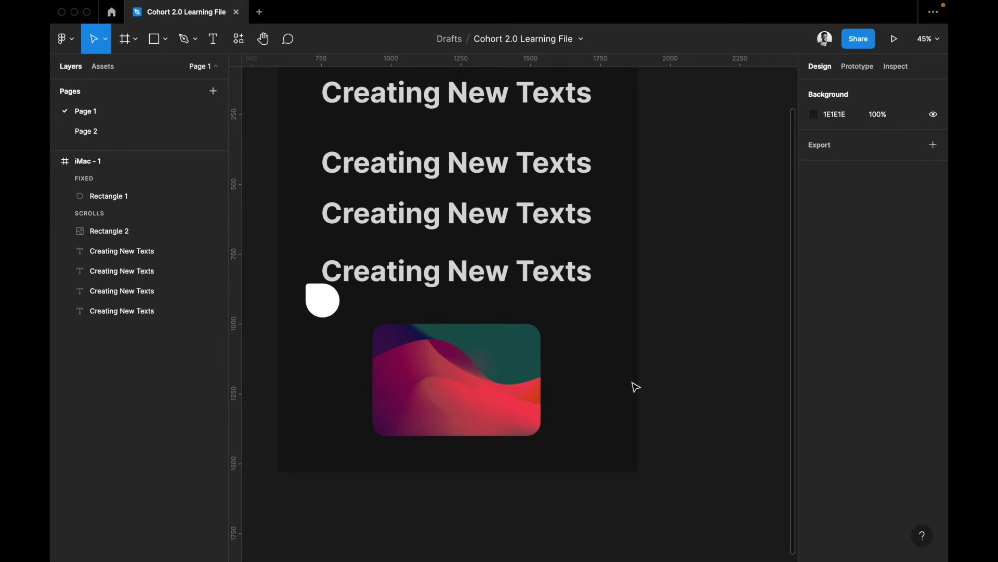
pyautogui.scroll(3, 636, 387)
pyautogui.hscroll(-1, 636, 387)
pyautogui.click(479, 150)
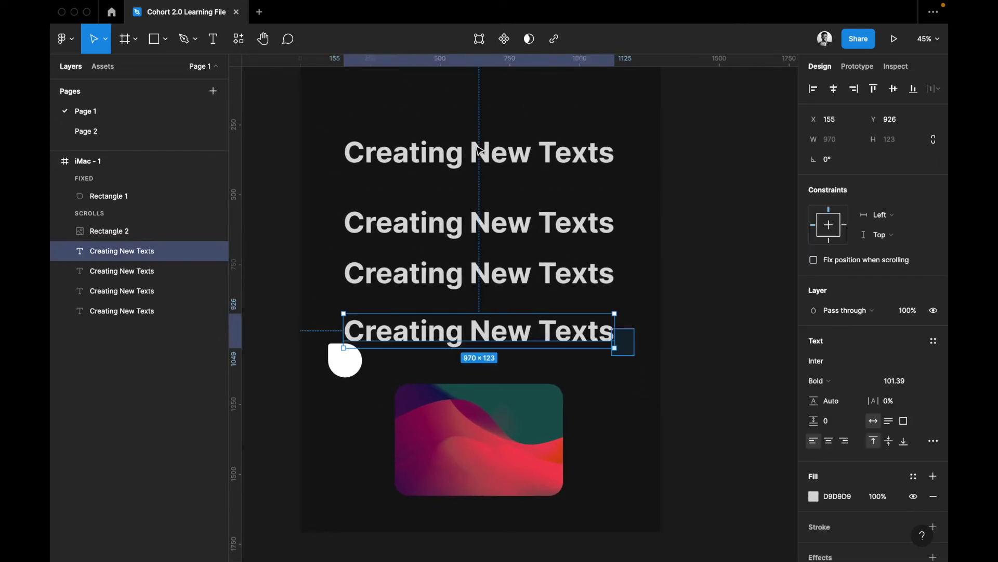
pyautogui.press('Delete')
pyautogui.click(345, 359)
pyautogui.press('Delete')
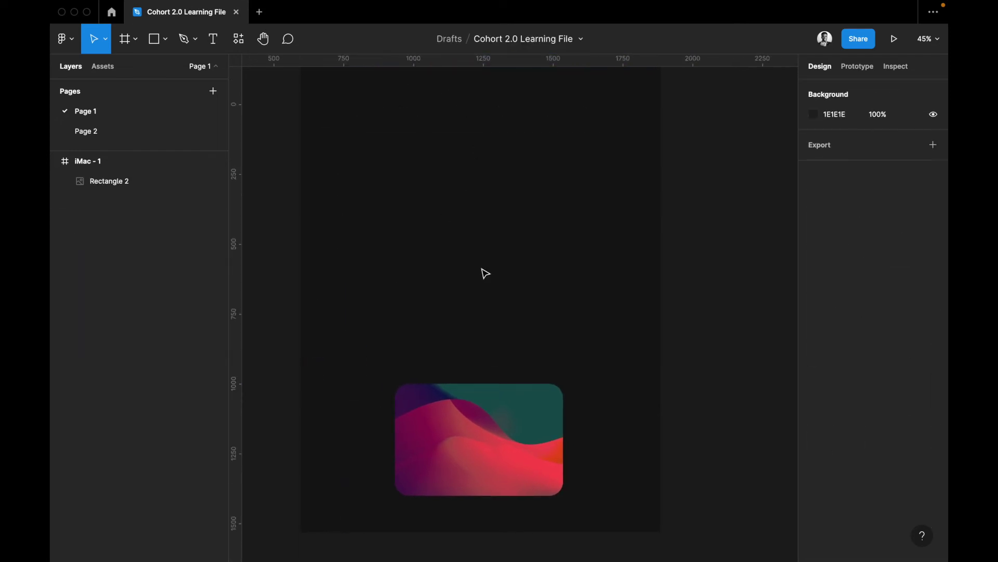
# Move the image rectangle to the frame's top-left and enlarge it to about 1160 × 682
pyautogui.scroll(2, 464, 363)
pyautogui.hscroll(1, 463, 364)
pyautogui.moveTo(462, 491); pyautogui.dragTo(380, 182)
pyautogui.moveTo(469, 189); pyautogui.dragTo(626, 192)
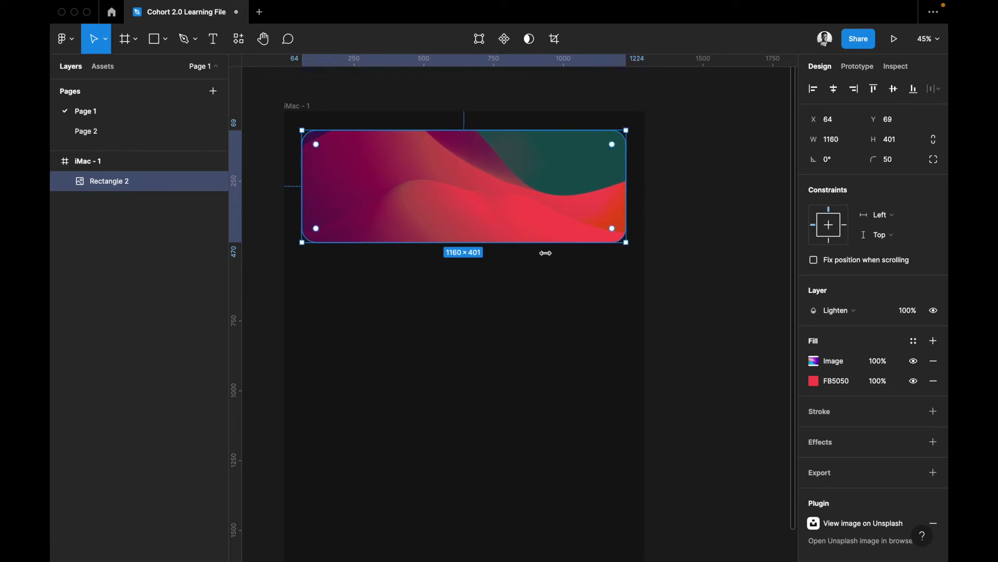
pyautogui.moveTo(537, 278); pyautogui.dragTo(534, 320)
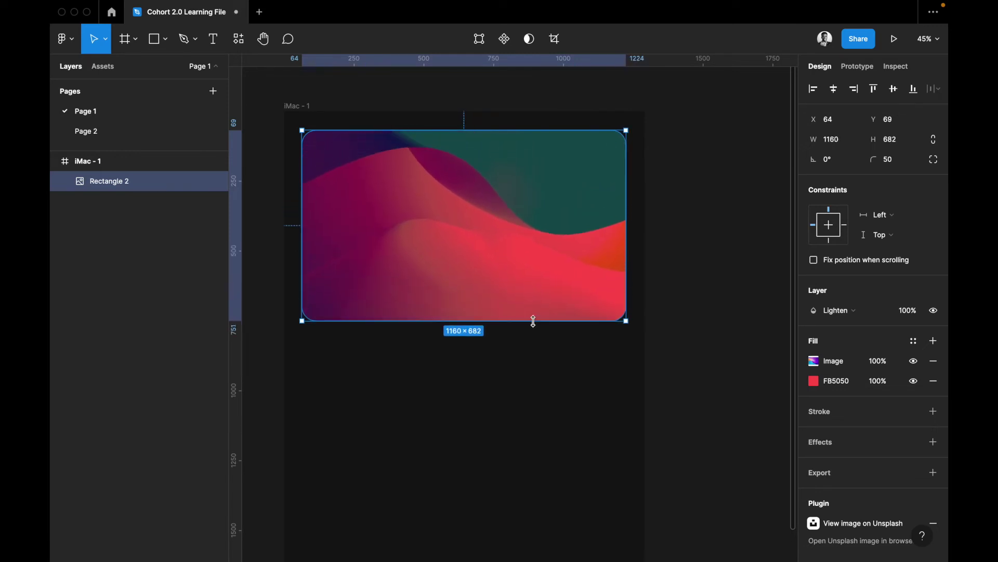
# Nudge the image card down inside the frame to Y 118
pyautogui.click(557, 369)
pyautogui.scroll(2, 556, 369)
pyautogui.hscroll(-2, 557, 369)
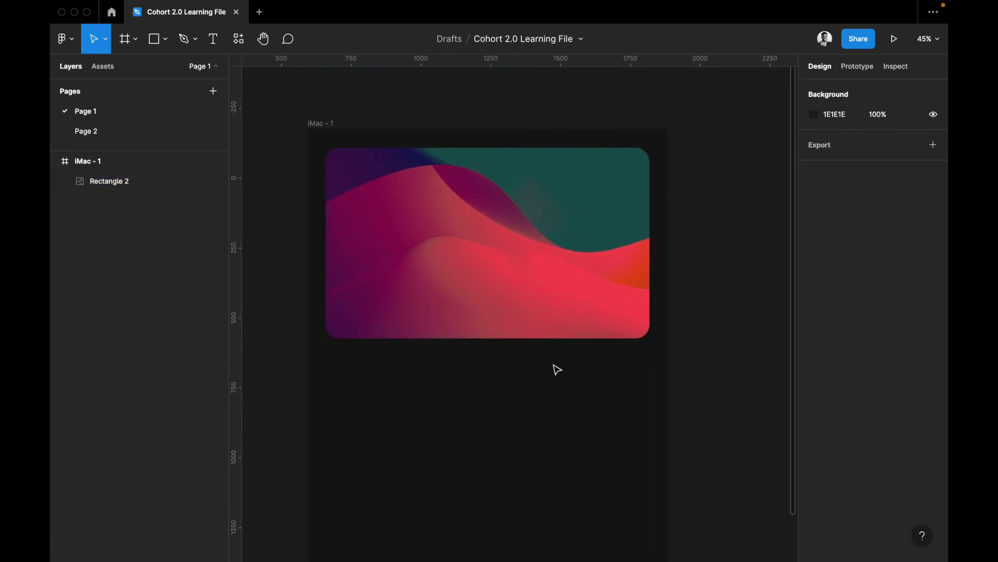
pyautogui.click(500, 237)
pyautogui.moveTo(498, 254); pyautogui.dragTo(499, 270)
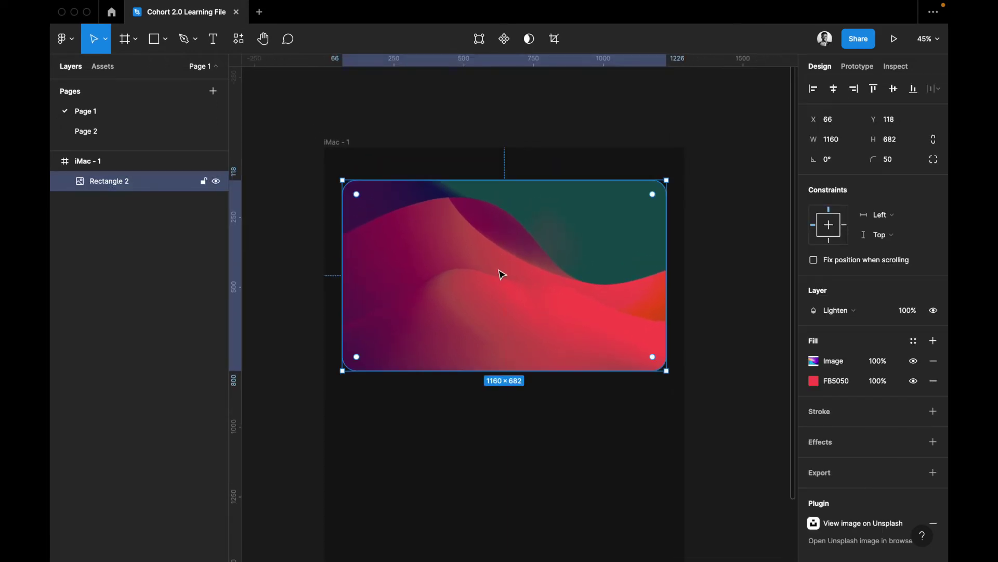
# Add a 'Simple Card Text' heading below the card, aligned to its left edge
pyautogui.click(449, 410)
pyautogui.press('t')
pyautogui.click(348, 394)
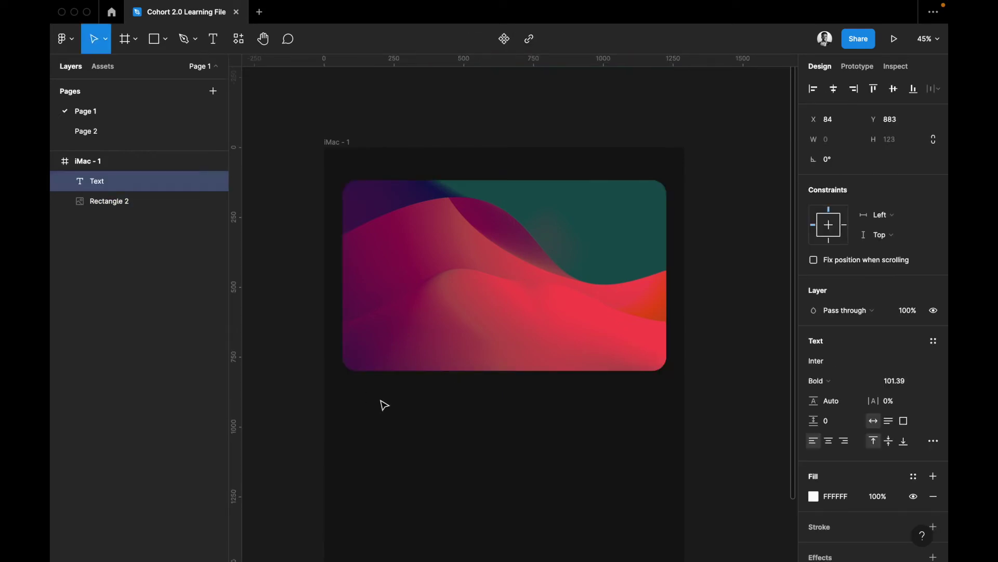
pyautogui.write('Simple Ca')
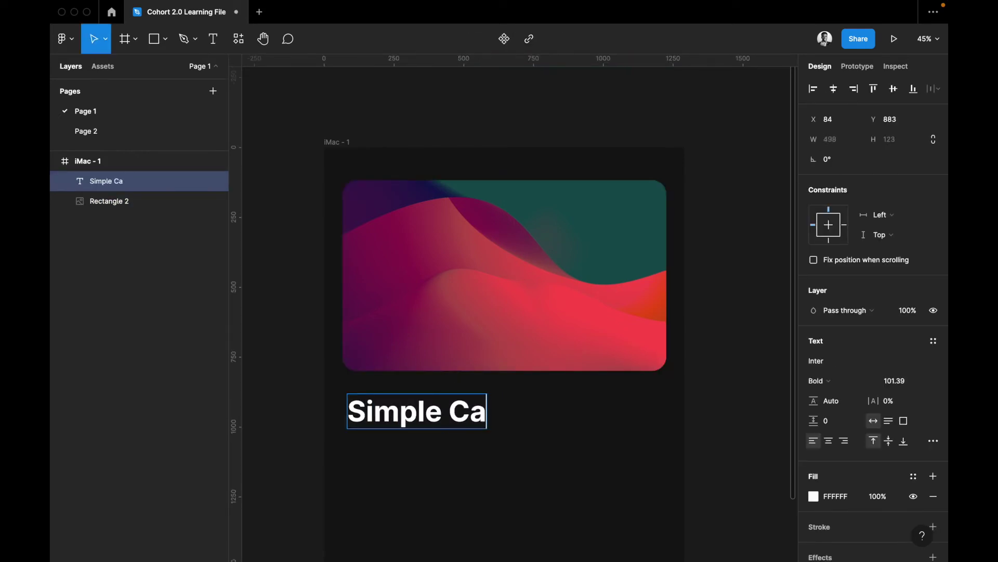
pyautogui.write('rd Text')
pyautogui.press('Escape')
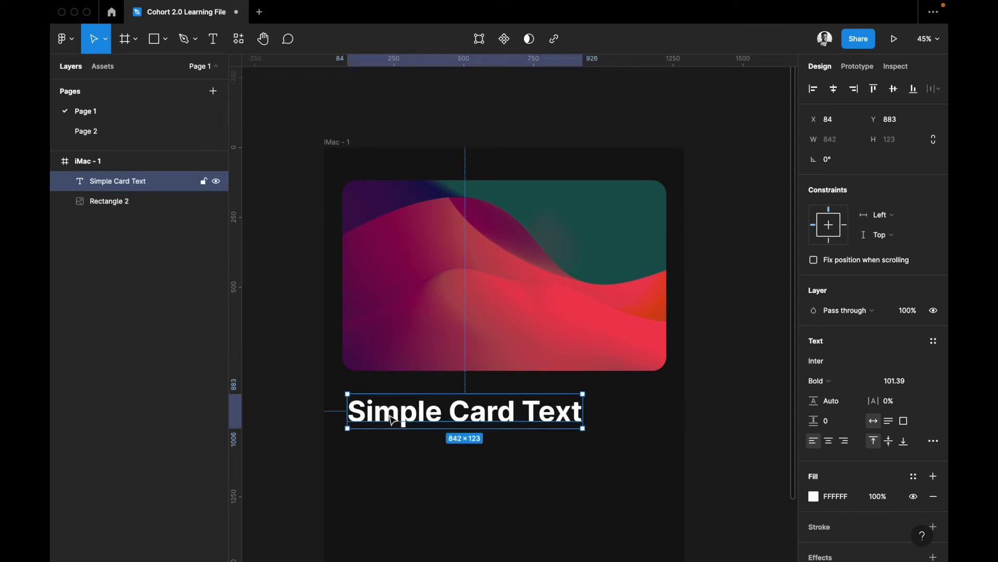
pyautogui.moveTo(381, 416); pyautogui.dragTo(372, 446)
# Duplicate the heading and make the copy Regular weight at size 50
pyautogui.press('super+d')
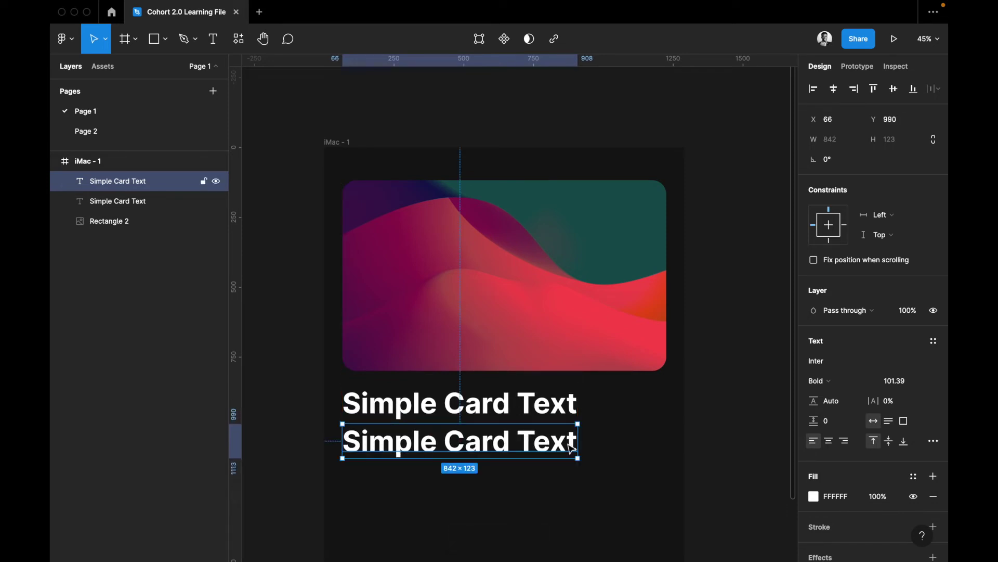
pyautogui.click(885, 379)
pyautogui.write('50')
pyautogui.press('Return')
pyautogui.press('super+b')
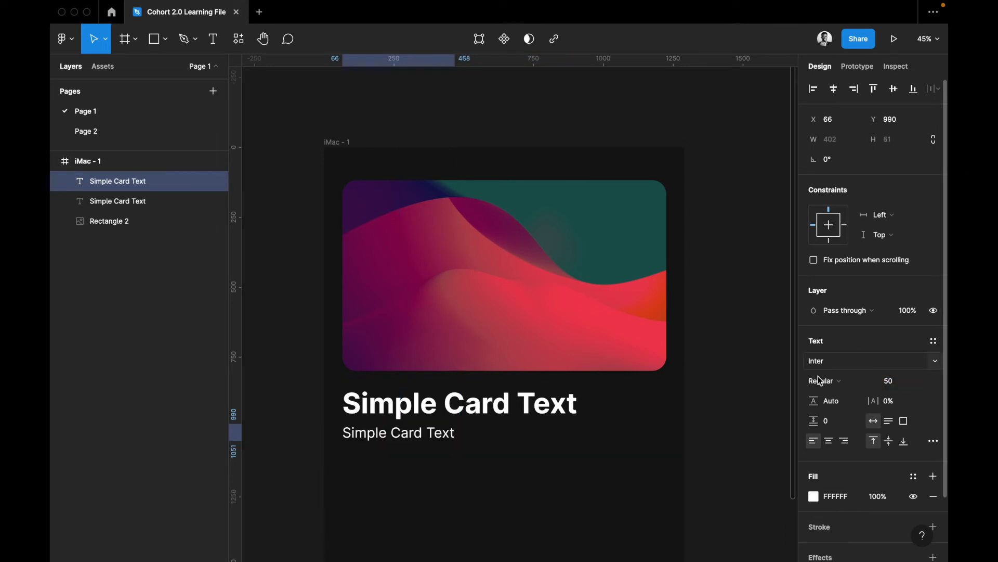
# Replace the copy's text with a repeated Lorem ipsum paragraph spanning two lines
pyautogui.doubleClick(416, 433)
pyautogui.write('Lorem ipsum')
pyautogui.press('super+a')
pyautogui.press('super+c')
pyautogui.press('Right')
pyautogui.press('super+v')
pyautogui.press('super+v')
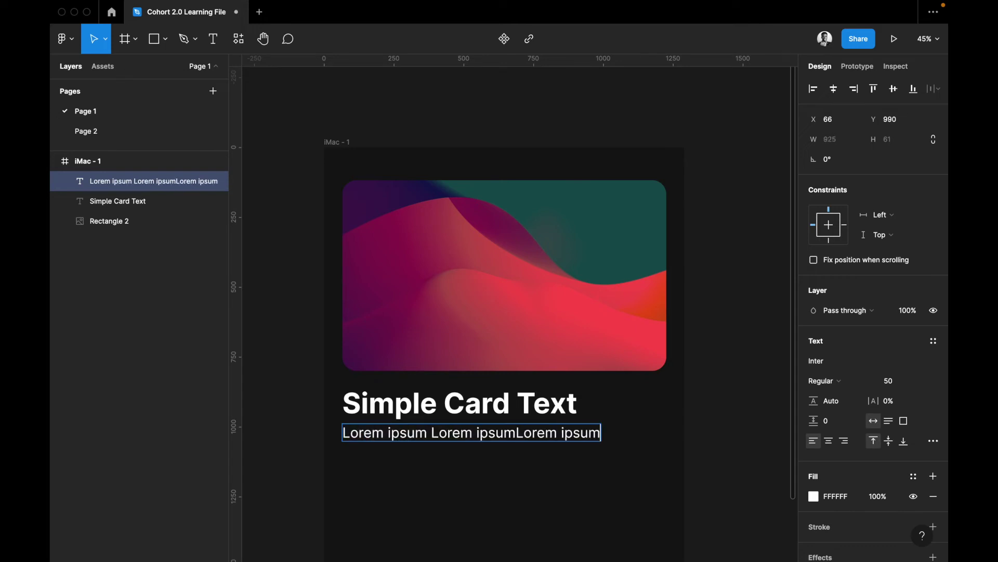
pyautogui.press('super+z')
pyautogui.press('super+v')
pyautogui.press('super+v')
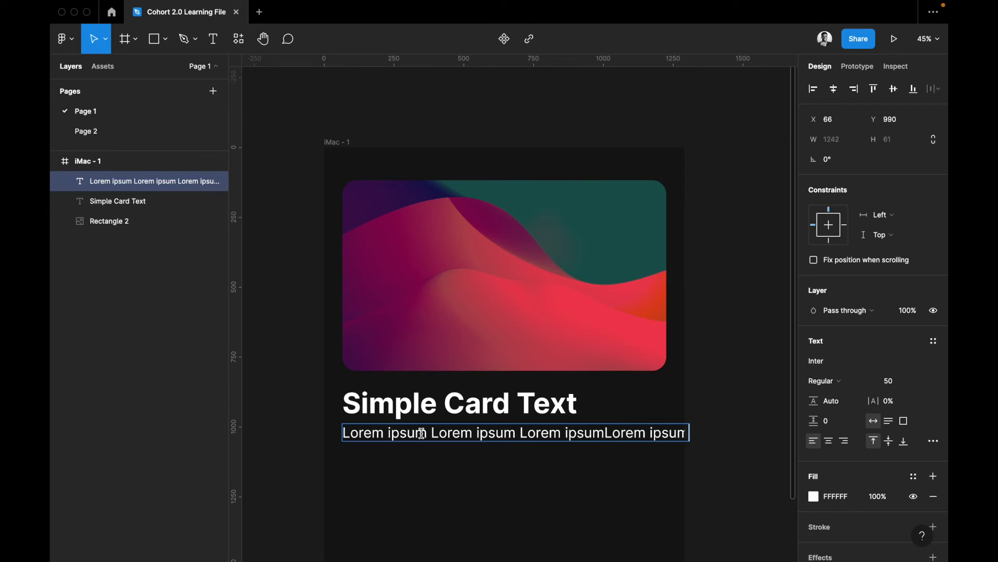
pyautogui.click(654, 431)
pyautogui.press('Return')
pyautogui.press('super+v')
pyautogui.press('super+v')
pyautogui.press('super+z')
pyautogui.press('super+v')
pyautogui.press('super+v')
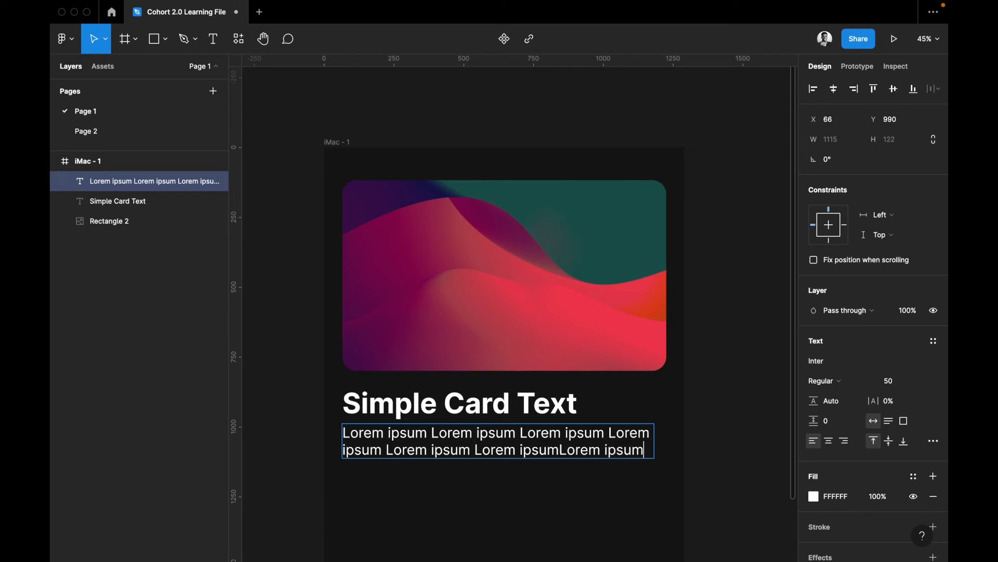
pyautogui.press('Escape')
pyautogui.click(749, 499)
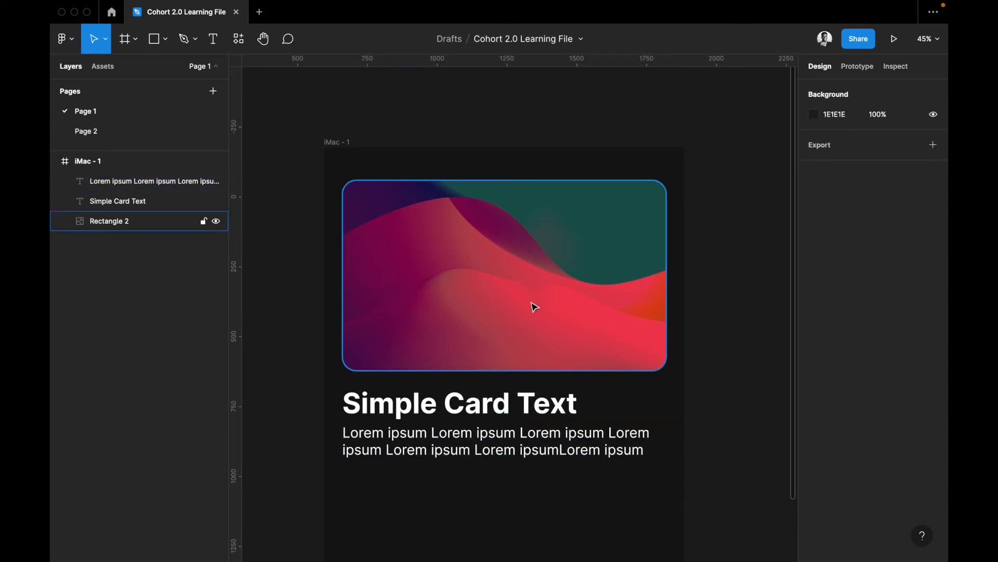
# Set the Simple Card Text heading's font size to 100
pyautogui.click(479, 414)
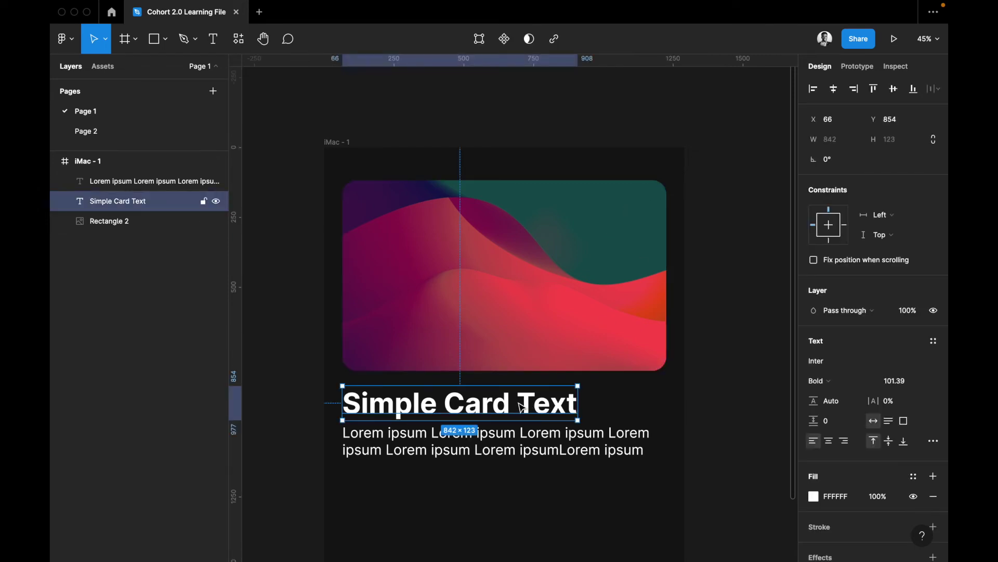
pyautogui.click(895, 380)
pyautogui.write('100')
pyautogui.press('Return')
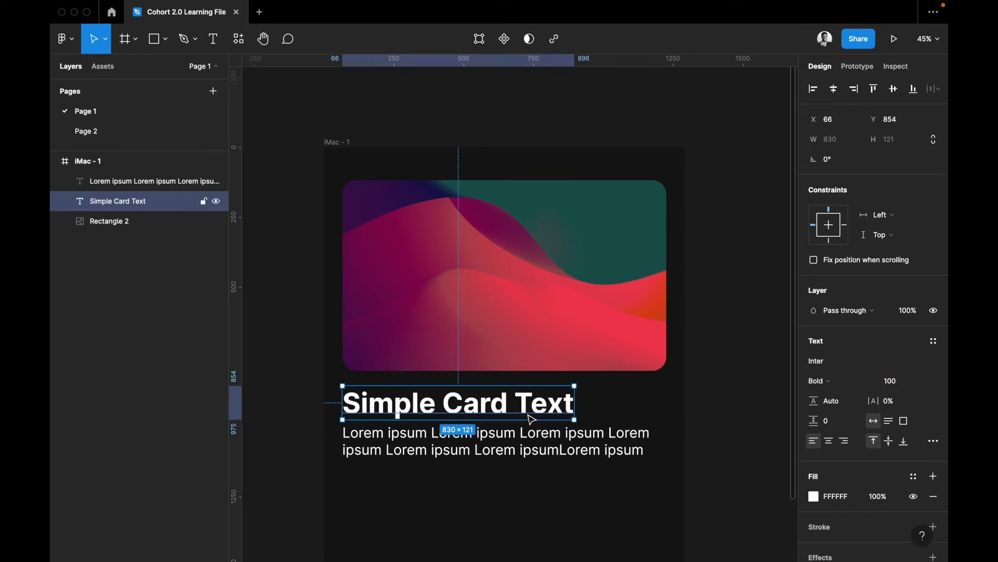
pyautogui.click(540, 450)
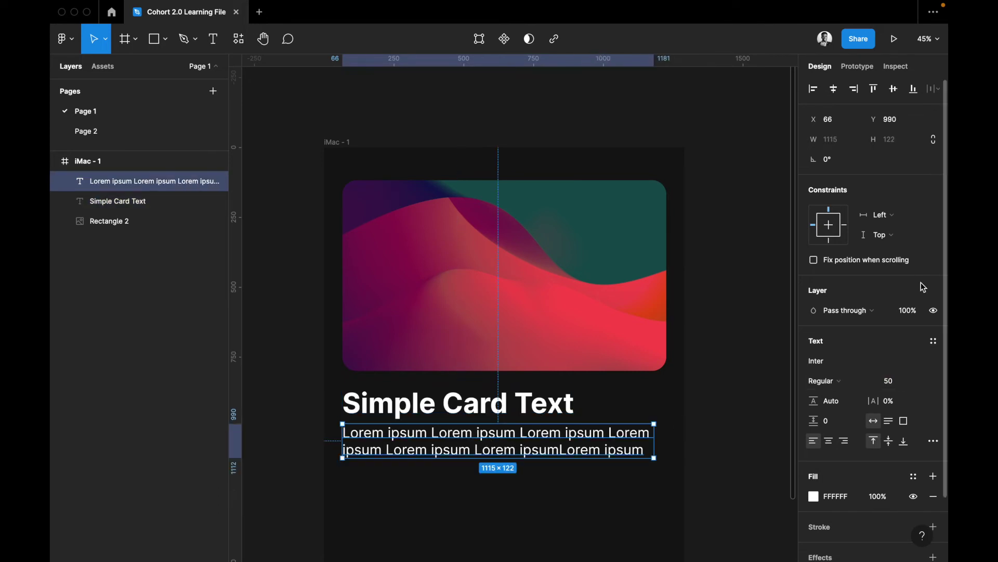
pyautogui.click(648, 342)
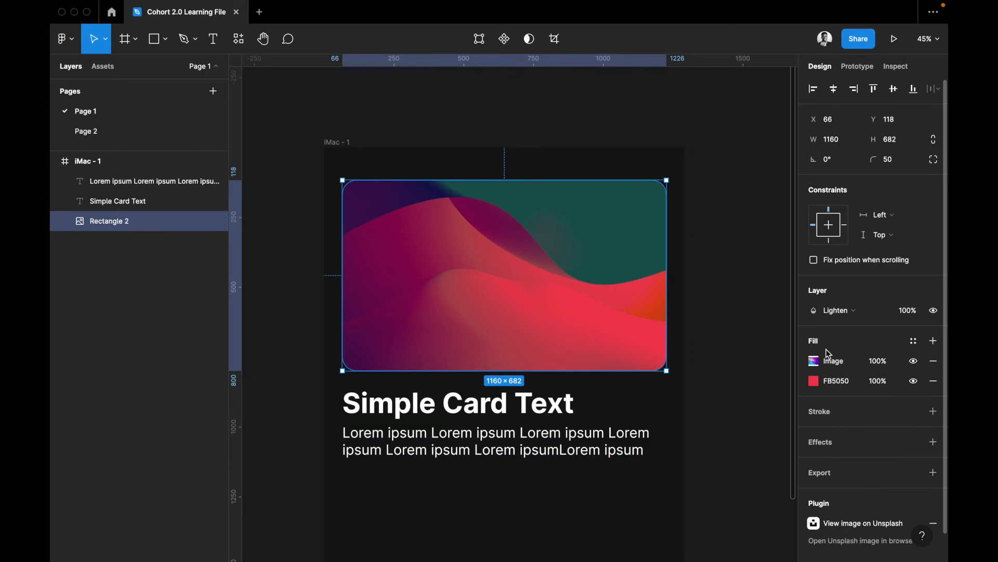
# Set both the card's layer blend and its image fill blend to Normal
pyautogui.click(856, 315)
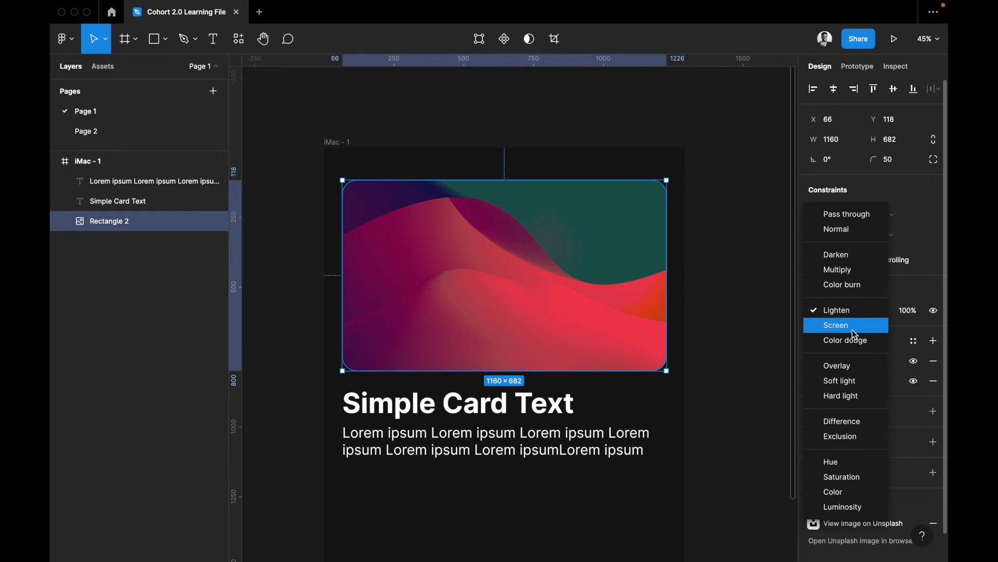
pyautogui.click(842, 236)
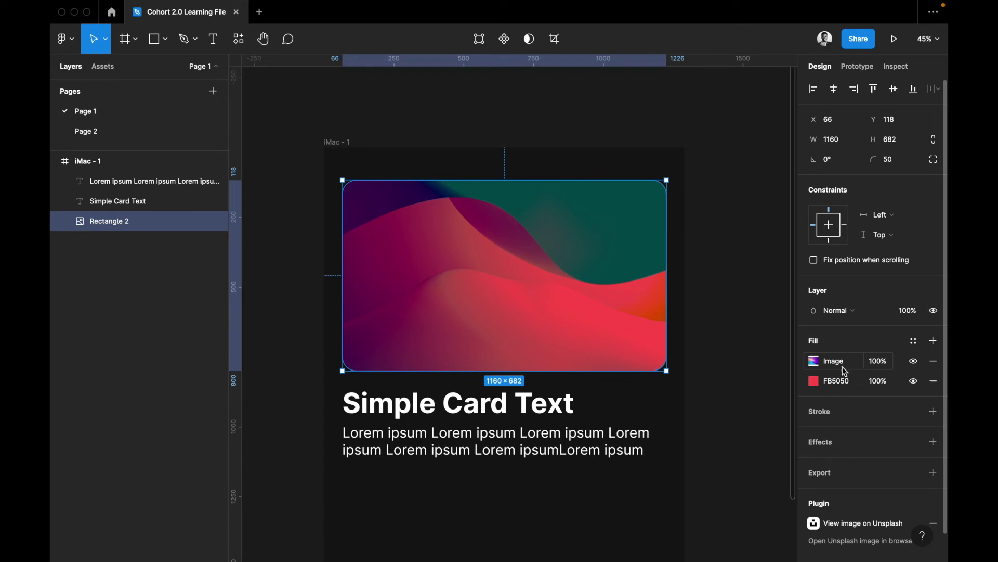
pyautogui.click(840, 363)
pyautogui.click(762, 265)
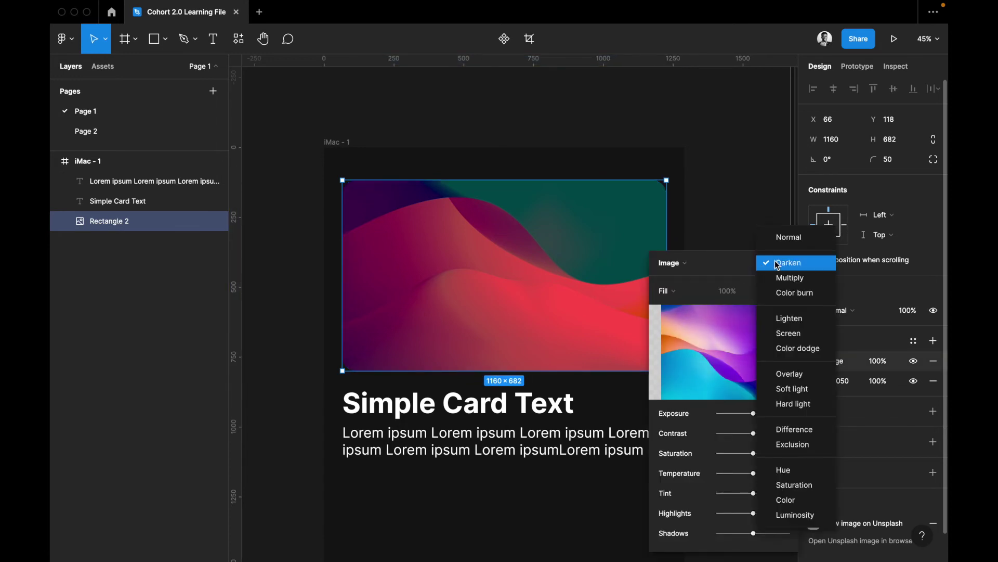
pyautogui.click(790, 238)
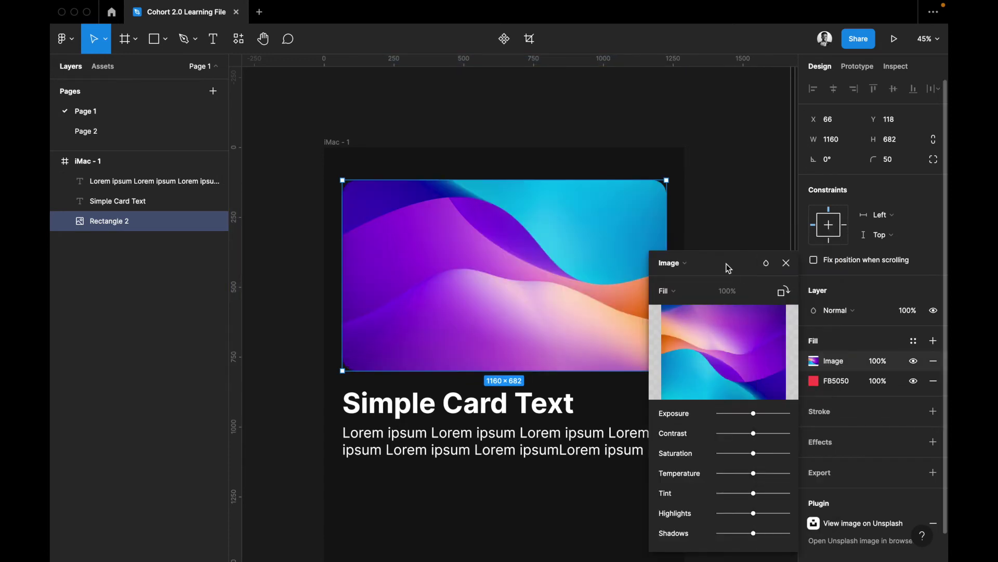
pyautogui.click(786, 263)
# Try 50% and then zero opacity on the image card
pyautogui.click(911, 311)
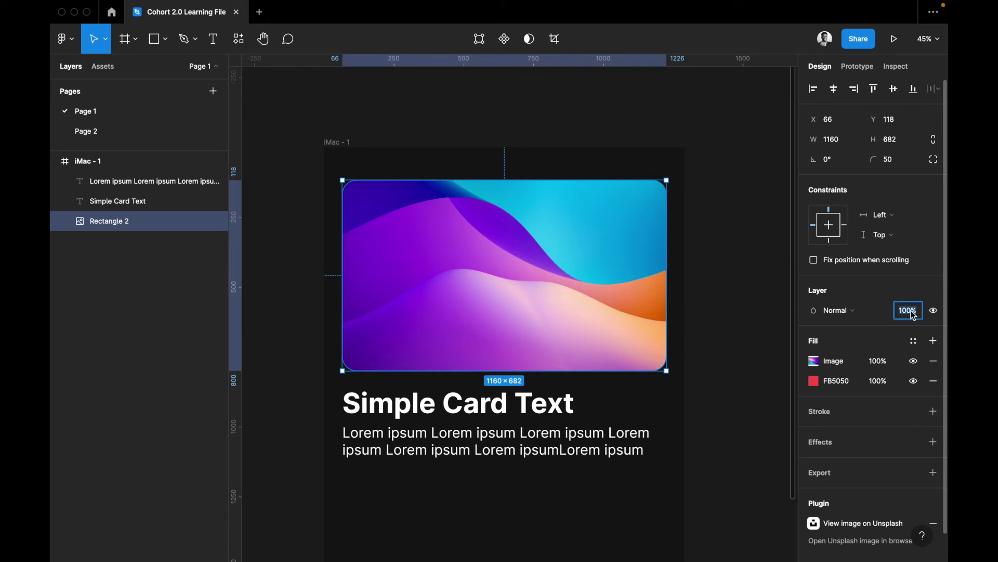
pyautogui.write('50')
pyautogui.press('Return')
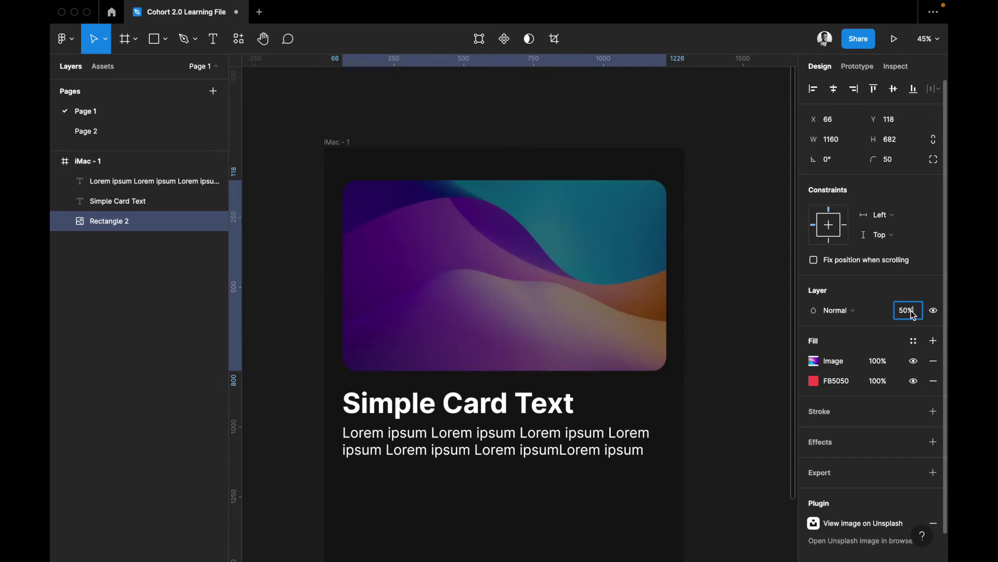
pyautogui.press('Escape')
pyautogui.press('super+shift+h')
pyautogui.press('Escape')
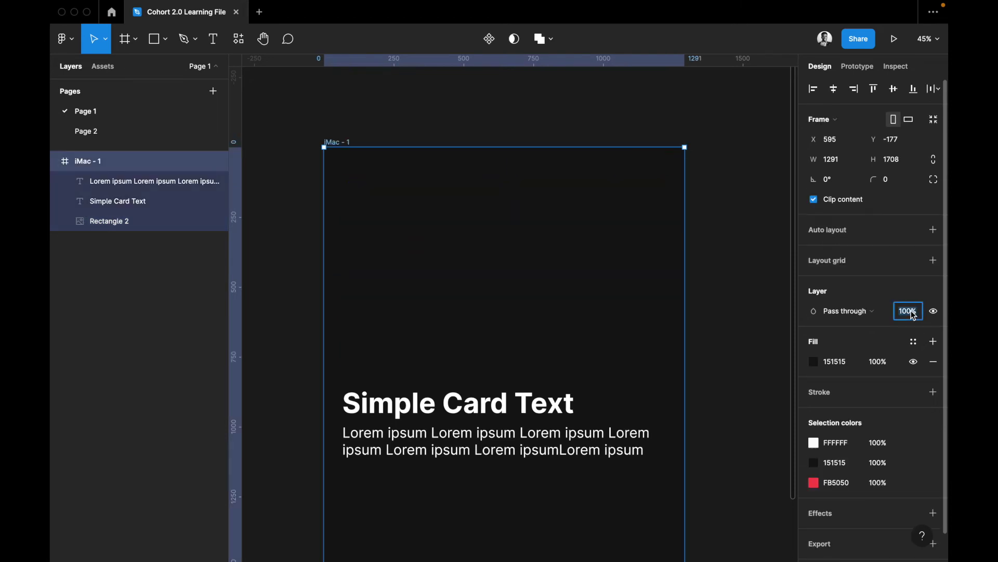
pyautogui.click(537, 374)
# Try 10% and 20% card opacity, then restore it to 100%
pyautogui.click(539, 365)
pyautogui.click(902, 310)
pyautogui.write('10')
pyautogui.press('Return')
pyautogui.write('20')
pyautogui.press('Return')
pyautogui.click(906, 310)
pyautogui.write('100')
pyautogui.press('Return')
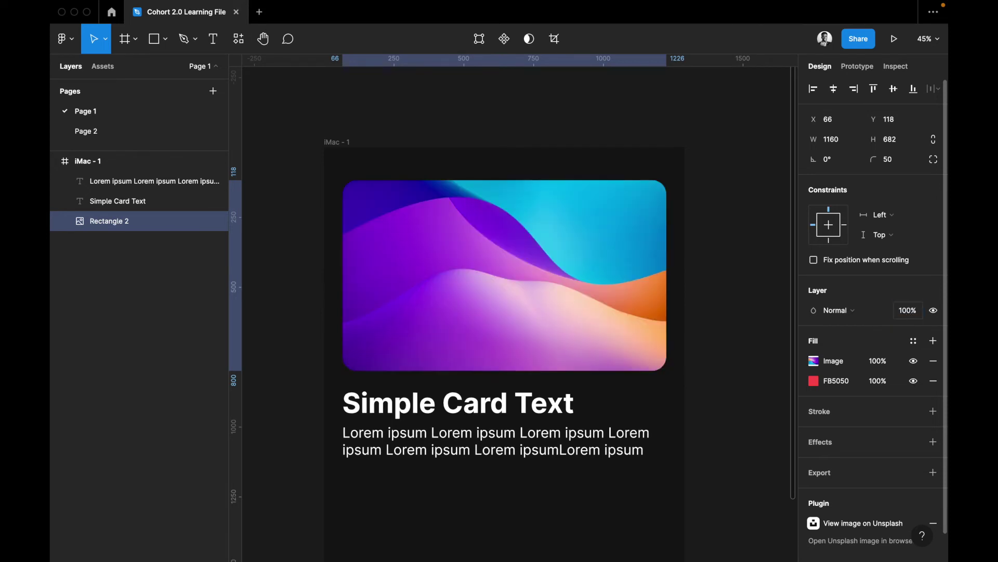
# Toggle the image card and its image fill hidden and visible again
pyautogui.click(933, 311)
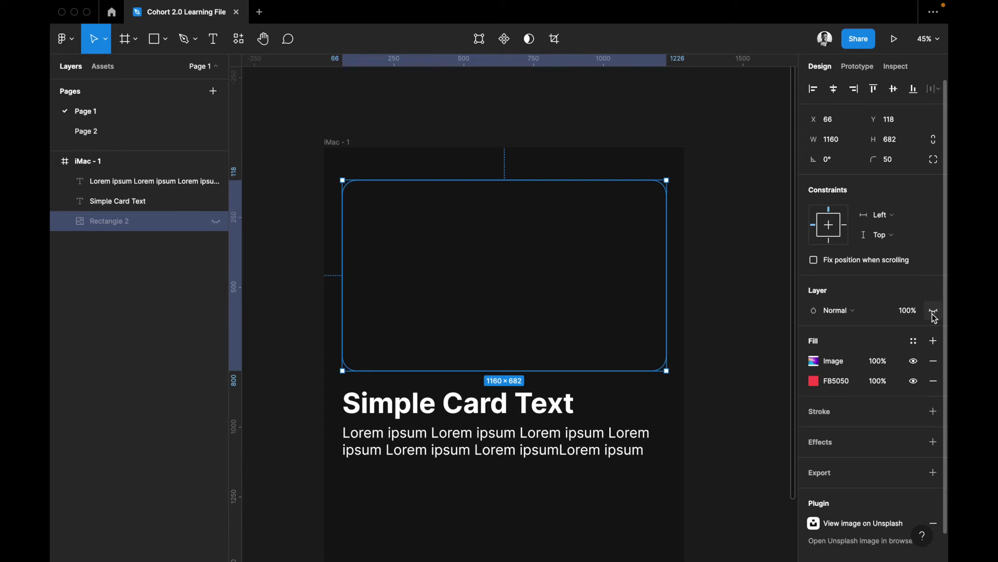
pyautogui.click(933, 311)
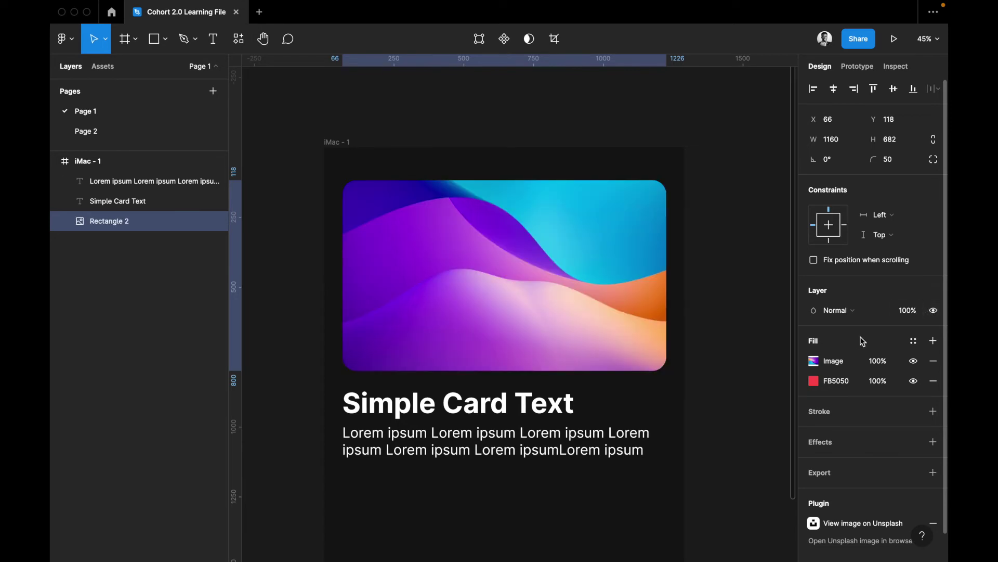
pyautogui.click(913, 361)
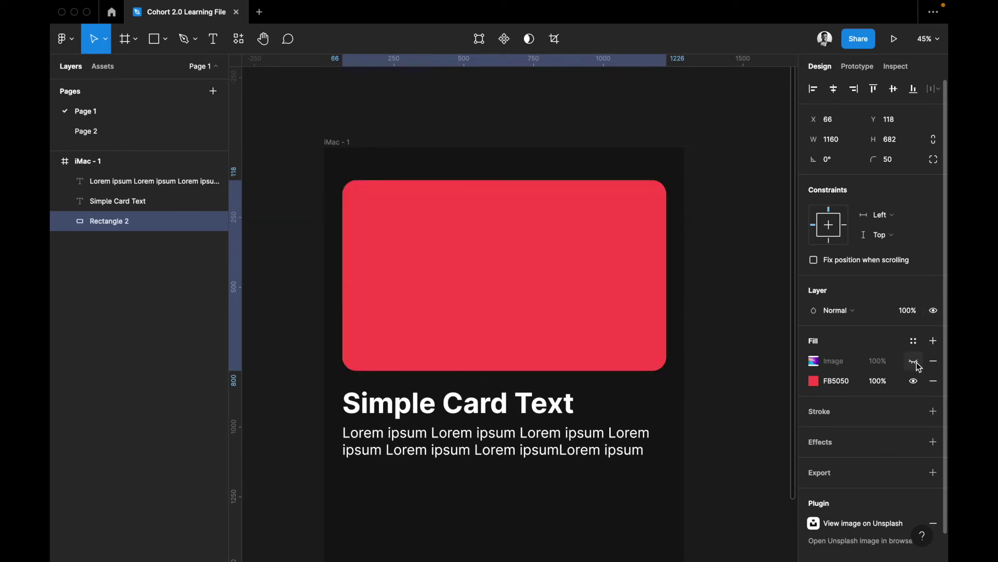
pyautogui.click(914, 360)
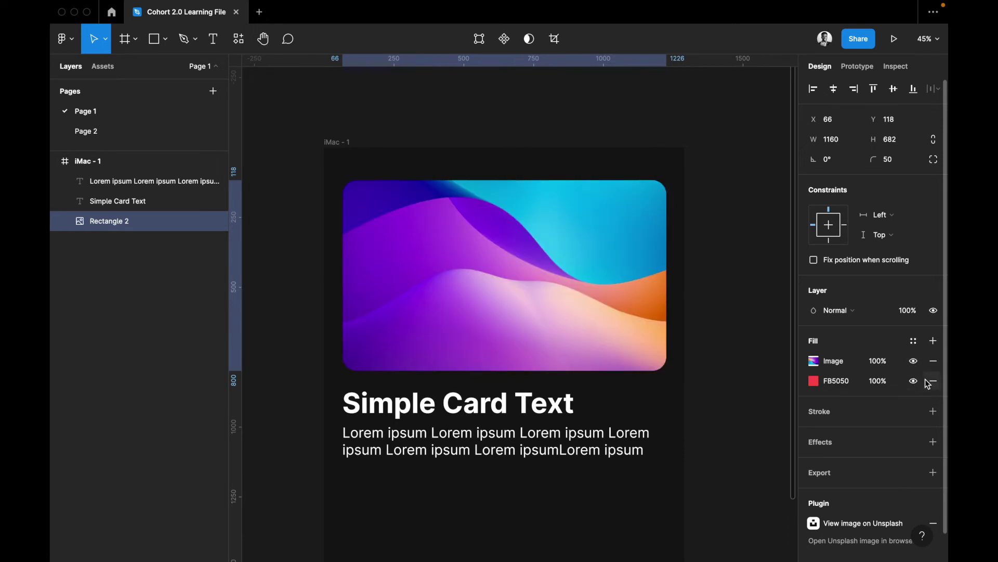
# Add a black fill layer to the card and set its opacity to 50%, then 0%
pyautogui.click(934, 340)
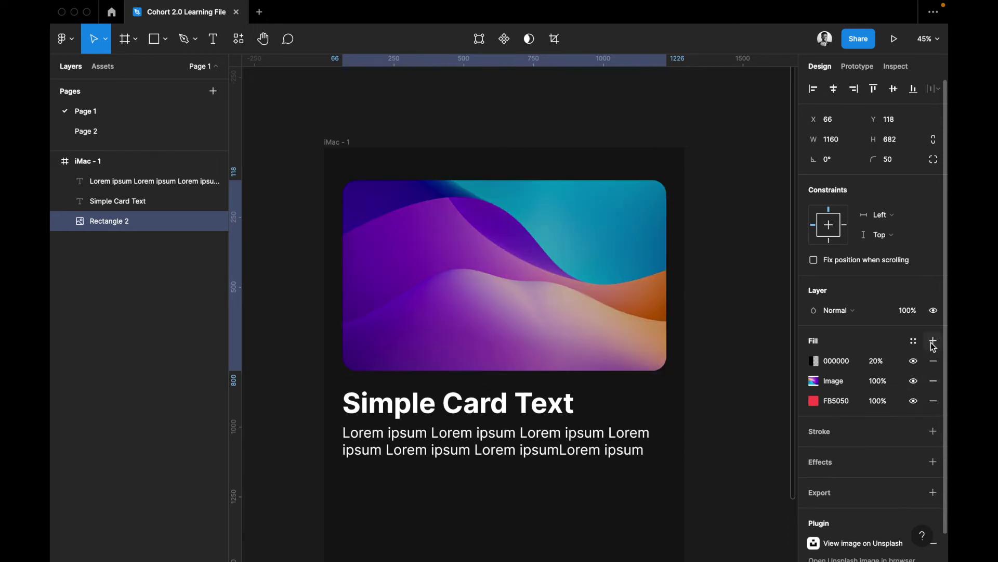
pyautogui.click(889, 362)
pyautogui.write('50')
pyautogui.press('Return')
pyautogui.click(889, 361)
pyautogui.write('0')
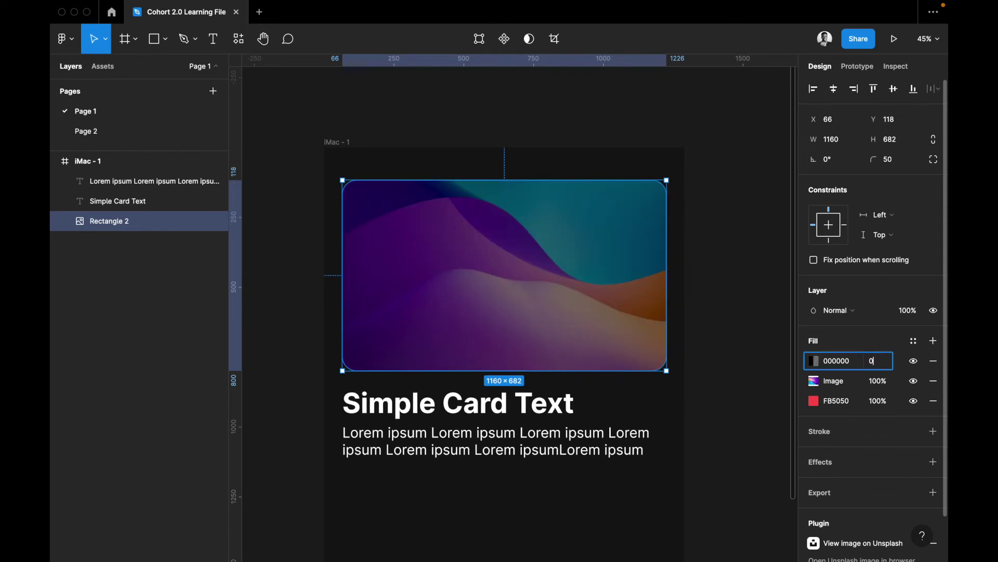
pyautogui.press('Return')
# Reorder the FB5050 red fill beneath the Image fill, then delete the red and black fills
pyautogui.moveTo(854, 362)
pyautogui.mouseDown()
pyautogui.moveTo(853, 394)
pyautogui.moveTo(849, 359)
pyautogui.mouseUp()
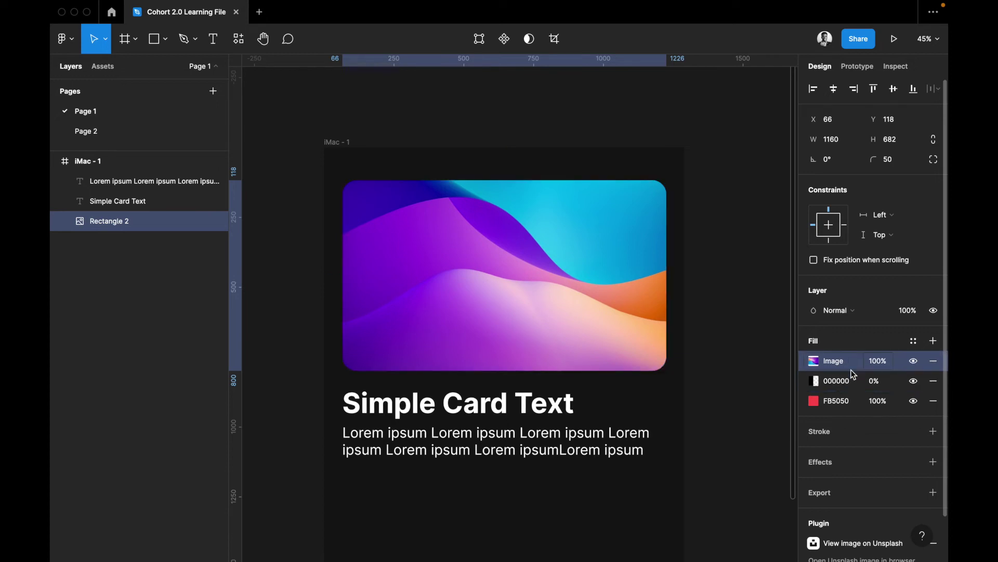
pyautogui.click(853, 401)
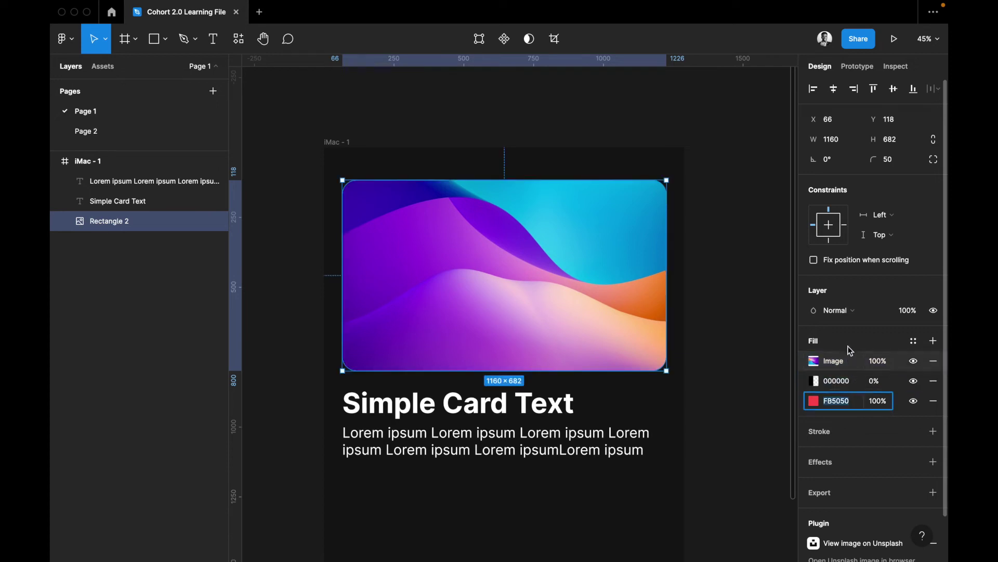
pyautogui.click(914, 400)
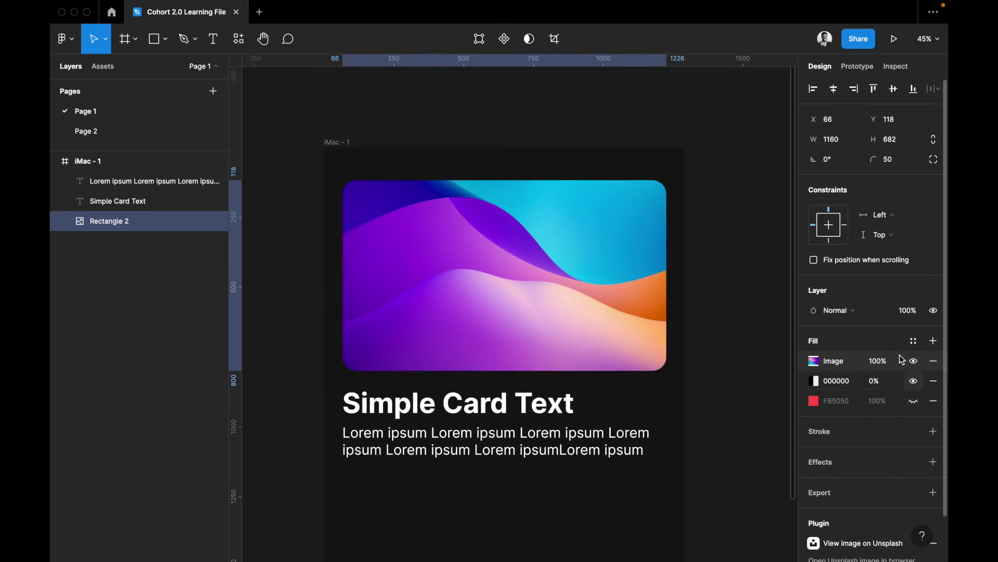
pyautogui.moveTo(898, 401); pyautogui.dragTo(896, 359)
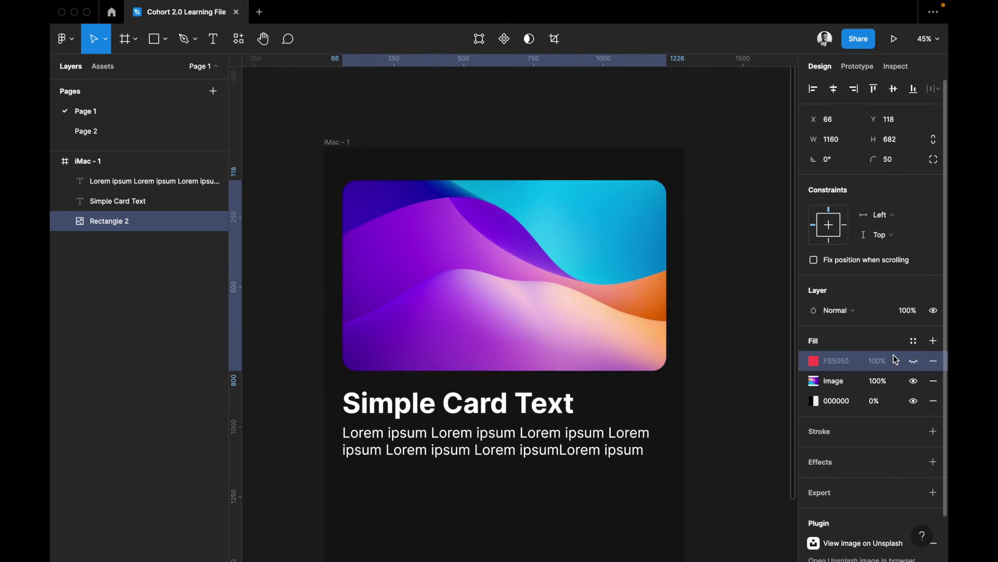
pyautogui.click(915, 364)
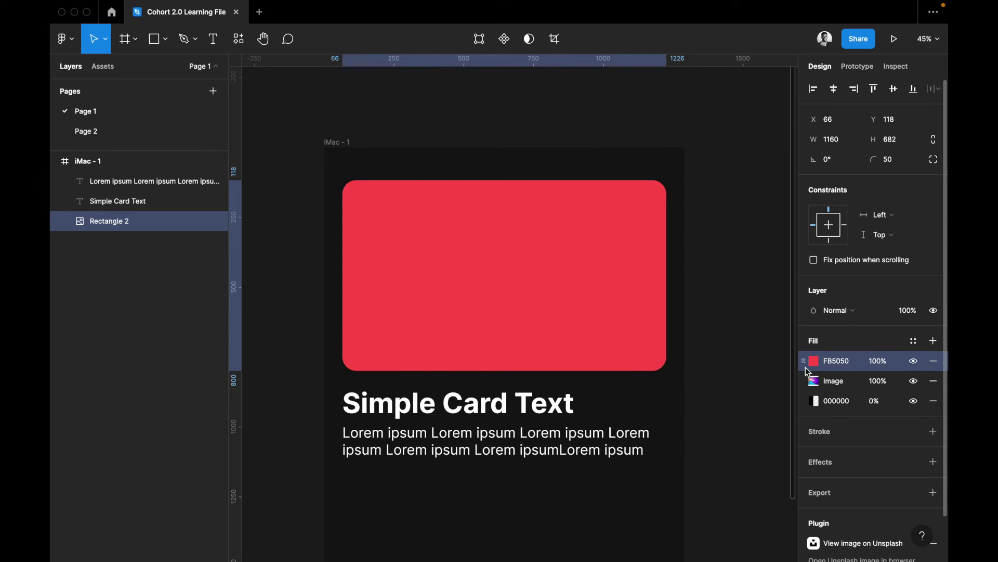
pyautogui.moveTo(897, 360); pyautogui.dragTo(898, 401)
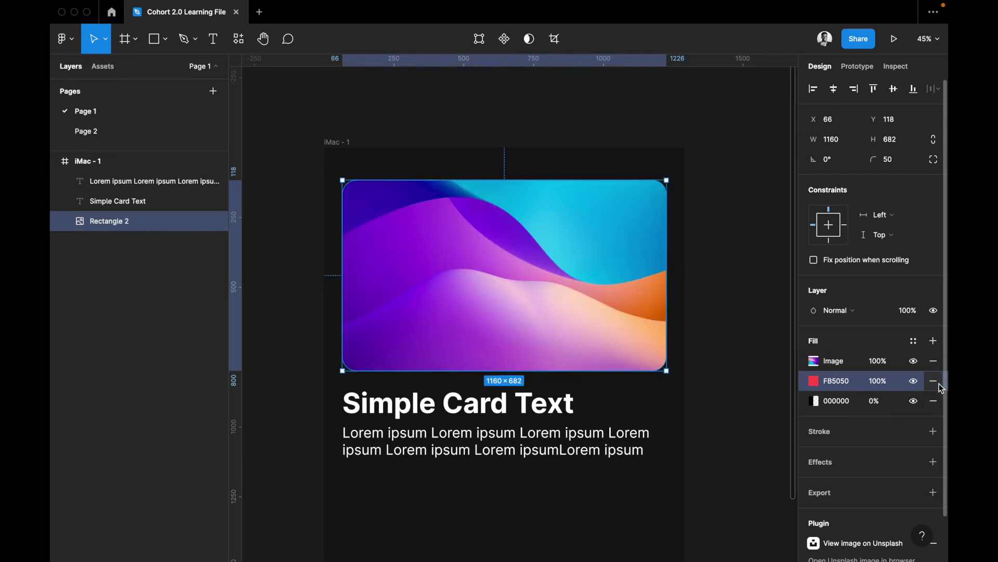
pyautogui.click(939, 383)
pyautogui.click(938, 384)
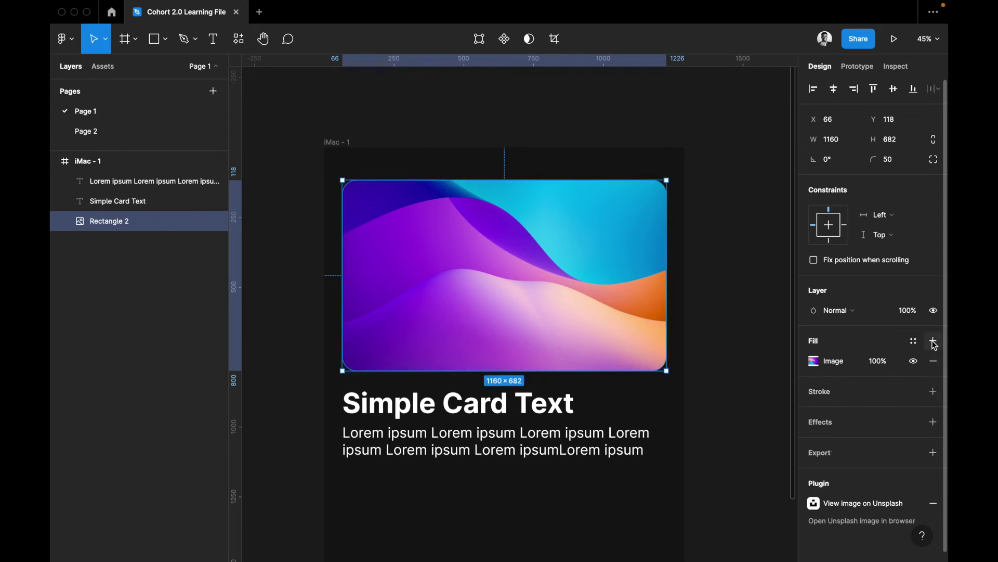
# Add a border stroke to the card with weight 10 and a blue colour
pyautogui.click(915, 342)
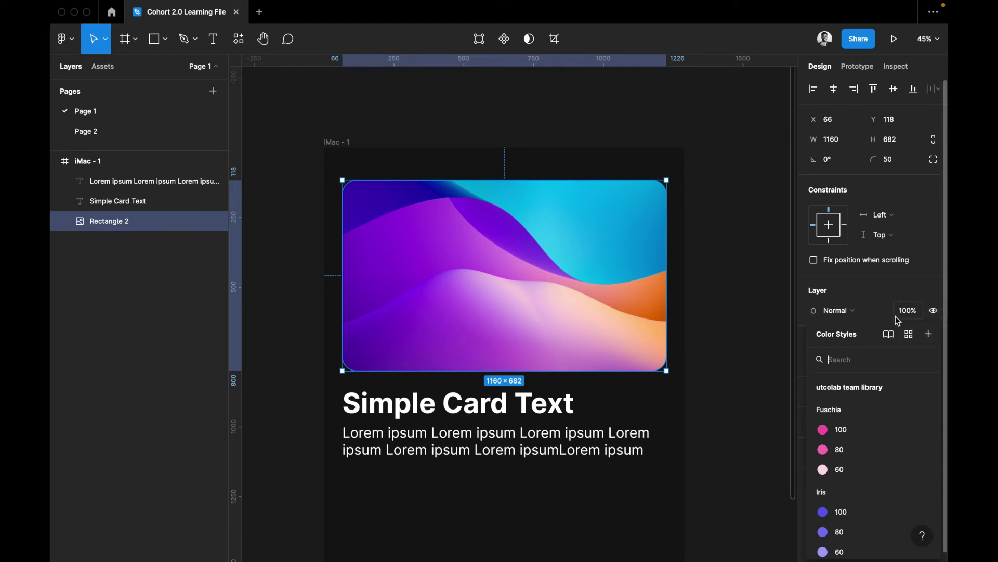
pyautogui.click(874, 304)
pyautogui.scroll(-1, 921, 349)
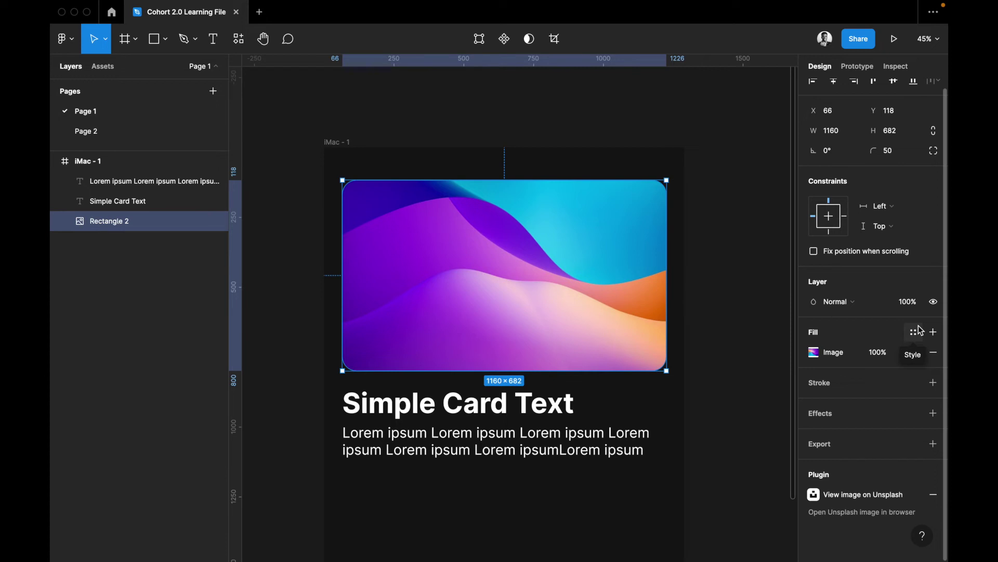
pyautogui.click(860, 381)
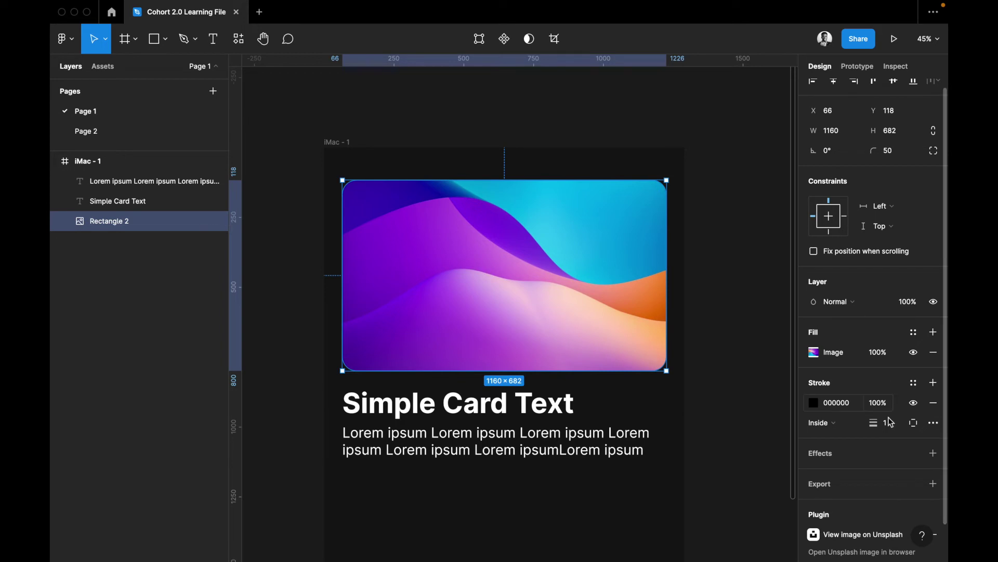
pyautogui.press('Return')
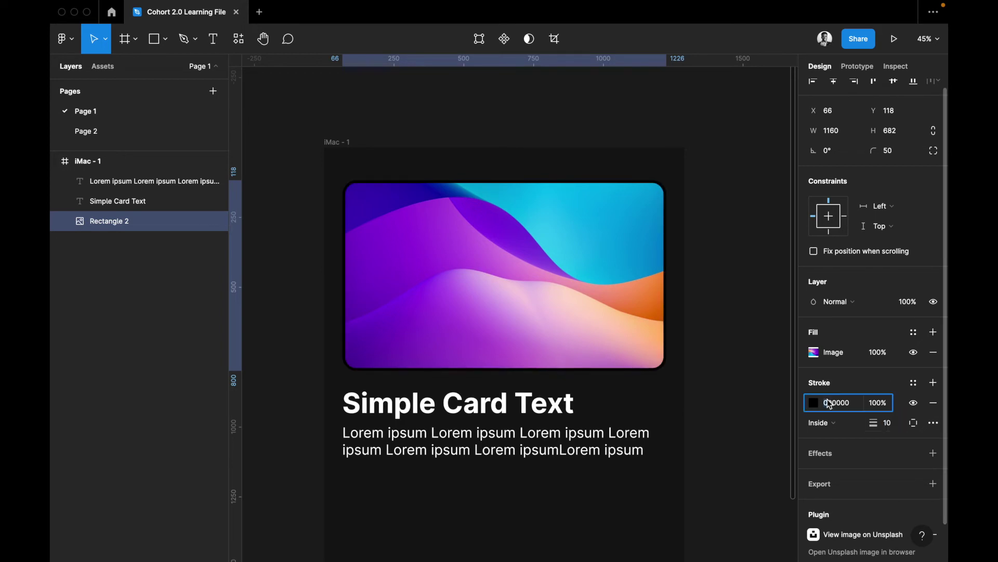
pyautogui.click(830, 404)
pyautogui.press('BackSpace')
pyautogui.write('blue')
pyautogui.press('Return')
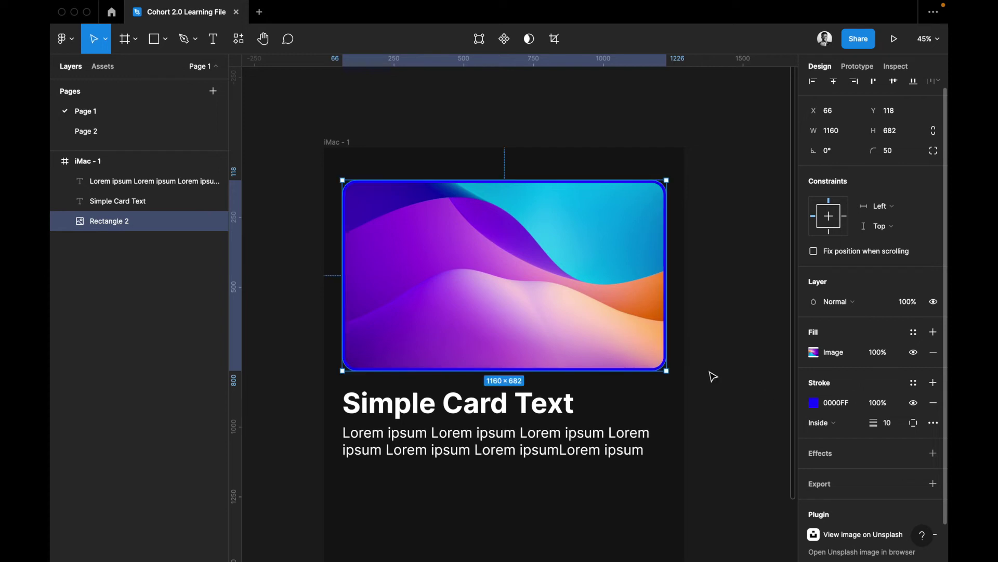
pyautogui.click(705, 374)
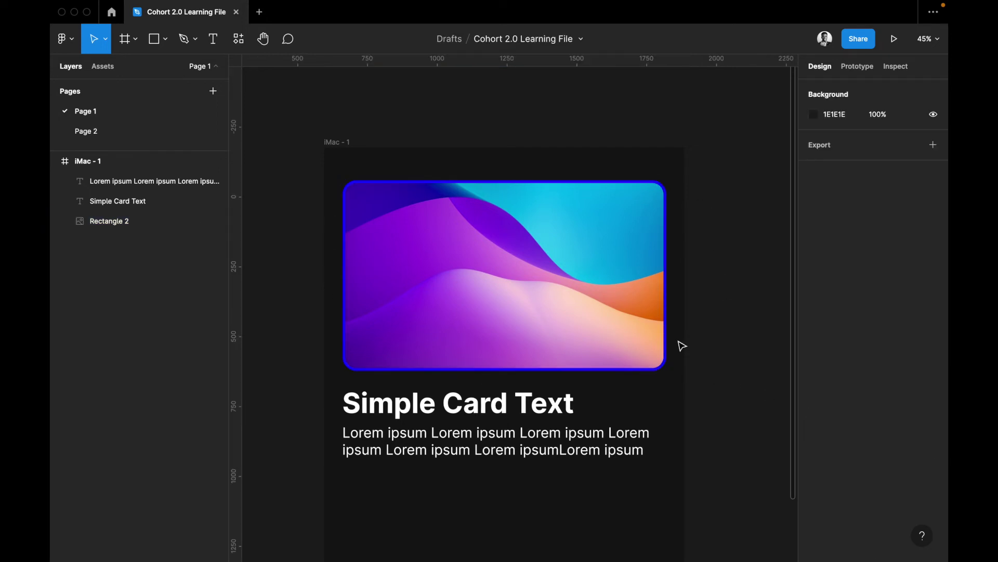
# Zoom in and change the card's stroke to white at 50% opacity
pyautogui.scroll(5, 680, 345)
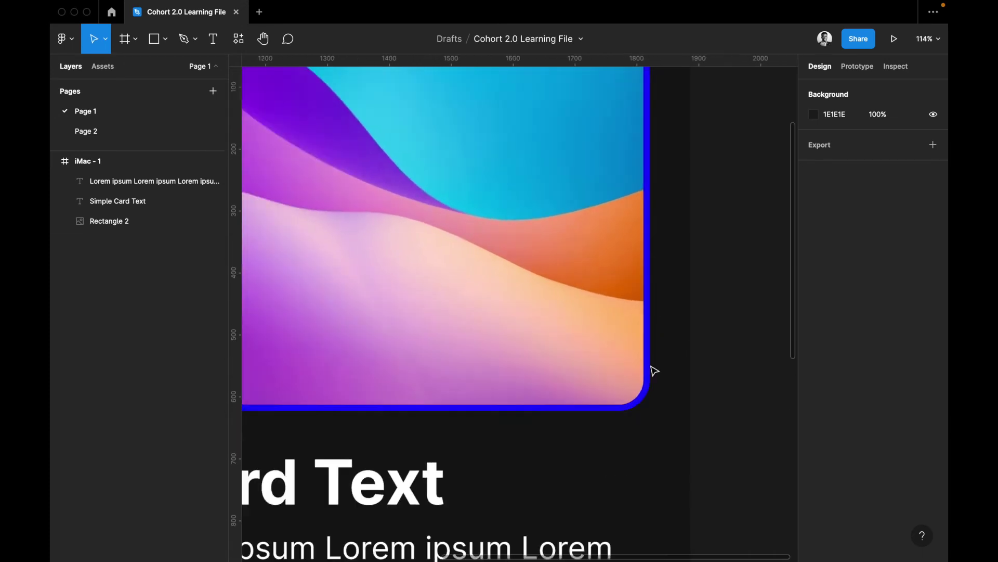
pyautogui.hotkey('shift', '1')
pyautogui.scroll(3, 648, 377)
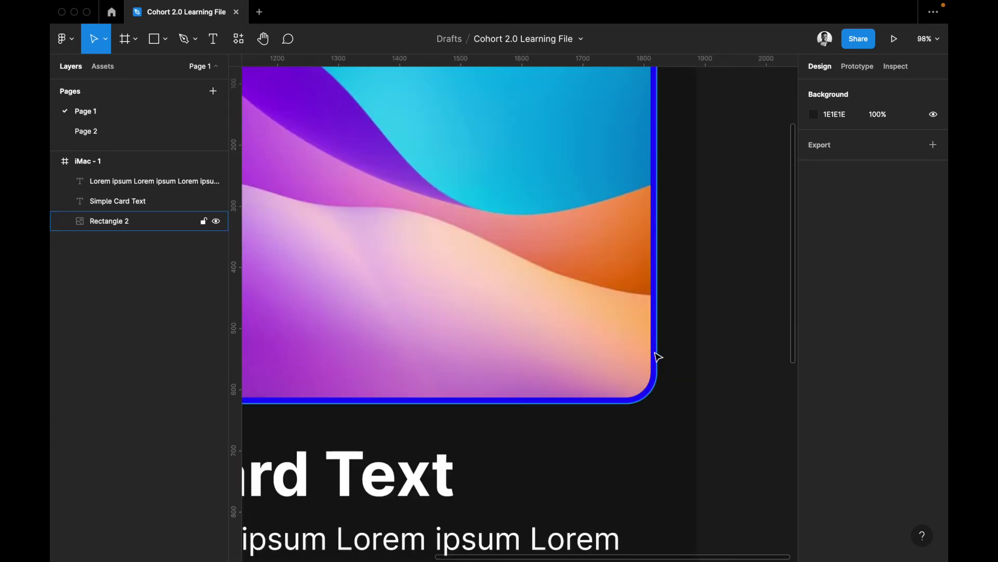
pyautogui.click(653, 358)
pyautogui.click(848, 413)
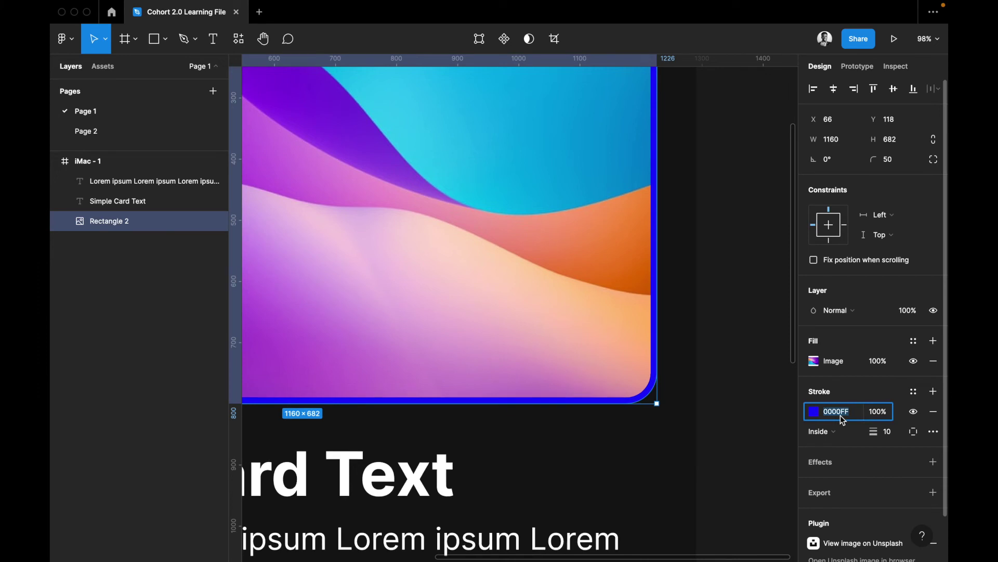
pyautogui.write('white')
pyautogui.press('Return')
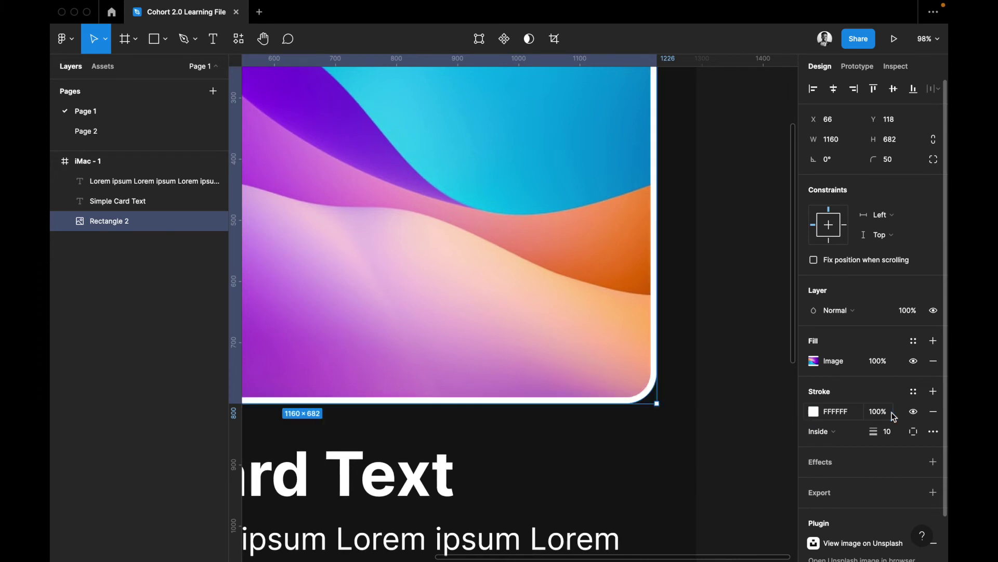
pyautogui.click(881, 415)
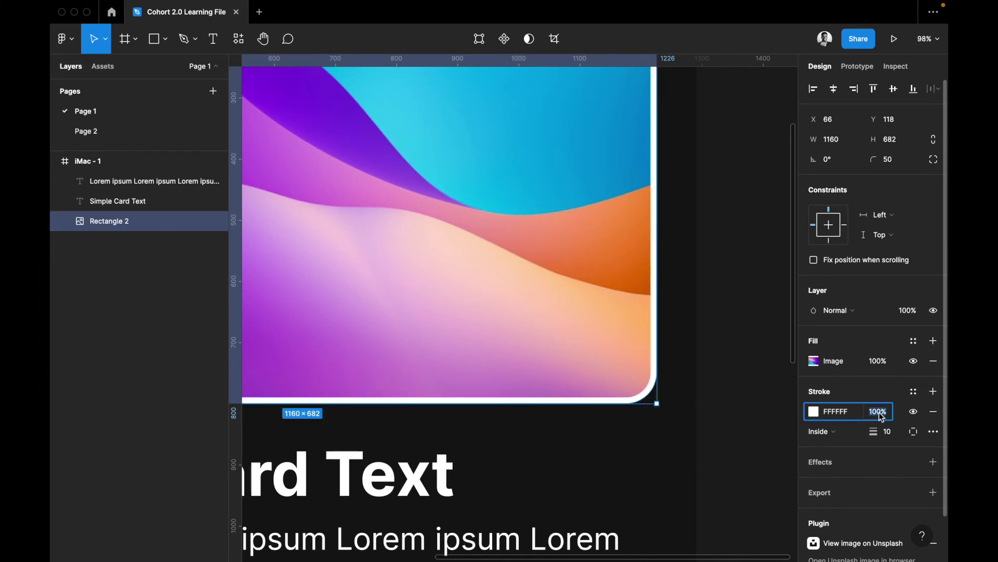
pyautogui.write('50')
pyautogui.press('Return')
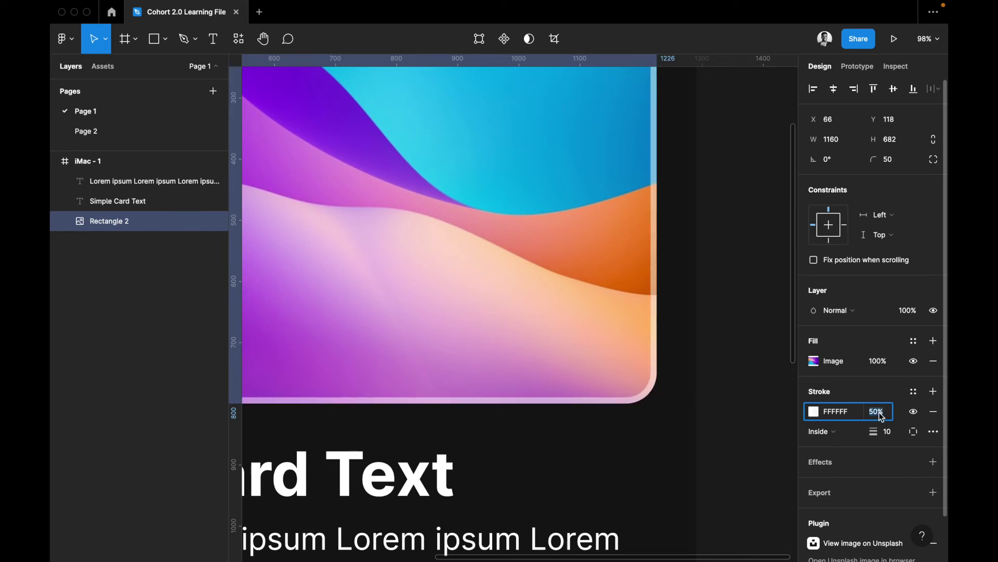
pyautogui.press('Escape')
pyautogui.click(687, 439)
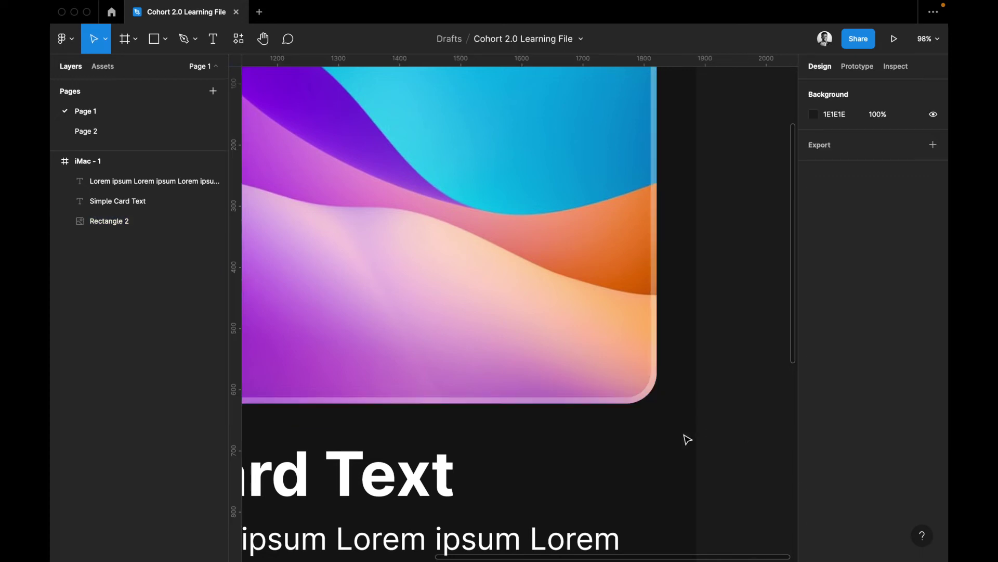
# Set the card's stroke weight to 40
pyautogui.scroll(-5, 687, 439)
pyautogui.scroll(5, 687, 439)
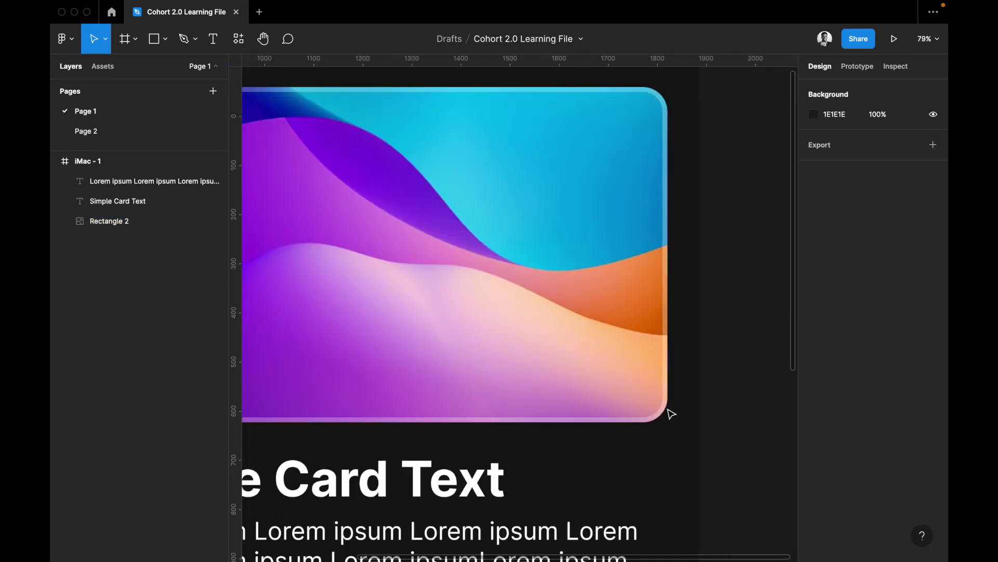
pyautogui.click(659, 402)
pyautogui.click(896, 434)
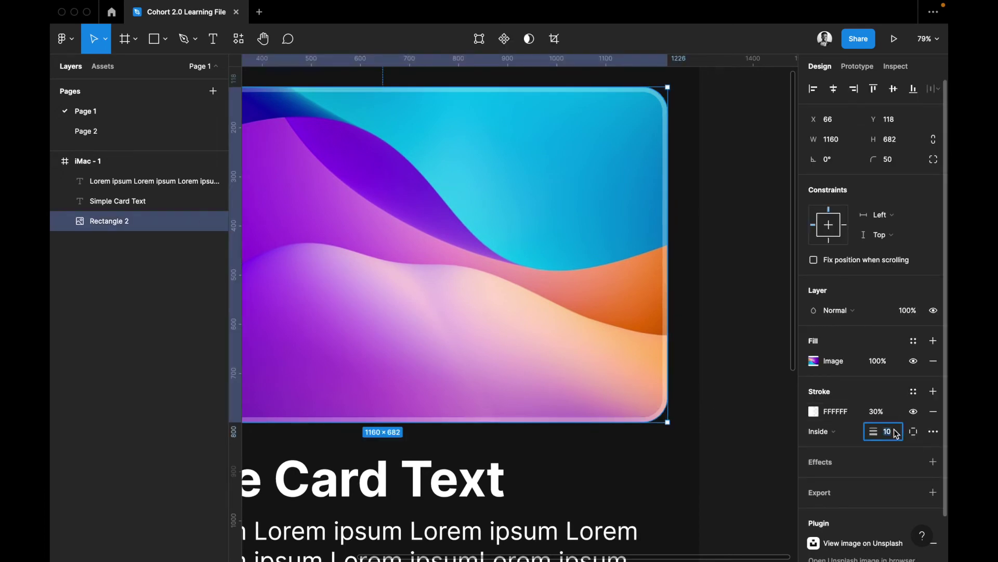
pyautogui.write('40')
pyautogui.press('Return')
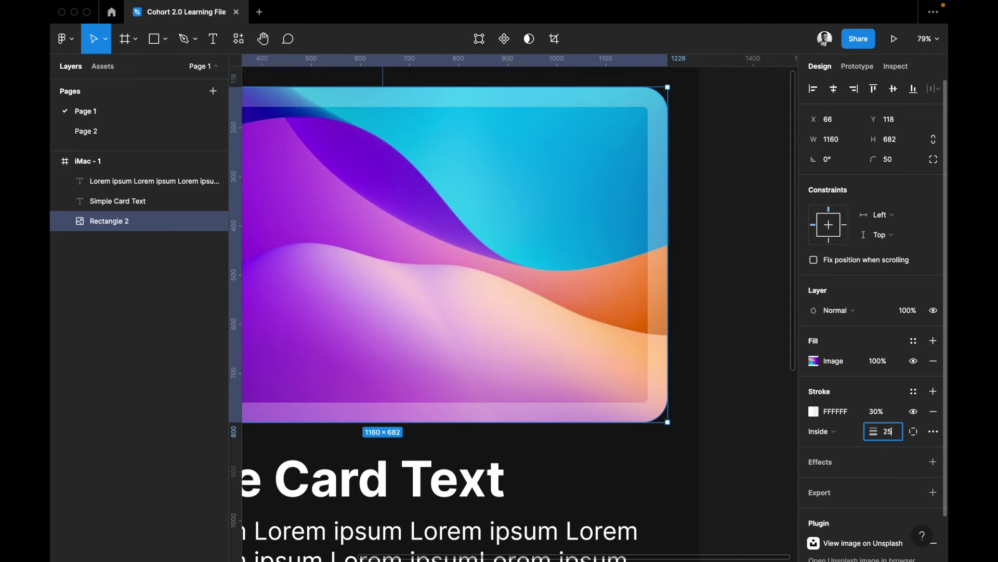
pyautogui.click(683, 469)
pyautogui.scroll(-5, 683, 468)
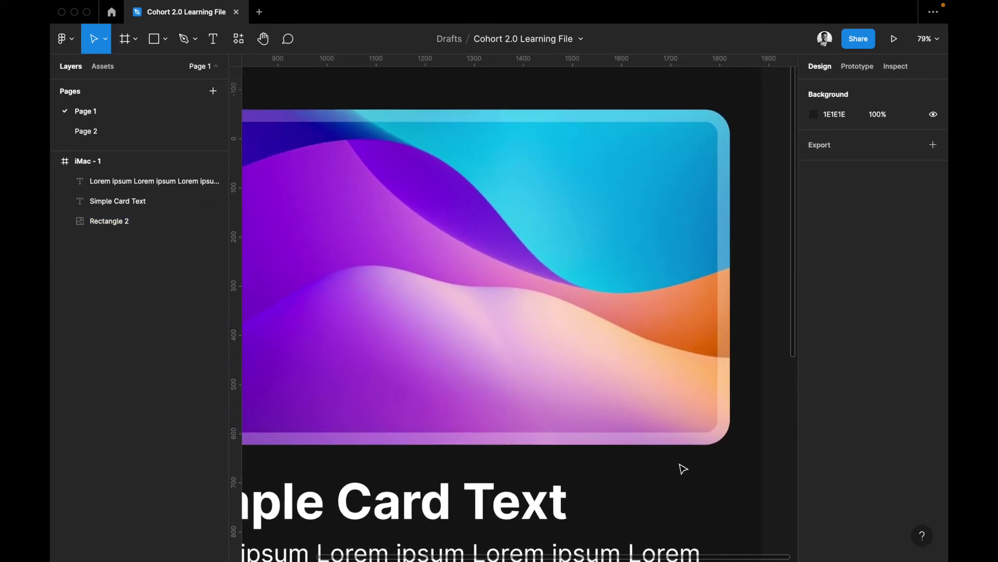
pyautogui.scroll(-1, 682, 468)
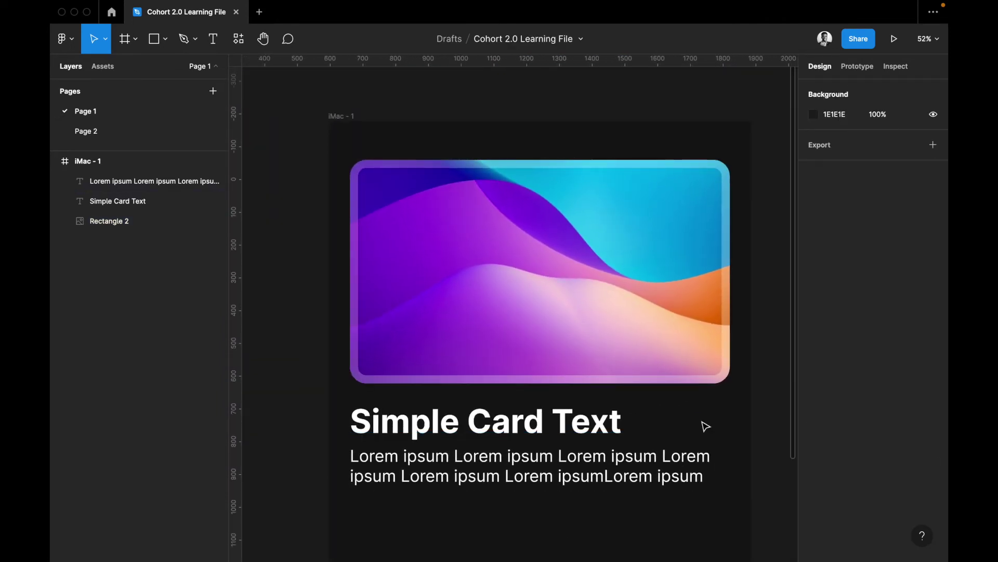
pyautogui.hscroll(3, 704, 421)
pyautogui.click(651, 368)
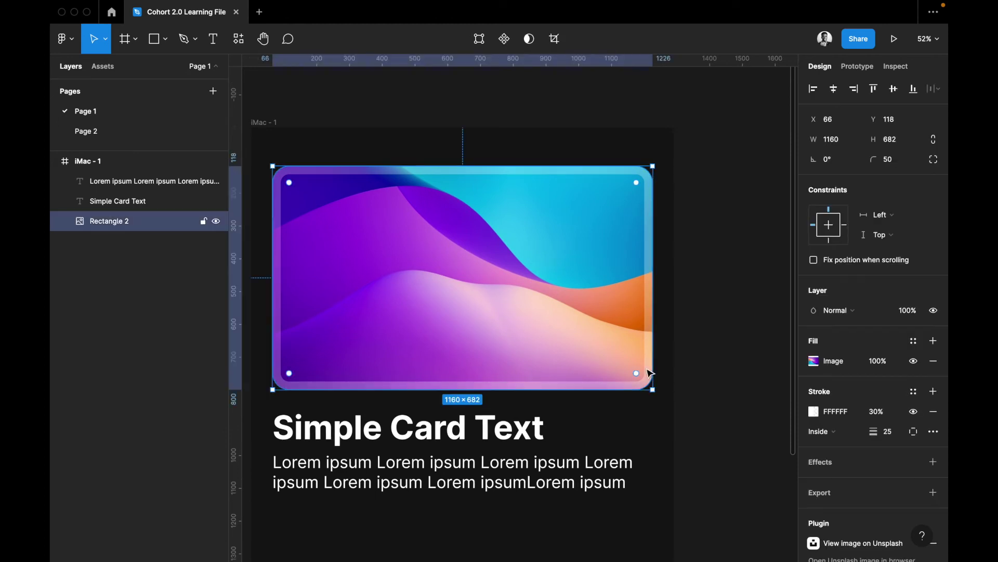
pyautogui.click(831, 437)
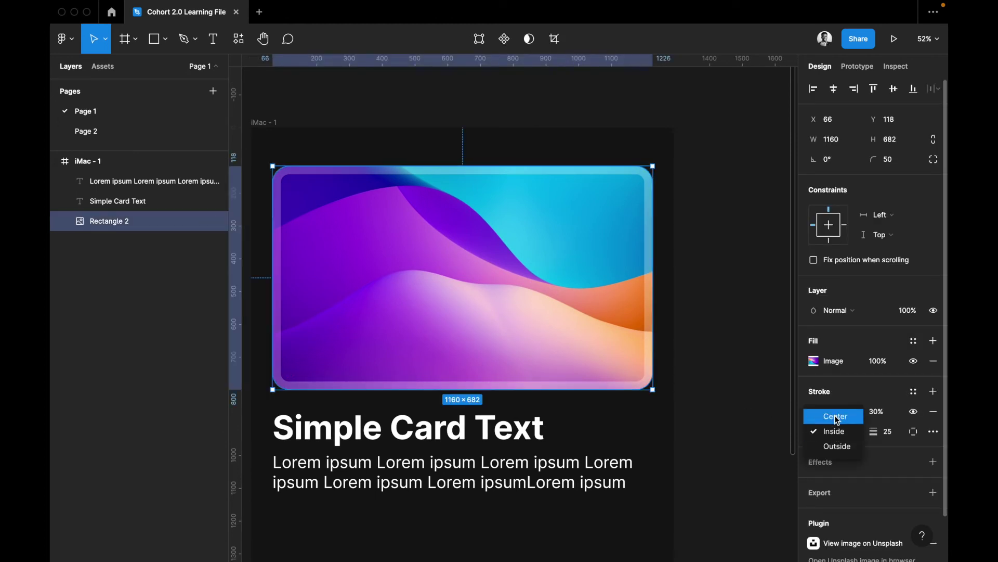
pyautogui.click(834, 415)
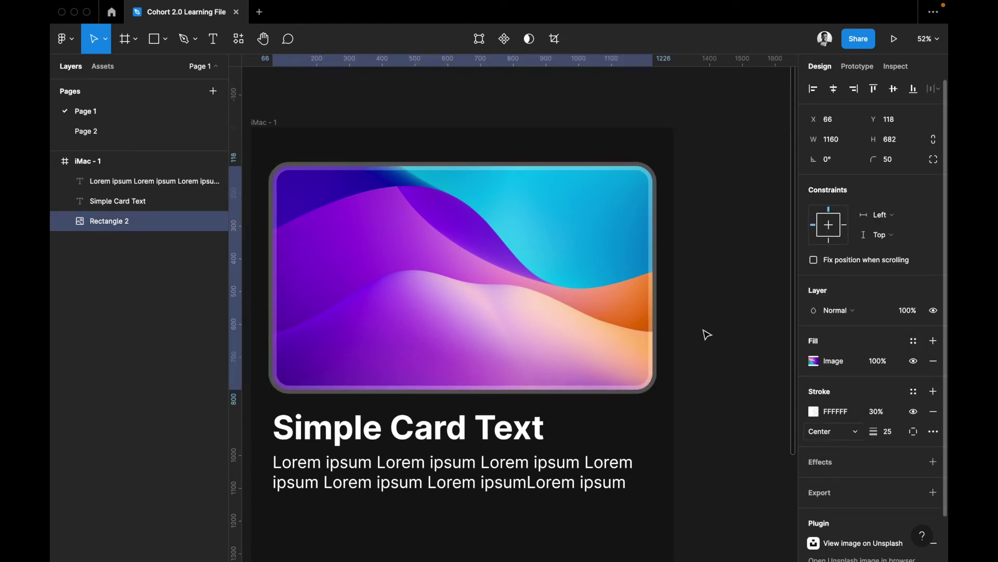
pyautogui.click(833, 432)
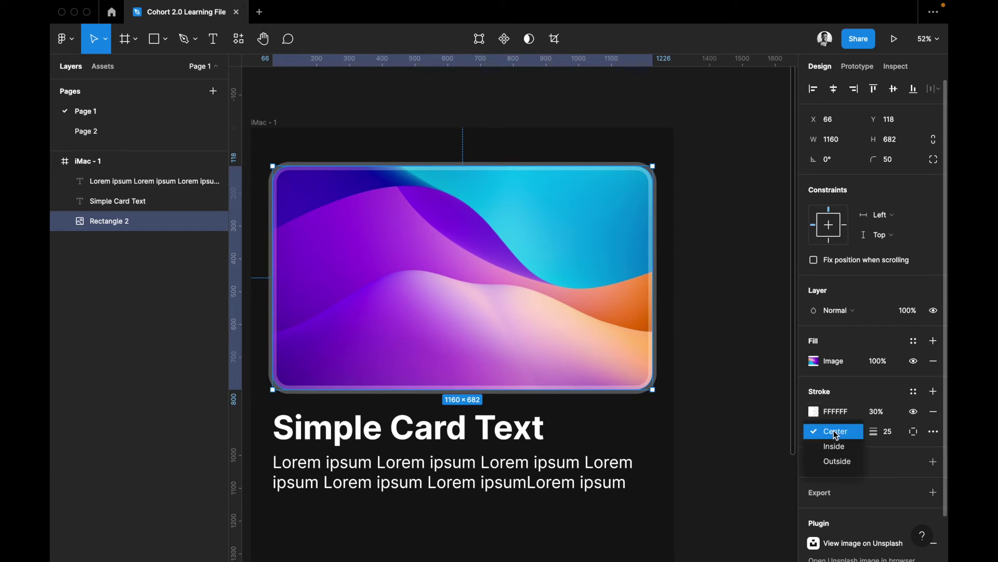
pyautogui.click(838, 464)
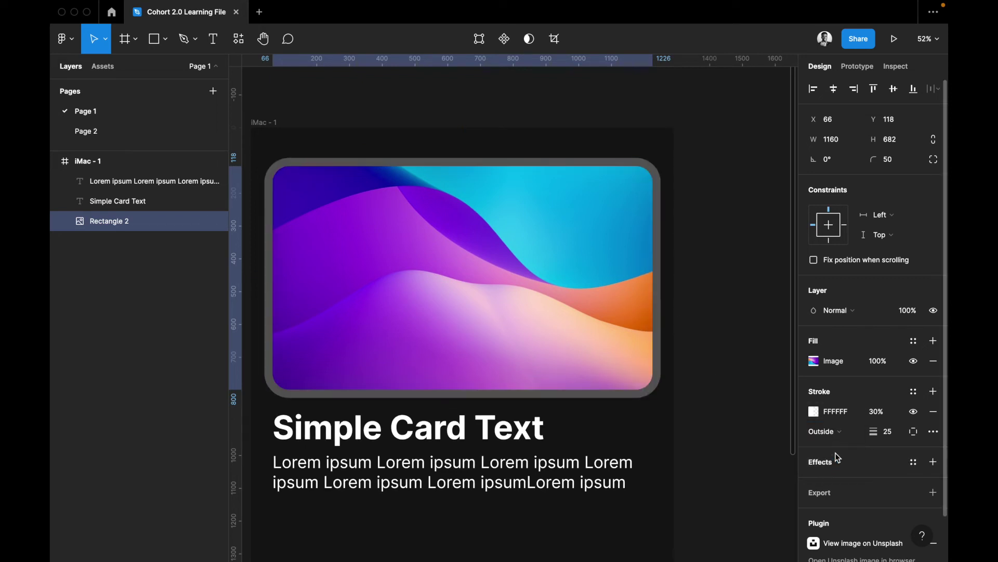
pyautogui.click(836, 432)
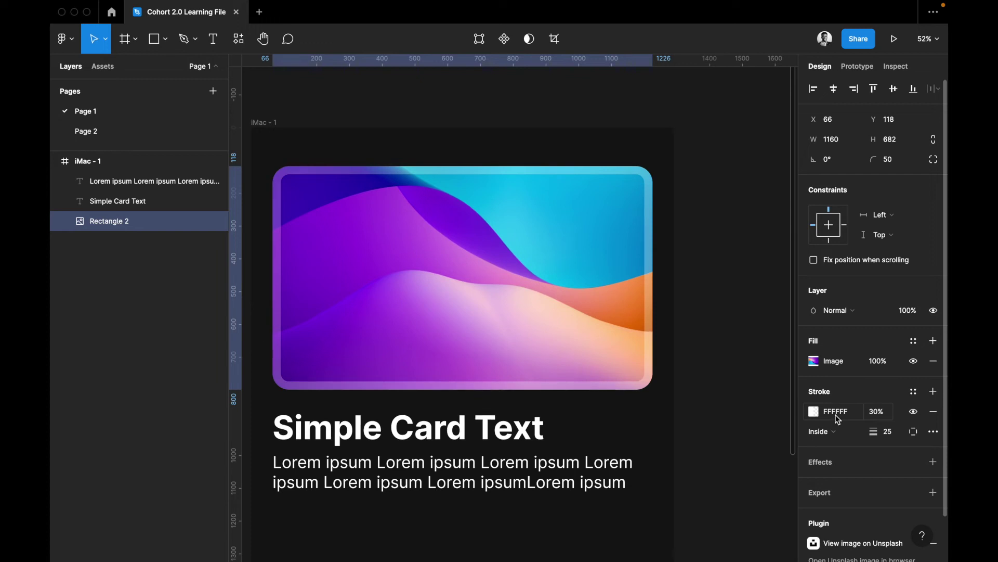
pyautogui.click(830, 429)
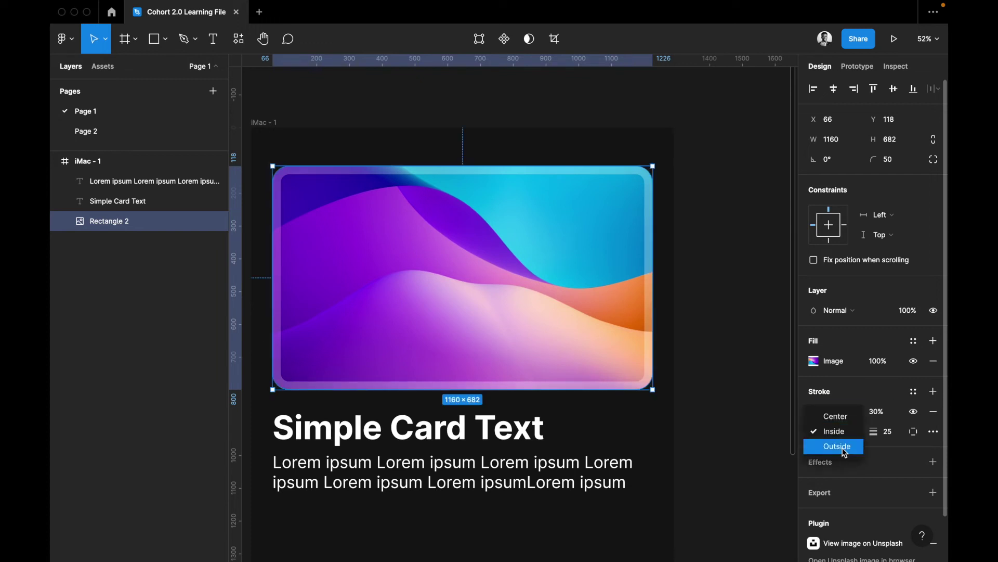
pyautogui.click(838, 446)
pyautogui.click(839, 399)
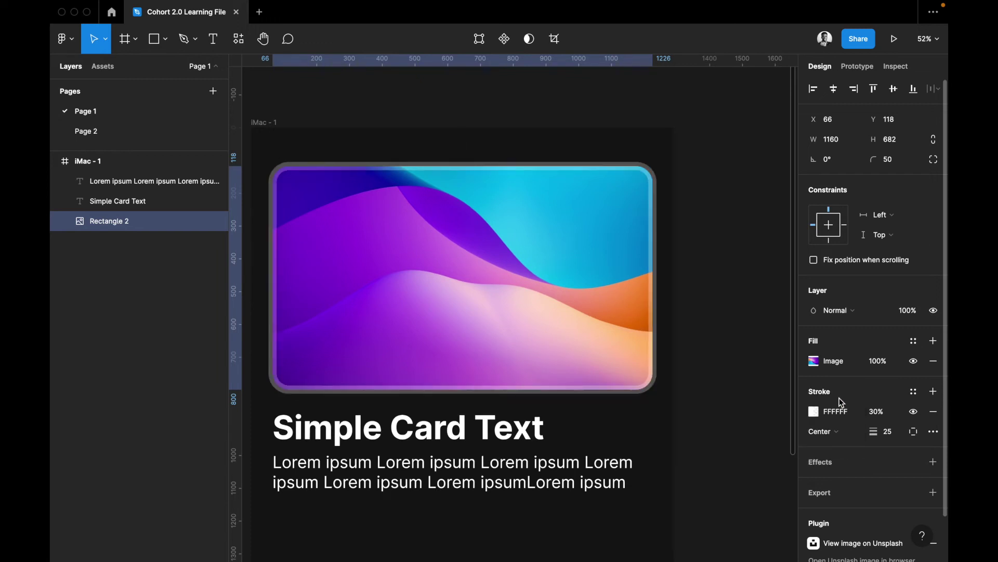
pyautogui.click(837, 428)
pyautogui.click(837, 446)
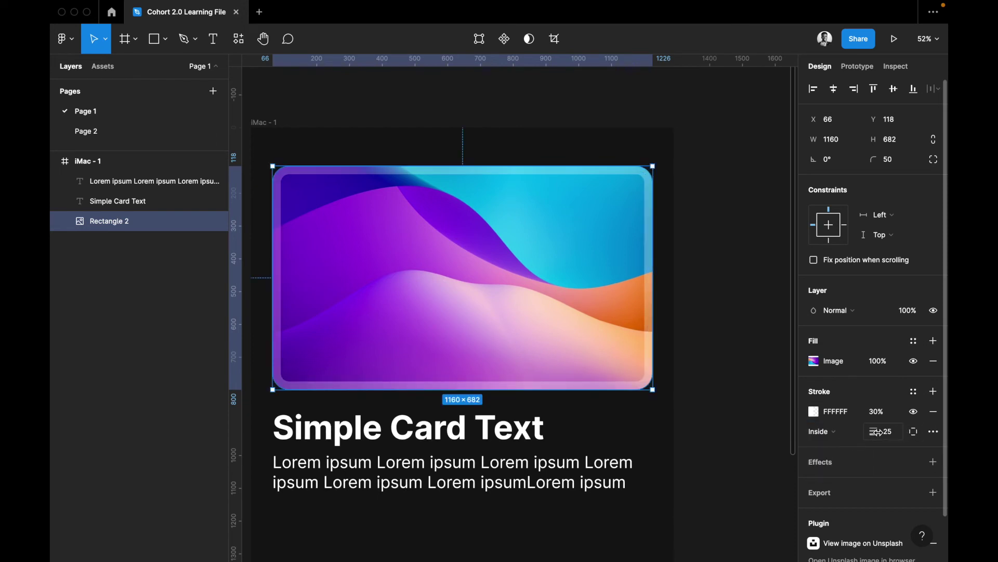
pyautogui.moveTo(878, 431)
pyautogui.mouseDown()
pyautogui.moveTo(940, 425)
pyautogui.moveTo(845, 440)
pyautogui.moveTo(875, 432)
pyautogui.mouseUp()
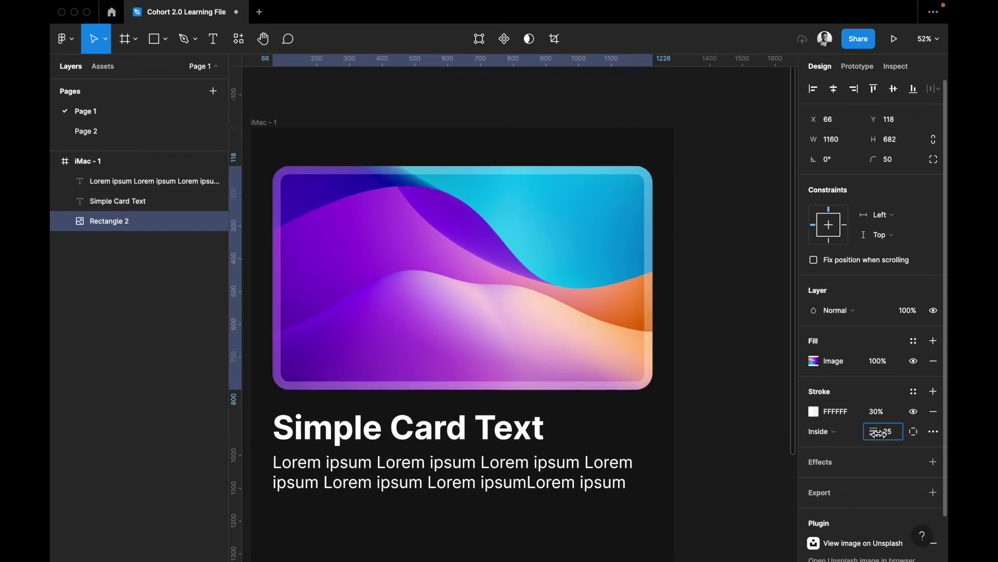
pyautogui.click(914, 431)
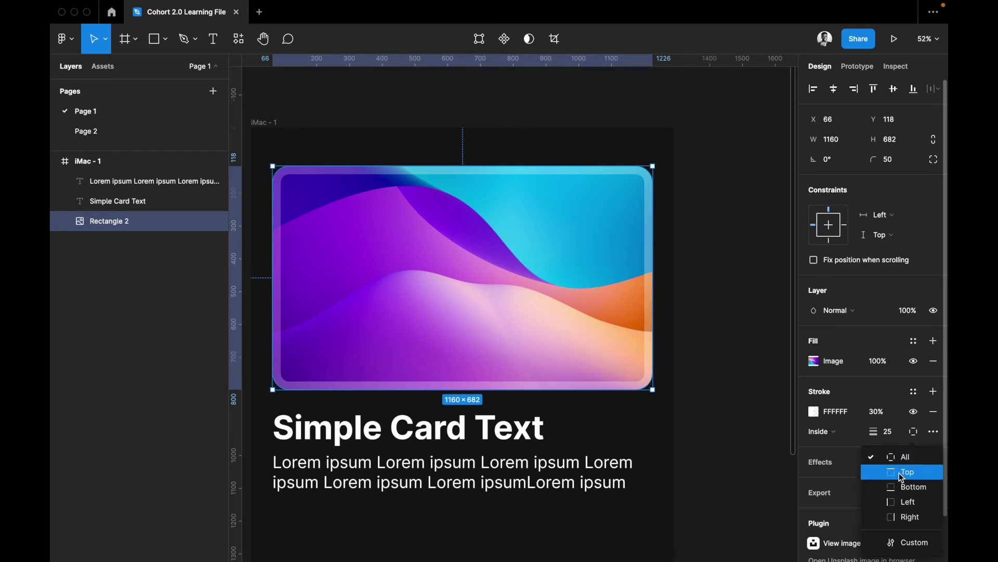
pyautogui.click(900, 473)
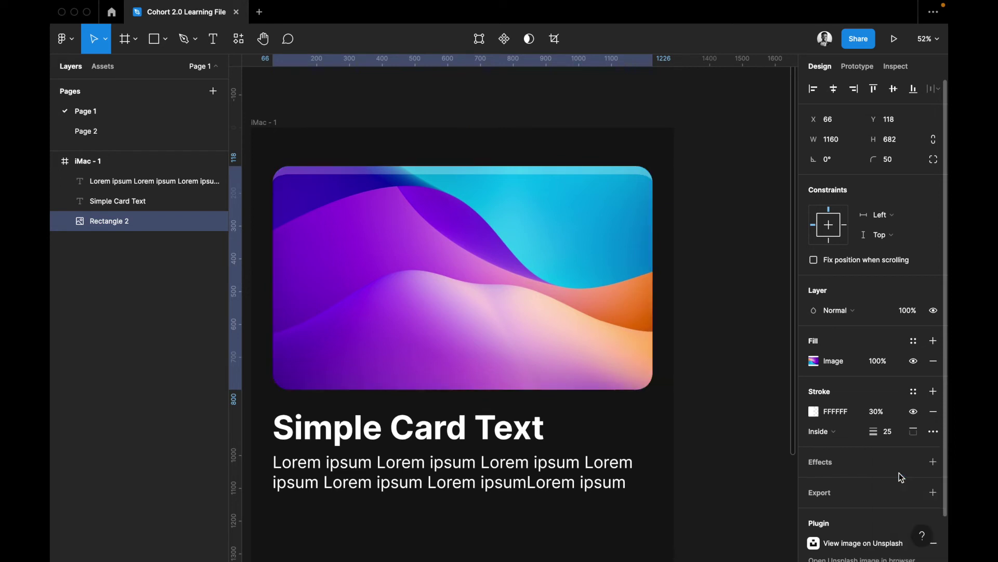
pyautogui.click(914, 431)
pyautogui.click(902, 520)
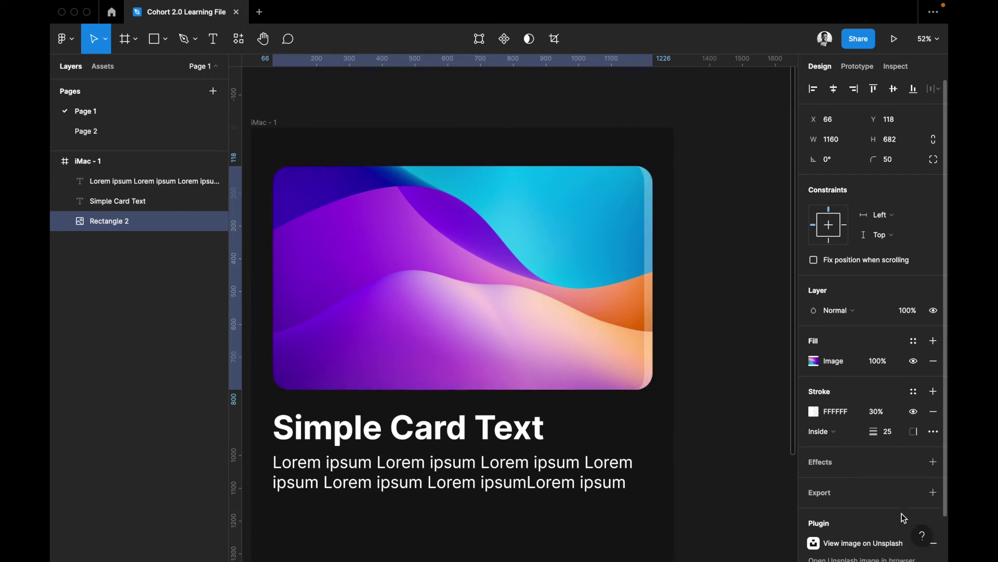
pyautogui.click(915, 430)
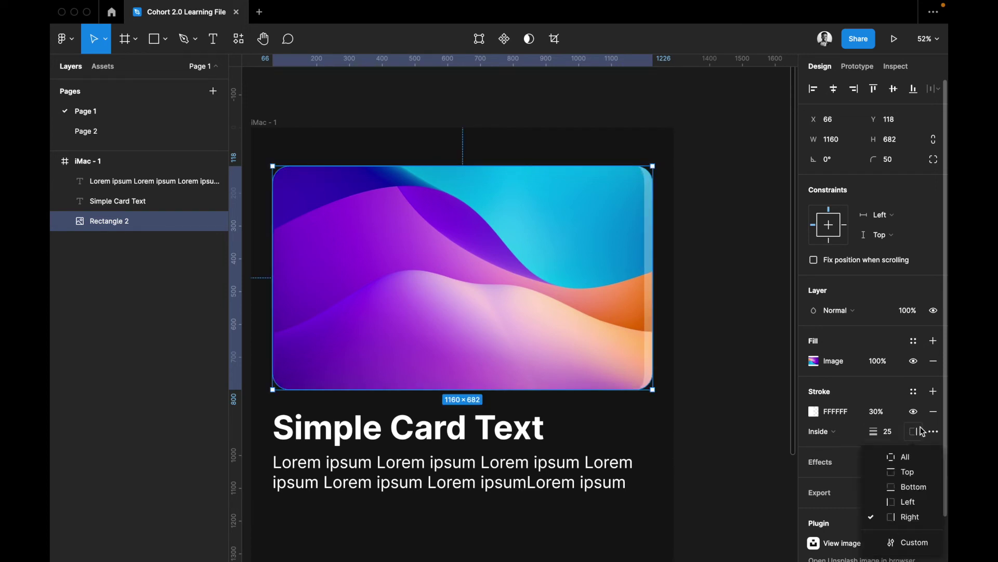
pyautogui.click(910, 457)
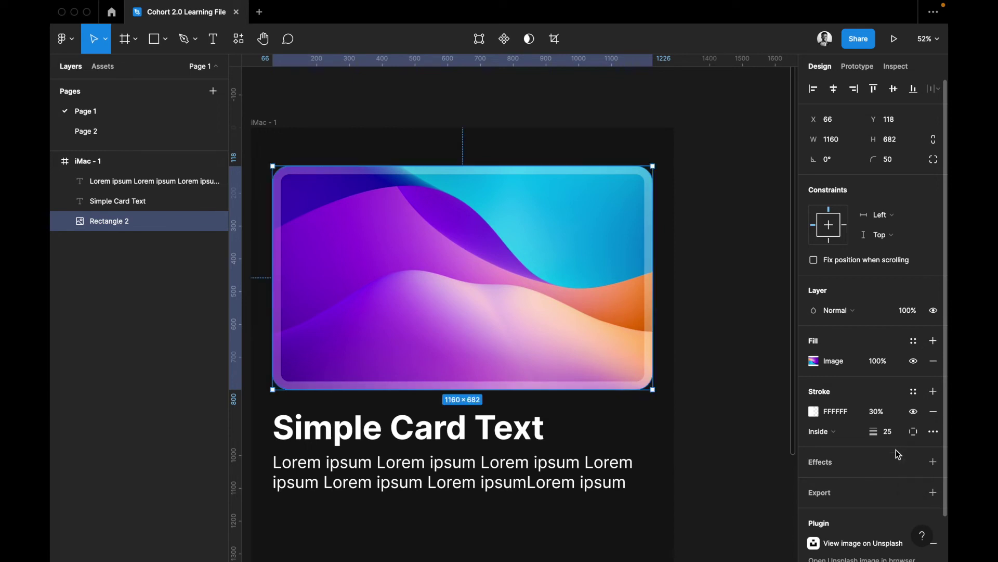
pyautogui.scroll(-1, 906, 437)
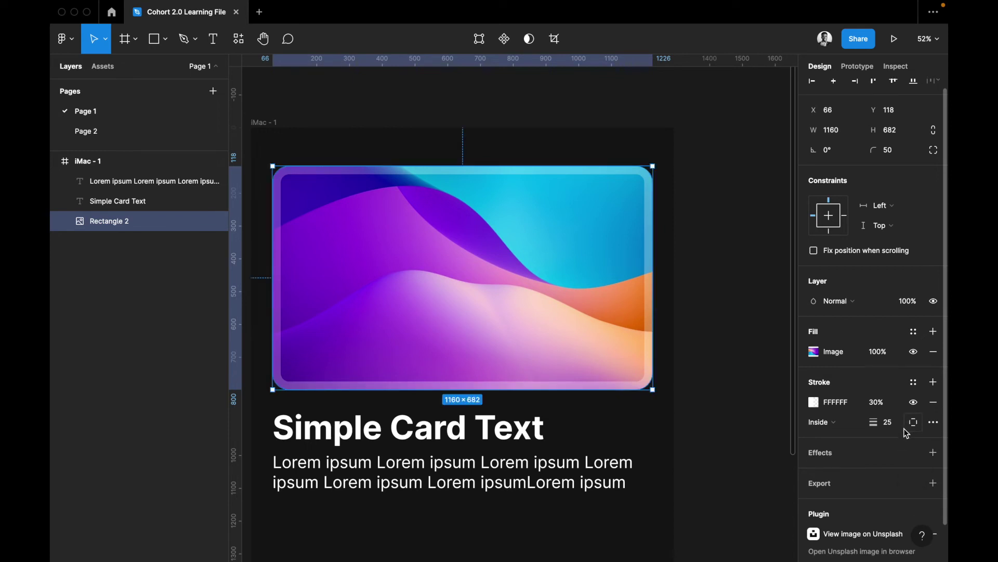
# In the advanced stroke settings, try a dashed stroke, then set it back to solid
pyautogui.click(934, 423)
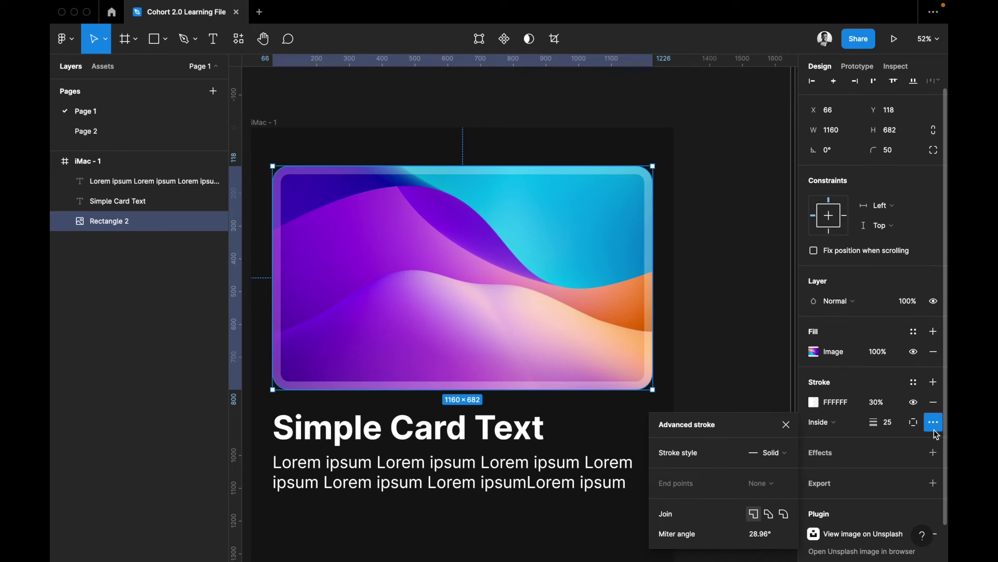
pyautogui.click(769, 461)
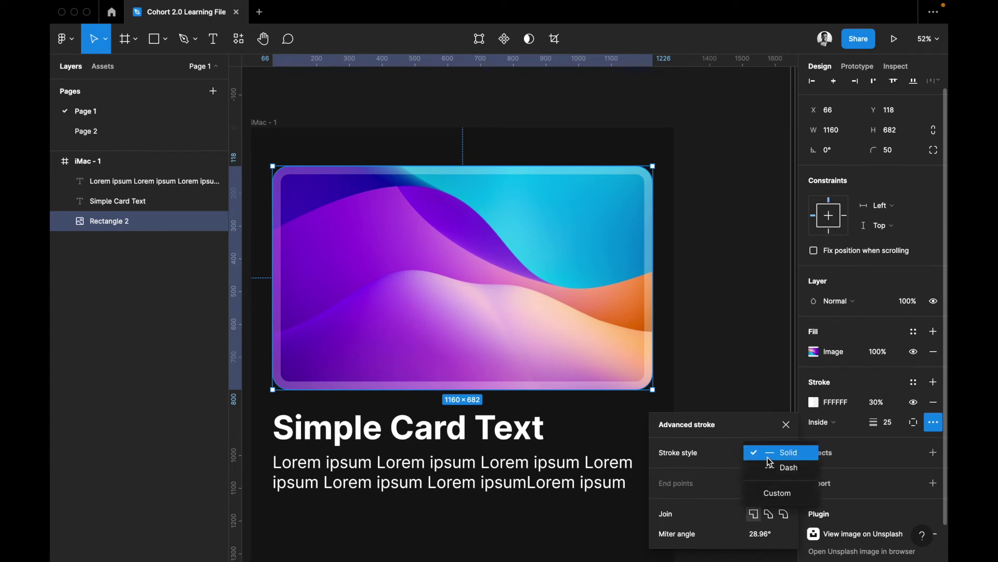
pyautogui.click(785, 466)
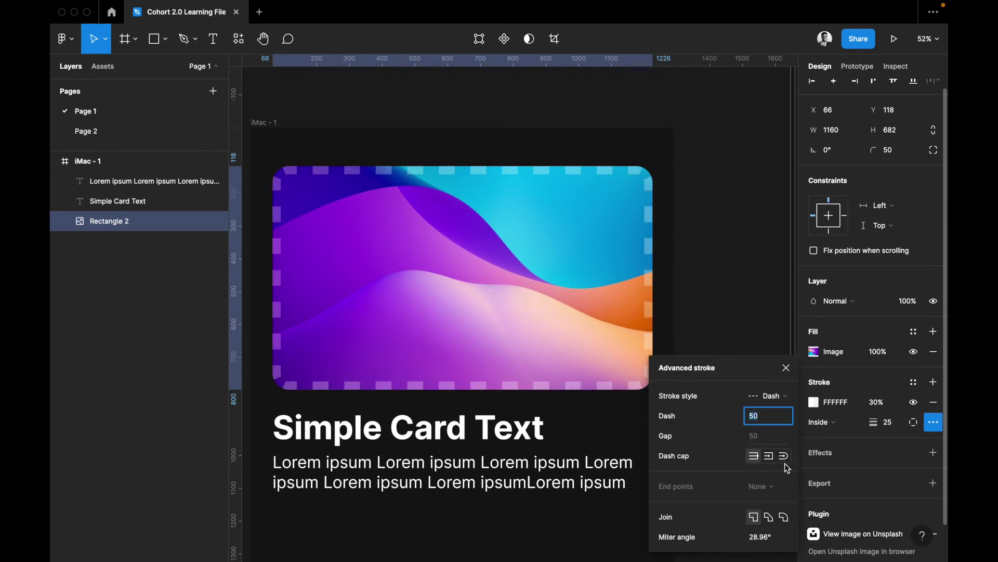
pyautogui.click(775, 396)
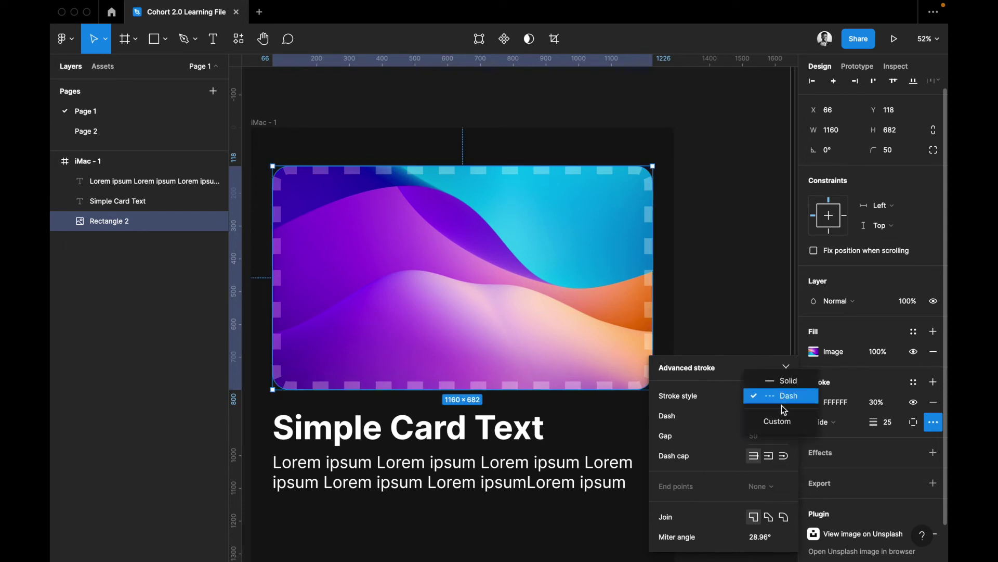
pyautogui.click(780, 396)
pyautogui.click(774, 396)
pyautogui.click(774, 382)
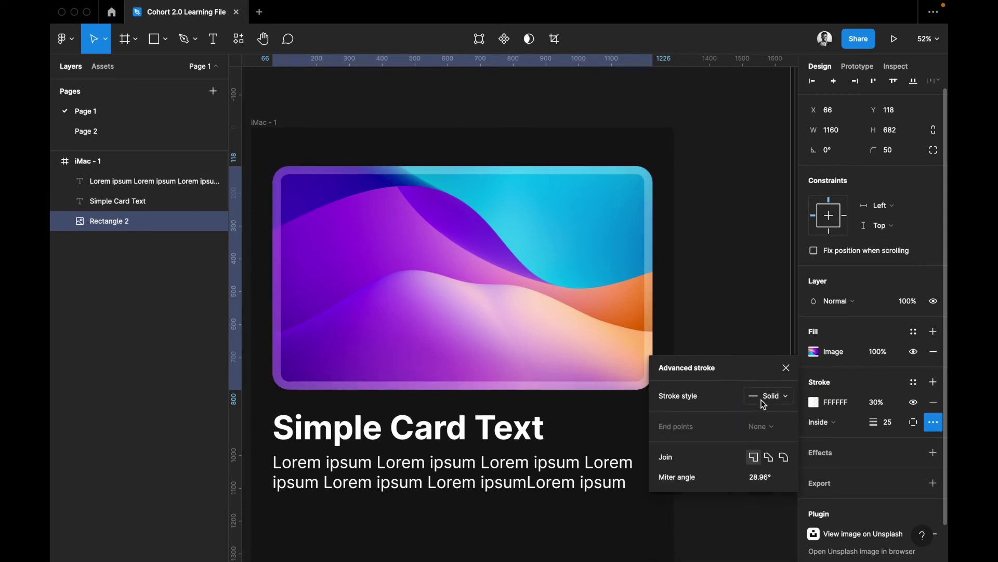
# Try a custom dash pattern with round caps, restore Solid, and choose round corner joins
pyautogui.click(776, 398)
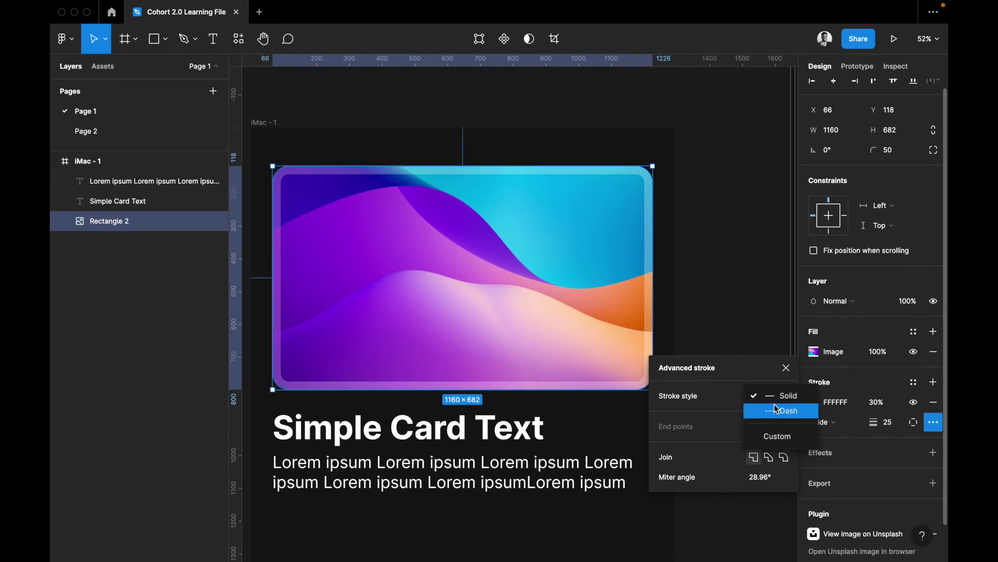
pyautogui.click(770, 434)
pyautogui.click(768, 436)
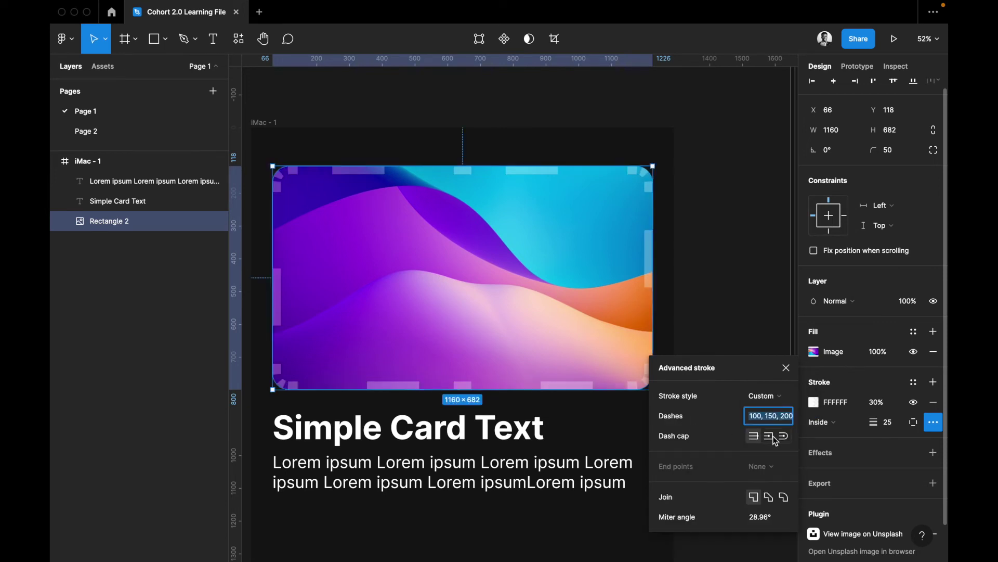
pyautogui.click(784, 437)
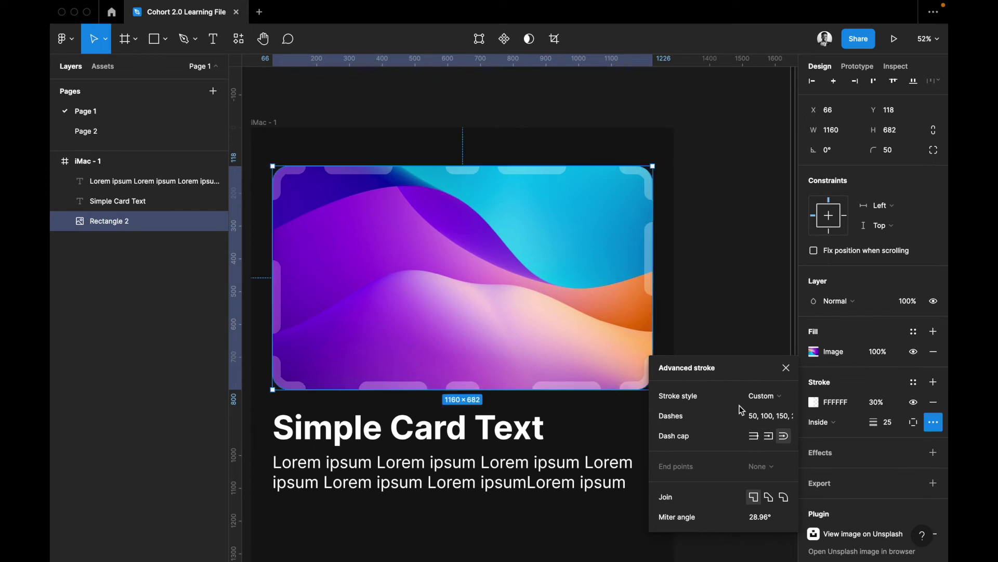
pyautogui.click(763, 395)
pyautogui.click(771, 362)
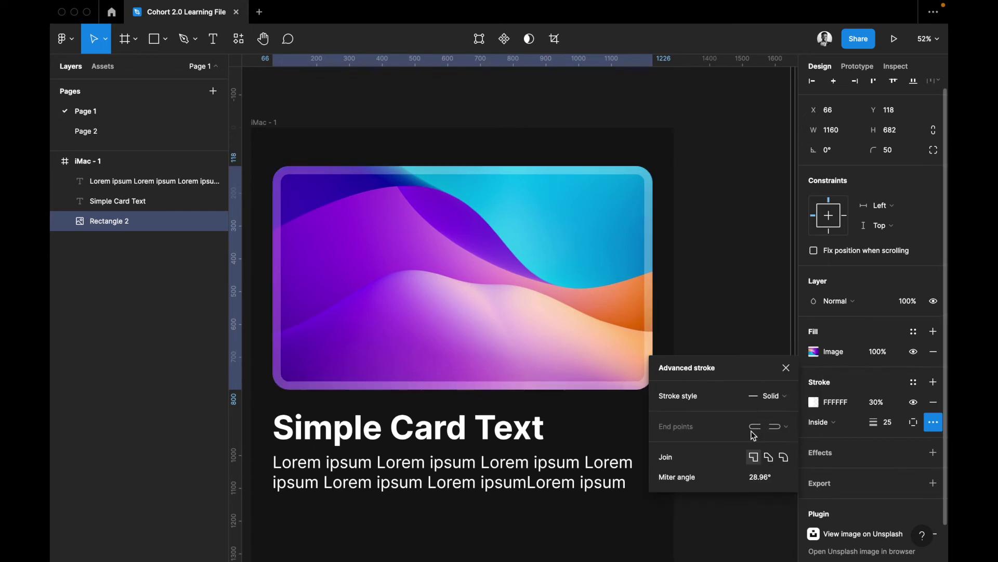
pyautogui.click(769, 456)
pyautogui.click(786, 457)
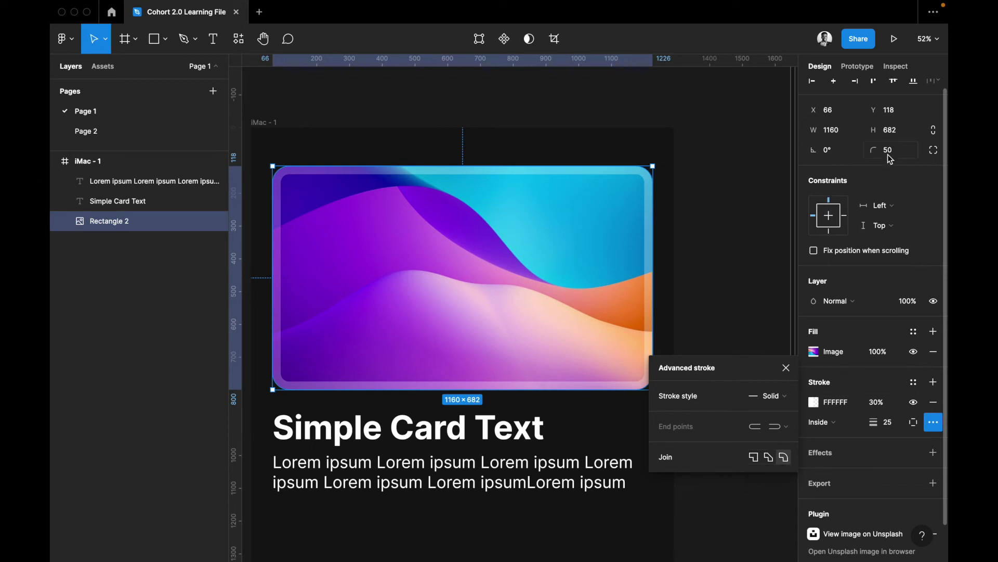
# Set the card's corner radius to 0 and try miter and round stroke joins, ending on round
pyautogui.press('Return')
pyautogui.click(753, 458)
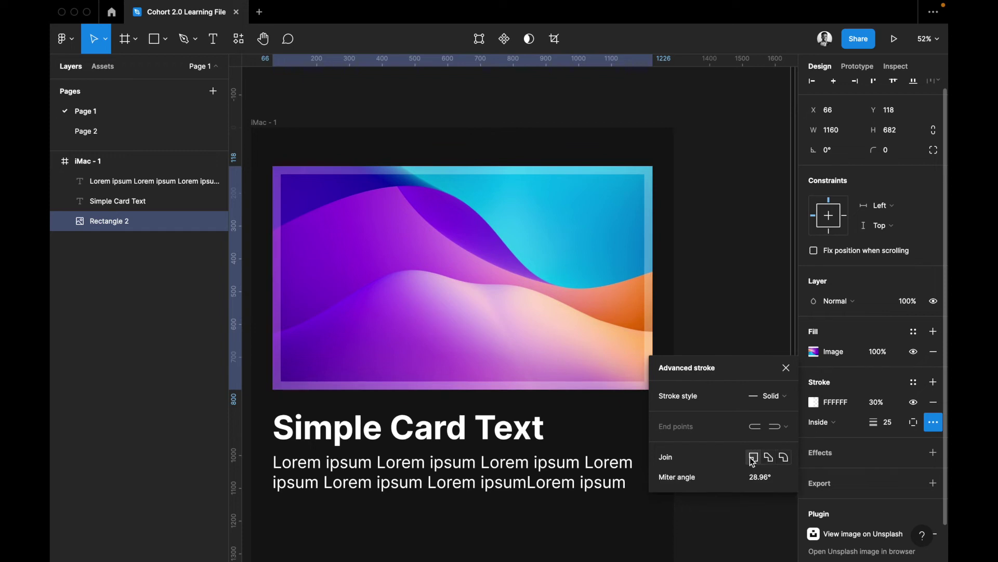
pyautogui.click(776, 480)
pyautogui.click(769, 458)
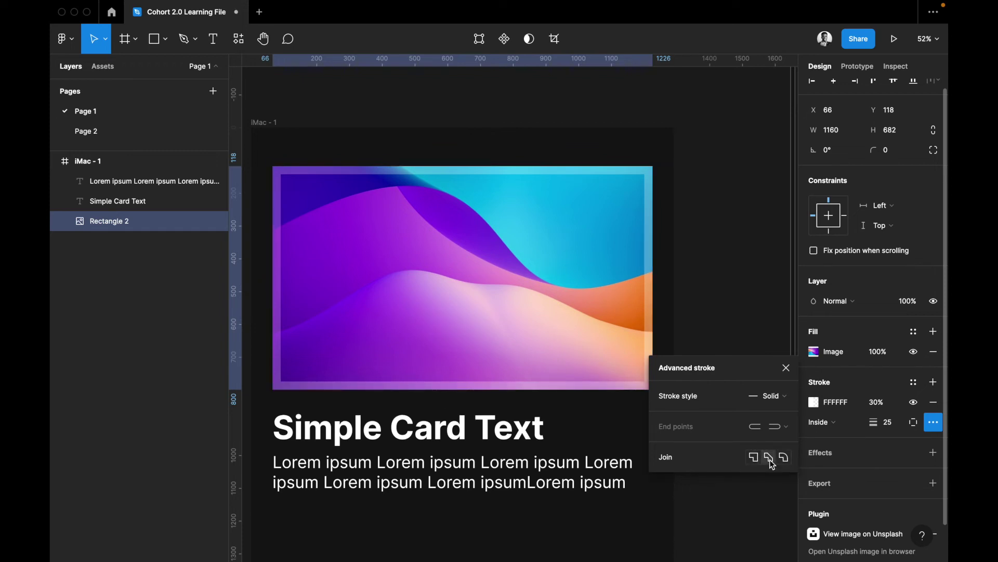
pyautogui.click(755, 459)
pyautogui.click(784, 459)
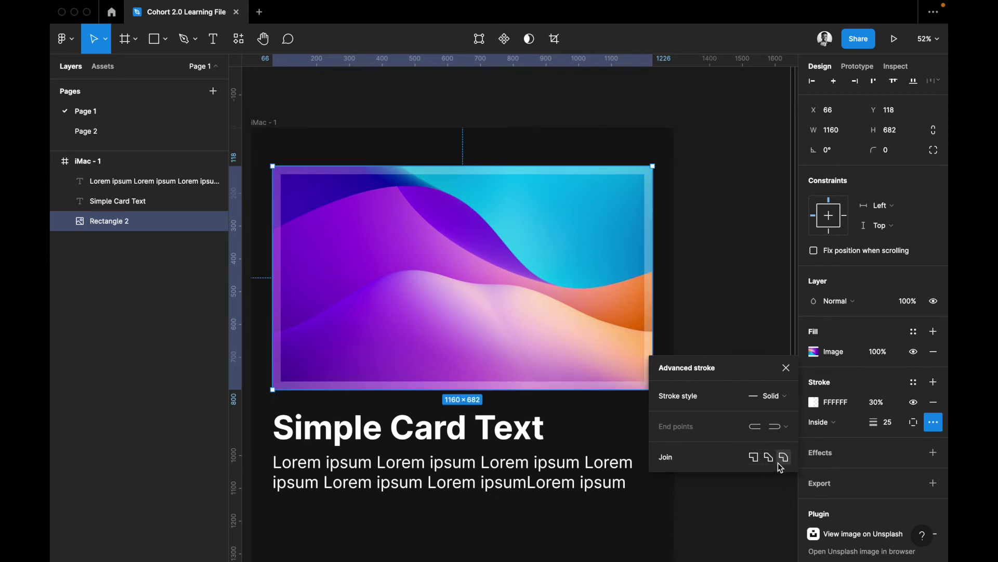
# Make the stroke dashed with miter joins and a dash length of 100
pyautogui.click(778, 405)
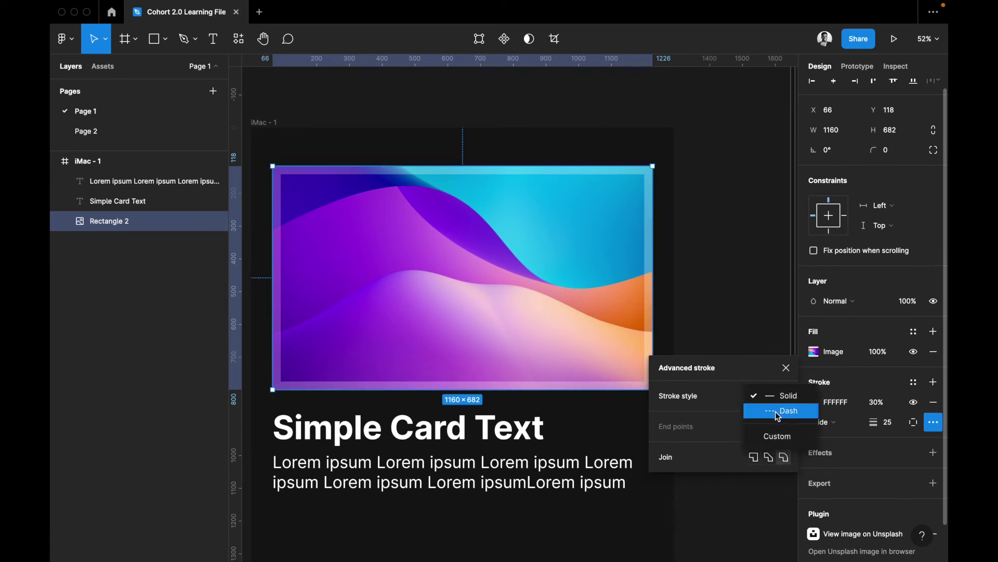
pyautogui.click(781, 409)
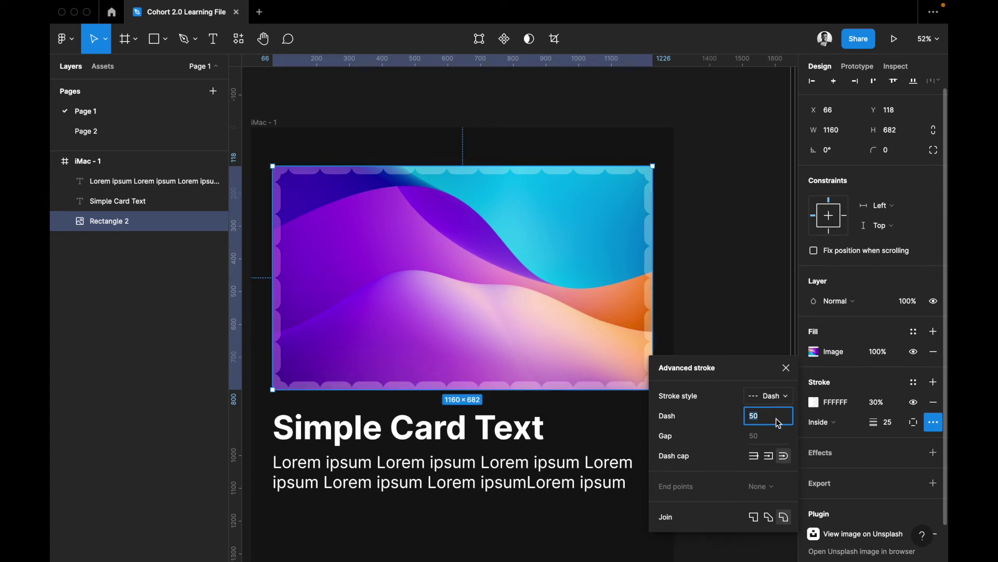
pyautogui.click(755, 516)
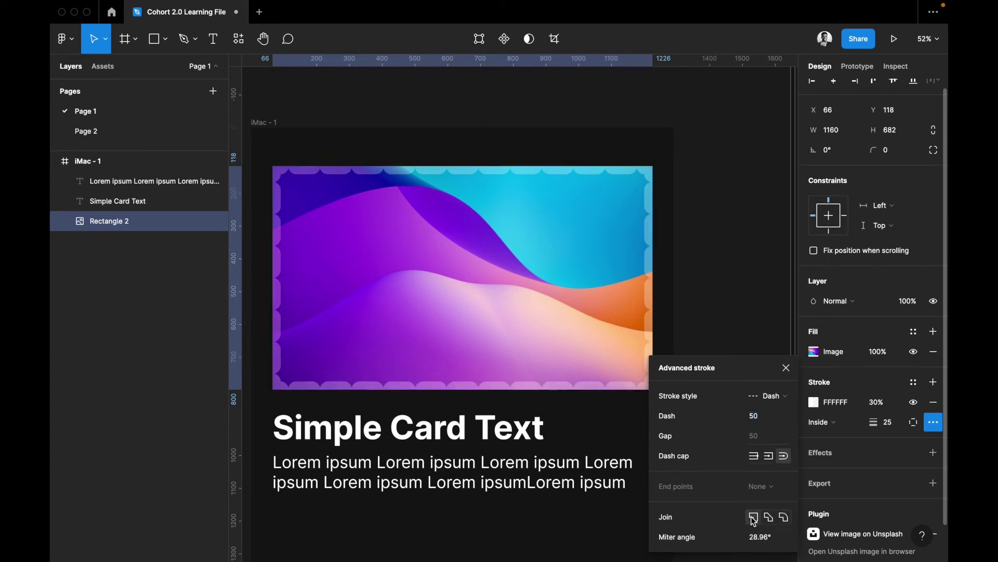
pyautogui.click(764, 416)
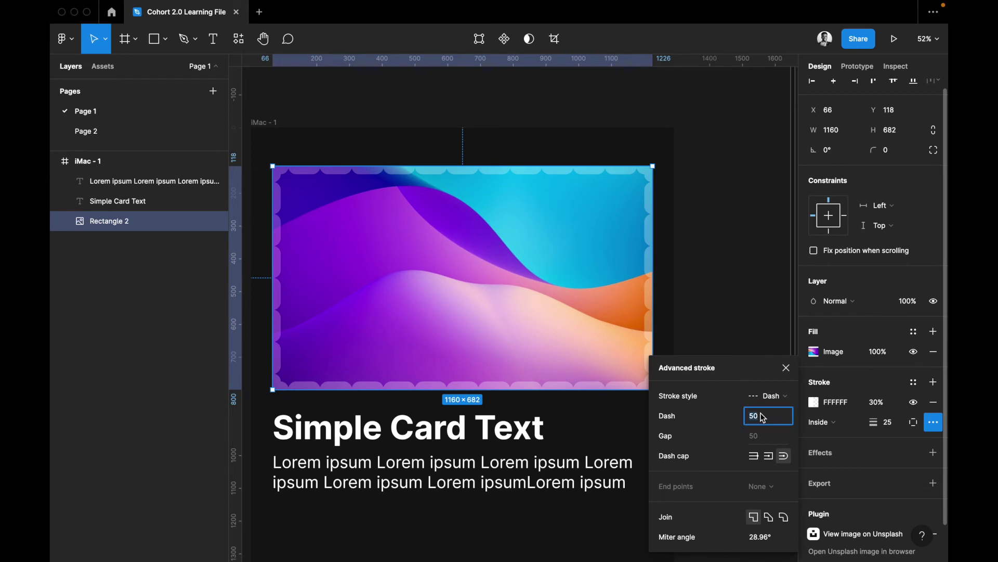
pyautogui.write('5')
pyautogui.press('Return')
pyautogui.click(772, 419)
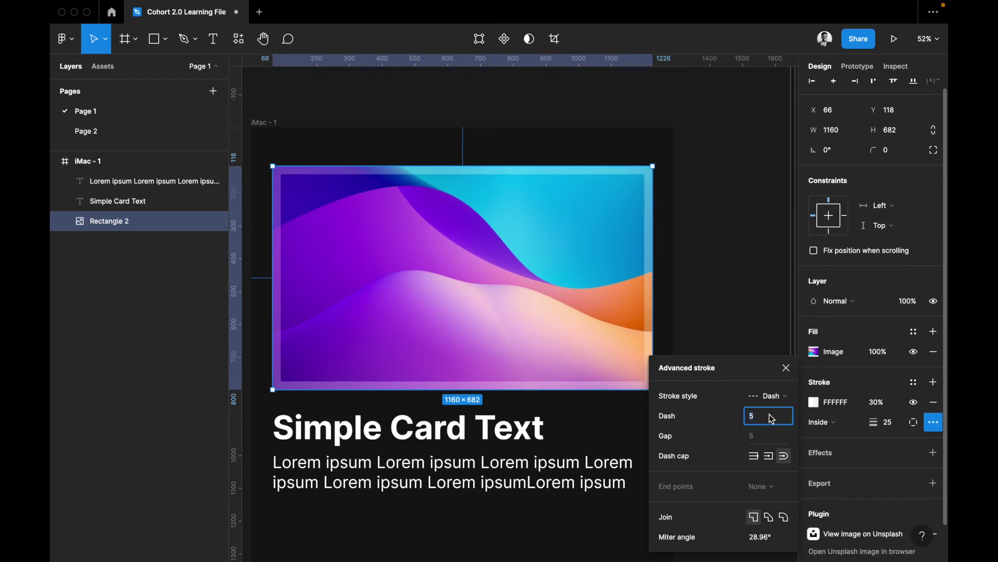
pyautogui.write('100')
pyautogui.press('Return')
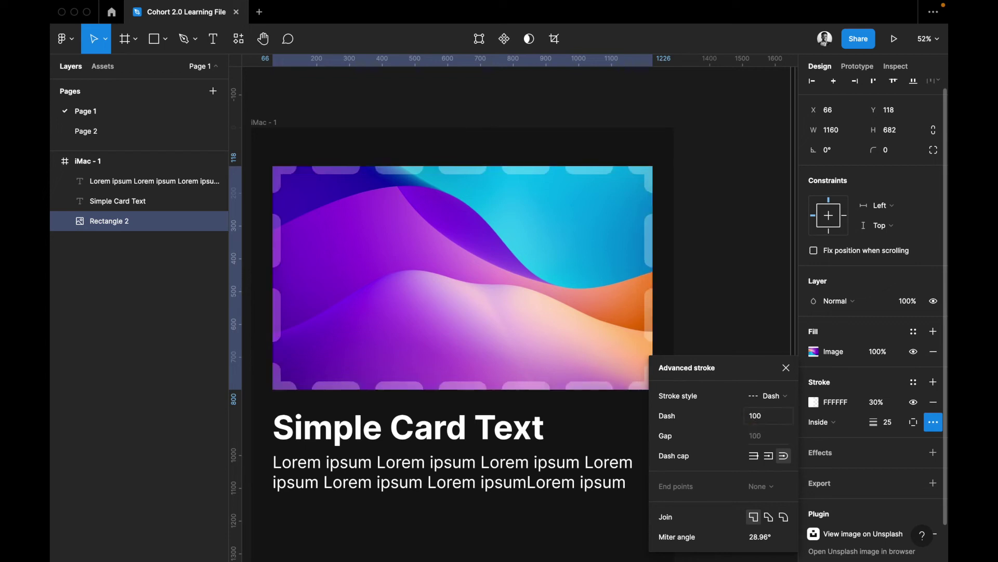
# Try square, flat and rounded dash end caps, finishing on rounded ends
pyautogui.click(768, 457)
pyautogui.click(756, 457)
pyautogui.click(769, 457)
pyautogui.click(783, 457)
pyautogui.click(770, 457)
pyautogui.click(753, 458)
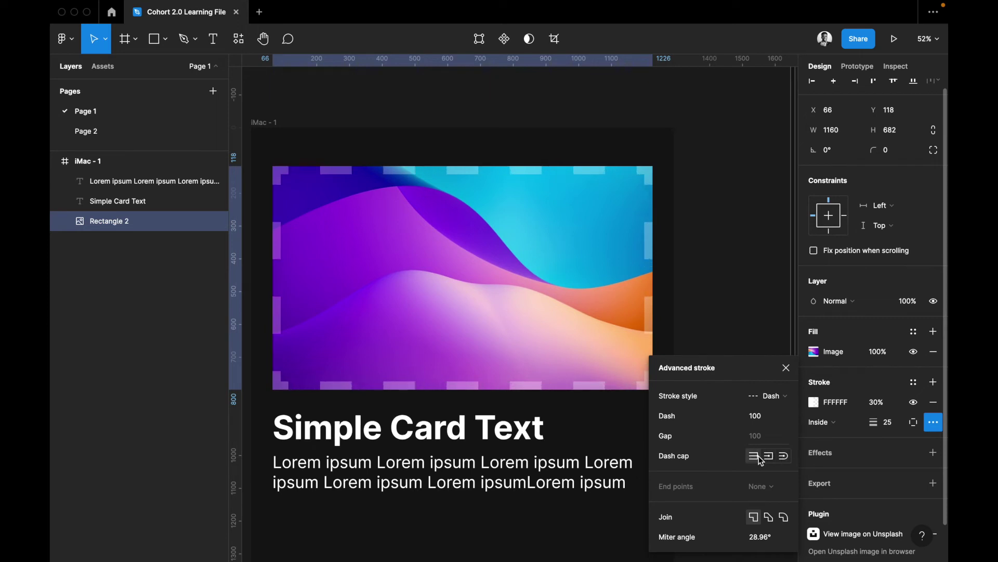
pyautogui.click(783, 457)
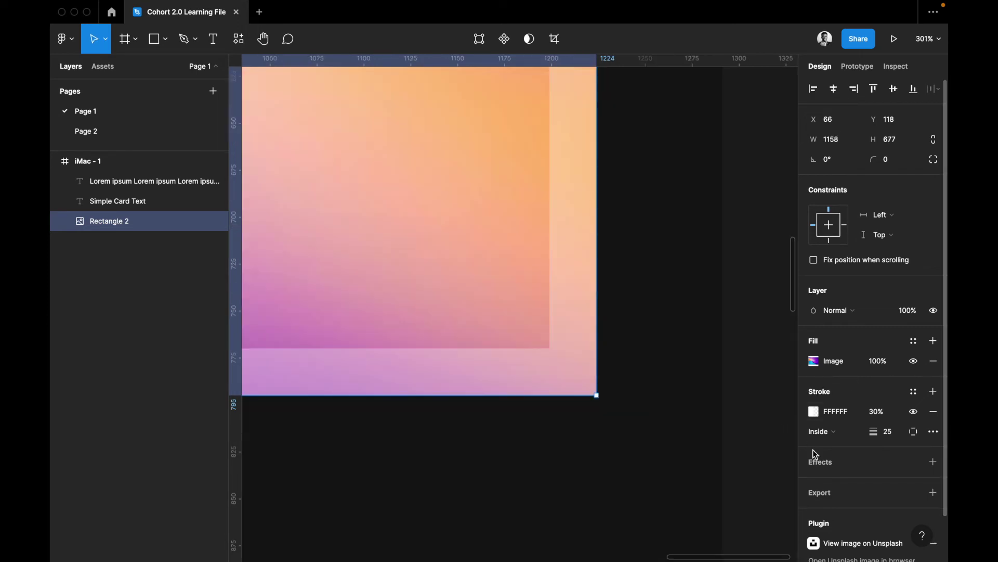
# Add a Drop shadow (X 0, Y 4, blur 4, black 25%) to the card and open its settings
pyautogui.scroll(-2, 813, 449)
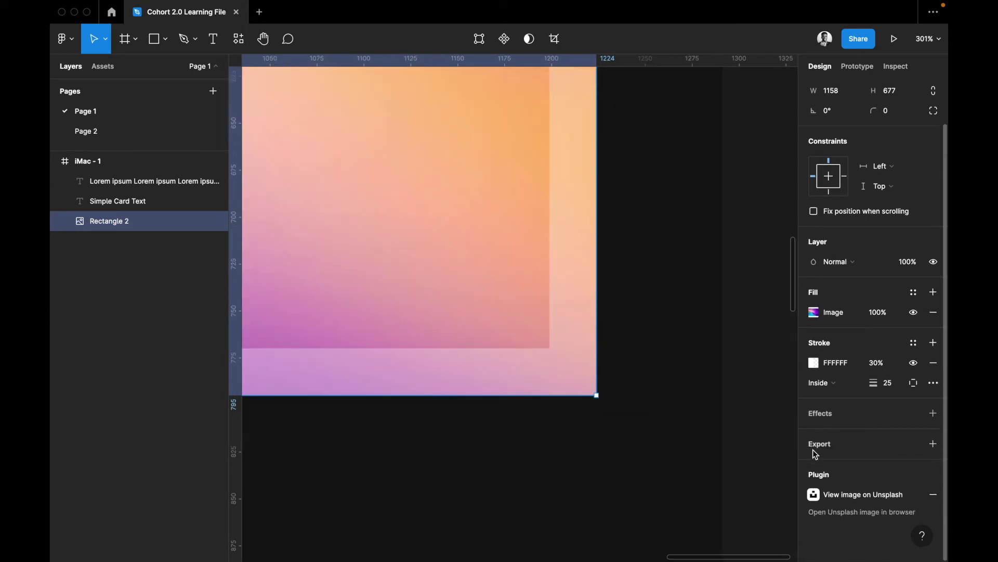
pyautogui.click(844, 412)
pyautogui.scroll(-6, 626, 430)
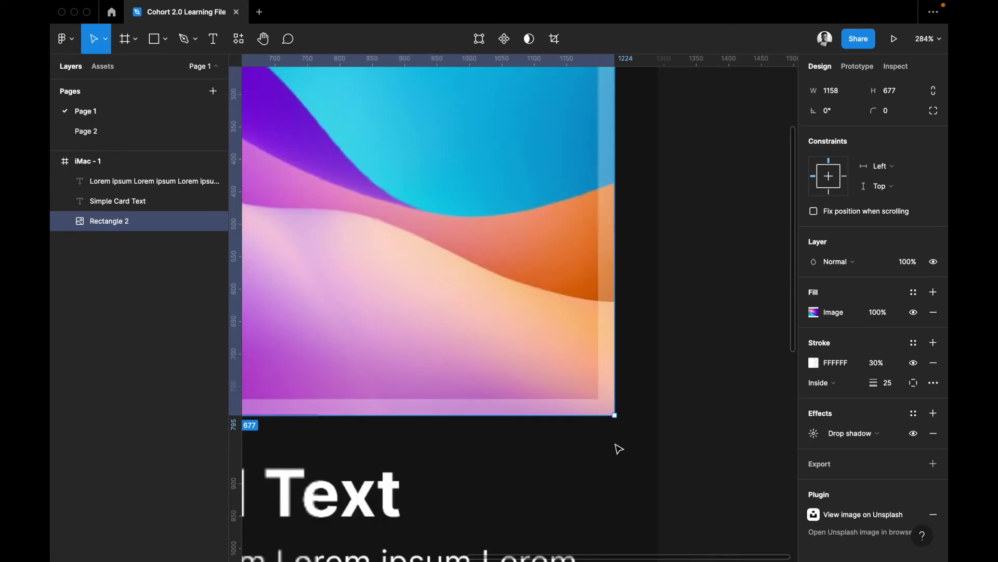
pyautogui.scroll(-1, 618, 448)
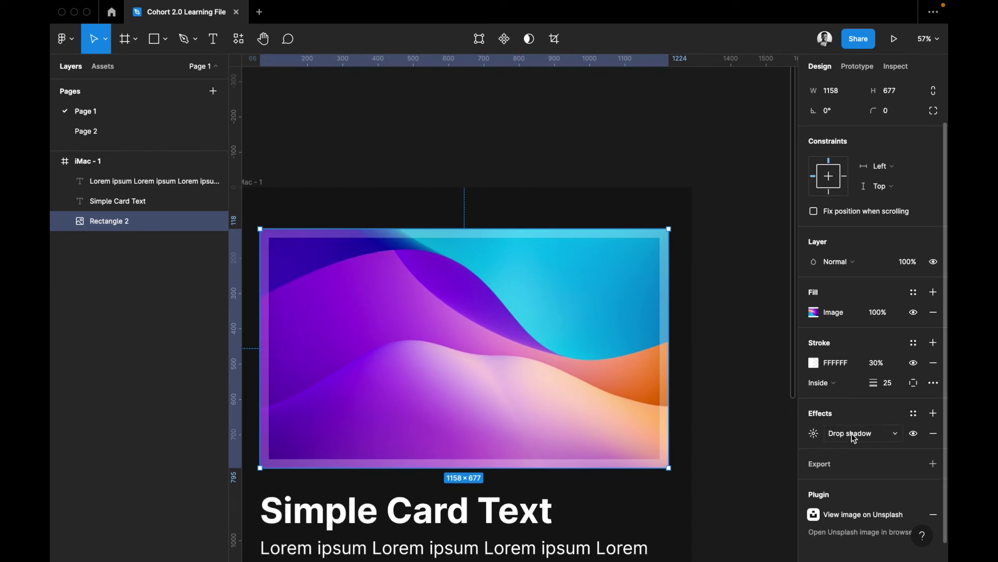
pyautogui.click(815, 435)
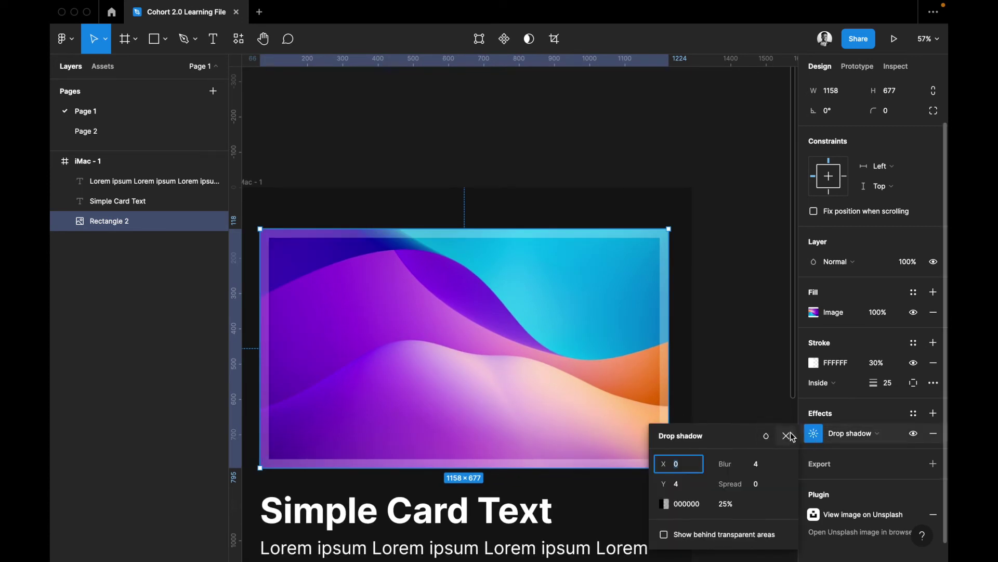
# Change the card's effect from Drop shadow to Layer blur with a blur of 100
pyautogui.click(848, 431)
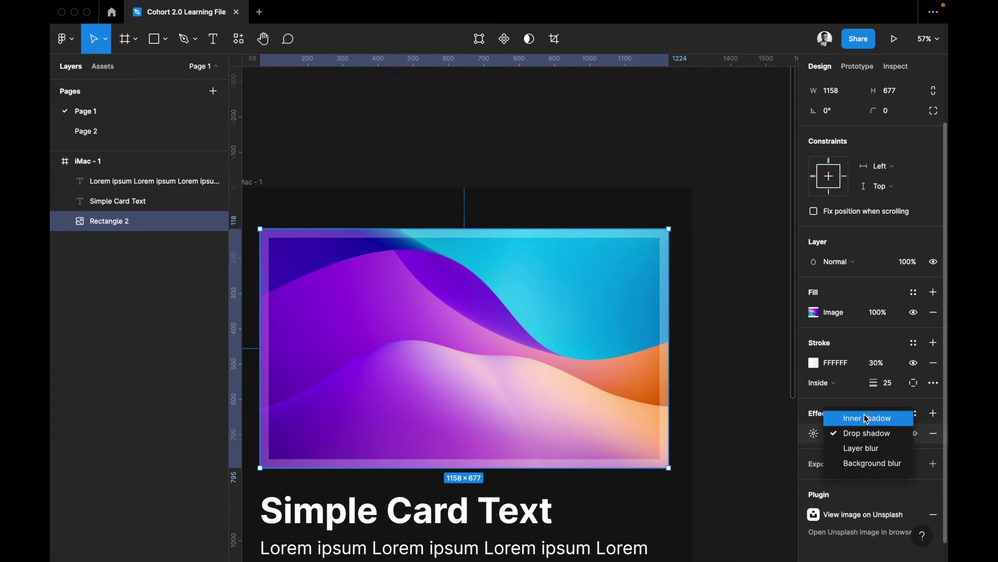
pyautogui.click(868, 449)
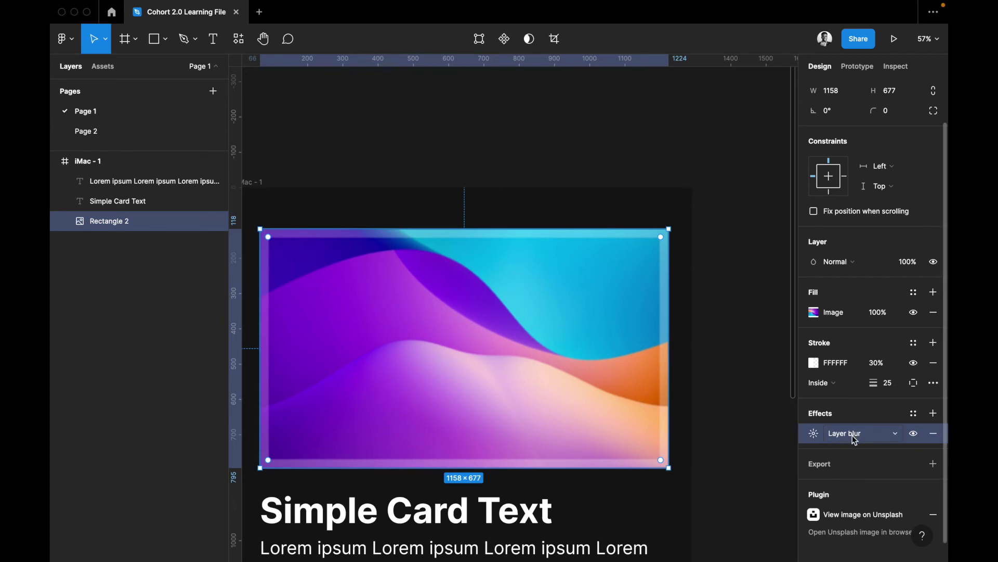
pyautogui.click(814, 435)
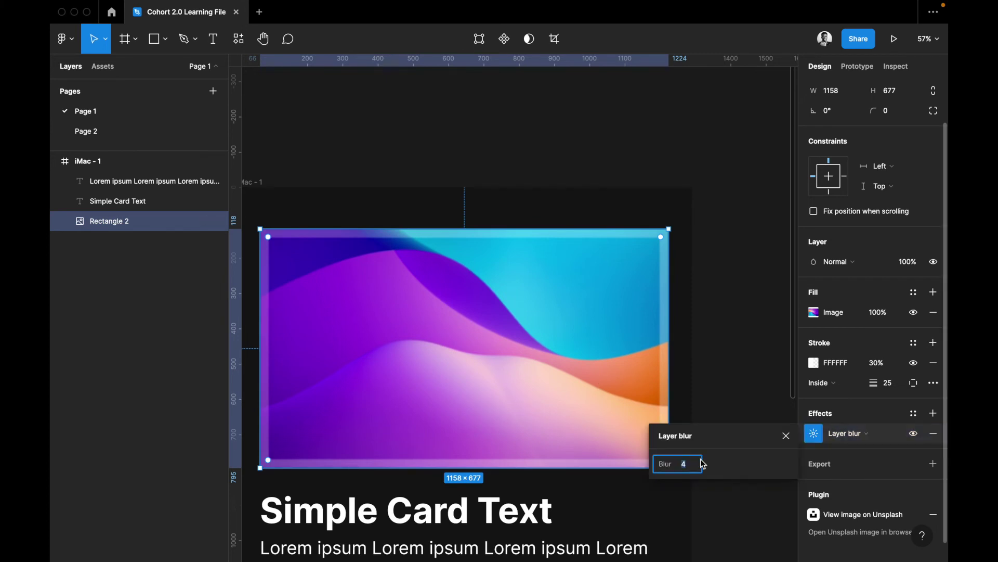
pyautogui.moveTo(703, 466); pyautogui.dragTo(763, 511)
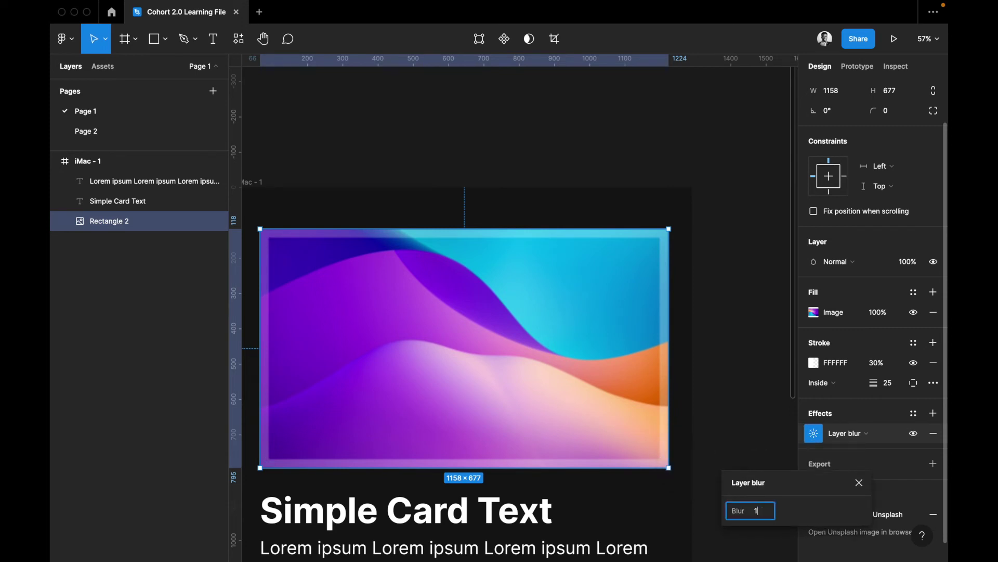
pyautogui.press('Return')
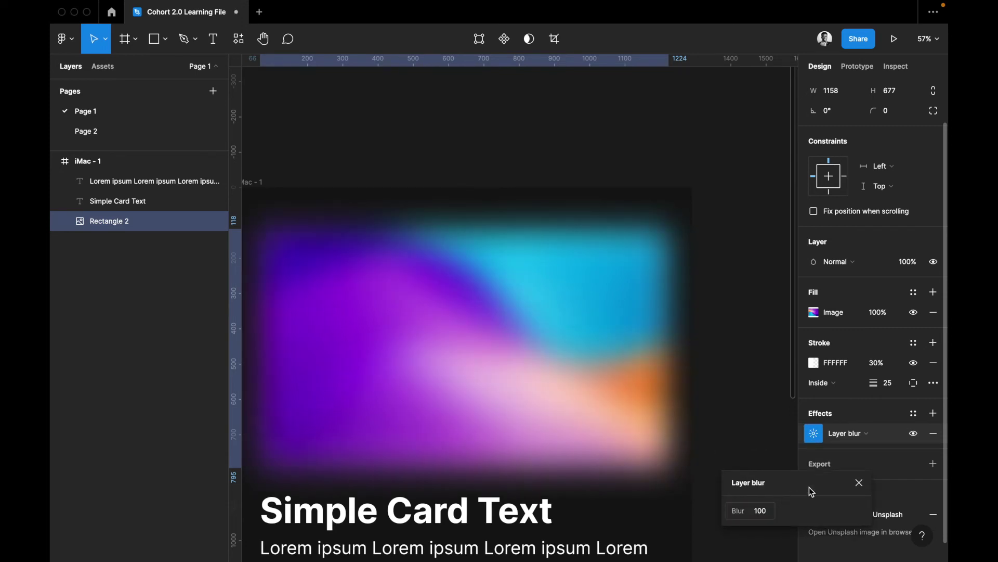
pyautogui.moveTo(777, 479); pyautogui.dragTo(746, 469)
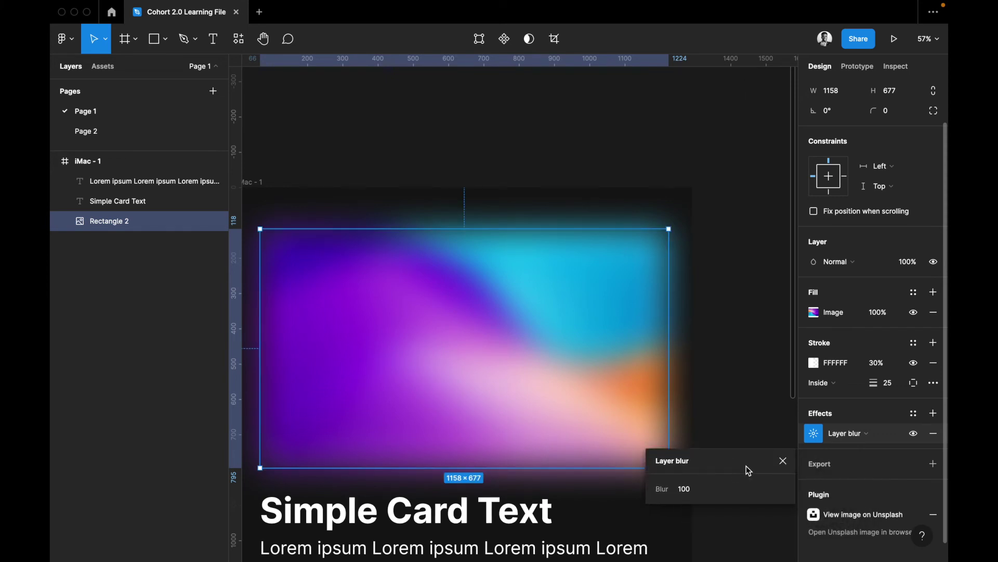
pyautogui.click(839, 433)
# Switch the effect to a Background blur of 500 and draw a new rectangle over the image
pyautogui.click(847, 444)
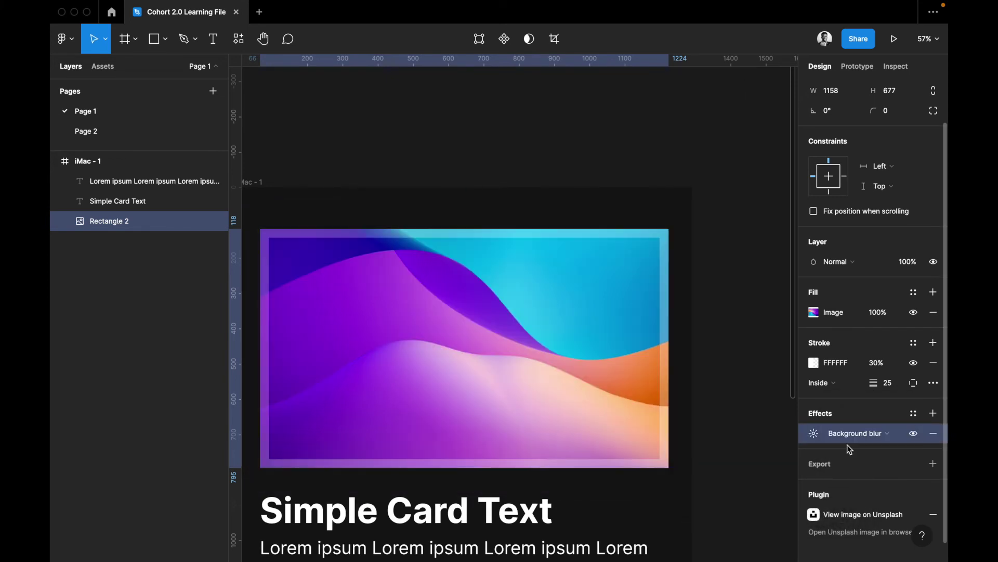
pyautogui.click(820, 437)
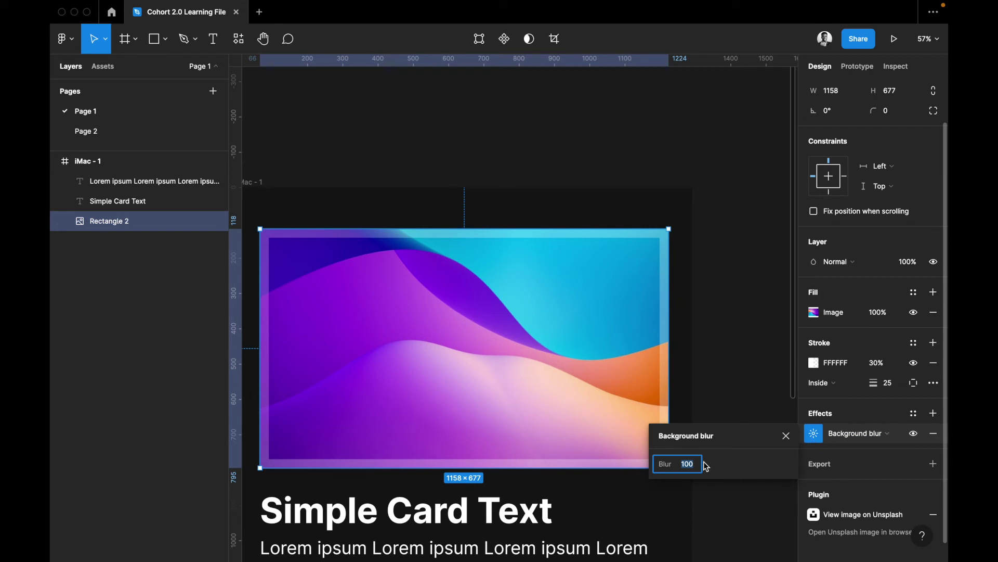
pyautogui.write('500')
pyautogui.press('Return')
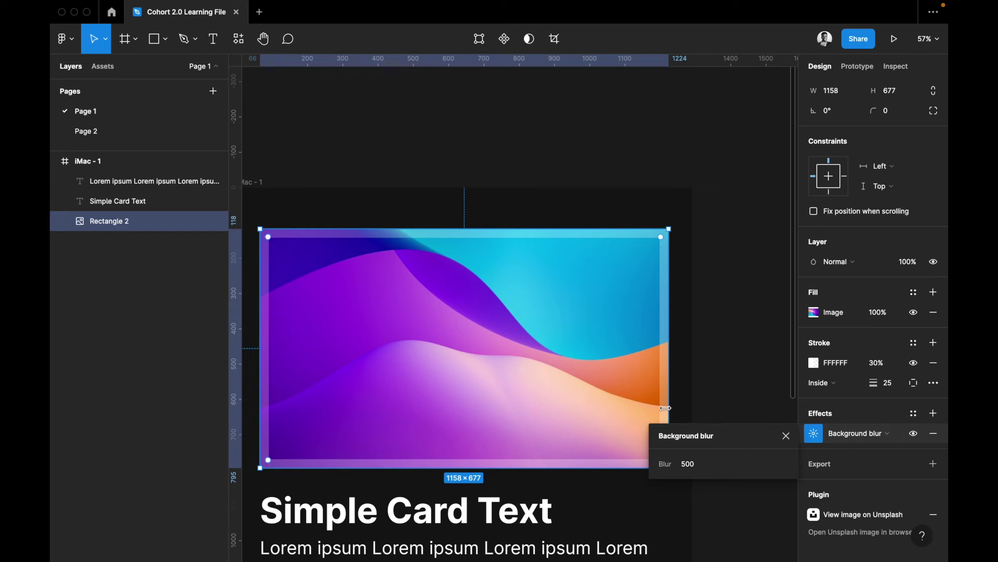
pyautogui.press('r')
pyautogui.moveTo(327, 283); pyautogui.dragTo(513, 421)
# Give Rectangle 3 a white FFFFFF fill at 10% opacity and resize it to 725×548
pyautogui.click(835, 360)
pyautogui.write('000000')
pyautogui.press('Return')
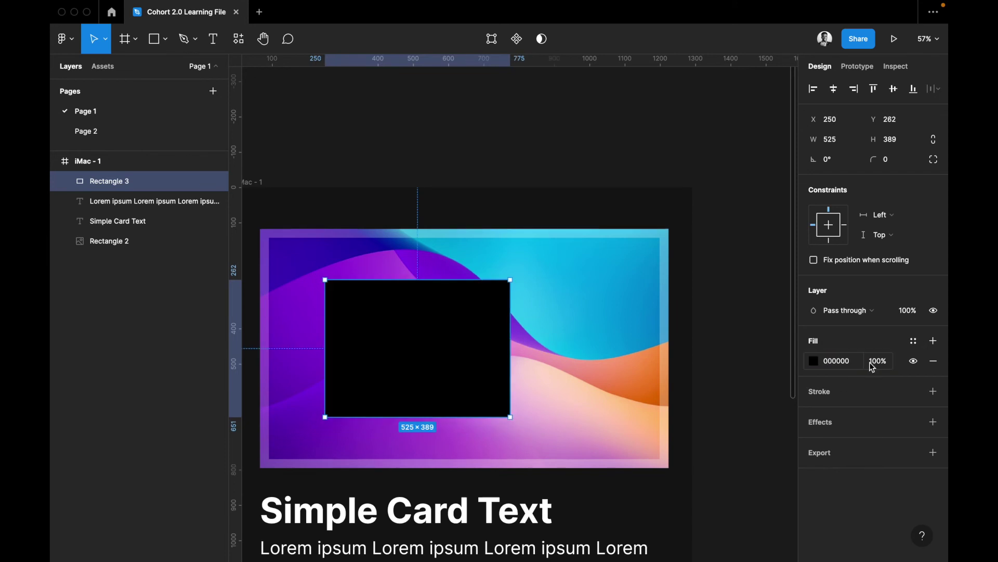
pyautogui.click(832, 362)
pyautogui.write('FFFFFF')
pyautogui.press('Return')
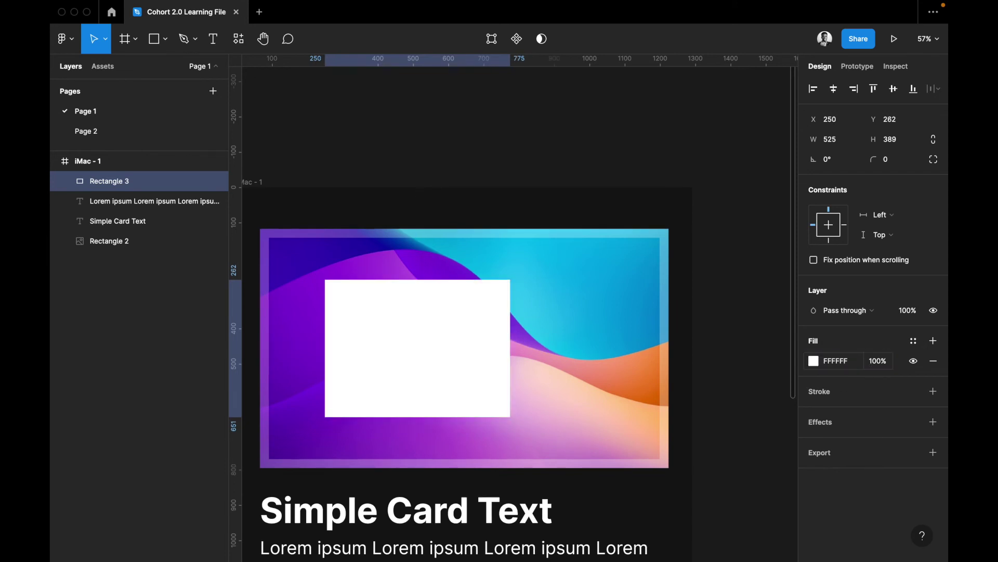
pyautogui.click(884, 363)
pyautogui.write('10')
pyautogui.press('Return')
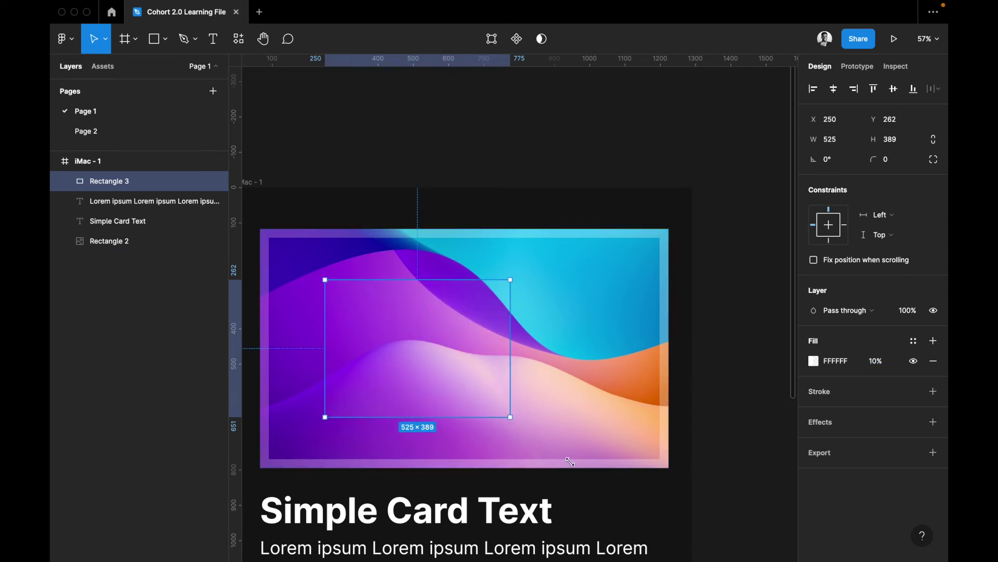
pyautogui.moveTo(583, 478); pyautogui.dragTo(583, 470)
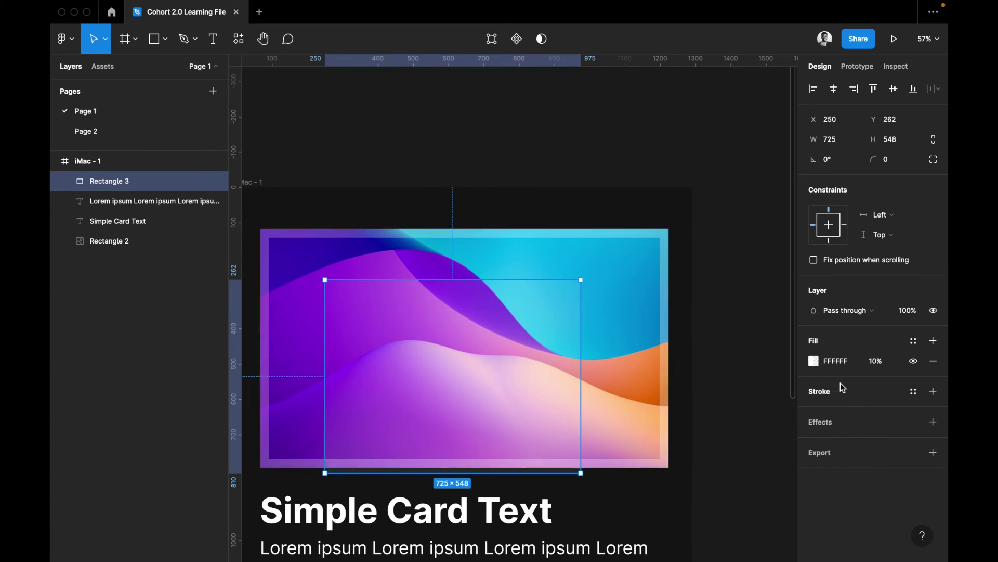
# Add a Background blur to Rectangle 3, trying 40 and 50 before settling on 30
pyautogui.click(851, 422)
pyautogui.click(840, 445)
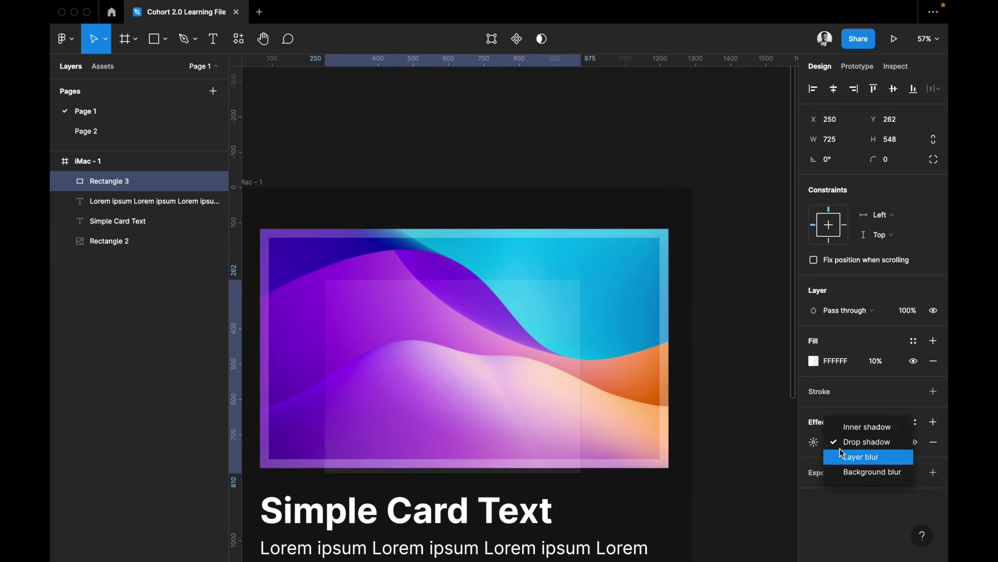
pyautogui.click(851, 470)
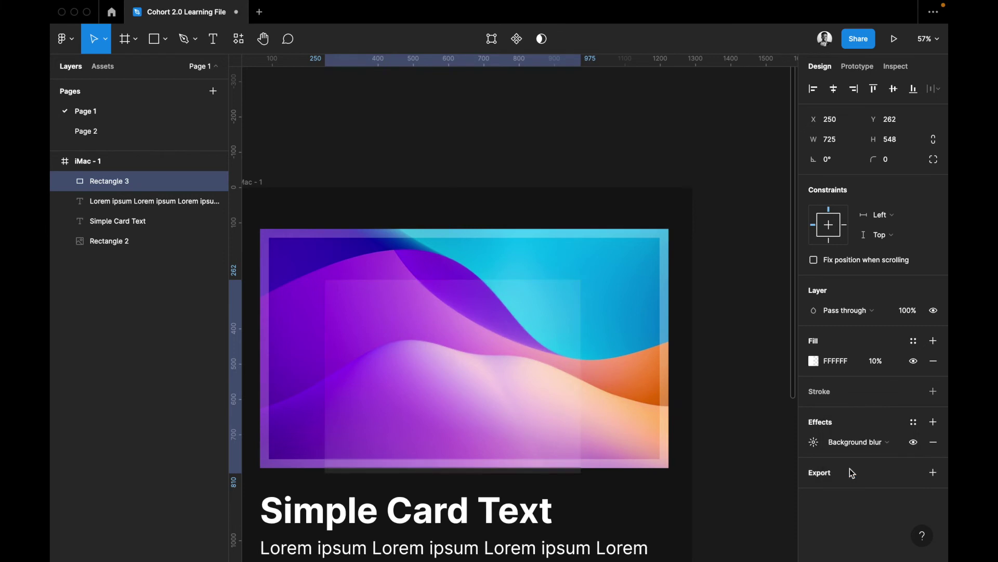
pyautogui.click(821, 446)
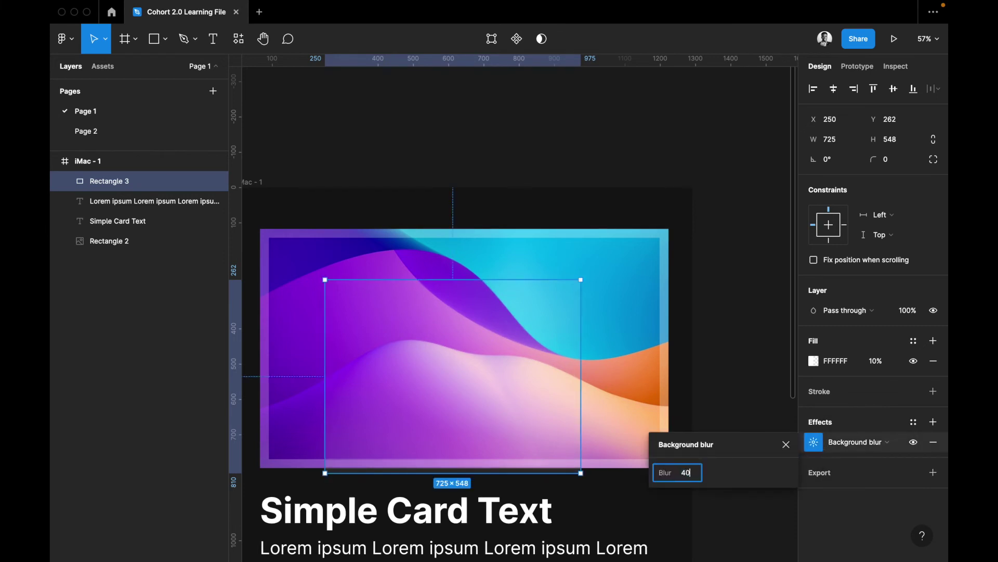
pyautogui.write('40')
pyautogui.press('Return')
pyautogui.click(786, 444)
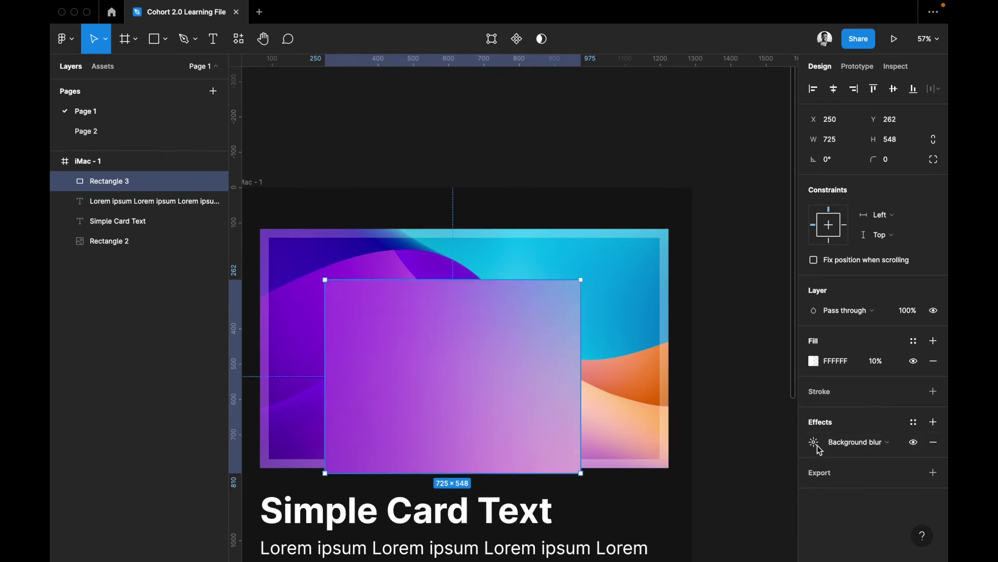
pyautogui.click(815, 442)
pyautogui.write('50')
pyautogui.press('Return')
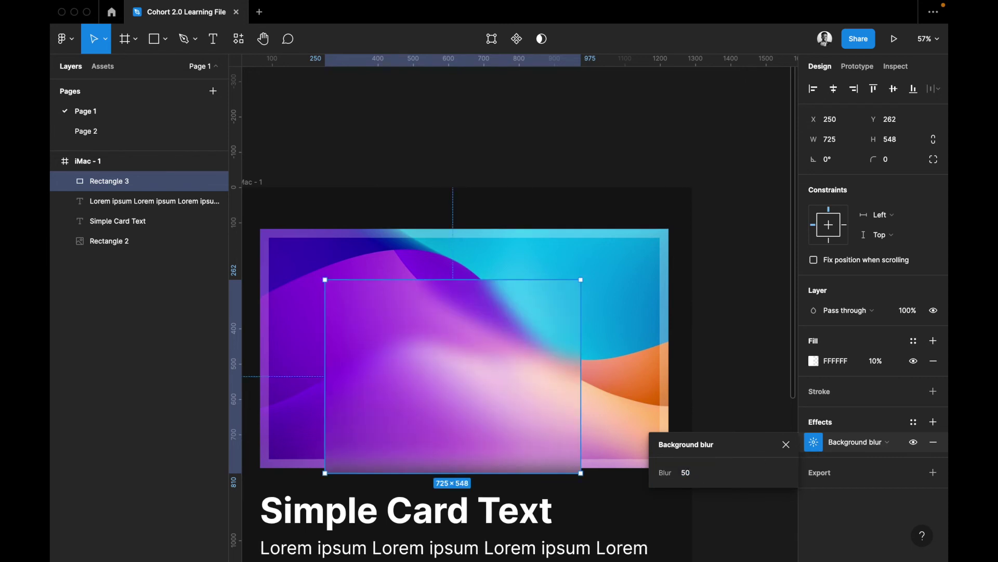
pyautogui.click(691, 476)
pyautogui.write('3')
pyautogui.press('Return')
pyautogui.click(598, 354)
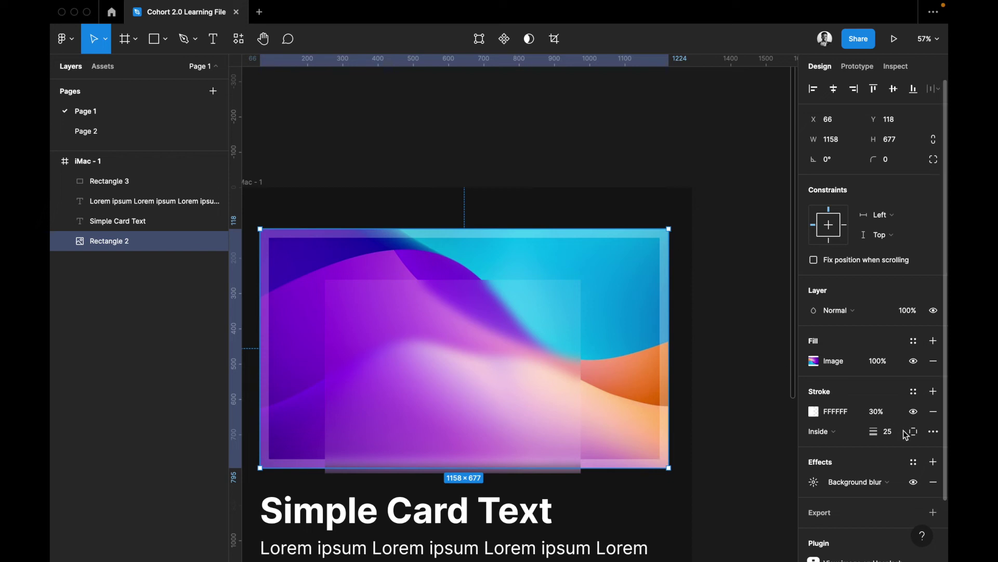
# Remove the gradient image's white stroke and stretch it past the frame's edges
pyautogui.click(934, 412)
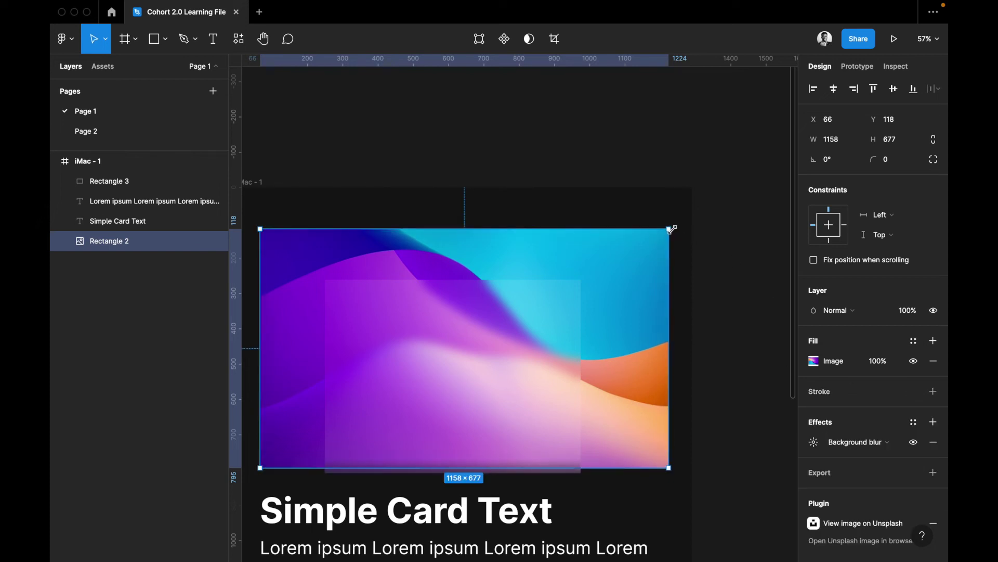
pyautogui.moveTo(685, 195); pyautogui.dragTo(703, 177)
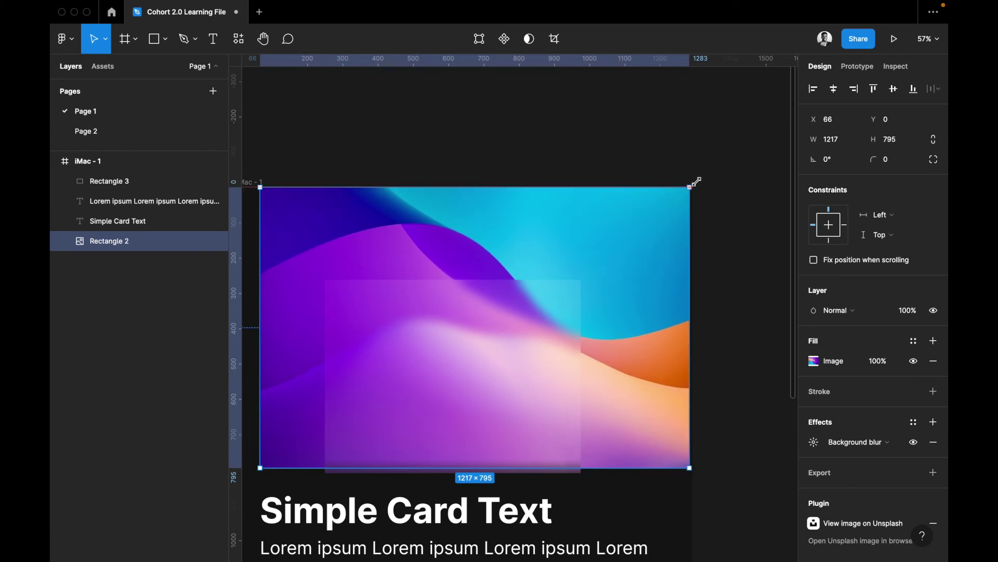
pyautogui.hscroll(-3, 280, 231)
pyautogui.hscroll(-3, 297, 232)
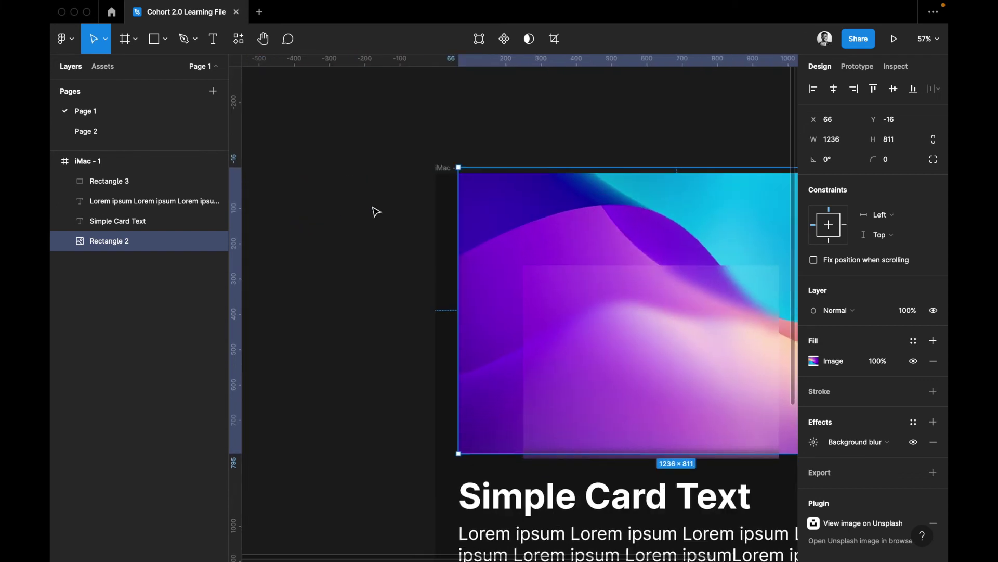
pyautogui.moveTo(428, 230); pyautogui.dragTo(428, 229)
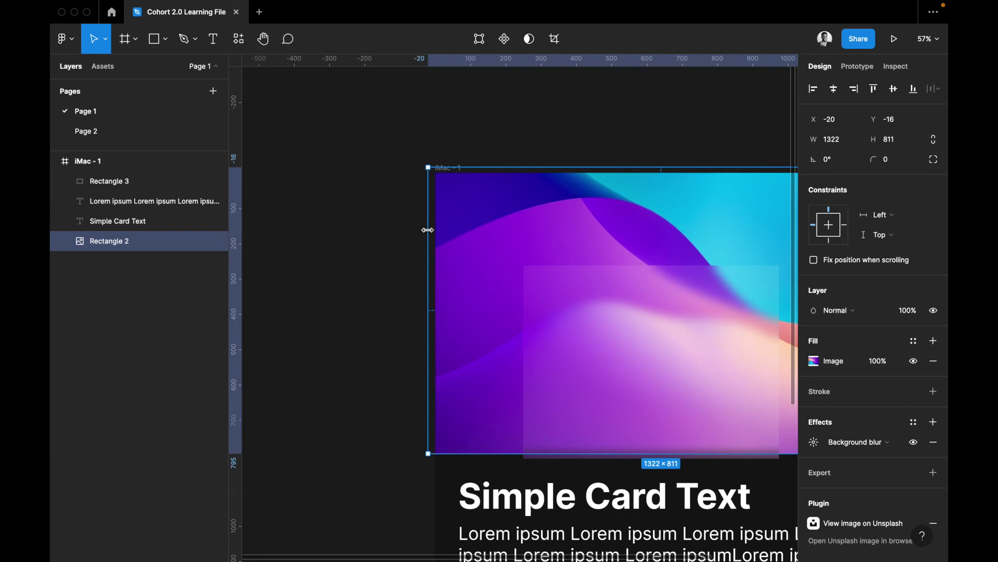
pyautogui.hscroll(3, 459, 247)
# Move the frosted card to X 171, Y 163 and resize it to 935×739
pyautogui.click(578, 356)
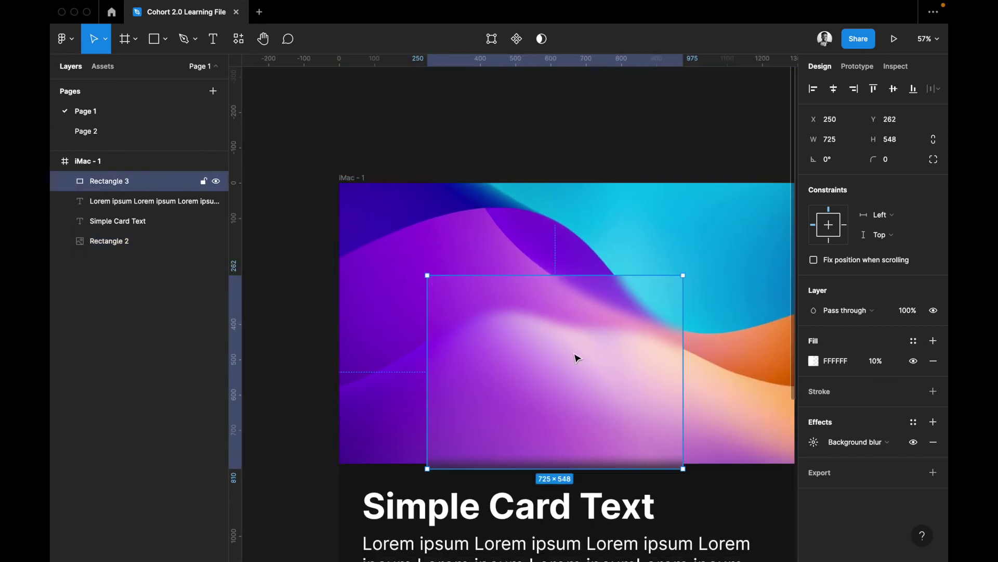
pyautogui.moveTo(585, 369); pyautogui.dragTo(519, 328)
pyautogui.hscroll(3, 687, 326)
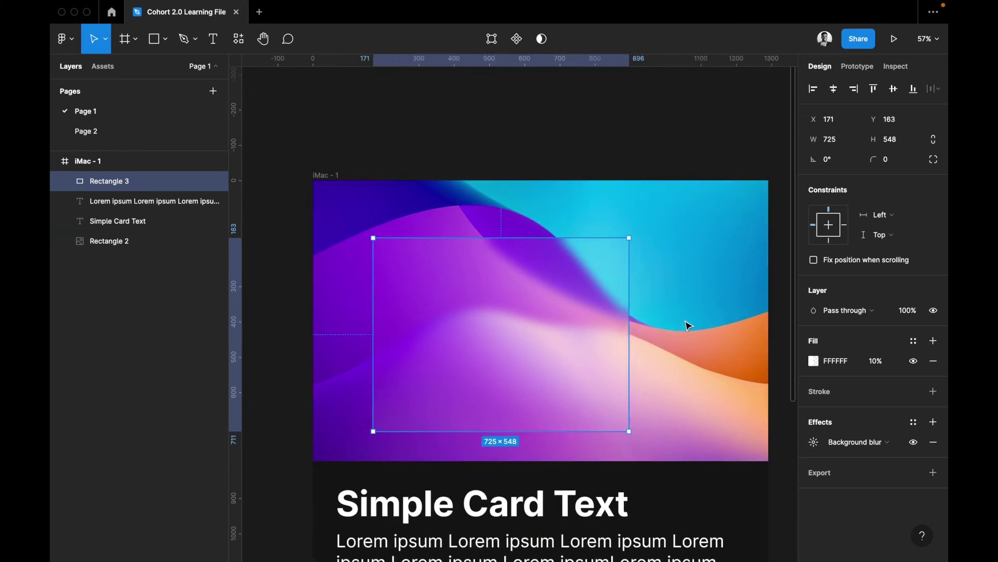
pyautogui.moveTo(680, 330); pyautogui.dragTo(682, 329)
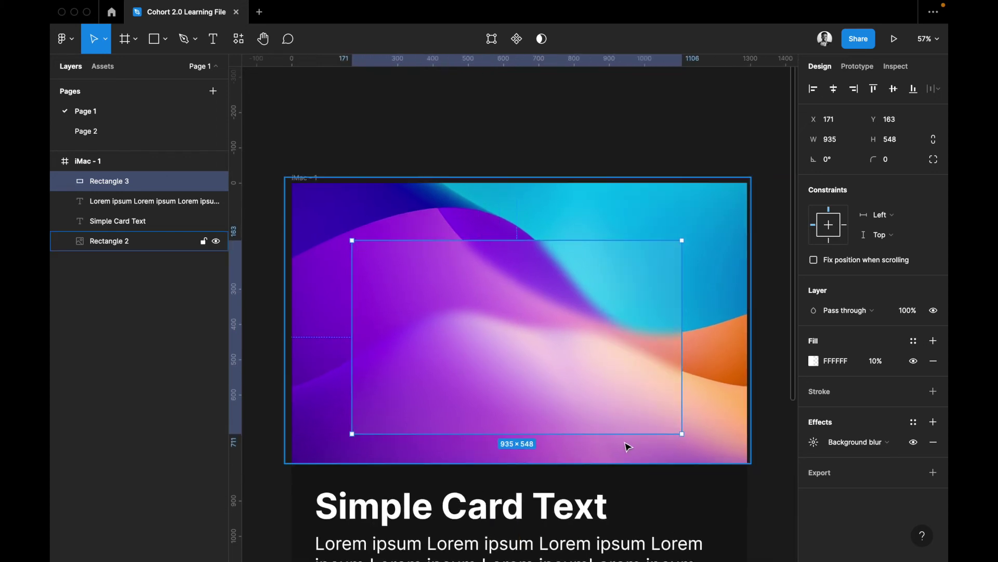
pyautogui.moveTo(624, 488); pyautogui.dragTo(625, 500)
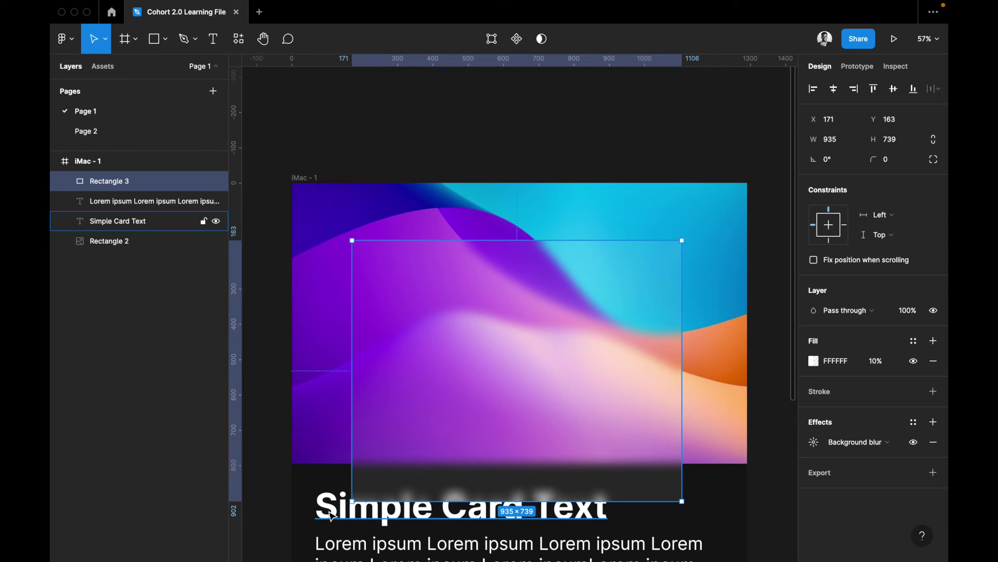
# Bring the Simple Card Text heading to the top layer and move it up onto the glass card
pyautogui.click(360, 525)
pyautogui.hotkey('ctrl', 'x')
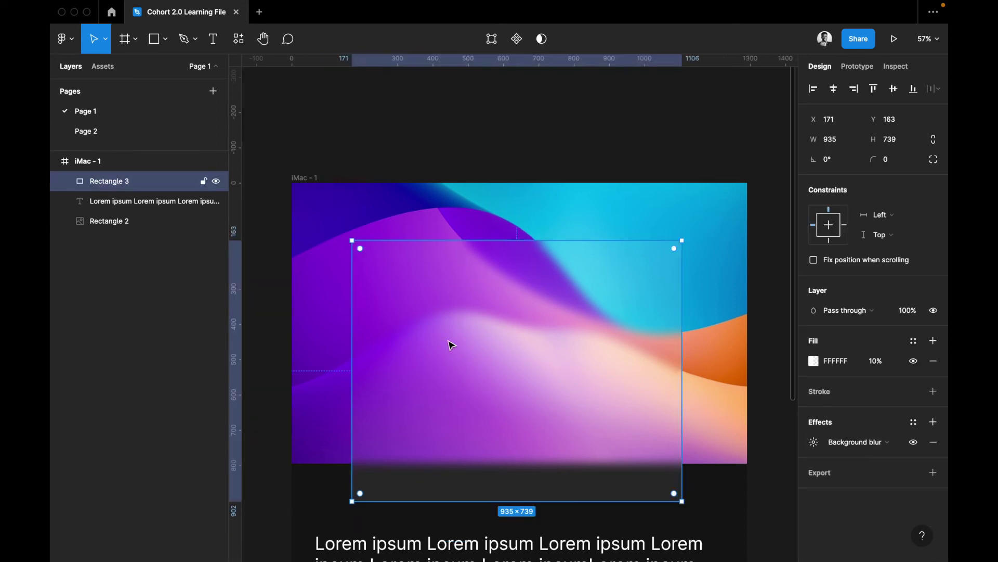
pyautogui.hotkey('ctrl', 'v')
pyautogui.moveTo(361, 495); pyautogui.dragTo(413, 305)
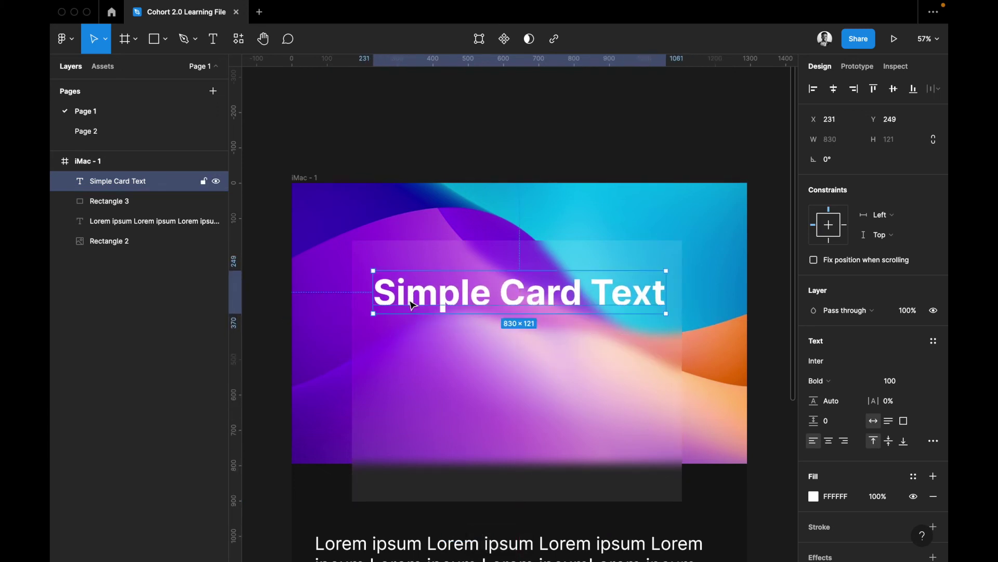
# Place the white Lorem ipsum paragraph below the heading at X 231, Y 390, narrowed to 830 wide
pyautogui.click(434, 543)
pyautogui.press('Delete')
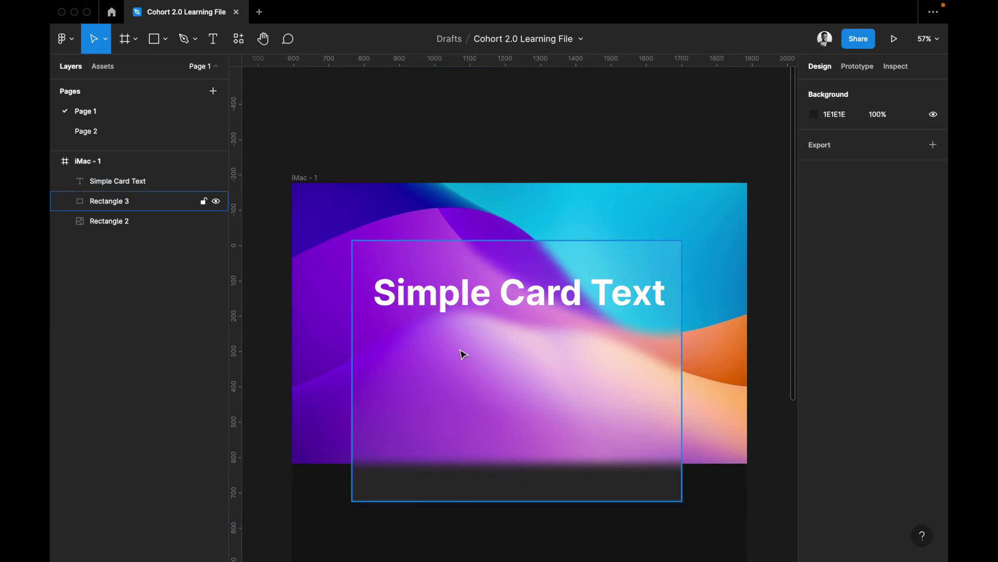
pyautogui.click(461, 352)
pyautogui.hotkey('ctrl', 'v')
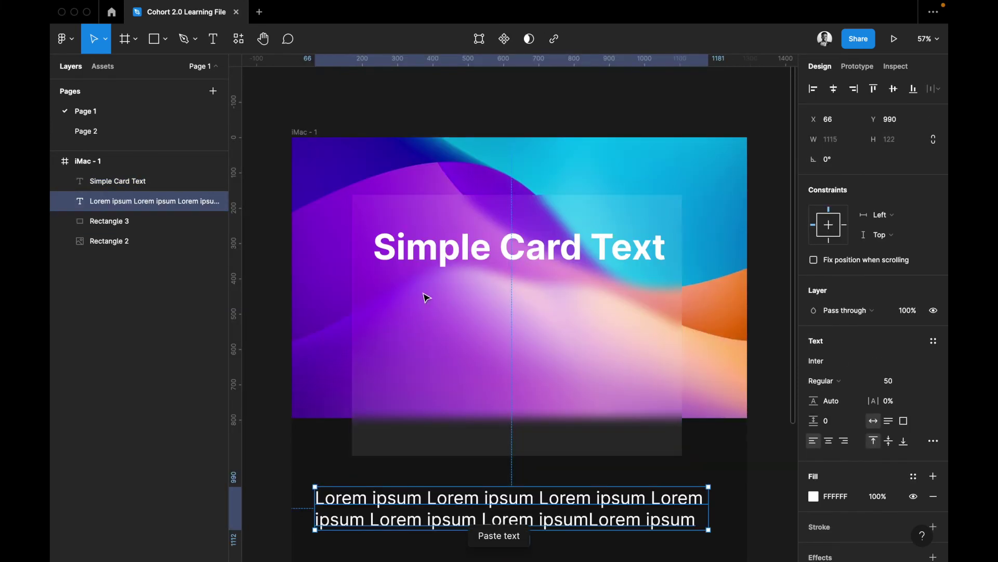
pyautogui.hotkey('ctrl', 'shift', 'v')
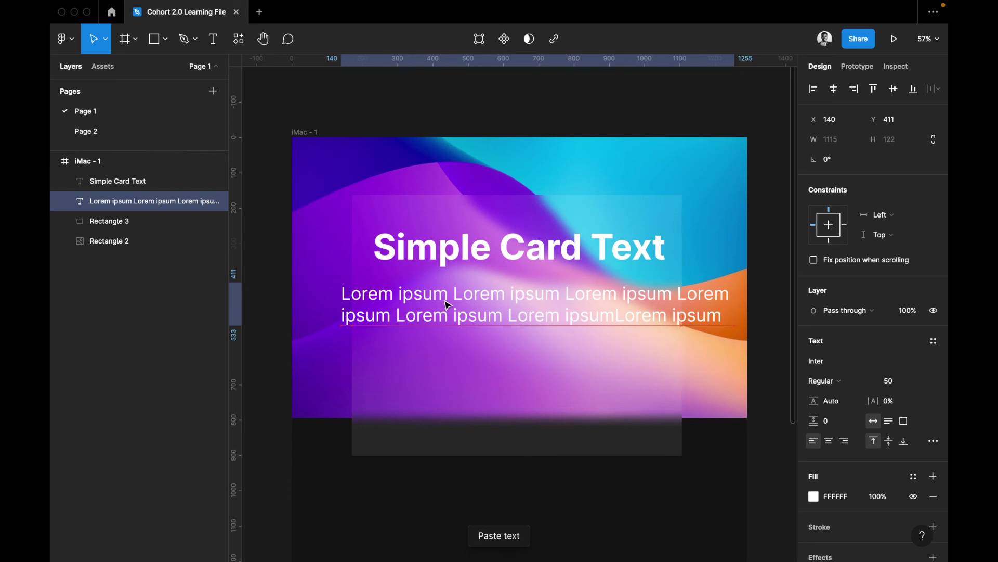
pyautogui.moveTo(453, 303); pyautogui.dragTo(490, 323)
pyautogui.hscroll(4, 490, 323)
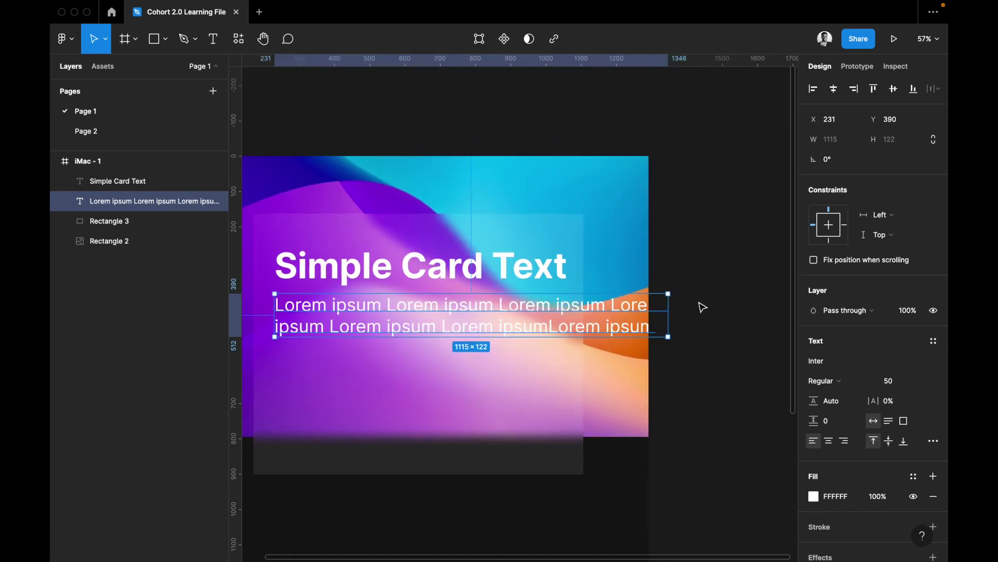
pyautogui.moveTo(605, 312); pyautogui.dragTo(568, 318)
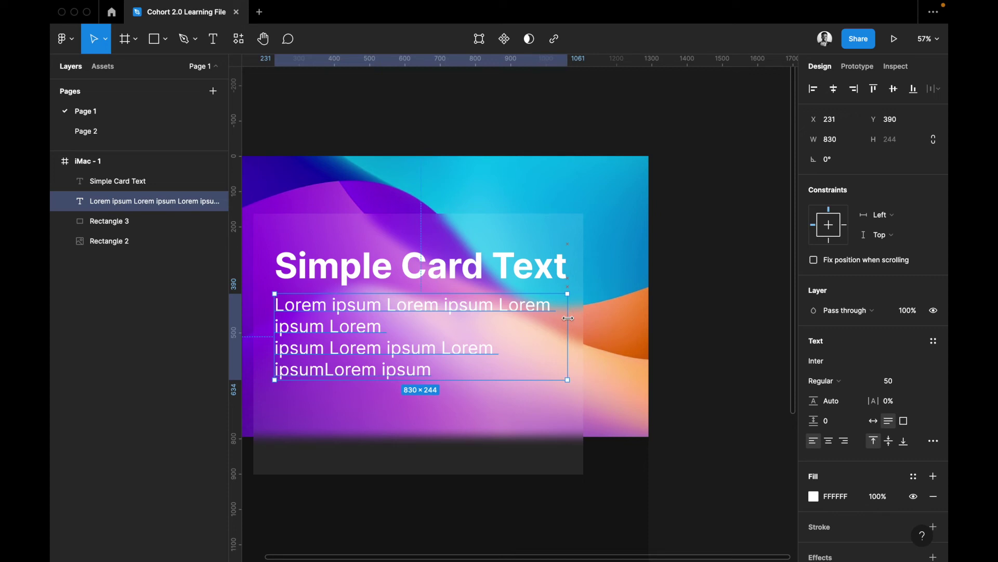
# Set the glass card's background blur to 20
pyautogui.click(477, 422)
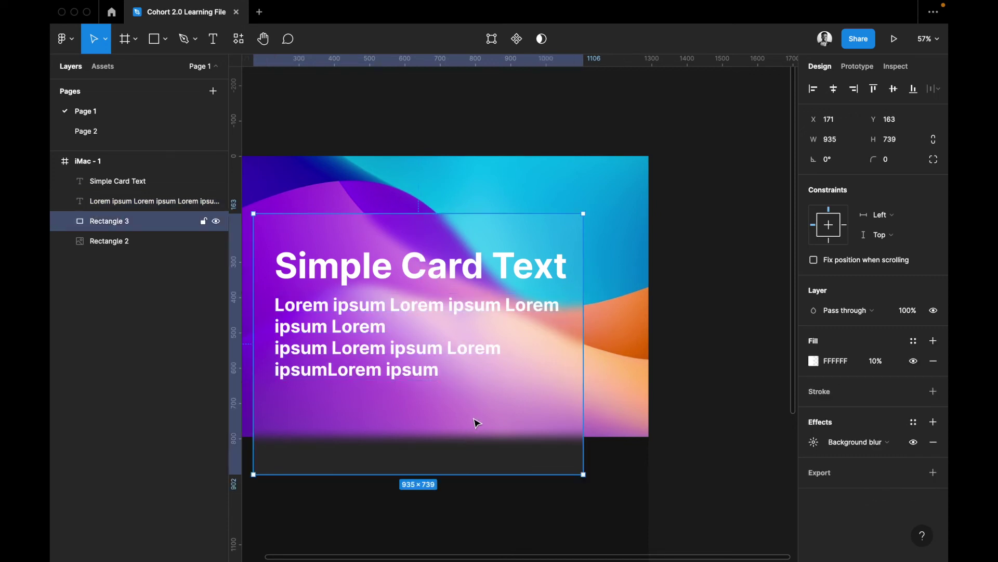
pyautogui.click(813, 443)
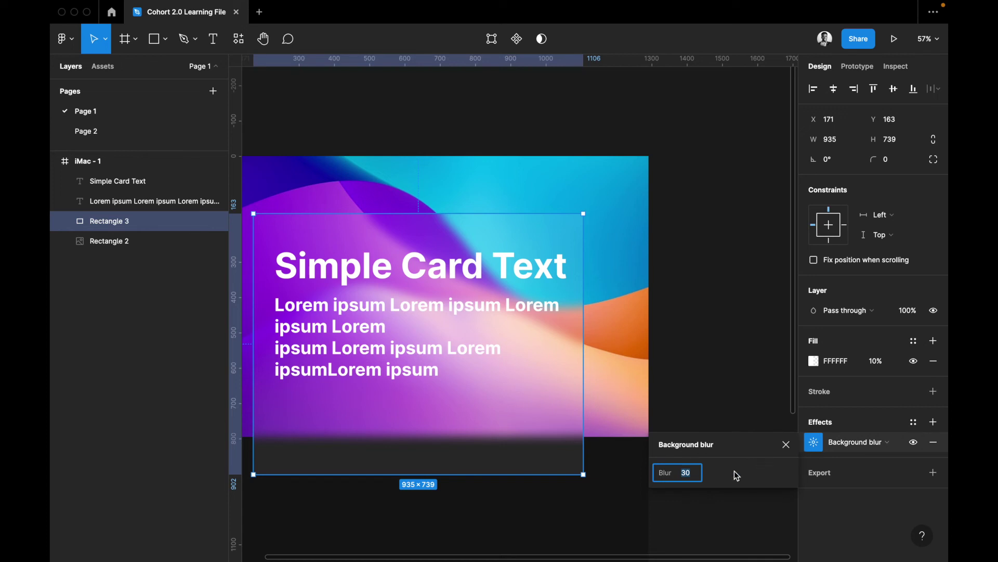
pyautogui.write('20')
pyautogui.press('Return')
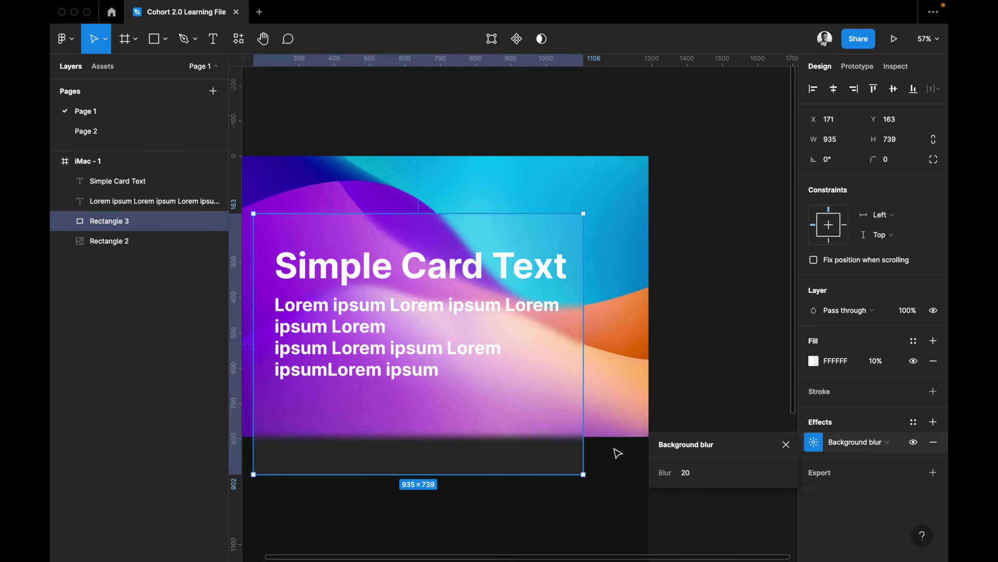
pyautogui.hscroll(-2, 614, 448)
pyautogui.hscroll(-2, 614, 448)
pyautogui.scroll(2, 614, 448)
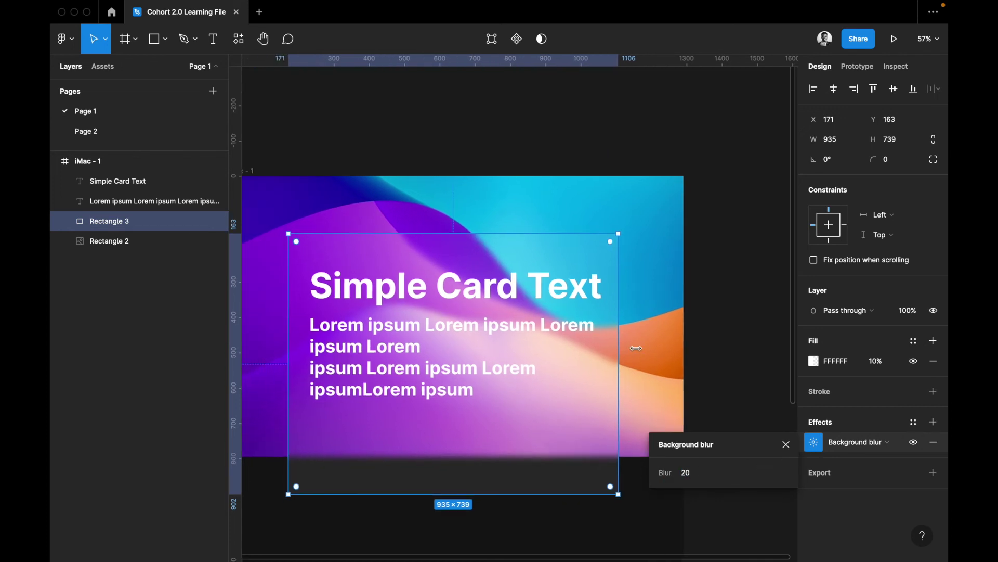
# Add a 40% black 000000 overlay fill to the background image rectangle
pyautogui.click(656, 262)
pyautogui.click(934, 341)
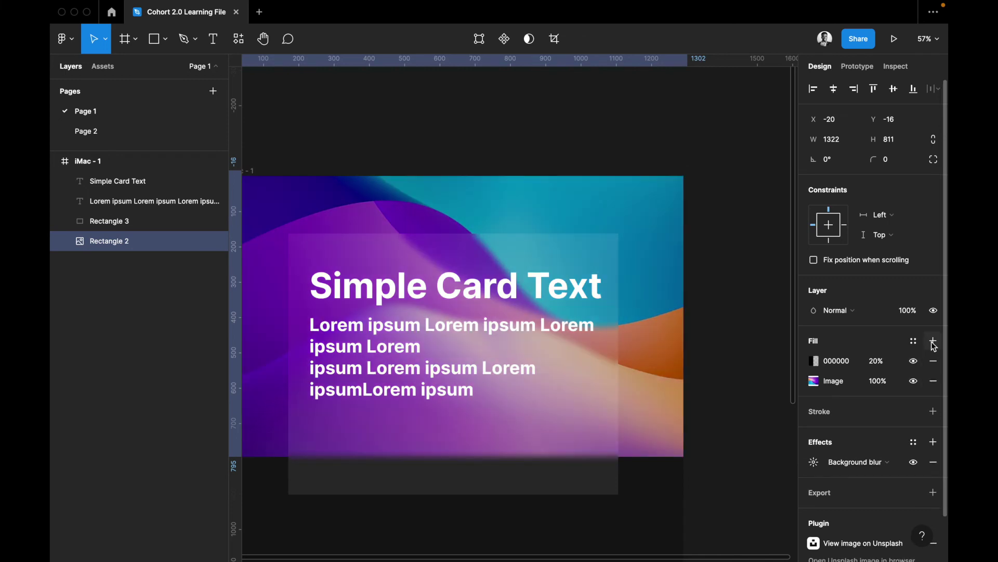
pyautogui.click(879, 361)
pyautogui.write('40')
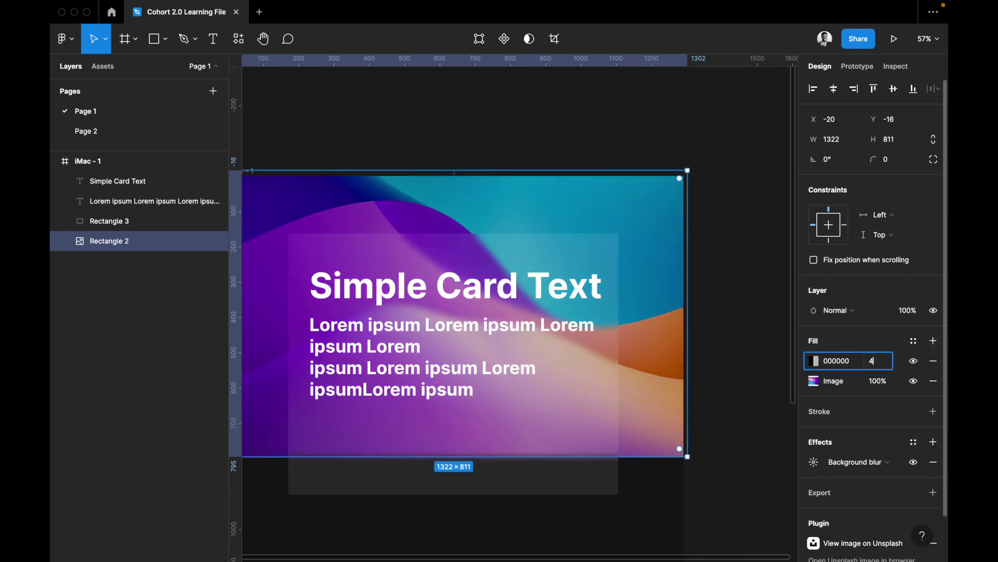
pyautogui.press('Return')
pyautogui.press('Escape')
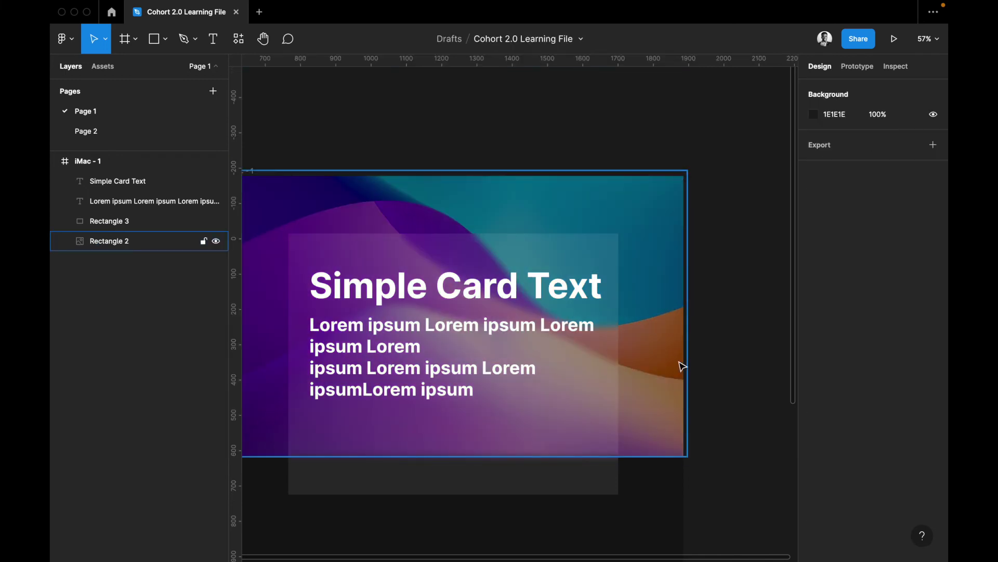
pyautogui.hscroll(-3, 682, 366)
pyautogui.hscroll(-2, 682, 369)
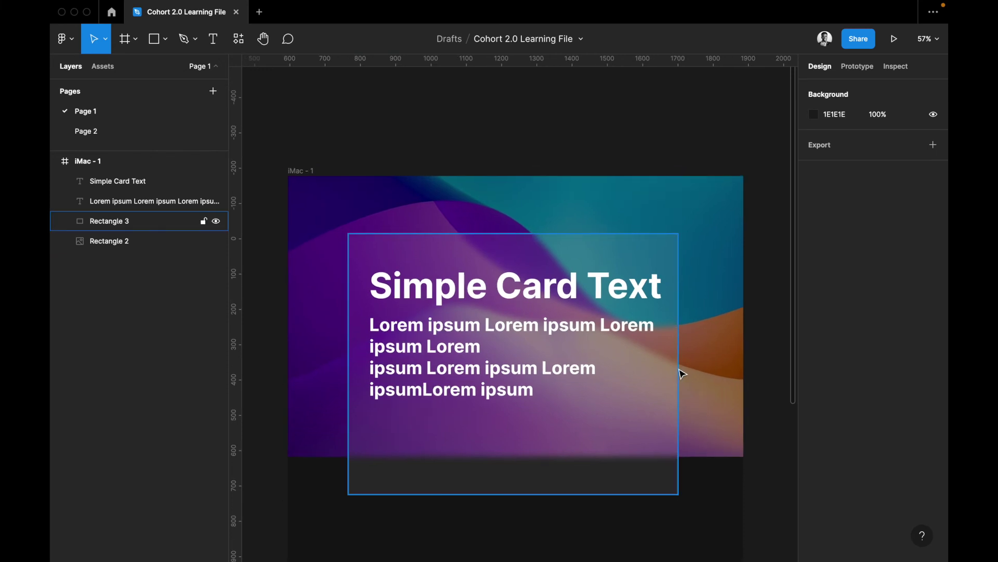
# Round the glass card's corners to radius 50
pyautogui.click(670, 480)
pyautogui.click(895, 157)
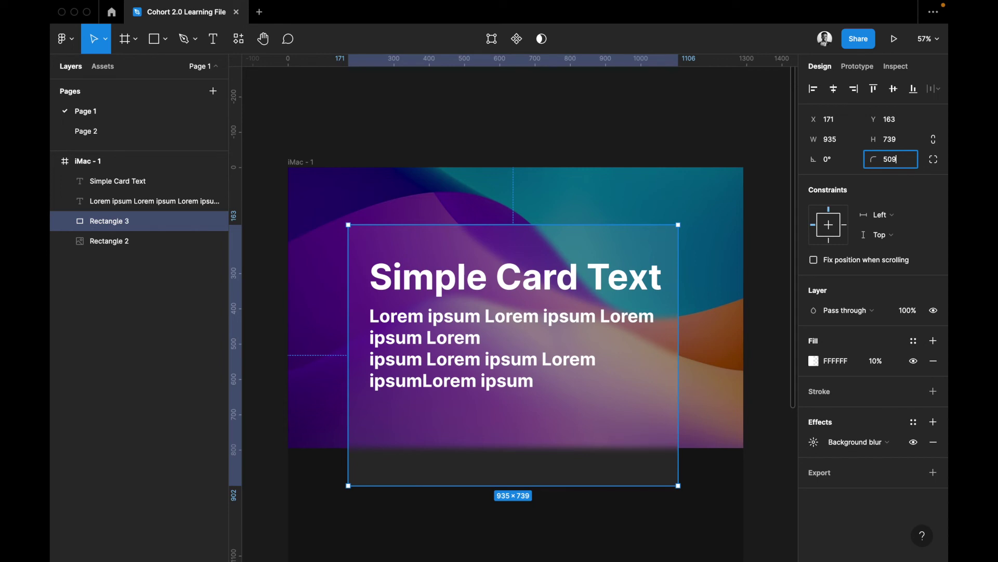
pyautogui.press('Return')
# Check the background image's effect and keep it as Background blur
pyautogui.click(712, 360)
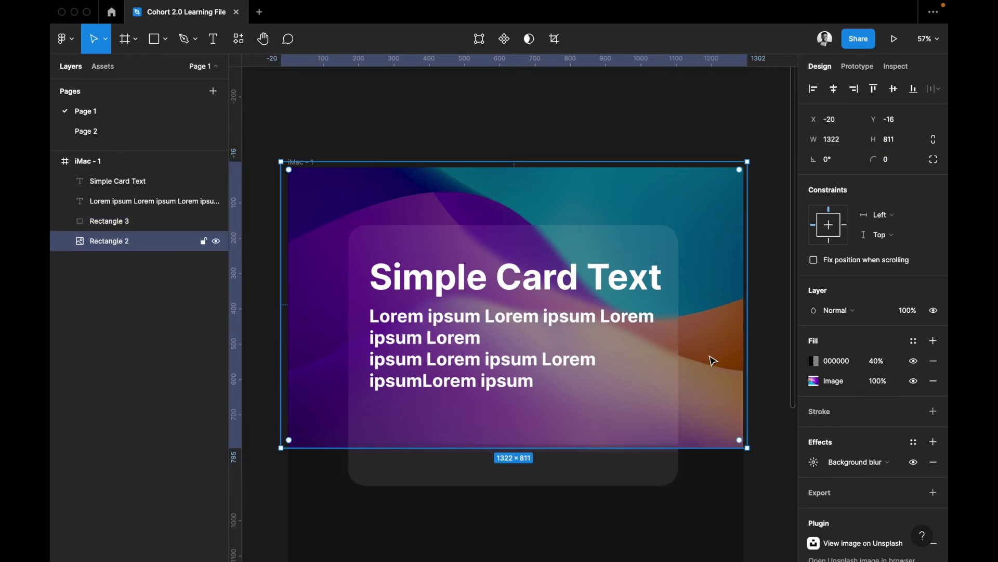
pyautogui.hscroll(3, 577, 455)
pyautogui.scroll(-1, 577, 455)
pyautogui.hscroll(-2, 578, 456)
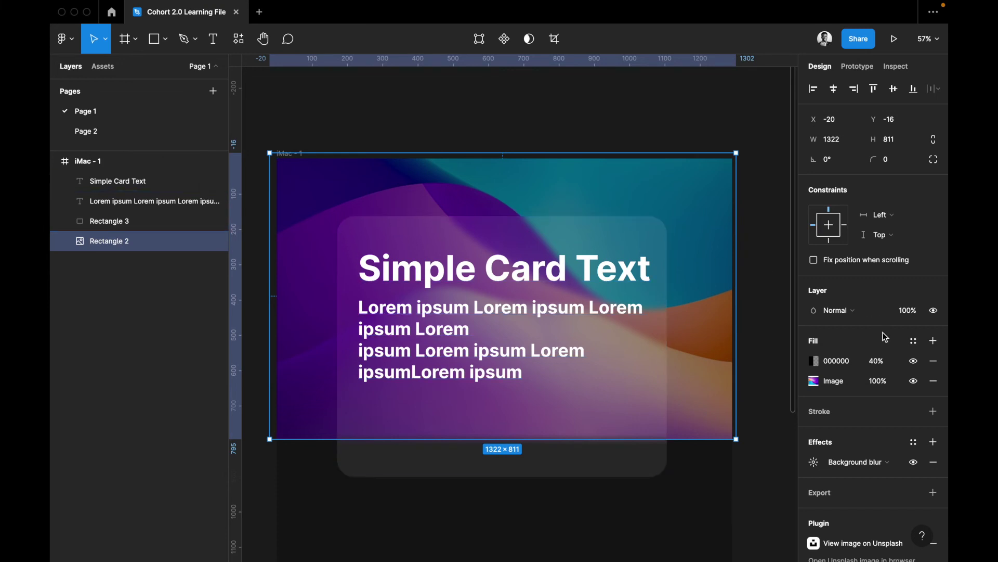
pyautogui.scroll(-2, 884, 338)
pyautogui.click(856, 416)
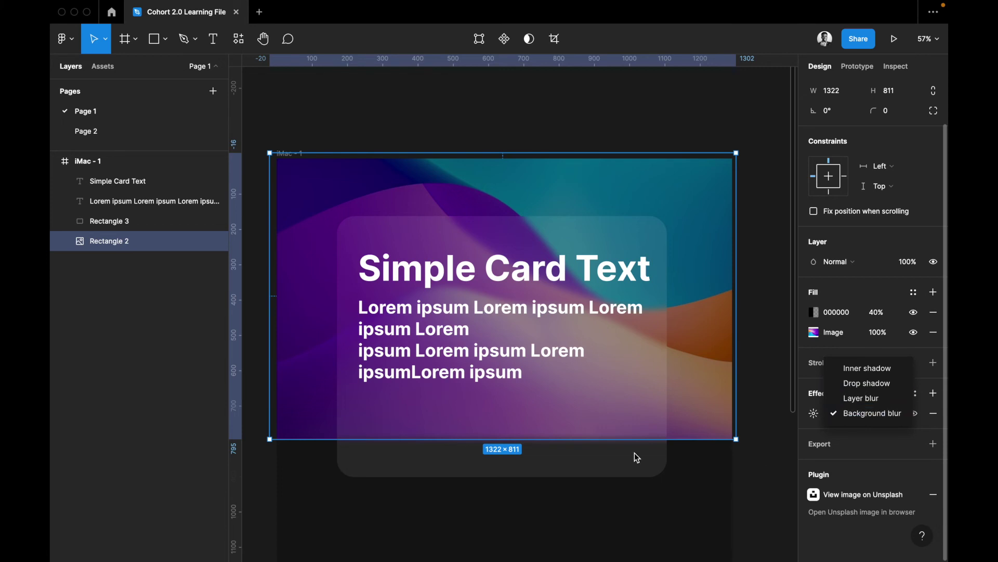
pyautogui.click(749, 416)
pyautogui.scroll(-8, 678, 530)
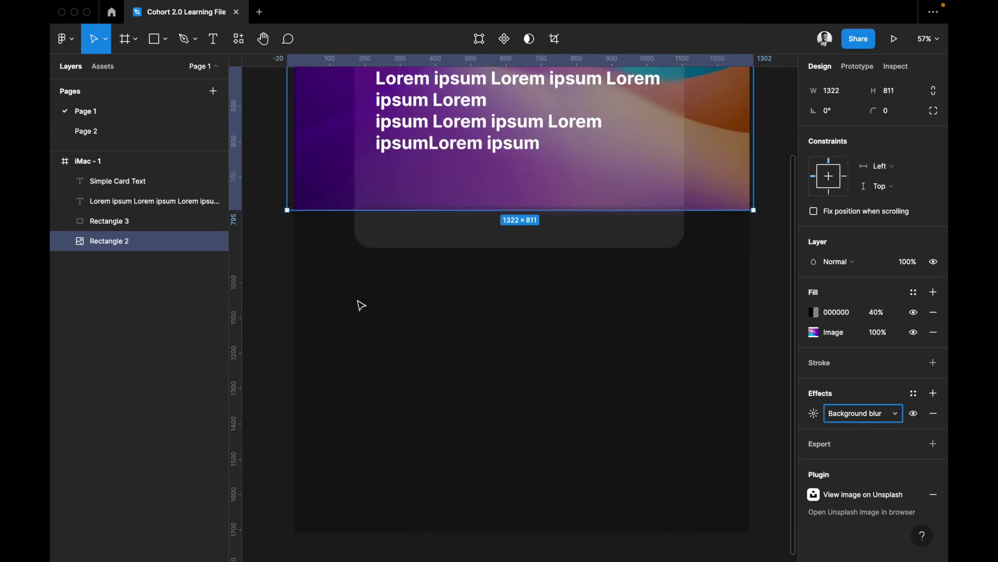
# Draw a grey 1087 × 578 rectangle below the glass card with a 434 × 317 rectangle inside
pyautogui.press('r')
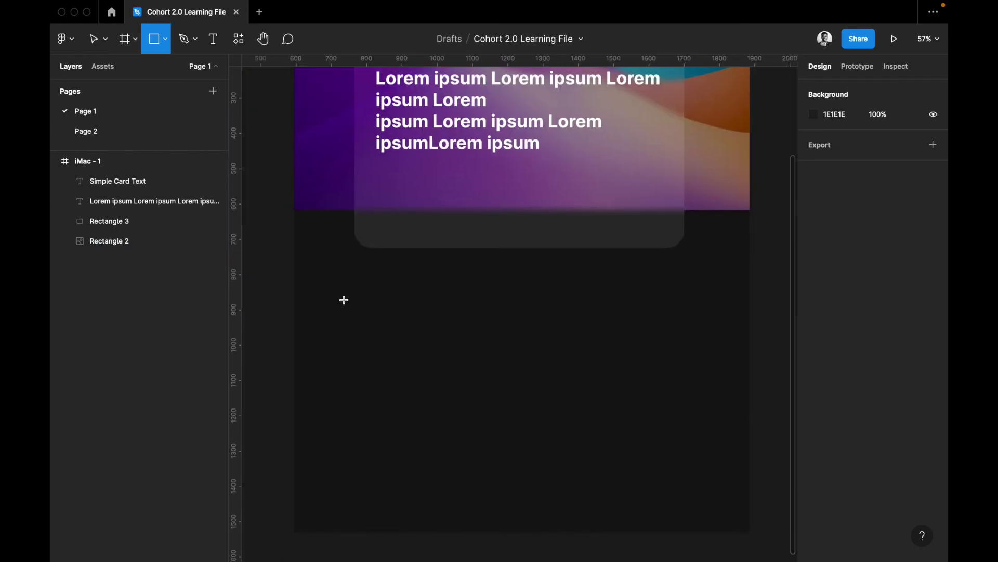
pyautogui.moveTo(330, 300)
pyautogui.mouseDown()
pyautogui.moveTo(709, 485)
pyautogui.moveTo(714, 504)
pyautogui.mouseUp()
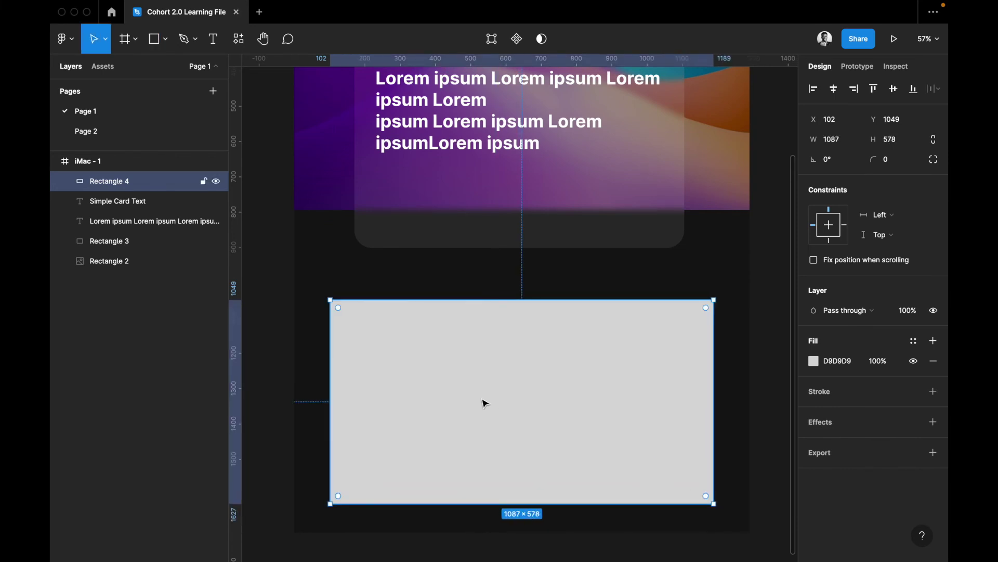
pyautogui.press('r')
pyautogui.moveTo(412, 344); pyautogui.dragTo(565, 456)
# Give the inner card a white FFFFFF fill and corner radius 50
pyautogui.click(852, 367)
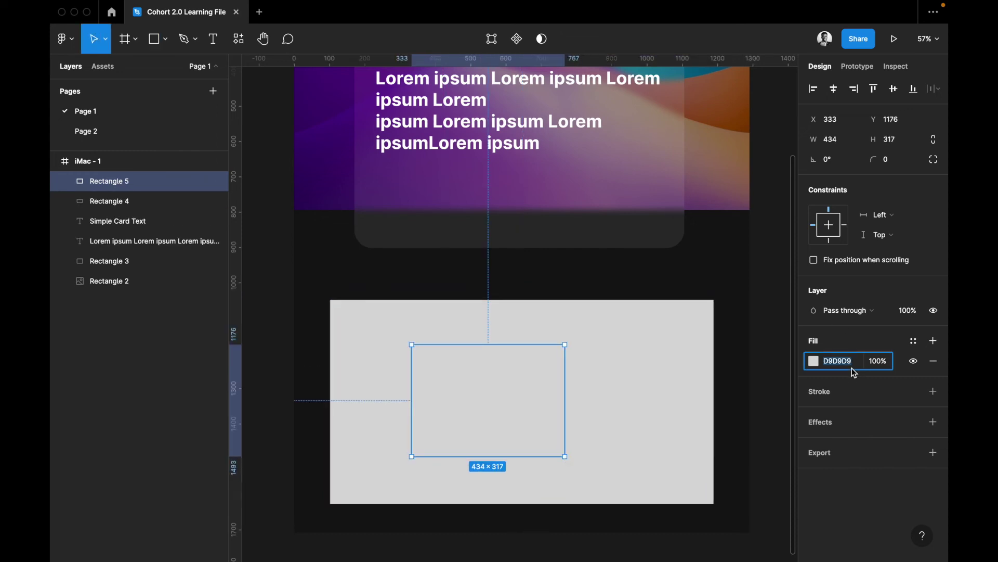
pyautogui.write('fff')
pyautogui.press('Return')
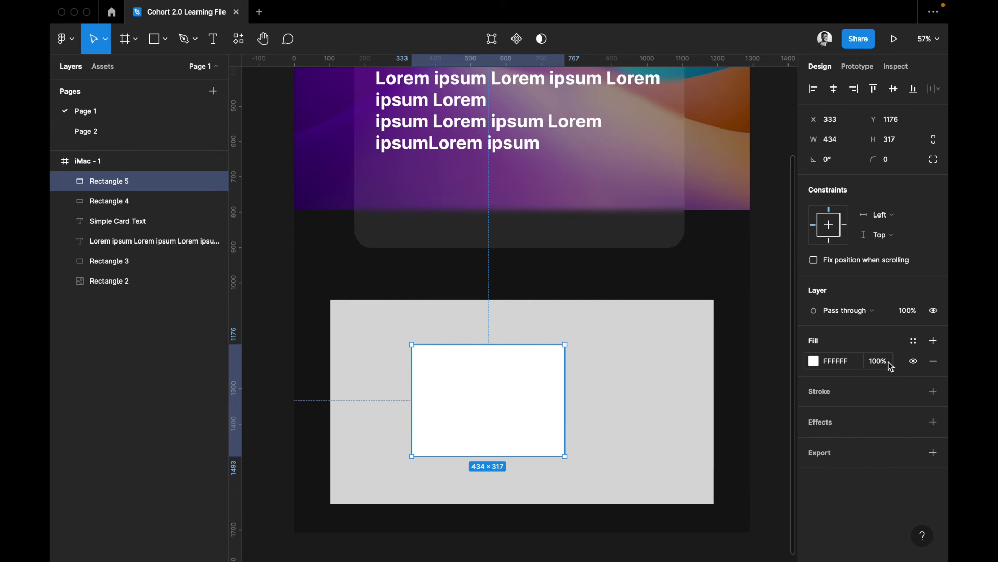
pyautogui.click(895, 160)
pyautogui.write('50')
pyautogui.press('Return')
pyautogui.hscroll(-2, 511, 397)
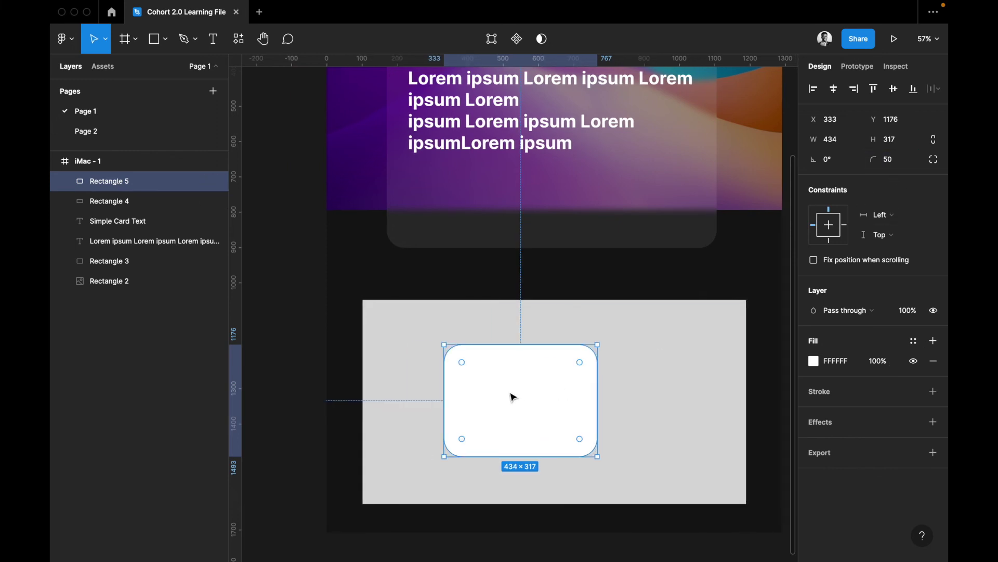
pyautogui.scroll(3, 511, 397)
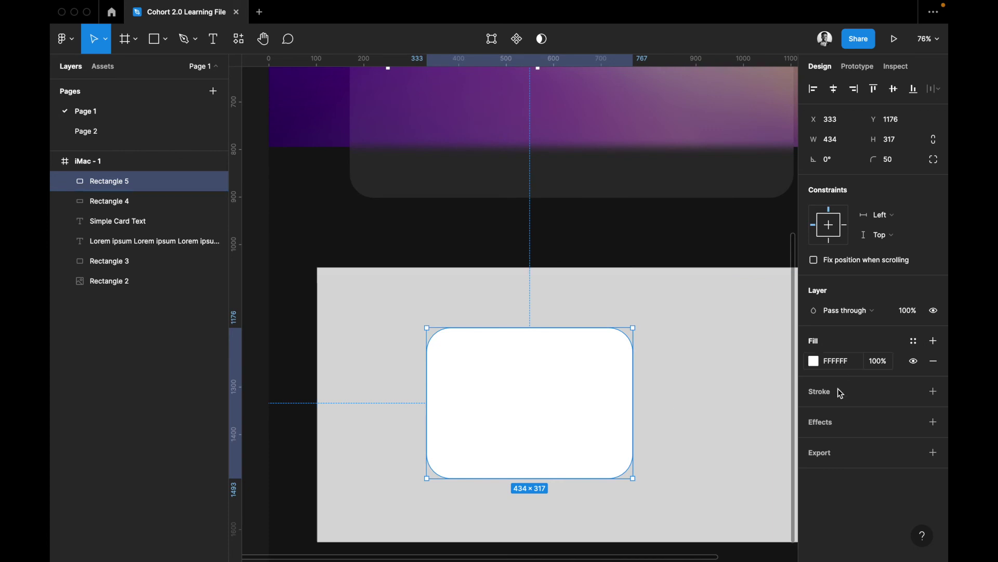
# Add a drop shadow to the white card with blur 50 and spread 20
pyautogui.click(841, 421)
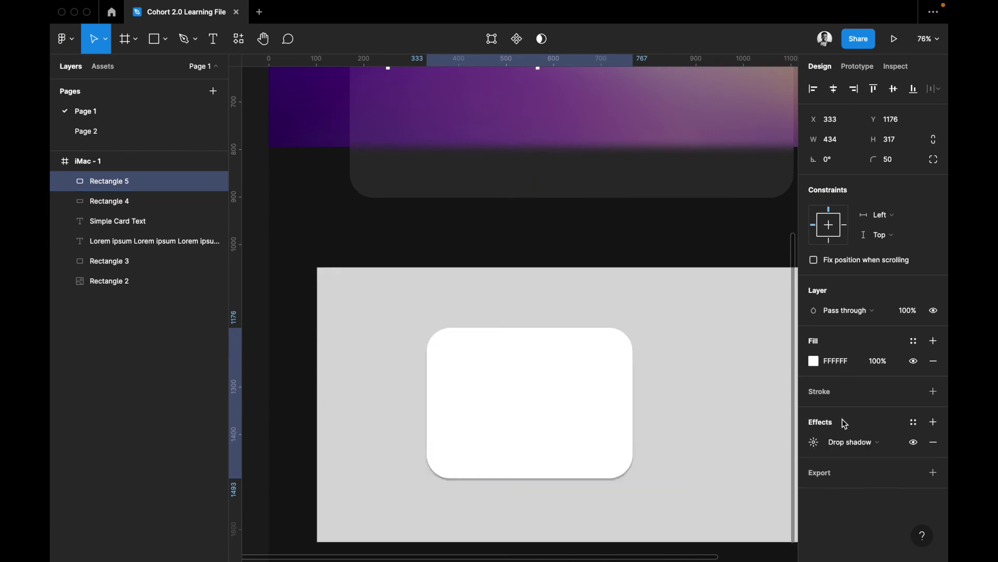
pyautogui.click(826, 446)
pyautogui.click(822, 450)
pyautogui.click(820, 450)
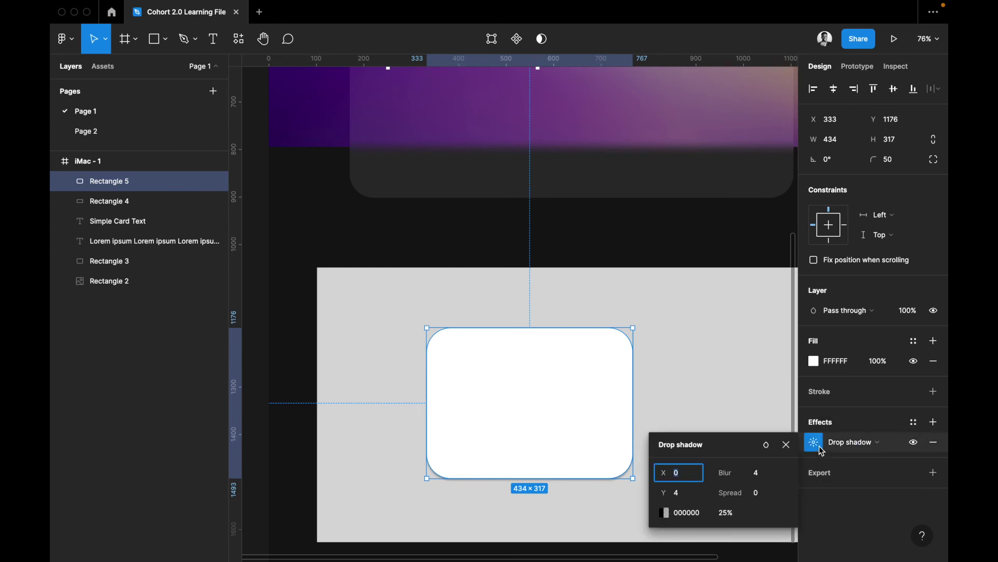
pyautogui.click(764, 474)
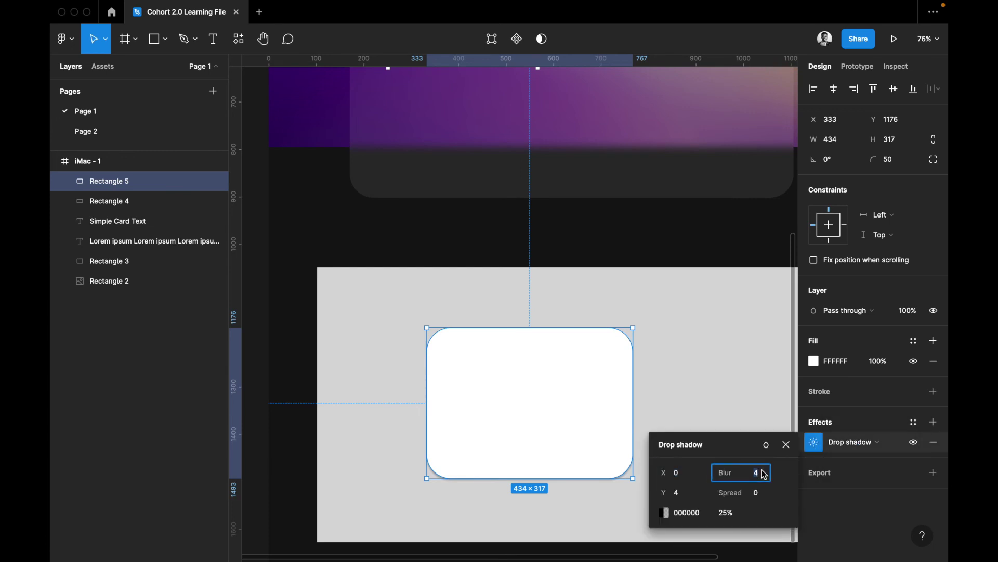
pyautogui.write('50')
pyautogui.press('Return')
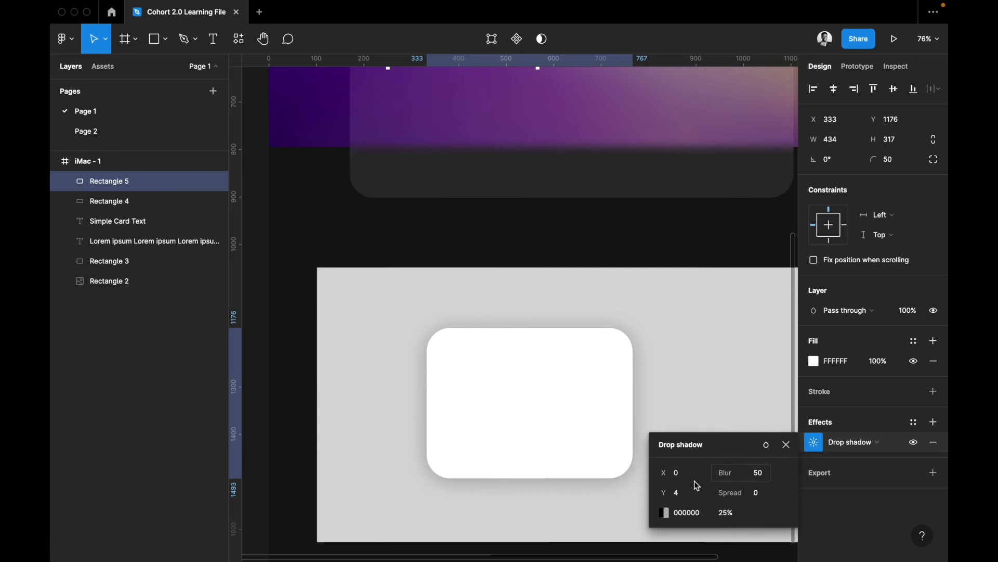
pyautogui.click(764, 495)
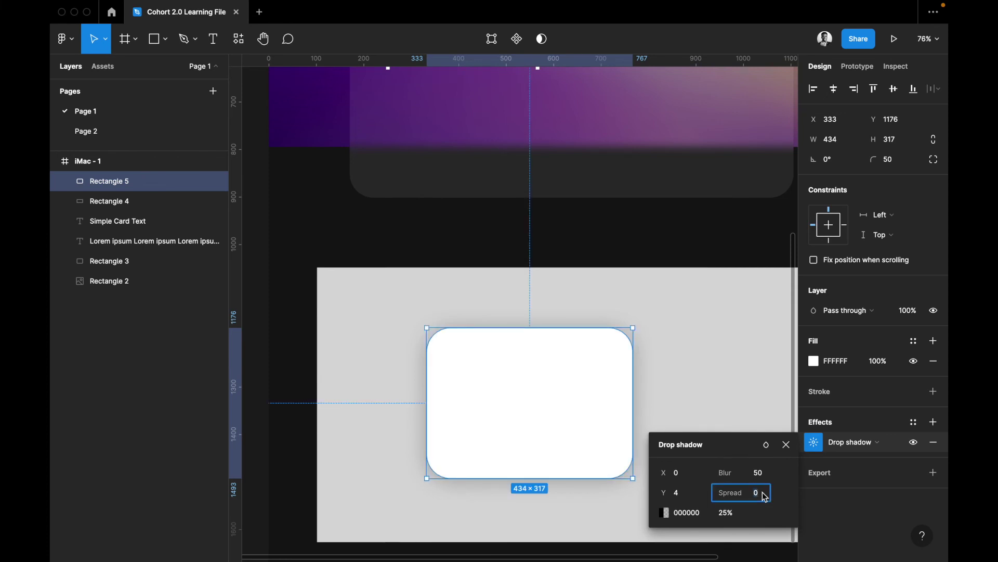
pyautogui.press('Return')
pyautogui.hscroll(2, 603, 431)
pyautogui.scroll(-1, 604, 432)
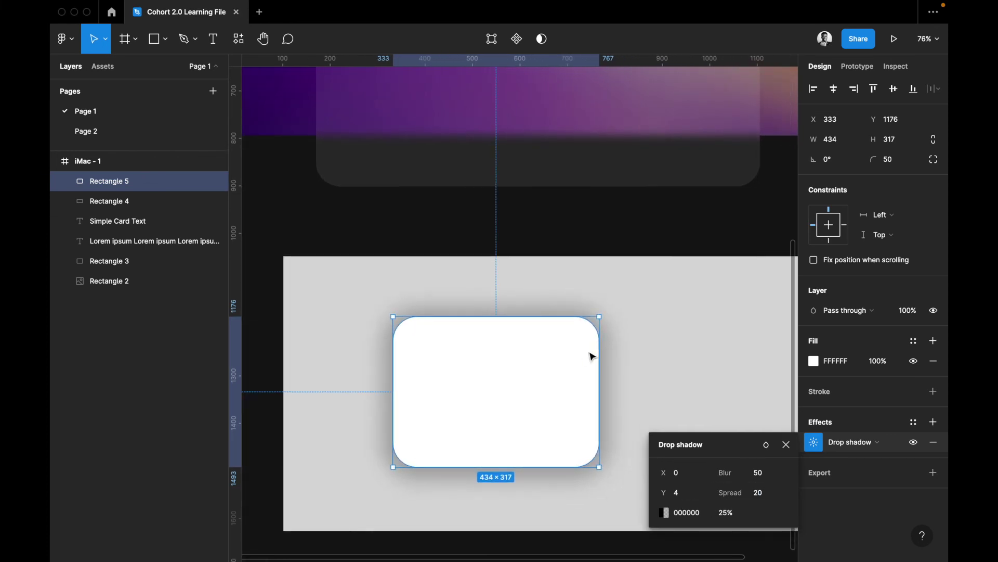
# Refine the shadow to 5% opacity, spread 30 and blur 60
pyautogui.click(725, 518)
pyautogui.write('10')
pyautogui.press('Return')
pyautogui.click(728, 513)
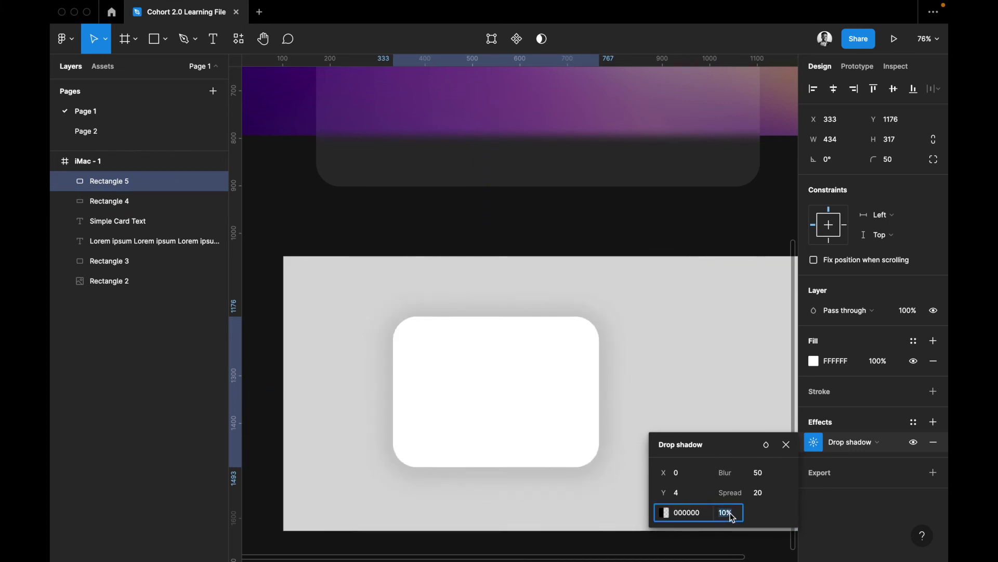
pyautogui.write('5')
pyautogui.press('Return')
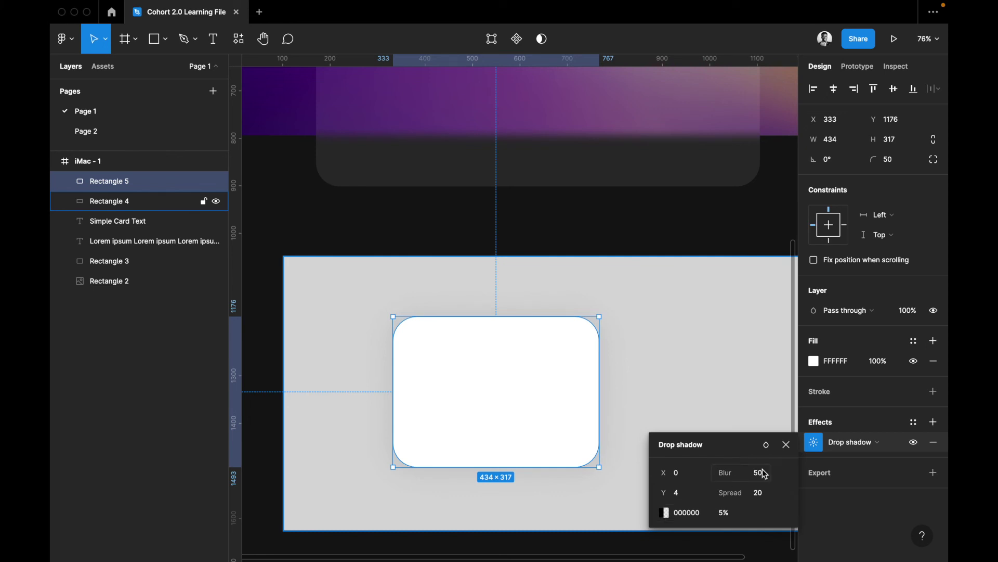
pyautogui.click(762, 494)
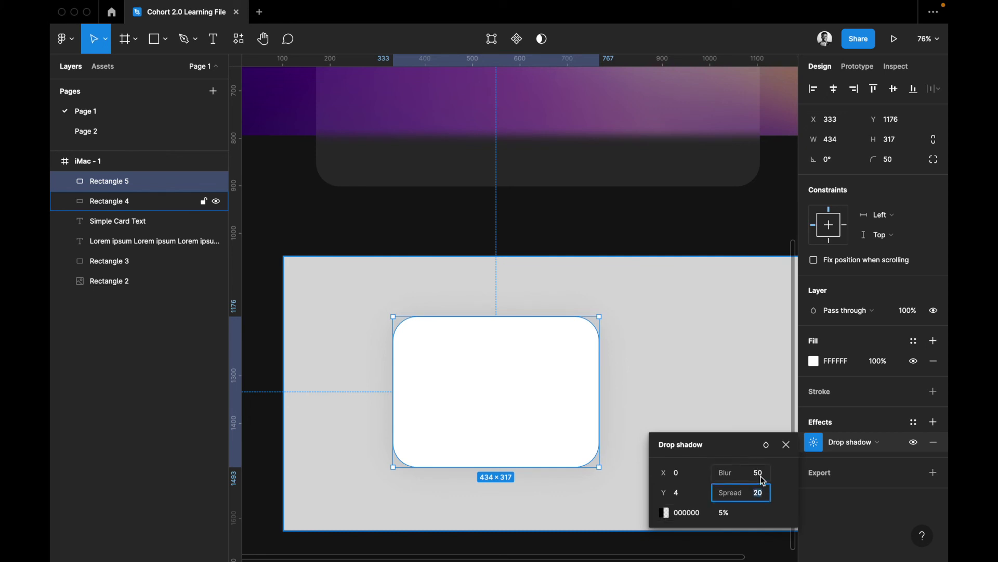
pyautogui.write('30')
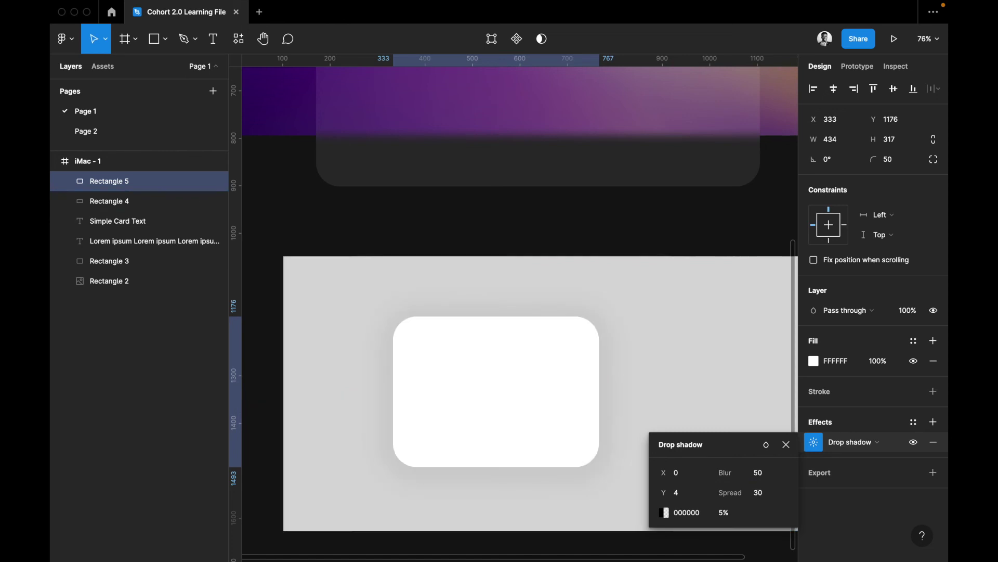
pyautogui.click(765, 481)
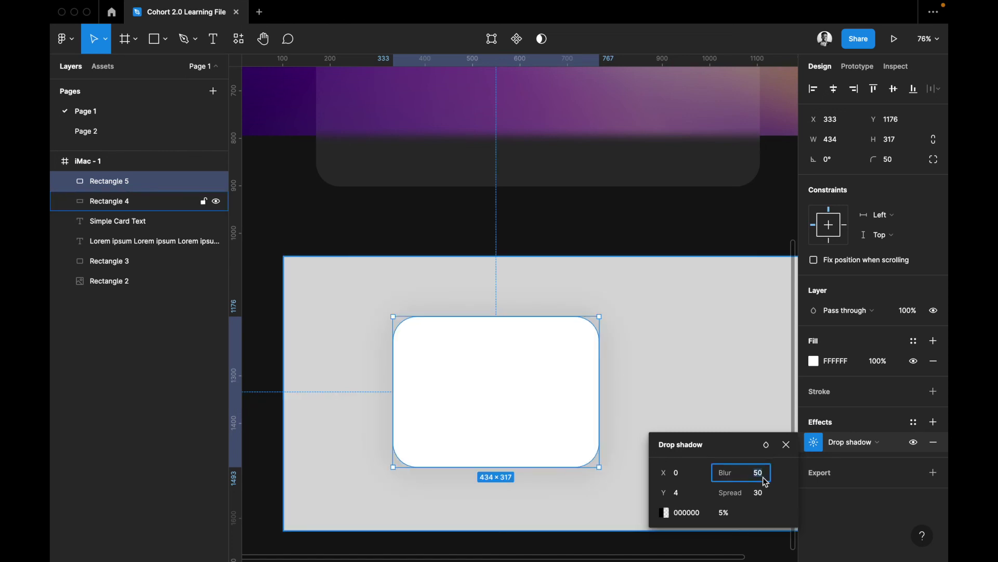
pyautogui.write('60')
pyautogui.press('Return')
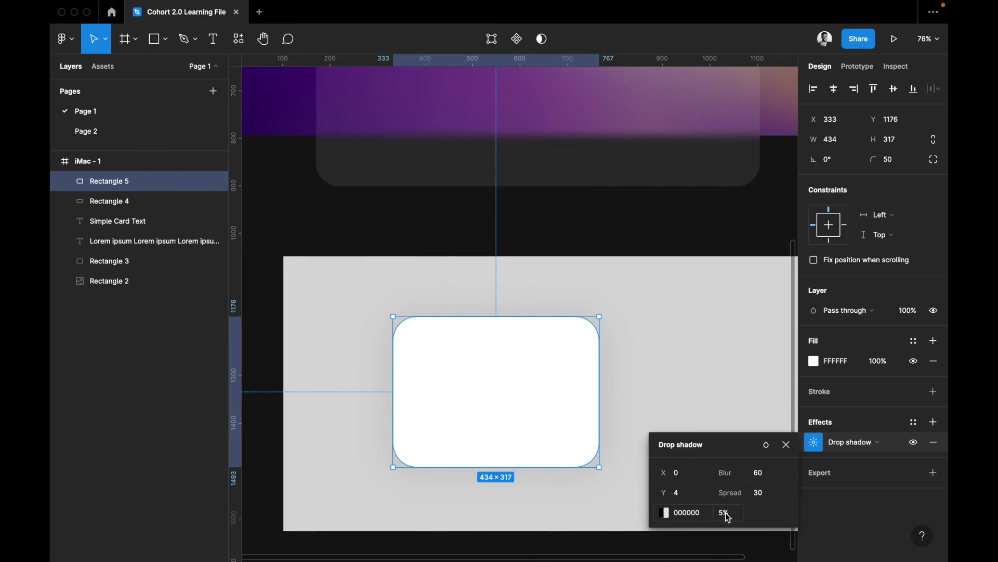
# Change the shadow colour to grey 4F4F4F
pyautogui.click(666, 513)
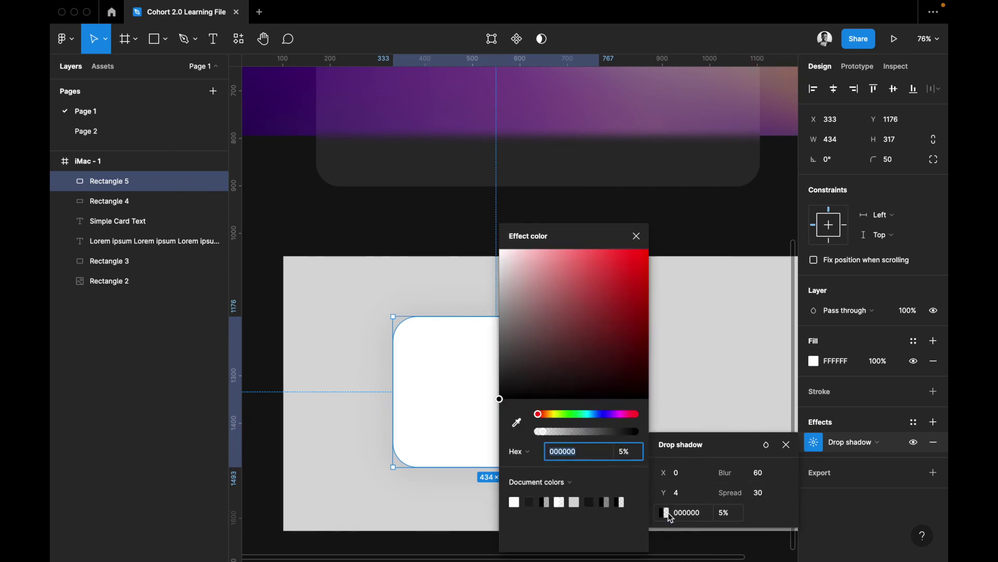
pyautogui.moveTo(491, 336); pyautogui.dragTo(494, 332)
pyautogui.moveTo(494, 246); pyautogui.dragTo(483, 359)
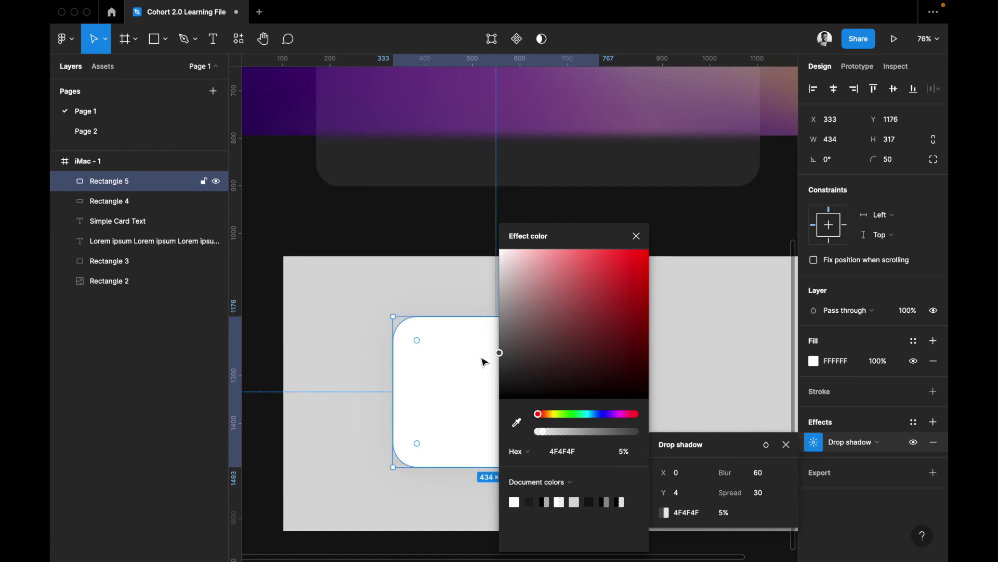
pyautogui.press('Escape')
pyautogui.click(656, 398)
pyautogui.hscroll(3, 655, 398)
pyautogui.scroll(-2, 655, 397)
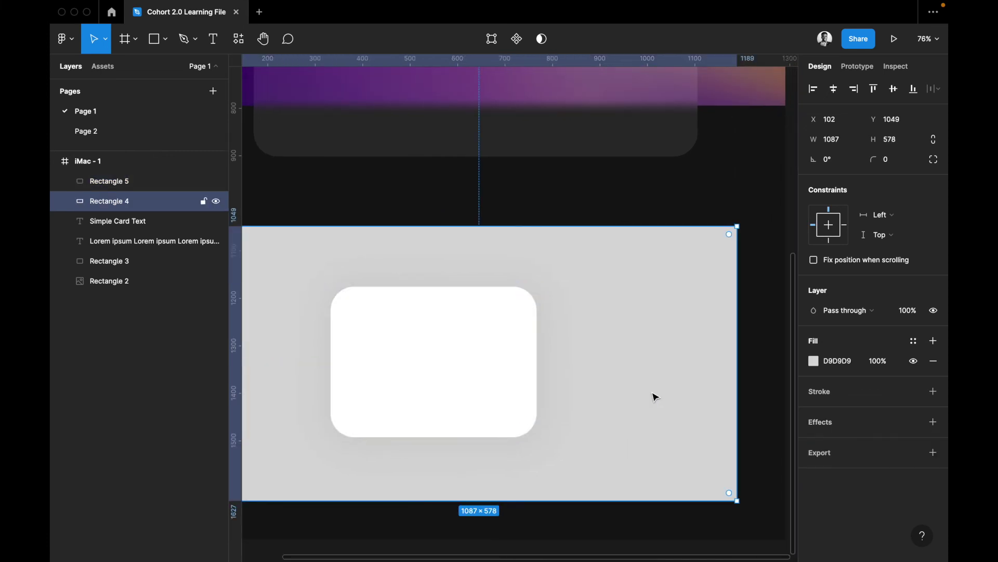
# Hide and reshow the white card's drop shadow to compare, leaving it visible
pyautogui.scroll(-5, 649, 400)
pyautogui.scroll(6, 566, 407)
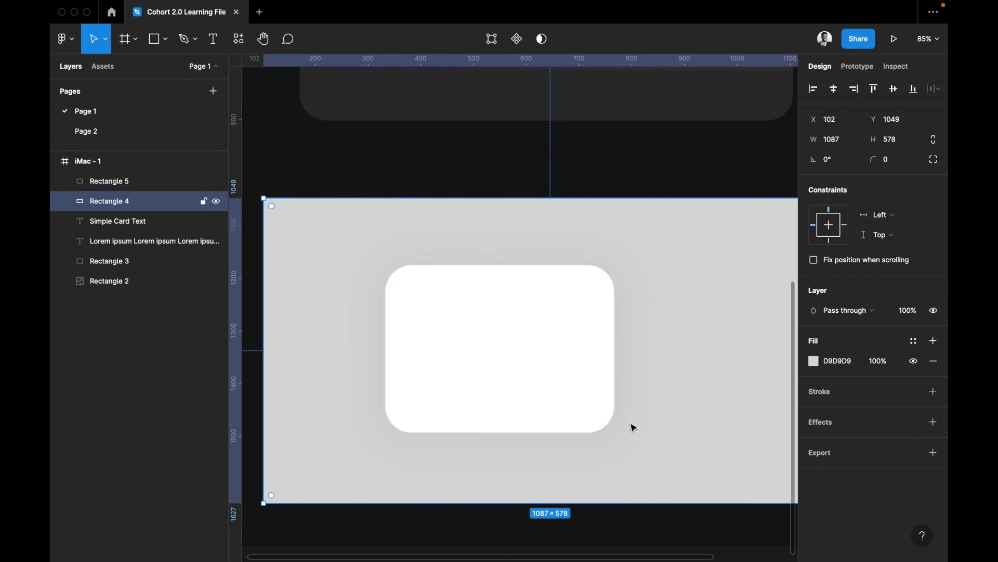
pyautogui.click(572, 392)
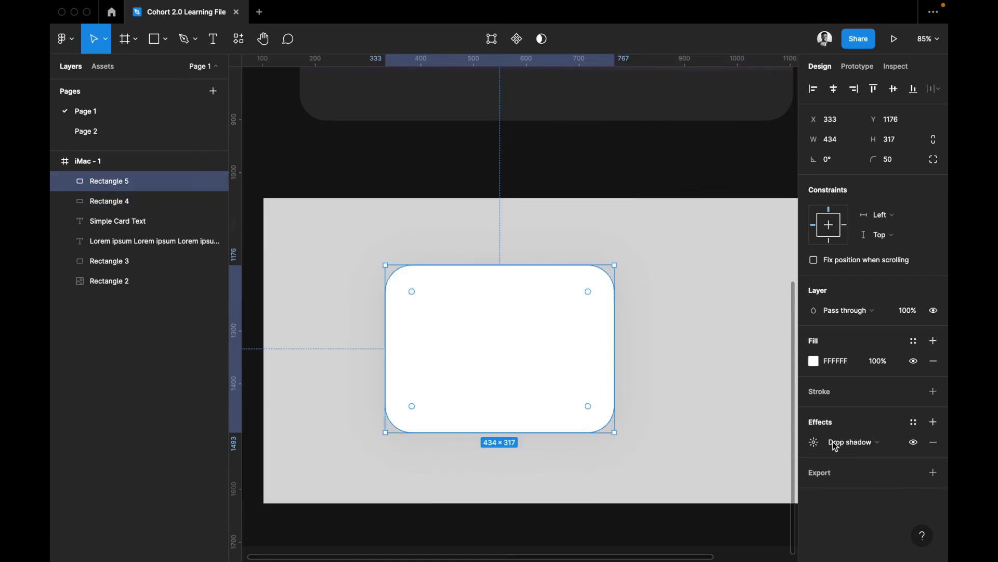
pyautogui.click(913, 442)
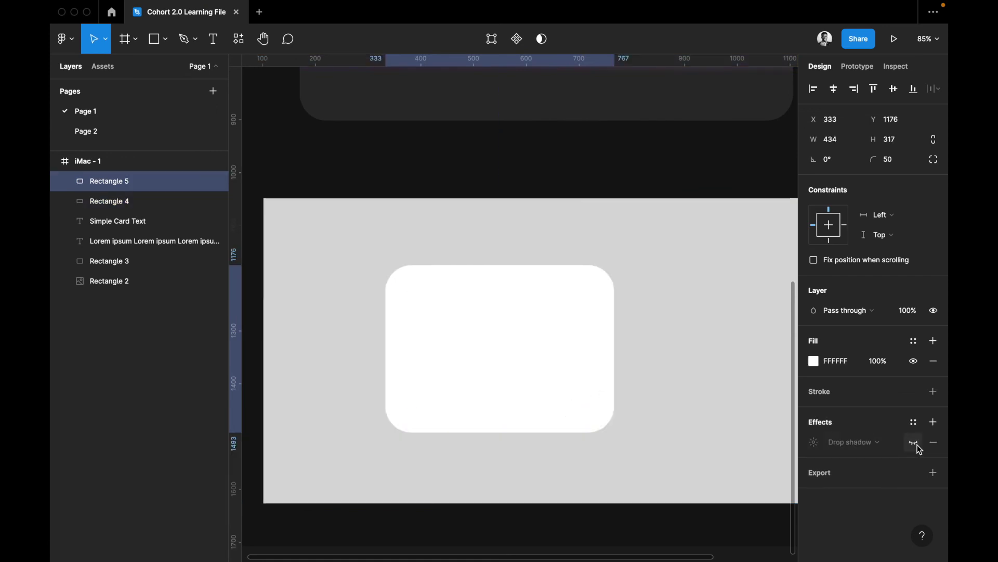
pyautogui.click(639, 446)
pyautogui.click(582, 397)
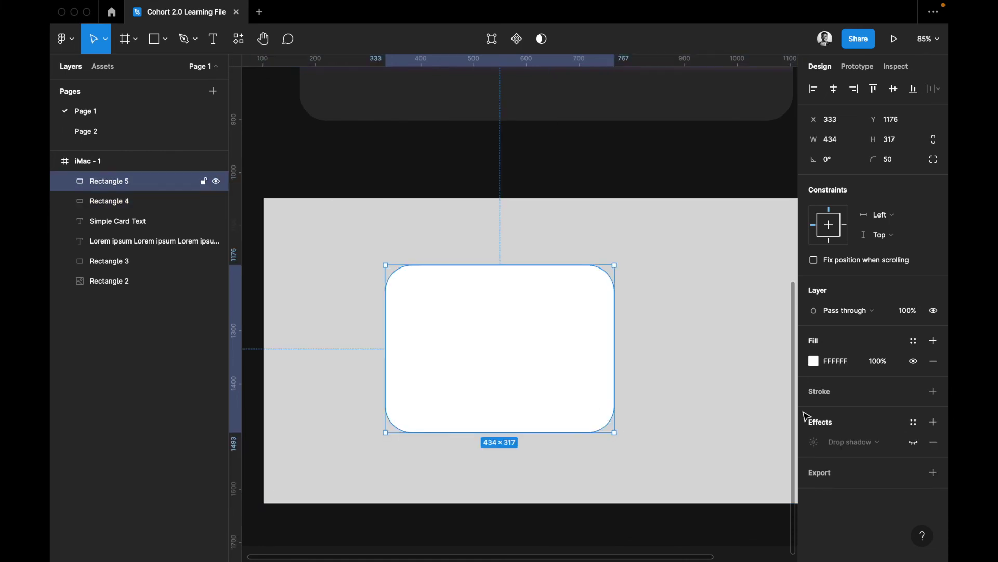
pyautogui.click(910, 443)
pyautogui.click(659, 435)
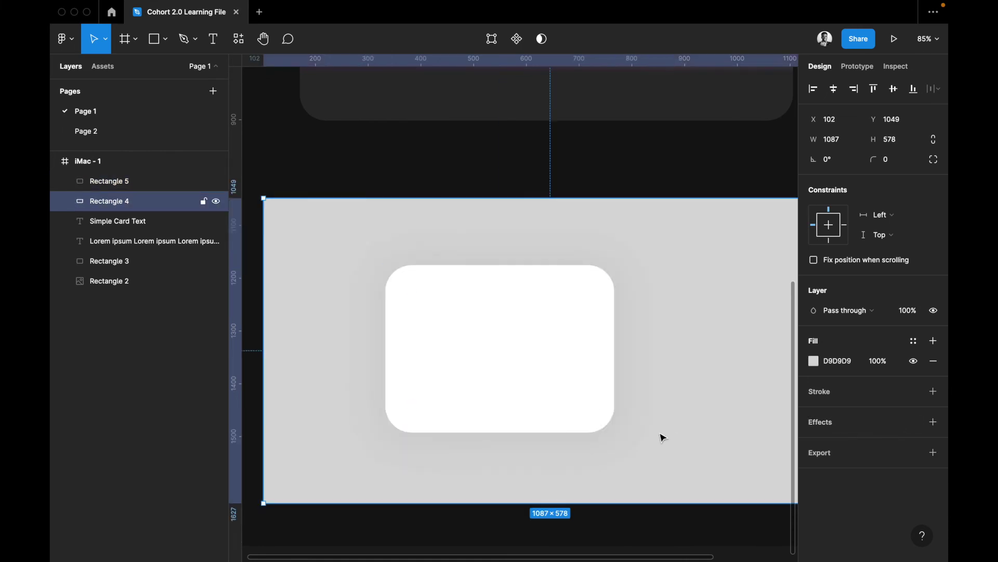
pyautogui.click(507, 371)
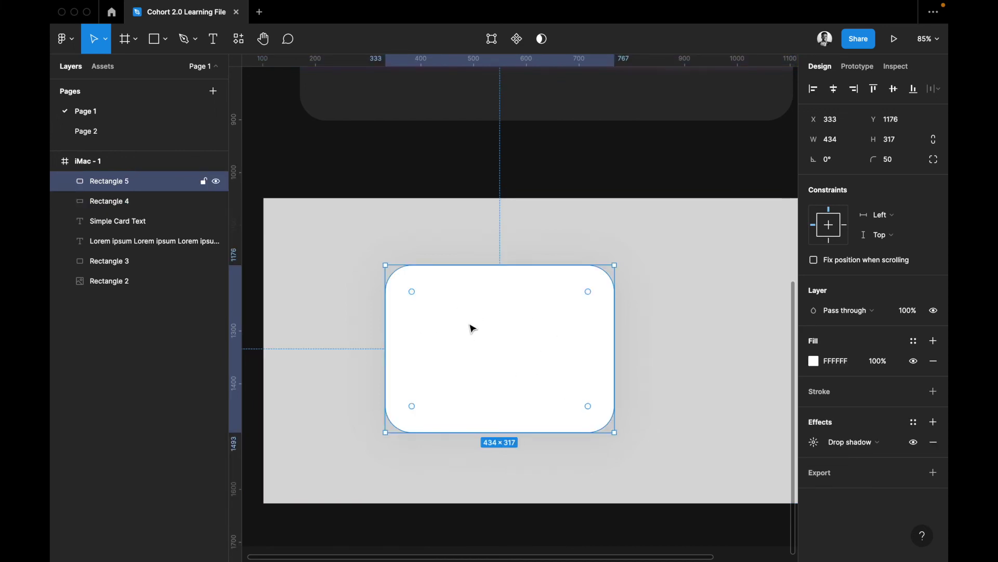
pyautogui.click(596, 243)
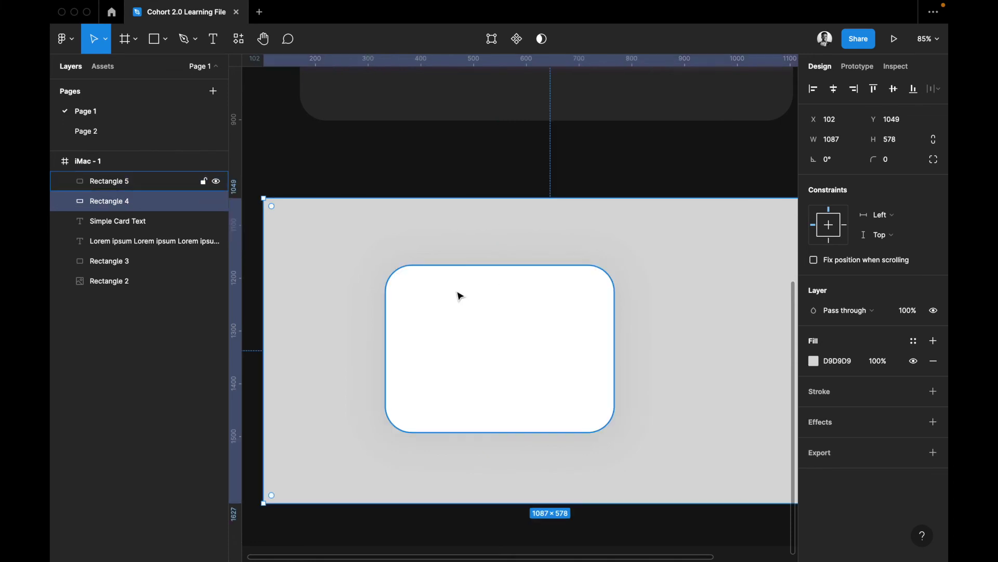
# Draw an 80×80 grey avatar circle at the white card's top-left corner
pyautogui.press('o')
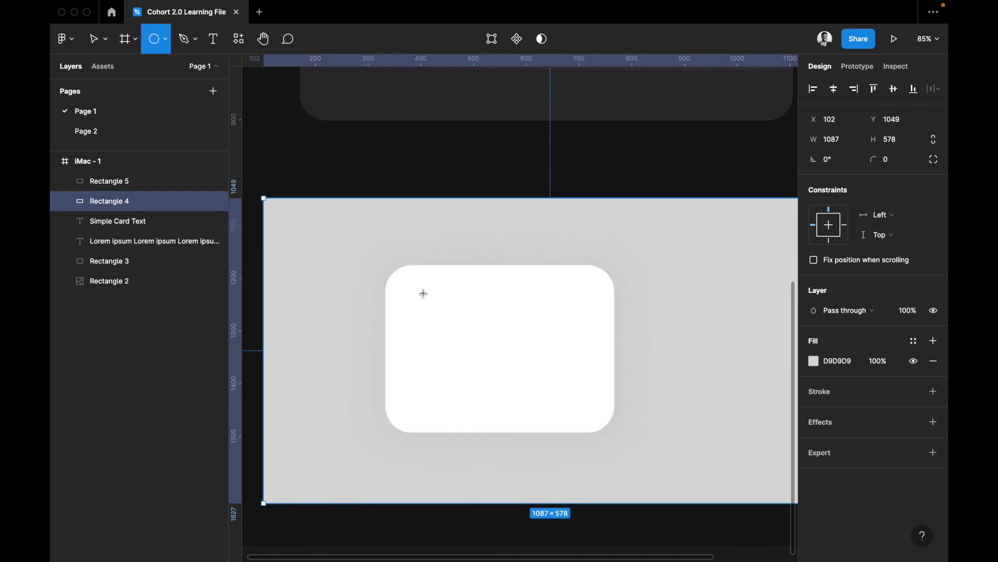
pyautogui.moveTo(411, 289)
pyautogui.mouseDown()
pyautogui.moveTo(458, 335)
pyautogui.moveTo(435, 310)
pyautogui.moveTo(444, 323)
pyautogui.mouseUp()
pyautogui.scroll(5, 416, 155)
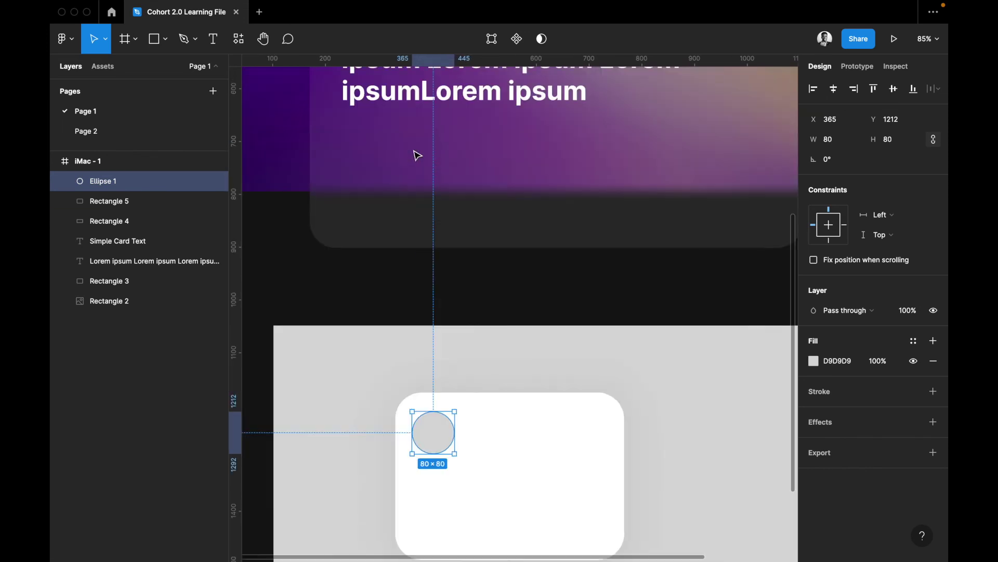
pyautogui.scroll(2, 418, 140)
# Paste a copy of the Lorem ipsum text onto the white card, resized to 830 × 60
pyautogui.click(423, 126)
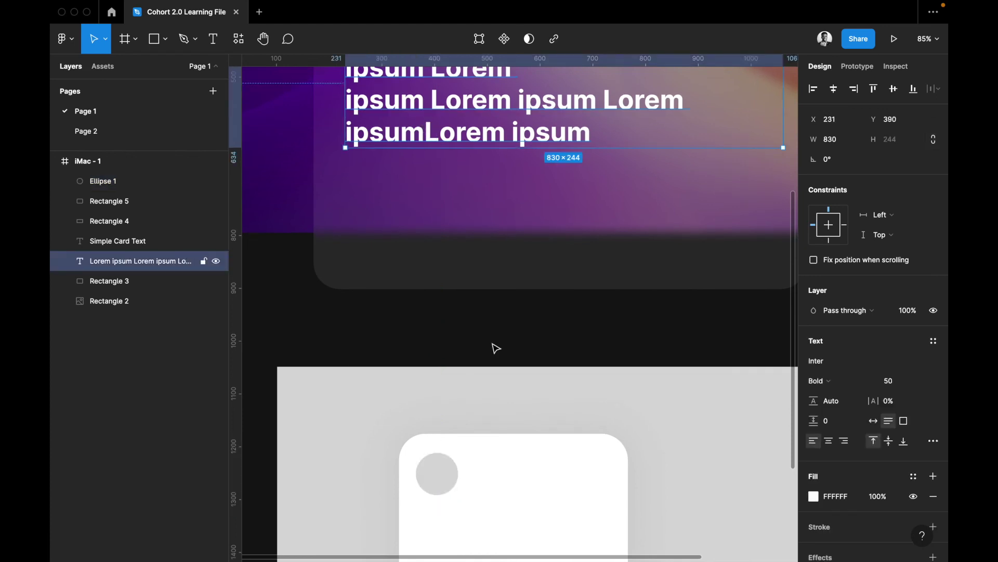
pyautogui.scroll(-7, 496, 348)
pyautogui.click(423, 386)
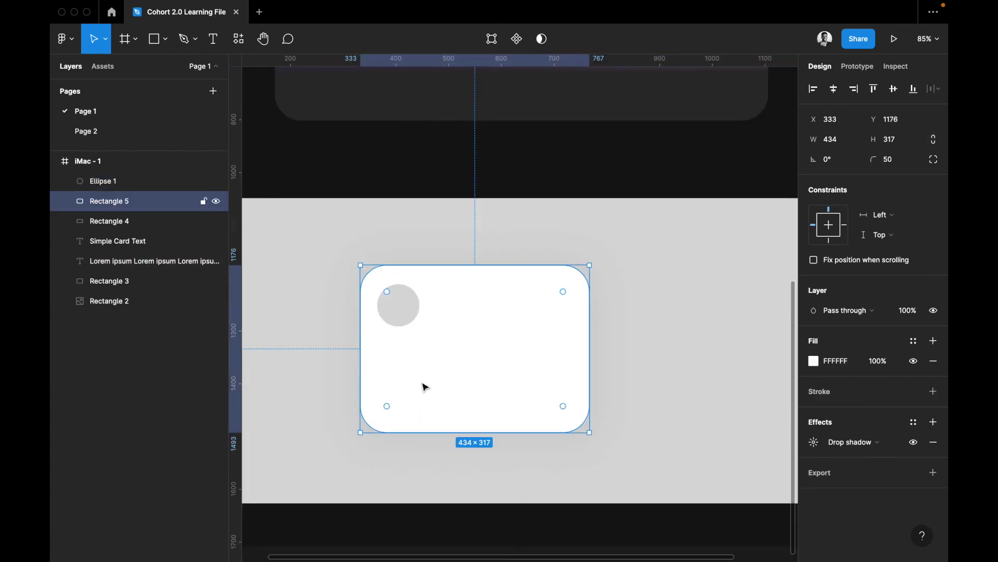
pyautogui.press('super+v')
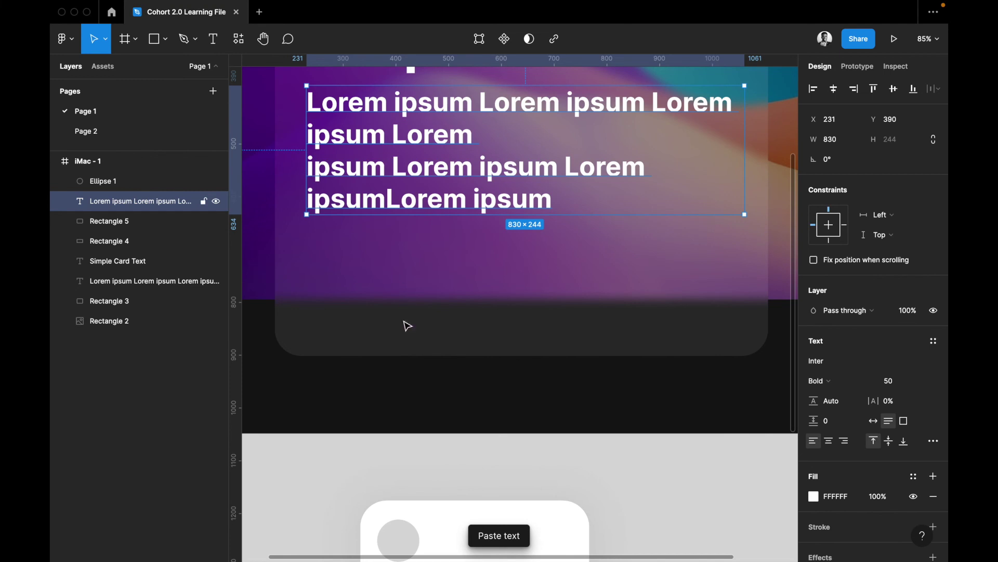
pyautogui.moveTo(383, 137); pyautogui.dragTo(430, 531)
pyautogui.scroll(-6, 429, 531)
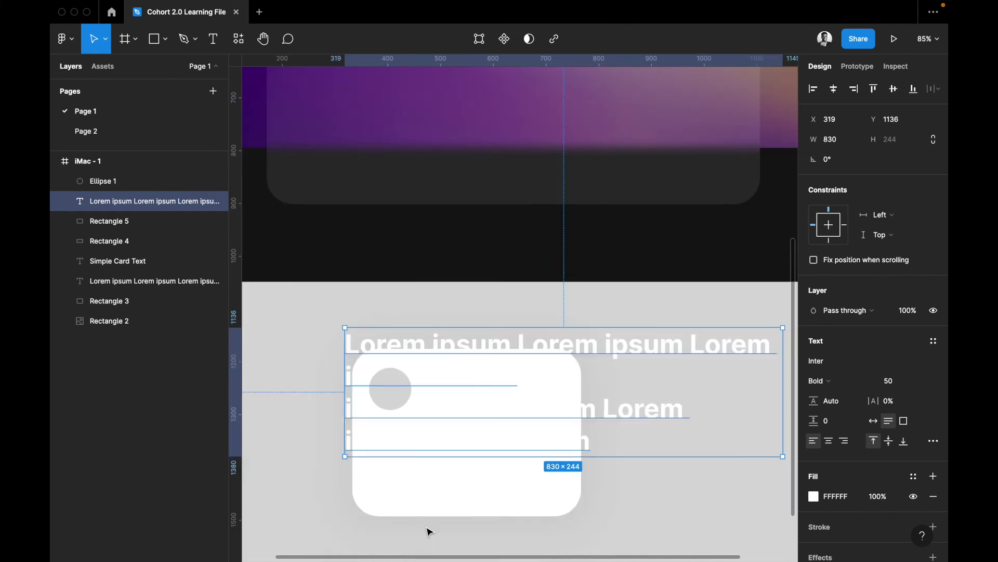
pyautogui.press('Delete')
pyautogui.click(451, 445)
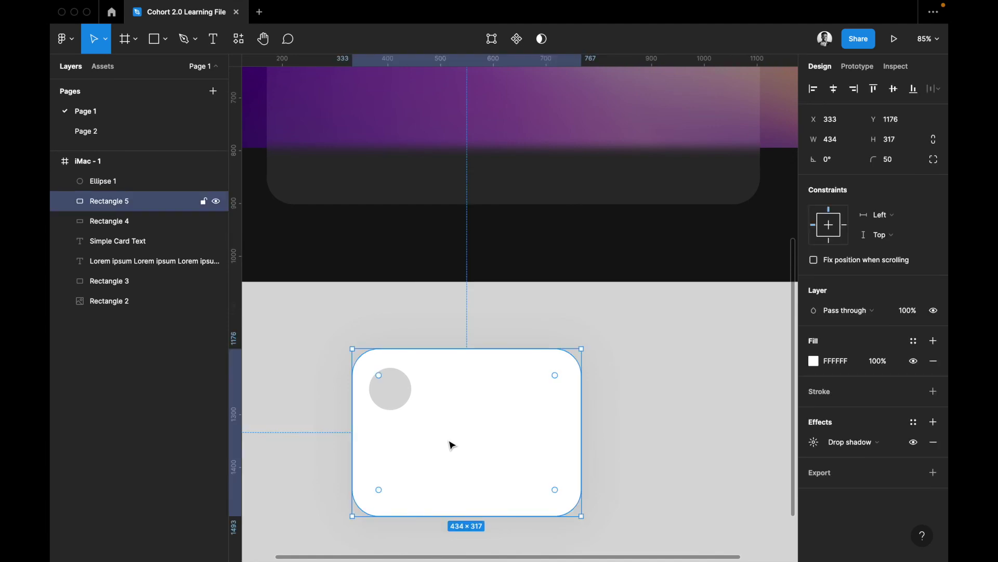
pyautogui.hotkey('ctrl', 'v')
pyautogui.click(892, 381)
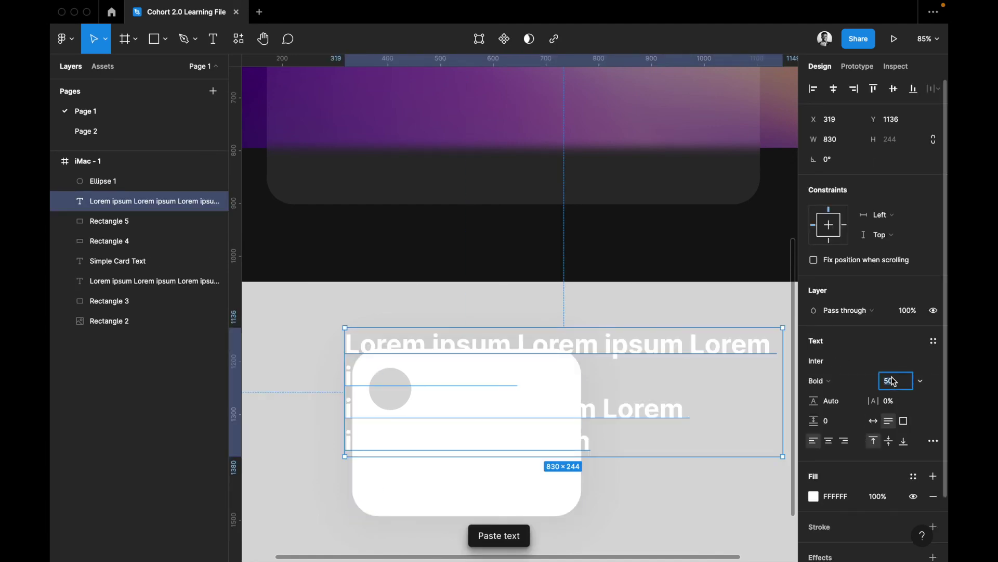
# Make the pasted text size 25 and black 000000, placed below the avatar
pyautogui.write('25')
pyautogui.press('Return')
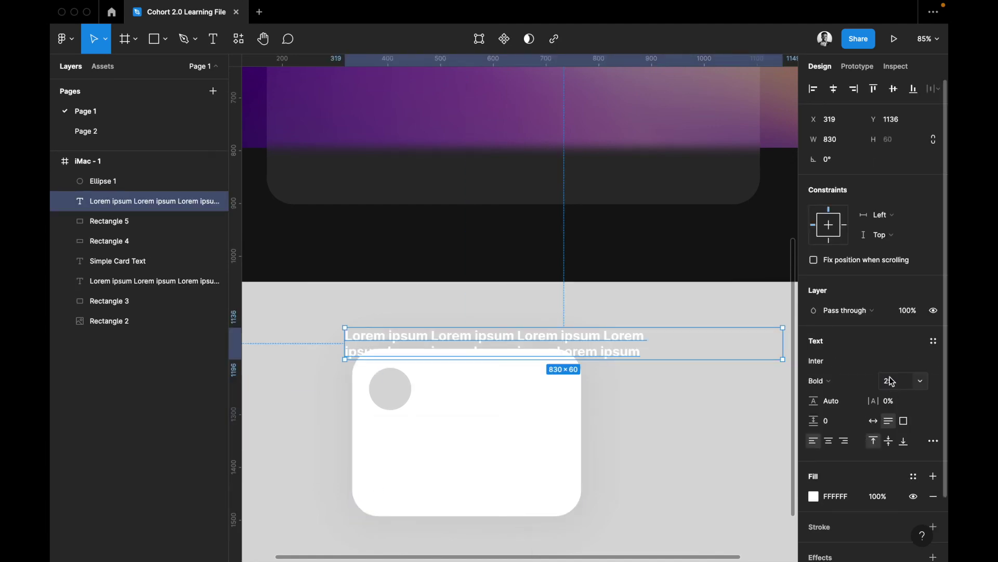
pyautogui.moveTo(479, 331); pyautogui.dragTo(470, 457)
pyautogui.click(847, 497)
pyautogui.write('00')
pyautogui.press('Return')
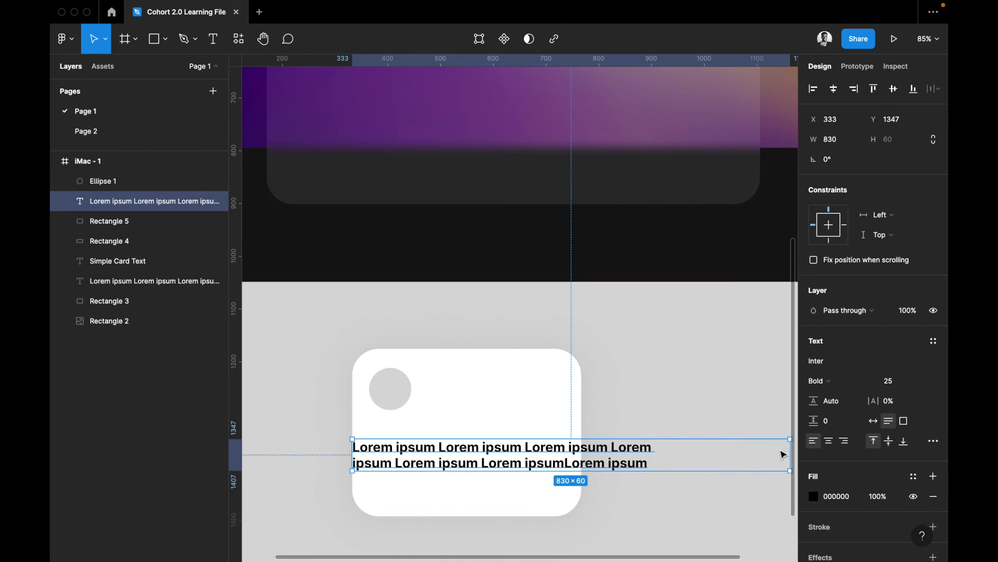
# Replace the text with the person's full name and set its box to Auto width
pyautogui.doubleClick(527, 459)
pyautogui.press('BackSpace')
pyautogui.write('Hi,')
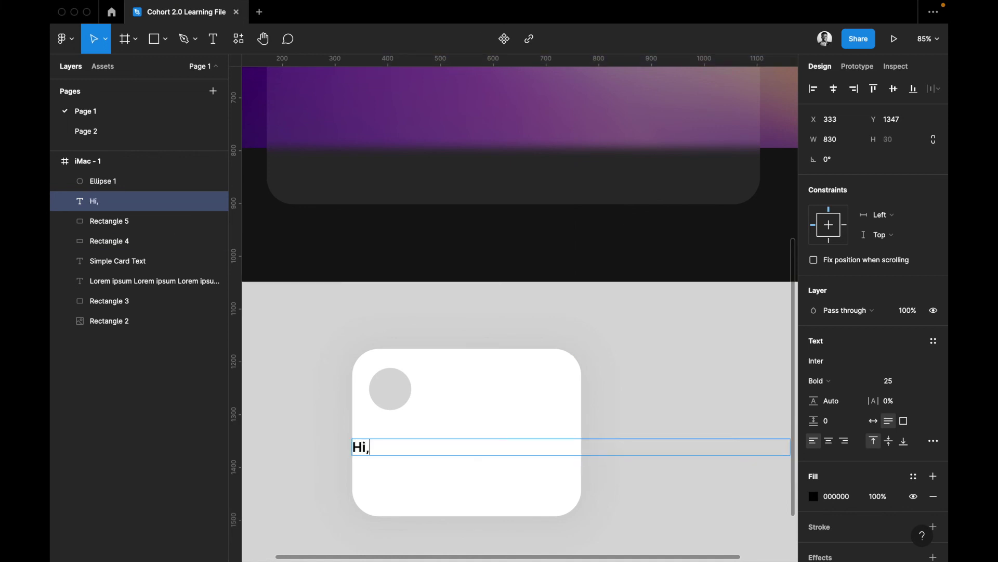
pyautogui.press('BackSpace')
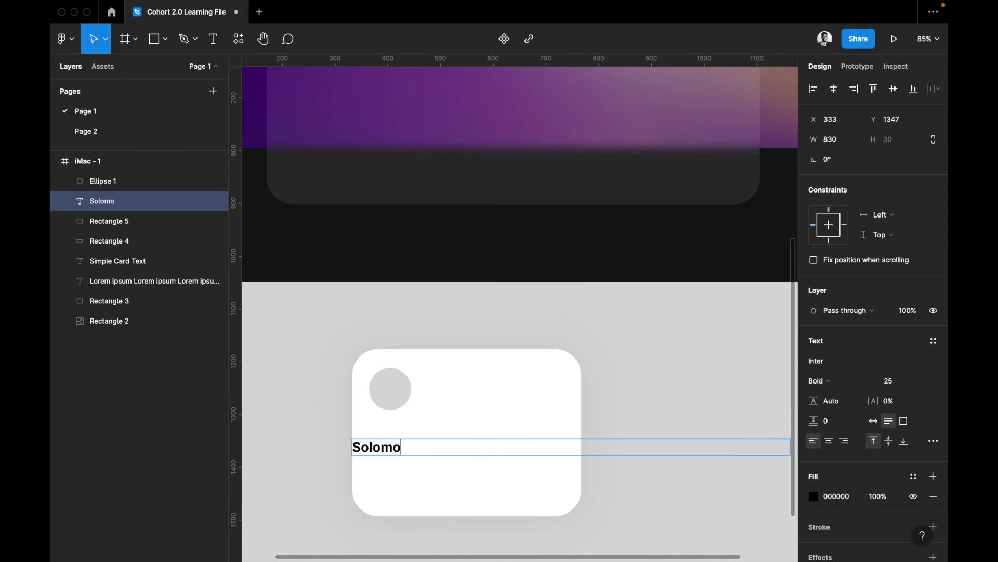
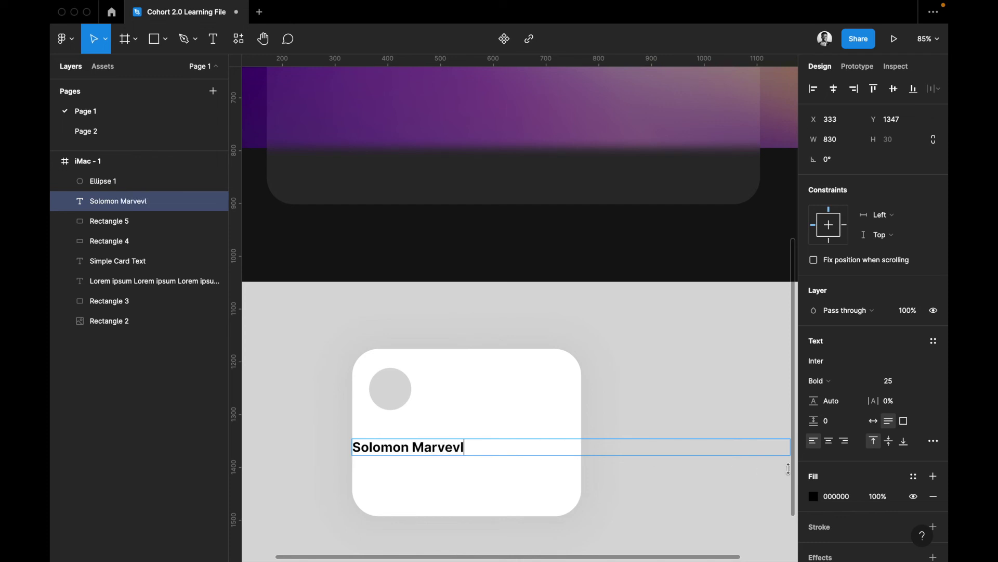
pyautogui.press('Escape')
pyautogui.click(875, 420)
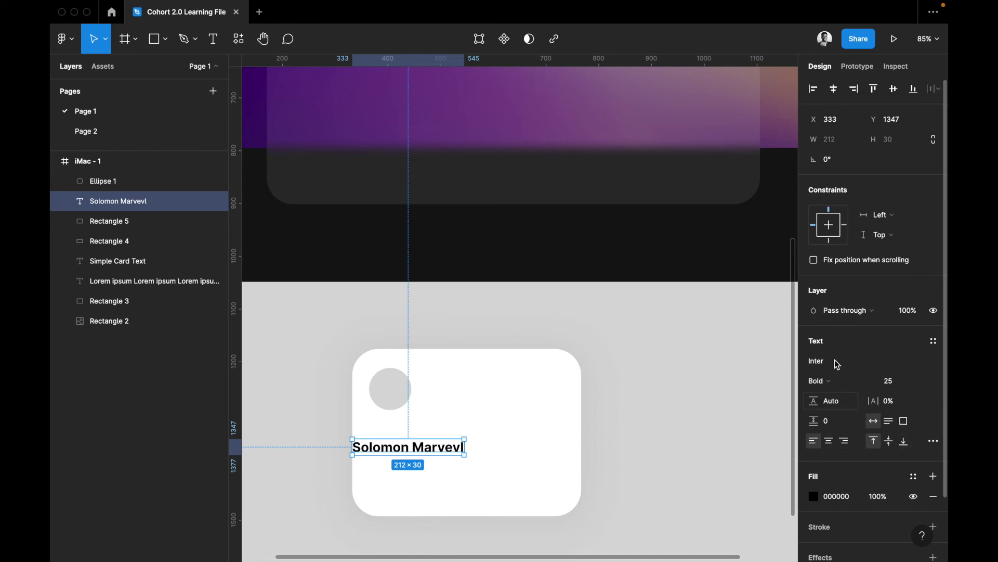
# Change the name text to Poppins Bold at font size 30
pyautogui.click(934, 362)
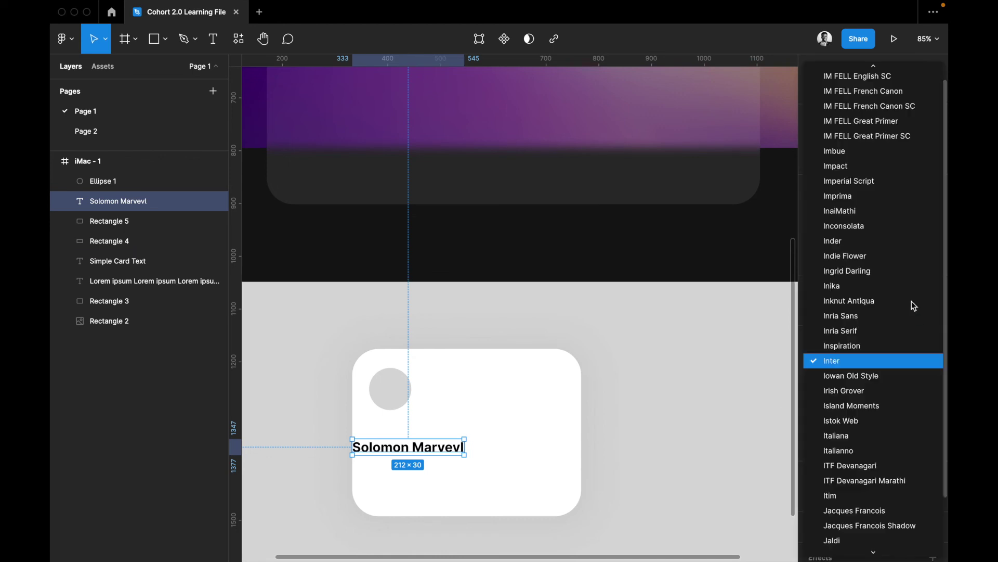
pyautogui.press('Escape')
pyautogui.click(853, 362)
pyautogui.write('Poppins')
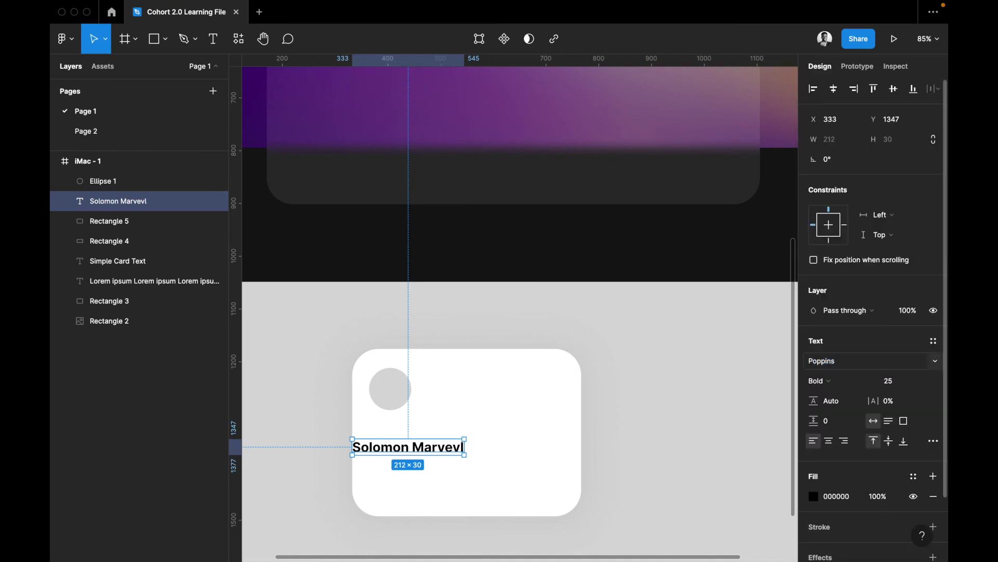
pyautogui.press('Return')
pyautogui.click(860, 390)
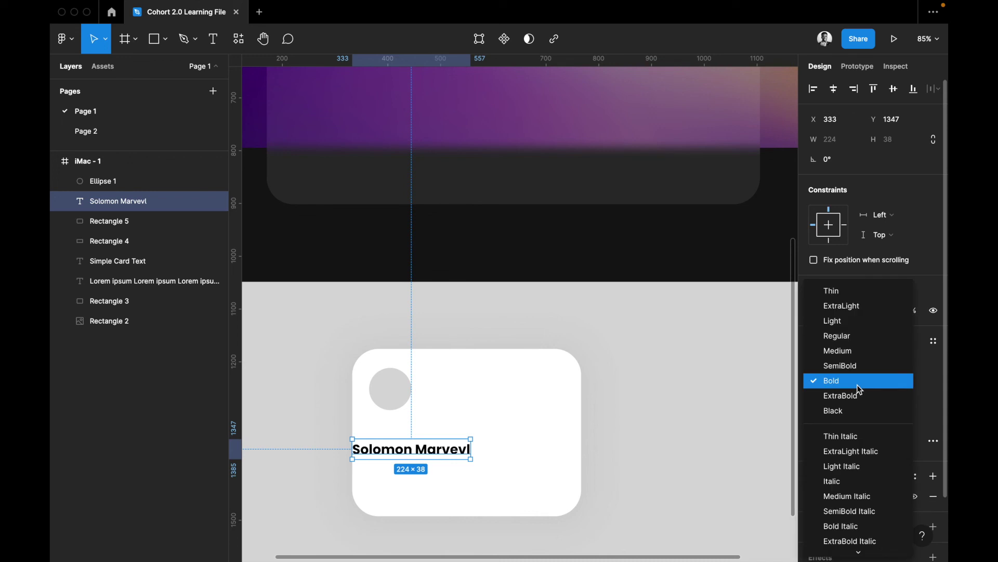
pyautogui.click(858, 385)
pyautogui.click(896, 382)
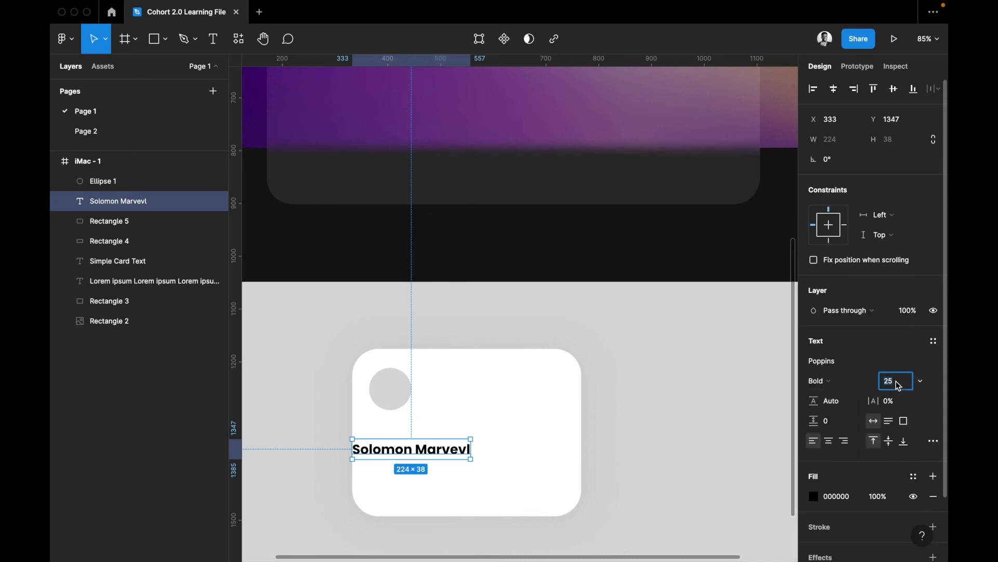
pyautogui.write('20')
pyautogui.press('Return')
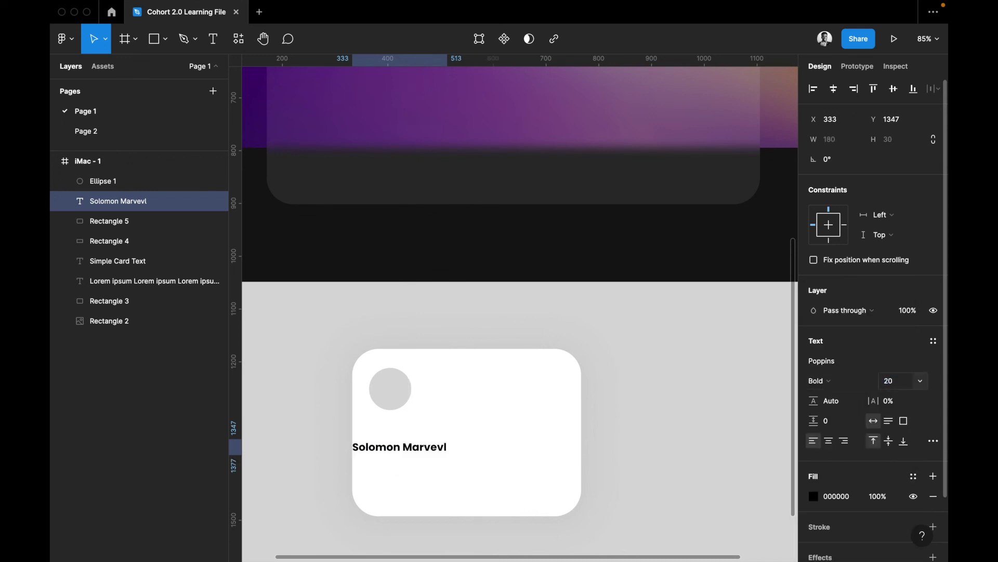
pyautogui.click(898, 384)
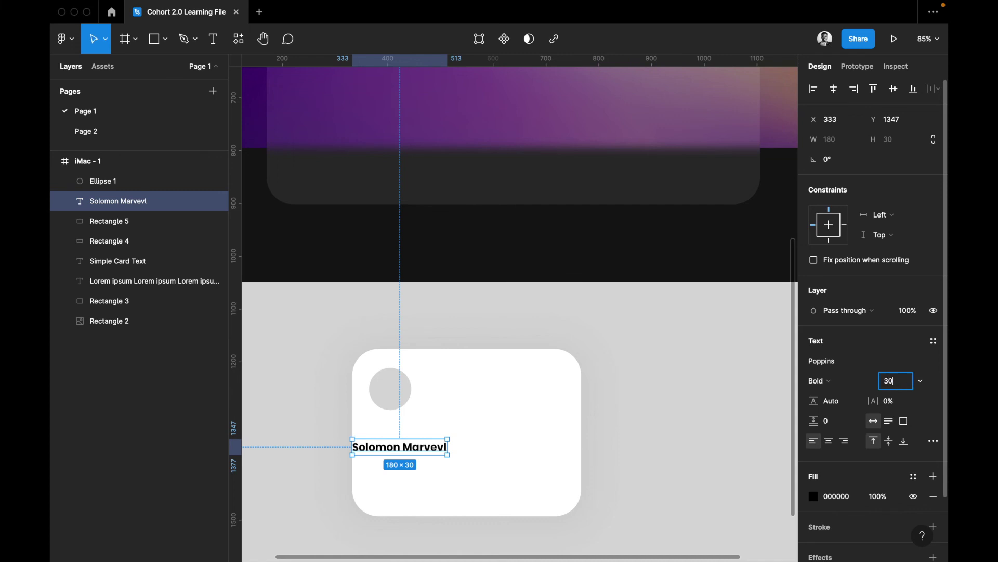
pyautogui.write('30')
pyautogui.press('Return')
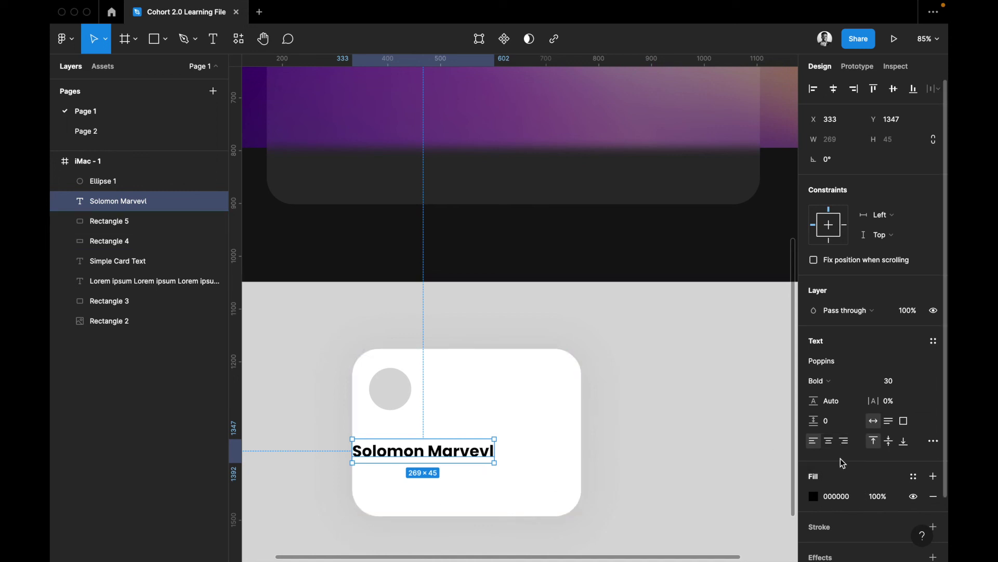
# Add a second line reading "I am a designer" below the bold name text
pyautogui.click(828, 441)
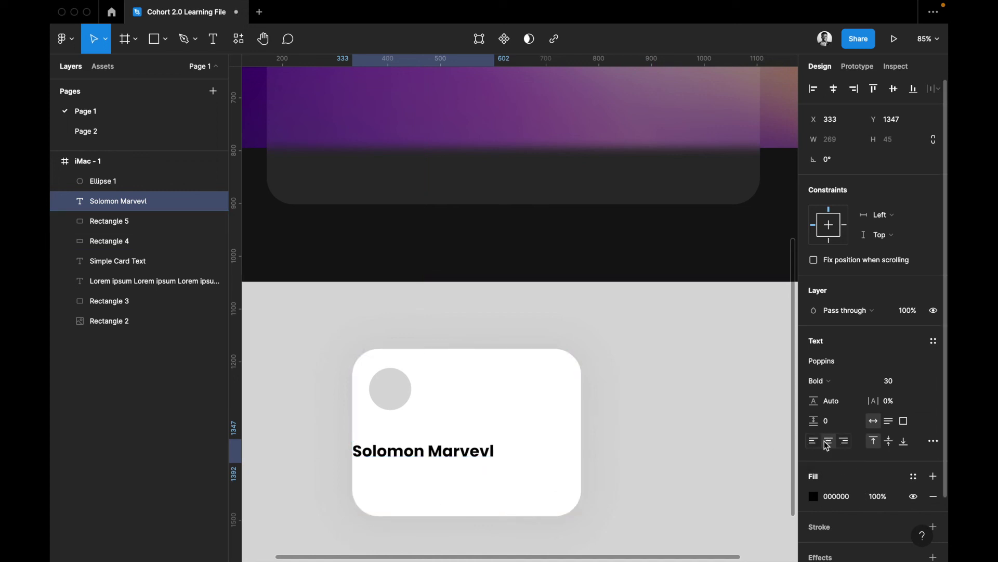
pyautogui.click(814, 441)
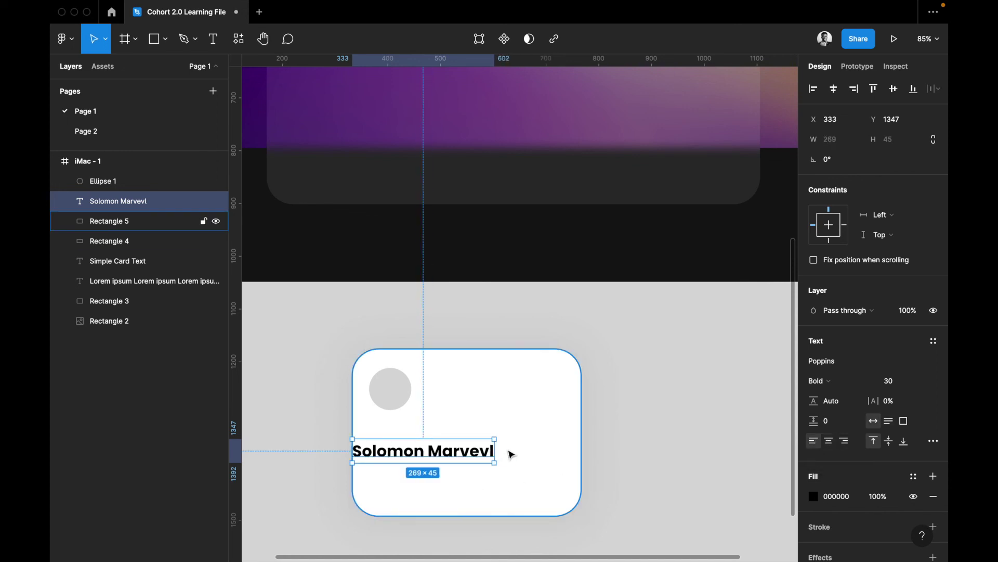
pyautogui.doubleClick(474, 450)
pyautogui.click(494, 451)
pyautogui.press('Return')
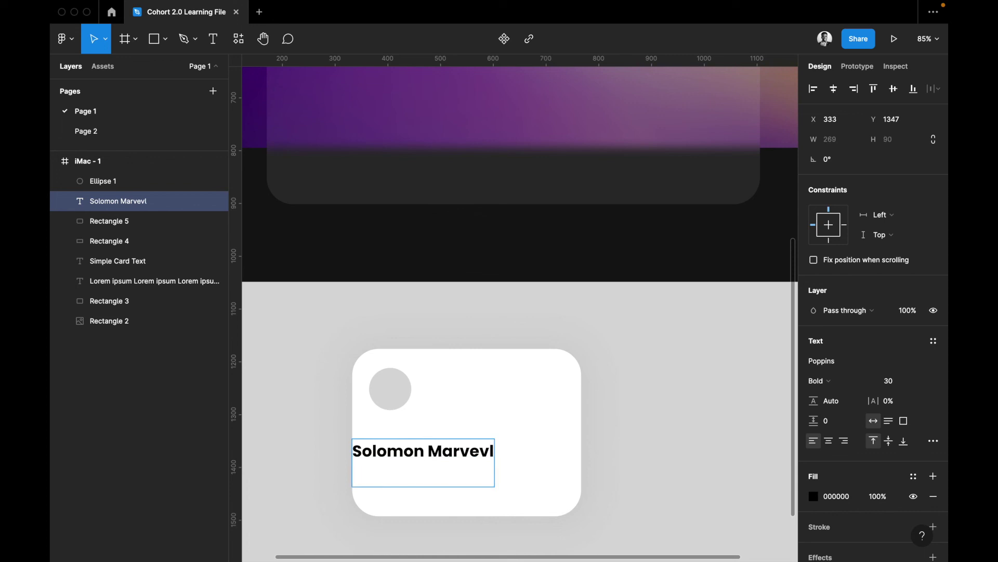
pyautogui.write('I am an')
pyautogui.press('BackSpace')
pyautogui.press('BackSpace')
pyautogui.write('a de')
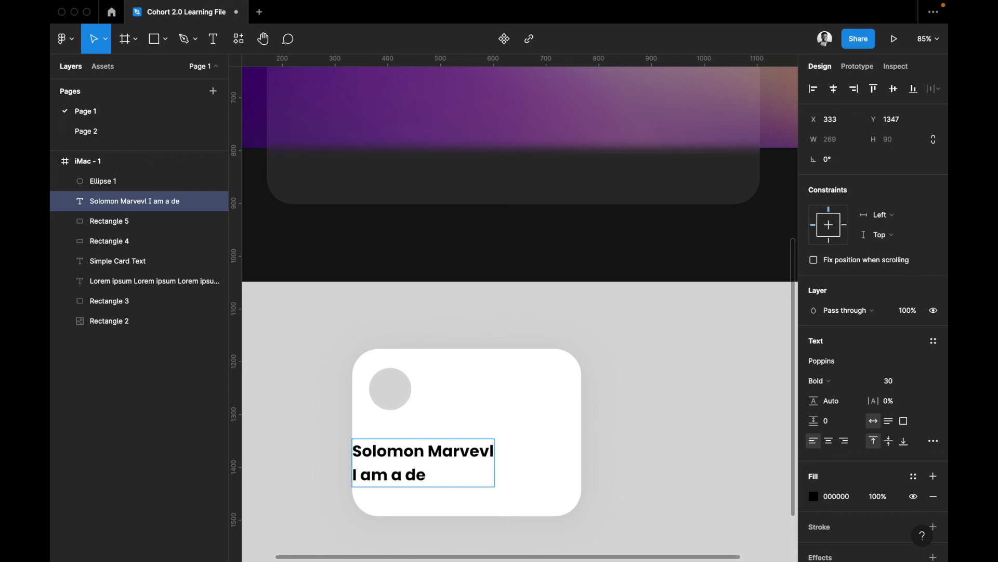
pyautogui.write('signer')
pyautogui.press('Escape')
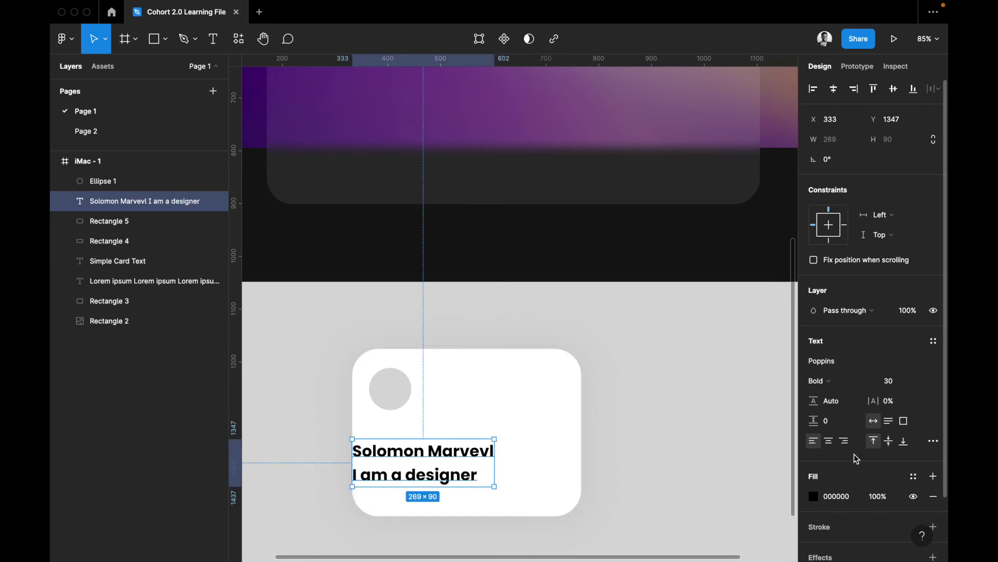
# Compare right, center and left text alignment, leaving both lines left-aligned on the card
pyautogui.click(844, 441)
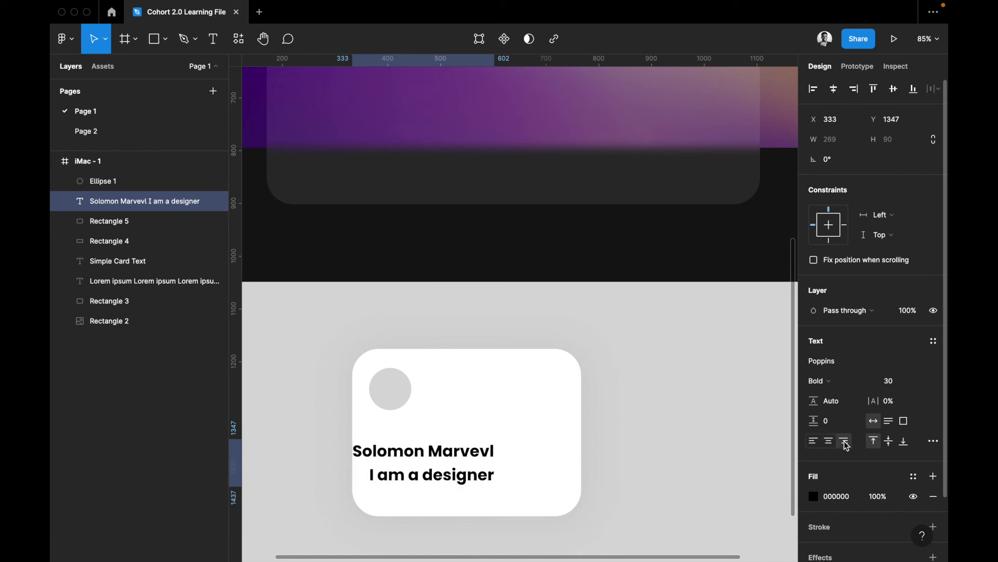
pyautogui.click(828, 442)
pyautogui.click(813, 442)
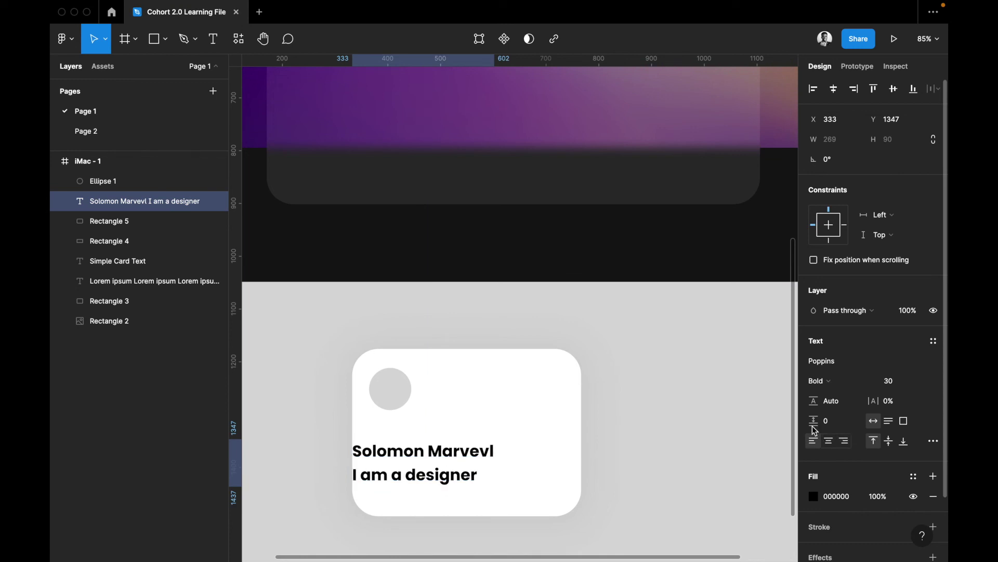
pyautogui.click(815, 90)
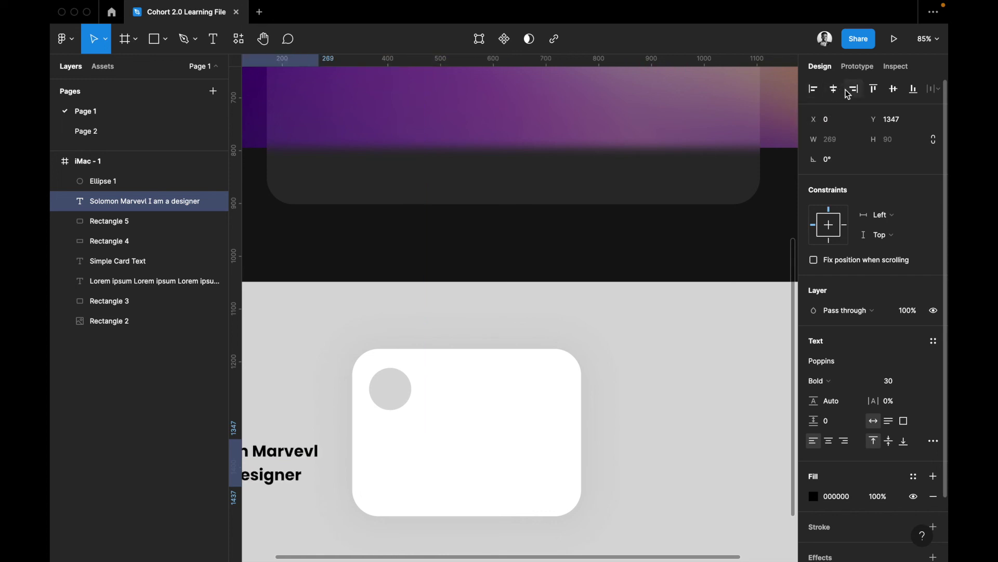
pyautogui.click(834, 90)
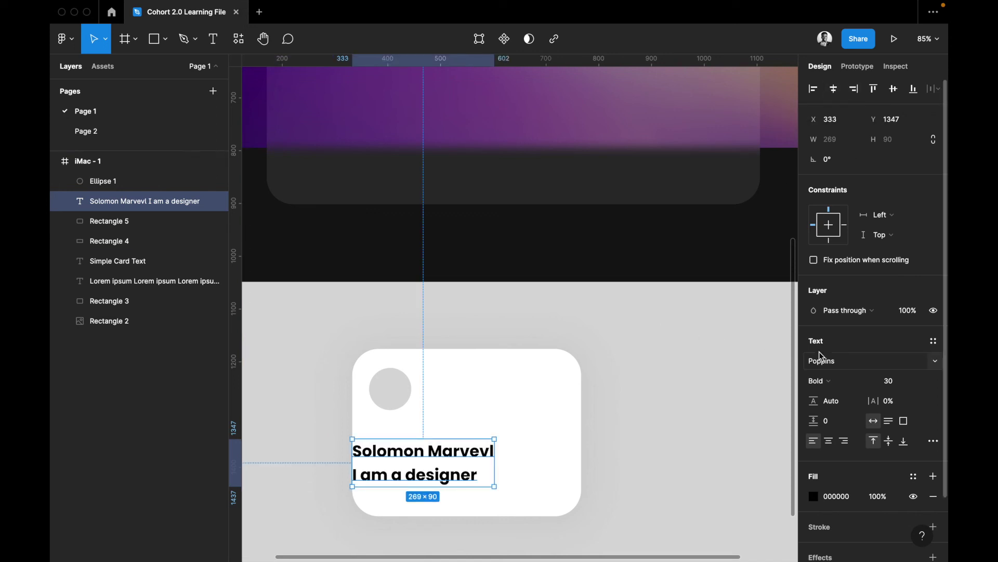
pyautogui.click(830, 442)
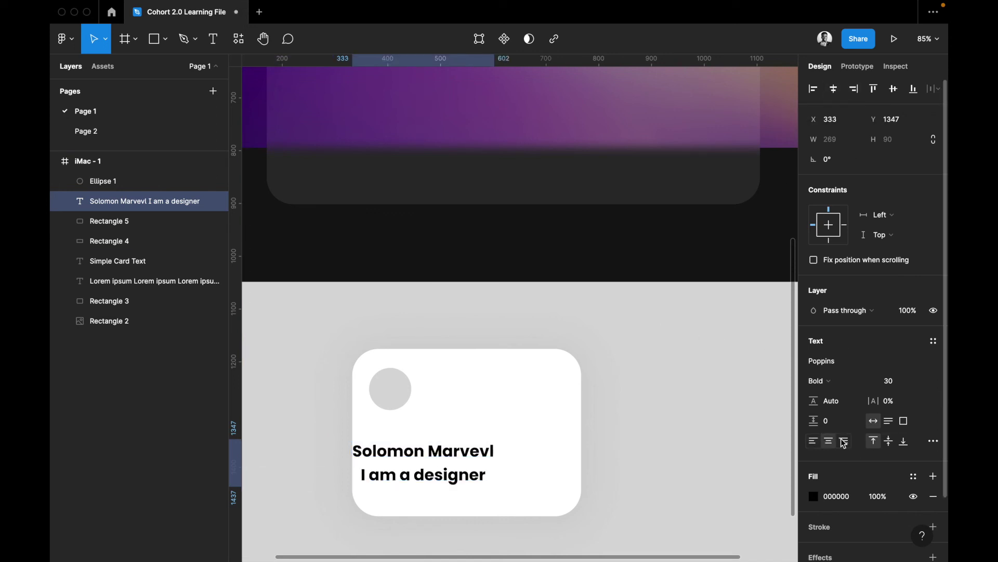
pyautogui.click(843, 441)
pyautogui.click(830, 442)
pyautogui.click(814, 441)
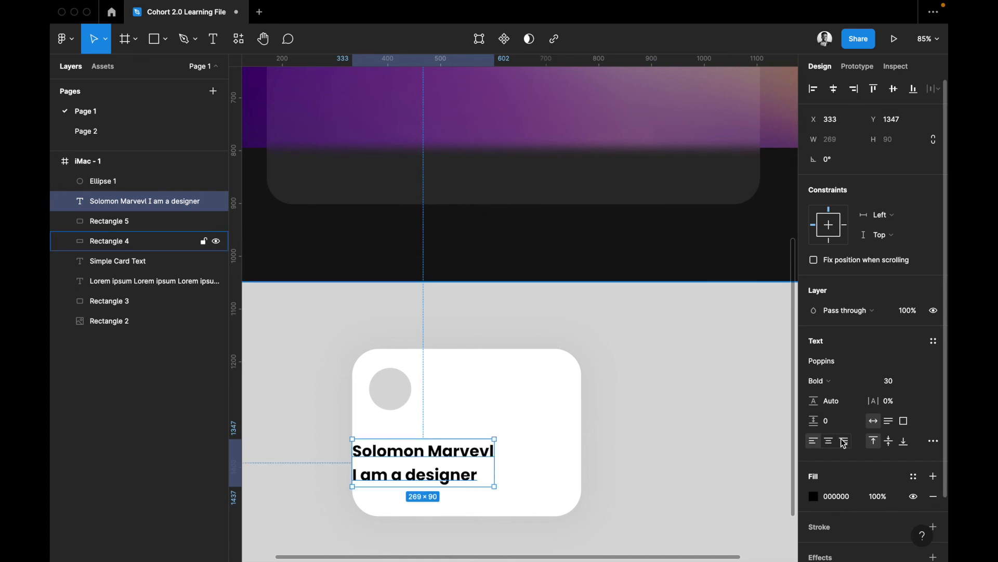
pyautogui.scroll(-2, 889, 452)
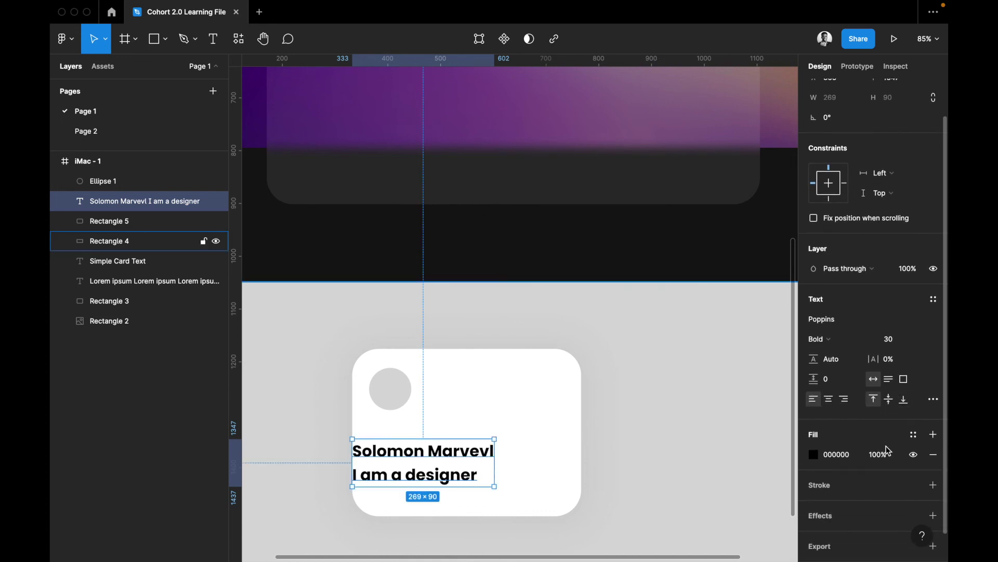
pyautogui.scroll(-1, 836, 465)
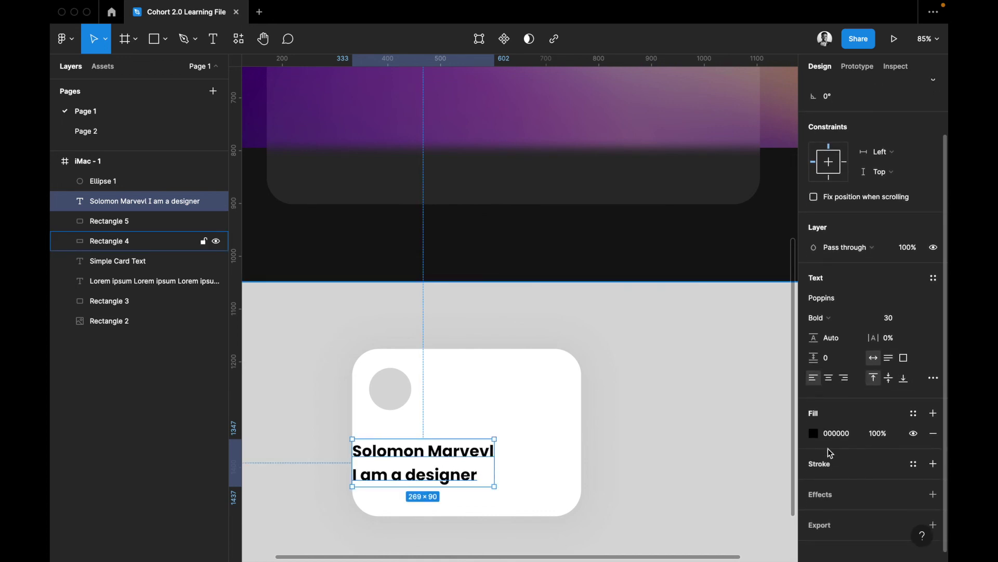
pyautogui.click(879, 442)
pyautogui.write('50')
pyautogui.press('Return')
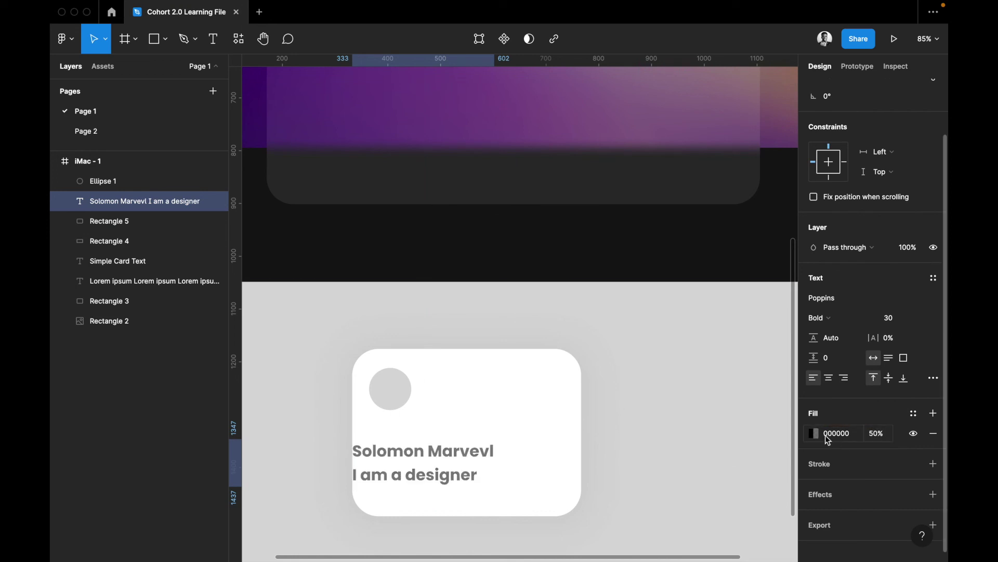
pyautogui.press('super+z')
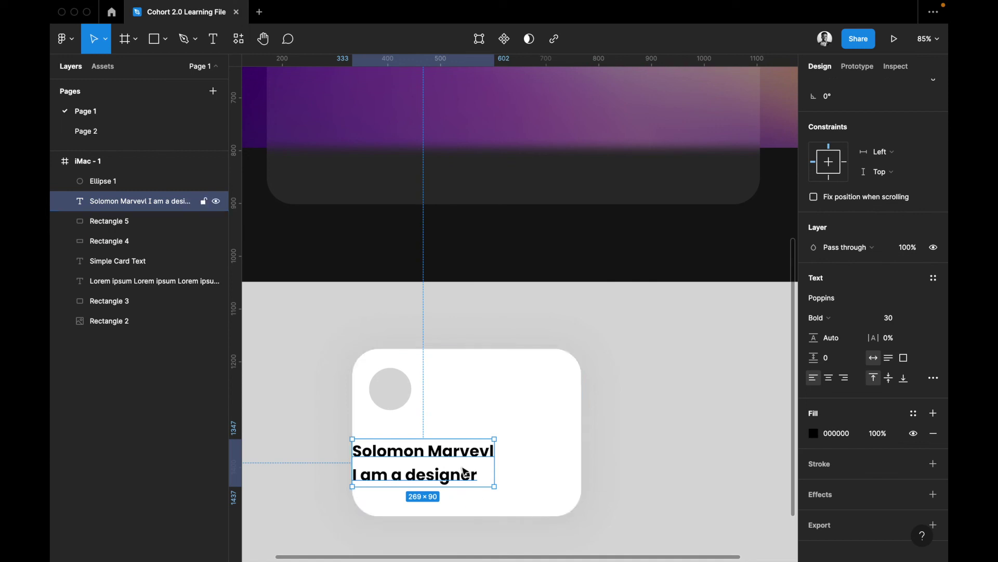
pyautogui.scroll(-1, 931, 424)
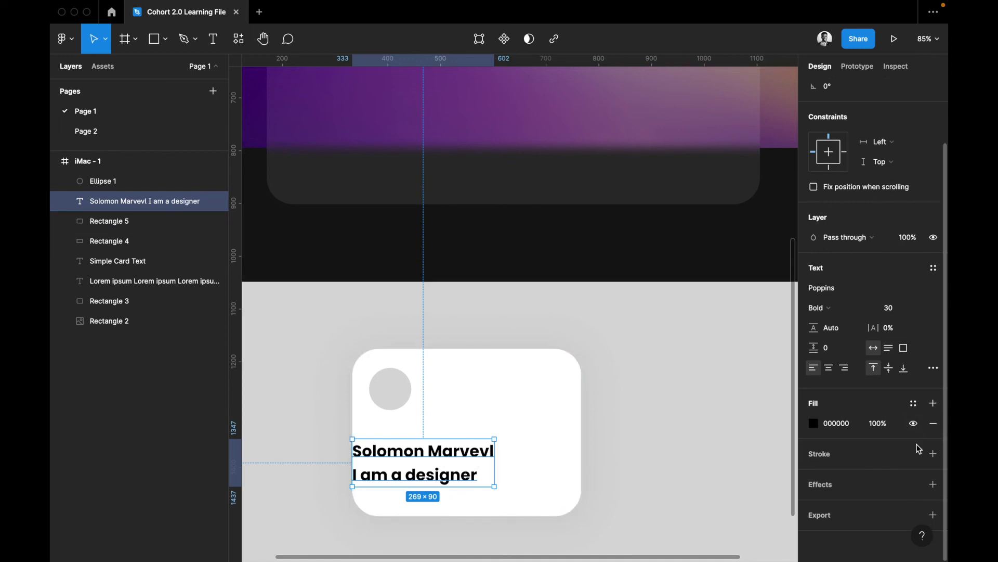
pyautogui.click(872, 453)
pyautogui.scroll(-2, 873, 491)
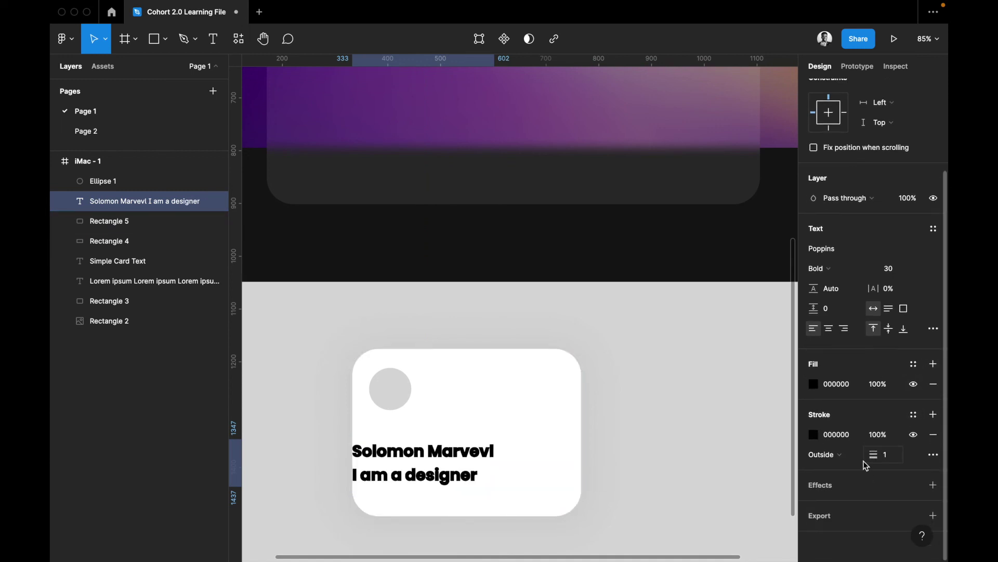
pyautogui.click(819, 434)
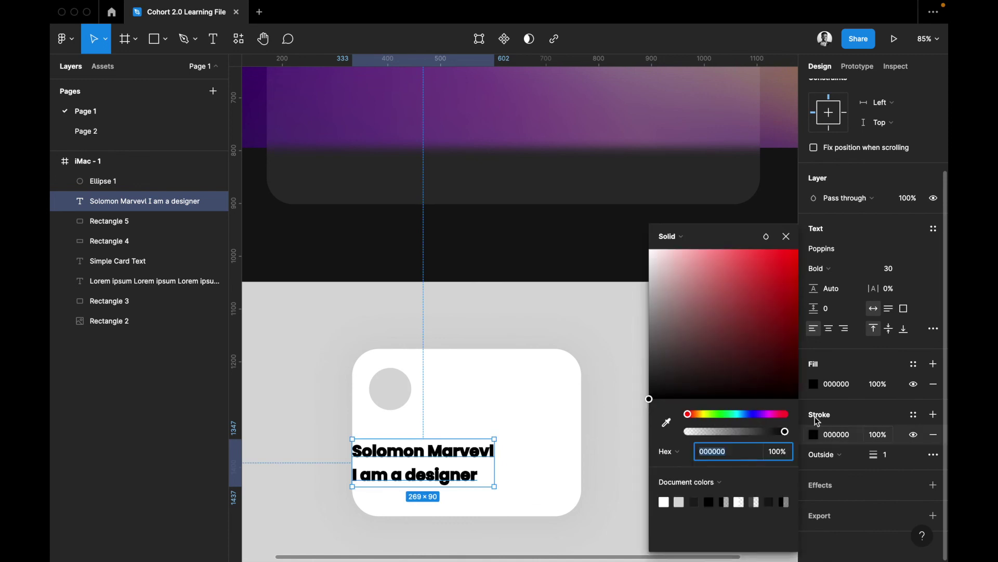
pyautogui.click(746, 280)
pyautogui.click(771, 250)
pyautogui.click(786, 236)
pyautogui.press('super+z')
pyautogui.press('super+z')
pyautogui.press('super+z')
pyautogui.press('super+z')
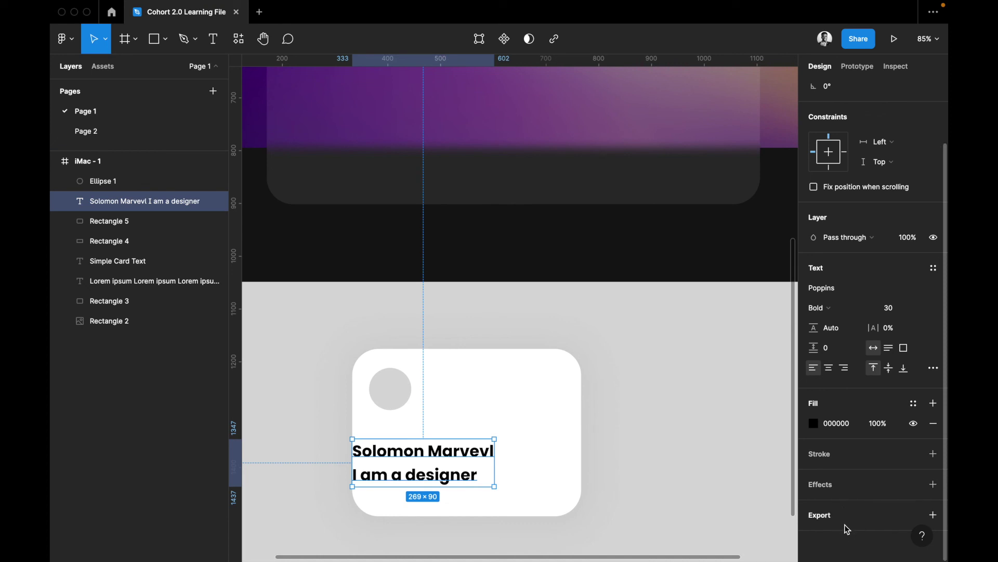
pyautogui.click(544, 395)
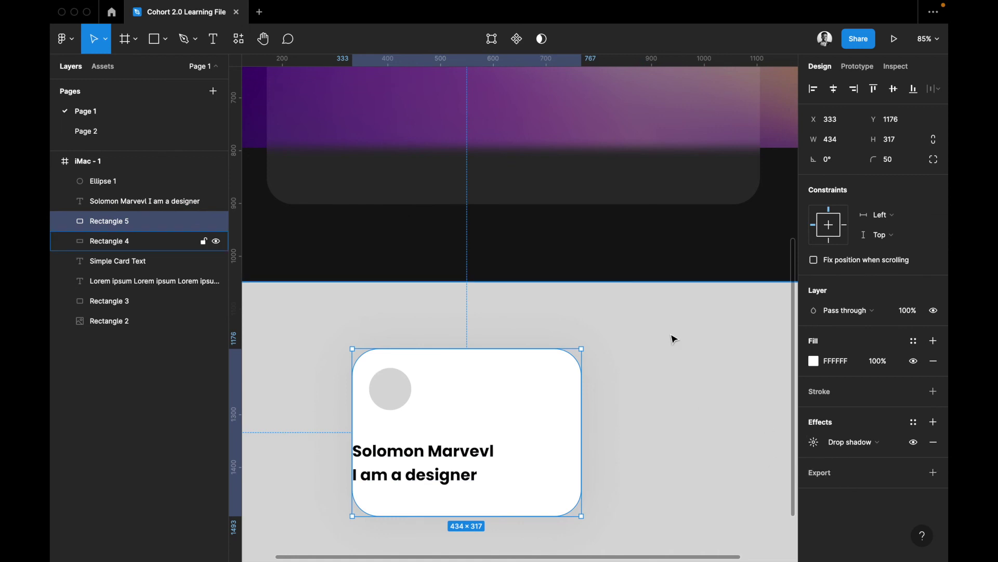
pyautogui.click(416, 467)
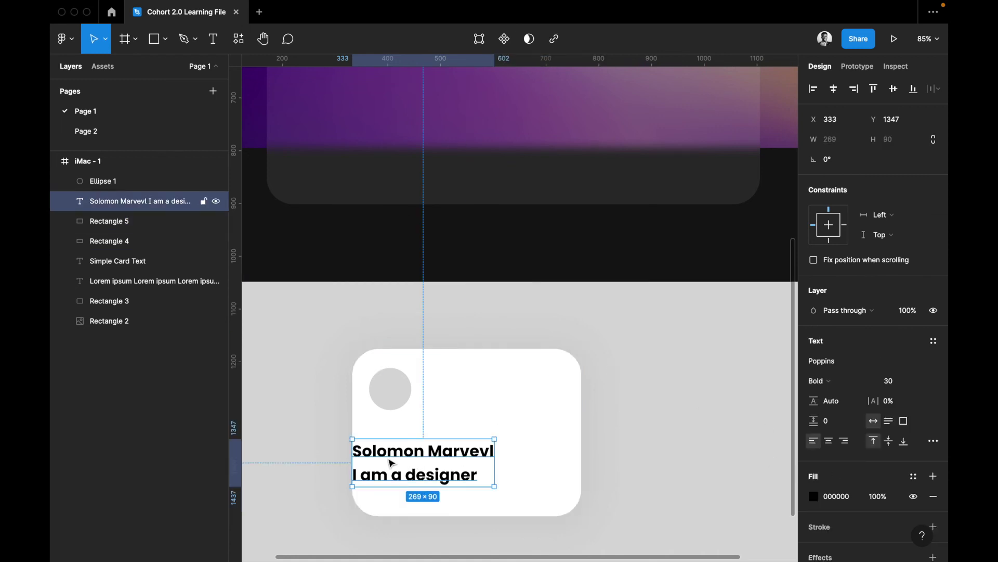
# Nudge the name-and-title text slightly up and right on the profile card
pyautogui.moveTo(381, 456); pyautogui.dragTo(403, 488)
pyautogui.press('super+d')
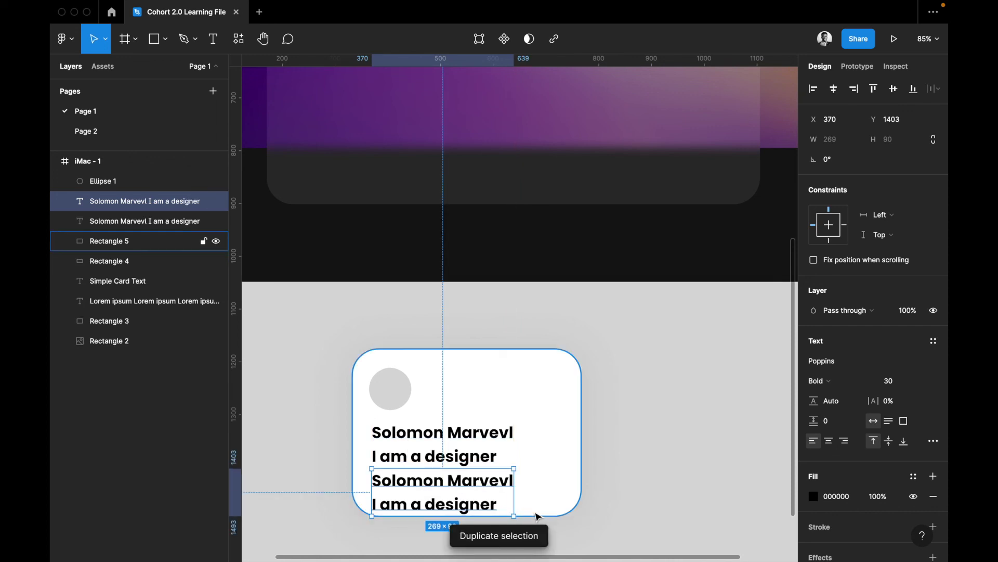
pyautogui.press('Delete')
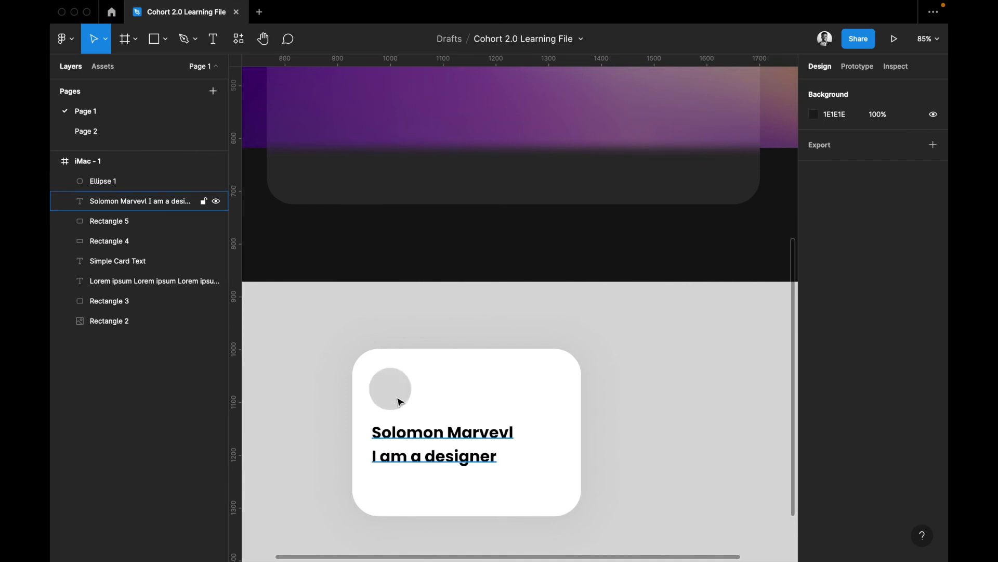
# Make the two-line name-and-title text a 269 × 90 component
pyautogui.click(398, 432)
pyautogui.scroll(-10, 565, 399)
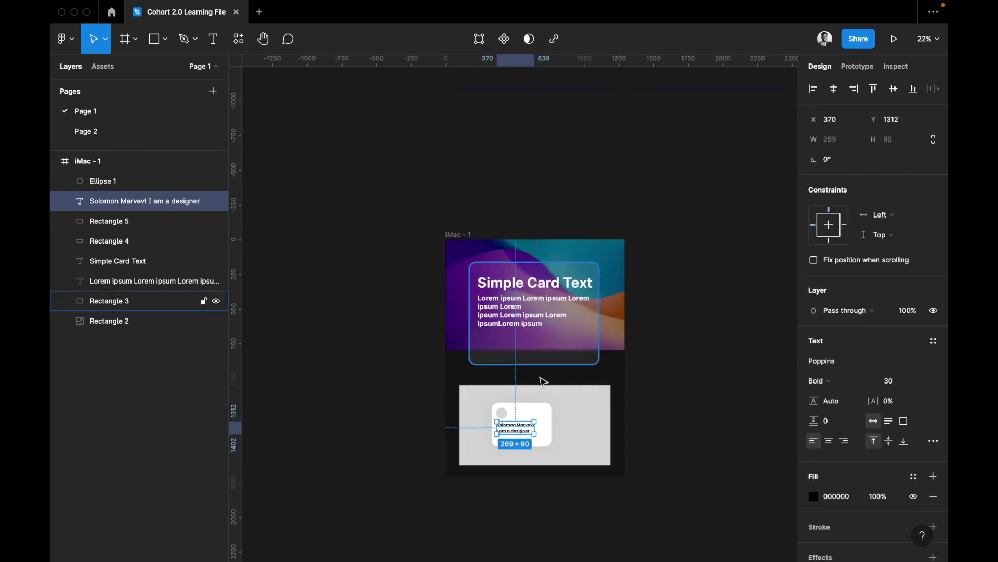
pyautogui.scroll(5, 543, 378)
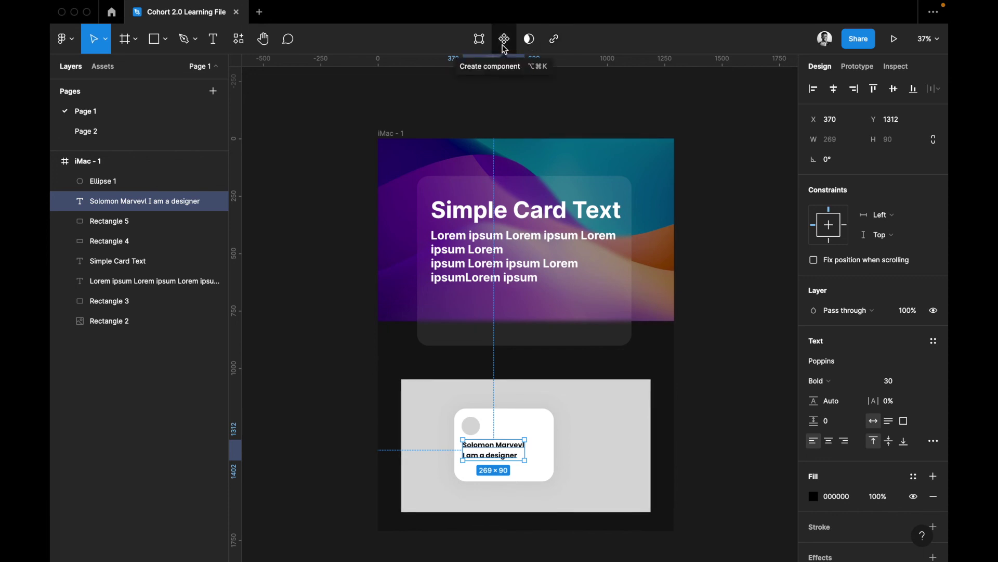
pyautogui.click(505, 44)
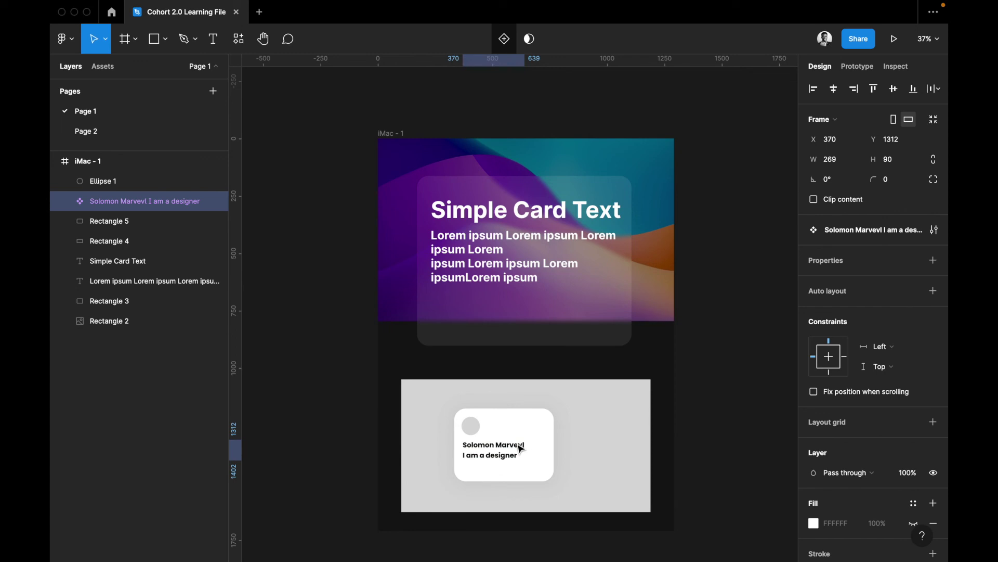
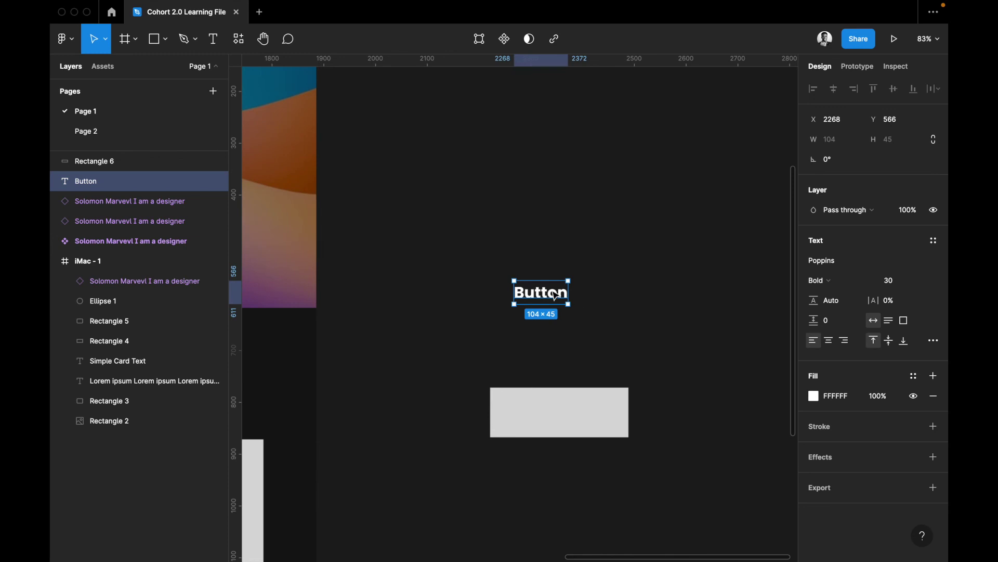
# Move the Button text onto Rectangle 6, re-paste it above the rectangle, and snap it to centre
pyautogui.moveTo(549, 295); pyautogui.dragTo(577, 412)
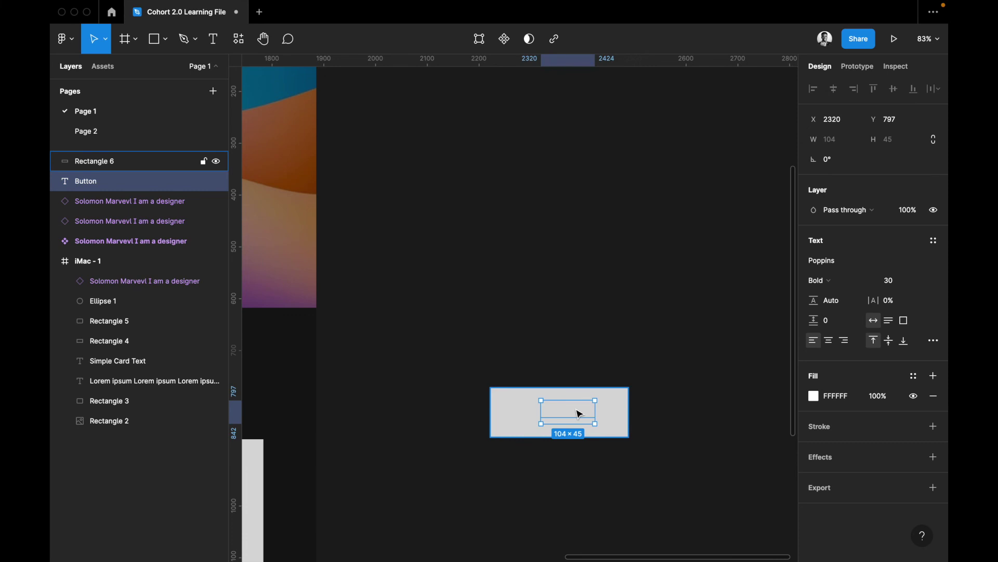
pyautogui.press('Delete')
pyautogui.click(611, 408)
pyautogui.hotkey('ctrl', 'v')
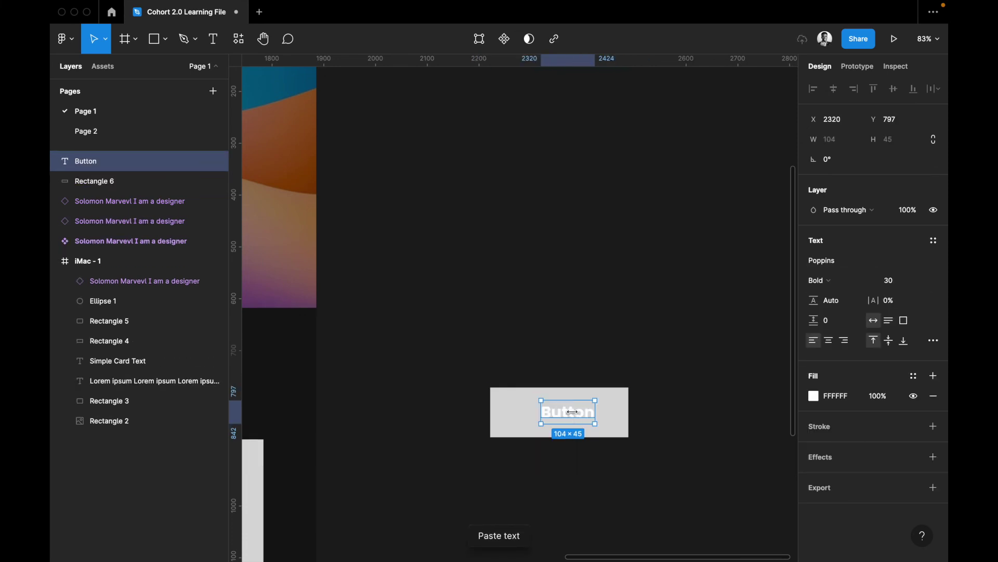
pyautogui.moveTo(568, 416); pyautogui.dragTo(567, 416)
pyautogui.click(624, 406)
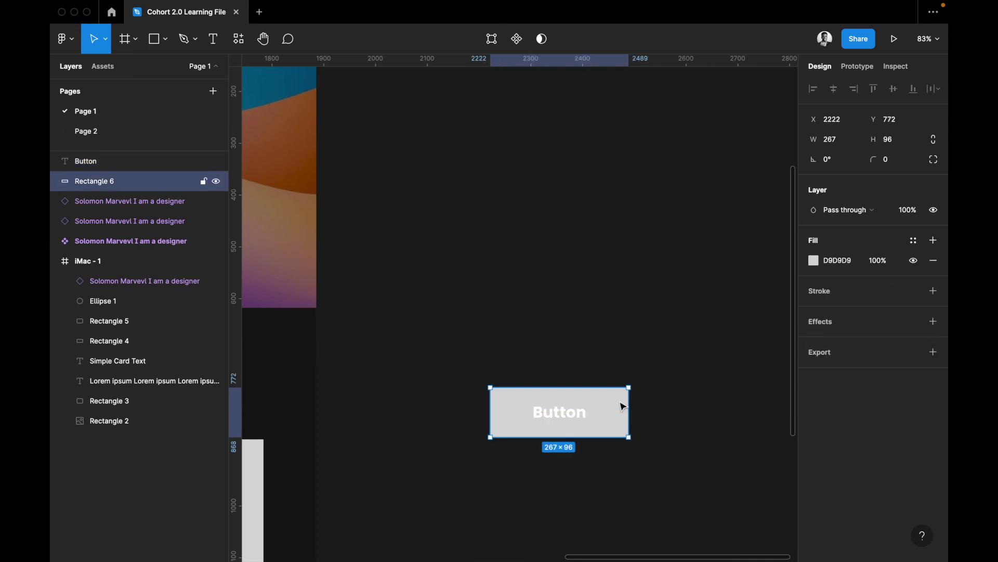
# Round the rectangle into a pill with a corner radius of 50
pyautogui.click(895, 166)
pyautogui.press('Return')
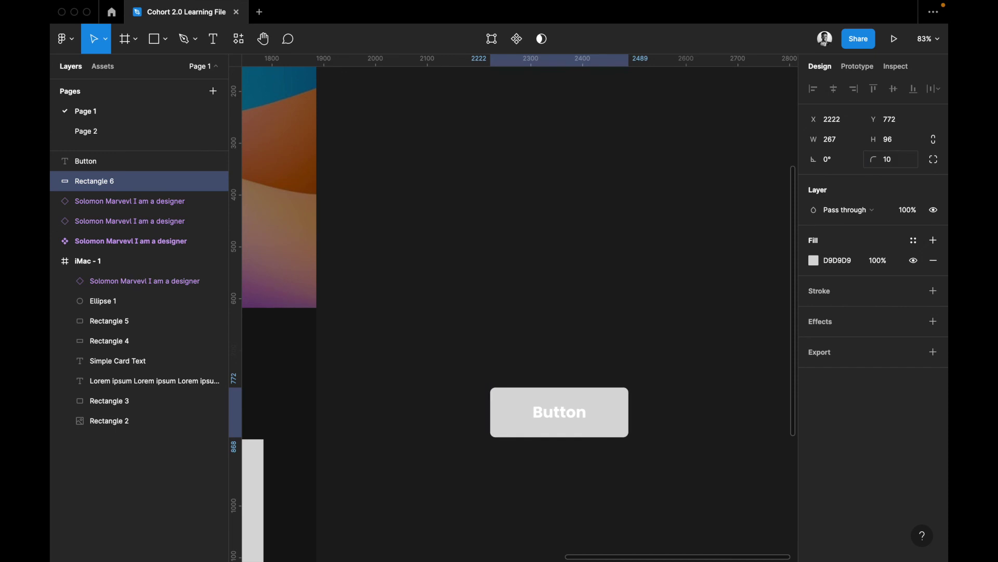
pyautogui.click(896, 168)
pyautogui.write('50')
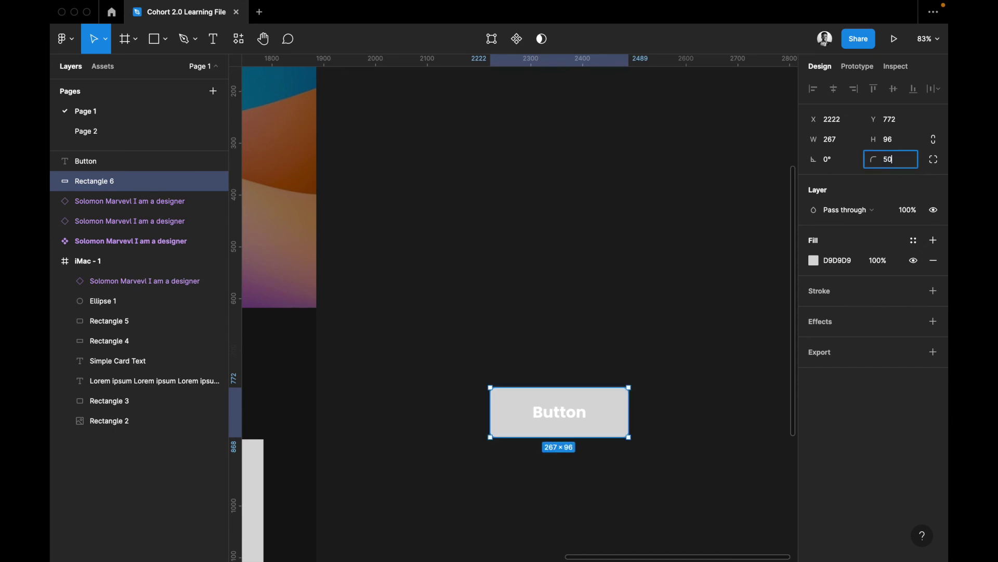
pyautogui.press('Return')
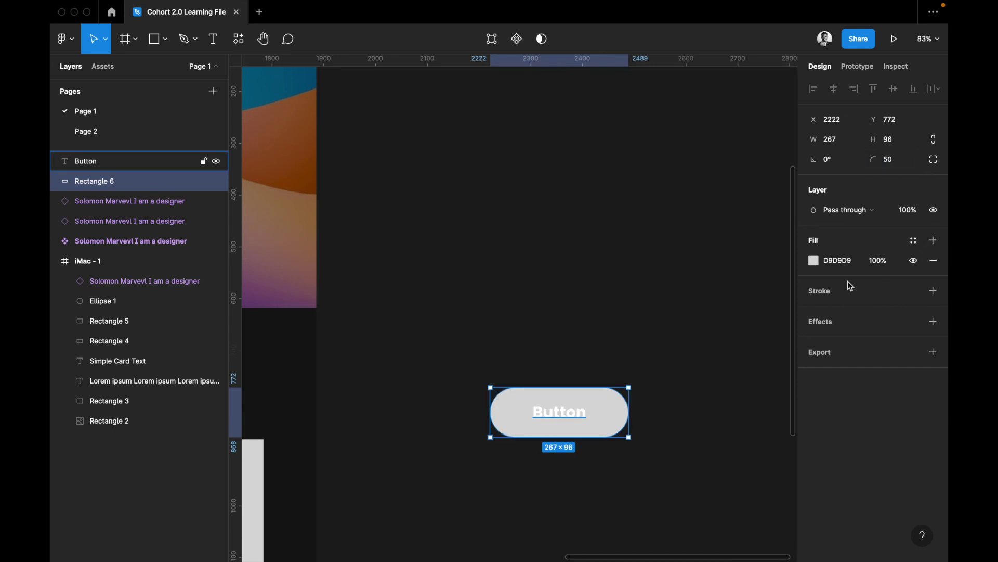
# Change the rectangle's fill to pale green 9BDB69
pyautogui.click(816, 263)
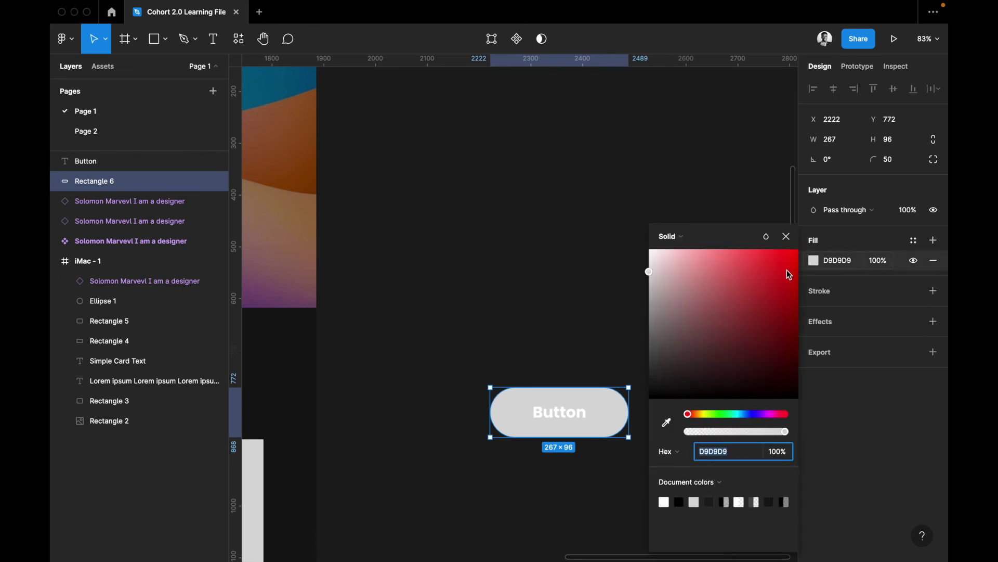
pyautogui.click(713, 414)
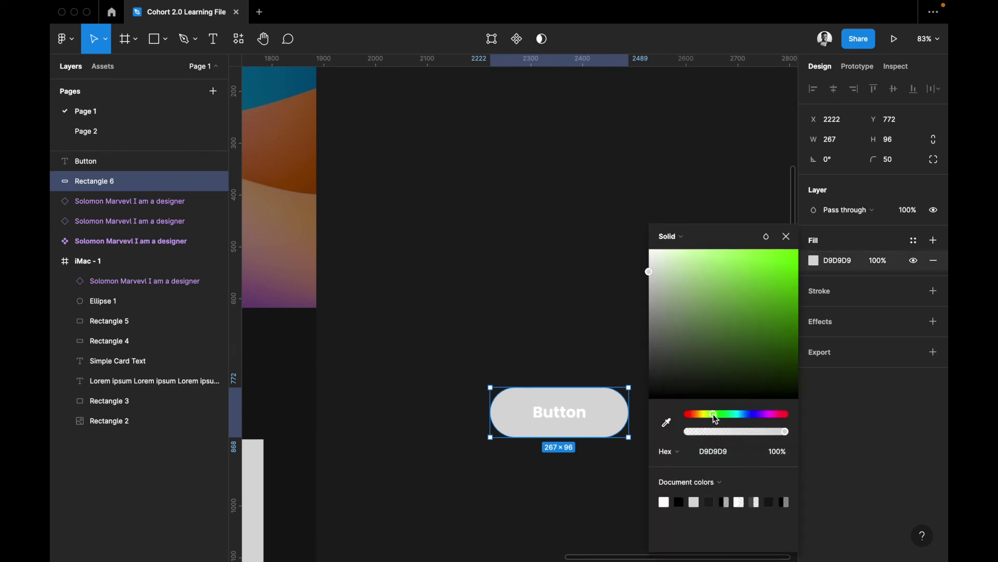
pyautogui.click(750, 277)
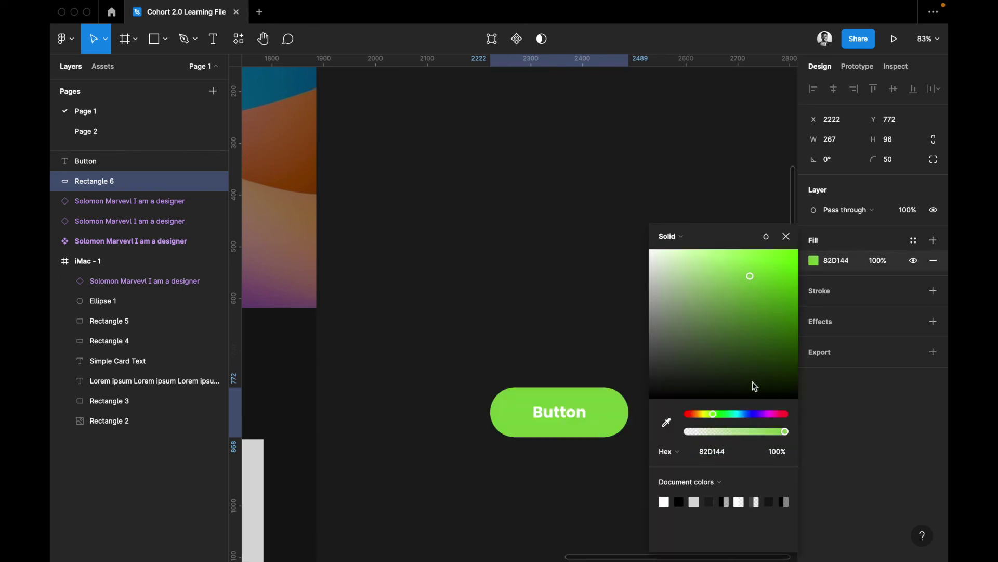
pyautogui.click(730, 281)
pyautogui.click(727, 271)
pyautogui.click(686, 239)
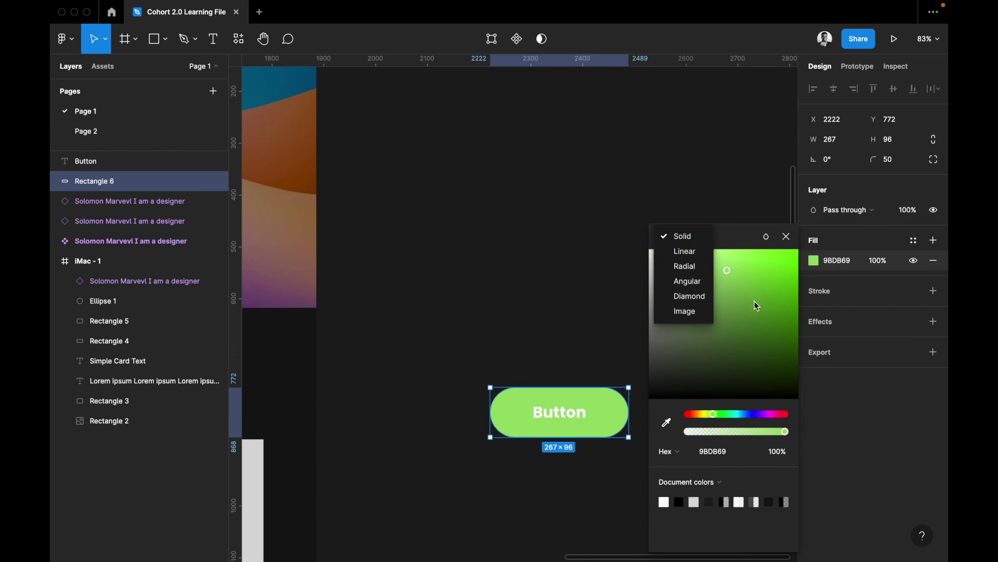
# Switch the fill to a linear gradient with a vivid red end stop
pyautogui.click(690, 263)
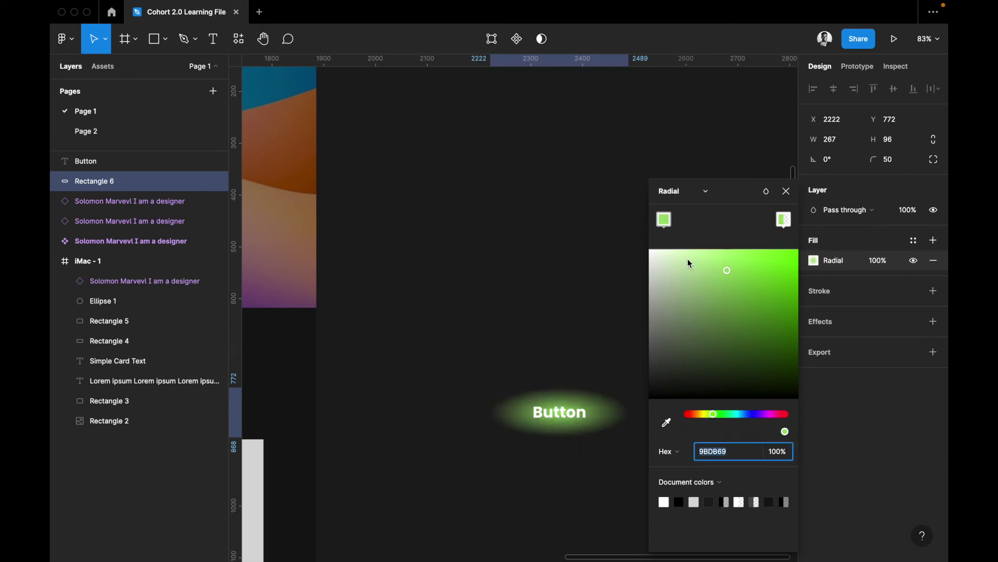
pyautogui.click(683, 192)
pyautogui.click(687, 178)
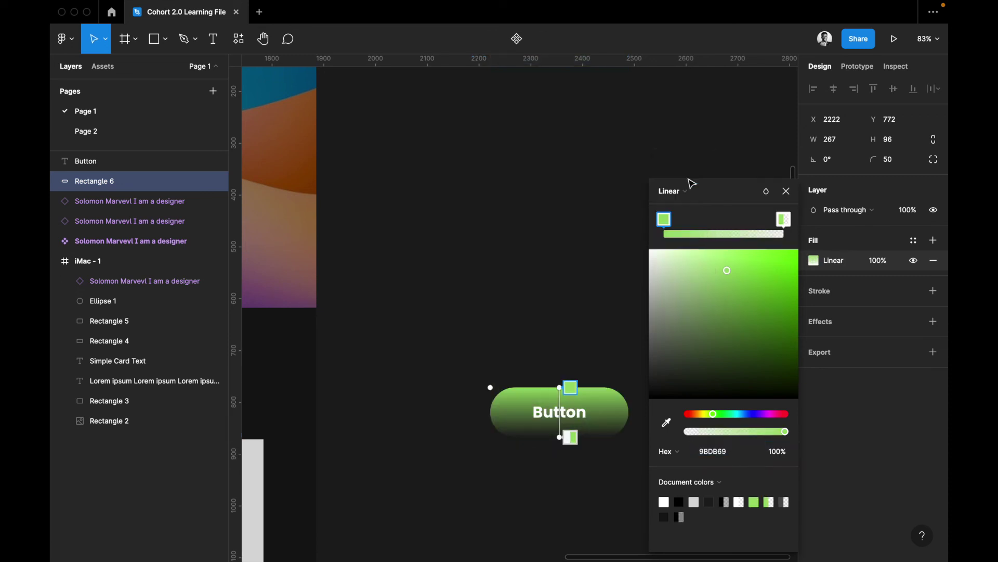
pyautogui.click(567, 438)
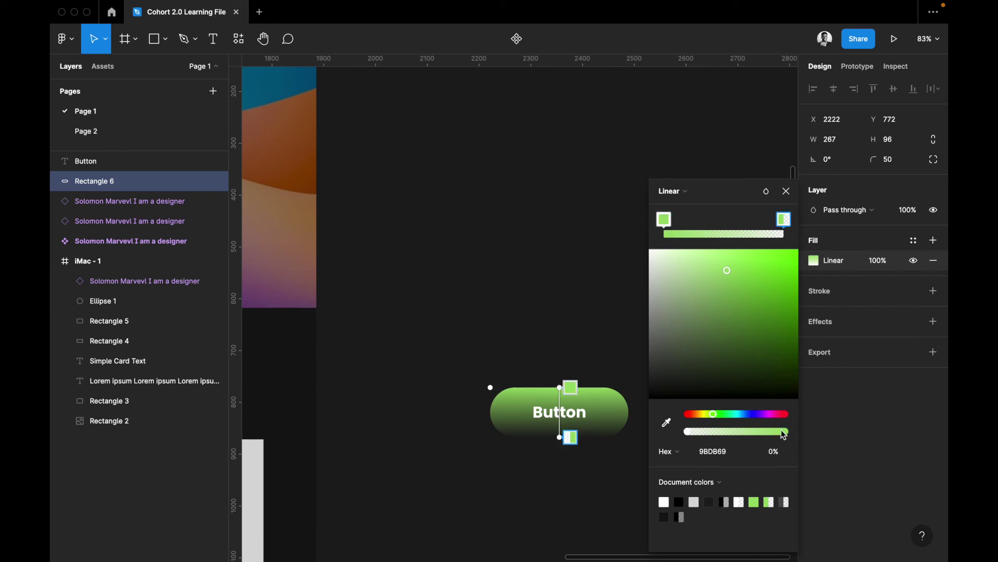
pyautogui.click(787, 414)
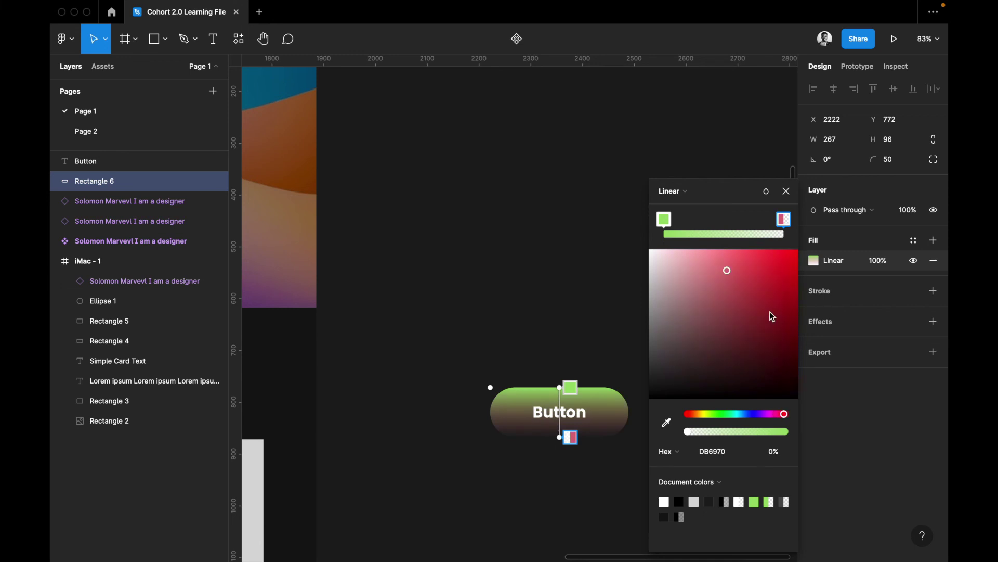
pyautogui.moveTo(778, 269); pyautogui.dragTo(778, 255)
# Make the start stop blue and the red end stop 100% opaque, then angle the gradient diagonally
pyautogui.click(663, 219)
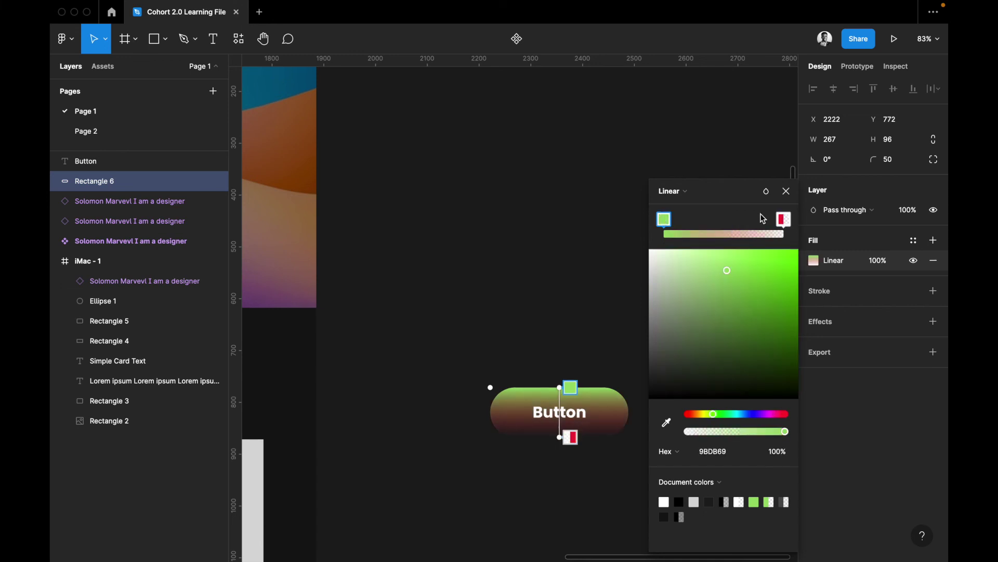
pyautogui.click(746, 415)
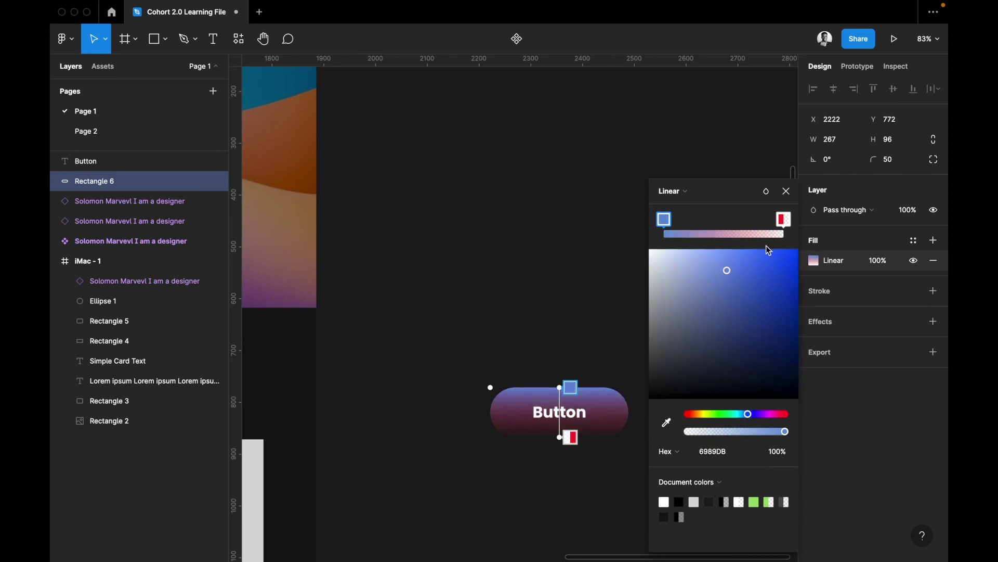
pyautogui.moveTo(766, 248); pyautogui.dragTo(759, 273)
pyautogui.click(784, 218)
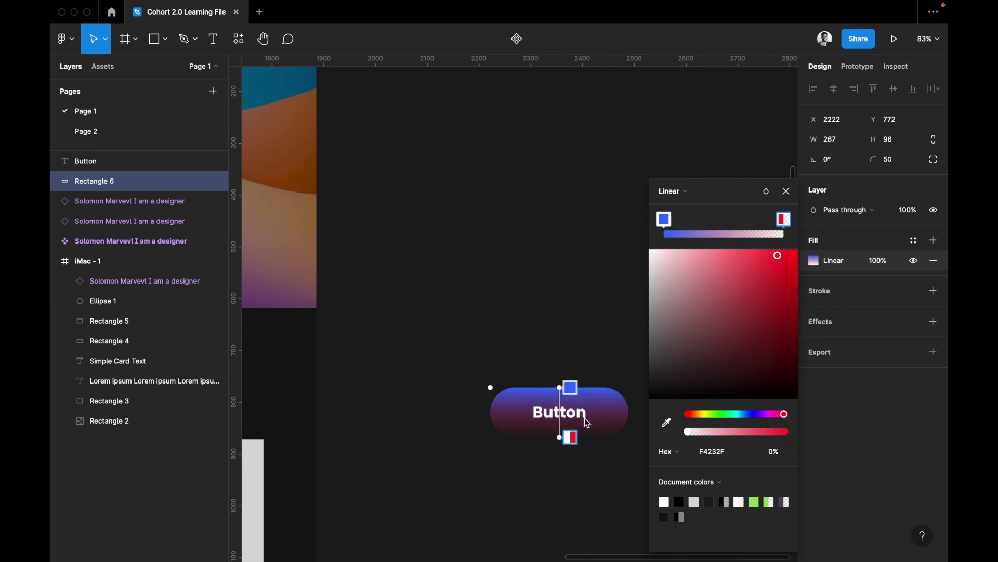
pyautogui.click(786, 431)
pyautogui.moveTo(560, 387); pyautogui.dragTo(511, 388)
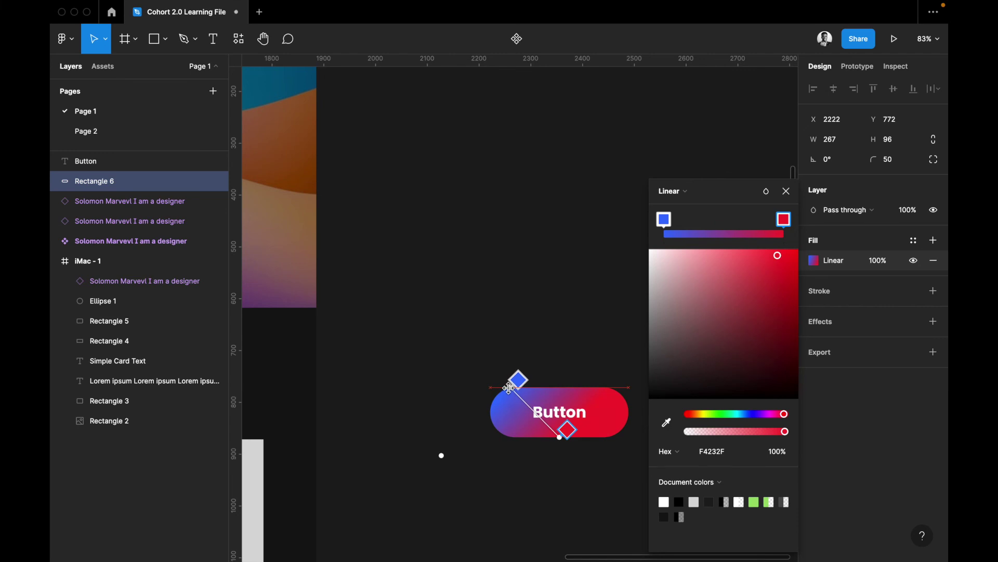
# Run the gradient left to right and try a blue-to-green middle stop, then delete it
pyautogui.hscroll(3, 577, 441)
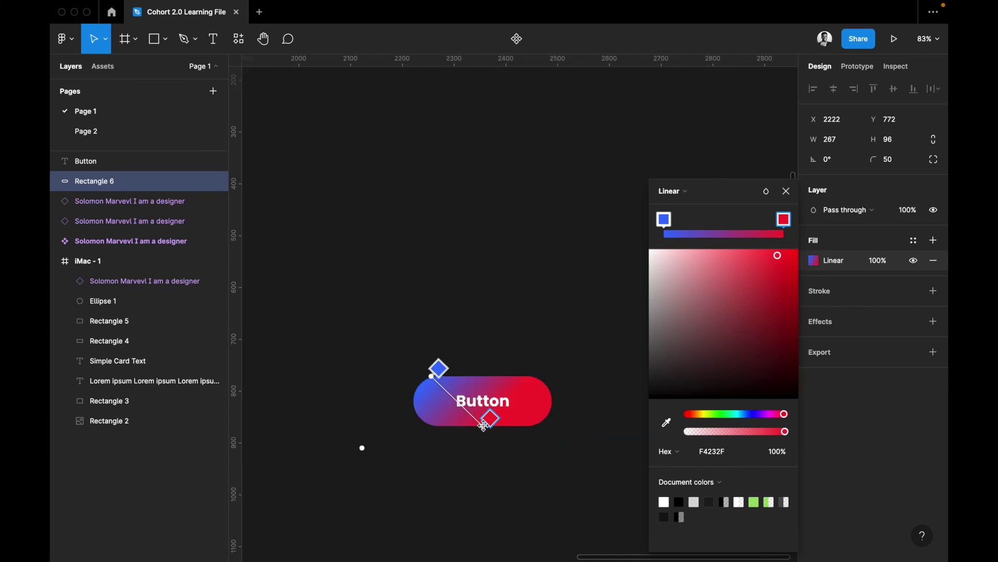
pyautogui.moveTo(541, 422); pyautogui.dragTo(541, 421)
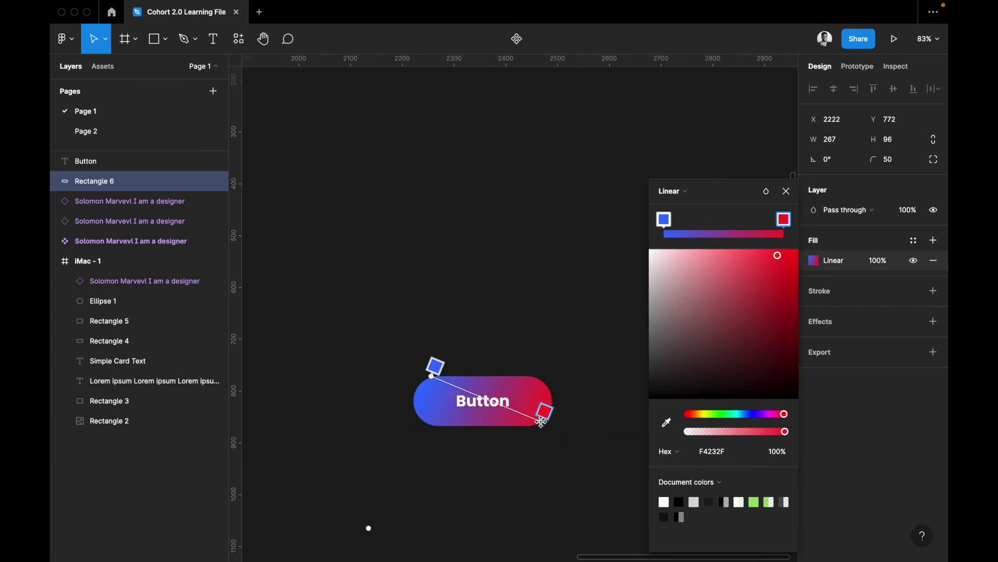
pyautogui.click(488, 404)
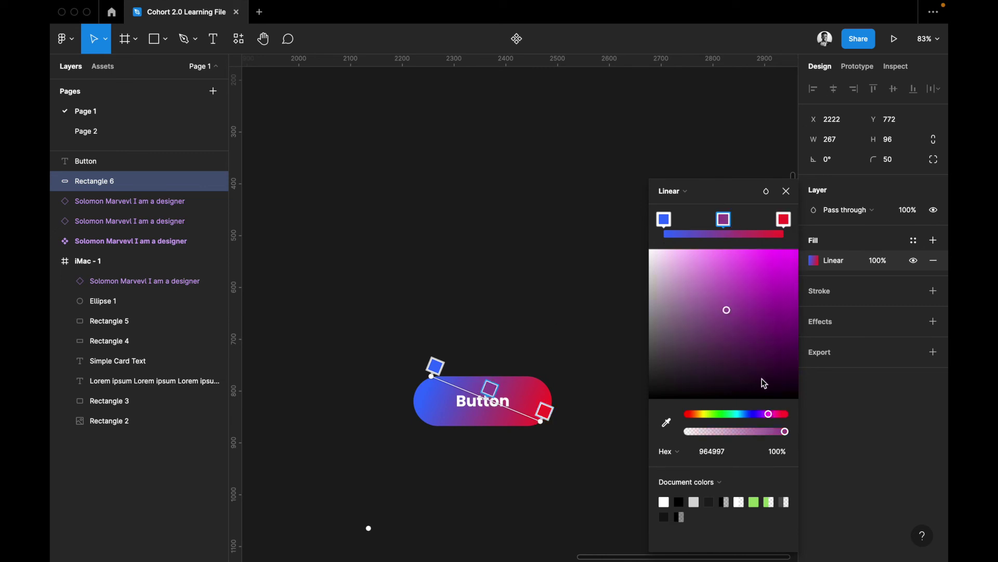
pyautogui.click(749, 414)
pyautogui.click(768, 273)
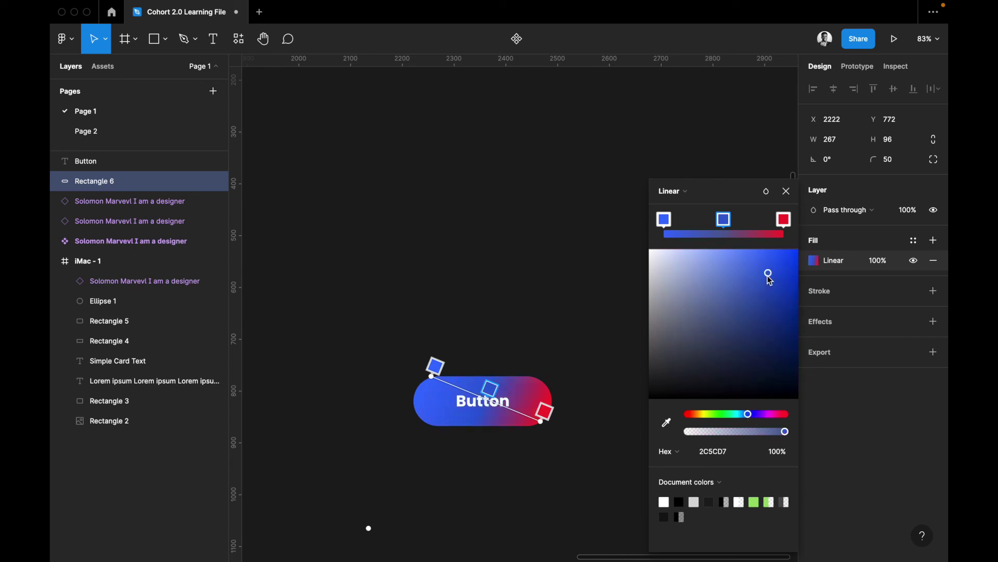
pyautogui.click(738, 414)
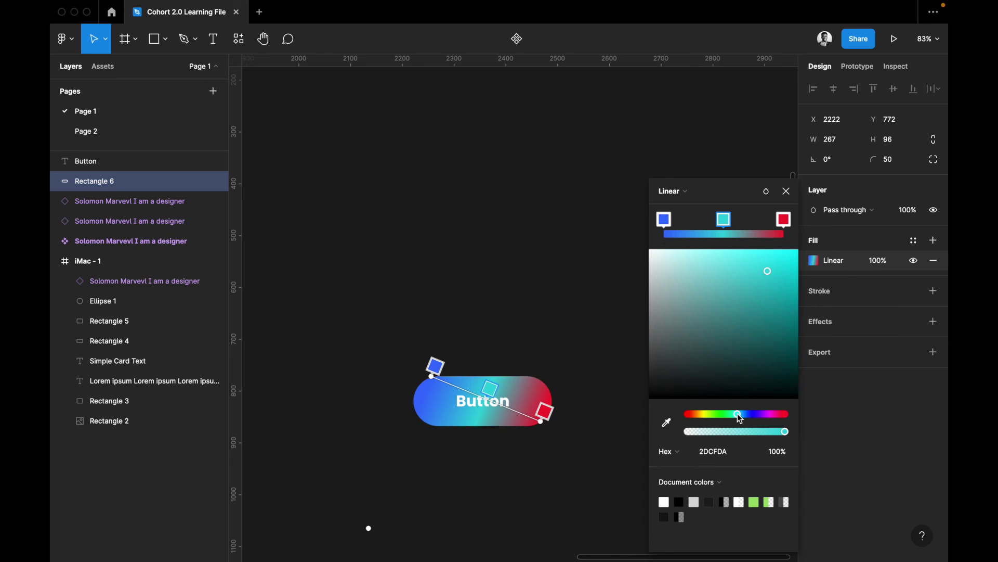
pyautogui.moveTo(729, 415); pyautogui.dragTo(691, 416)
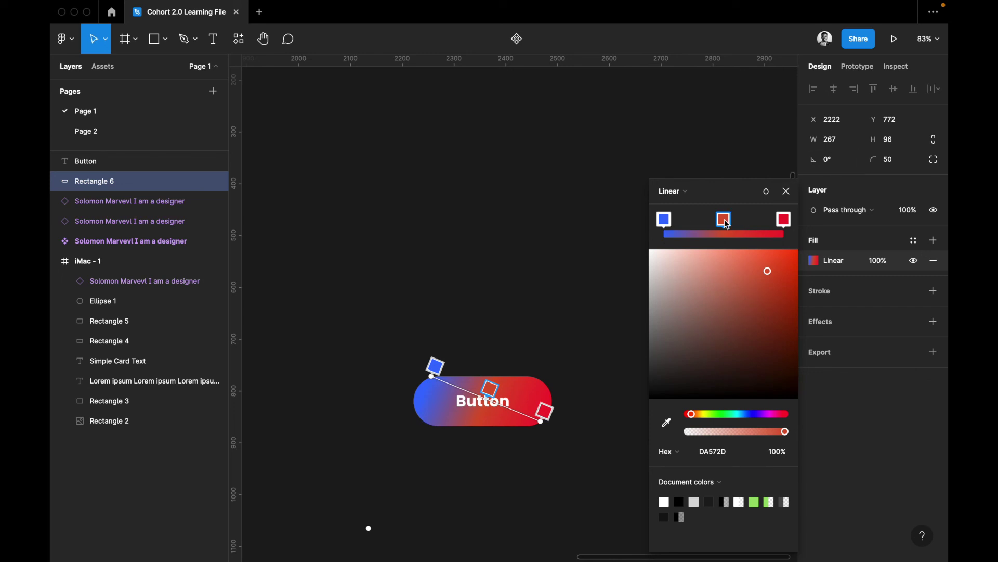
pyautogui.press('Delete')
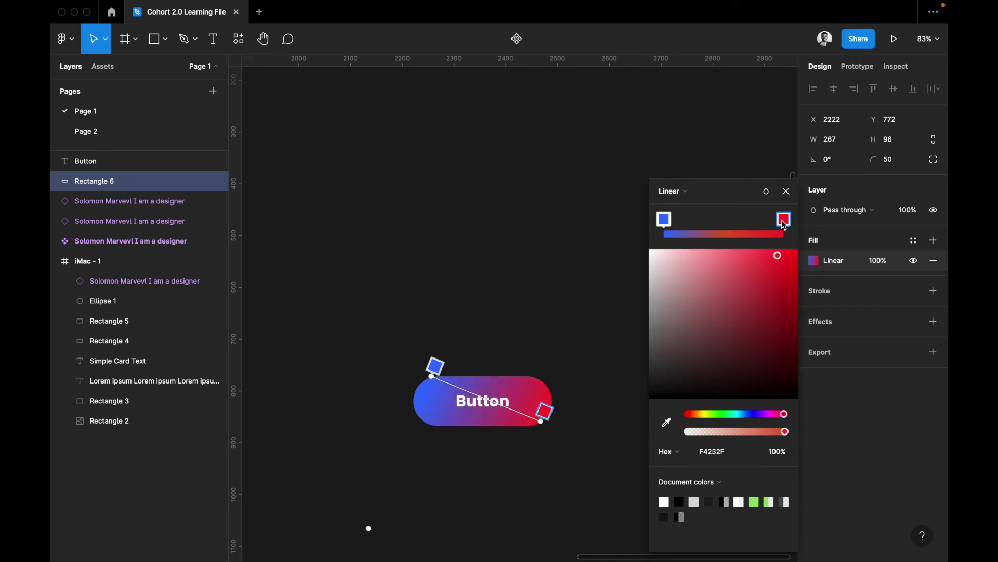
# Set the end stop to dark navy 0B4479 and stretch the gradient past both pill ends
pyautogui.click(744, 415)
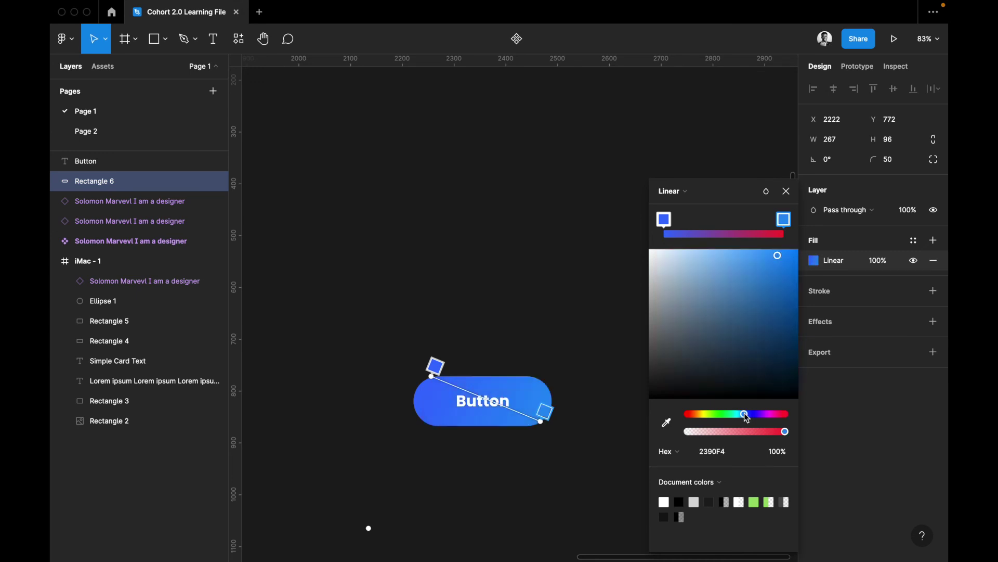
pyautogui.click(765, 366)
pyautogui.click(786, 331)
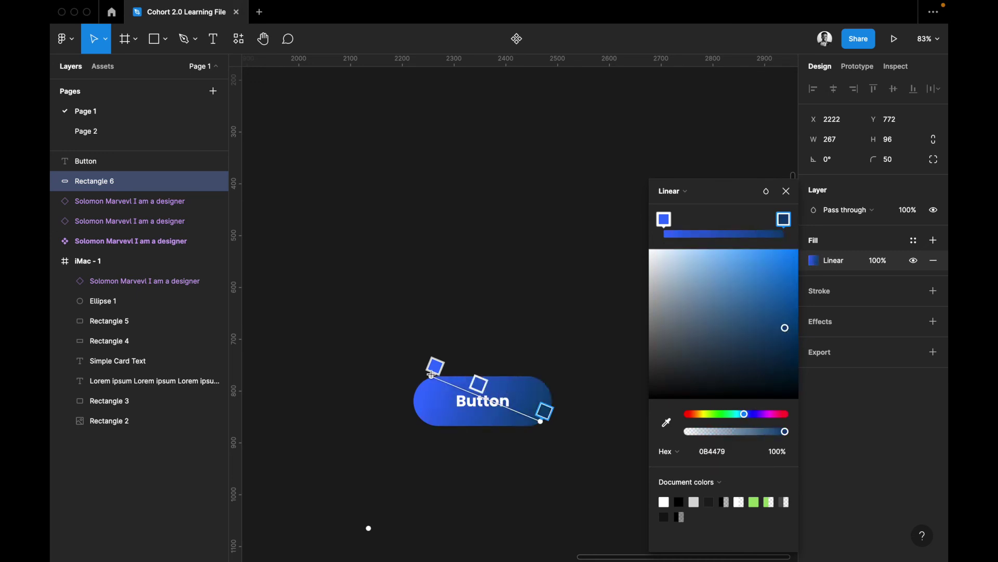
pyautogui.moveTo(432, 375); pyautogui.dragTo(414, 376)
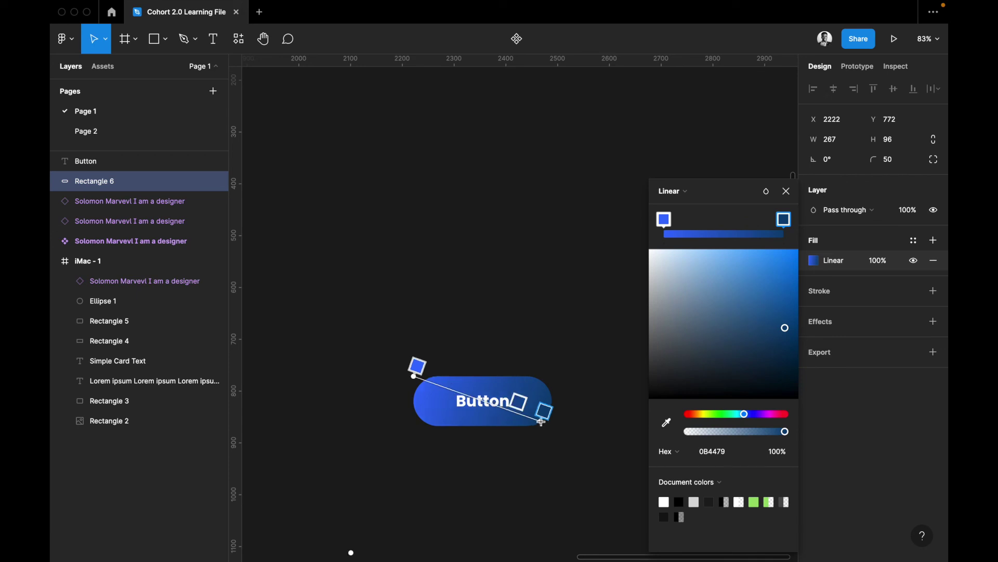
pyautogui.moveTo(556, 424); pyautogui.dragTo(556, 424)
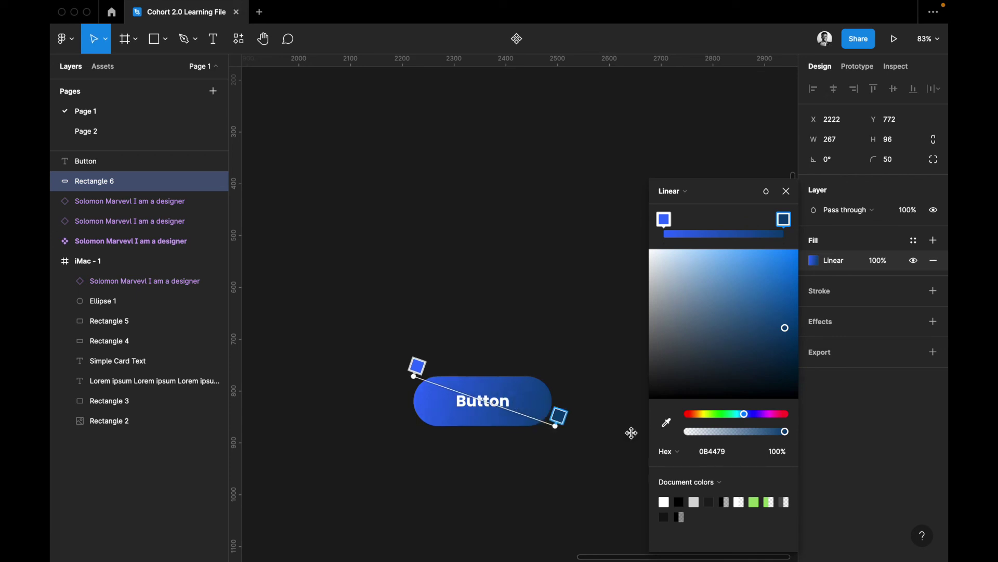
pyautogui.click(686, 190)
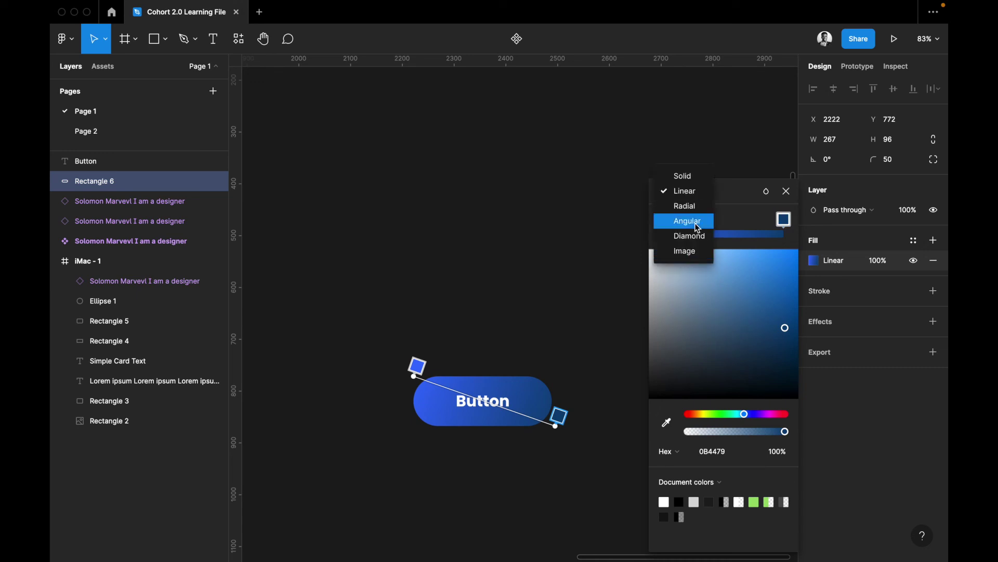
# Add an inner shadow effect to the pill button
pyautogui.click(859, 328)
pyautogui.click(844, 326)
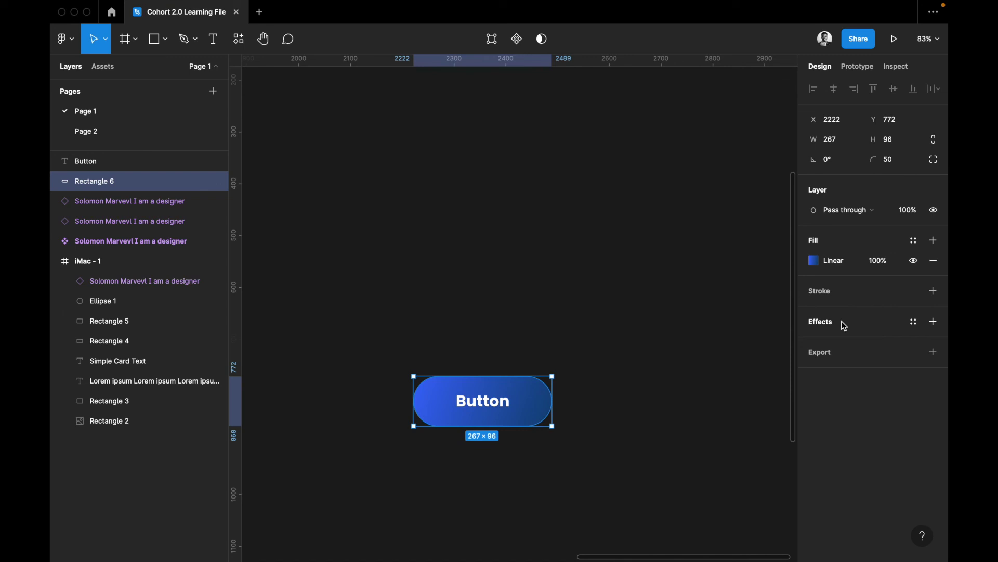
pyautogui.click(836, 326)
pyautogui.click(840, 339)
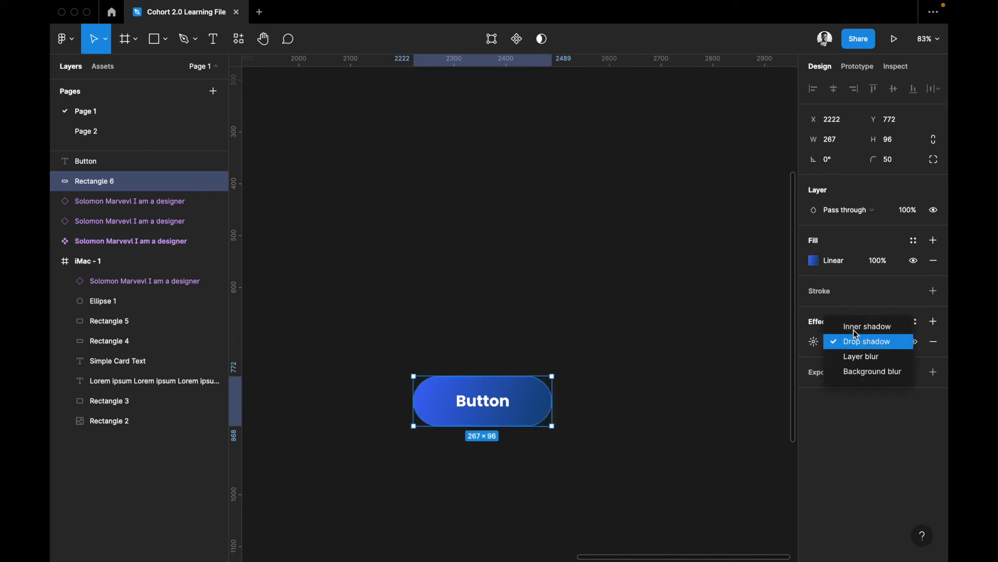
pyautogui.click(855, 328)
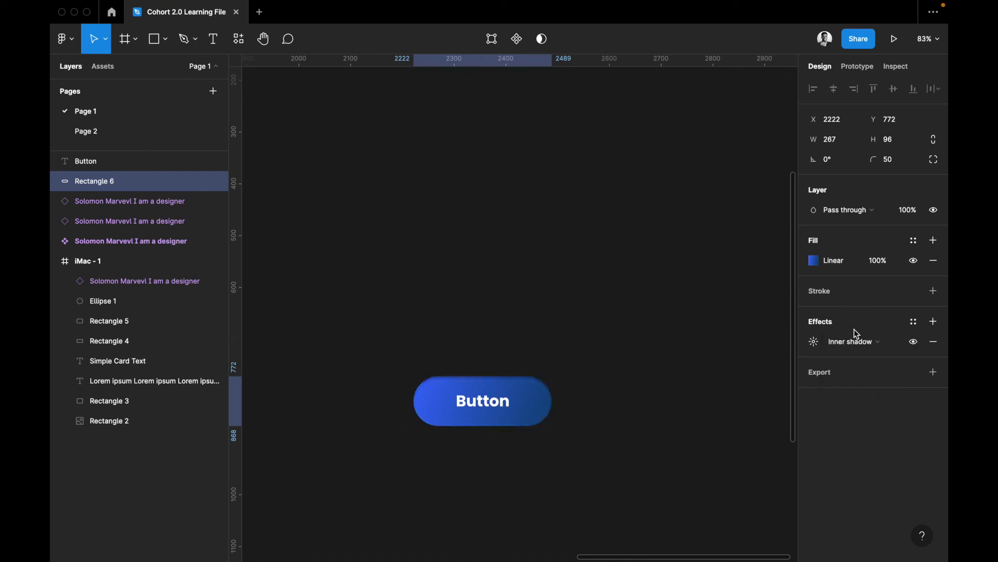
pyautogui.click(814, 342)
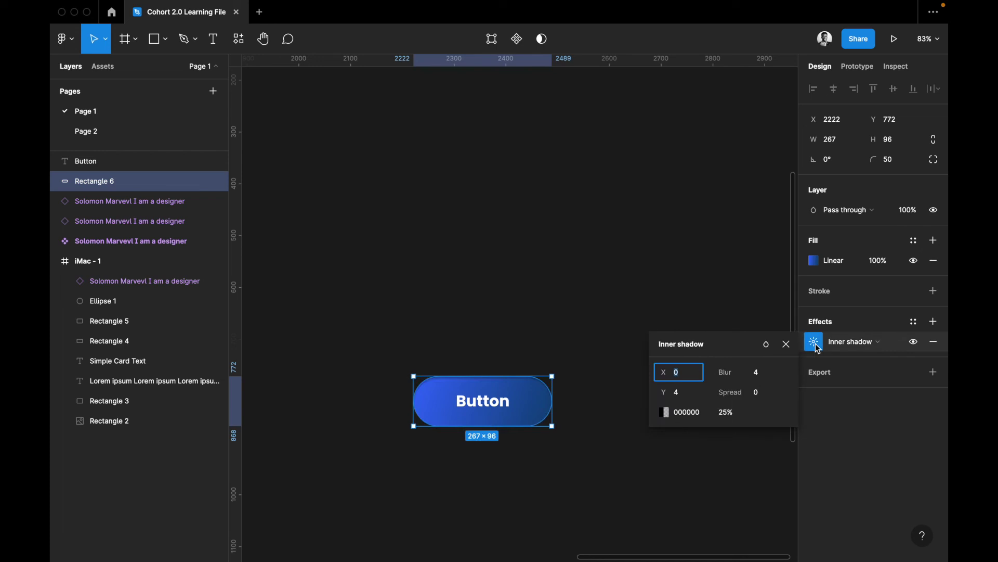
# Give the inner shadow blur 50 and try spreads of 30, 40, 20 and 25
pyautogui.click(761, 376)
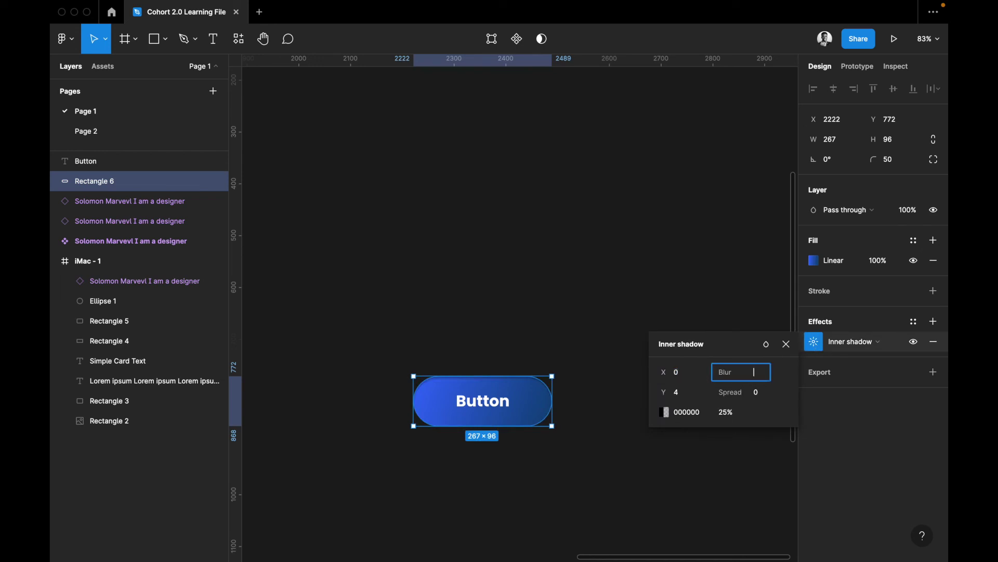
pyautogui.write('50')
pyautogui.press('Return')
pyautogui.click(758, 391)
pyautogui.write('30')
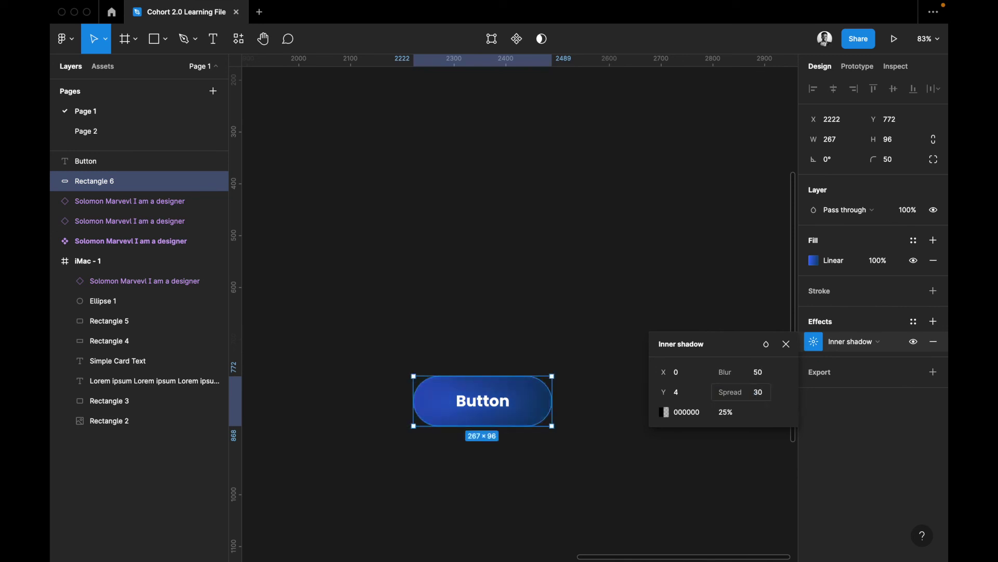
pyautogui.click(758, 398)
pyautogui.write('40')
pyautogui.press('Return')
pyautogui.click(758, 392)
pyautogui.write('20')
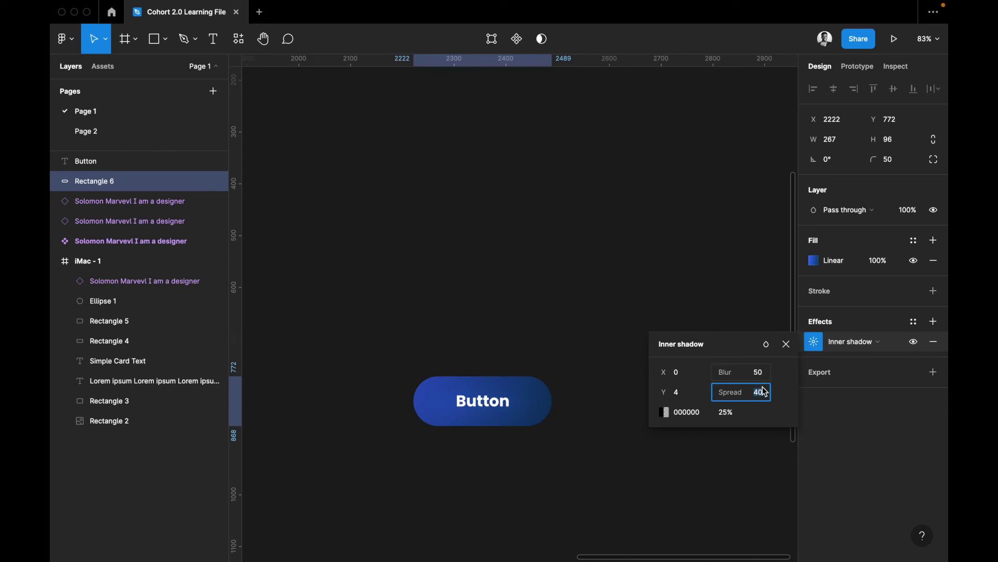
pyautogui.press('Return')
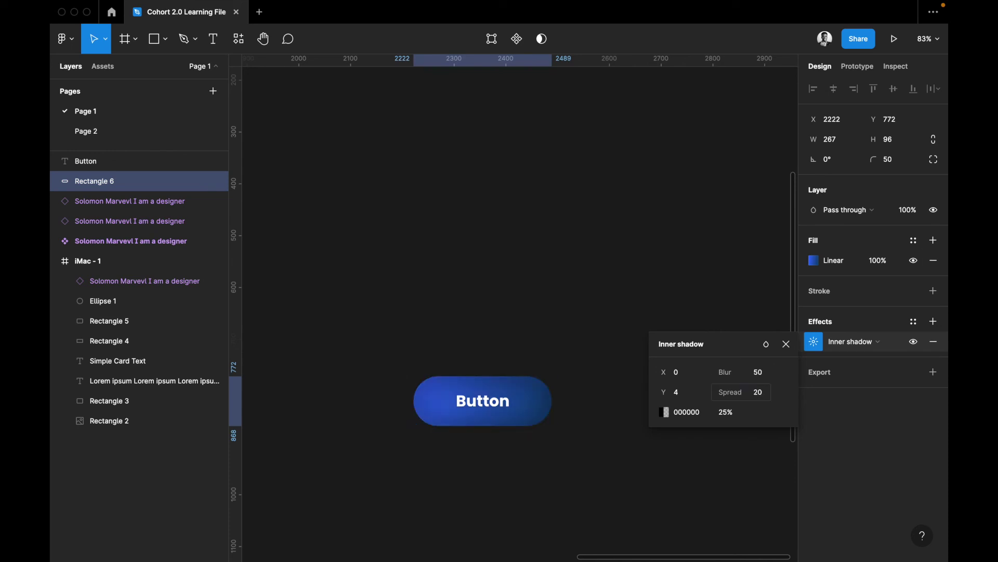
pyautogui.click(758, 392)
pyautogui.write('25')
pyautogui.press('Return')
# Set the inner shadow opacity to 30% after trying 35% and 10%
pyautogui.click(768, 374)
pyautogui.click(724, 416)
pyautogui.write('35')
pyautogui.press('Return')
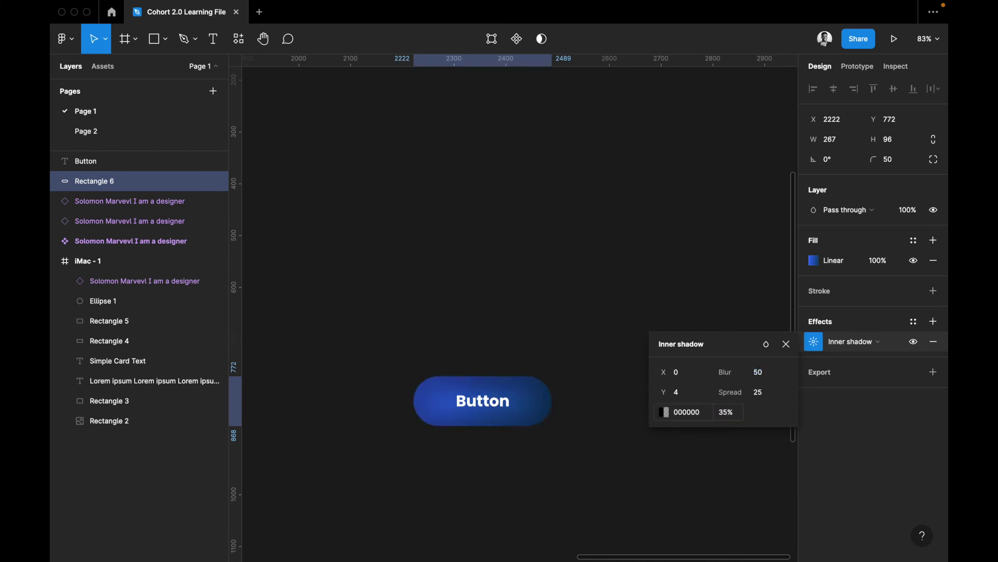
pyautogui.click(726, 420)
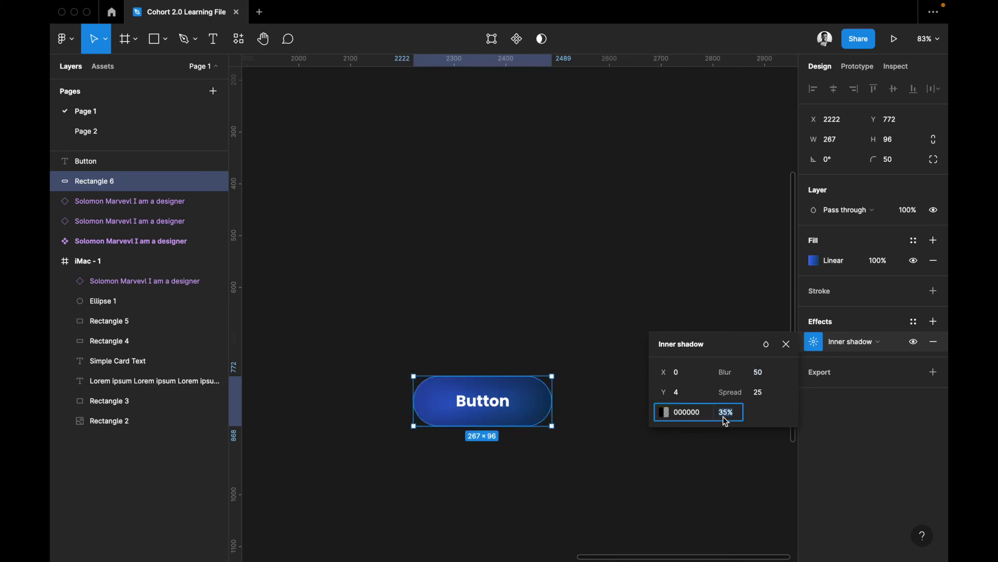
pyautogui.write('10')
pyautogui.press('Return')
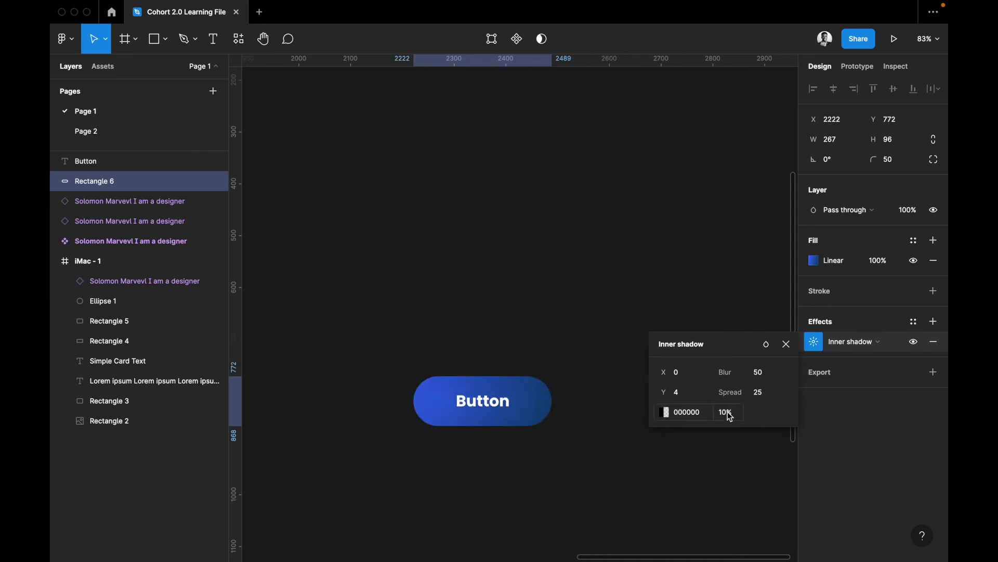
pyautogui.click(729, 418)
pyautogui.write('30')
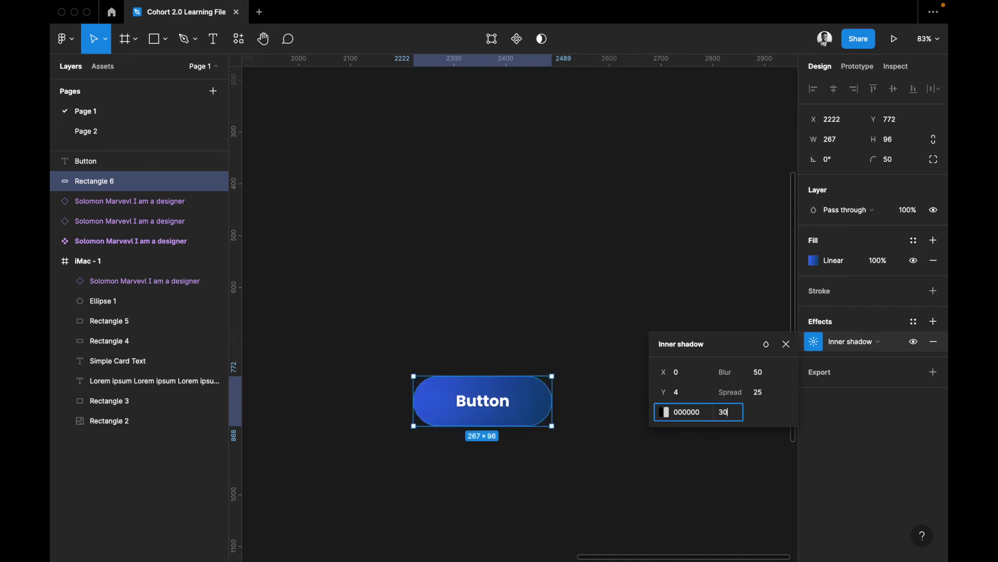
pyautogui.press('Return')
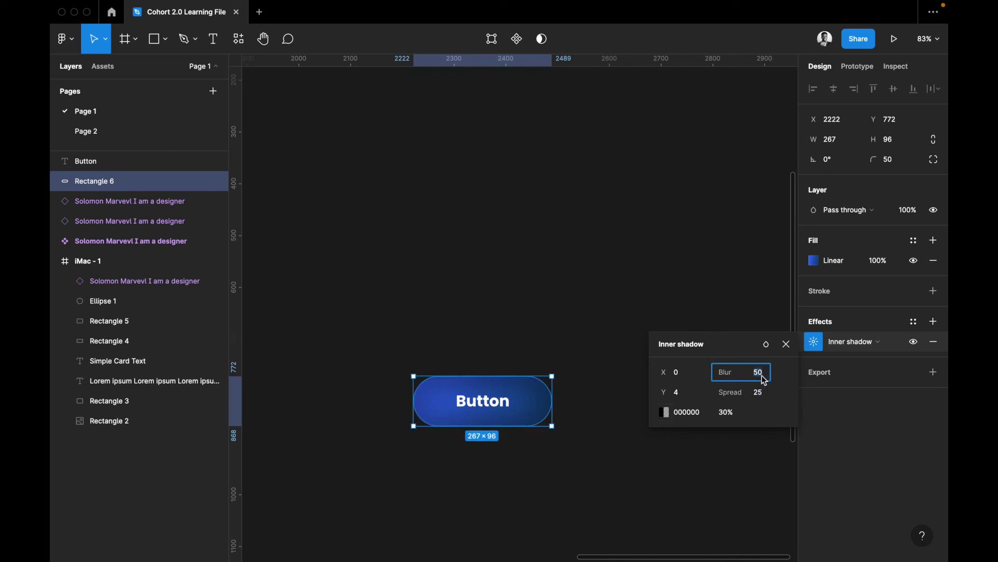
# Set the shadow blur to 100 and, after trying 50, the spread to 20
pyautogui.press('Return')
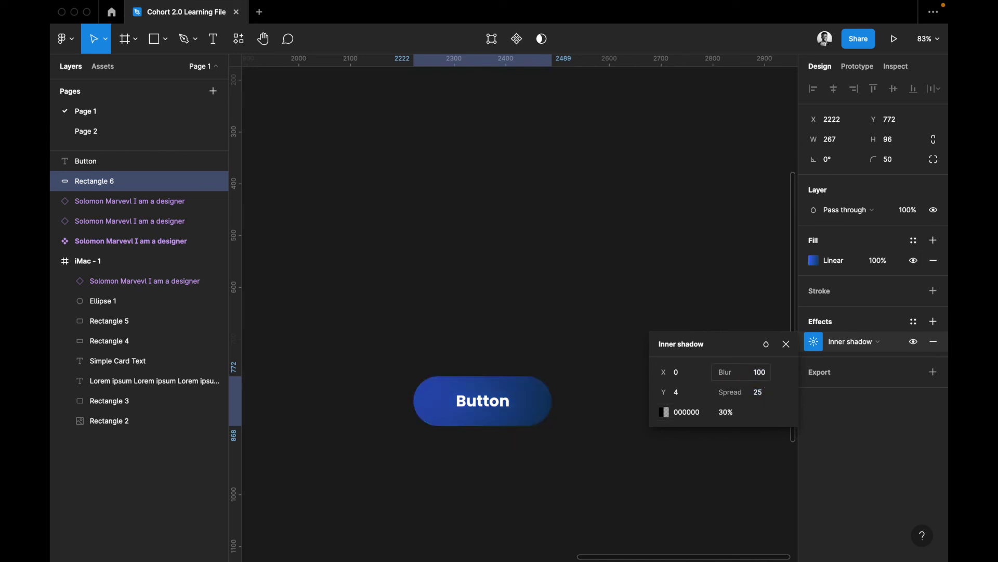
pyautogui.click(762, 398)
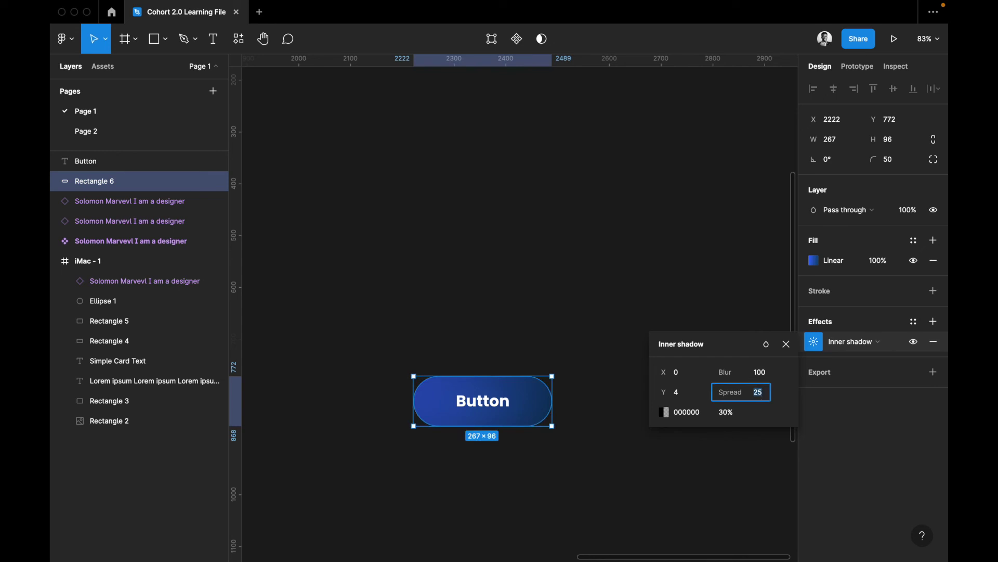
pyautogui.write('50')
pyautogui.press('Return')
pyautogui.click(762, 398)
pyautogui.write('20')
pyautogui.press('Return')
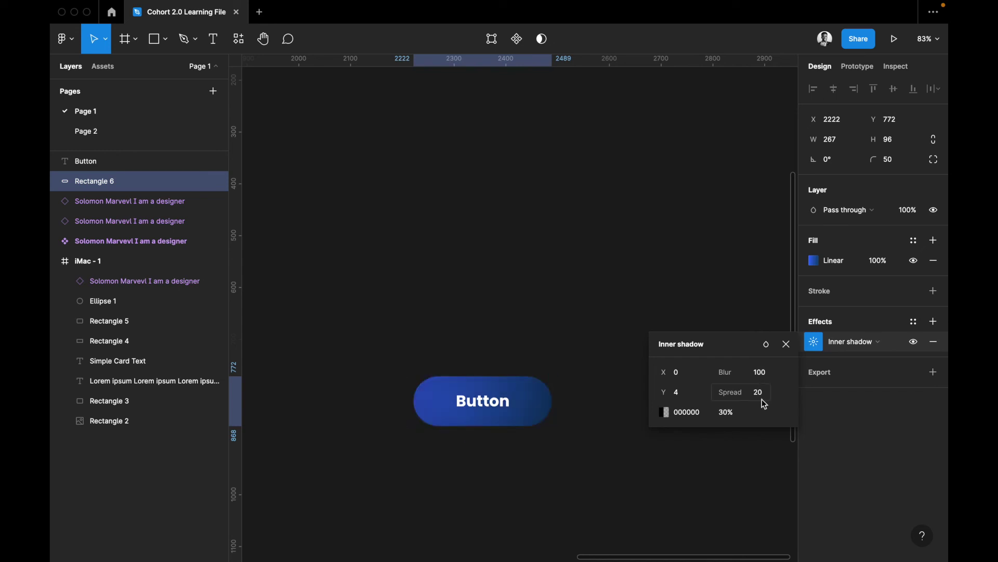
# Move the gradient handles to the pill's top and bottom edges so it shades bright blue to navy vertically
pyautogui.click(814, 262)
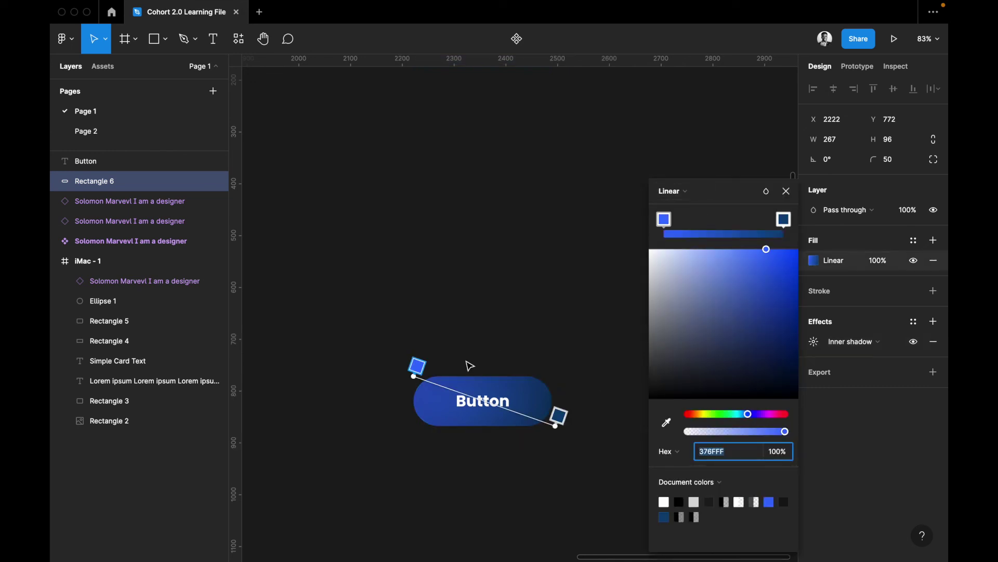
pyautogui.moveTo(413, 376); pyautogui.dragTo(469, 375)
pyautogui.moveTo(555, 425); pyautogui.dragTo(485, 425)
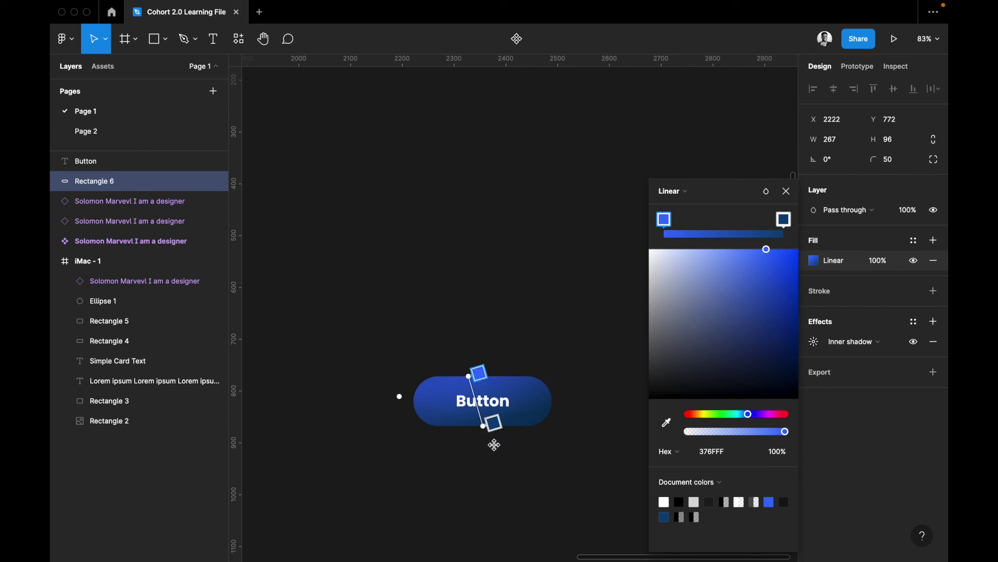
pyautogui.press('Escape')
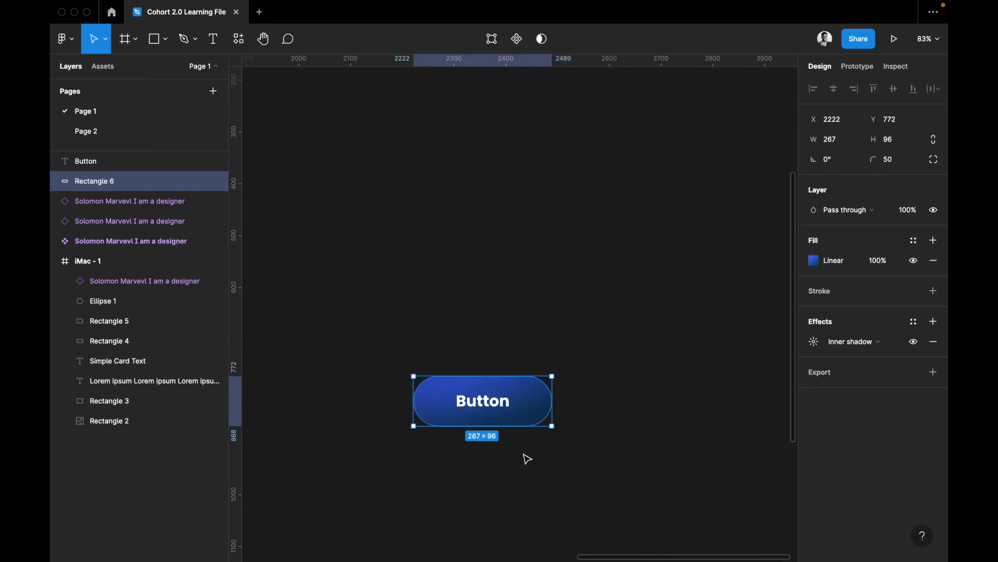
# Drag the button and its label into the iMac - 1 frame, over the white card's lower left
pyautogui.click(527, 459)
pyautogui.hscroll(-3, 564, 479)
pyautogui.scroll(1, 564, 479)
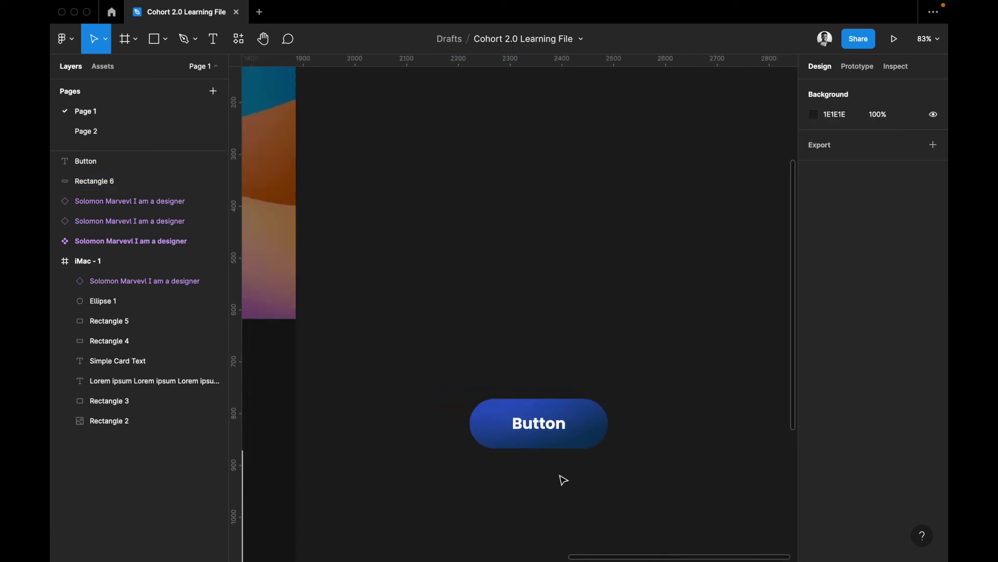
pyautogui.scroll(-4, 564, 479)
pyautogui.hscroll(-3, 564, 479)
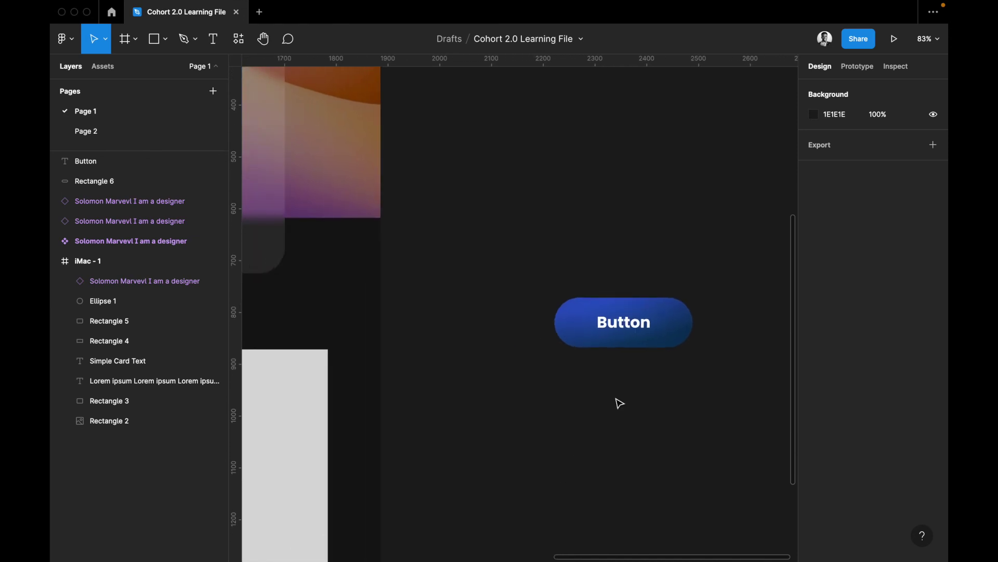
pyautogui.click(641, 323)
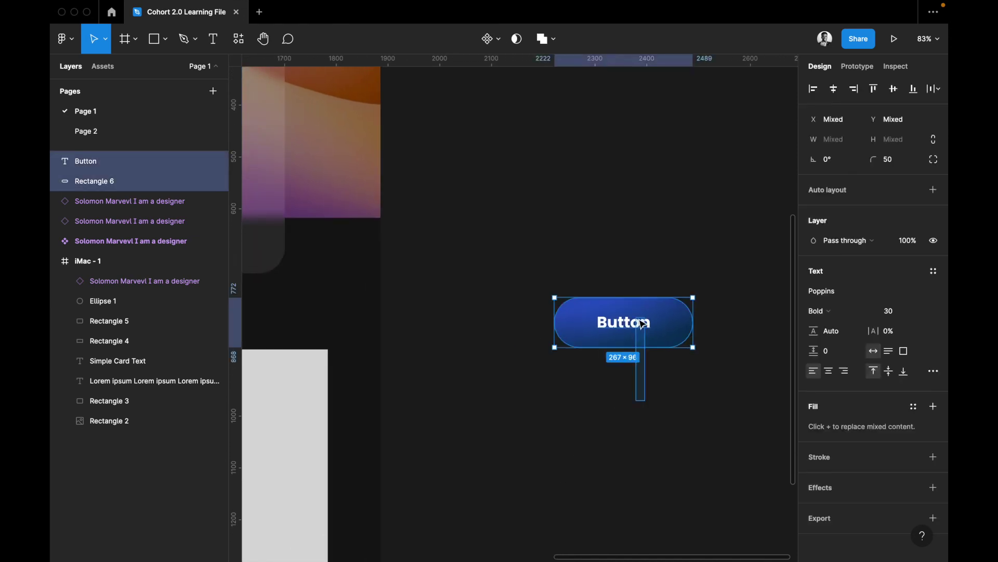
pyautogui.hscroll(-3, 641, 323)
pyautogui.scroll(-1, 641, 323)
pyautogui.moveTo(717, 265); pyautogui.dragTo(370, 421)
pyautogui.moveTo(339, 474); pyautogui.dragTo(338, 472)
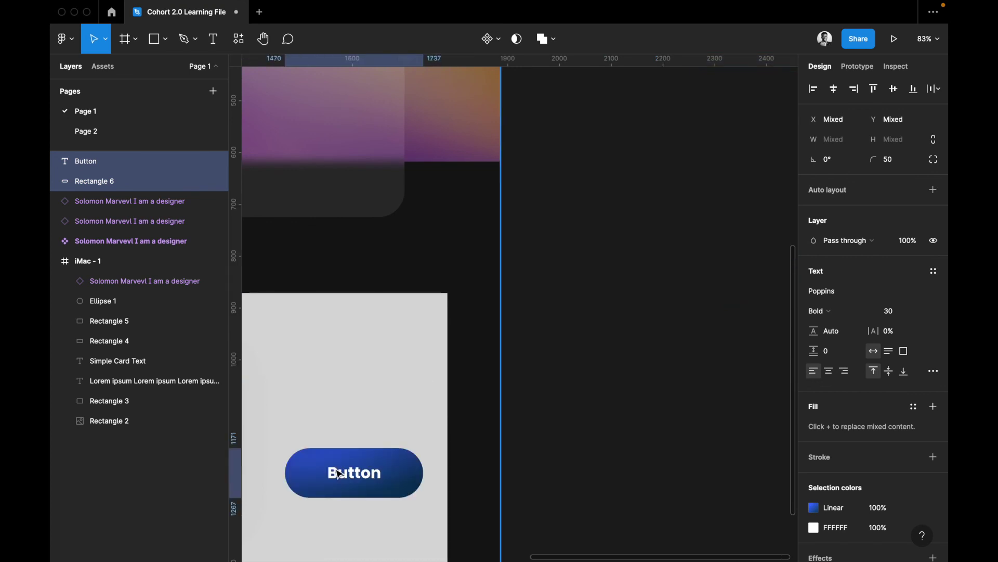
pyautogui.hscroll(-5, 341, 473)
pyautogui.scroll(-3, 340, 473)
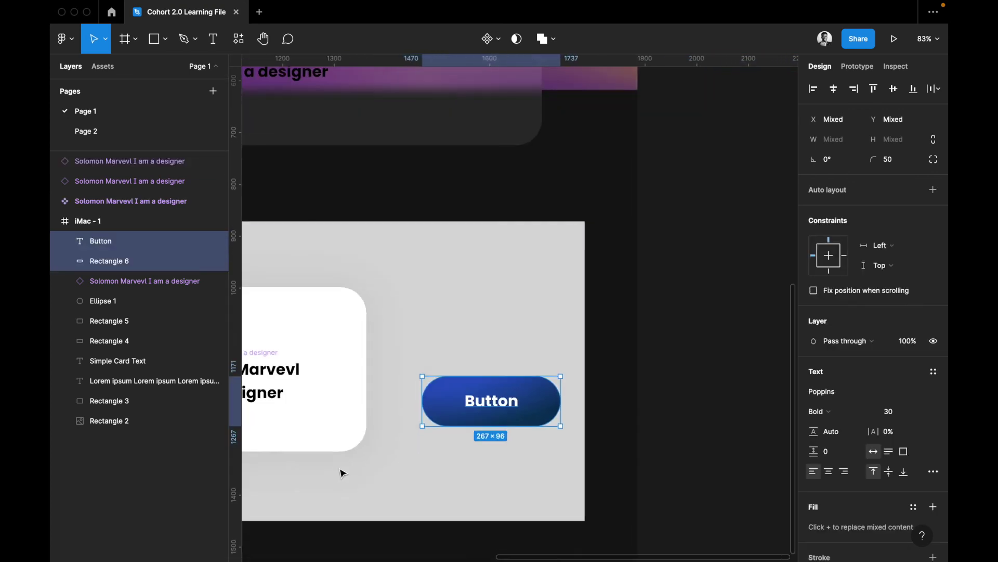
pyautogui.hscroll(-5, 341, 474)
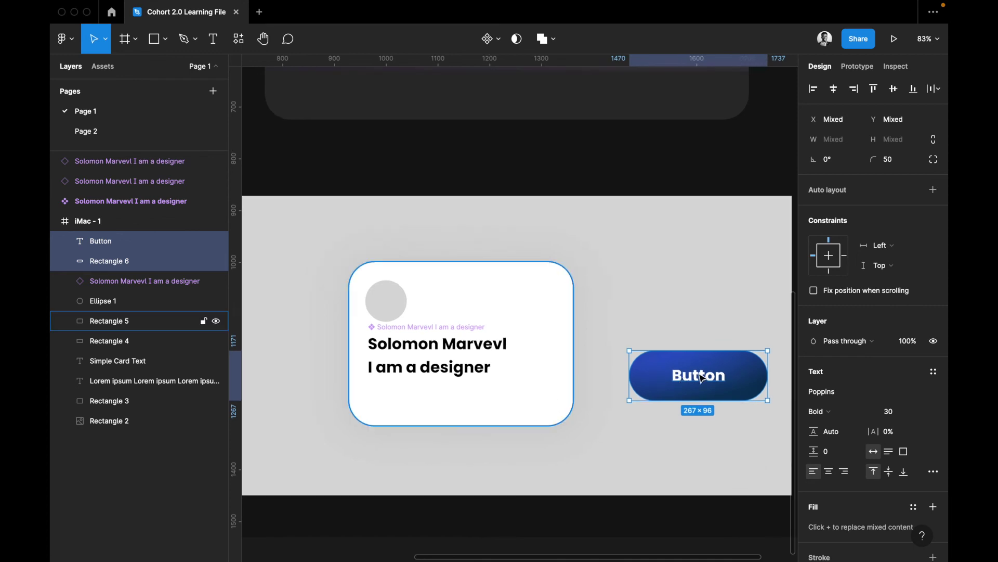
pyautogui.moveTo(446, 406); pyautogui.dragTo(436, 420)
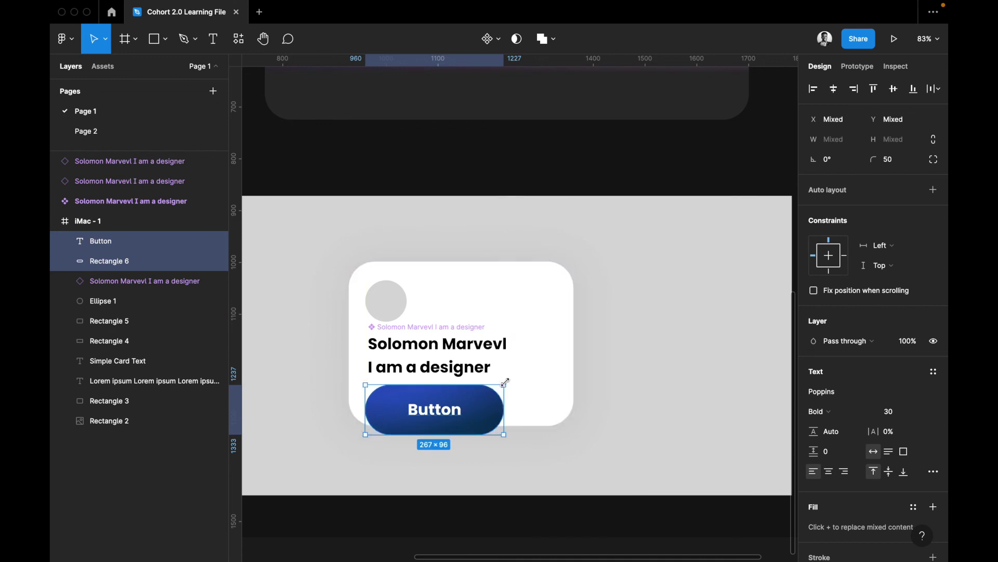
# Scale the button and label with the Scale tool (K) to 144×51.78, fitting inside the card
pyautogui.click(135, 46)
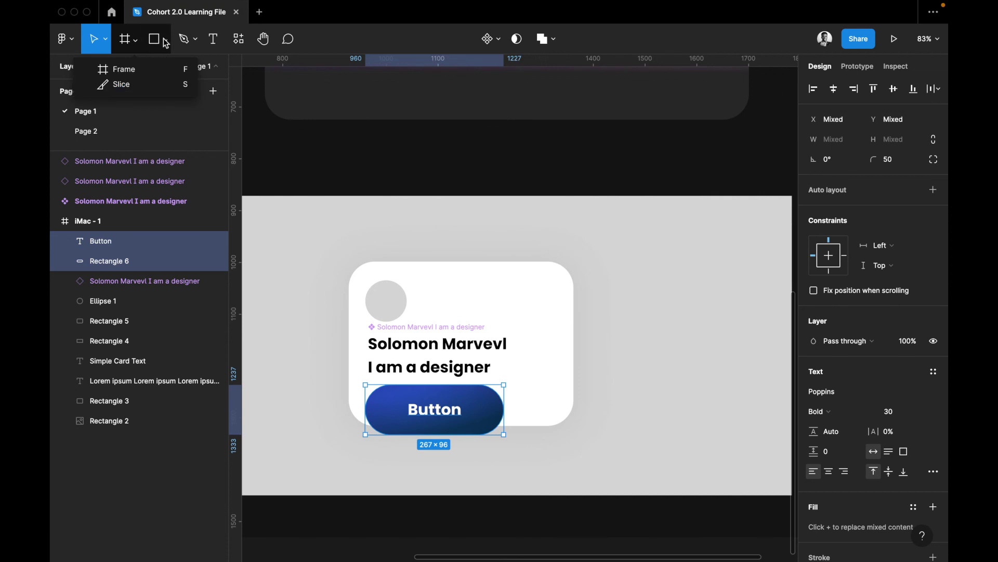
pyautogui.click(107, 41)
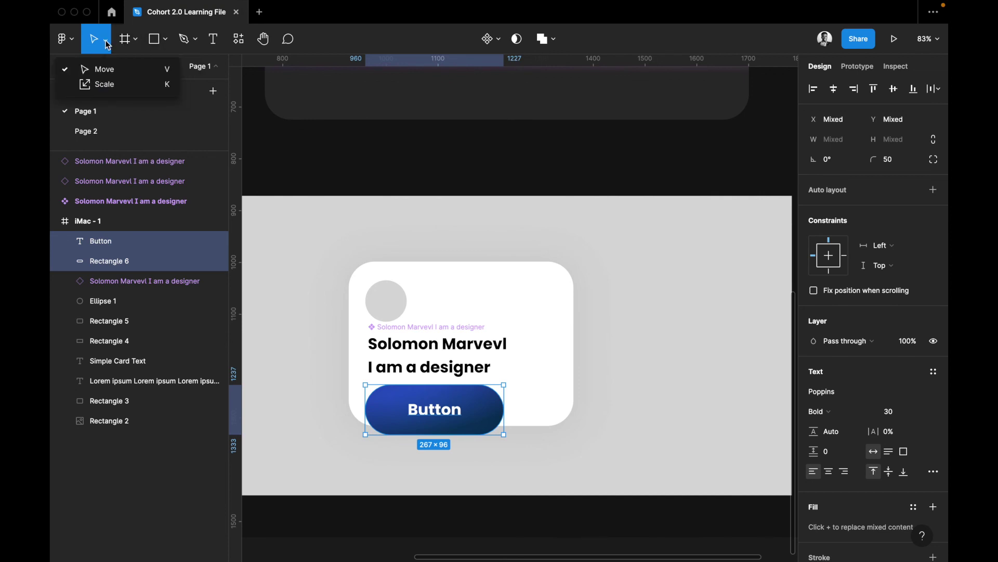
pyautogui.click(106, 84)
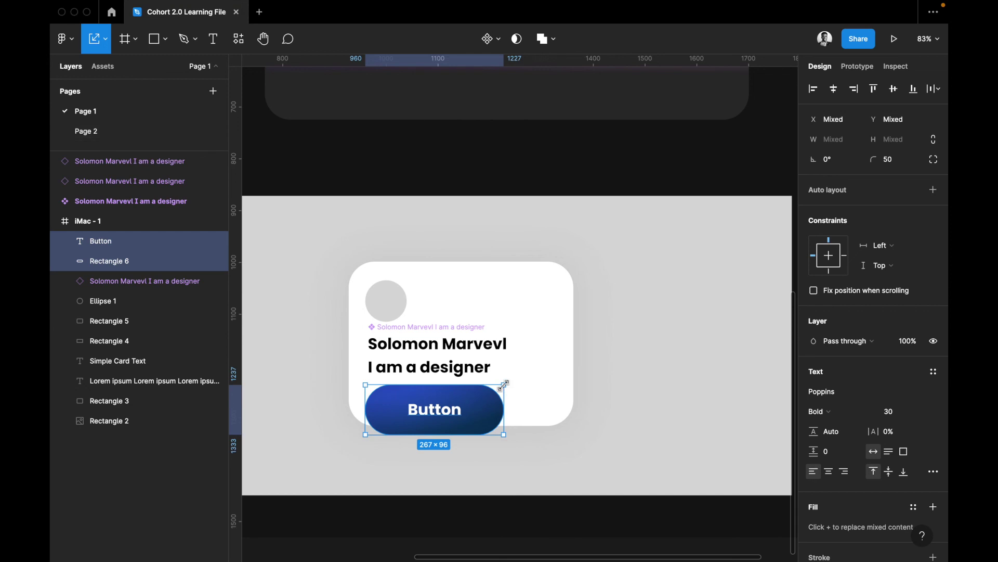
pyautogui.moveTo(462, 410); pyautogui.dragTo(403, 406)
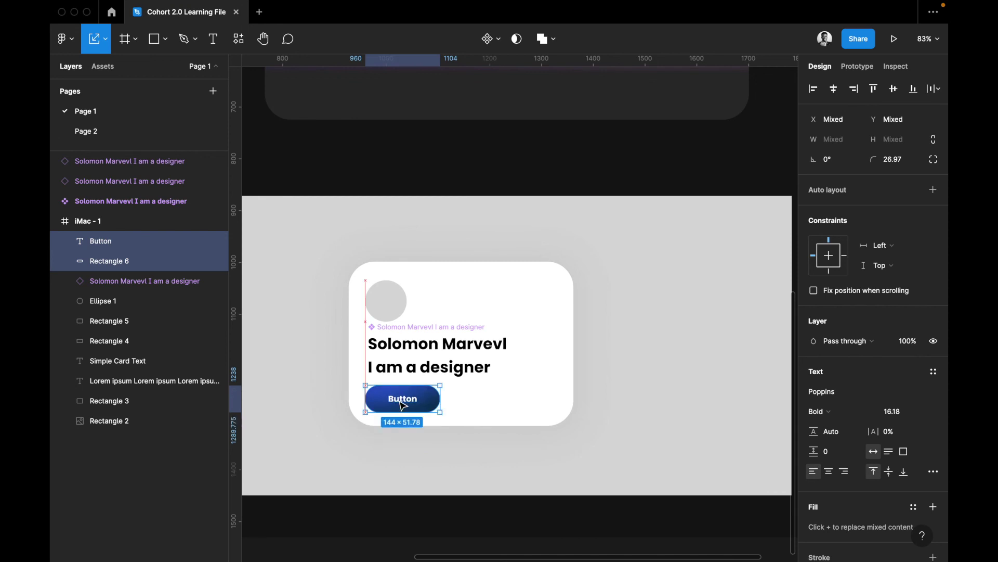
pyautogui.click(428, 346)
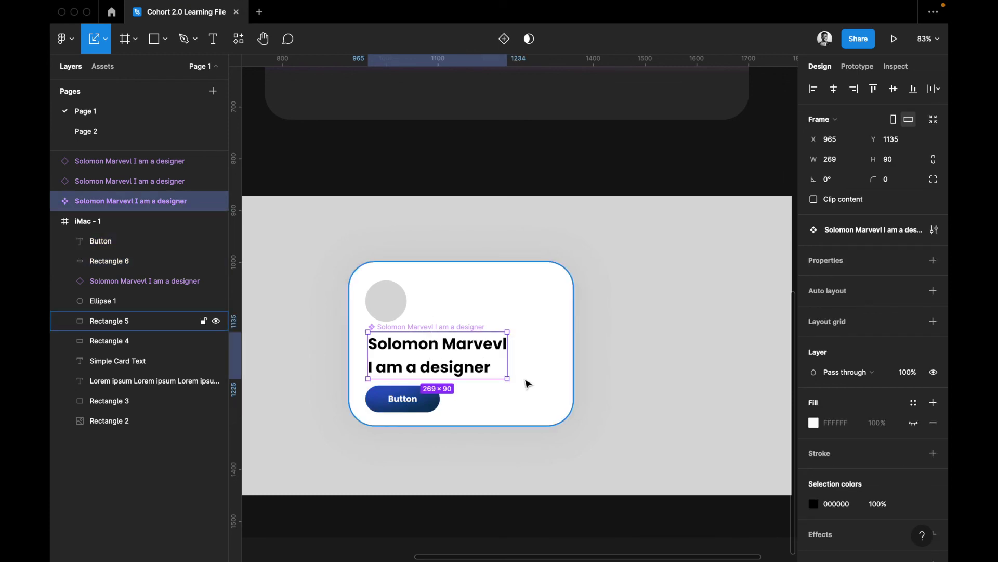
pyautogui.click(522, 359)
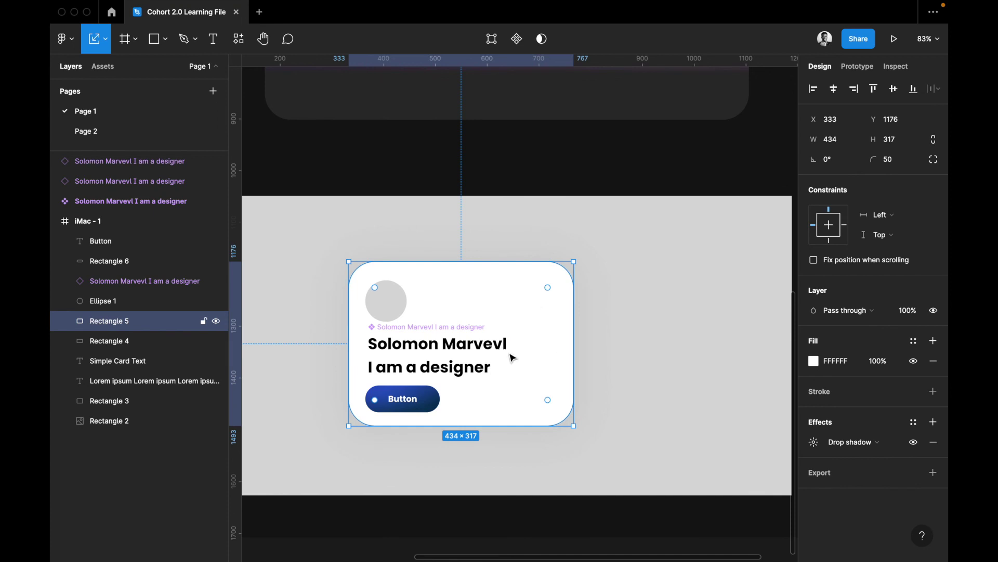
pyautogui.hotkey('ctrl', 'z')
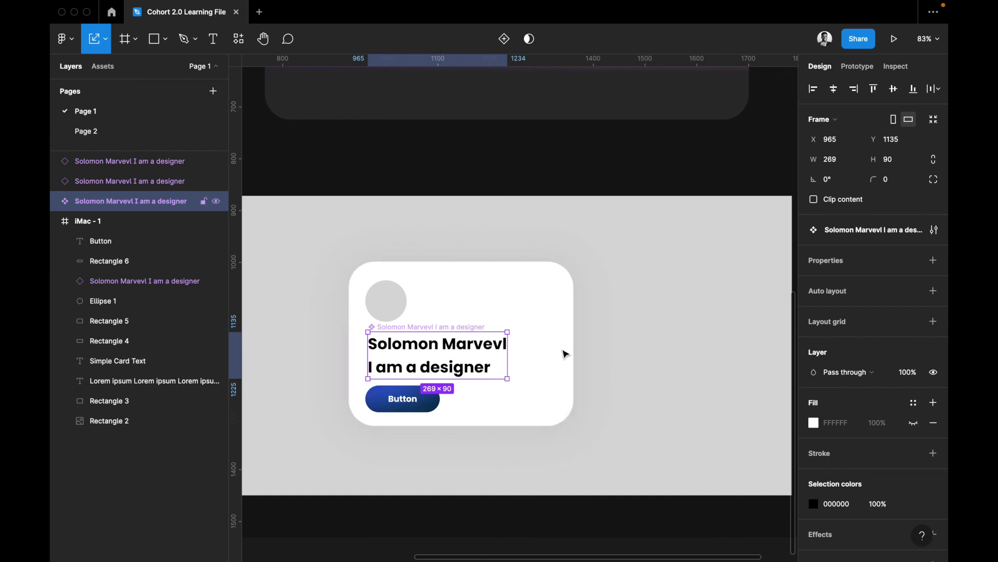
pyautogui.click(540, 320)
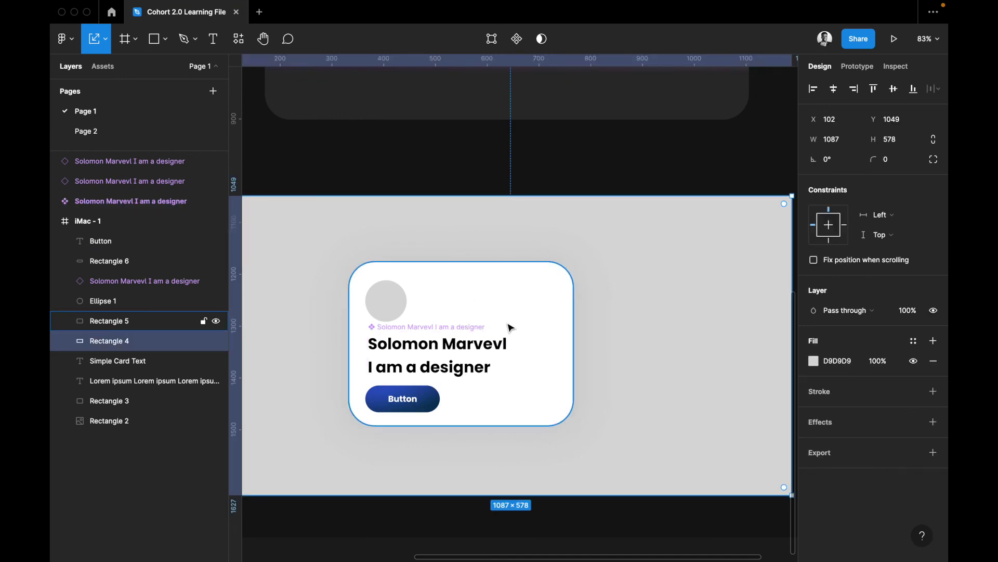
pyautogui.click(476, 353)
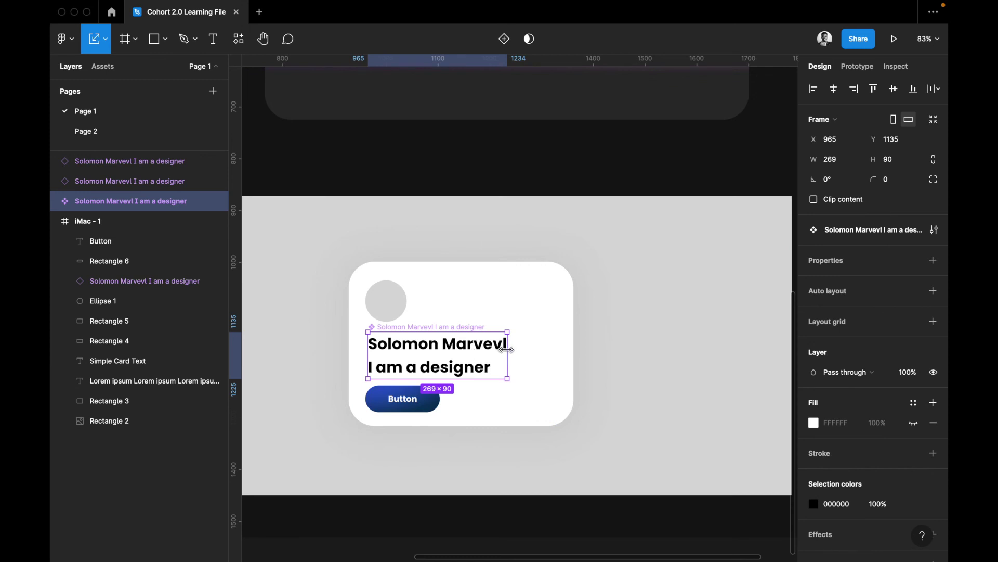
pyautogui.hscroll(-2, 508, 351)
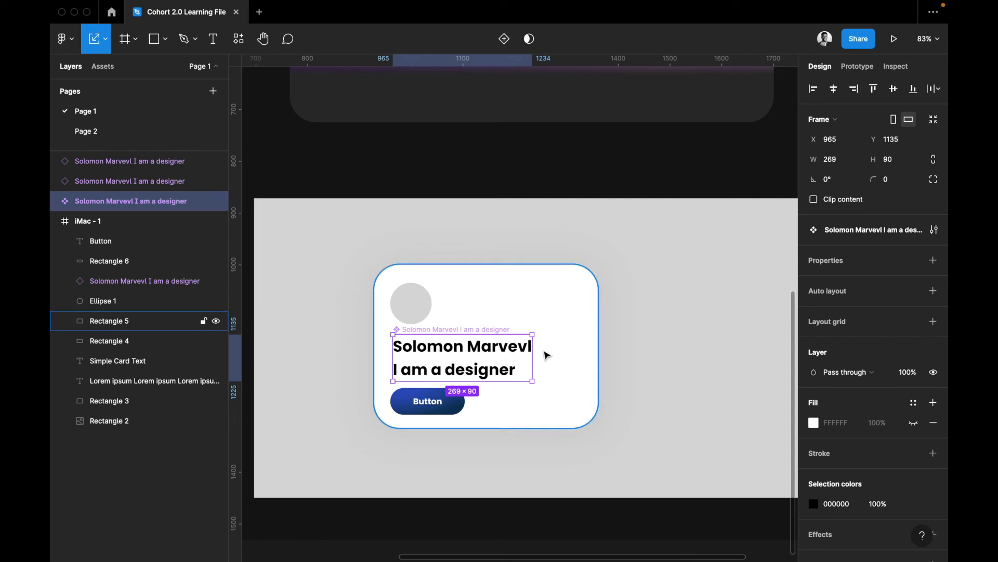
pyautogui.click(637, 311)
pyautogui.scroll(-3, 638, 311)
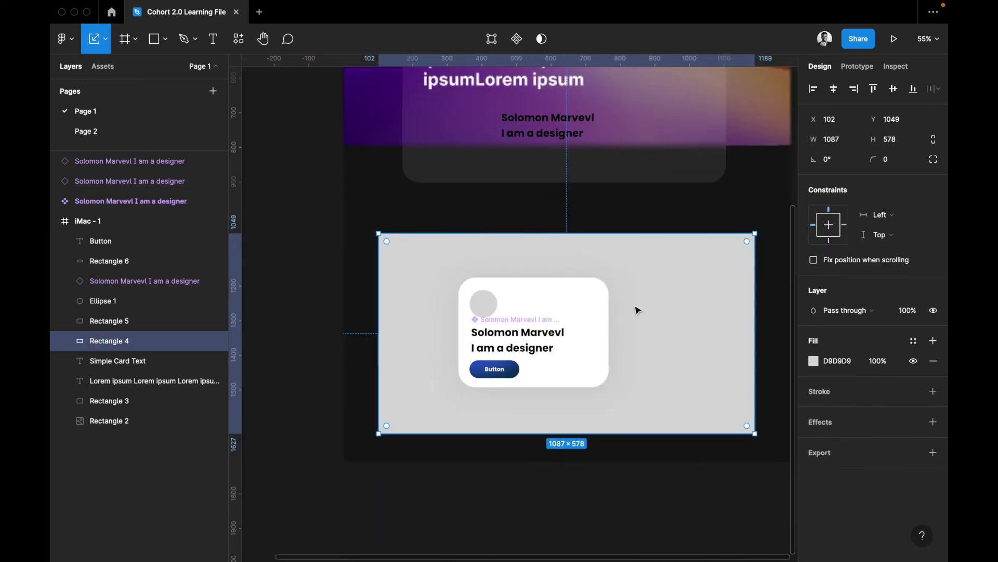
pyautogui.hscroll(1, 637, 311)
pyautogui.scroll(1, 638, 310)
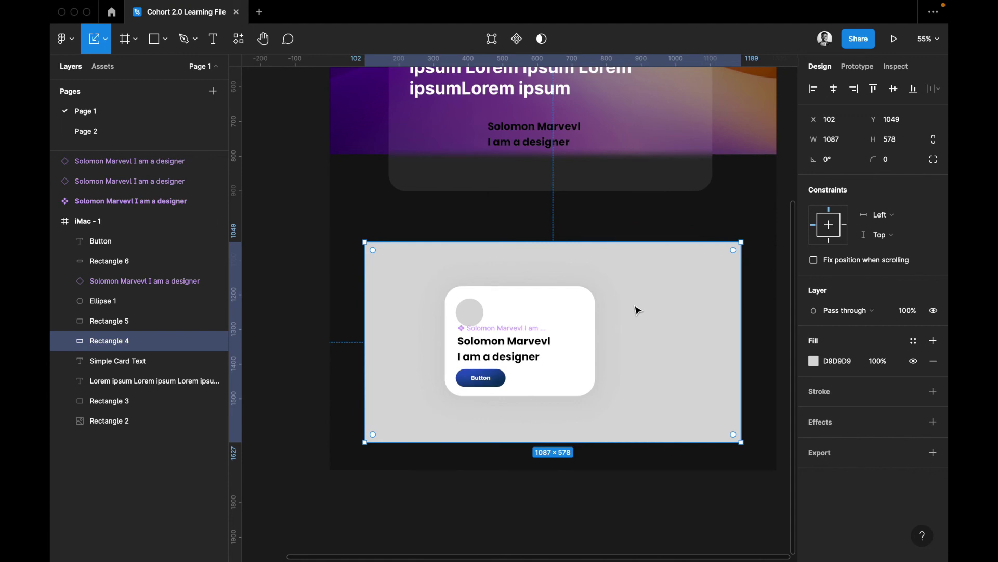